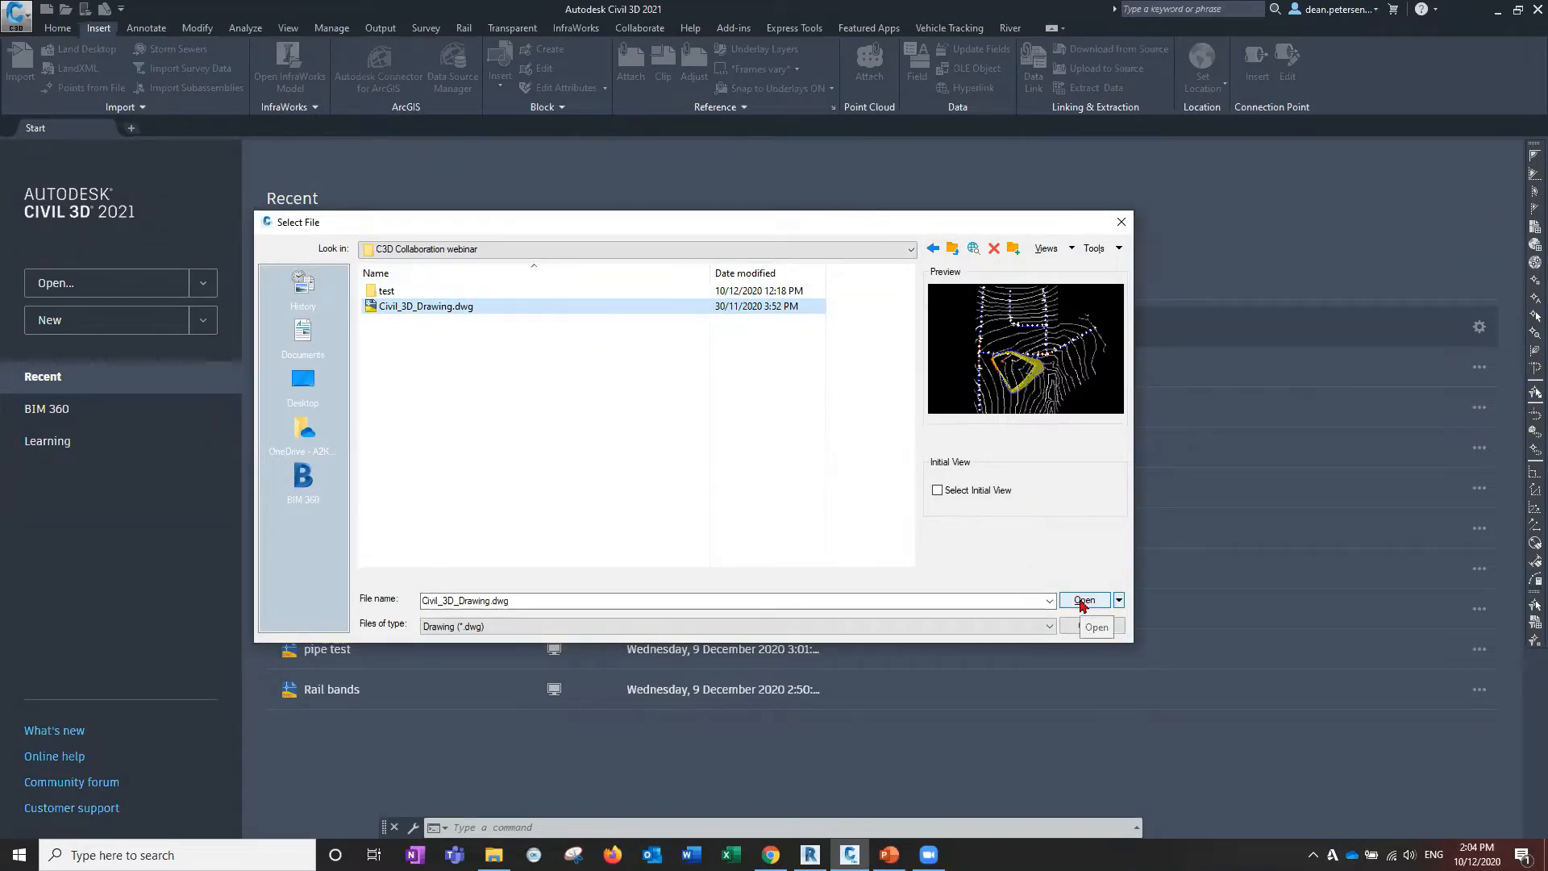
Open Civil_3D_Drawing.dwg and zoom in on the graded platform and roads.
click(1082, 603)
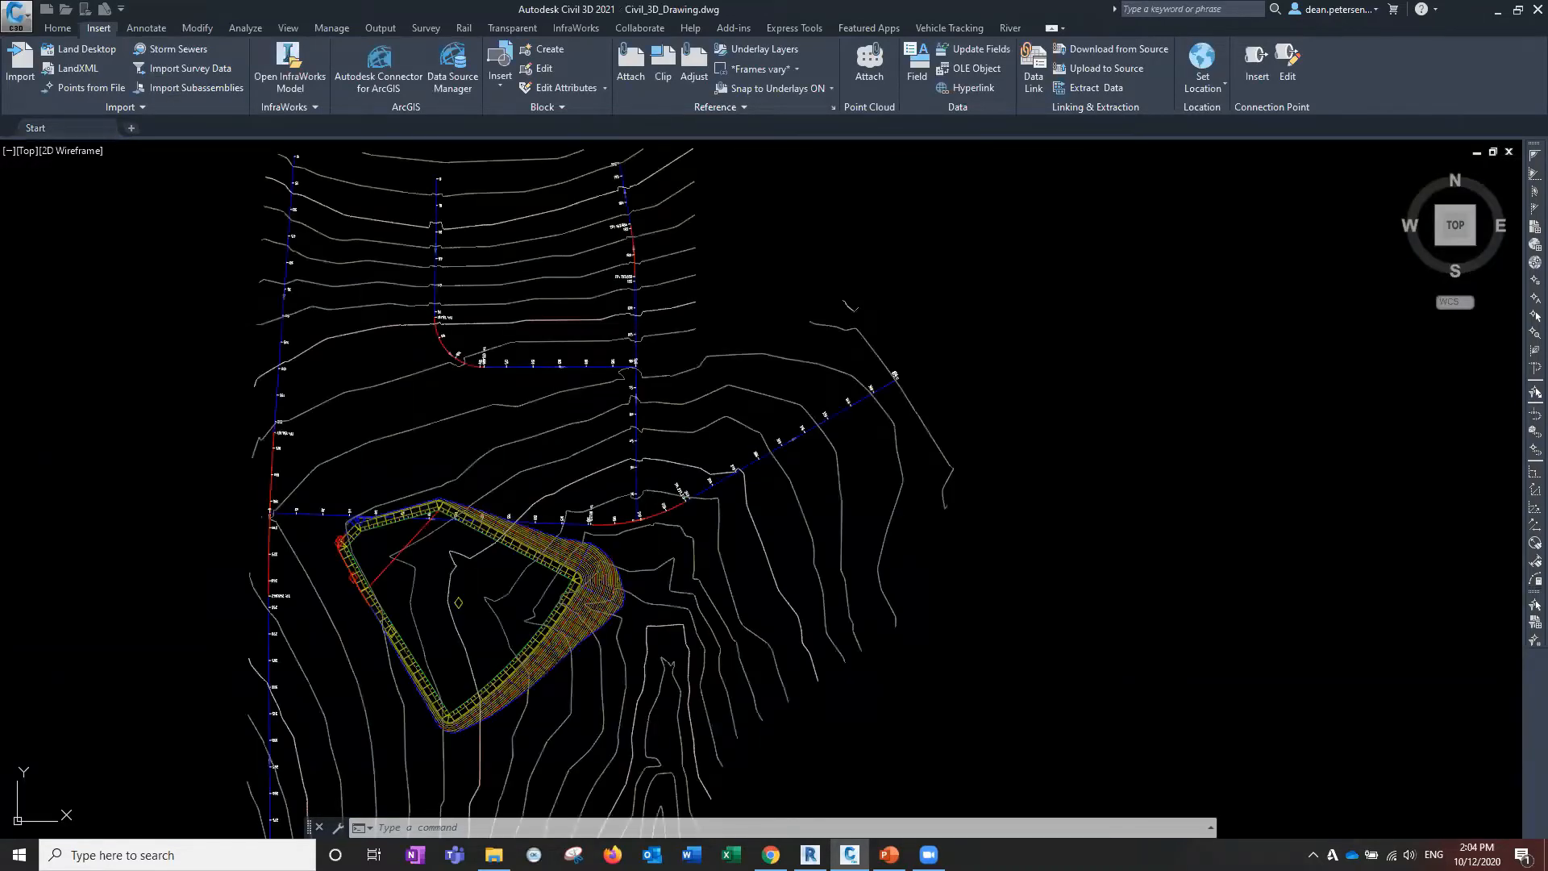
scroll(758, 443, up, 1)
middle_drag(758, 442, 566, 339)
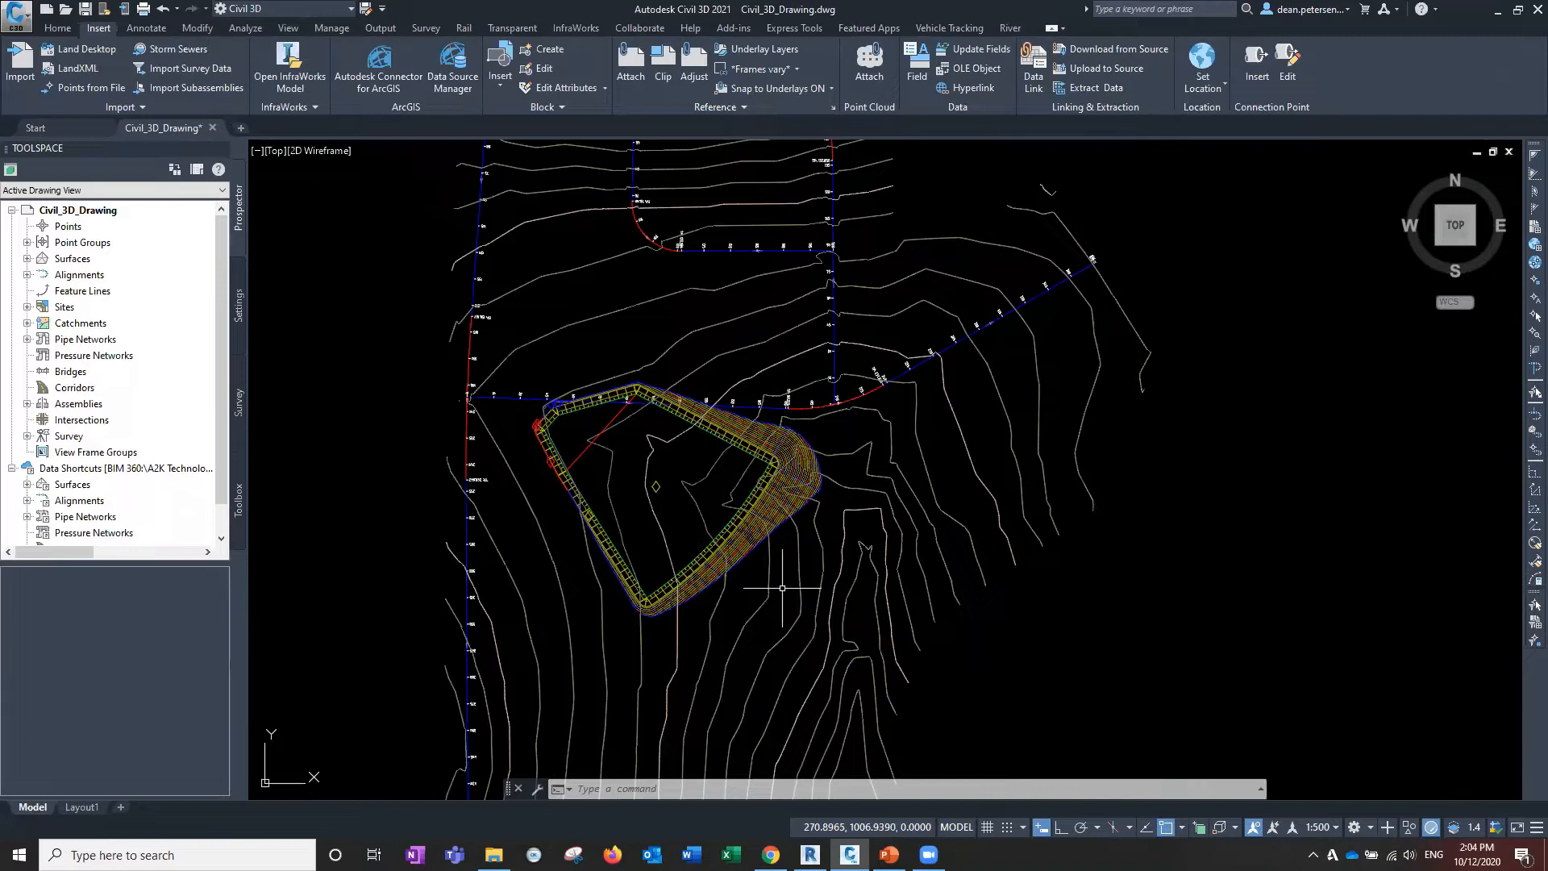
mouse_move(789, 595)
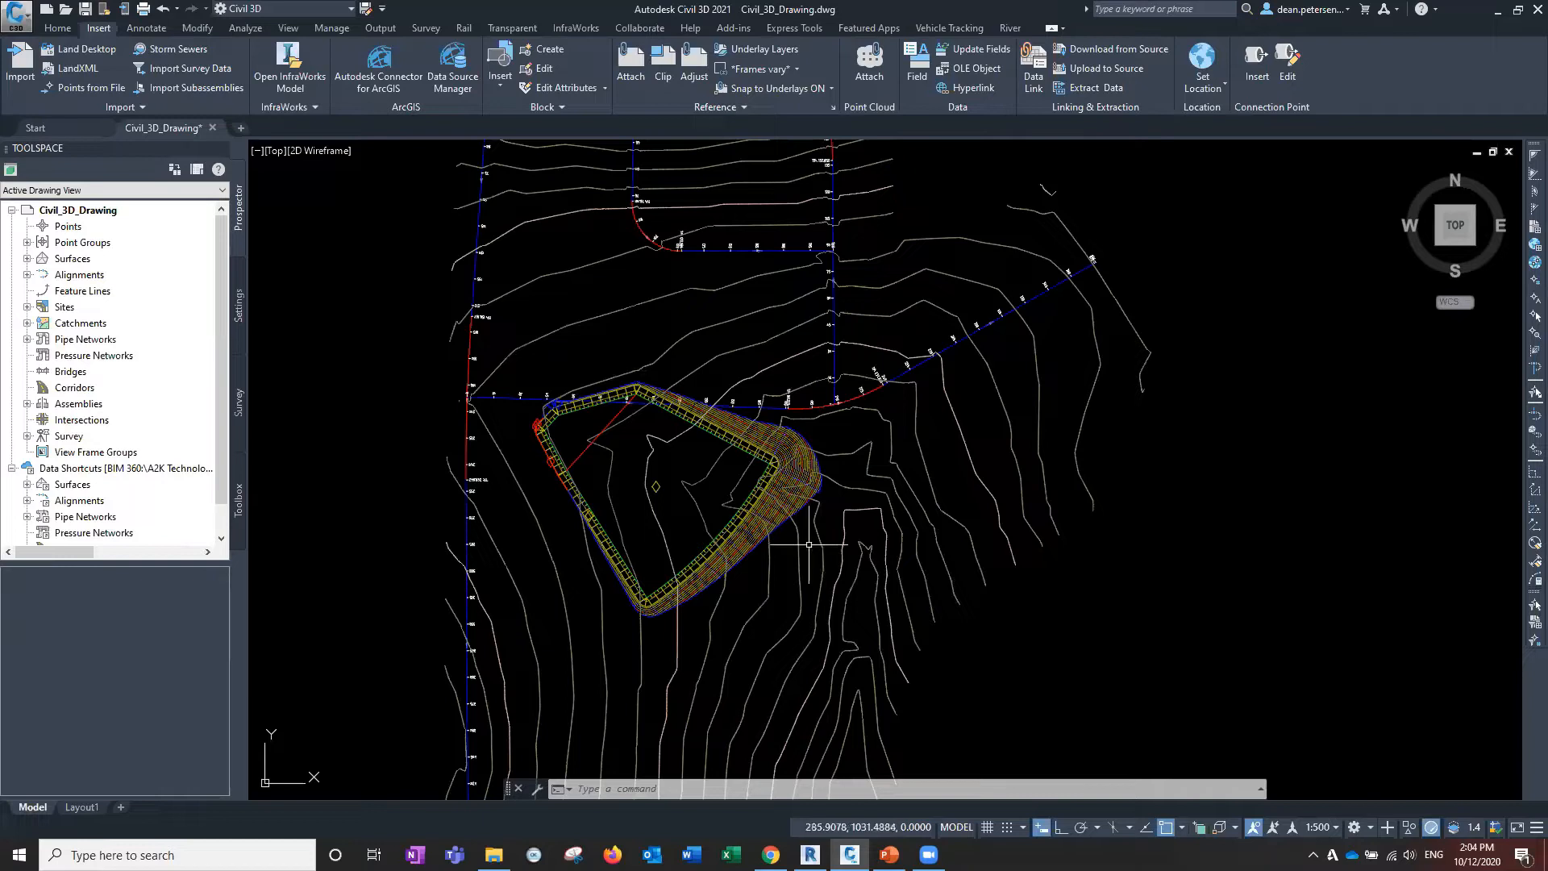
Select the eg ground surface, check its options menu, then zoom the plan.
click(816, 542)
right_click(829, 538)
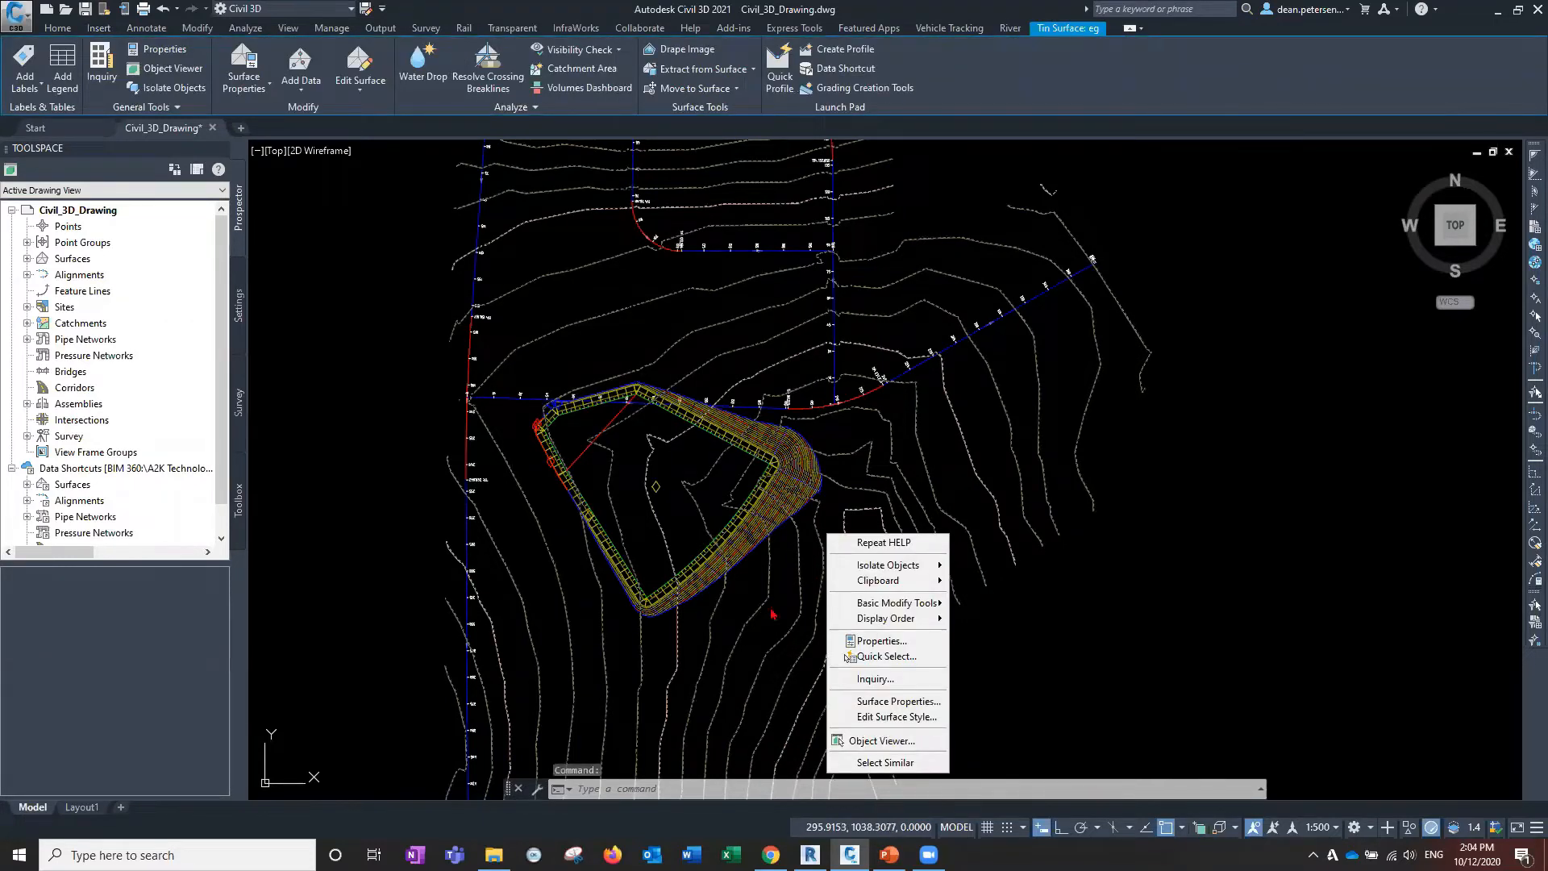
click(719, 530)
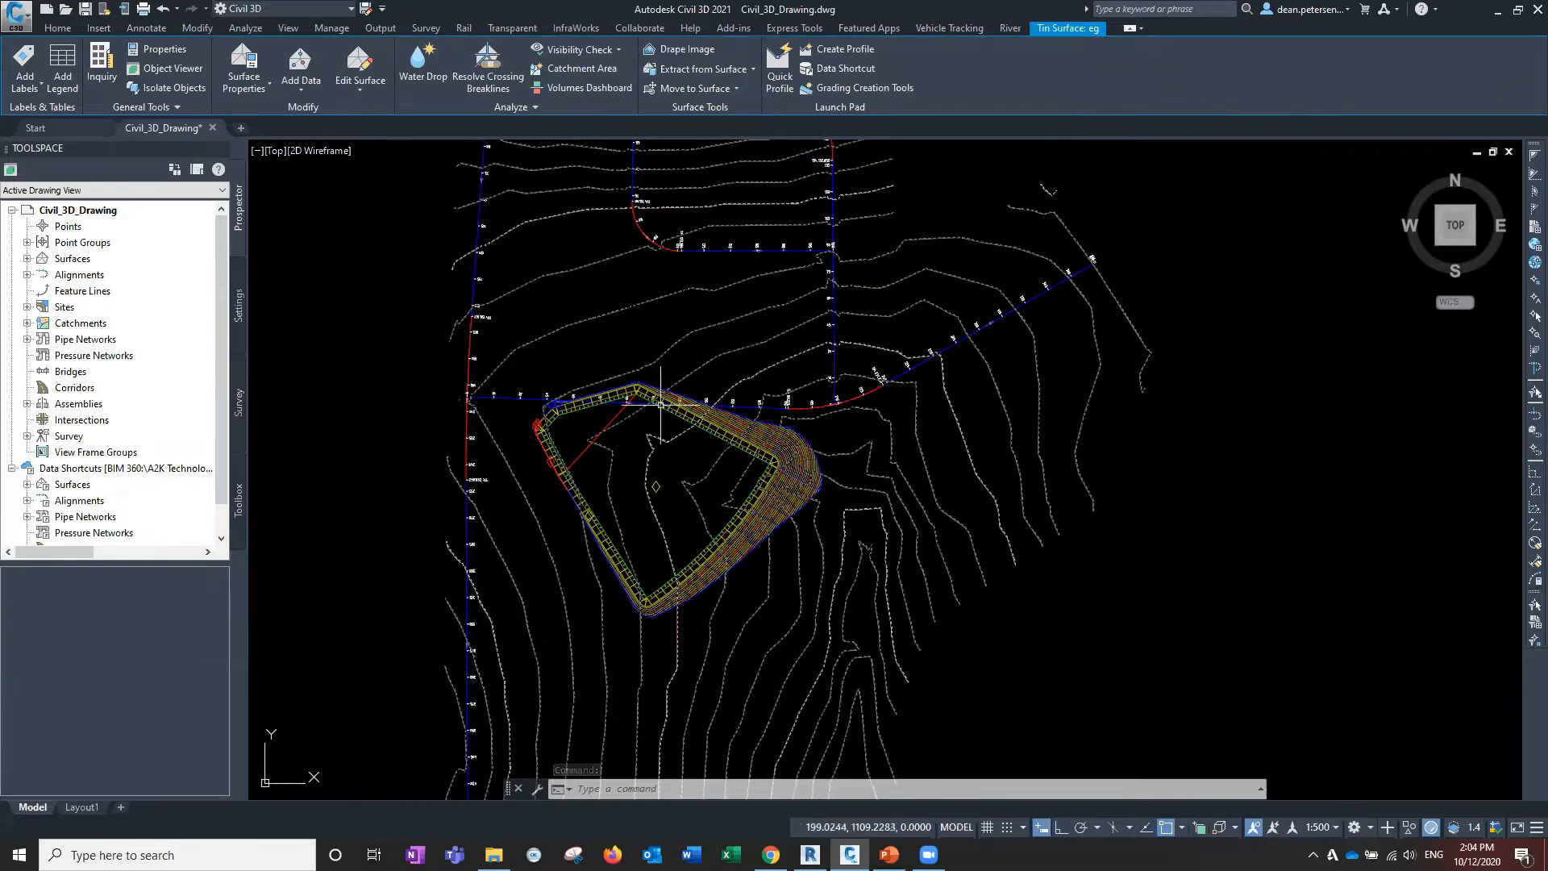
scroll(663, 410, up, 2)
scroll(660, 395, up, 8)
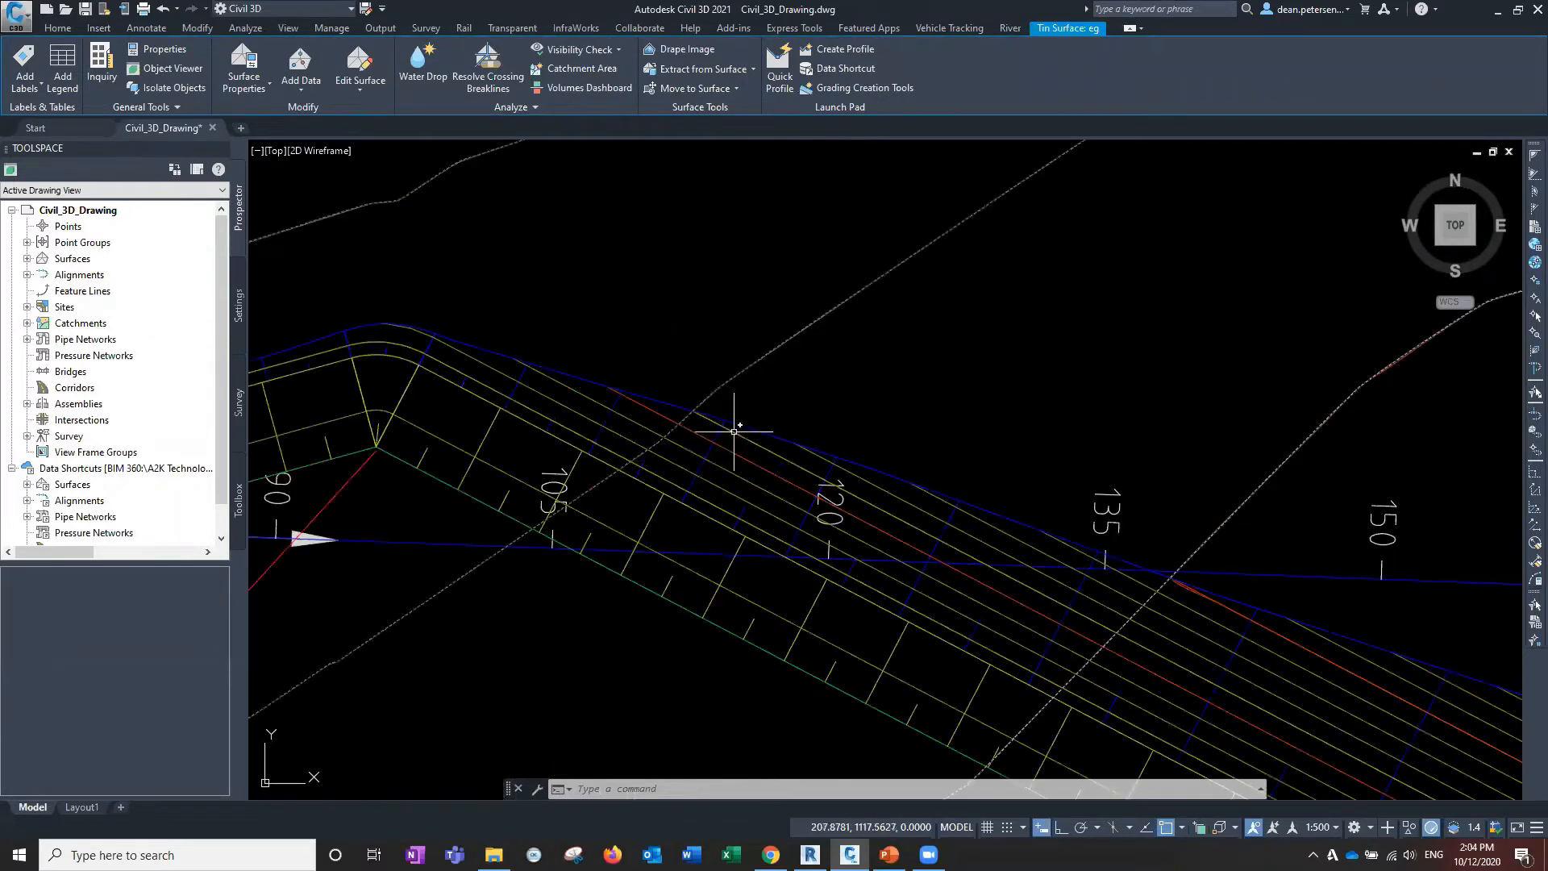
Select the Final levels surface from Prospector and display it in the Object Viewer.
click(27, 258)
right_click(84, 339)
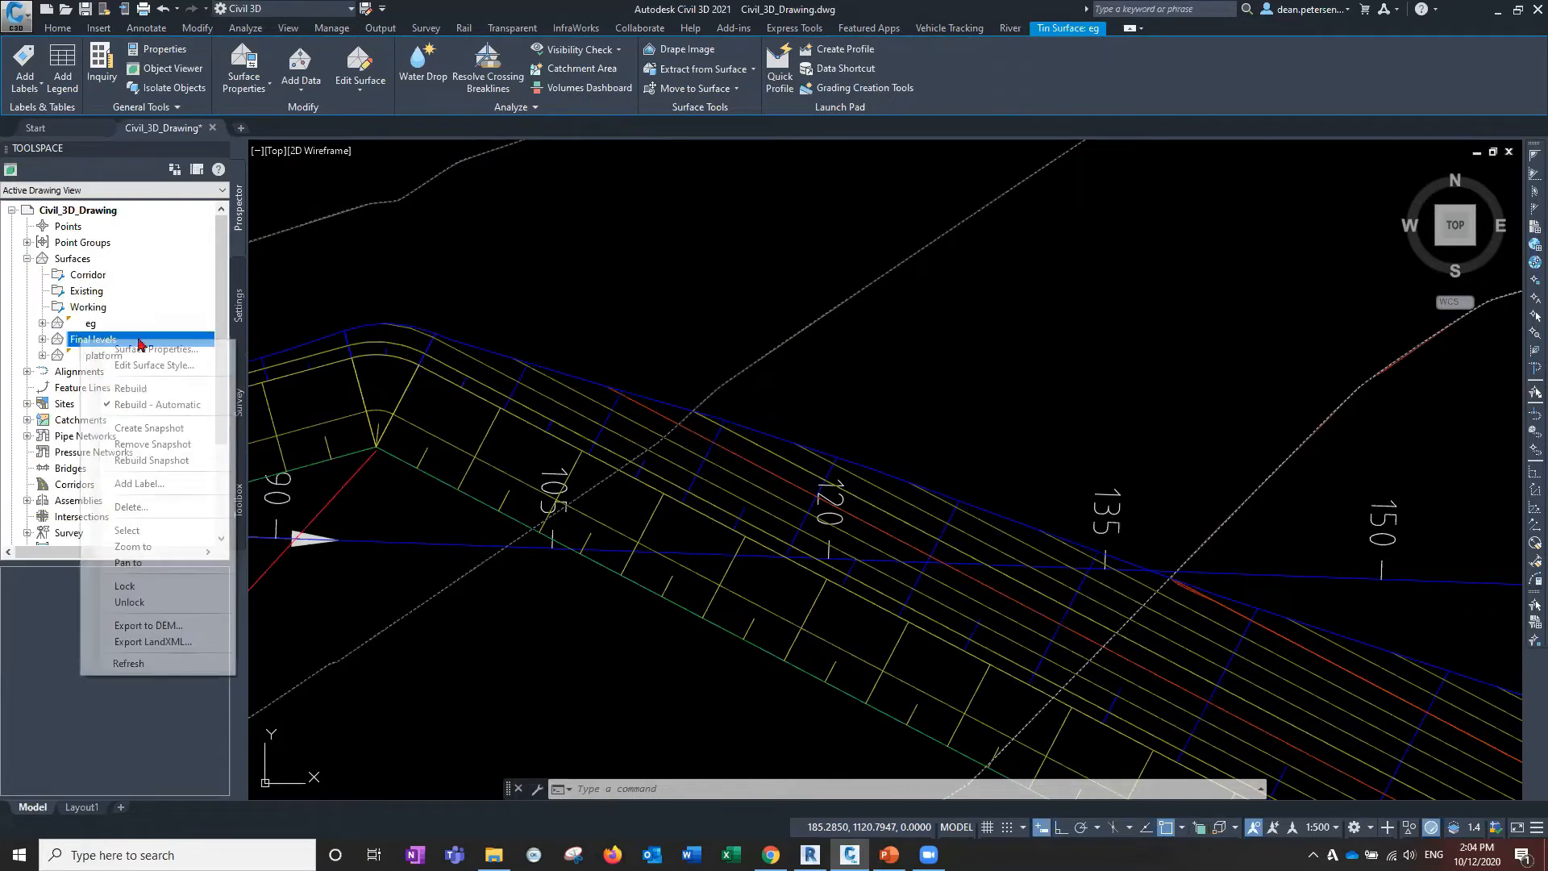
click(159, 532)
right_click(679, 318)
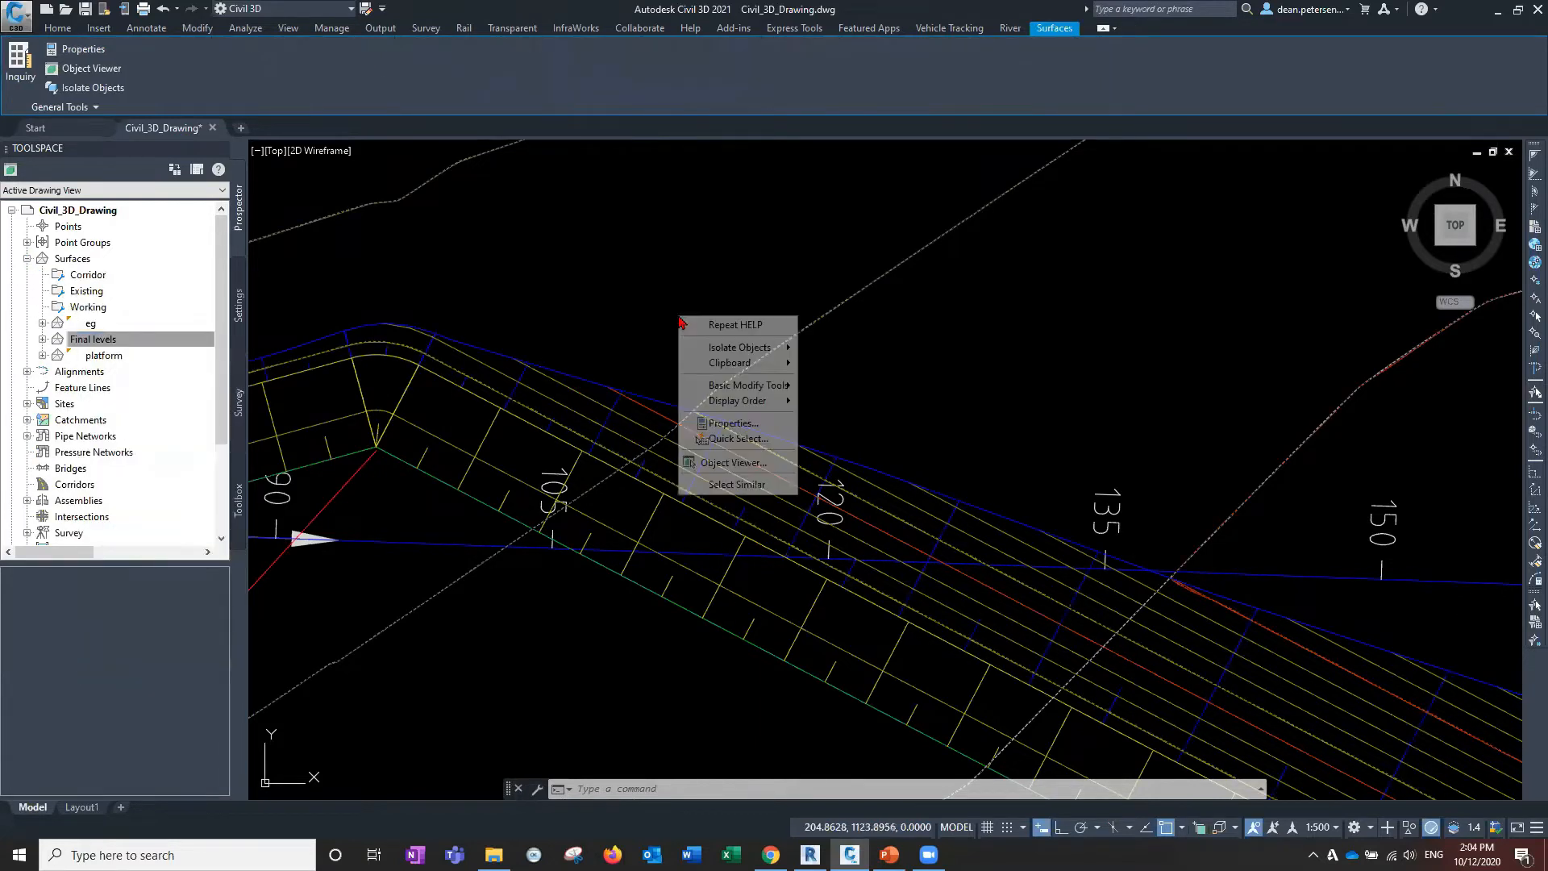
click(726, 463)
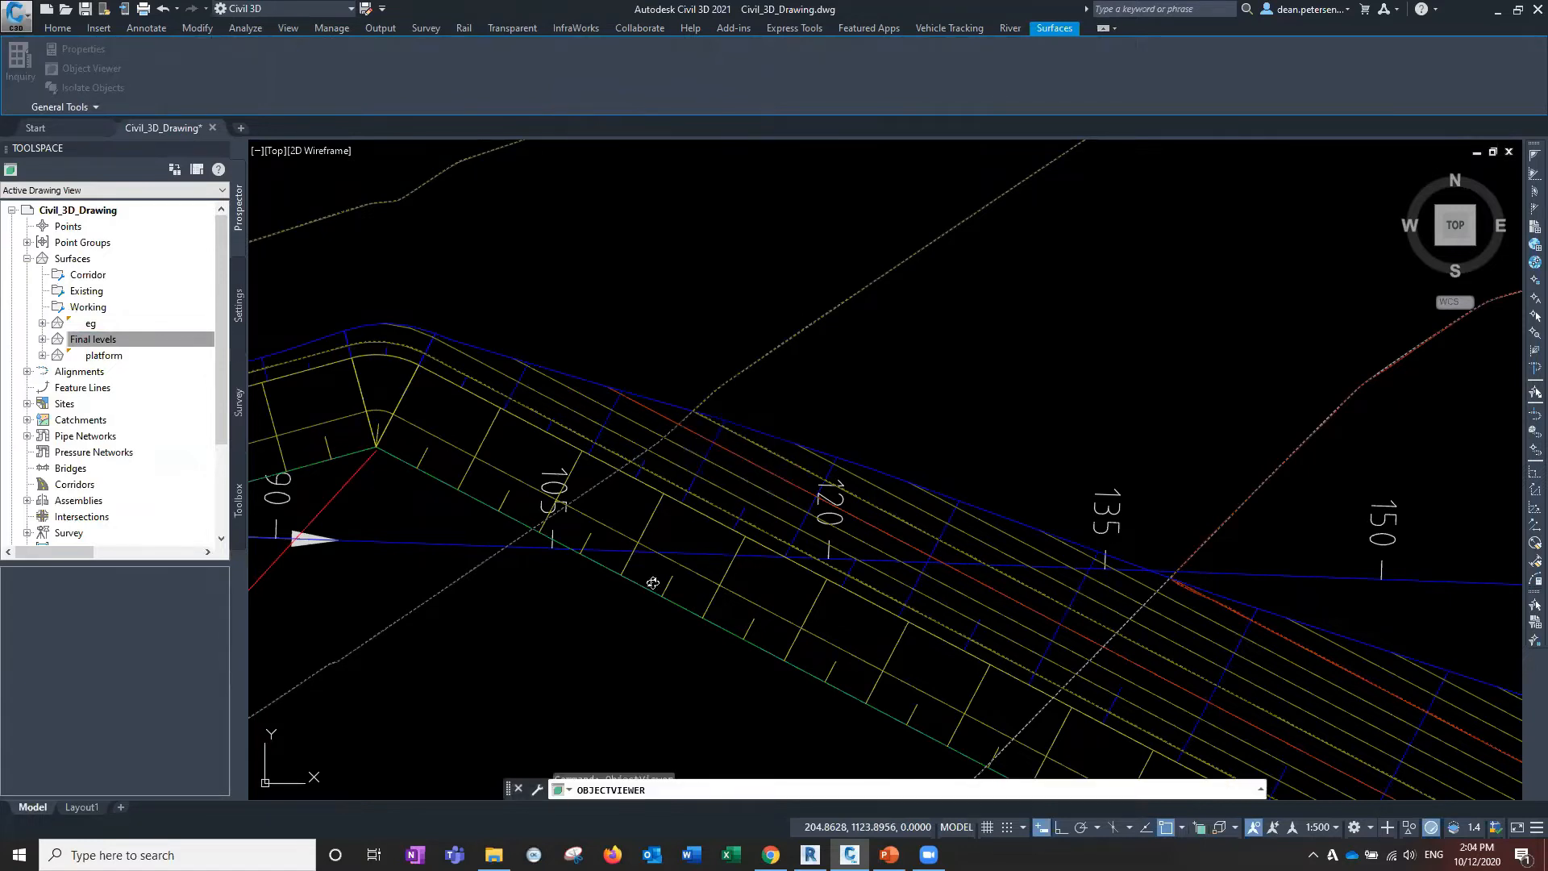
Orbit the shaded Final levels surface, close the viewer and pan back to the platform.
scroll(1015, 670, up, 3)
mouse_move(1015, 670)
mouse_down()
mouse_move(568, 665)
mouse_move(686, 633)
mouse_move(551, 471)
mouse_move(440, 534)
mouse_up()
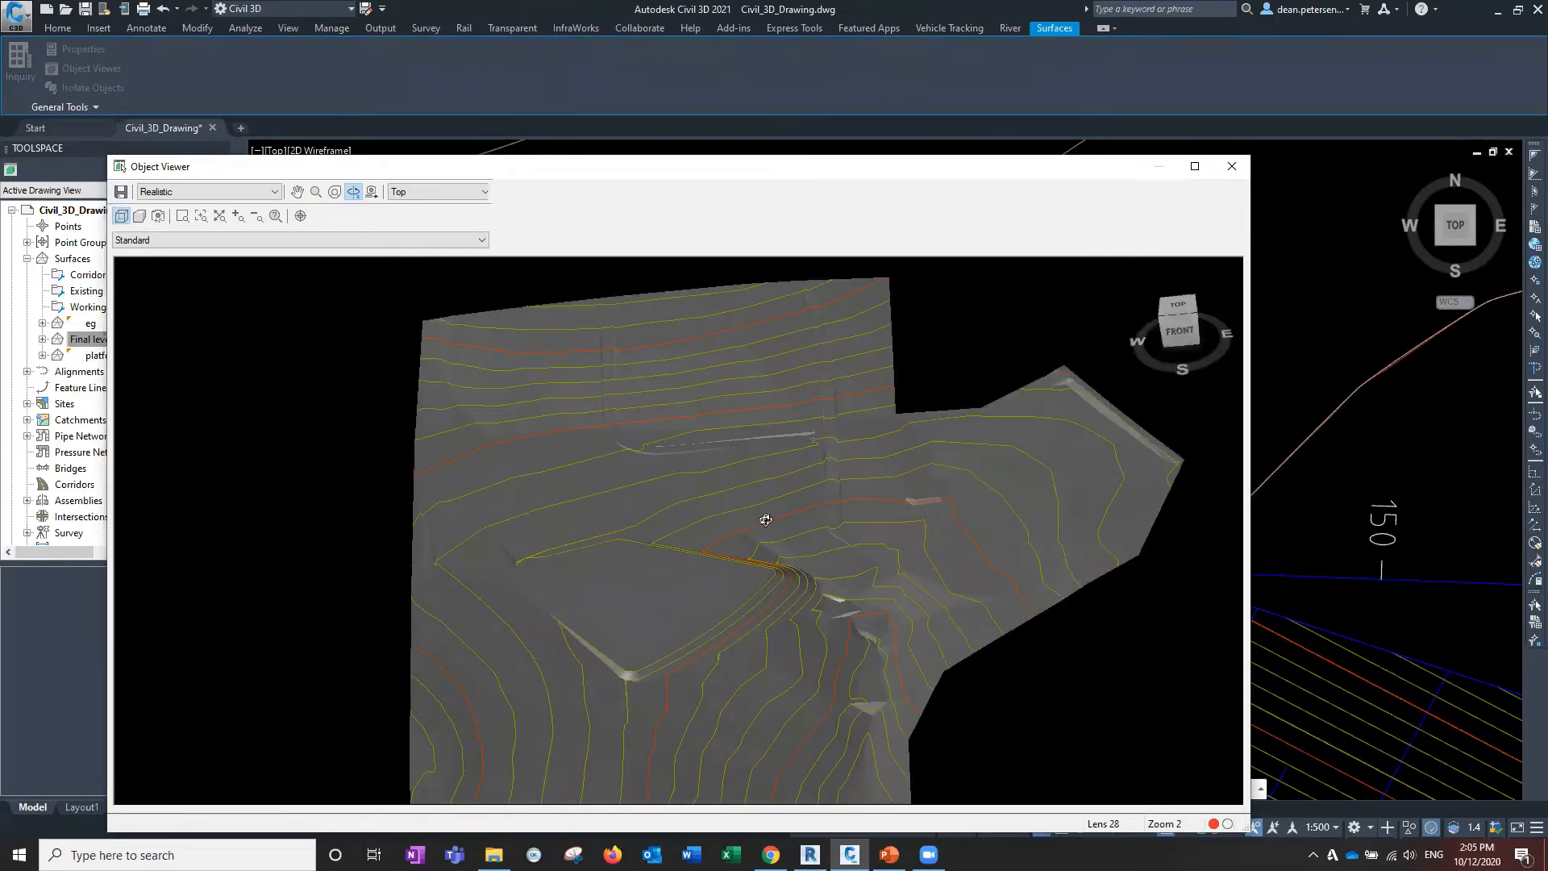
click(1231, 169)
scroll(567, 438, down, 5)
middle_drag(567, 438, 754, 319)
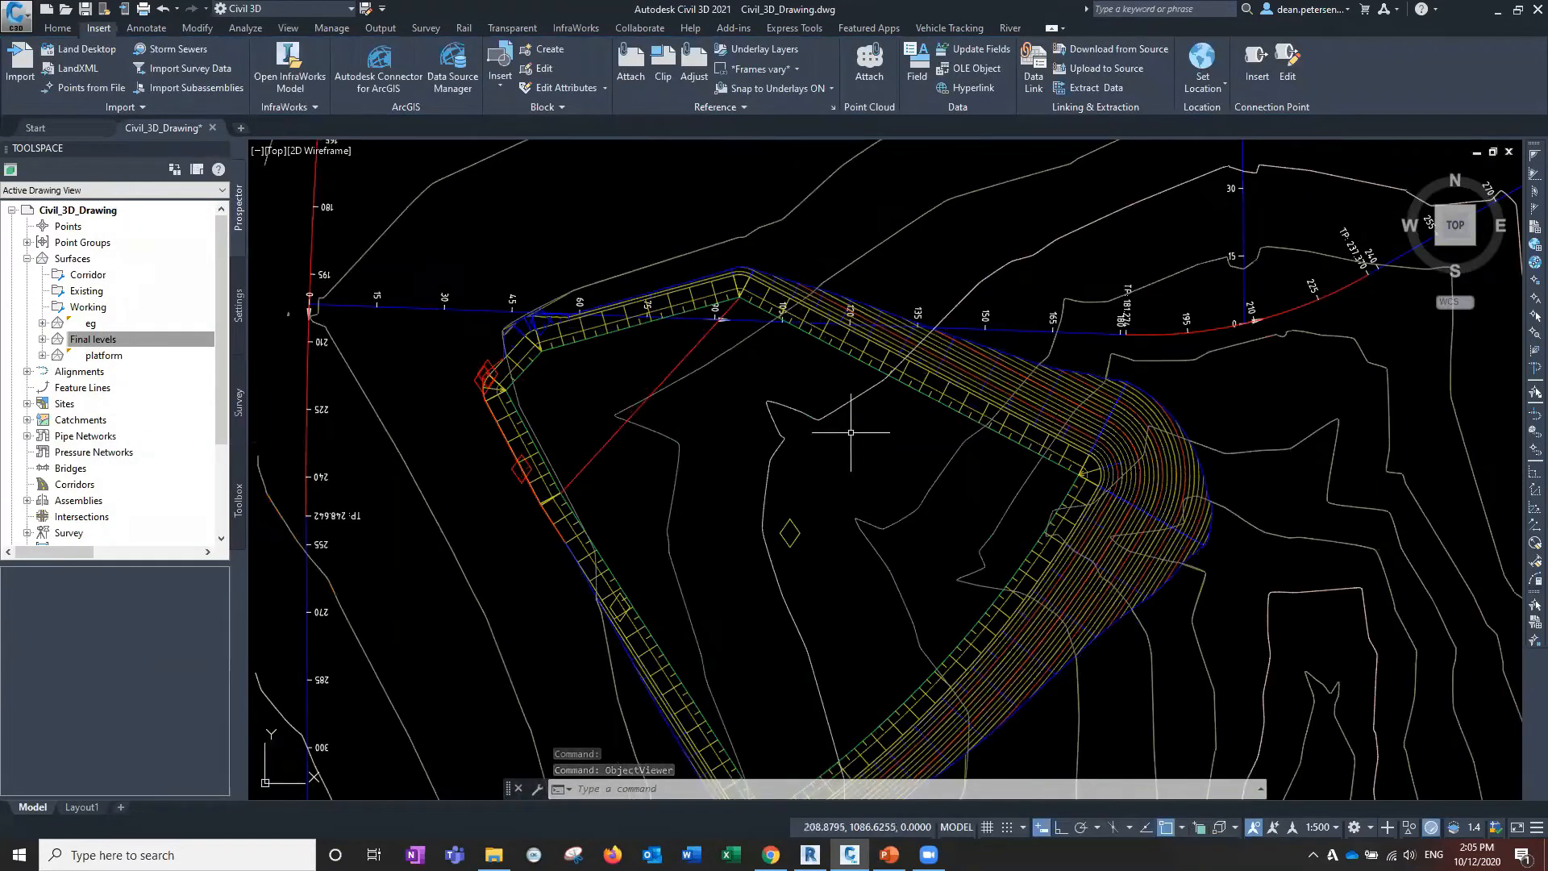
Switch the Toolspace palette to its Toolbox tab.
mouse_move(846, 441)
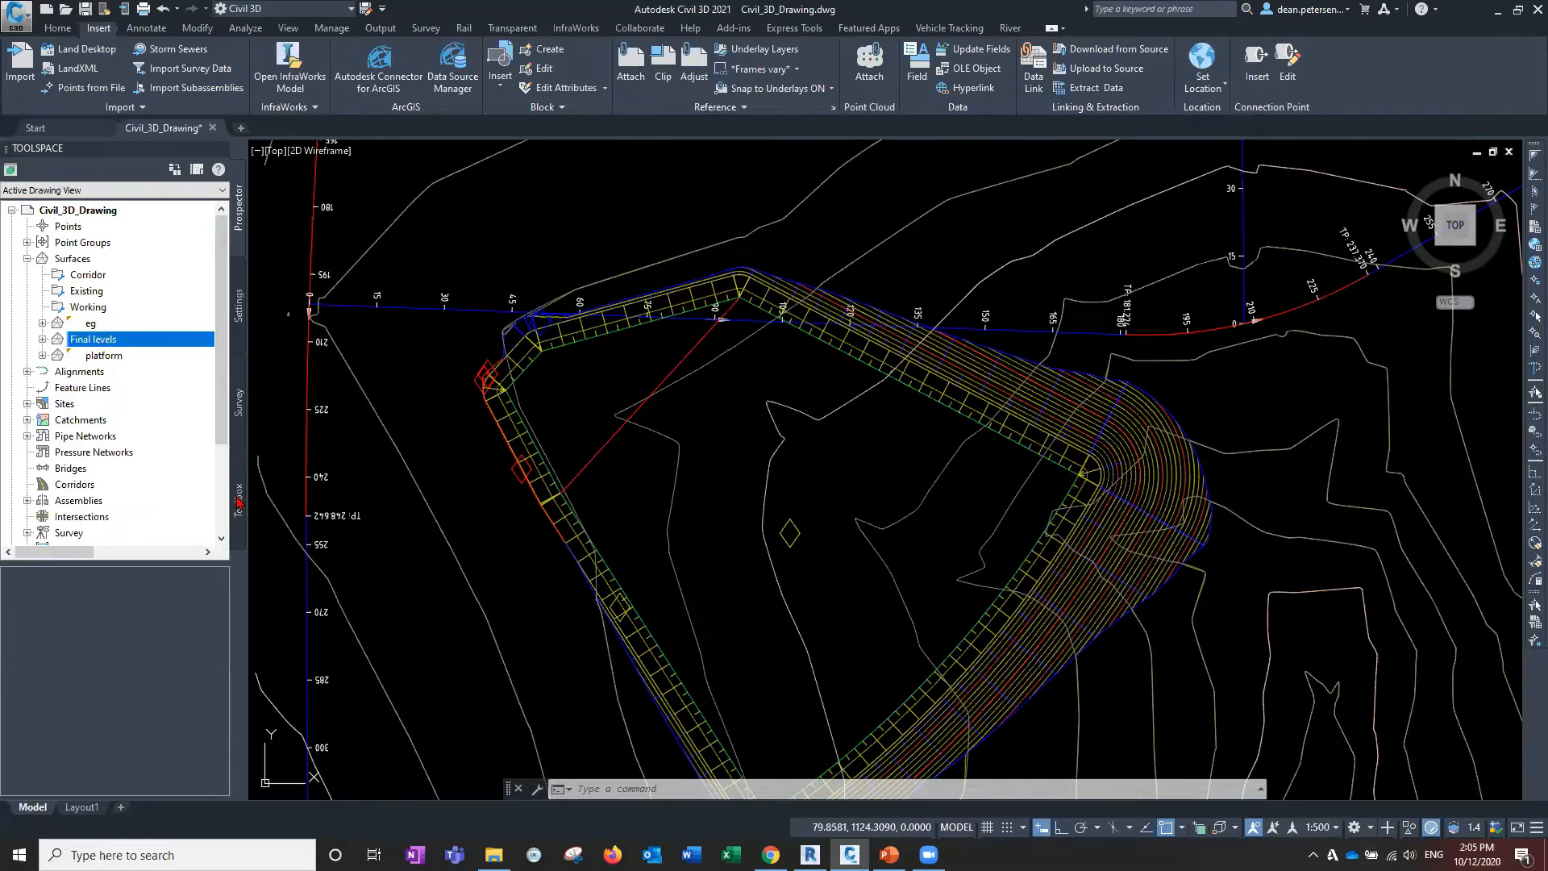
click(239, 504)
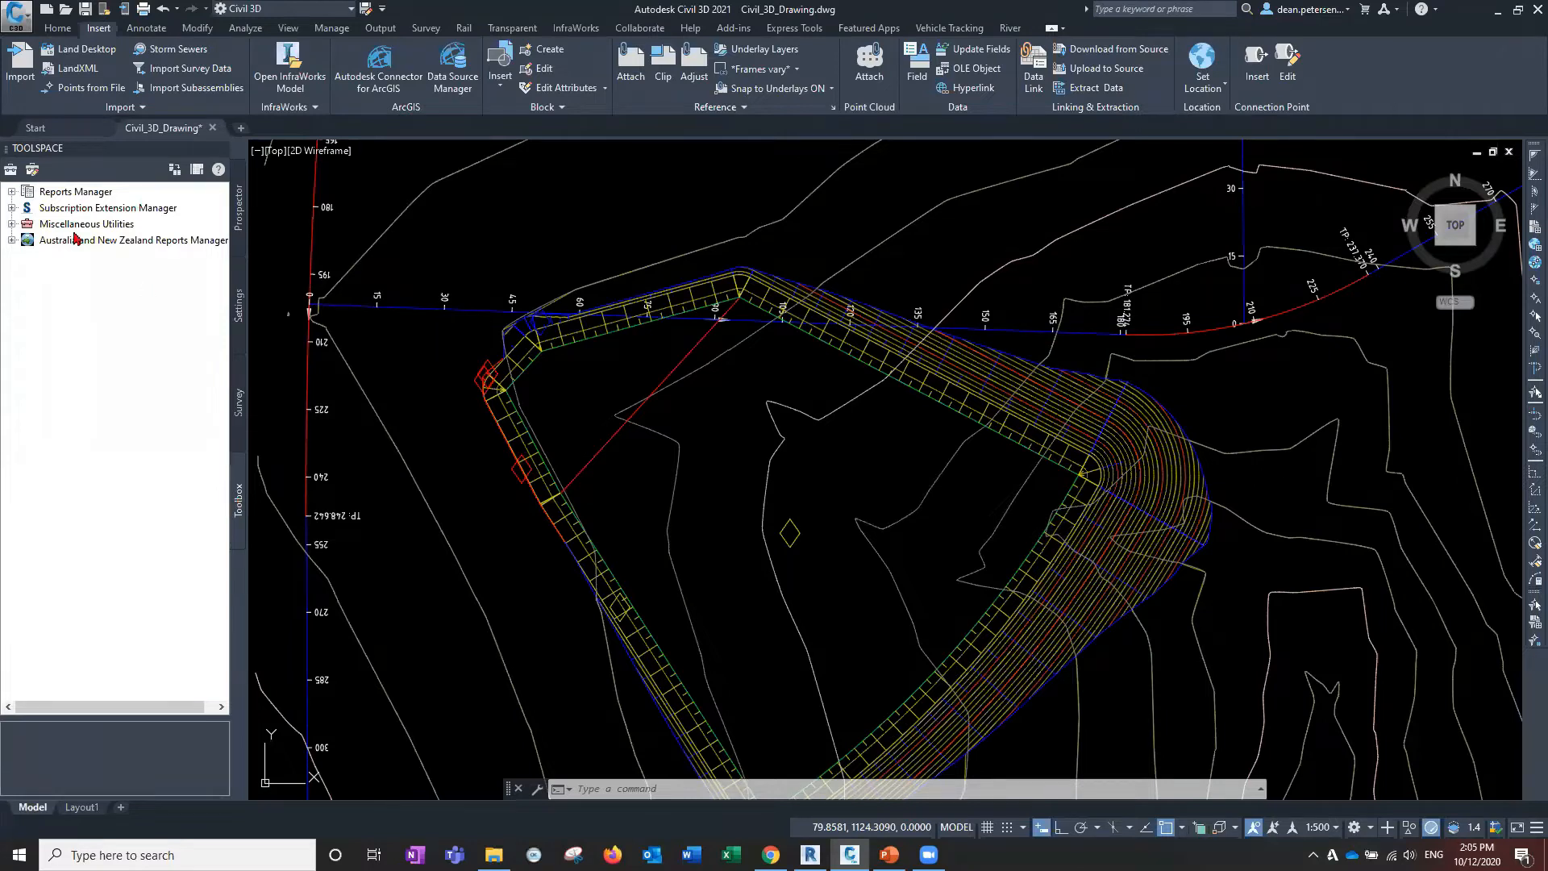
Expand Autodesk Shared Reference Point, select Export Shared Reference Points for Autodesk Revit, widen Toolspace.
click(12, 208)
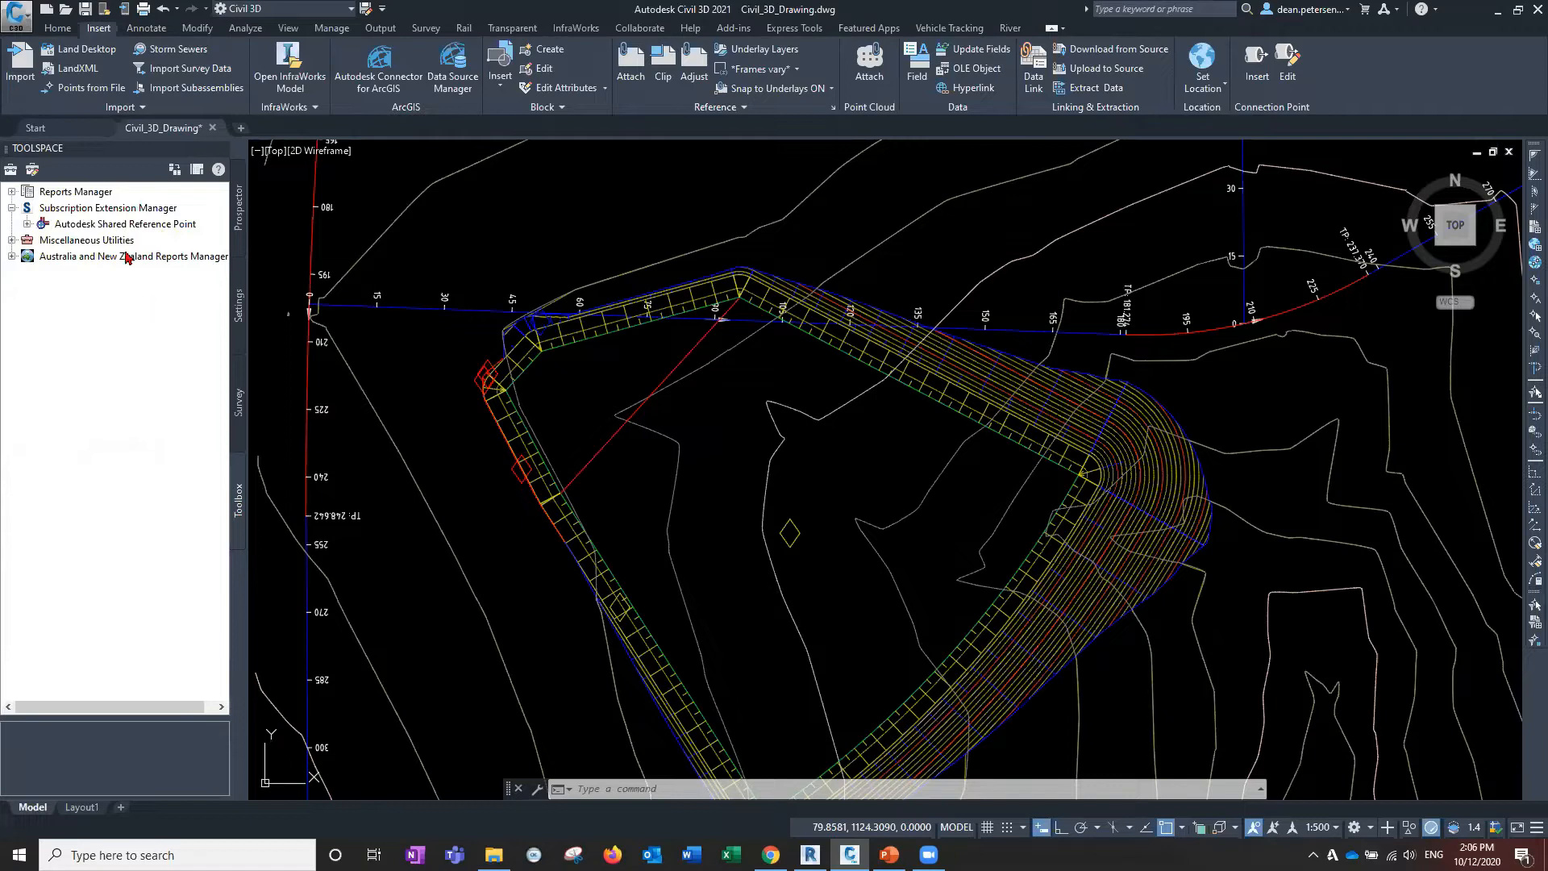
click(117, 225)
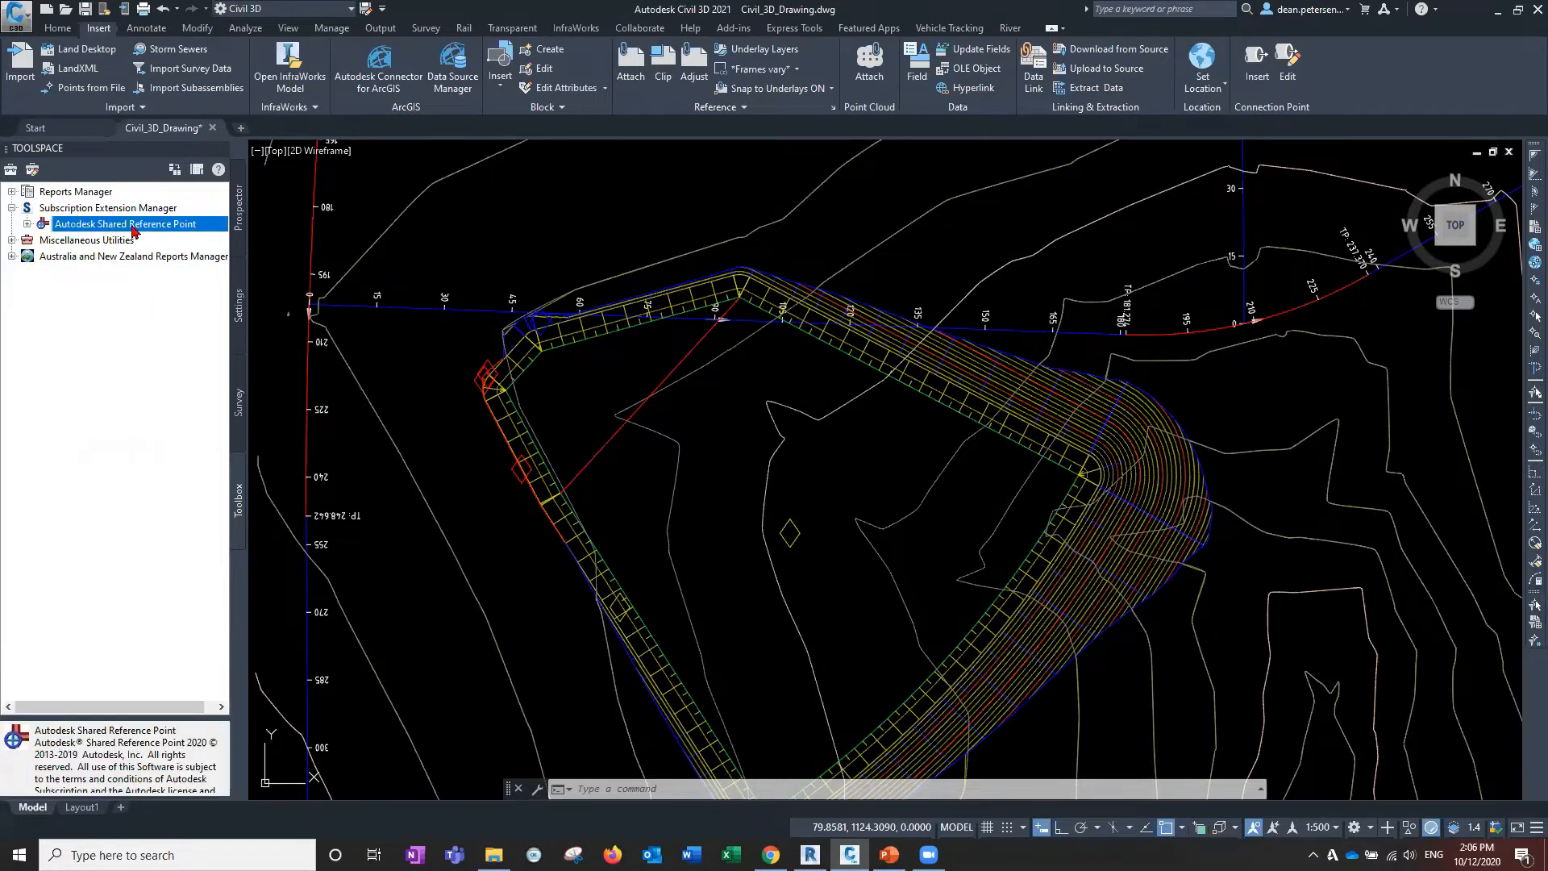
double_click(133, 227)
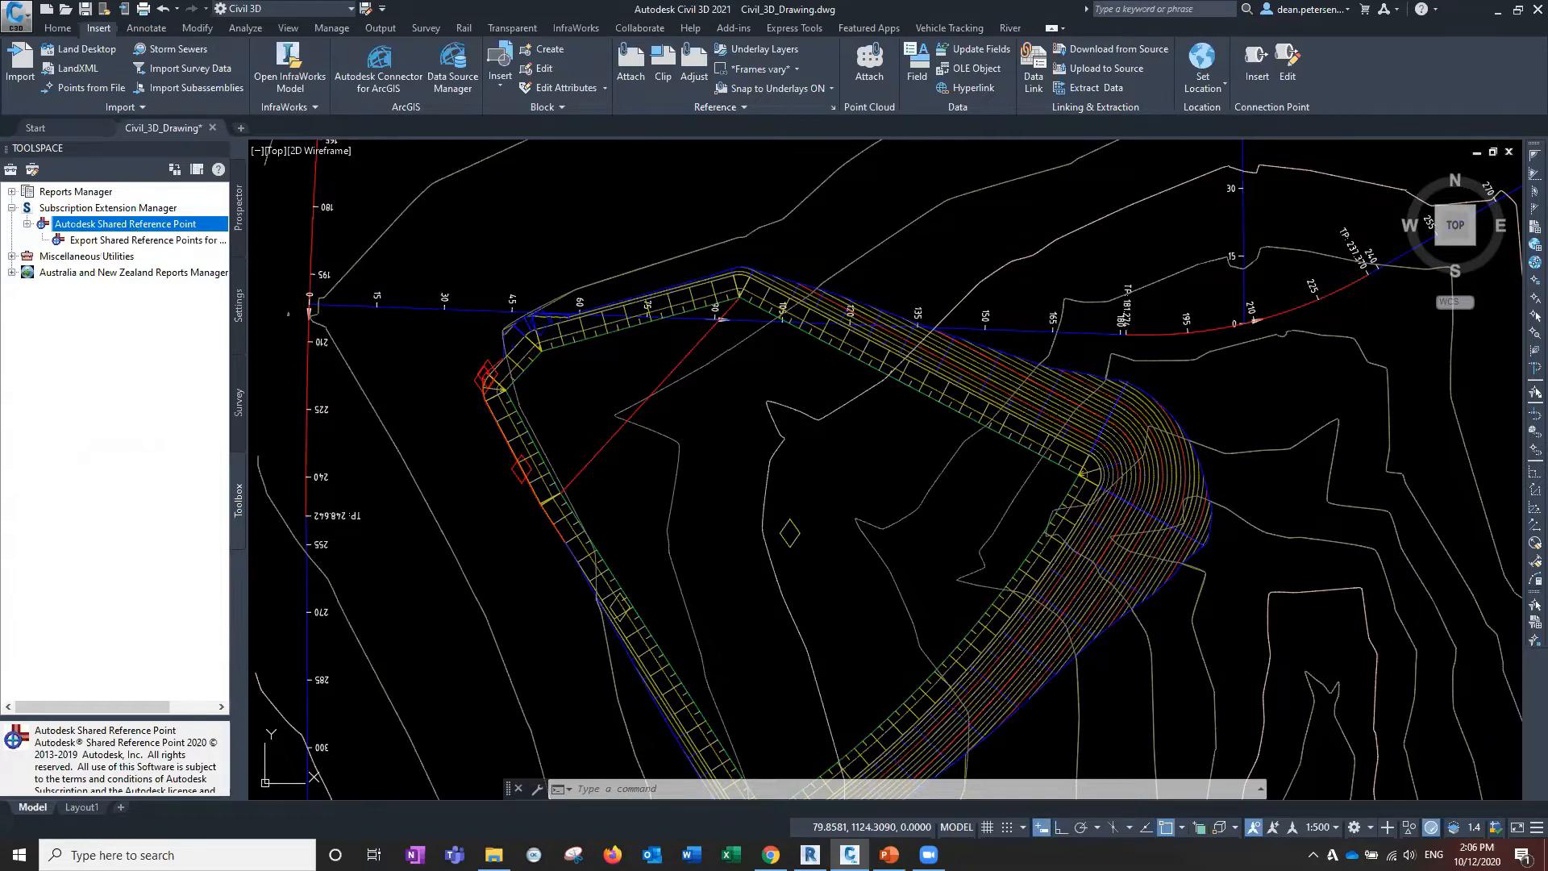
click(133, 241)
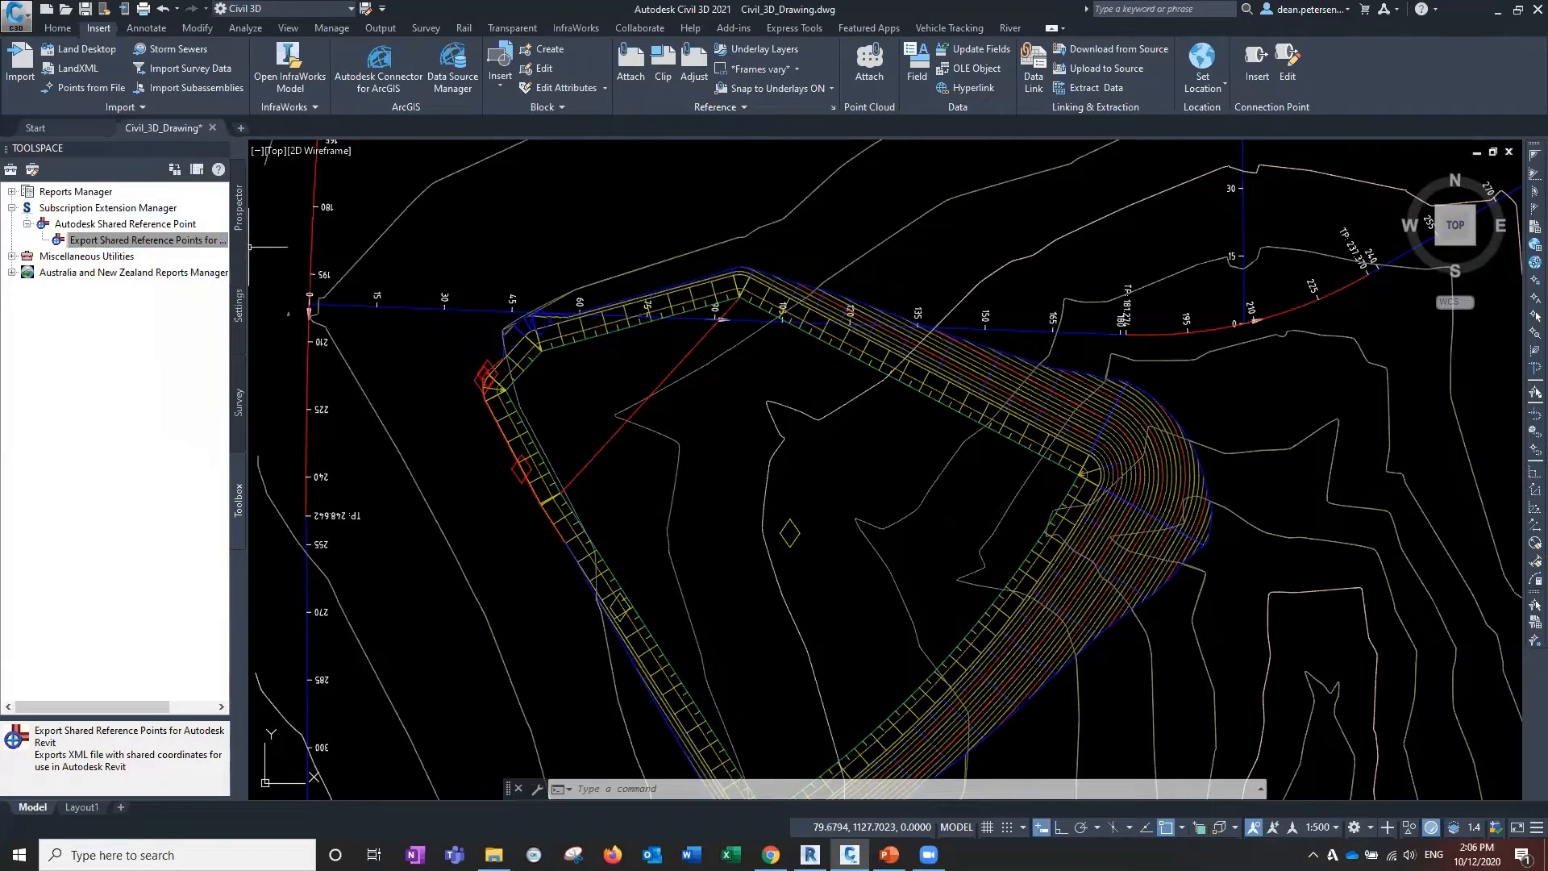
drag(247, 247, 342, 249)
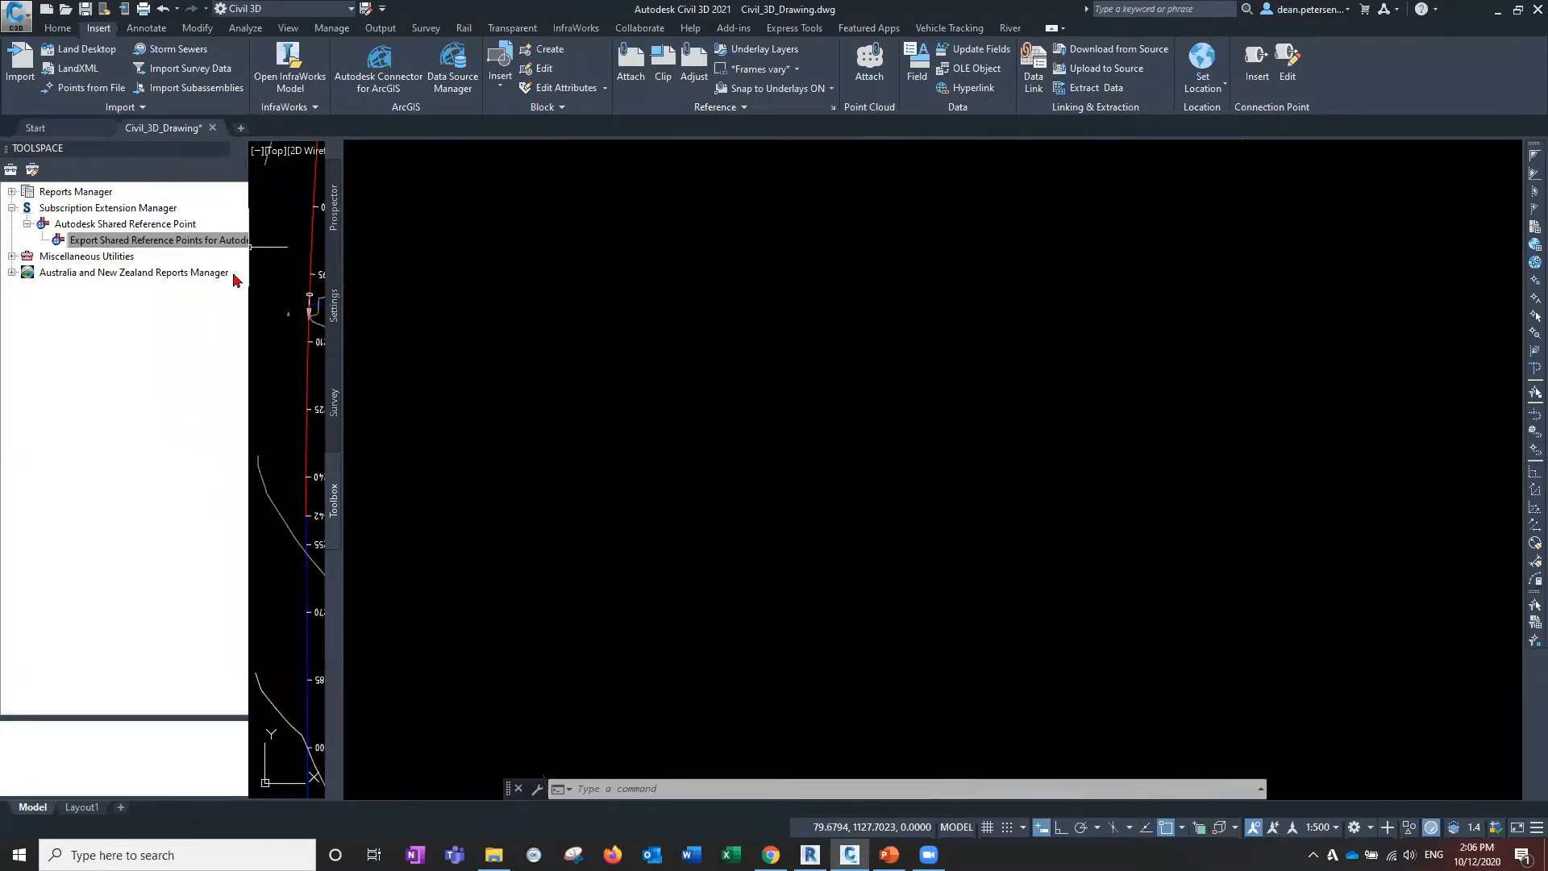
Run the Revit reference point export, snapping origin 148.9015, 1073.2659, 74.6 and a road-corner +Y point.
double_click(234, 239)
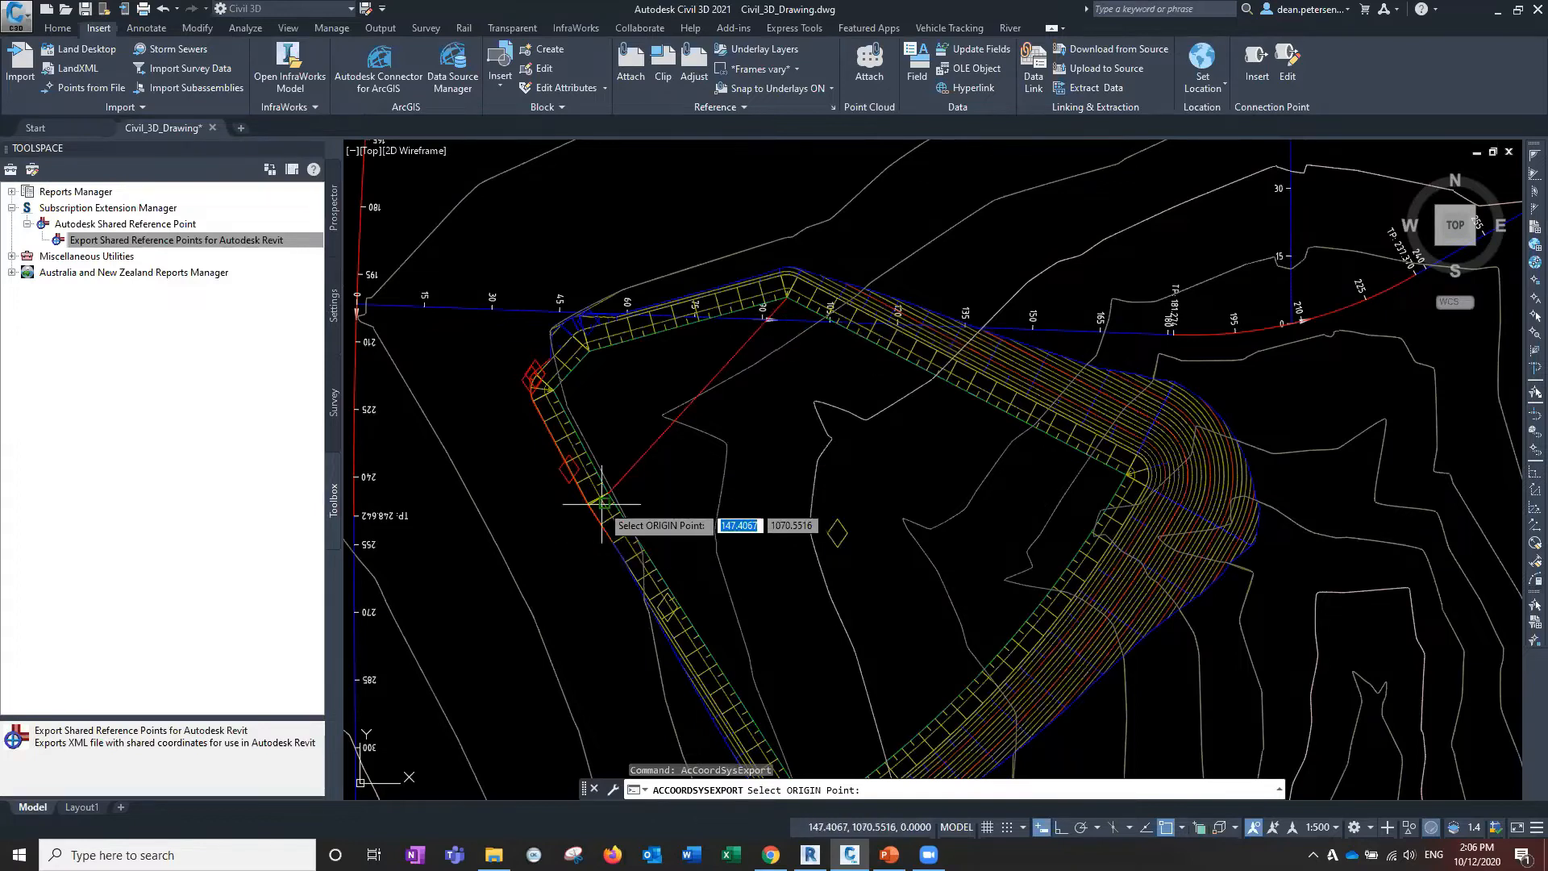
scroll(600, 504, up, 5)
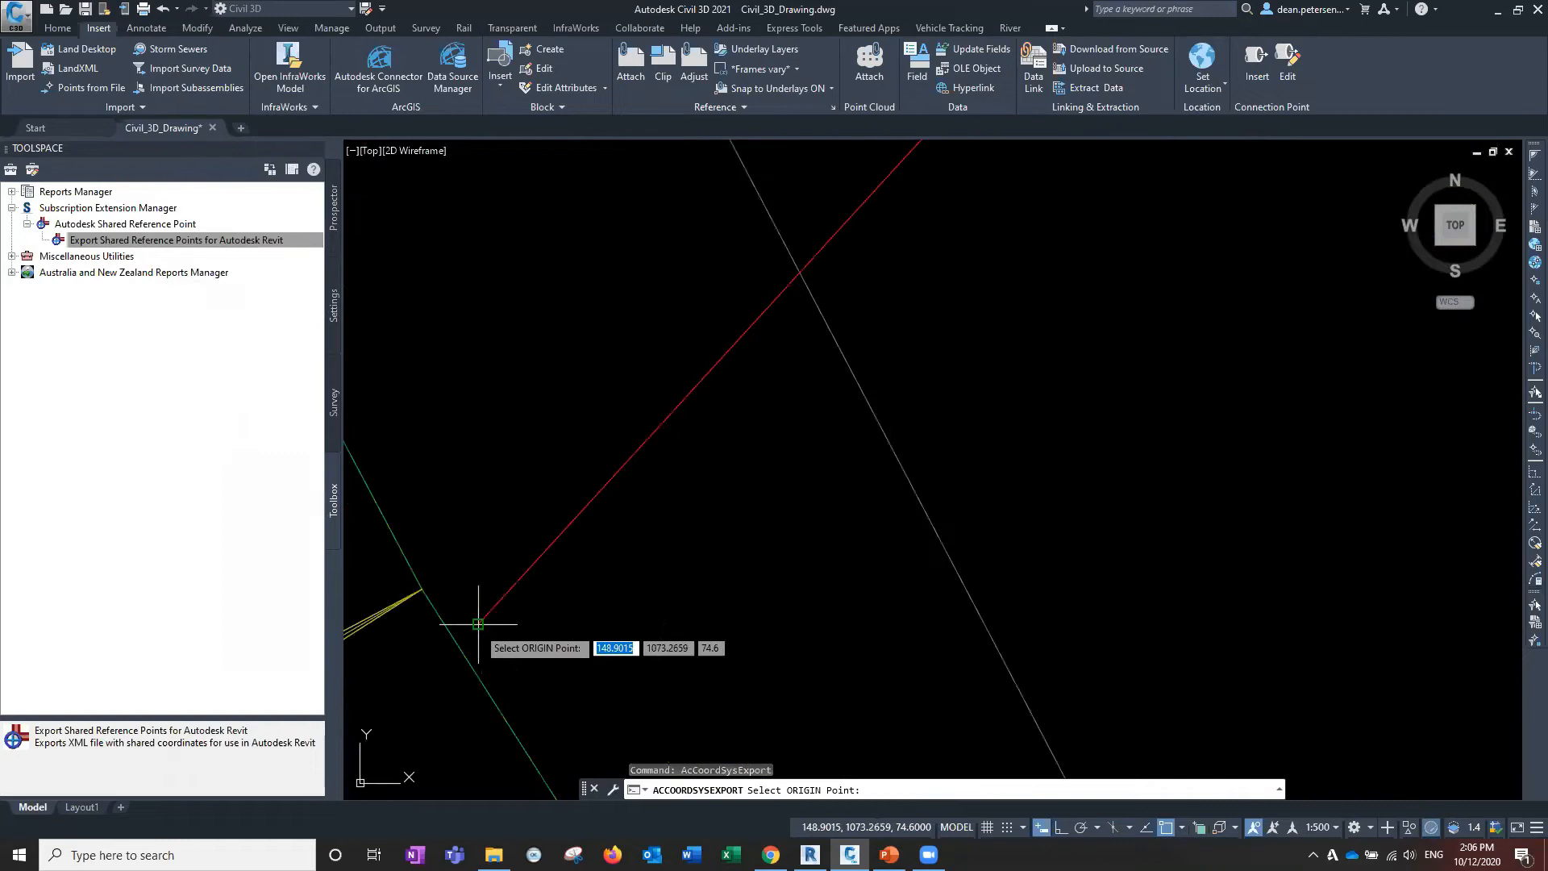
click(479, 623)
scroll(626, 548, down, 5)
scroll(716, 564, down, 5)
middle_drag(868, 494, 529, 708)
middle_drag(687, 429, 598, 626)
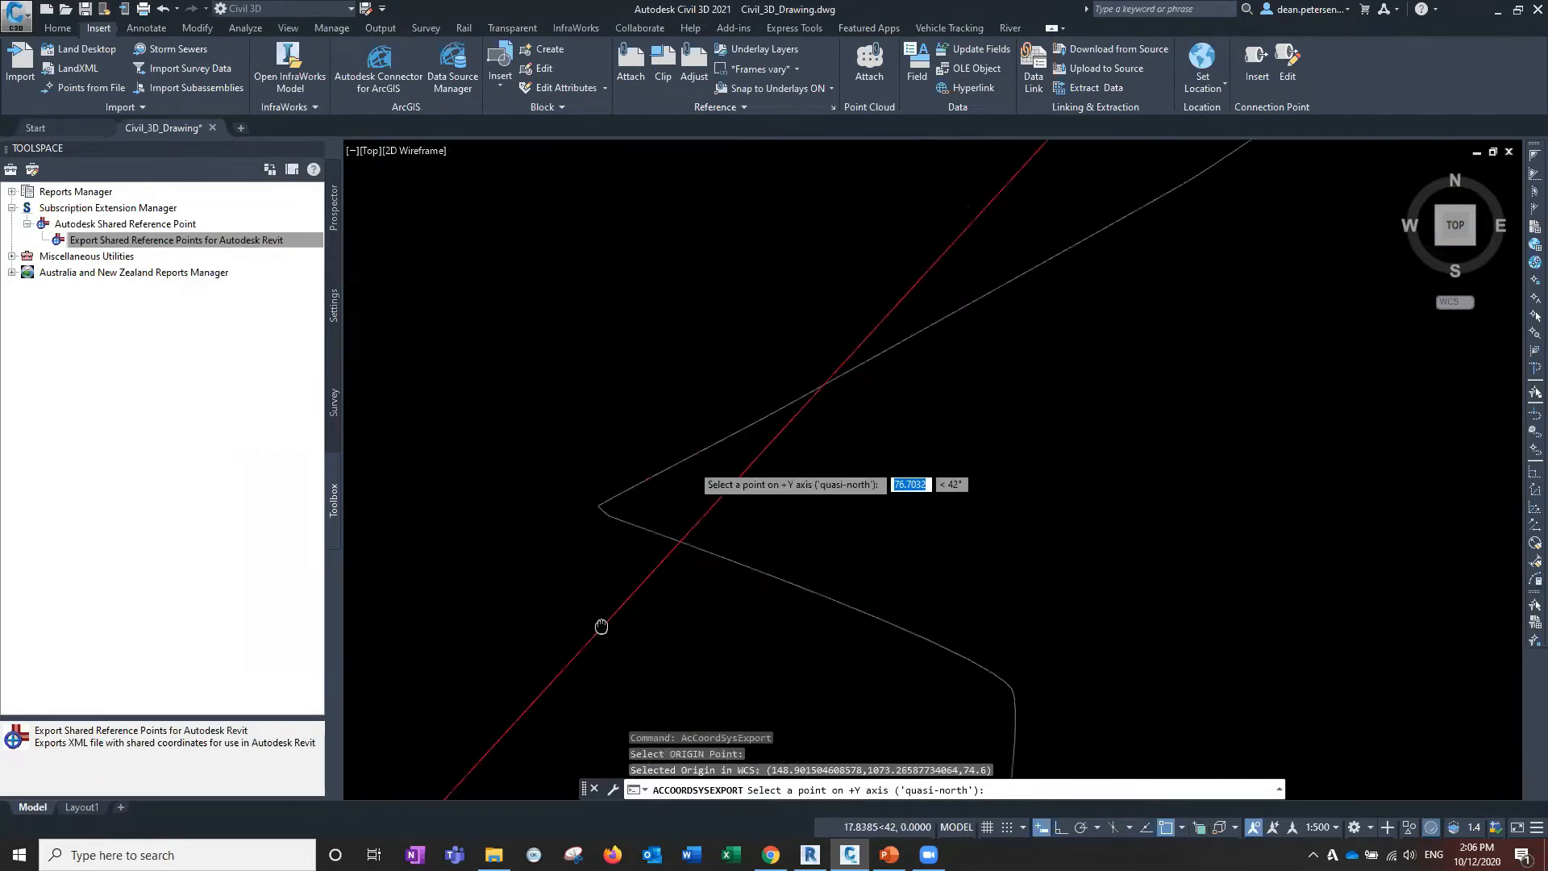
middle_drag(853, 382, 622, 634)
middle_drag(746, 221, 501, 632)
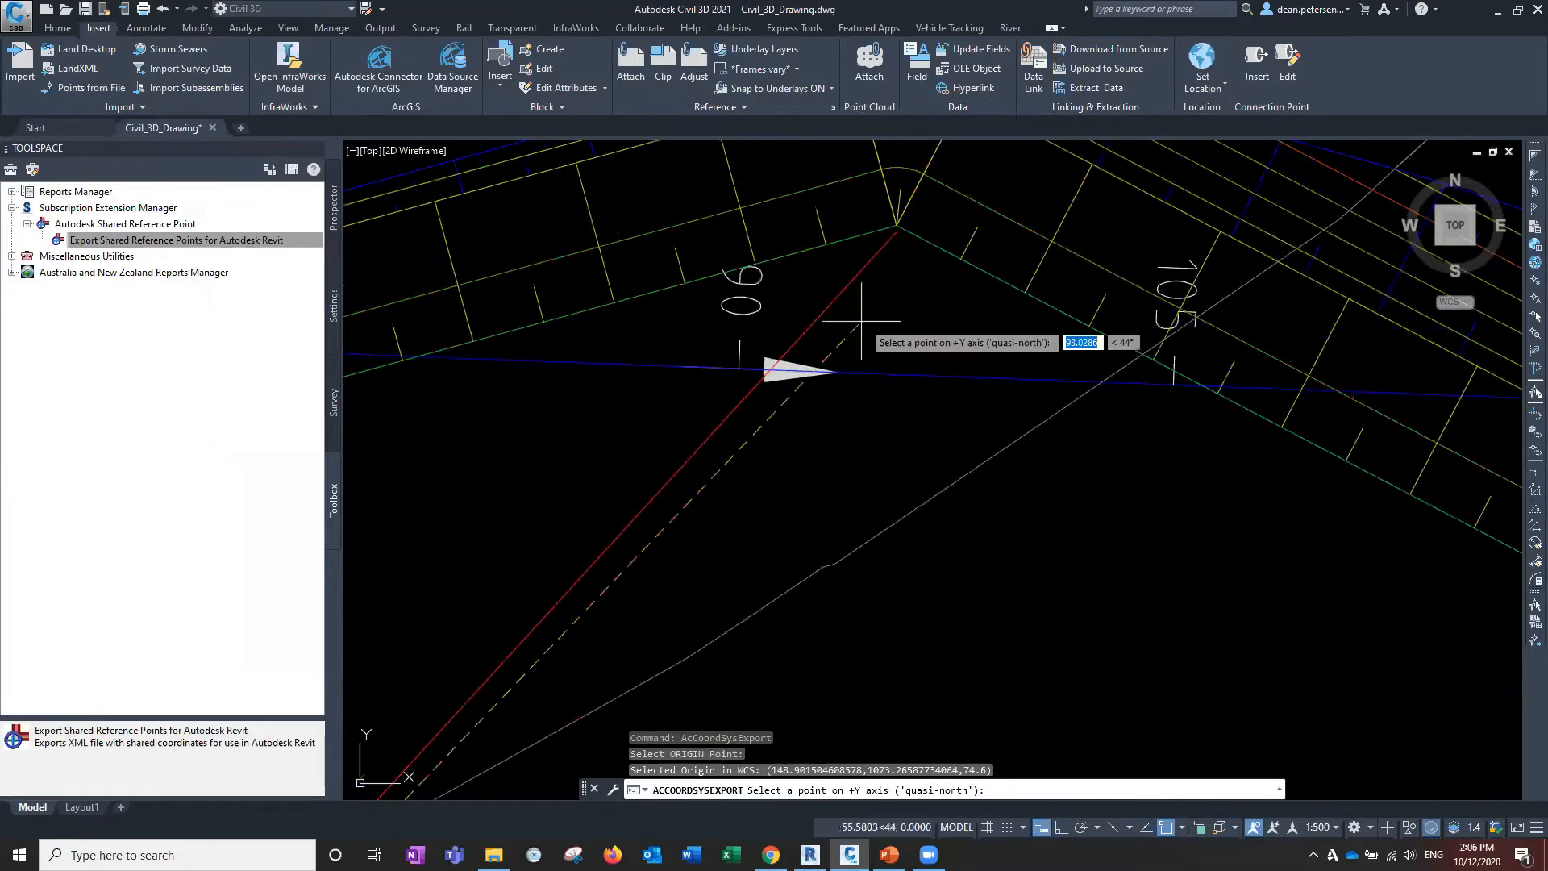
middle_drag(857, 321, 765, 489)
scroll(764, 490, up, 6)
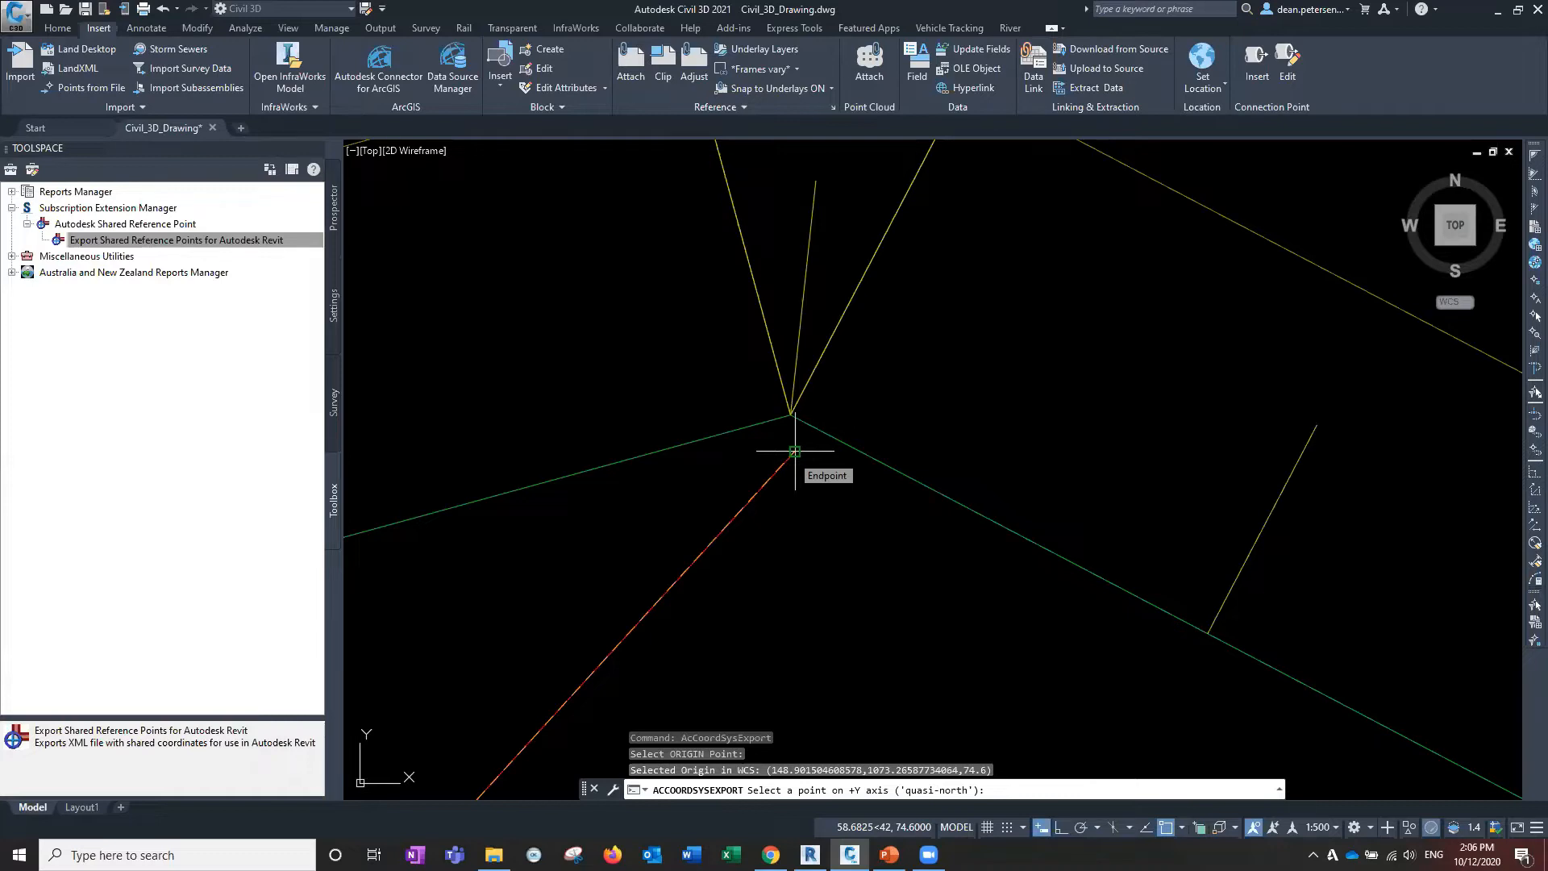
click(795, 451)
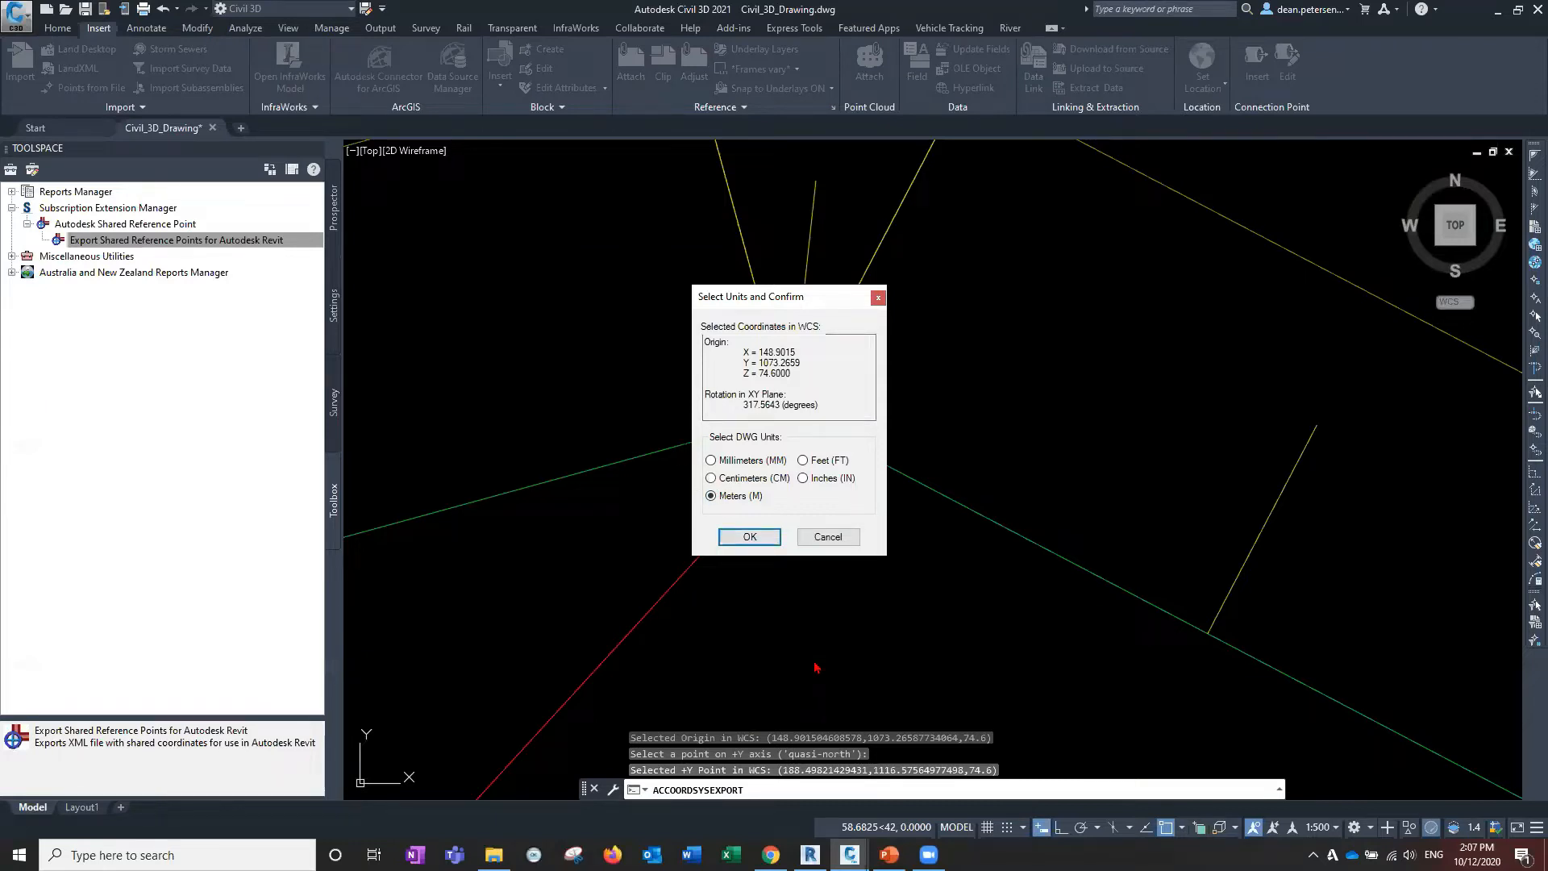
Confirm Meters units and save MySharedRefPnt.xml in Desktop > C3D Collaboration webinar.
click(754, 538)
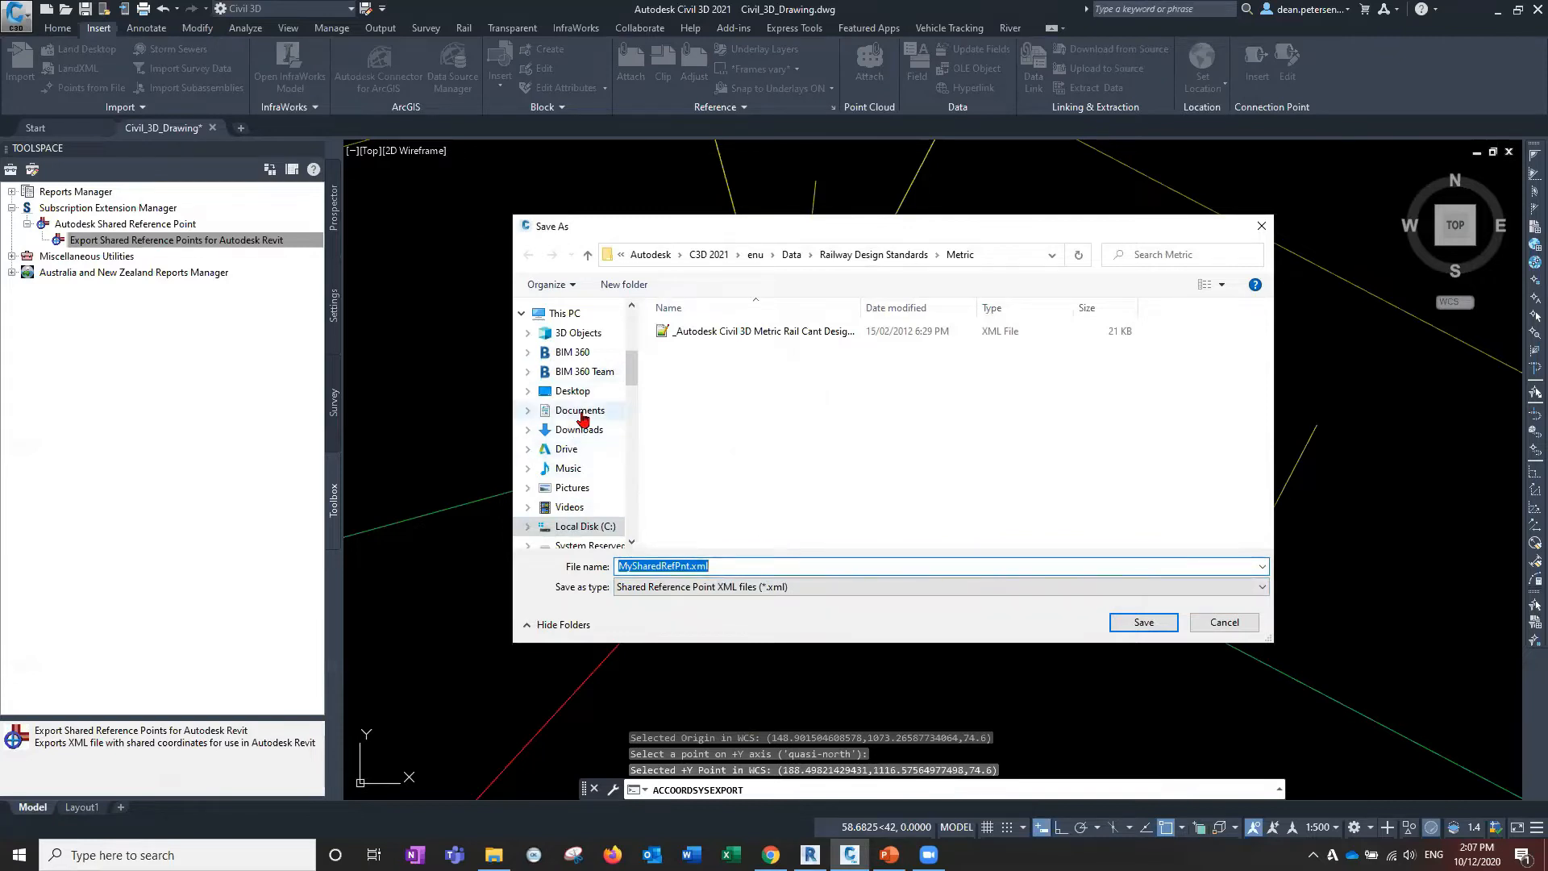
click(573, 391)
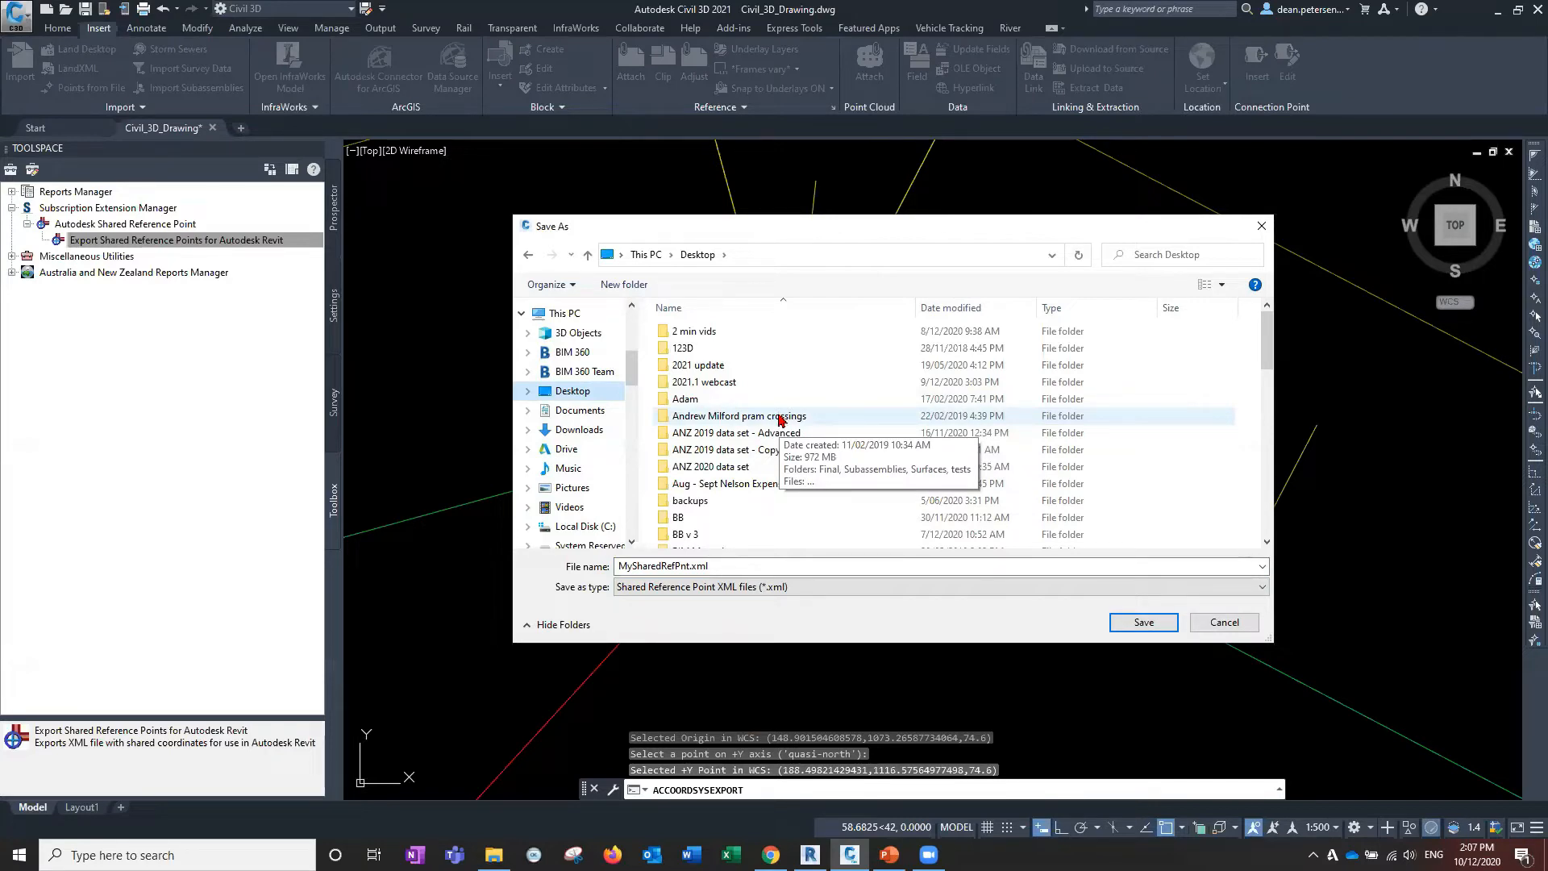
scroll(779, 418, down, 3)
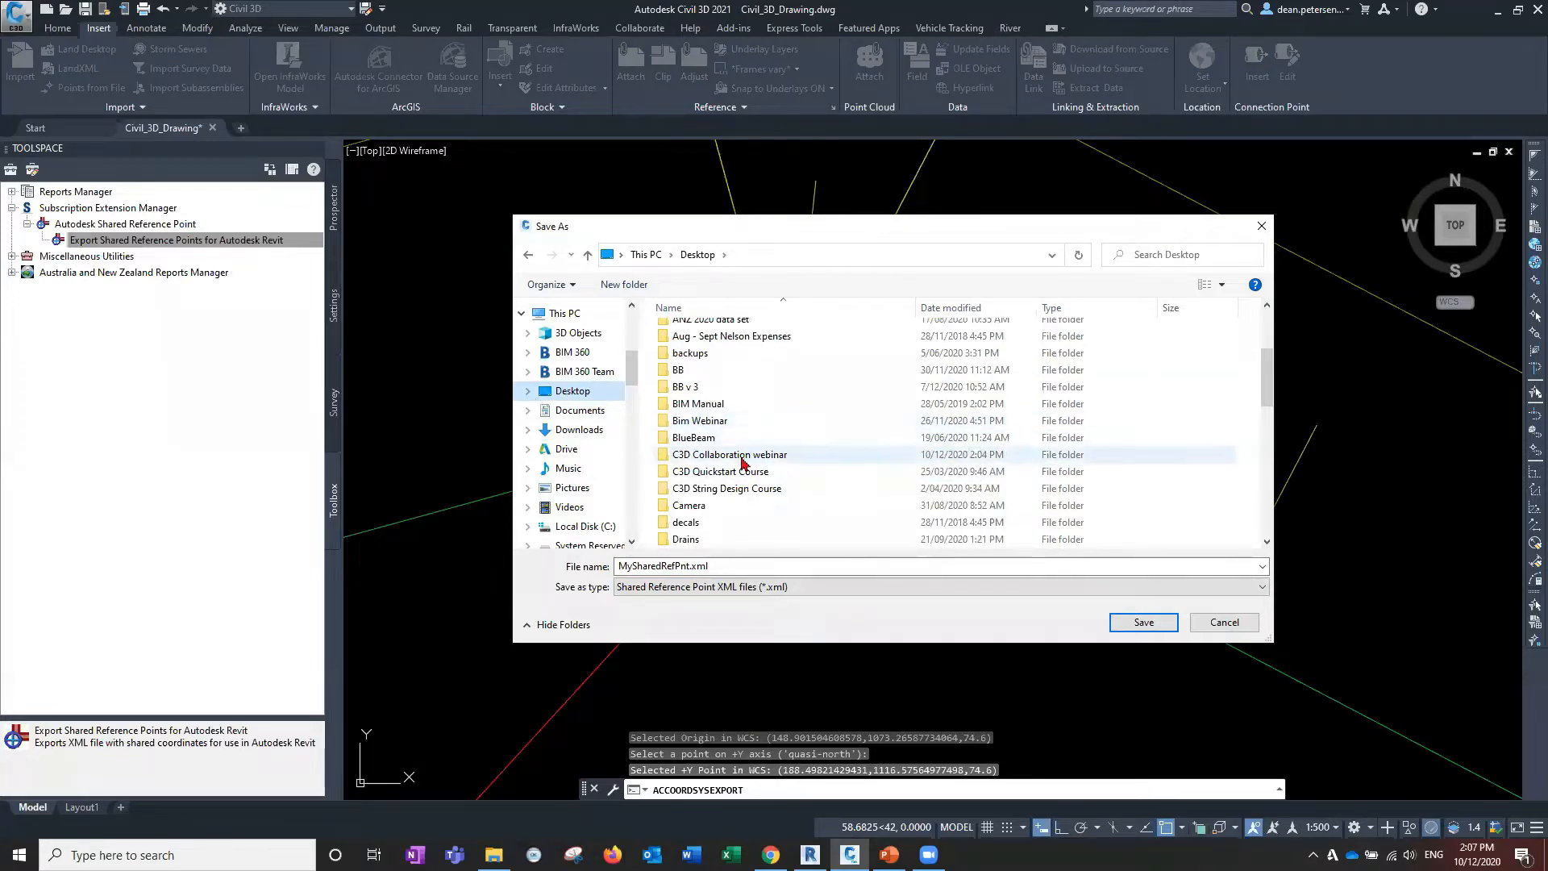
double_click(817, 456)
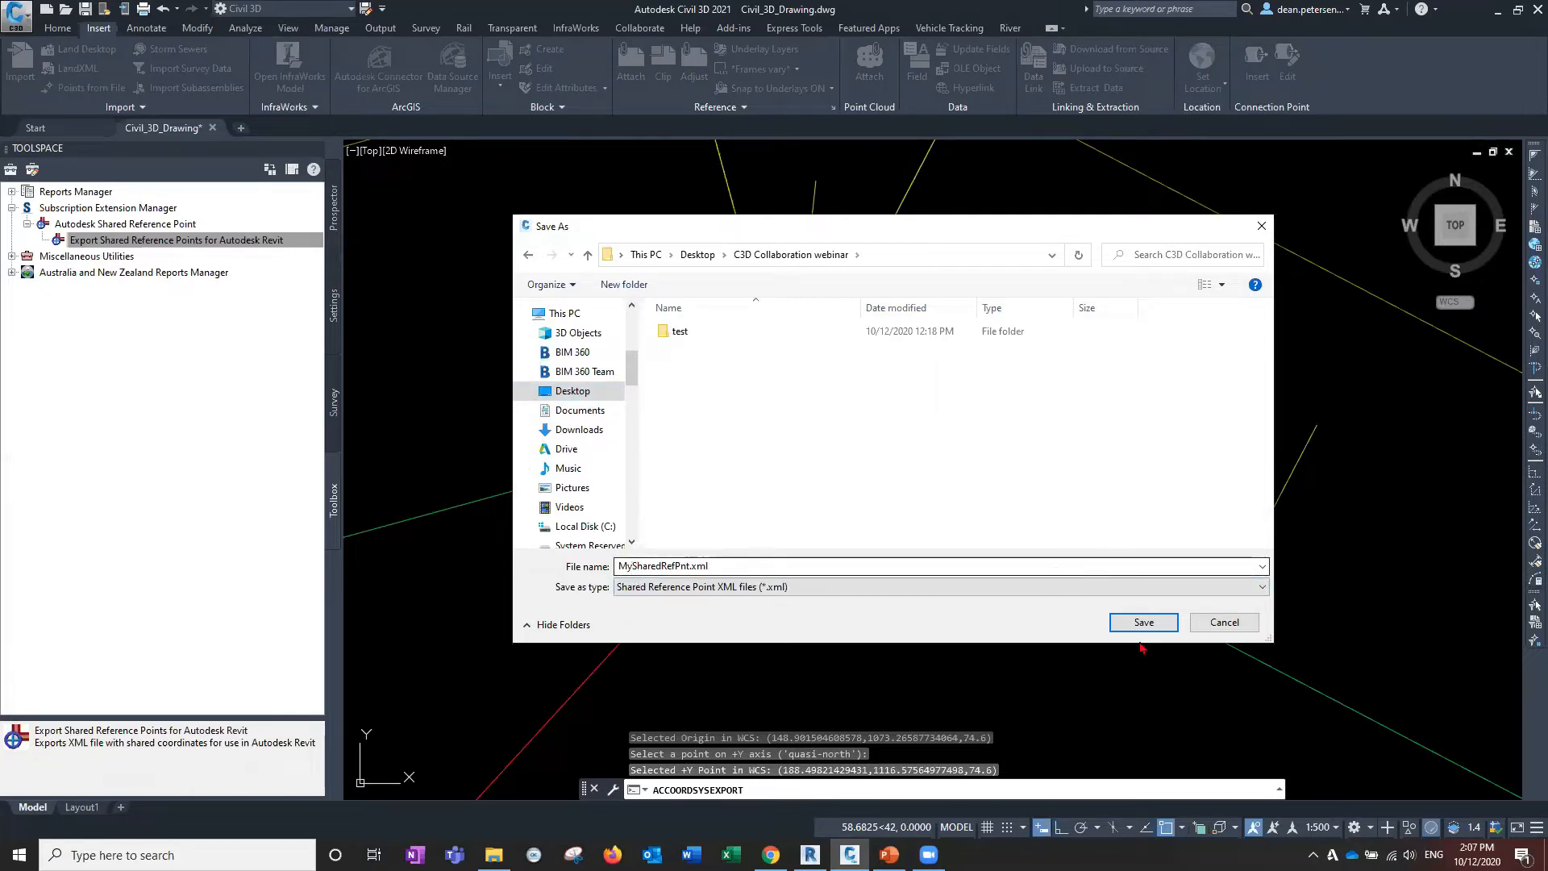
click(1145, 622)
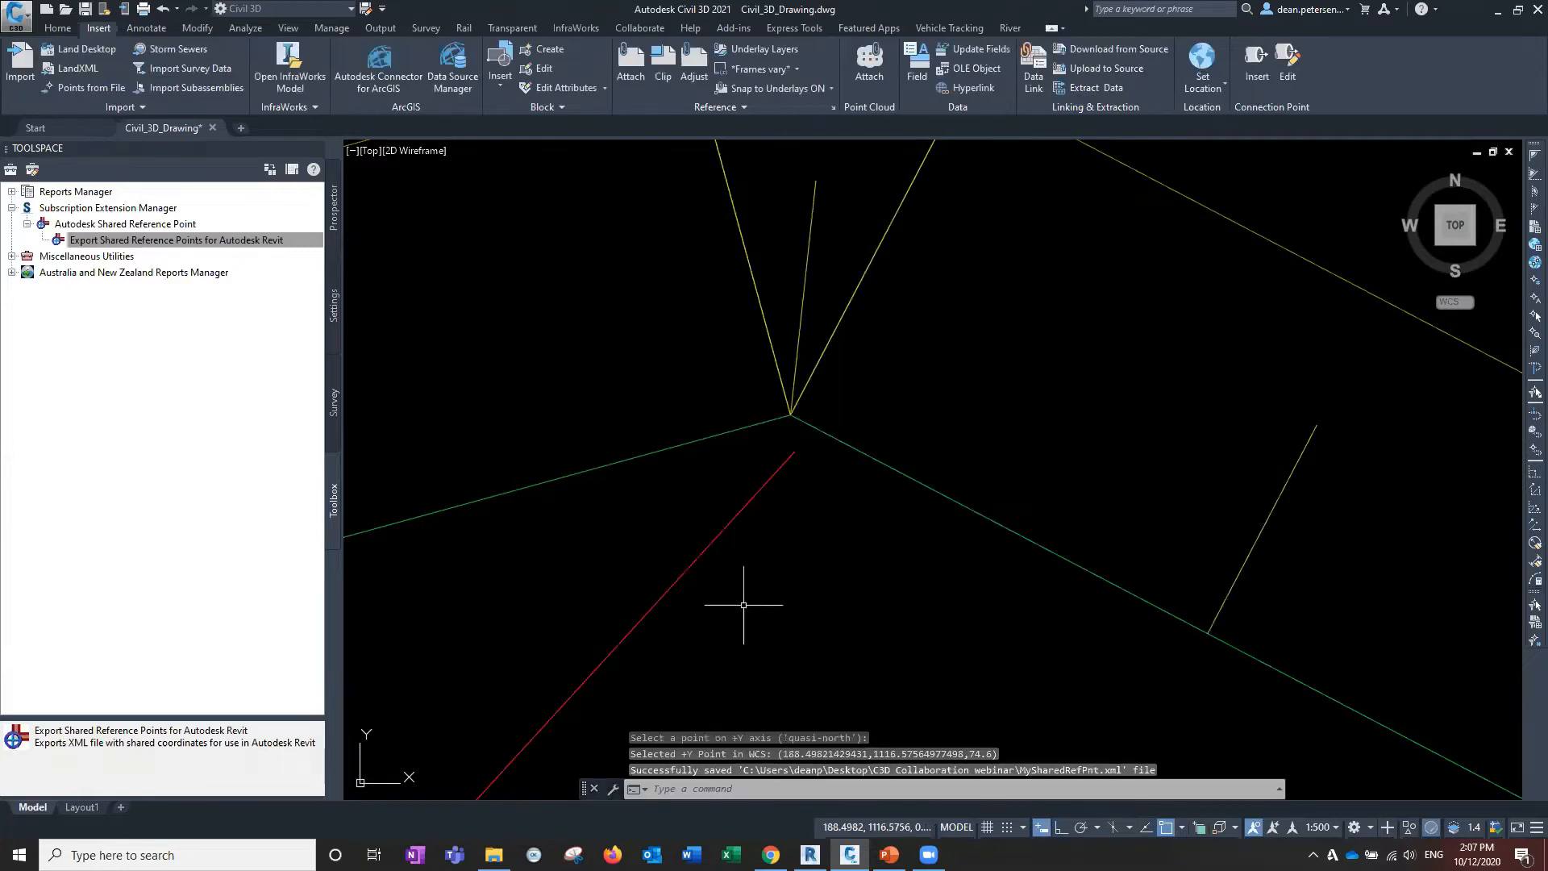
Show the Properties of the red footpath polyline at the corridor corner.
scroll(601, 523, down, 3)
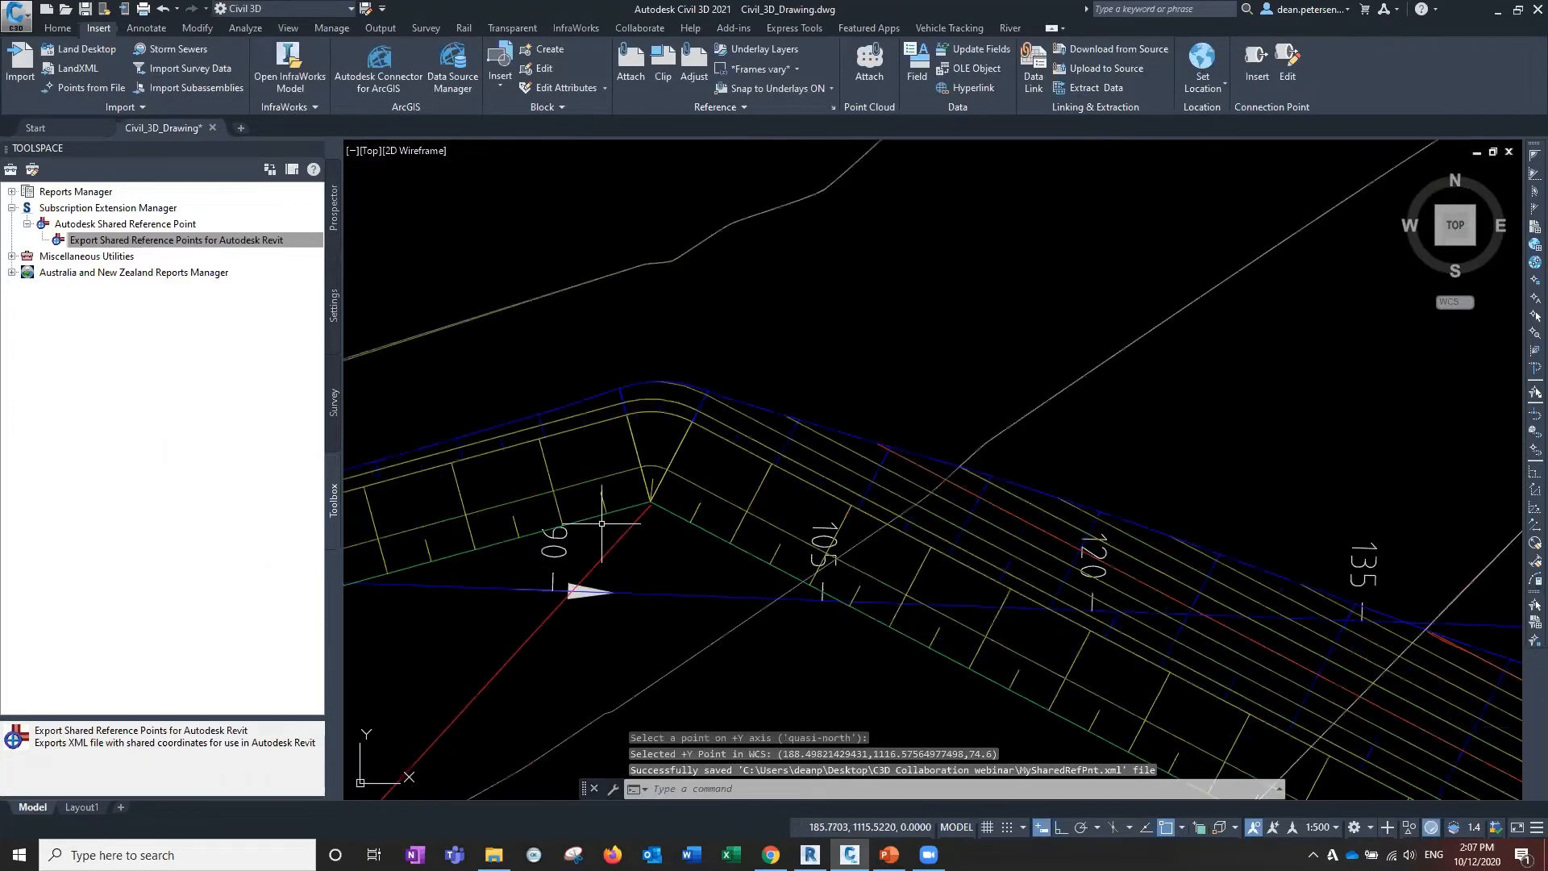
scroll(602, 523, down, 2)
scroll(602, 523, down, 2)
middle_drag(601, 523, 918, 287)
click(864, 361)
right_click(797, 351)
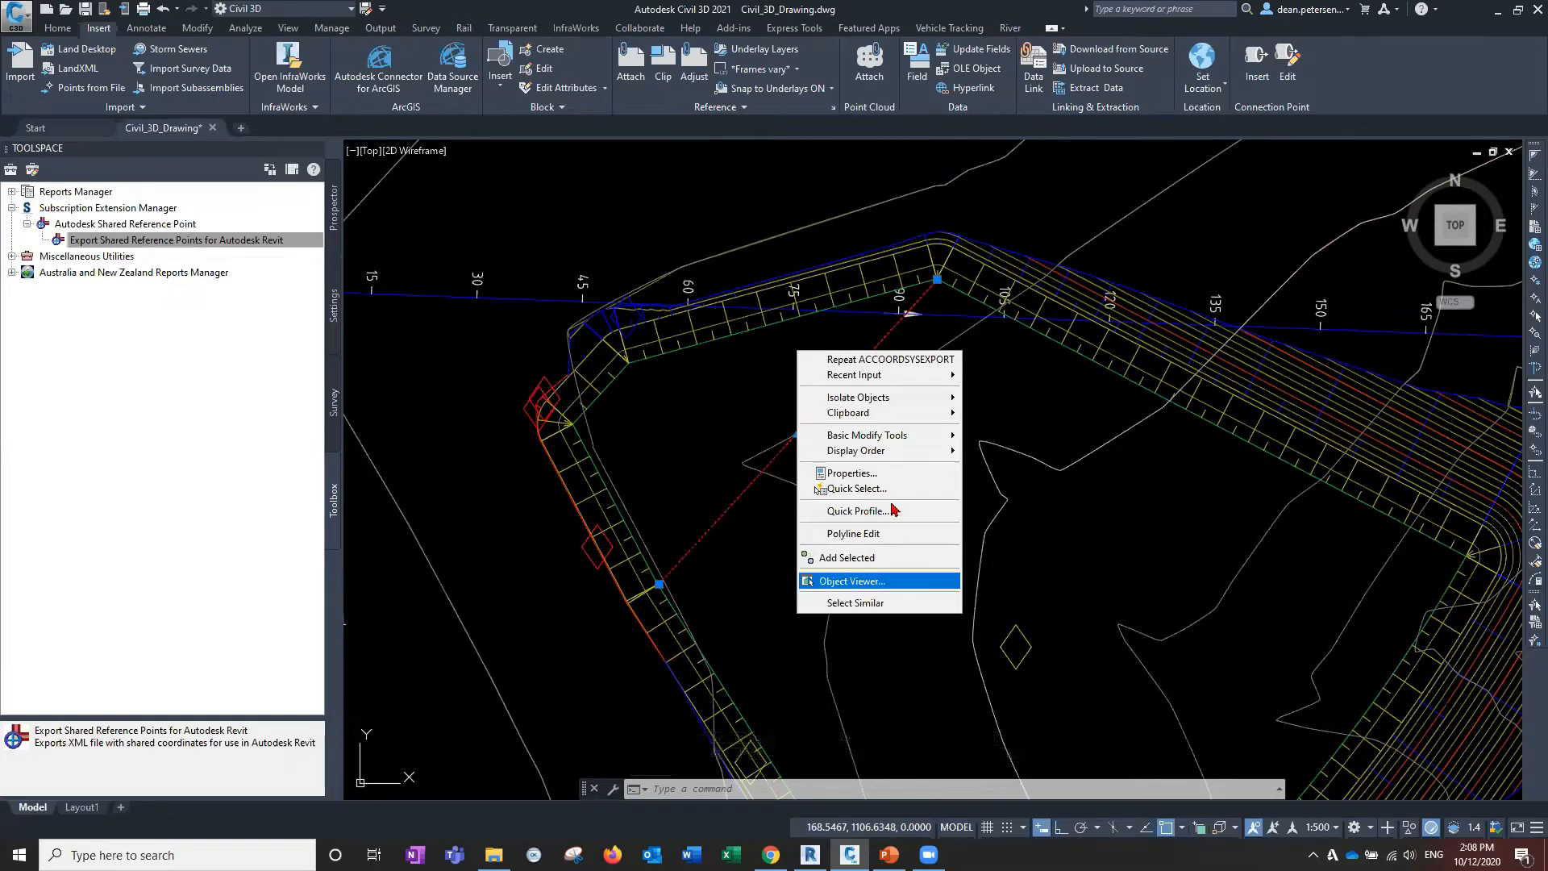
click(887, 476)
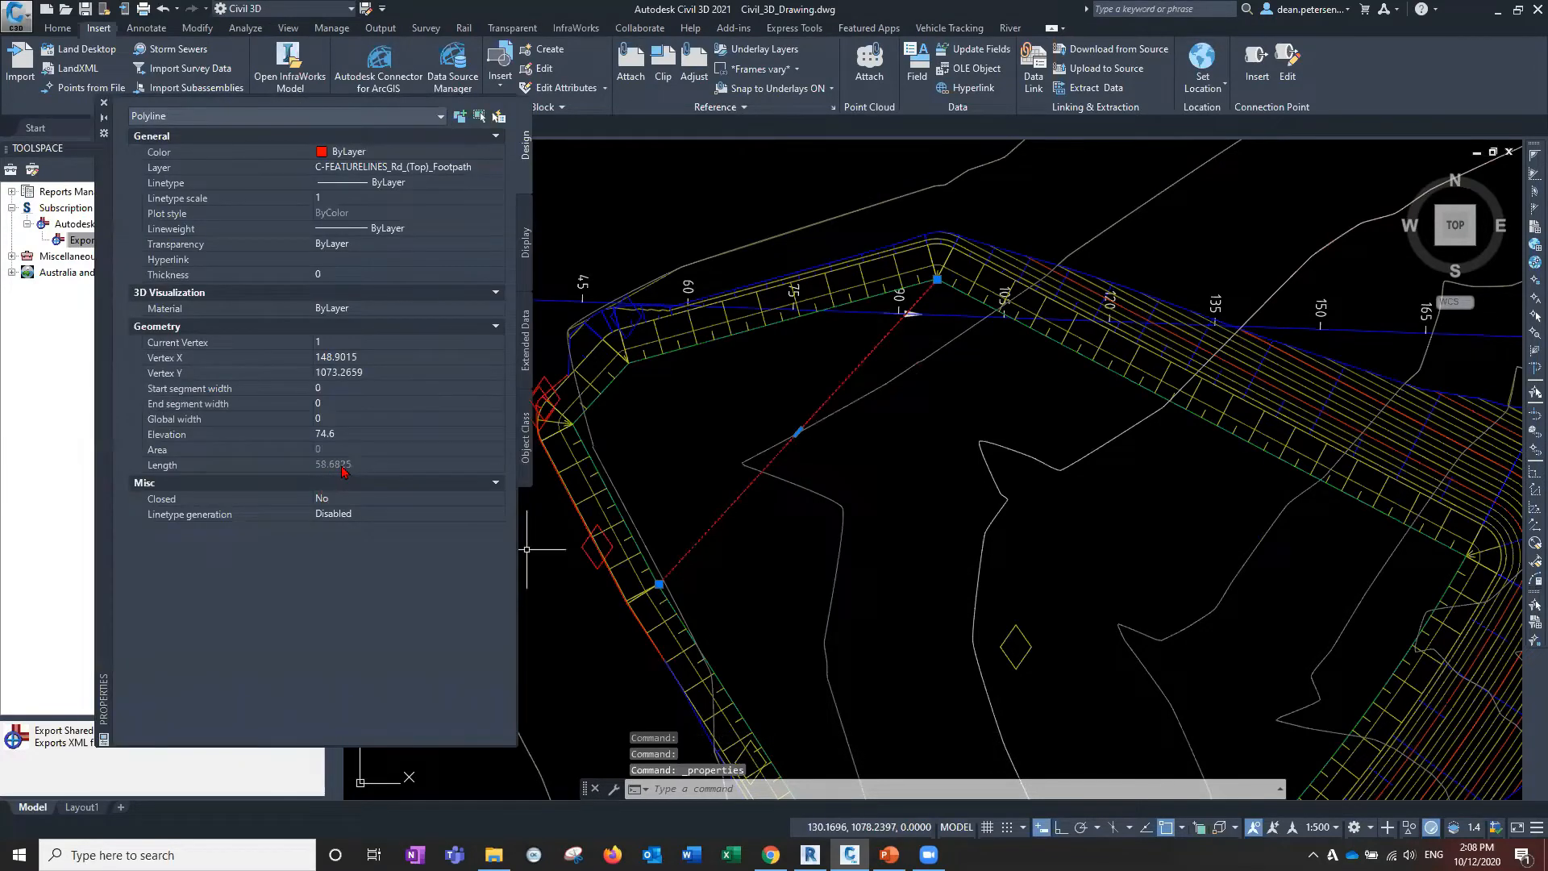
Reselect the footpath polyline to check its 74.6 elevation, then switch to Revit.
drag(102, 350, 42, 353)
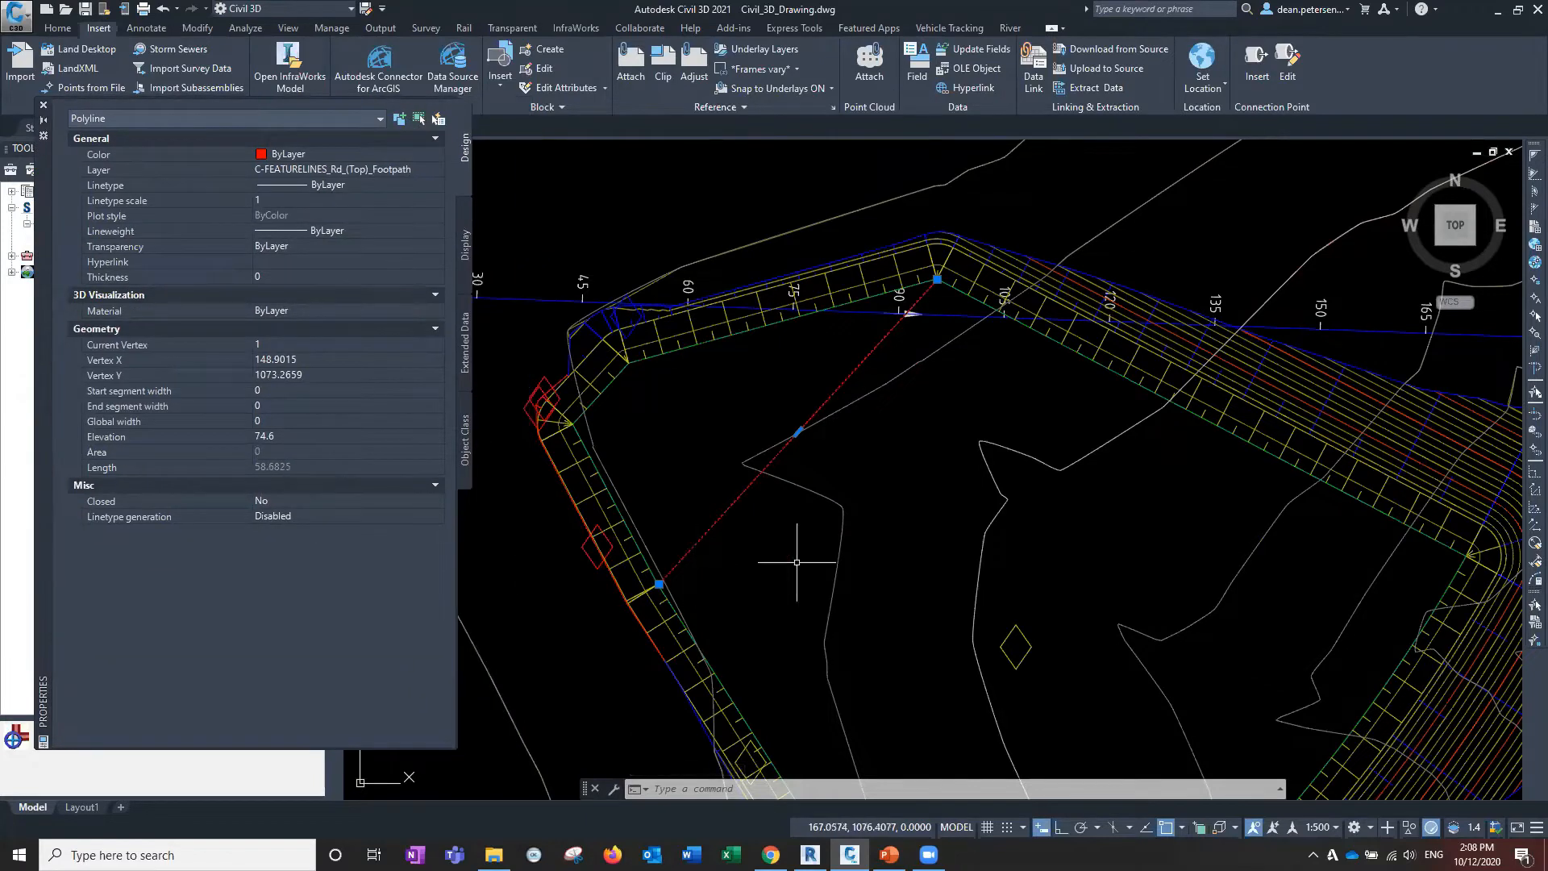
mouse_move(817, 562)
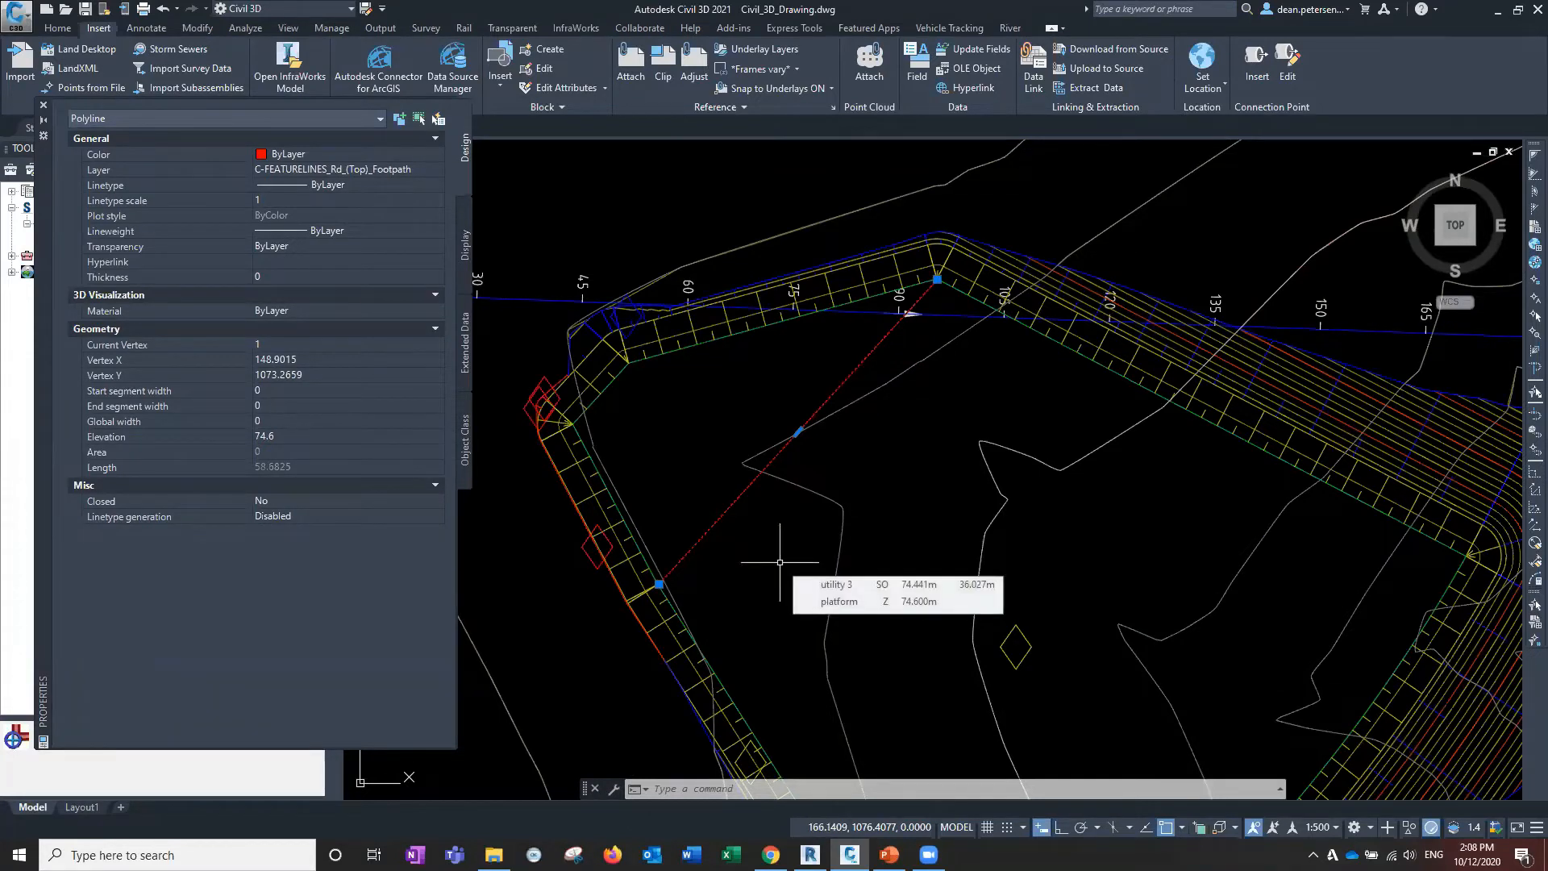
key(Escape)
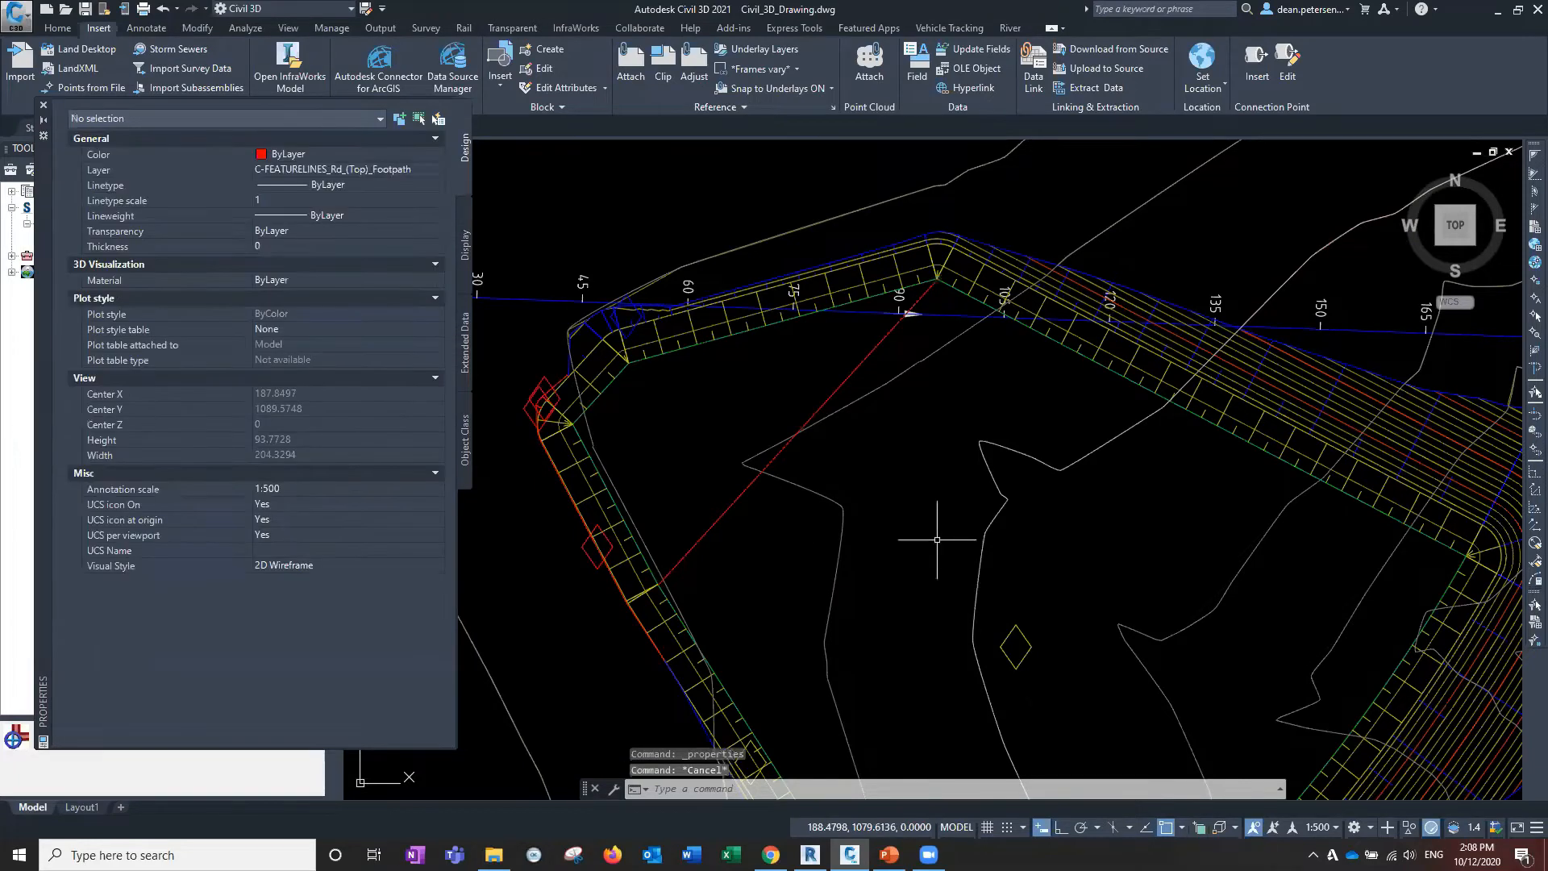
click(718, 508)
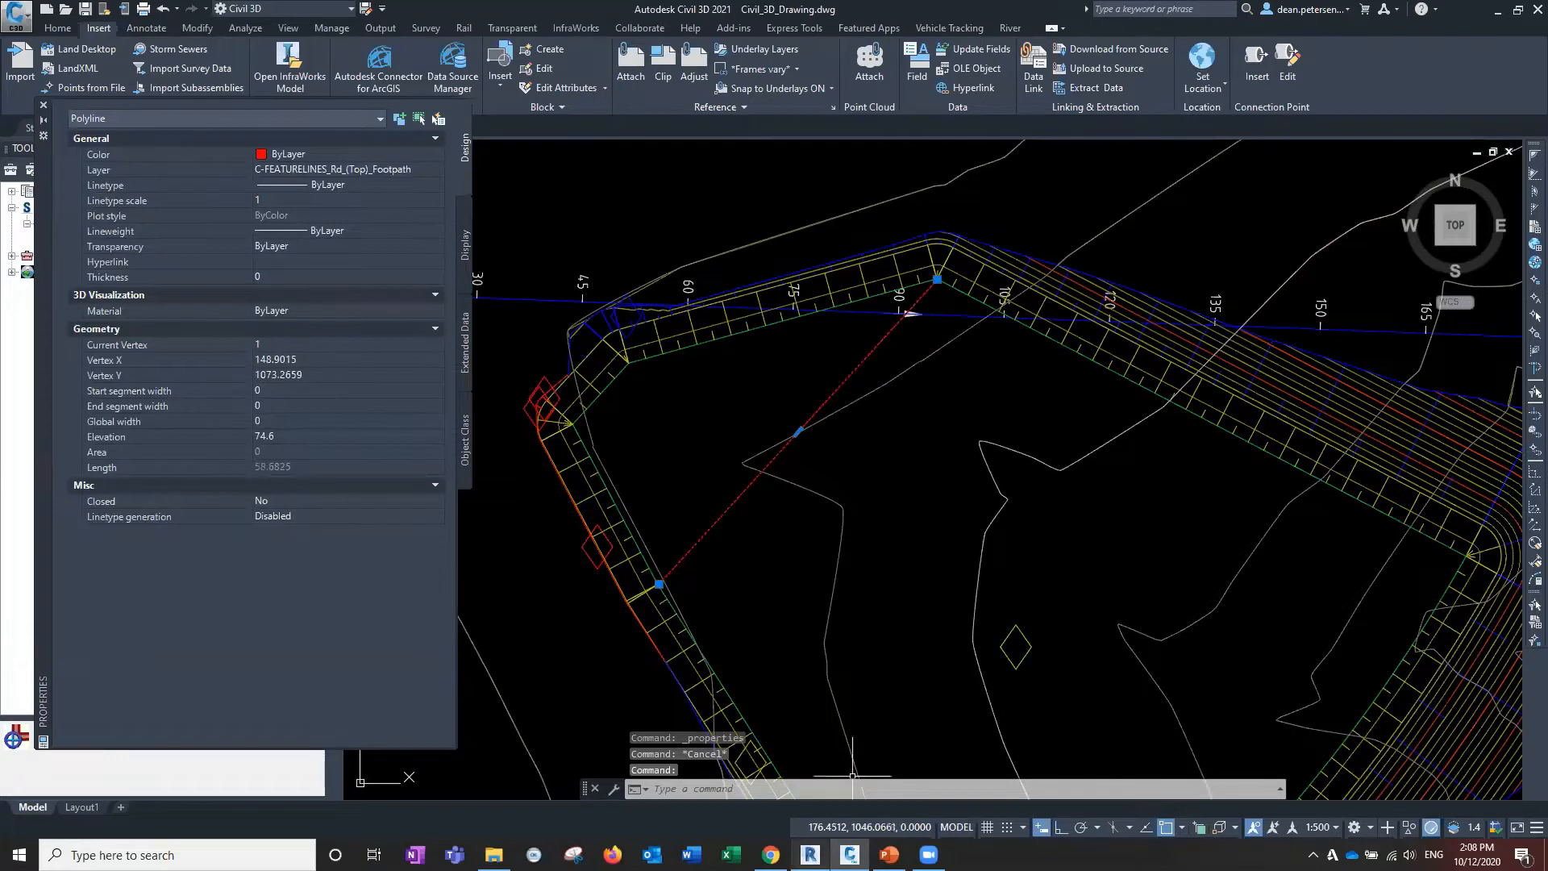
click(811, 854)
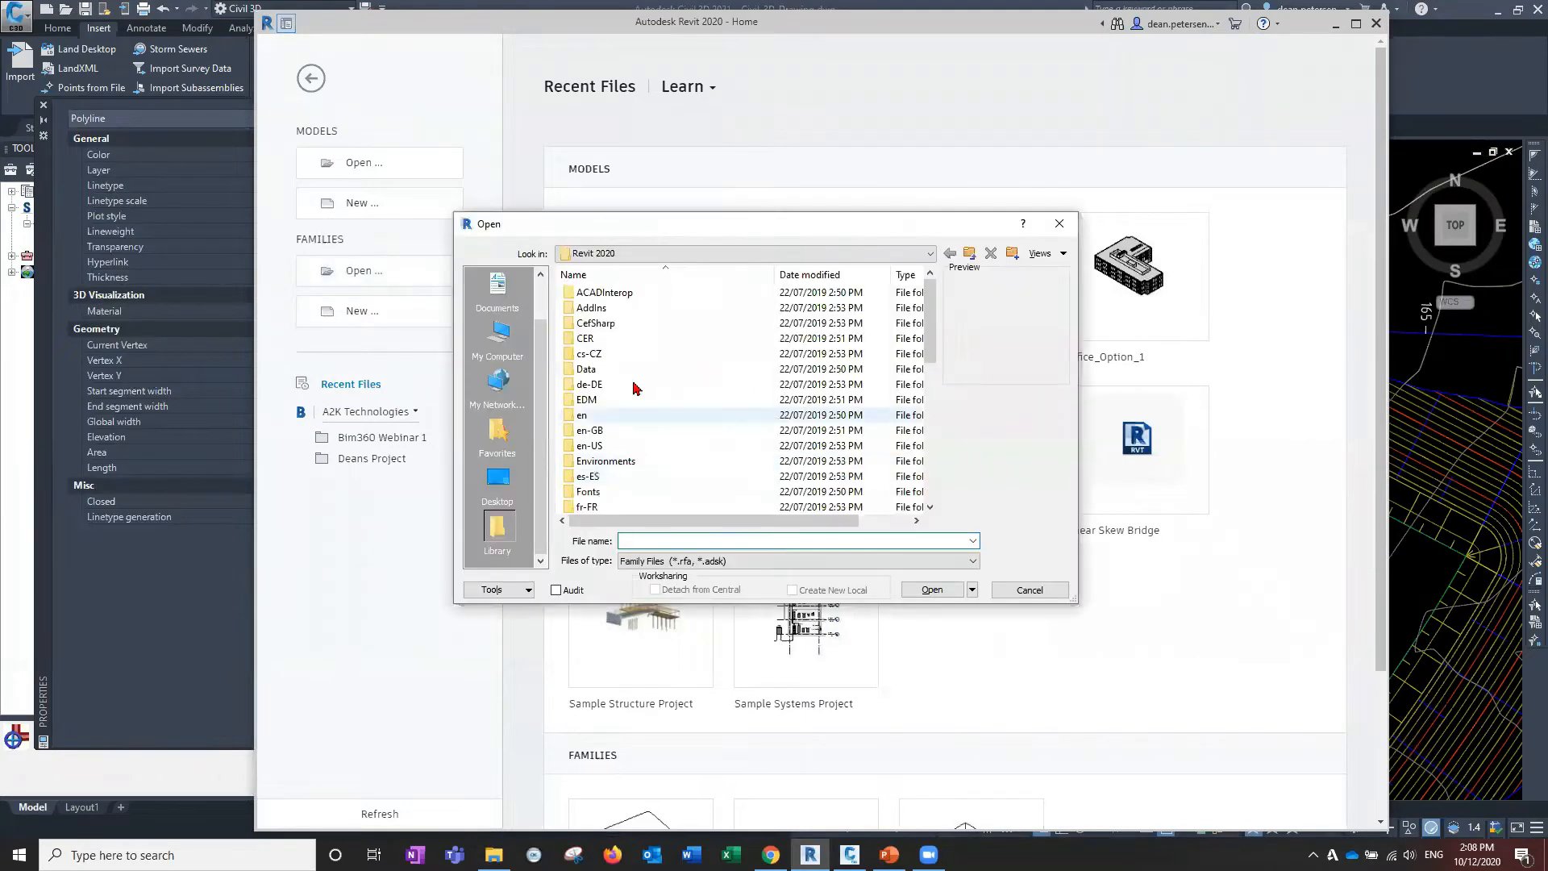
Browse the Desktop to the C3D Collaboration webinar folder and check the listed file types.
click(499, 479)
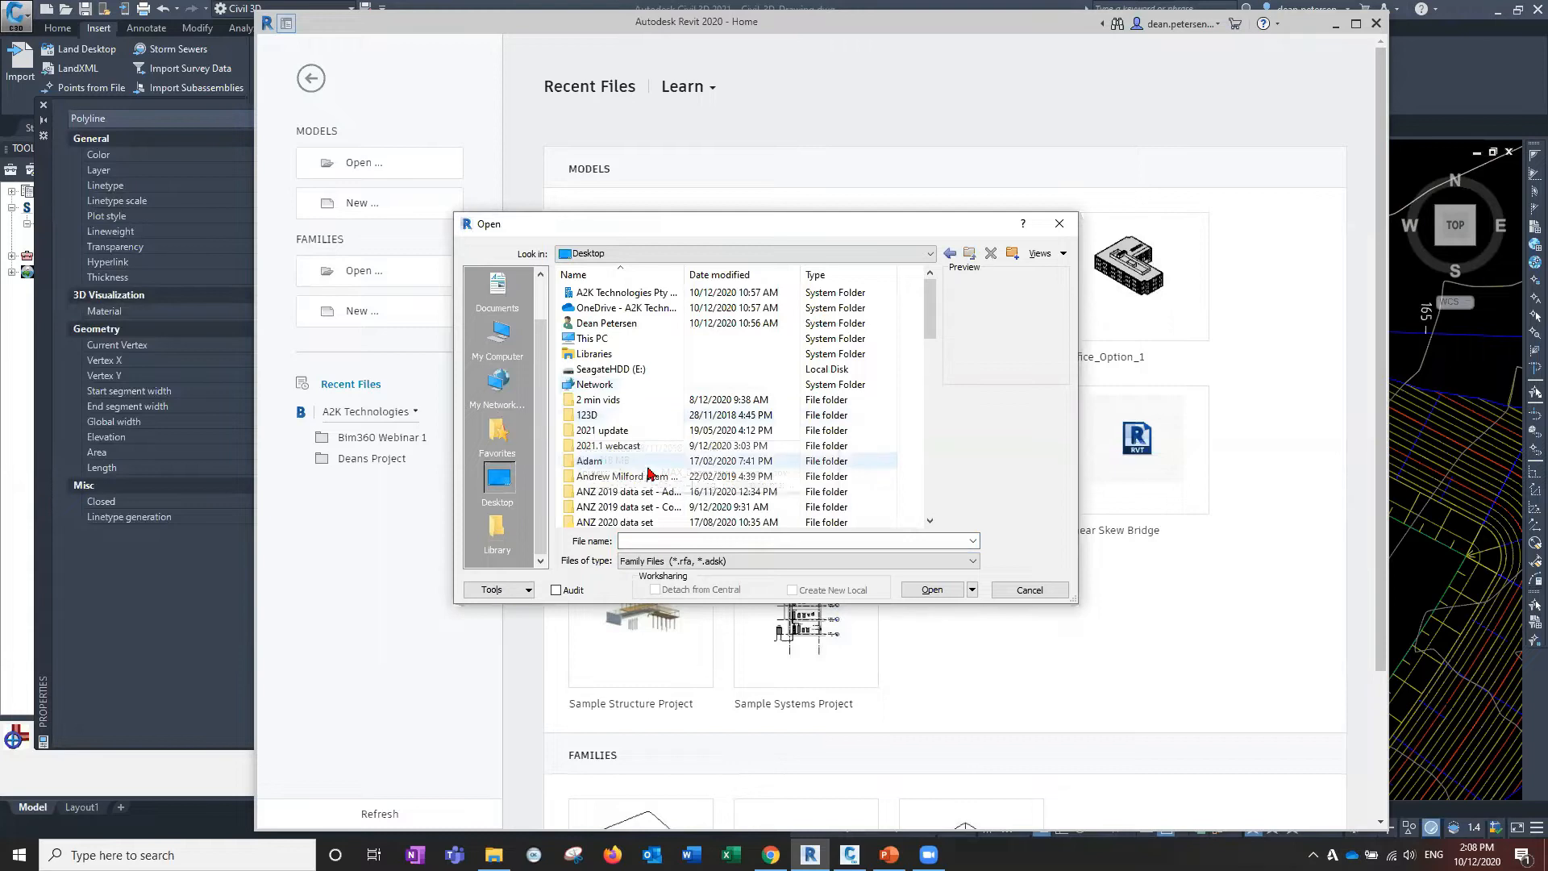
scroll(648, 476, down, 2)
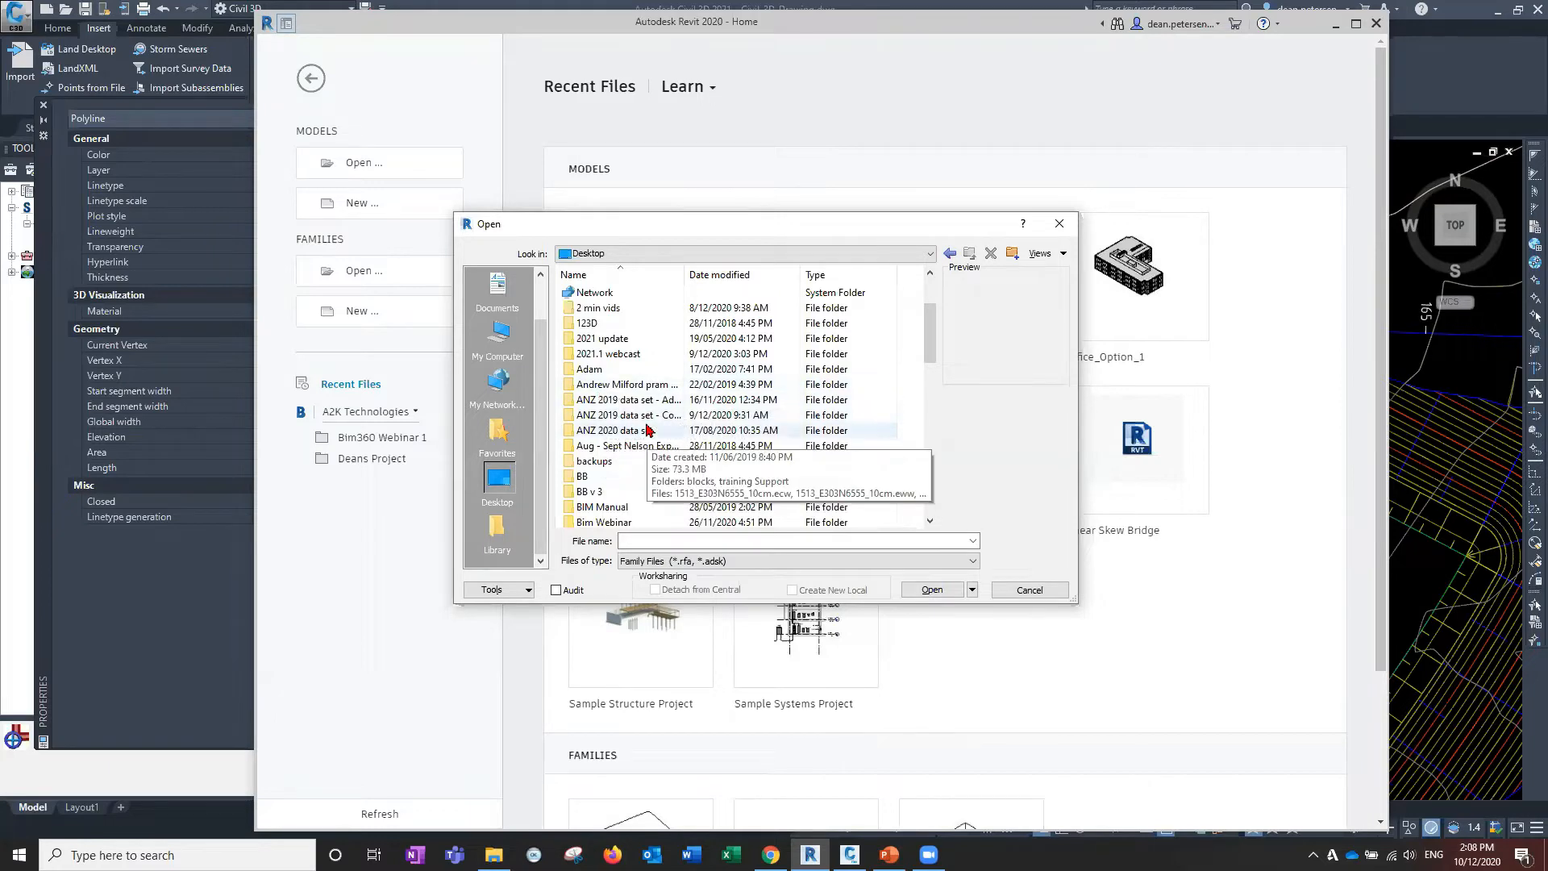
scroll(646, 430, down, 3)
double_click(637, 372)
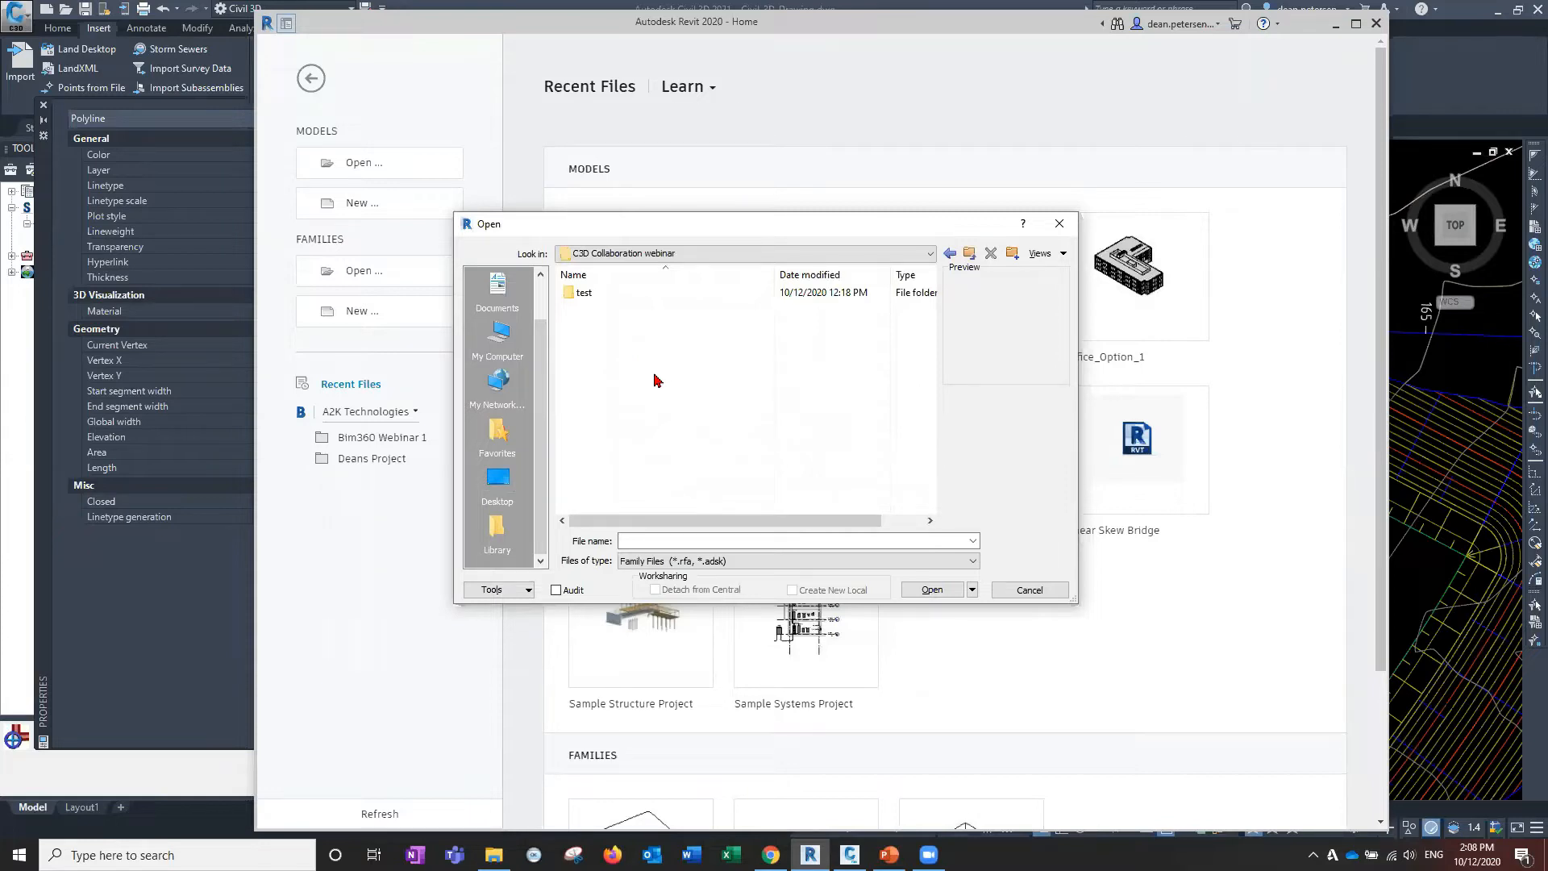
click(771, 561)
click(772, 562)
key(Escape)
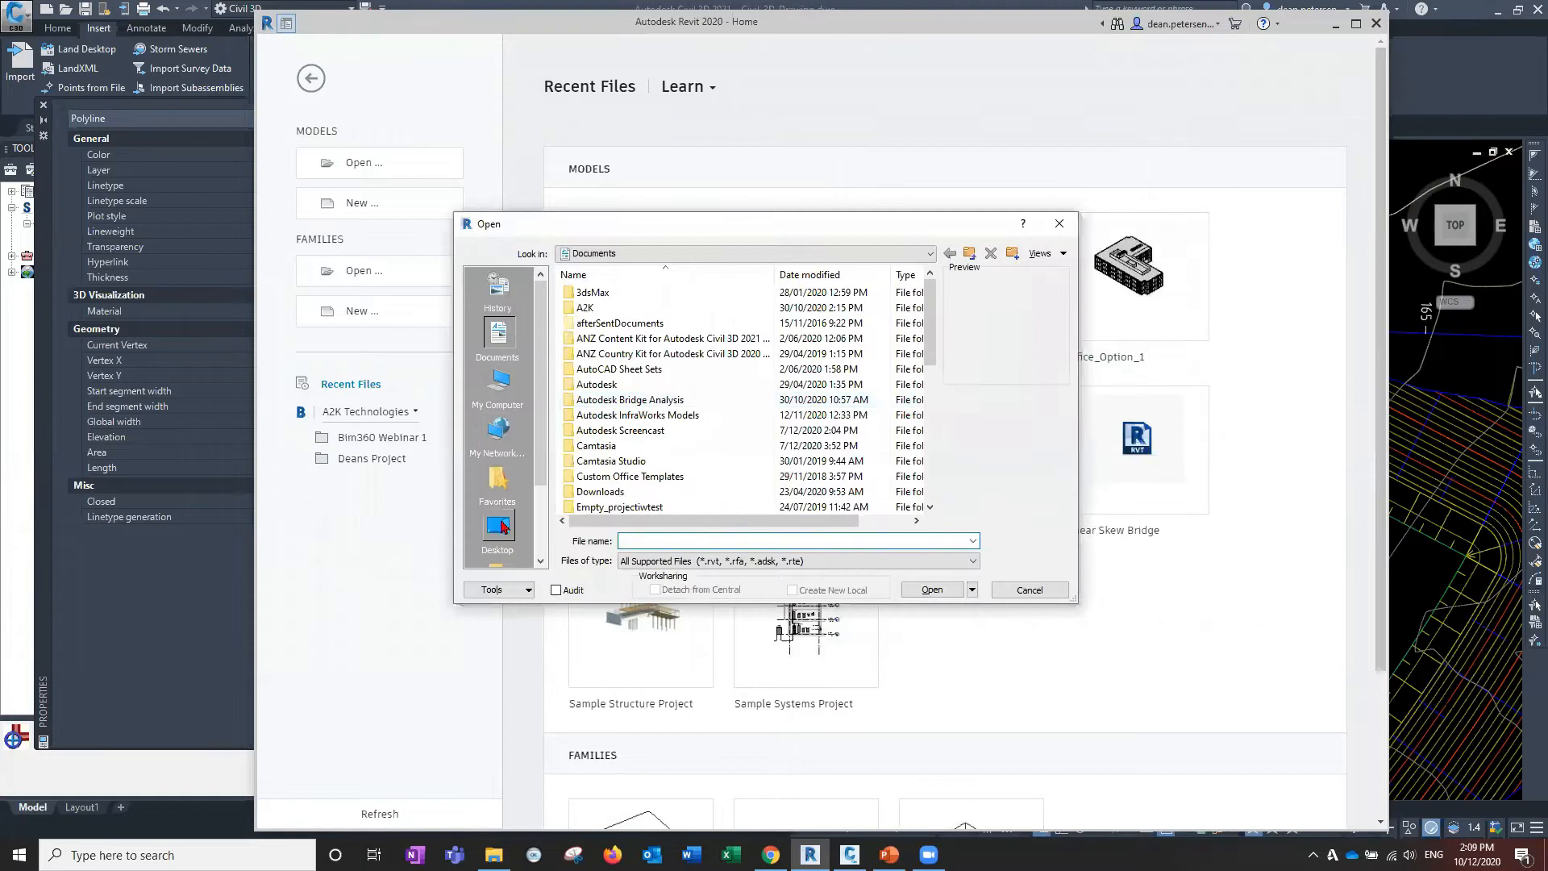
Open 2020 Autodesk_Hospital_Metric_Structural.rvt from the C3D Collaboration webinar folder.
click(499, 526)
scroll(635, 379, down, 5)
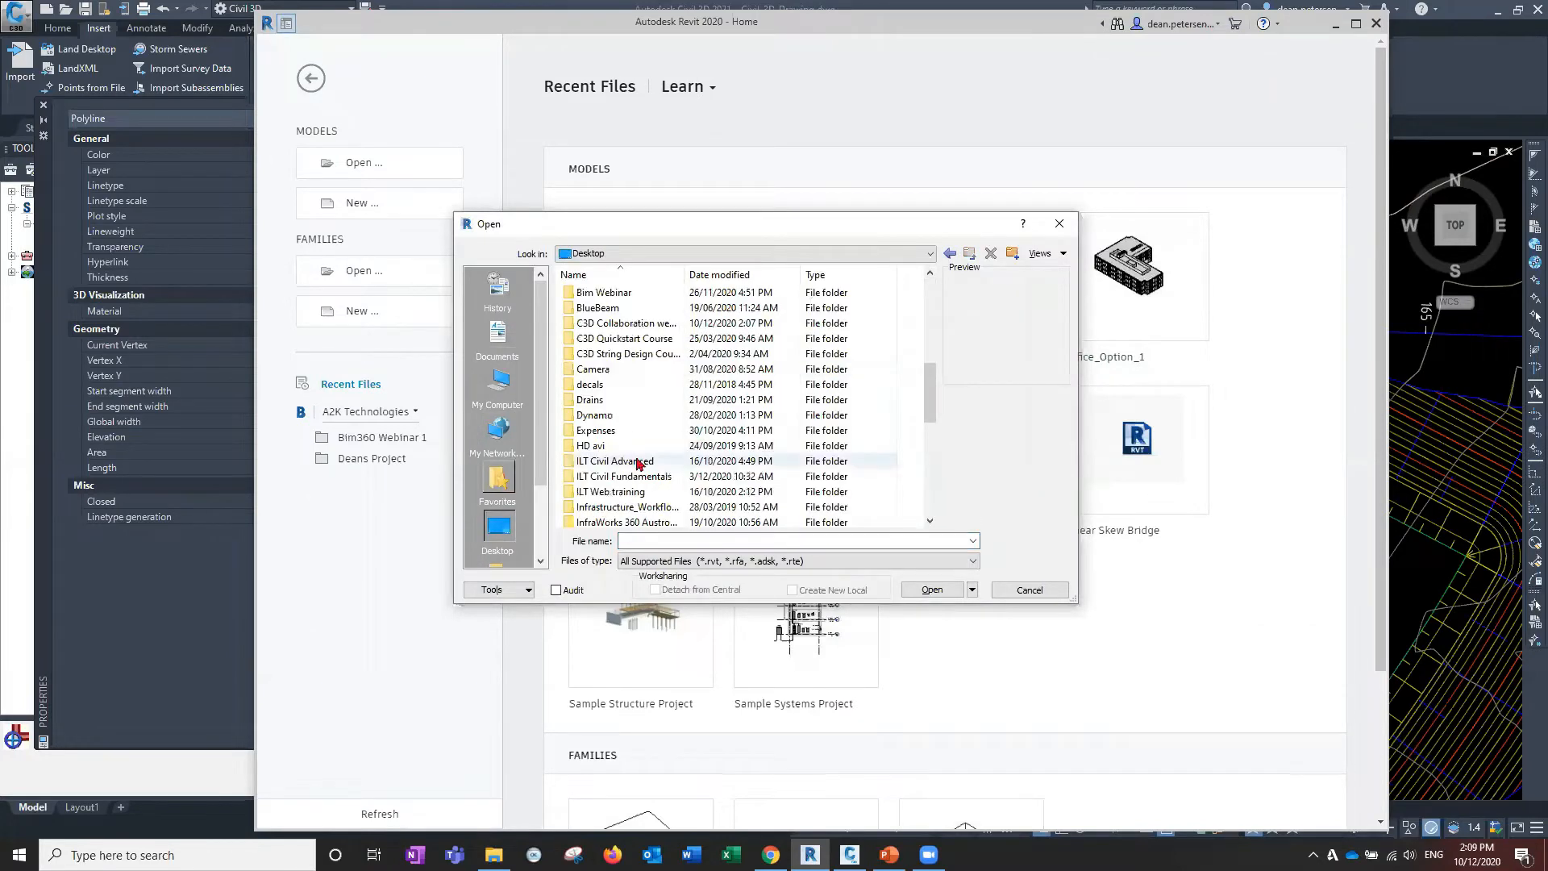
double_click(625, 323)
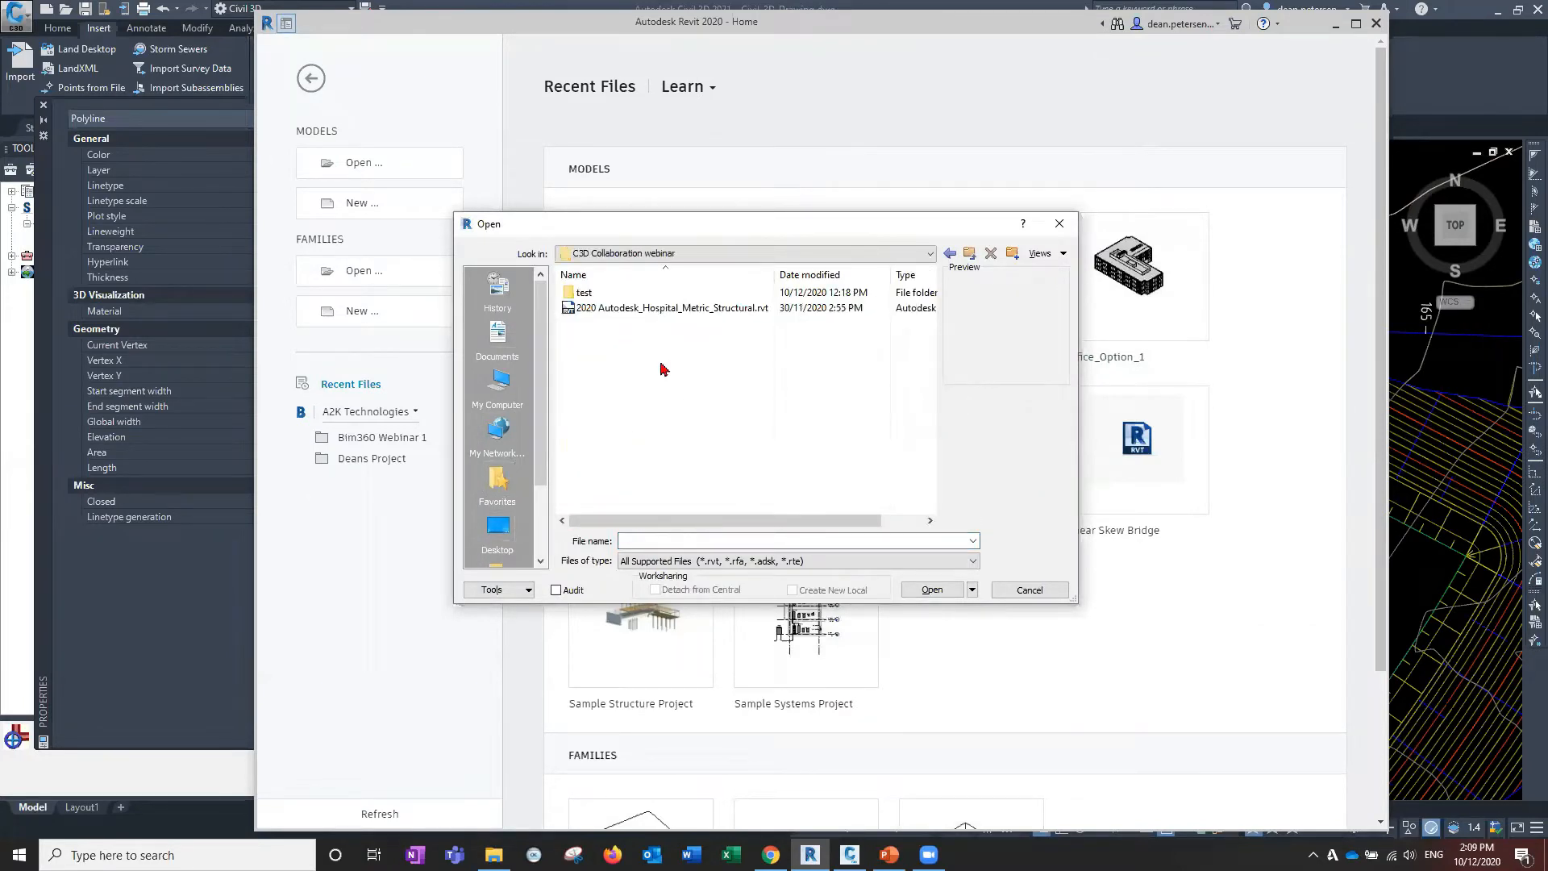
click(654, 312)
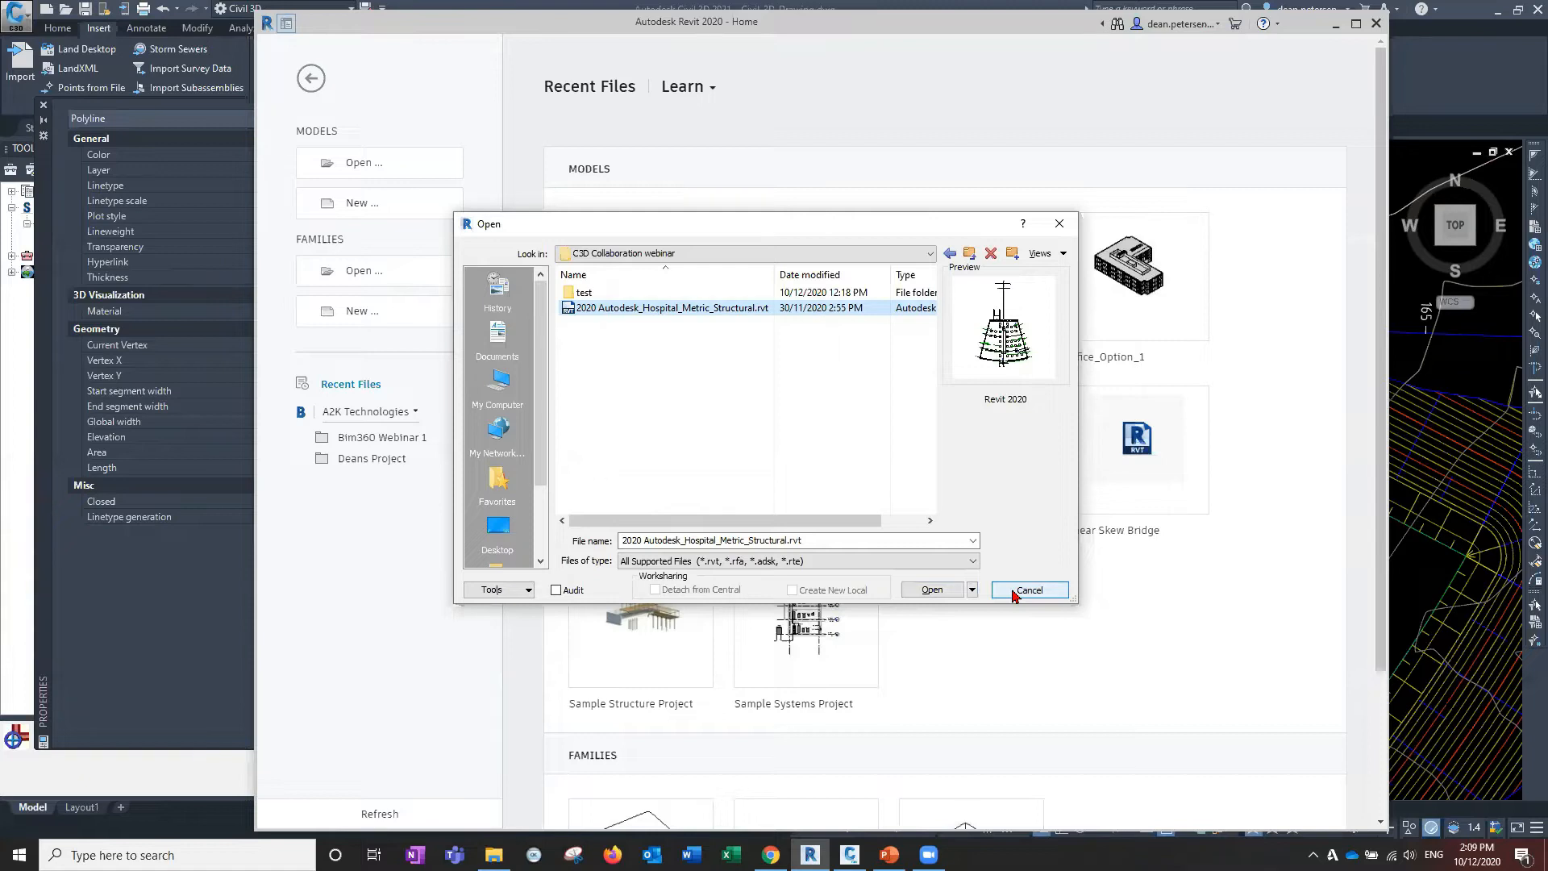
click(932, 589)
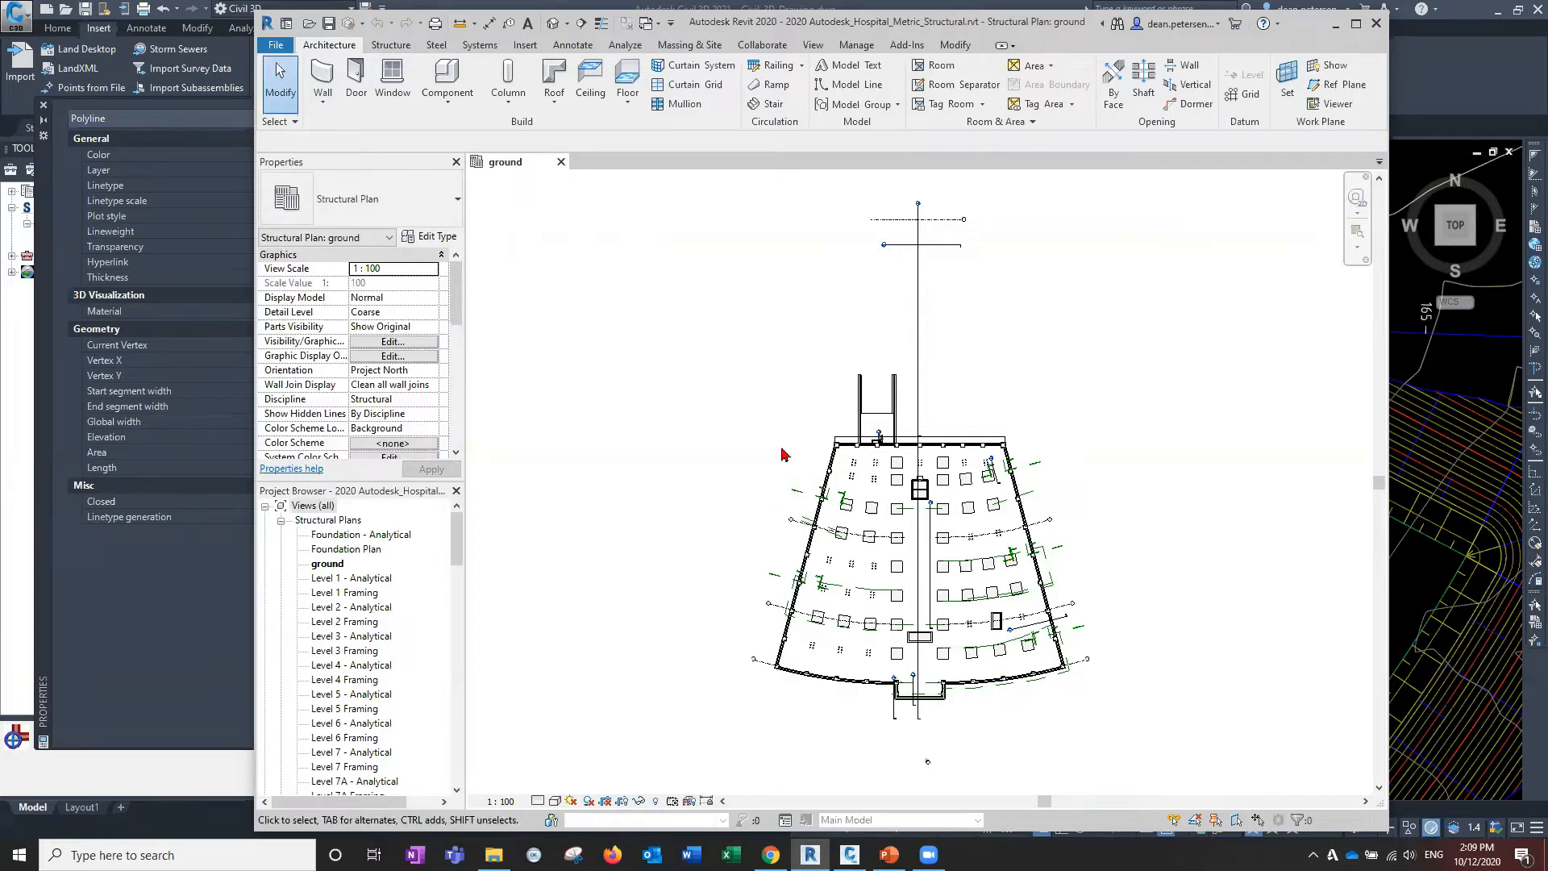
scroll(921, 443, up, 4)
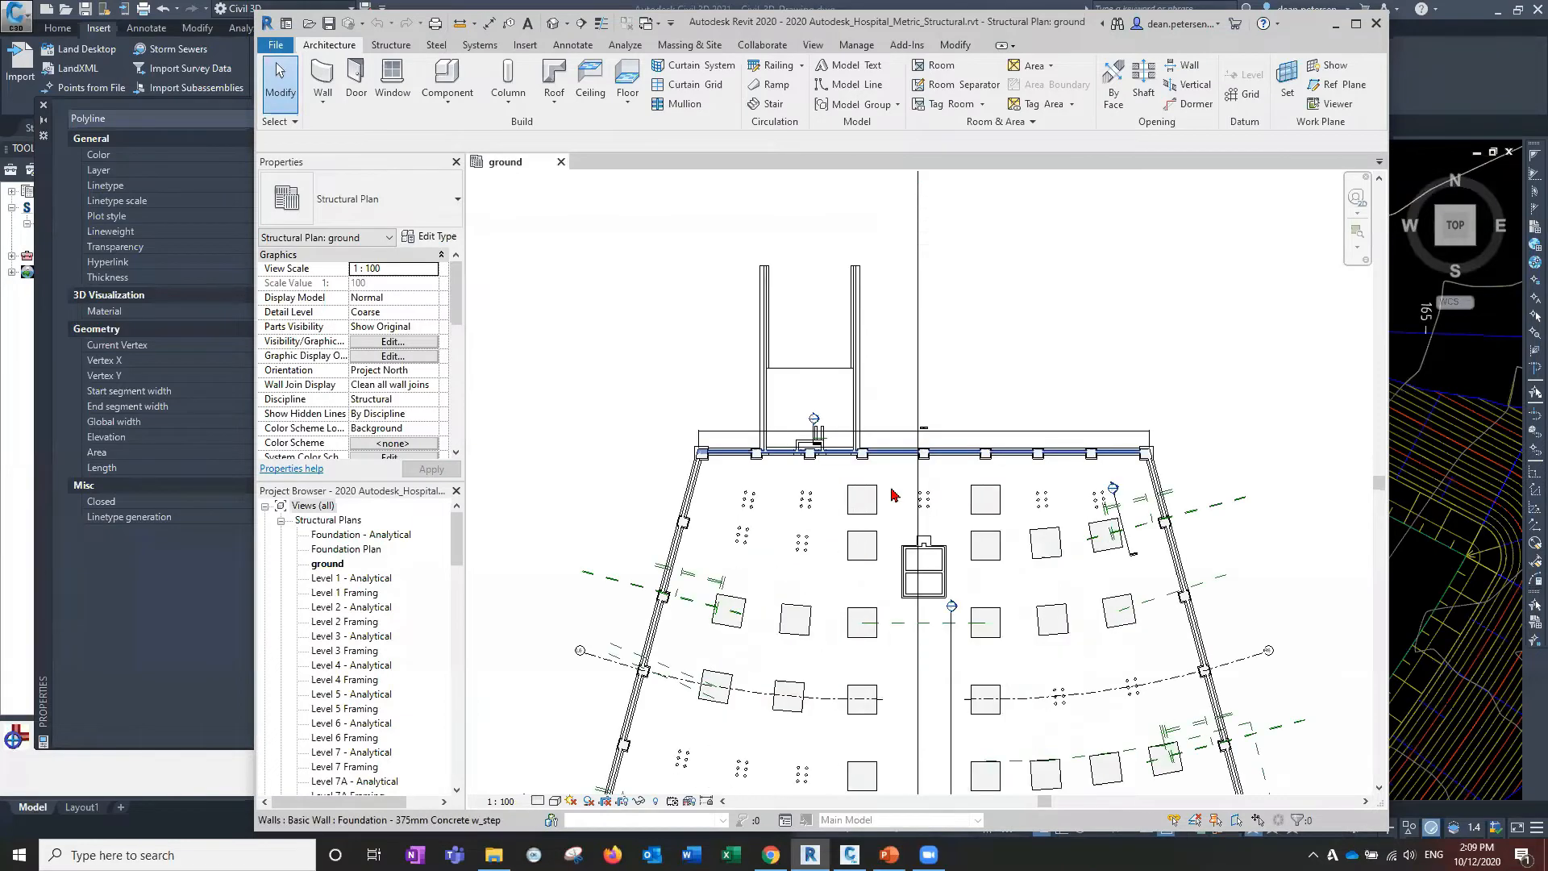
scroll(924, 442, up, 6)
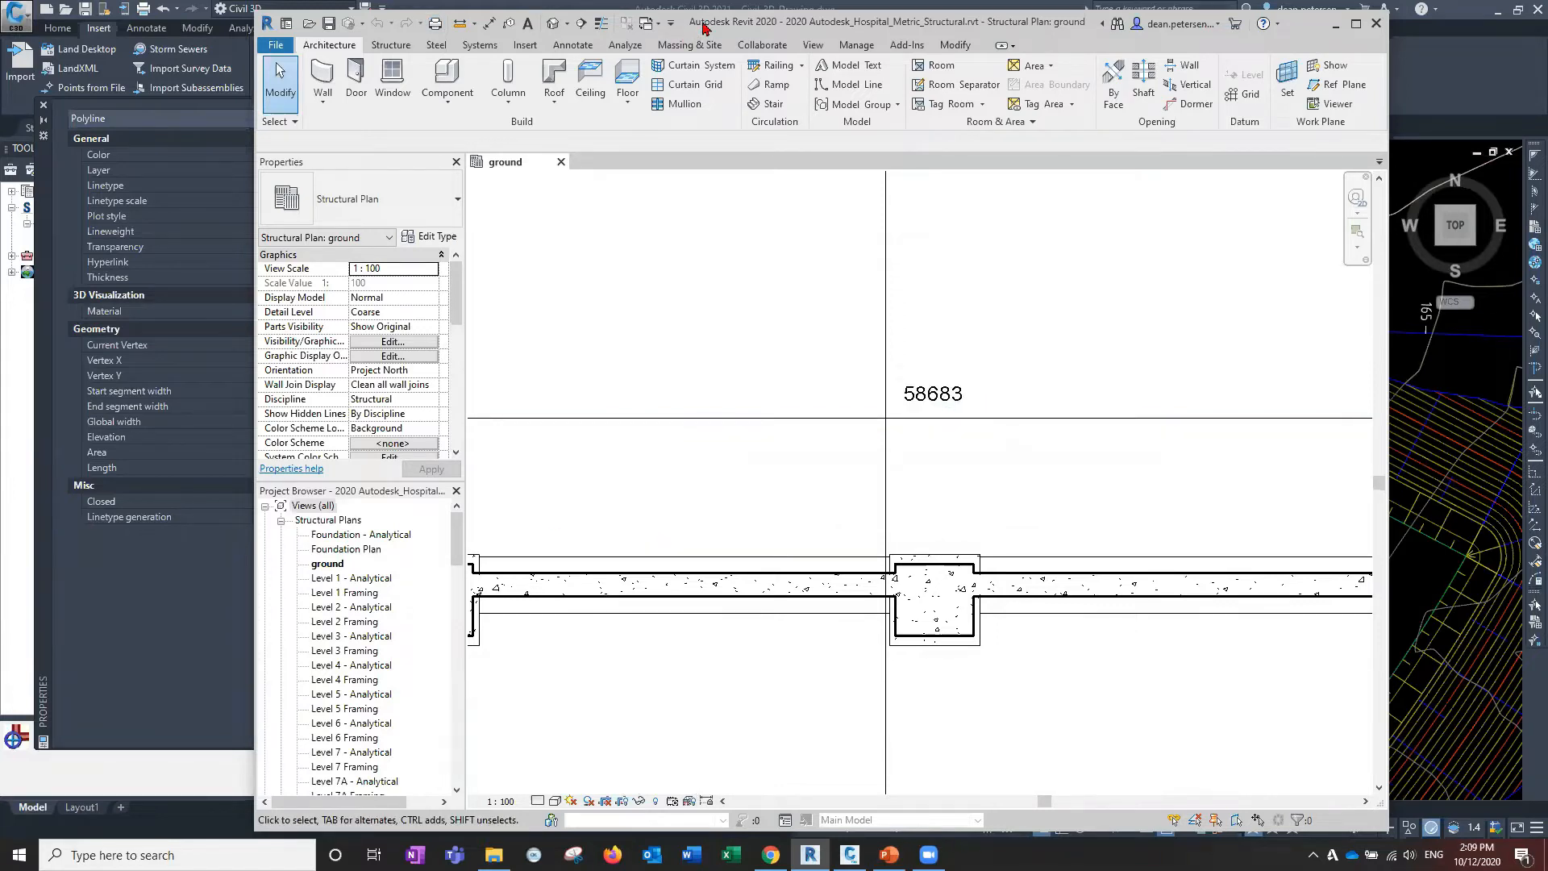
drag(703, 27, 826, 27)
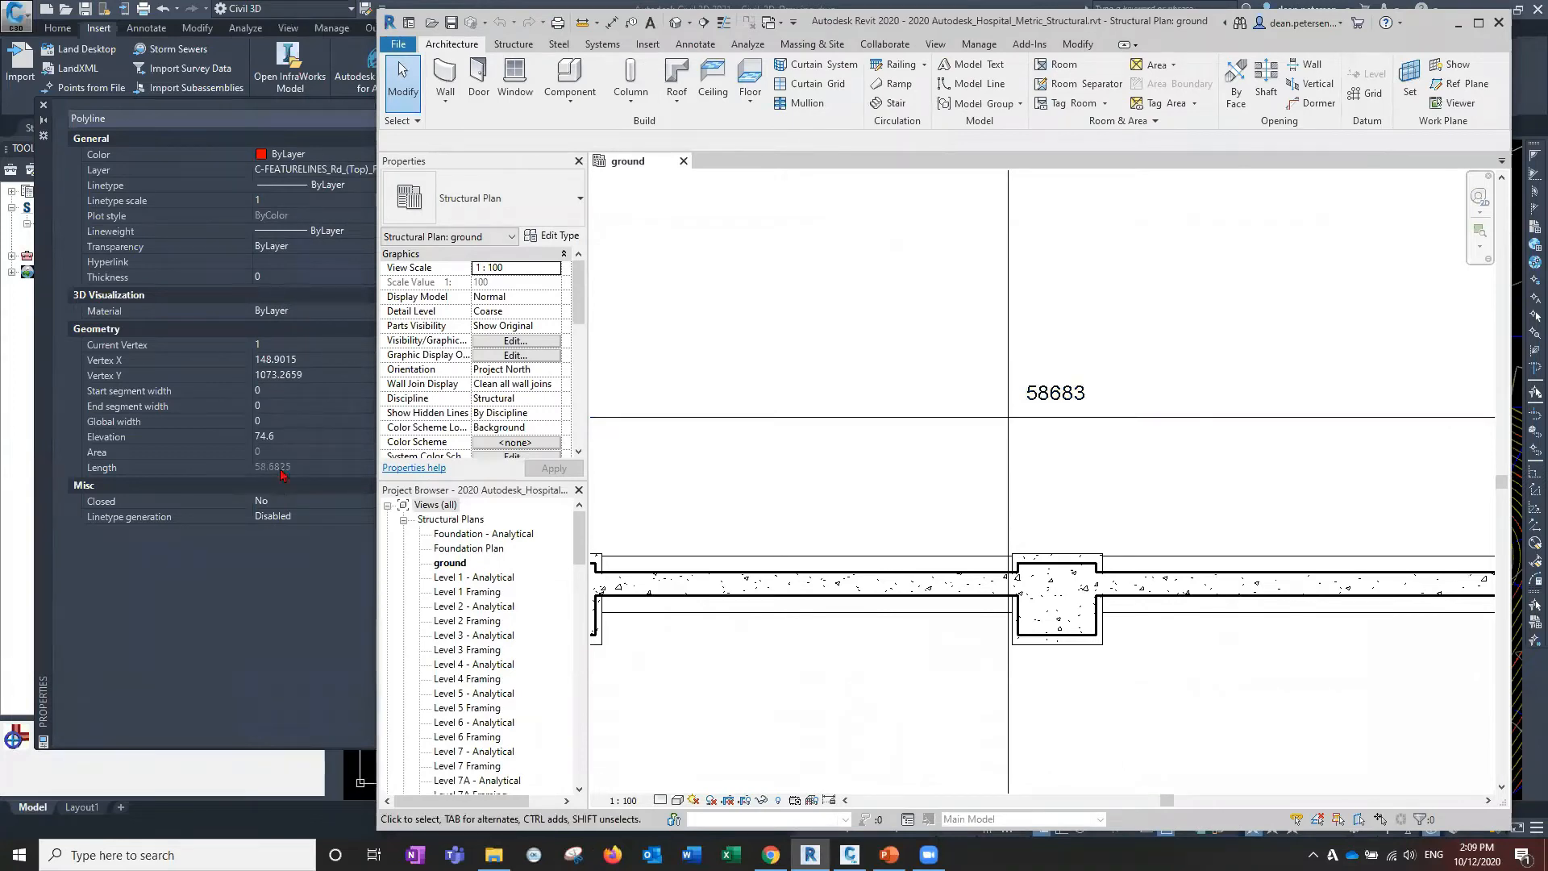
scroll(893, 458, down, 2)
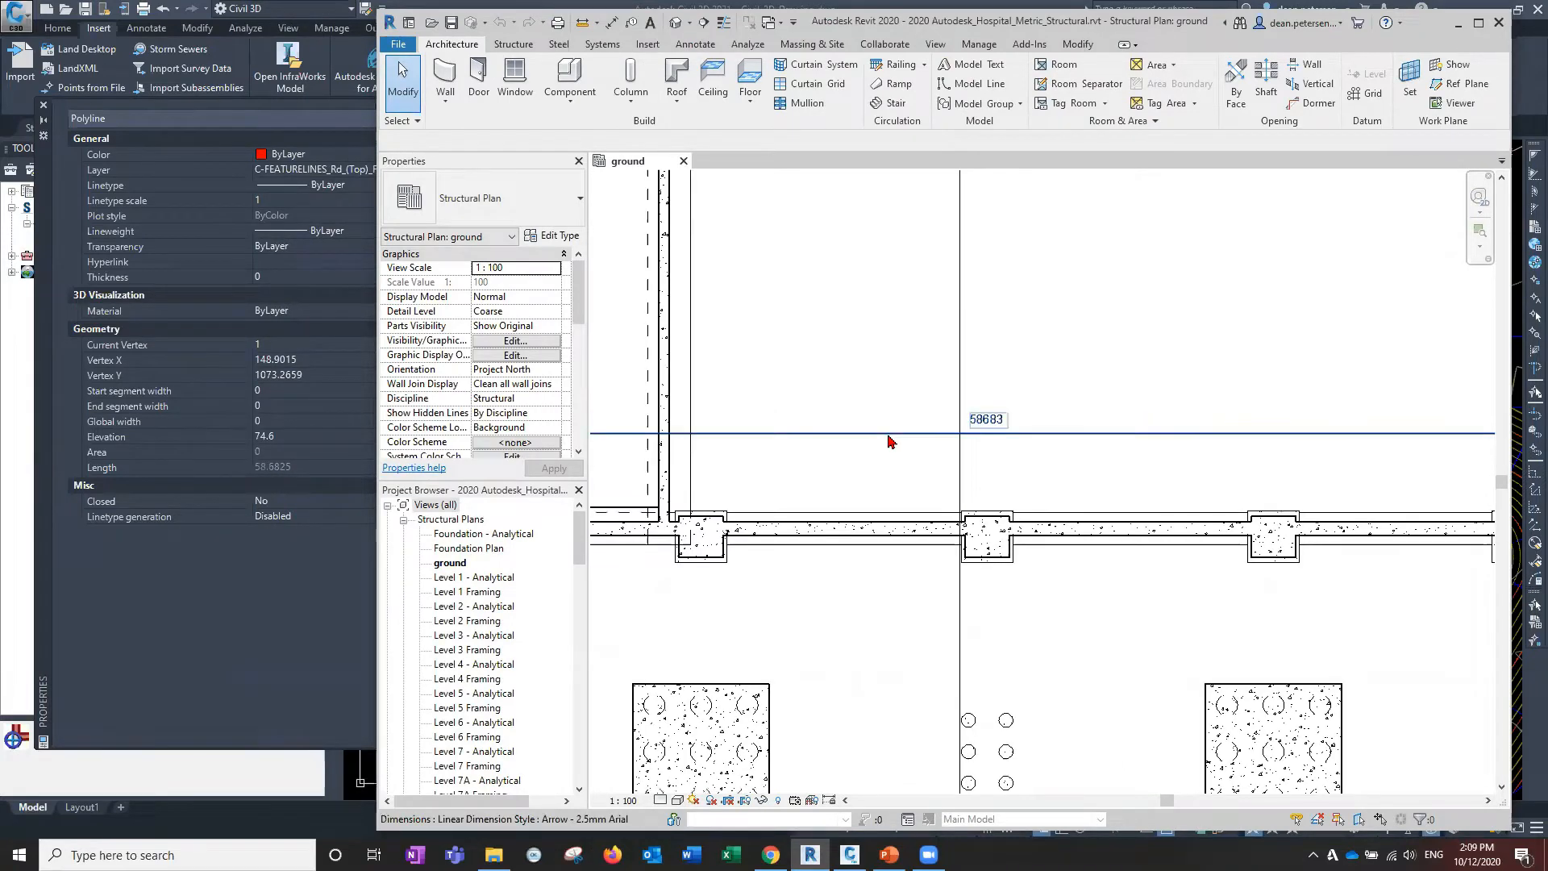
click(890, 441)
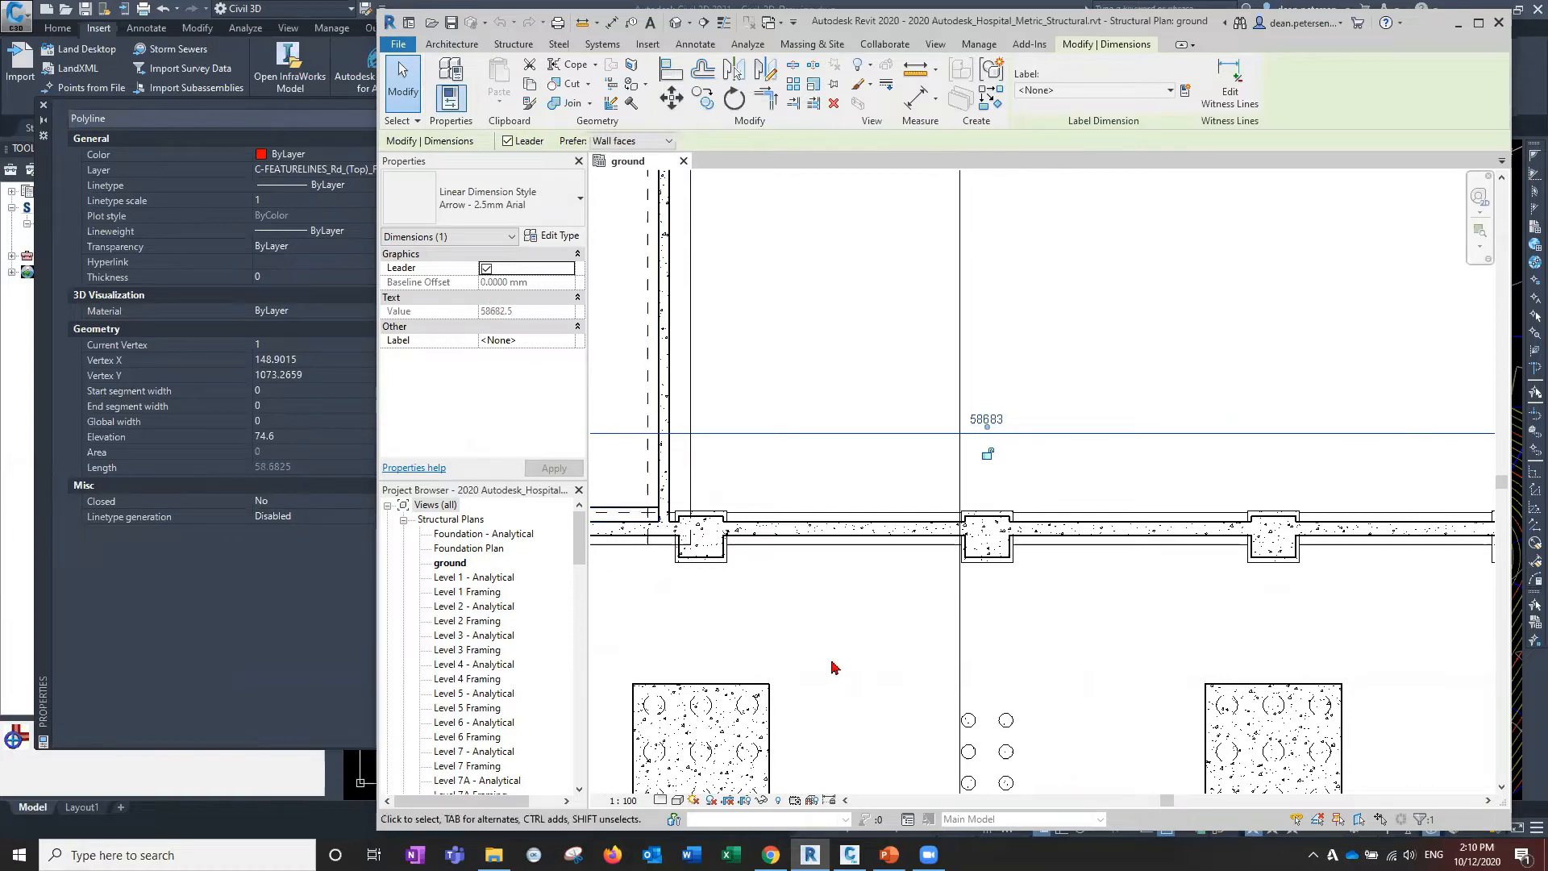
scroll(835, 667, down, 8)
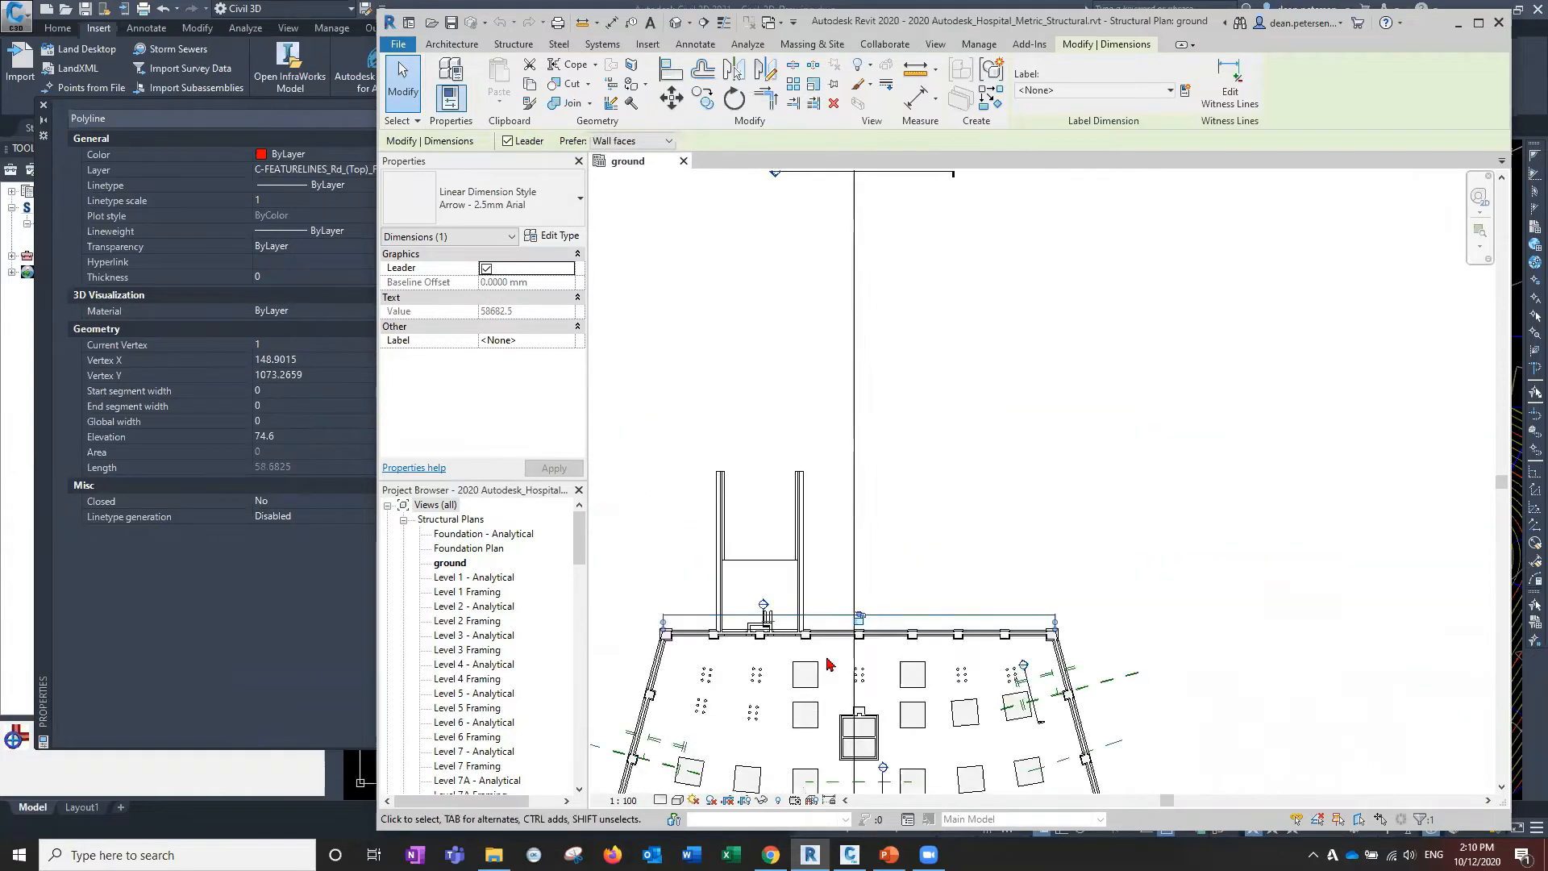
middle_drag(935, 506, 979, 278)
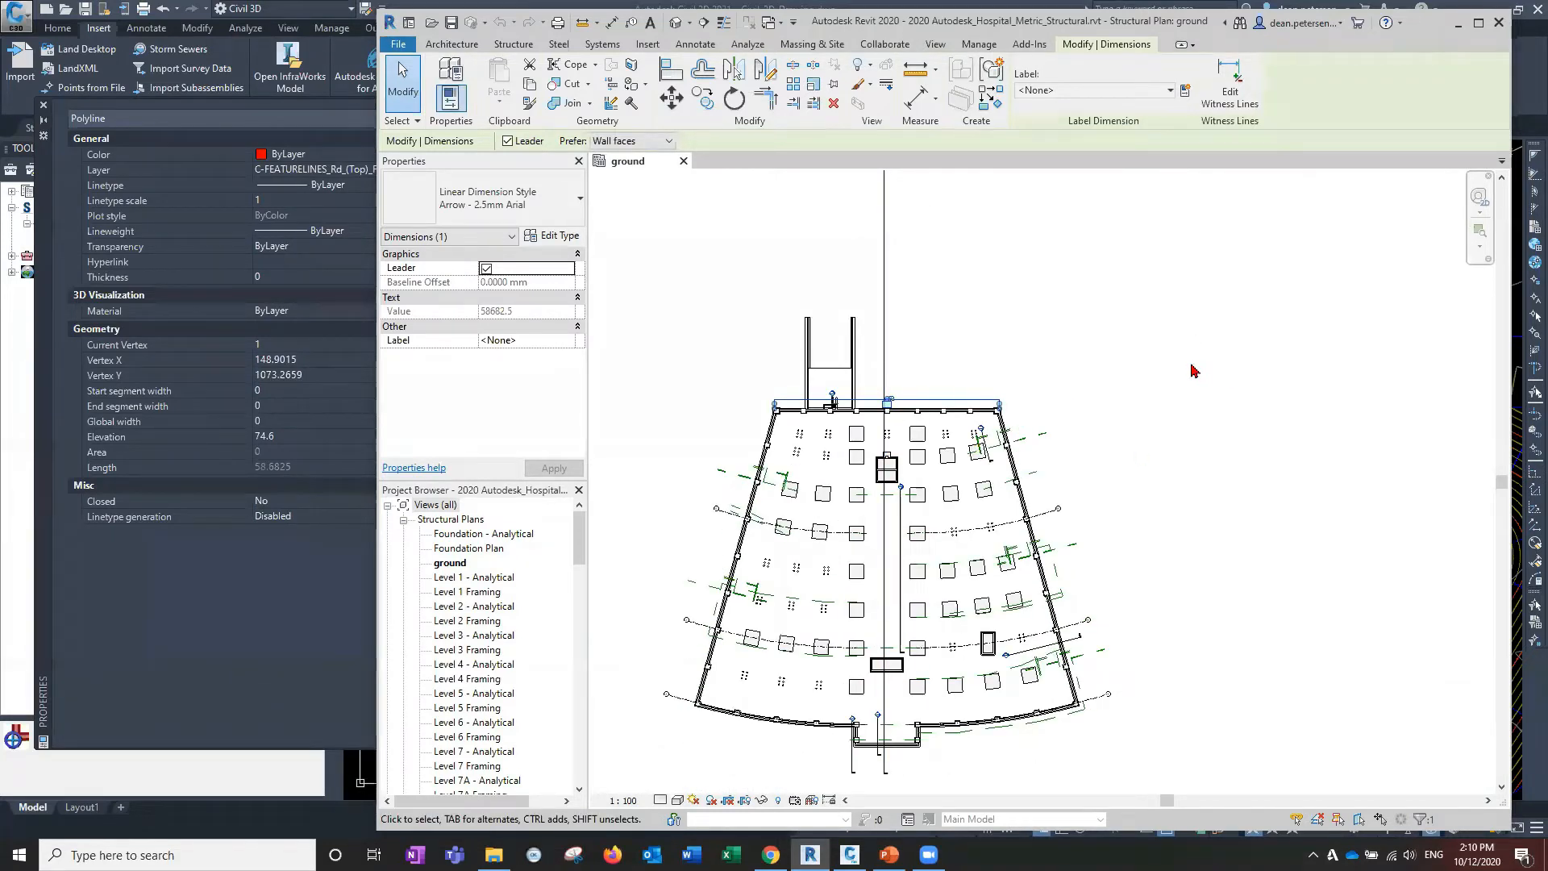
click(677, 408)
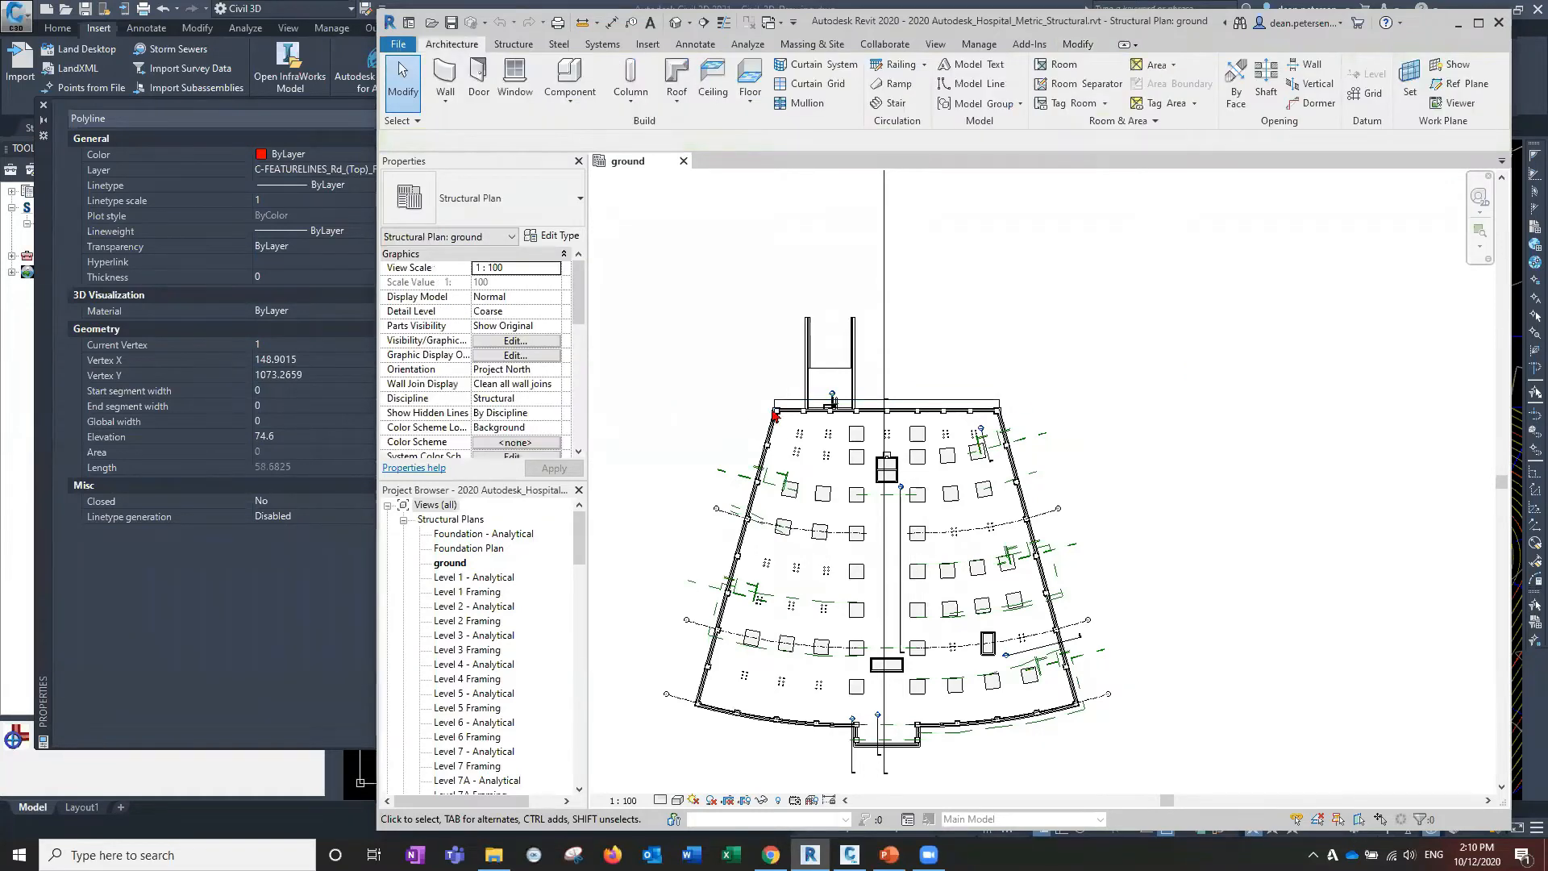
scroll(772, 416, up, 3)
scroll(772, 416, up, 3)
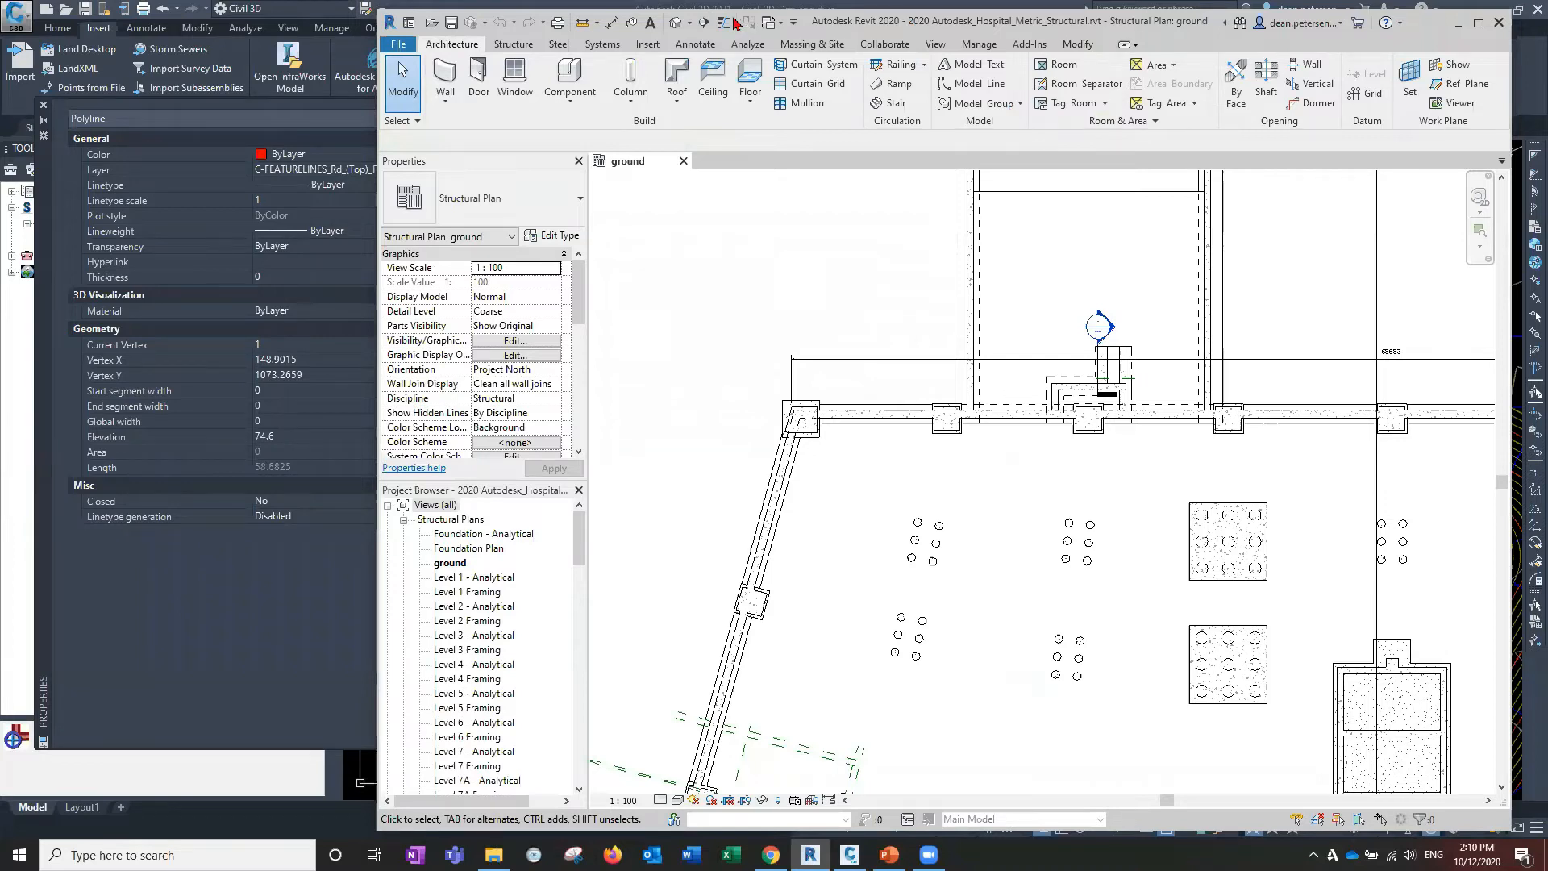
drag(736, 23, 535, 16)
From Add-Ins > Shared, launch Import Shared Coordinates from XML file with Revit maximized.
click(687, 38)
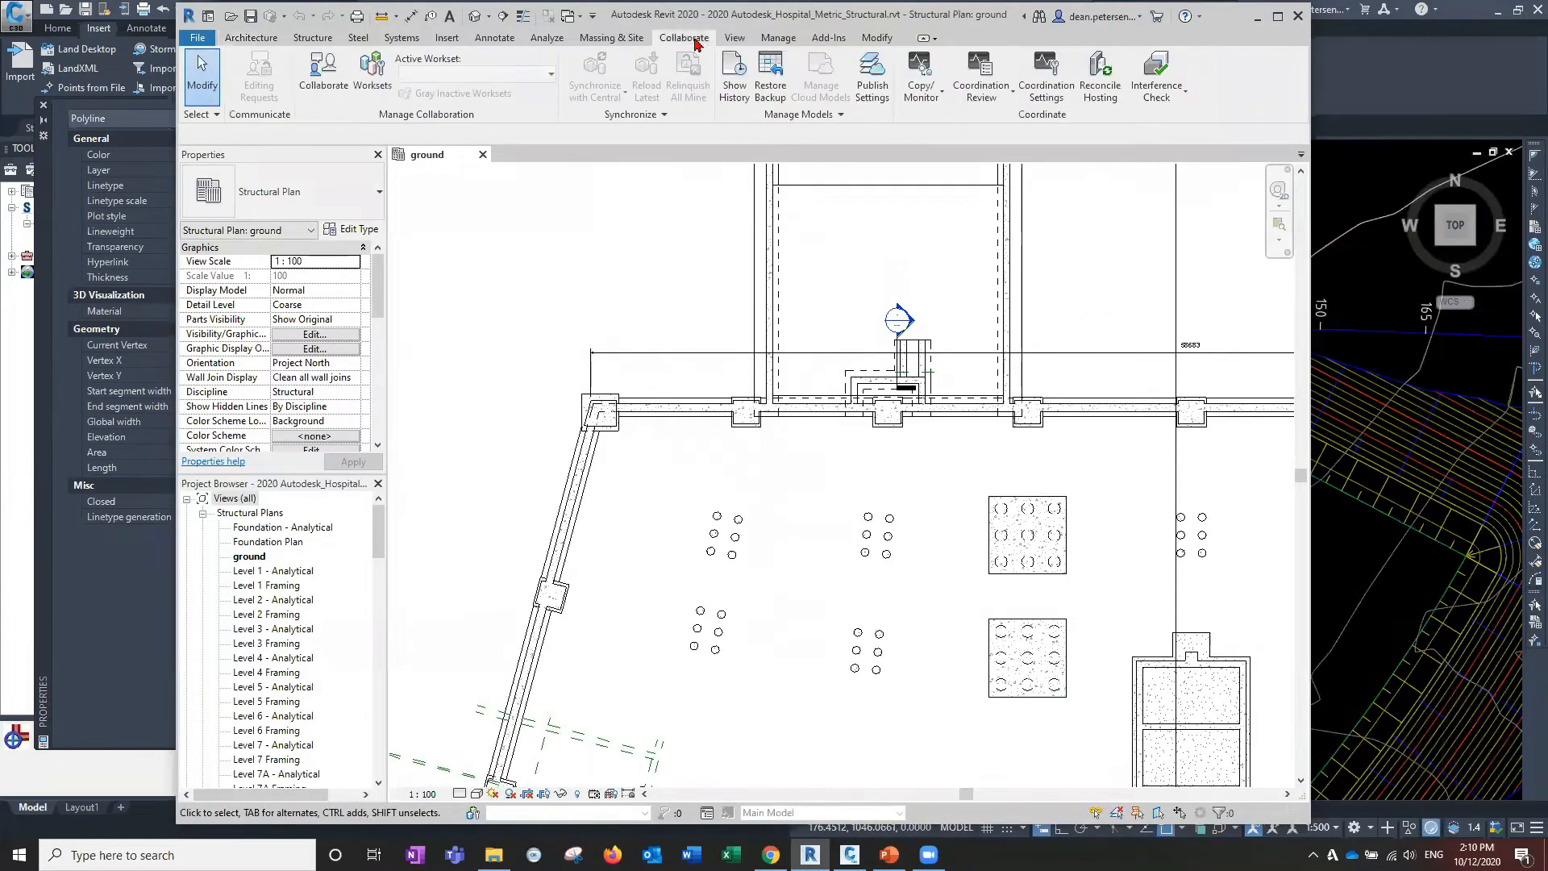
click(828, 38)
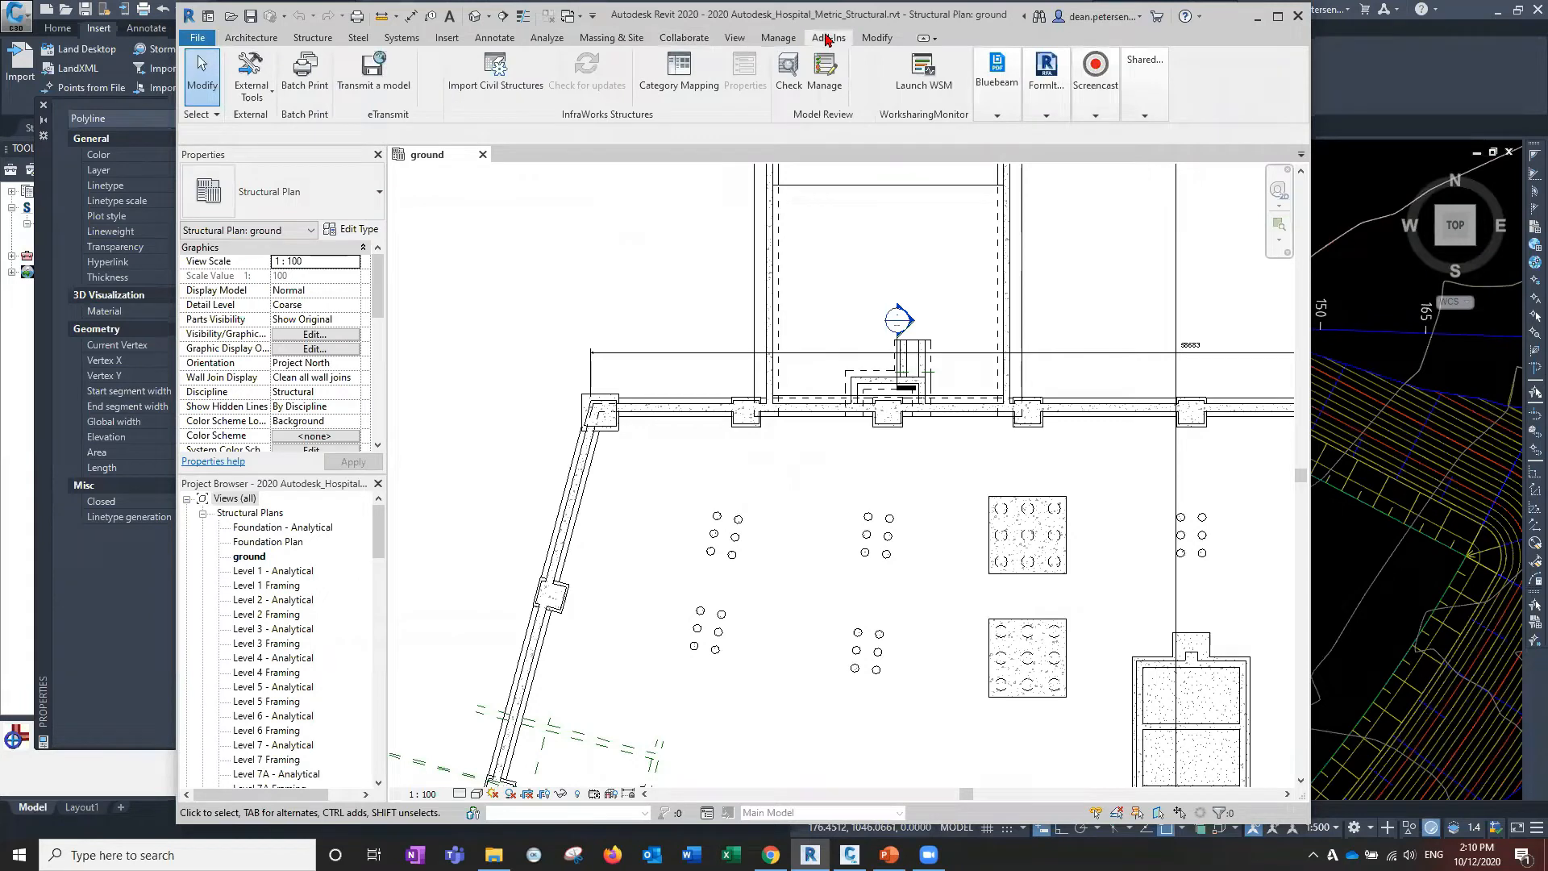
click(1144, 81)
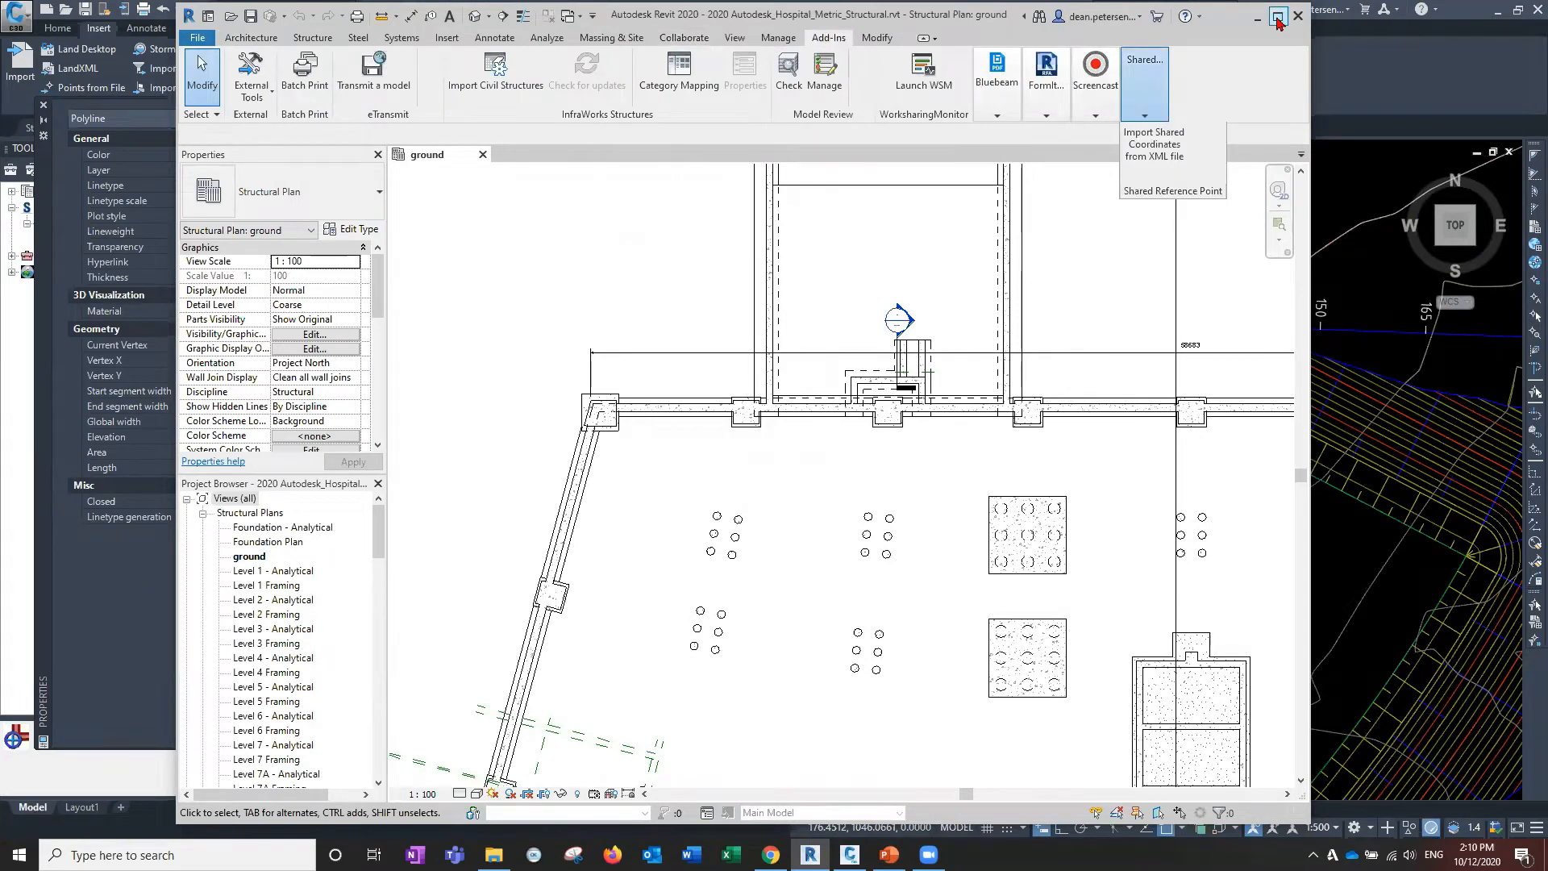
click(1277, 17)
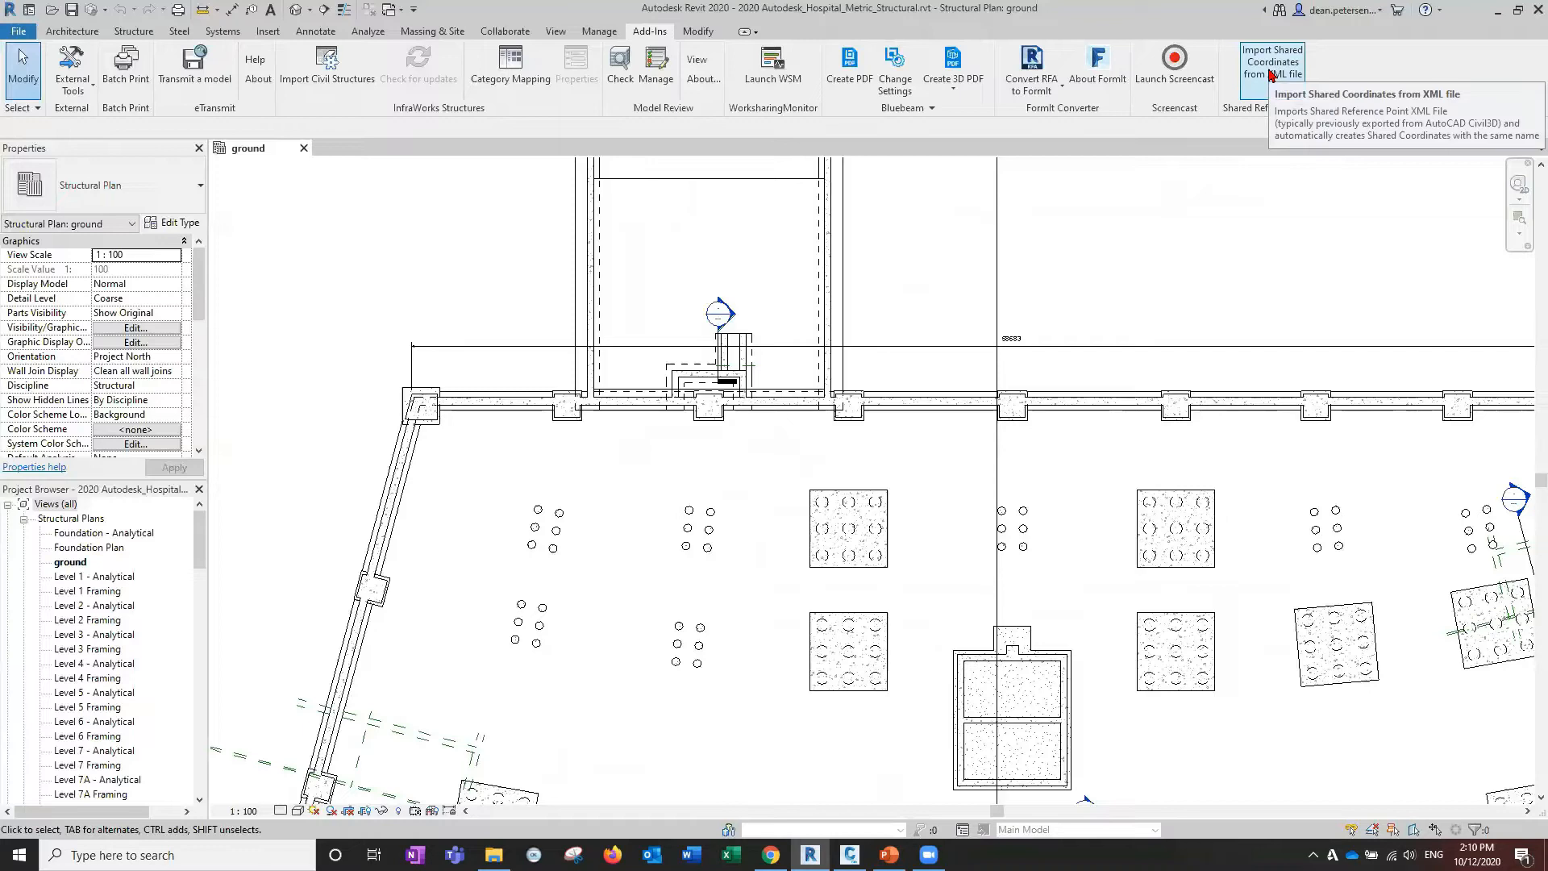
click(1271, 73)
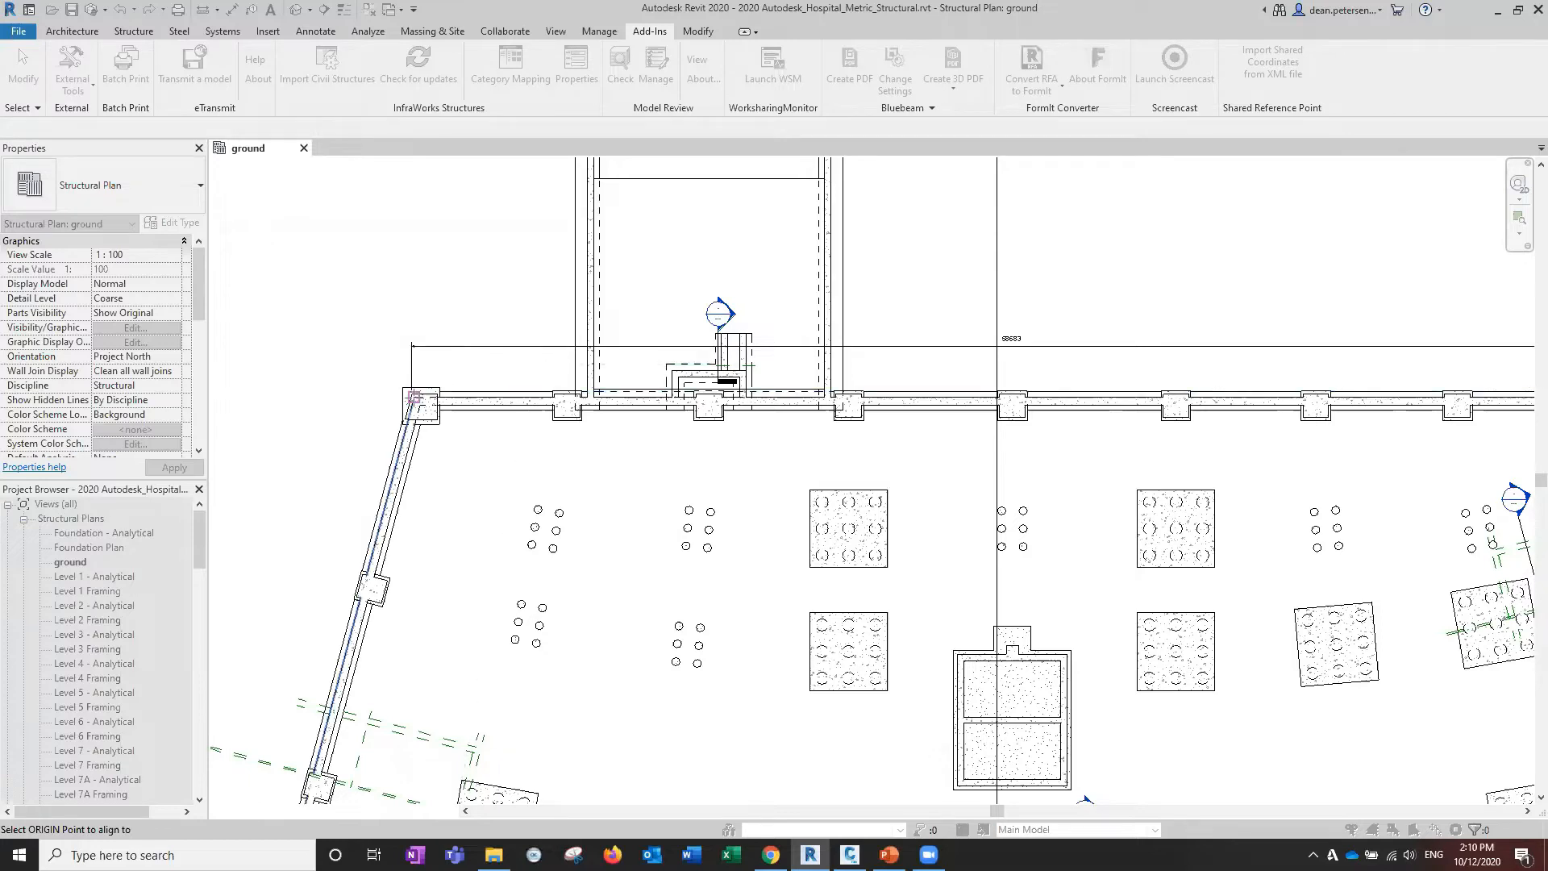
Pick the top-left wall corner as origin and the building's right corner as +Y direction.
scroll(423, 392, up, 5)
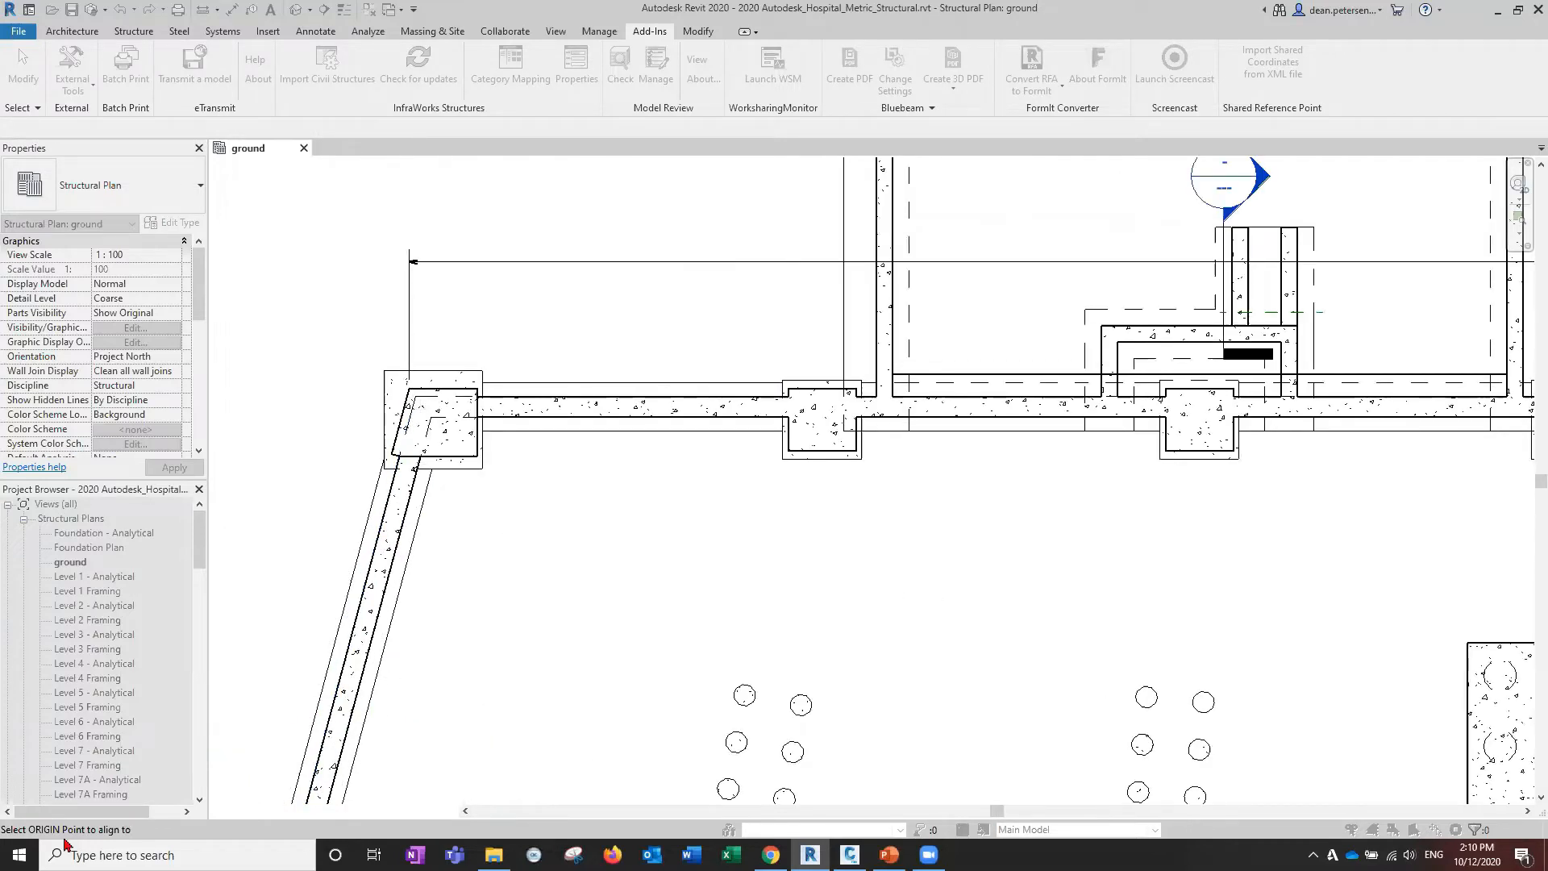
scroll(403, 380, up, 4)
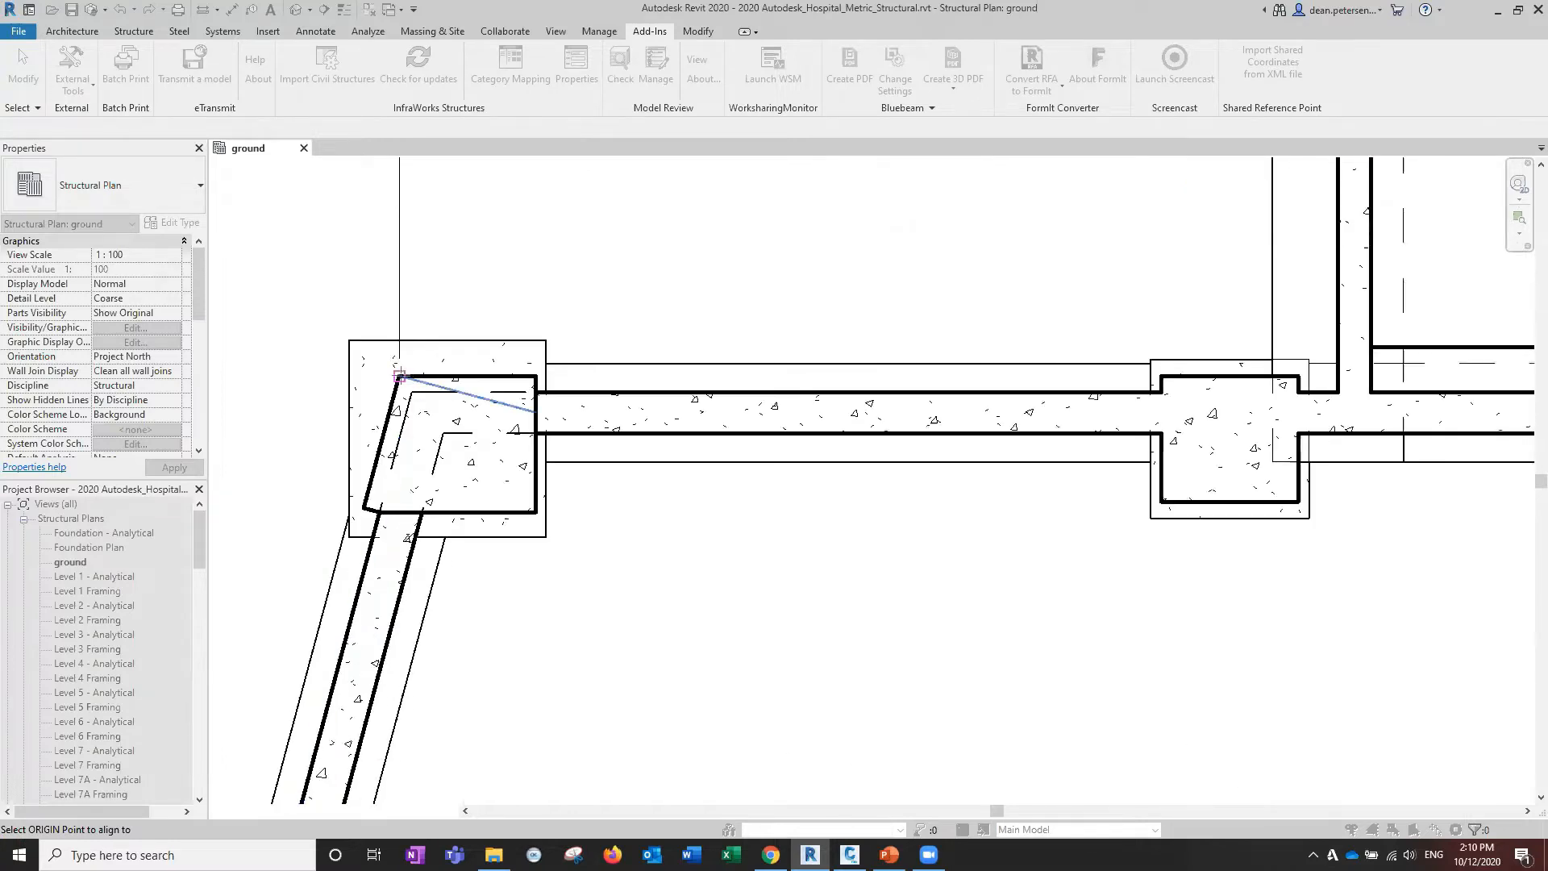
click(399, 377)
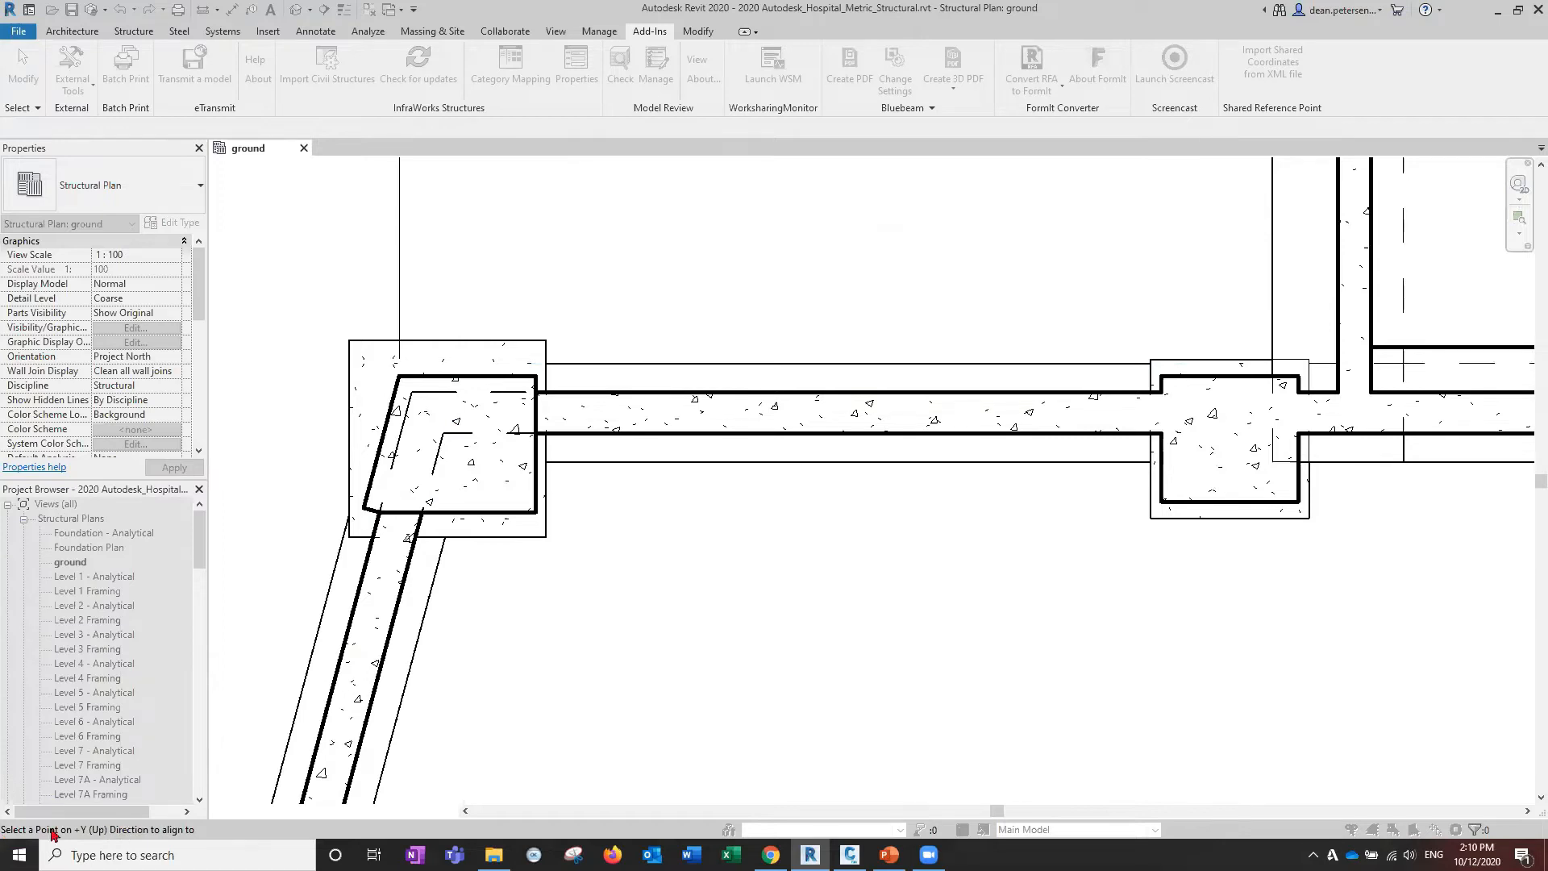
scroll(990, 381, down, 3)
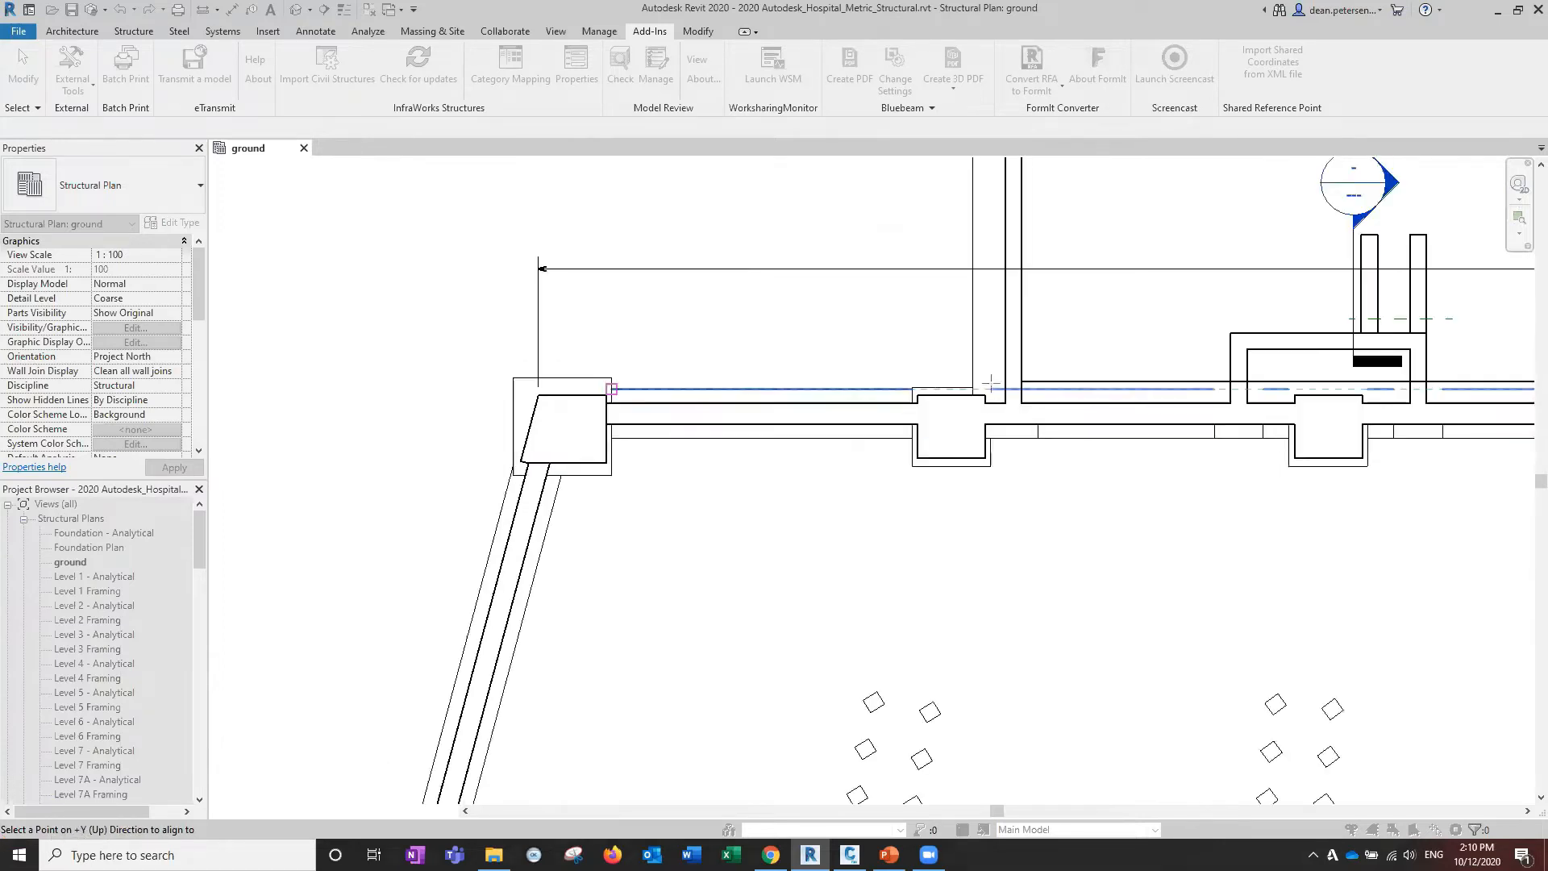
scroll(990, 382, down, 2)
scroll(404, 366, up, 3)
scroll(1092, 337, up, 2)
middle_drag(1092, 337, 375, 313)
middle_drag(1193, 295, 416, 293)
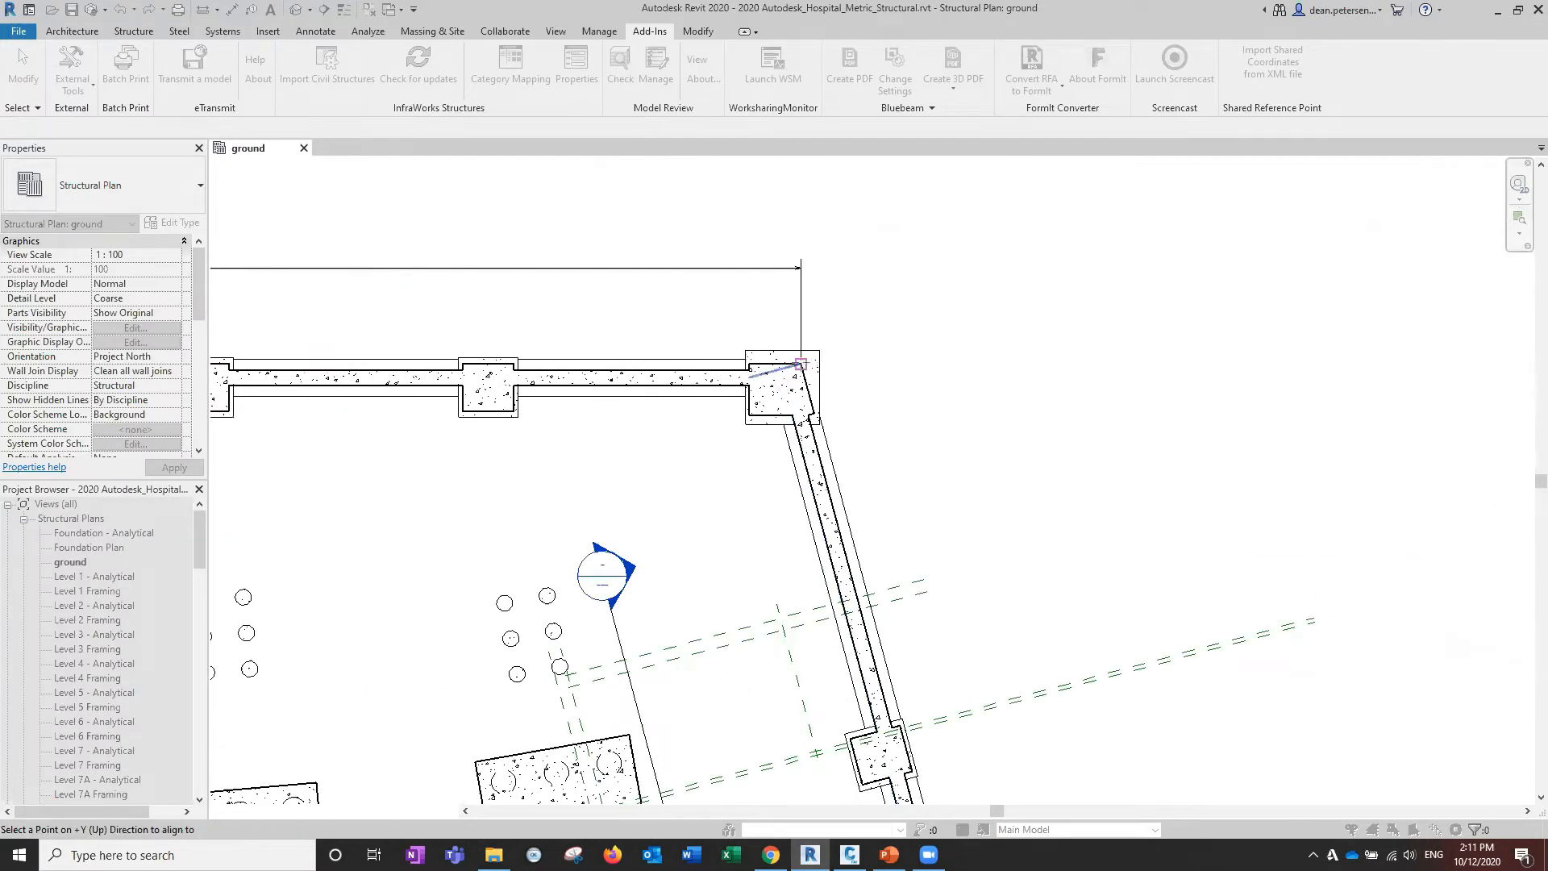
scroll(800, 364, up, 6)
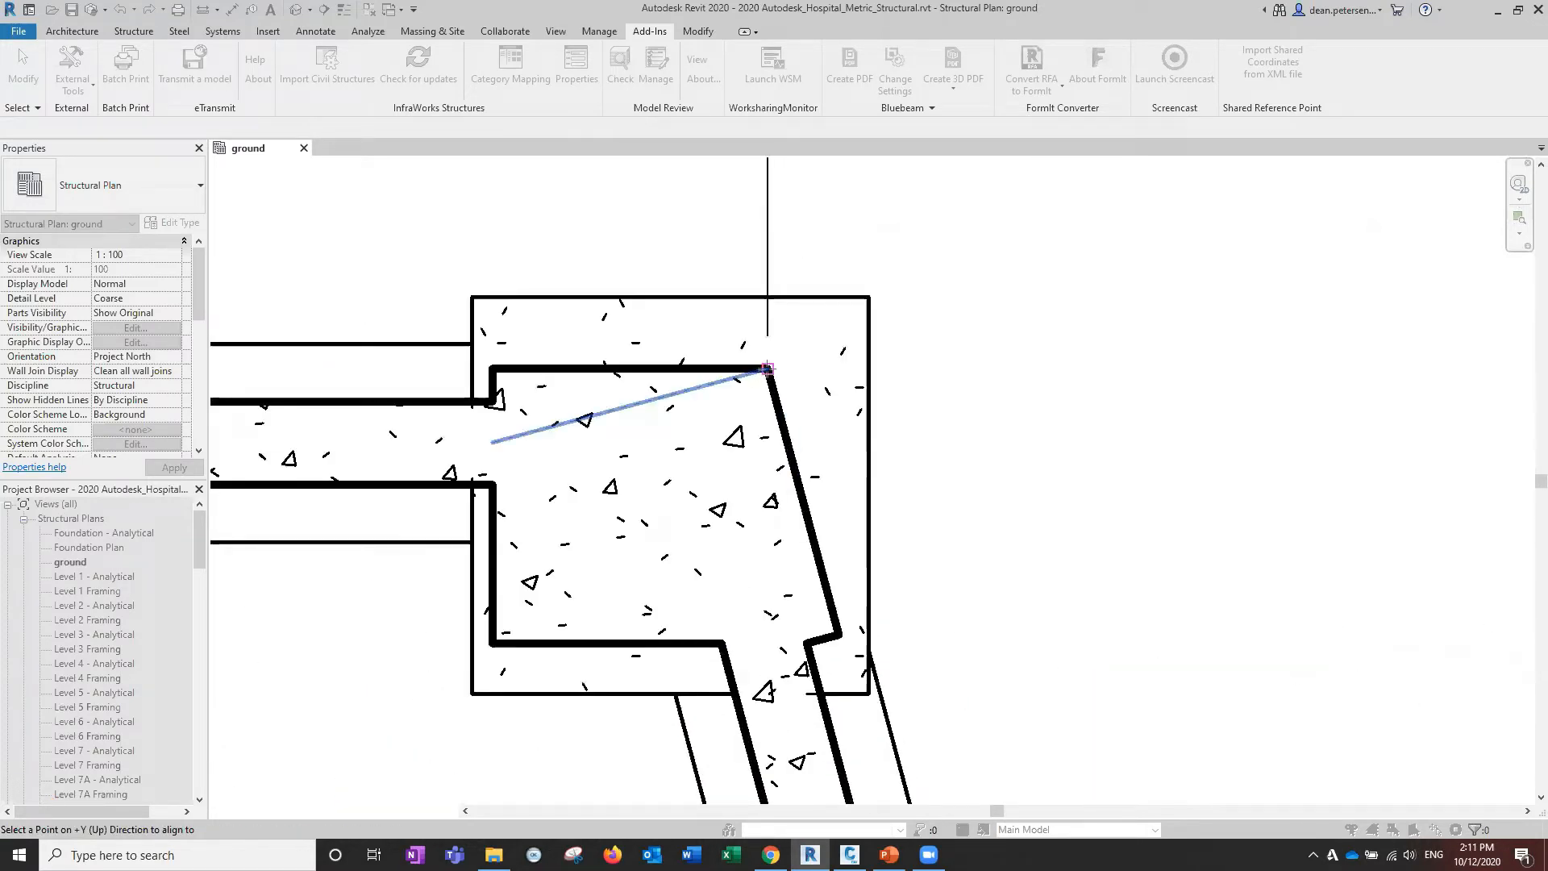
click(767, 369)
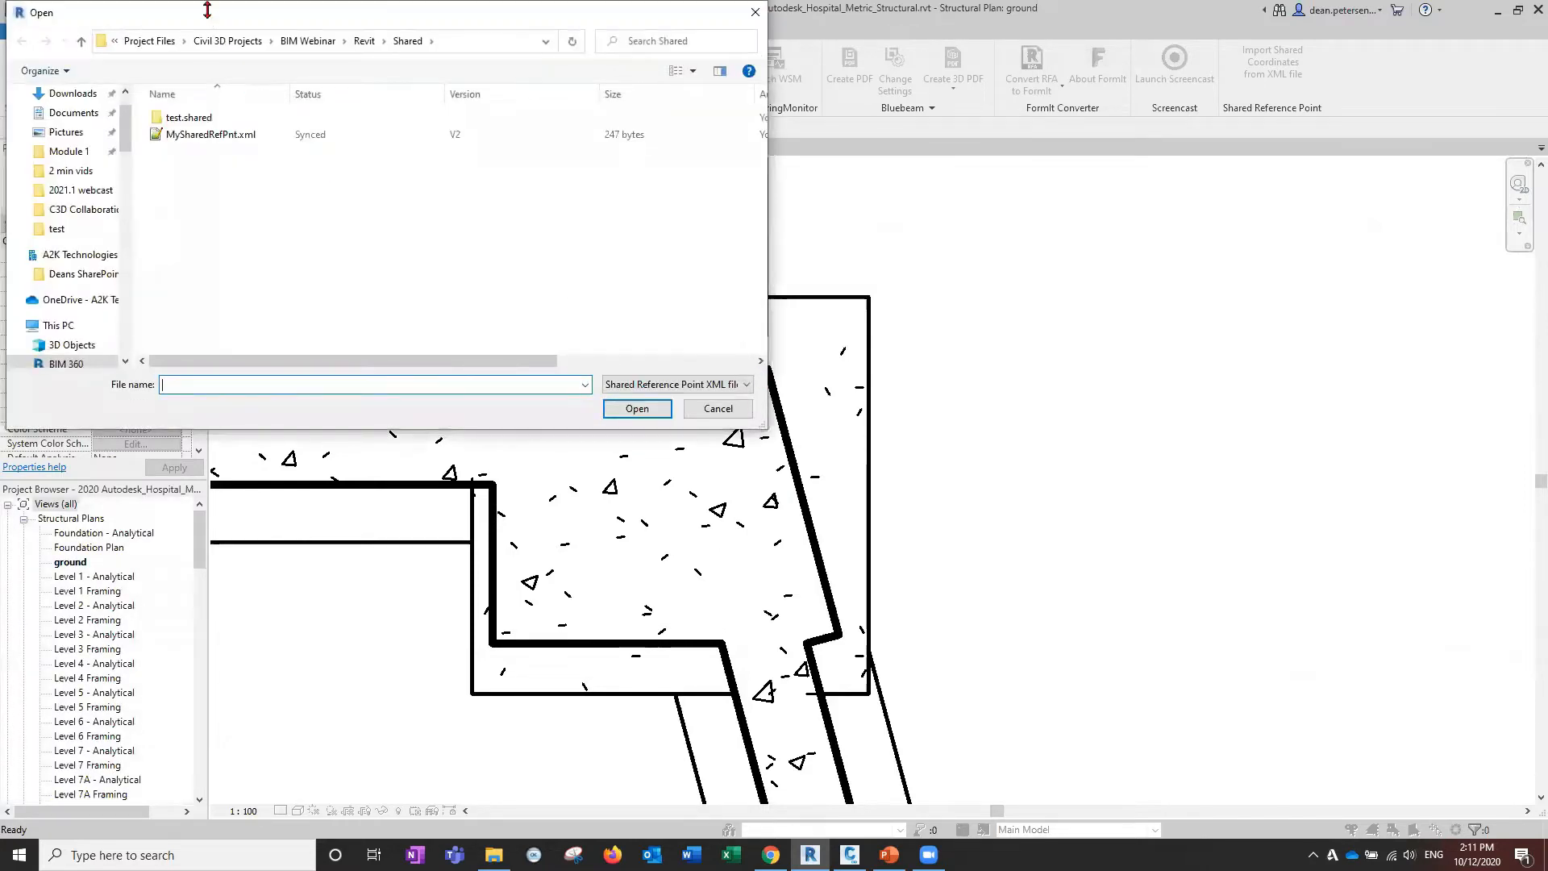
Load MySharedRefPnt.xml from the C3D Collaboration webinar folder and accept the new shared coordinates.
drag(208, 15, 712, 314)
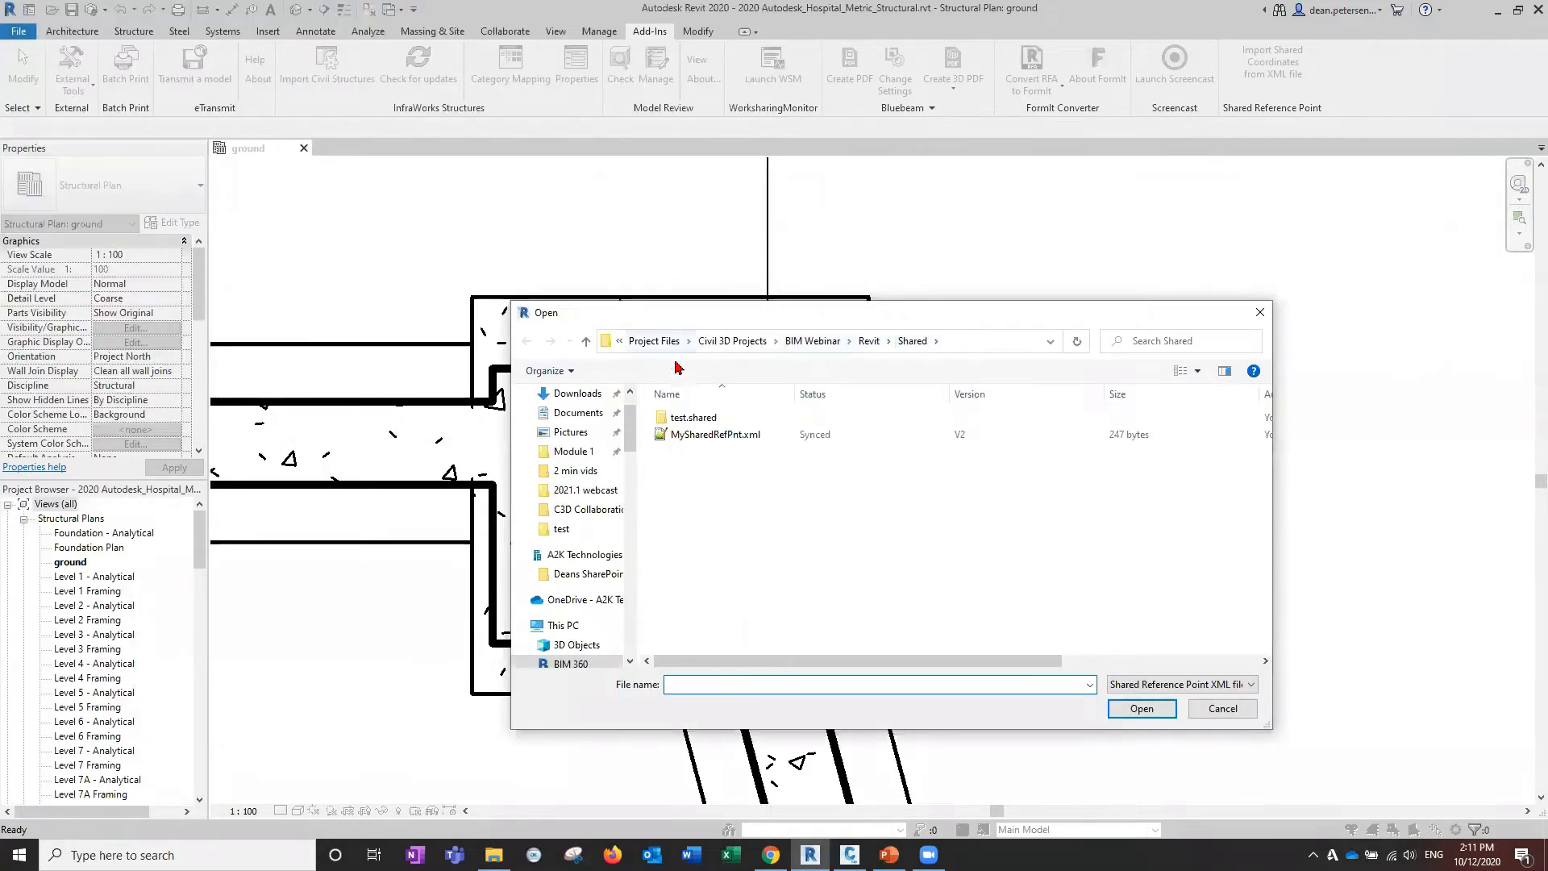
scroll(564, 597, down, 2)
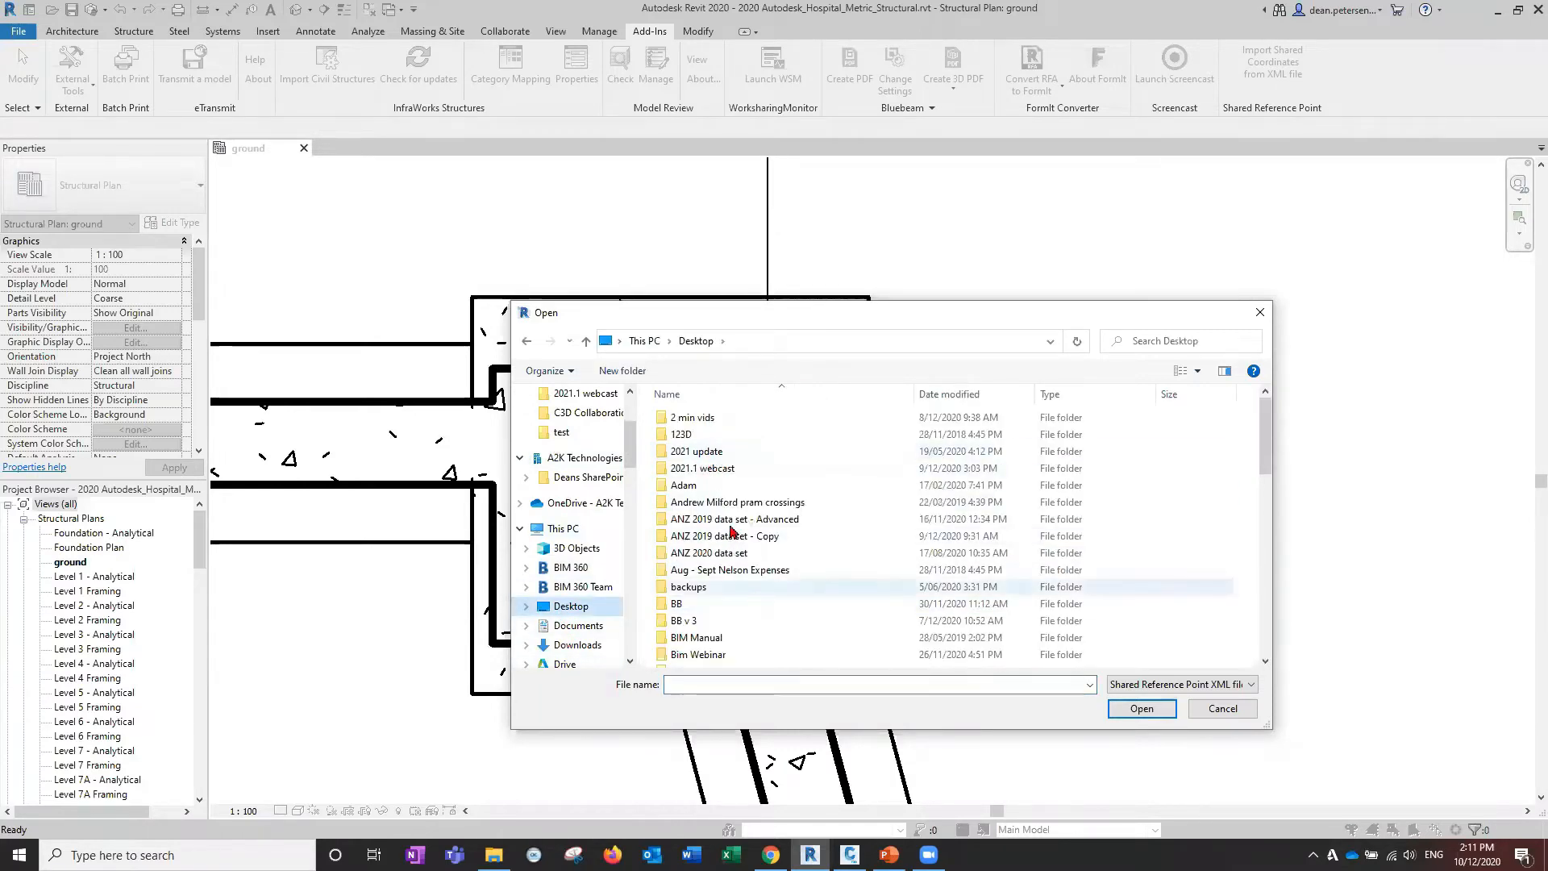
scroll(730, 532, down, 5)
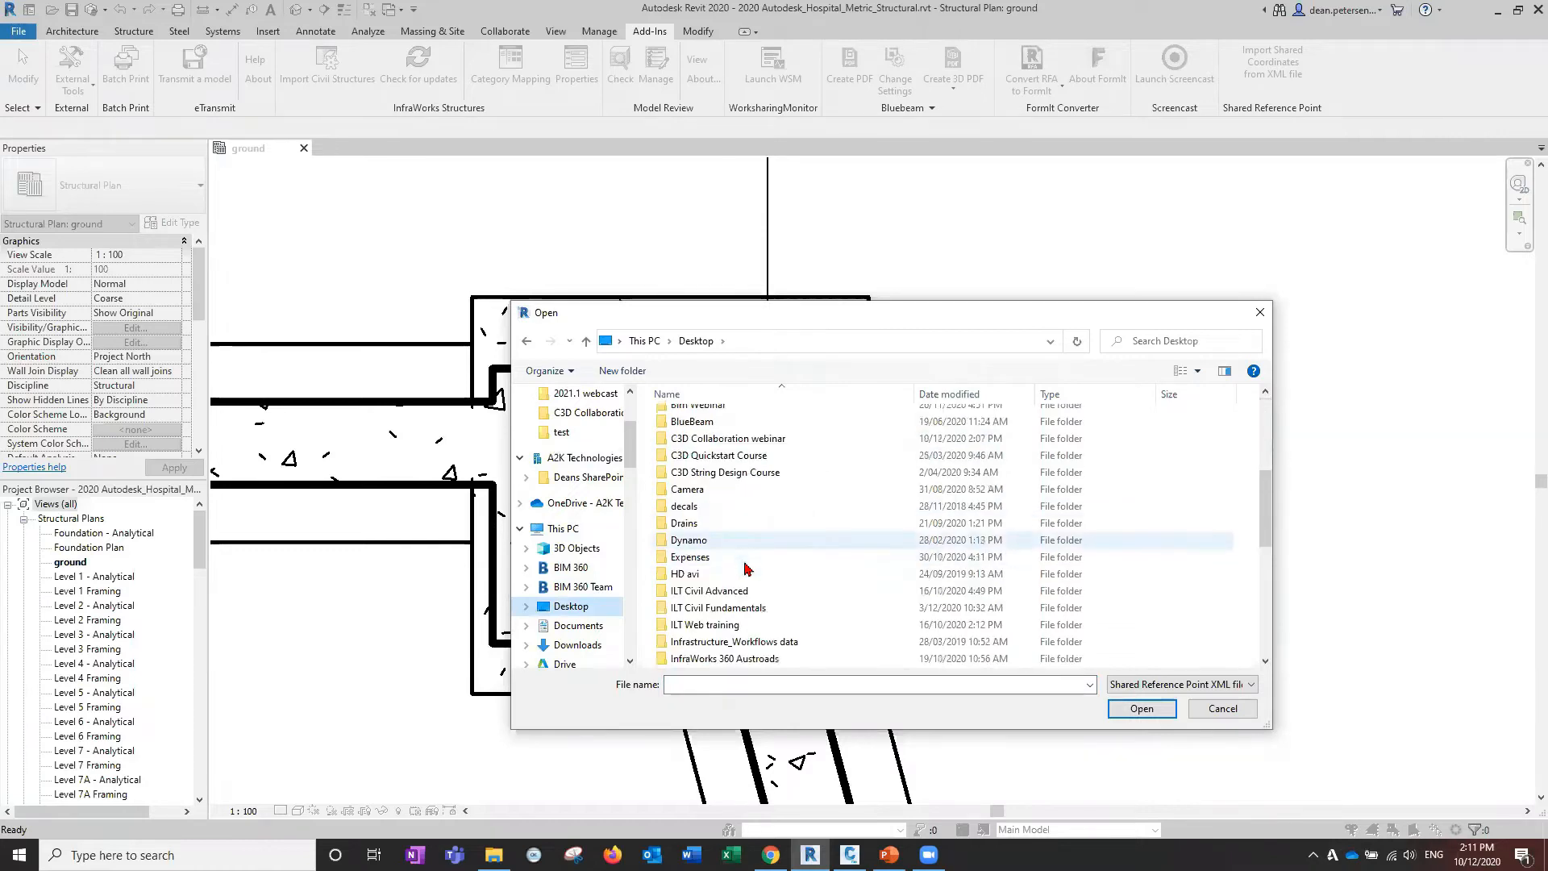
scroll(718, 525, up, 3)
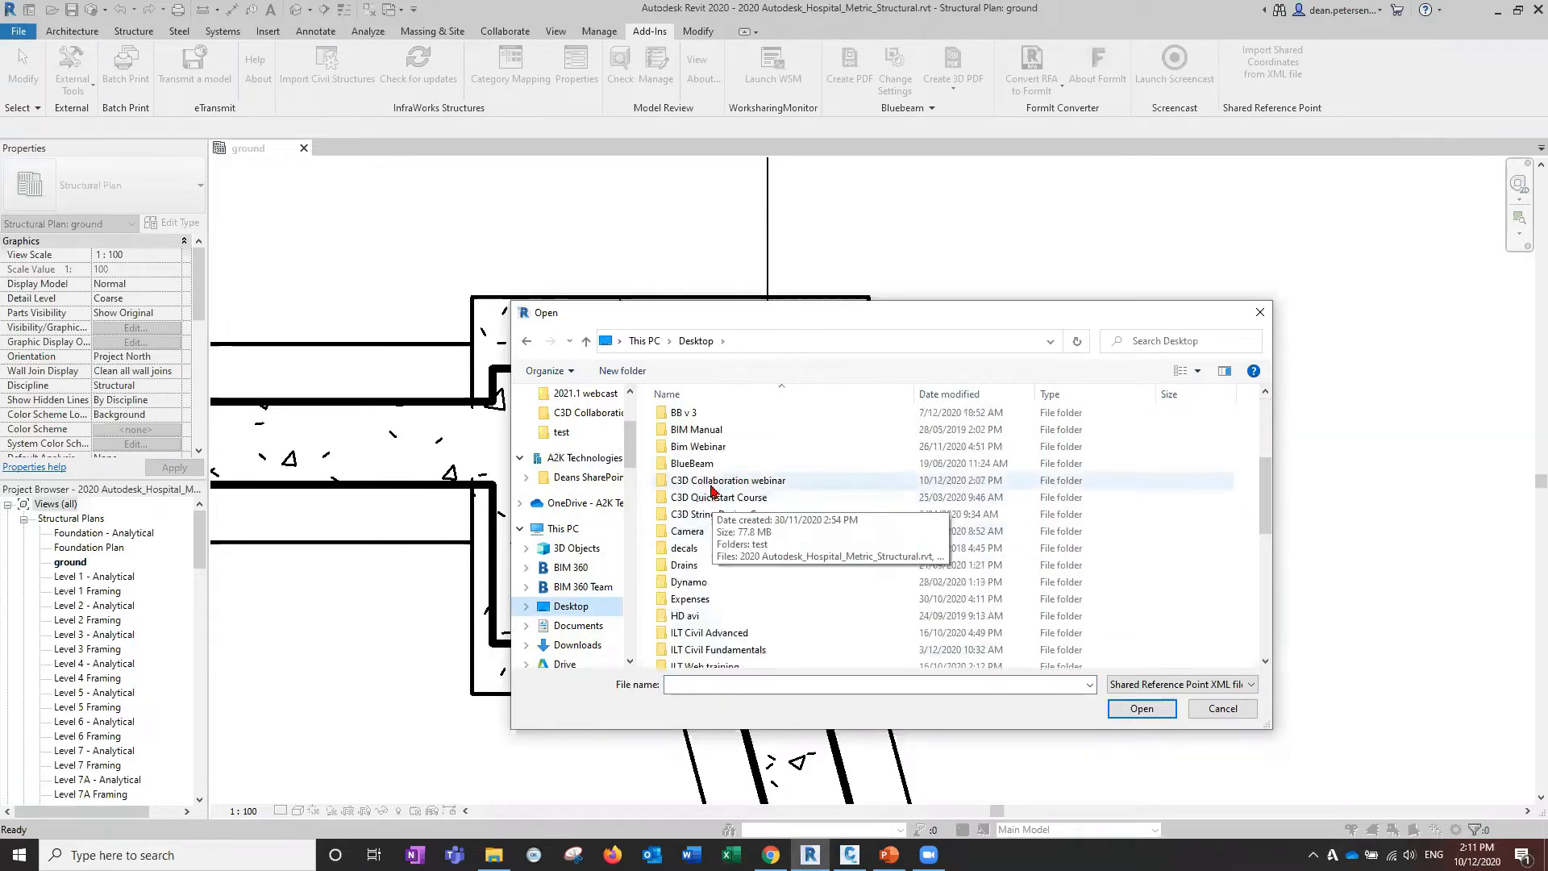
double_click(720, 483)
click(697, 435)
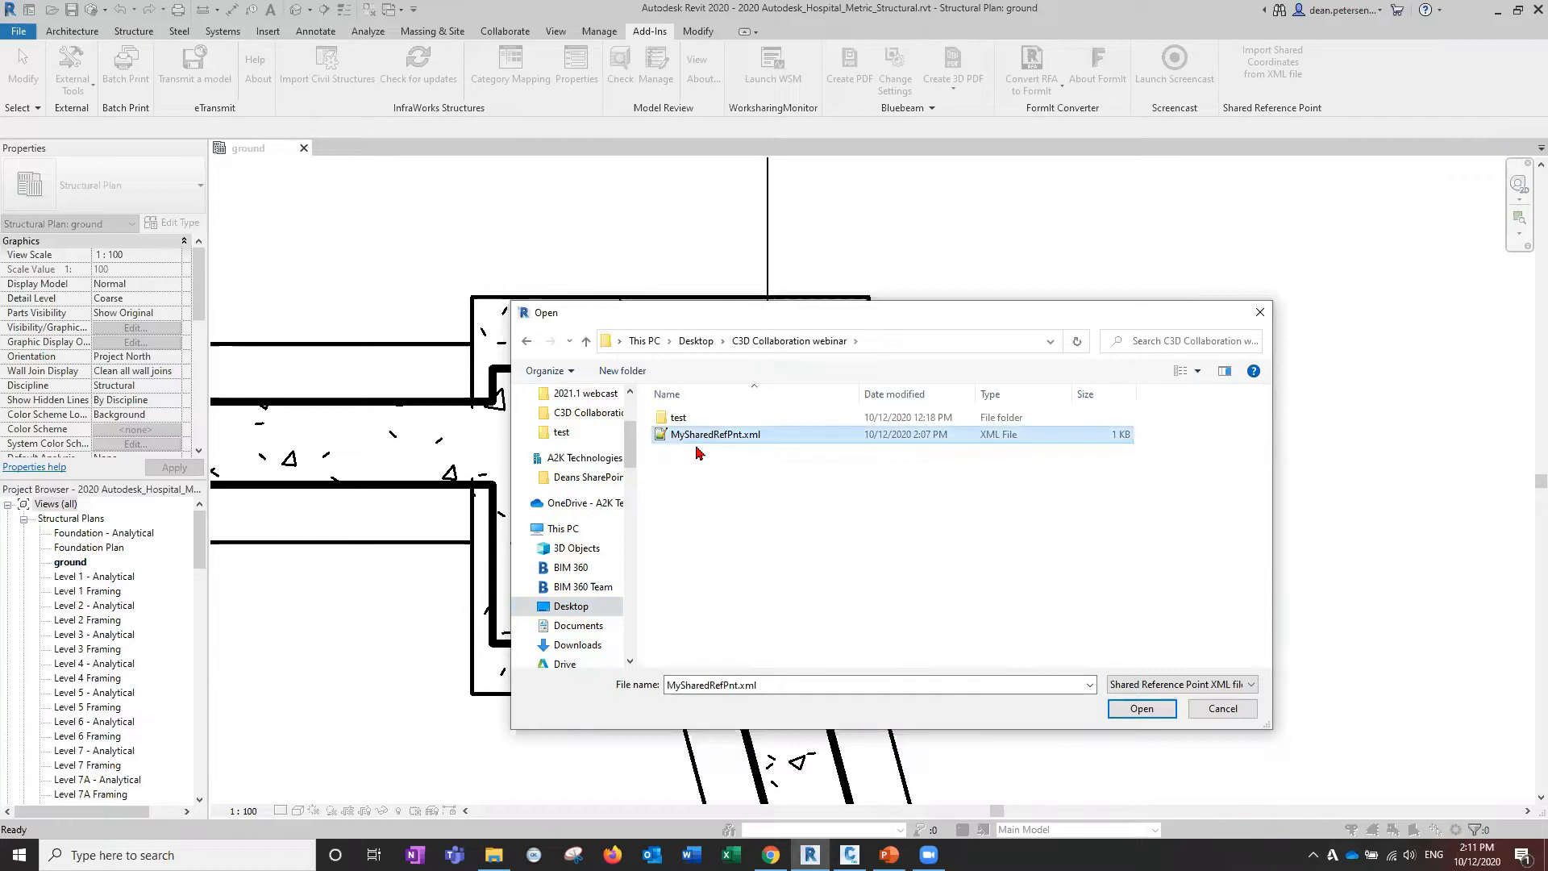
click(1137, 709)
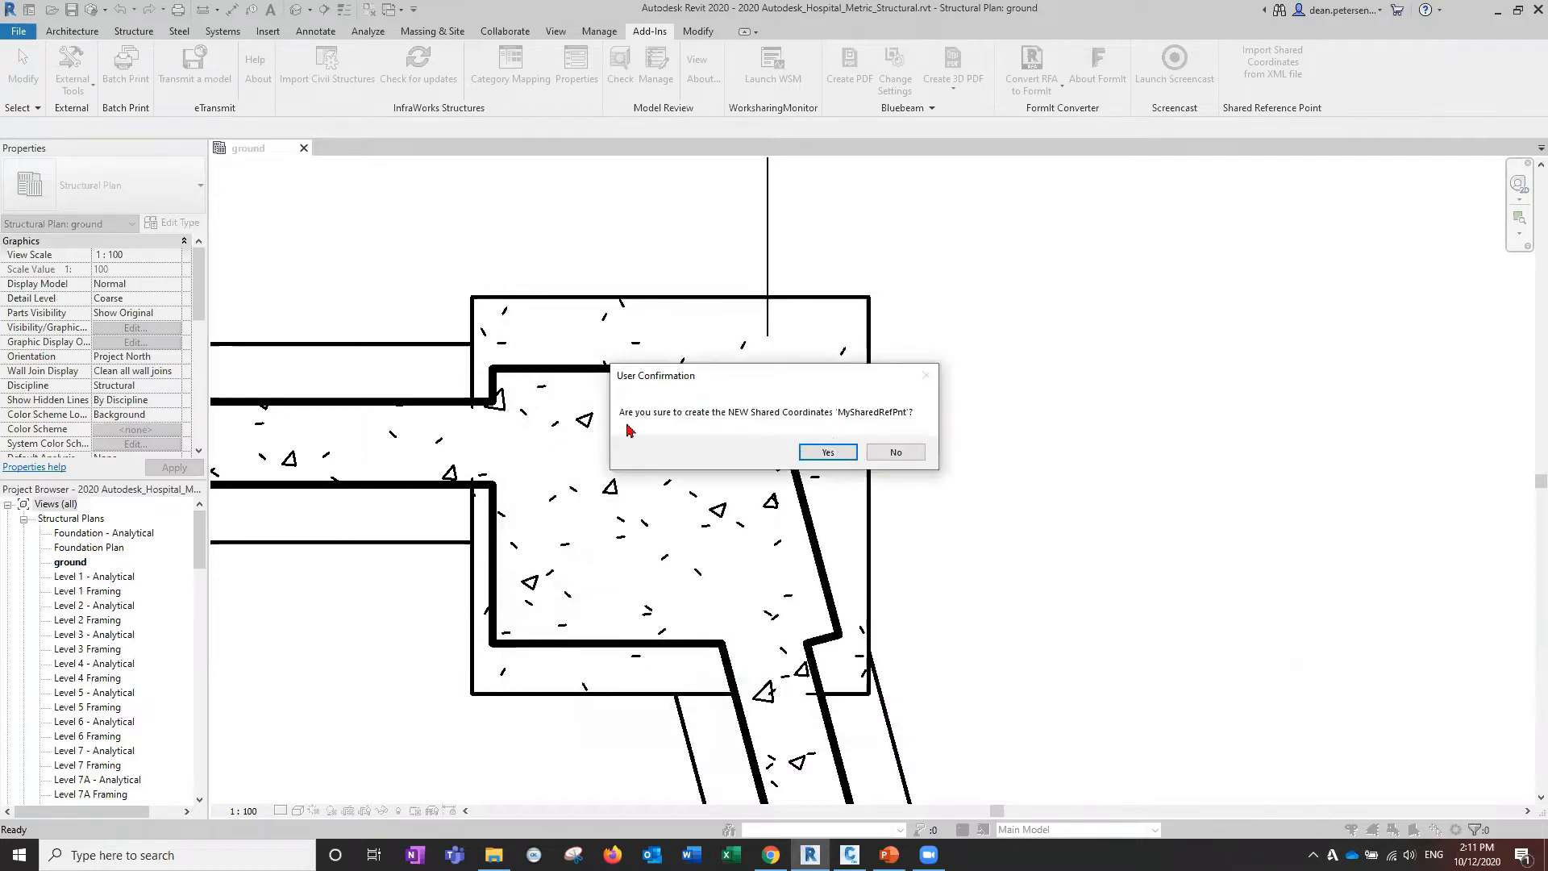
click(839, 454)
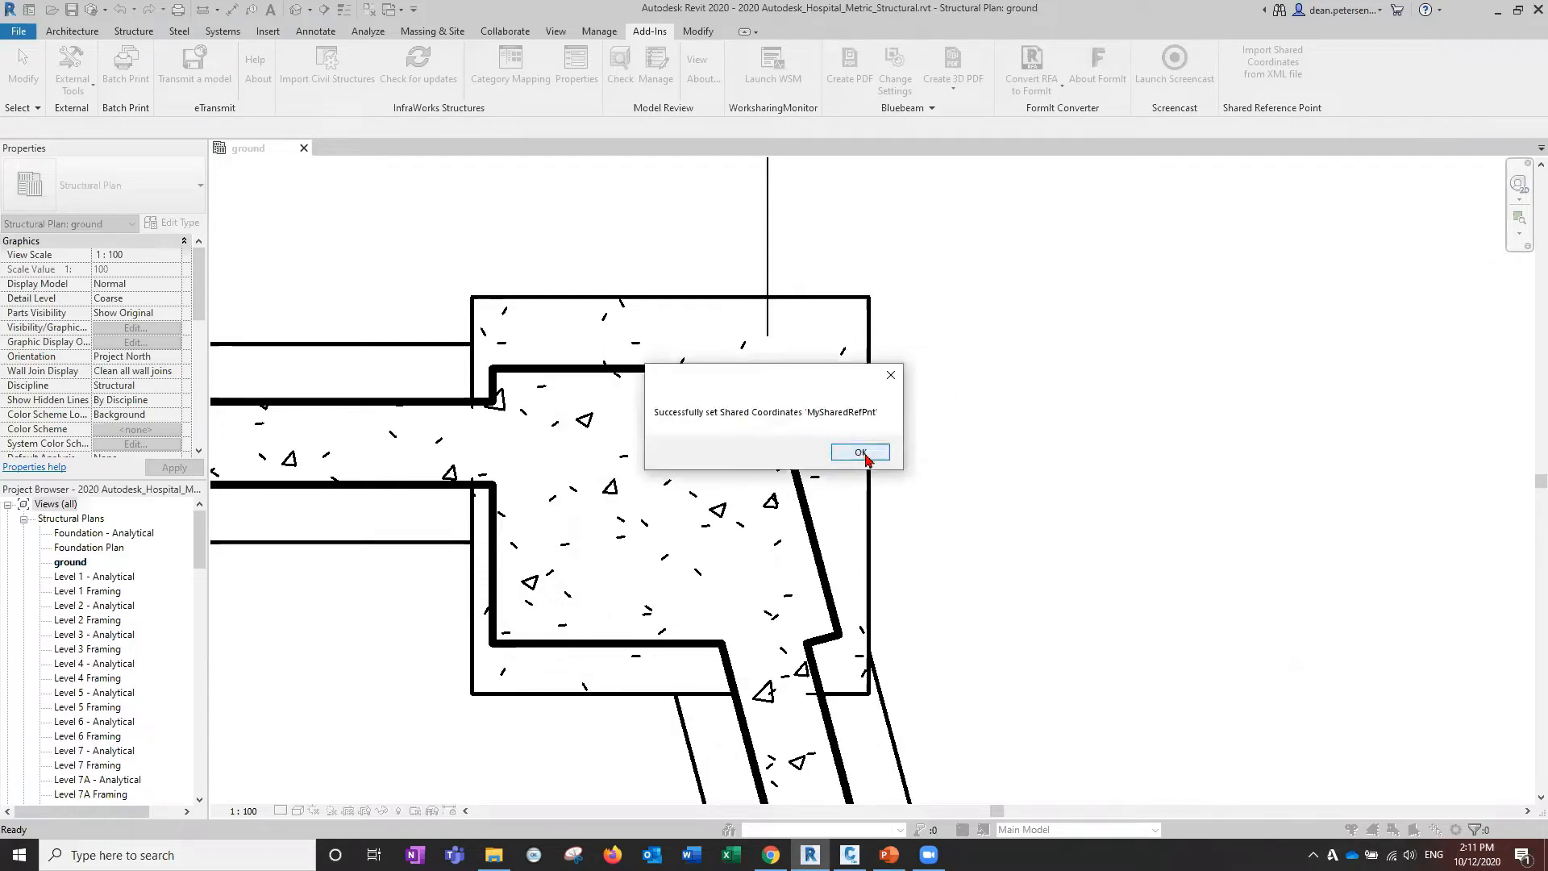
click(861, 454)
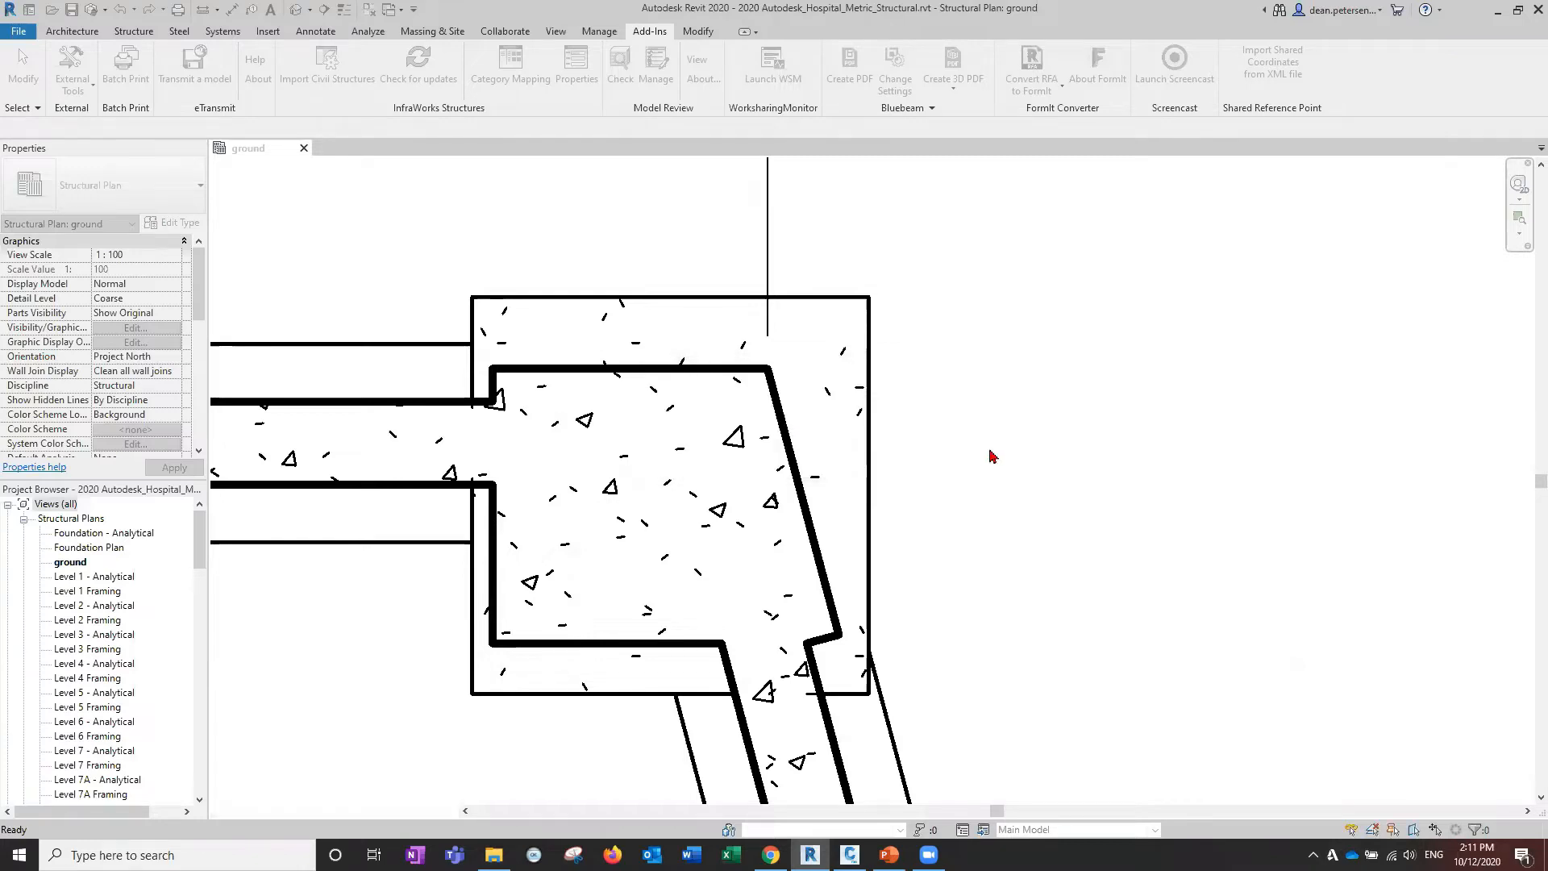
Zoom out and pan until the full foundation plan, including the southern edge, is centred.
scroll(247, 623, down, 3)
scroll(248, 624, down, 3)
middle_drag(248, 626, 1209, 278)
scroll(797, 370, down, 3)
scroll(614, 399, down, 2)
middle_drag(551, 411, 856, 378)
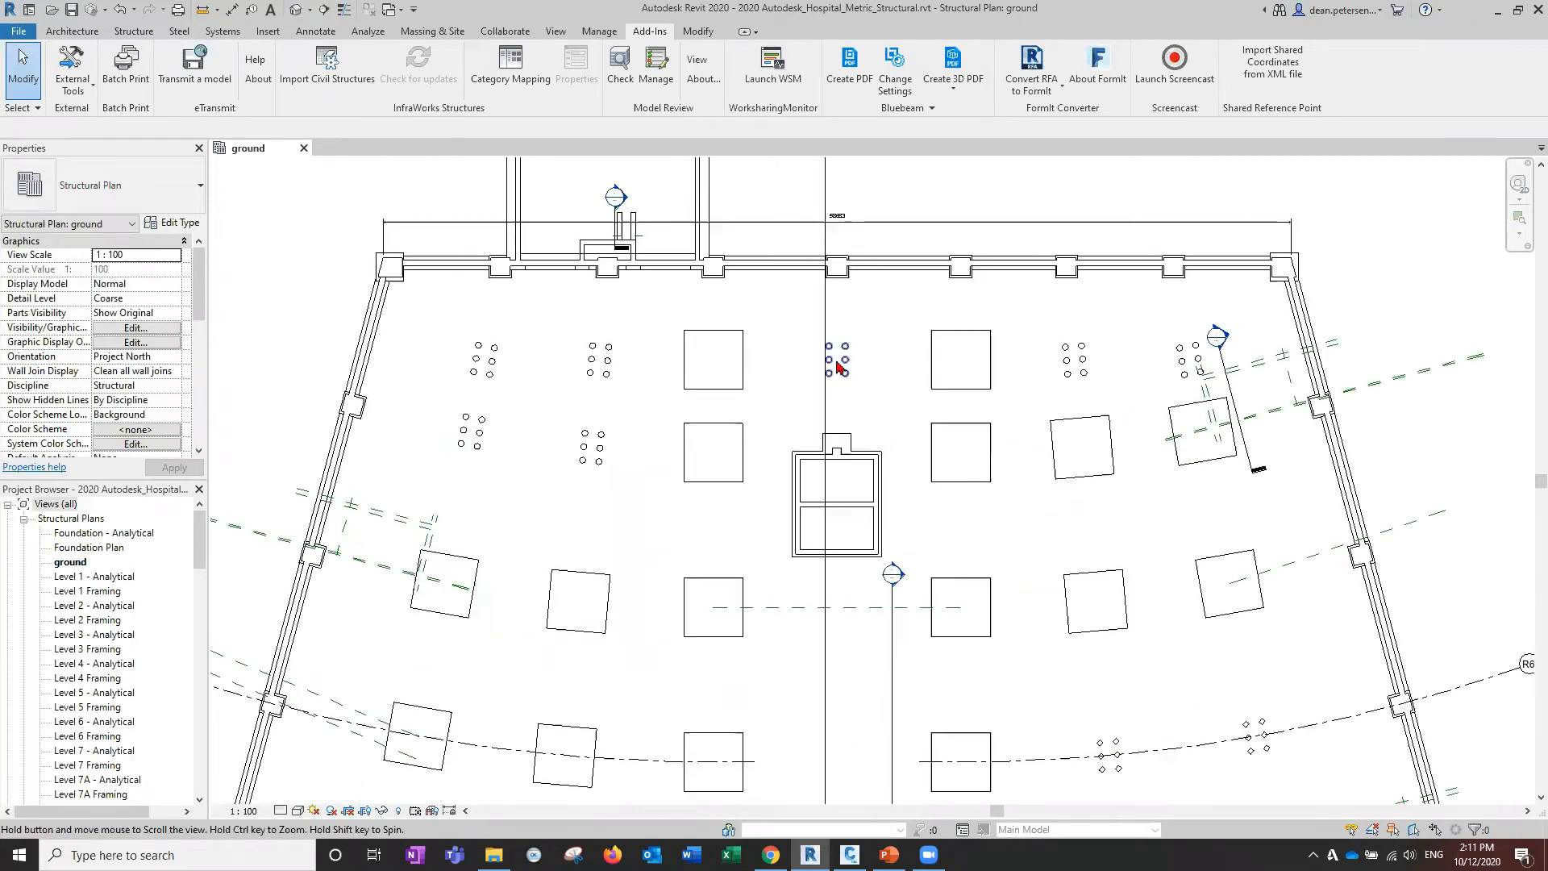
scroll(834, 364, down, 2)
middle_drag(519, 369, 673, 279)
scroll(573, 306, down, 3)
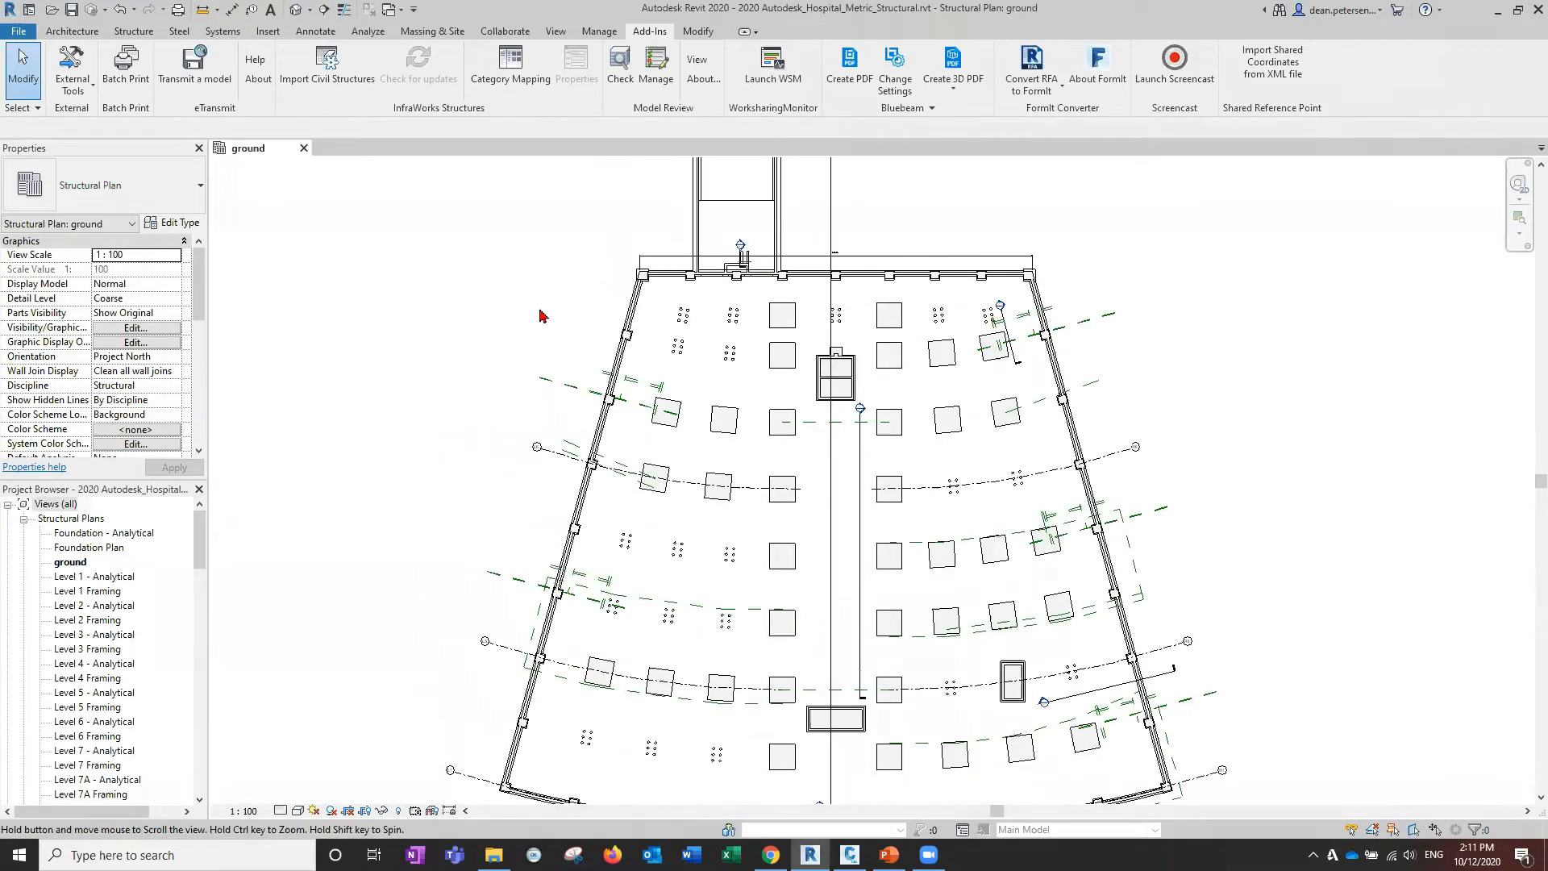
middle_drag(437, 420, 443, 214)
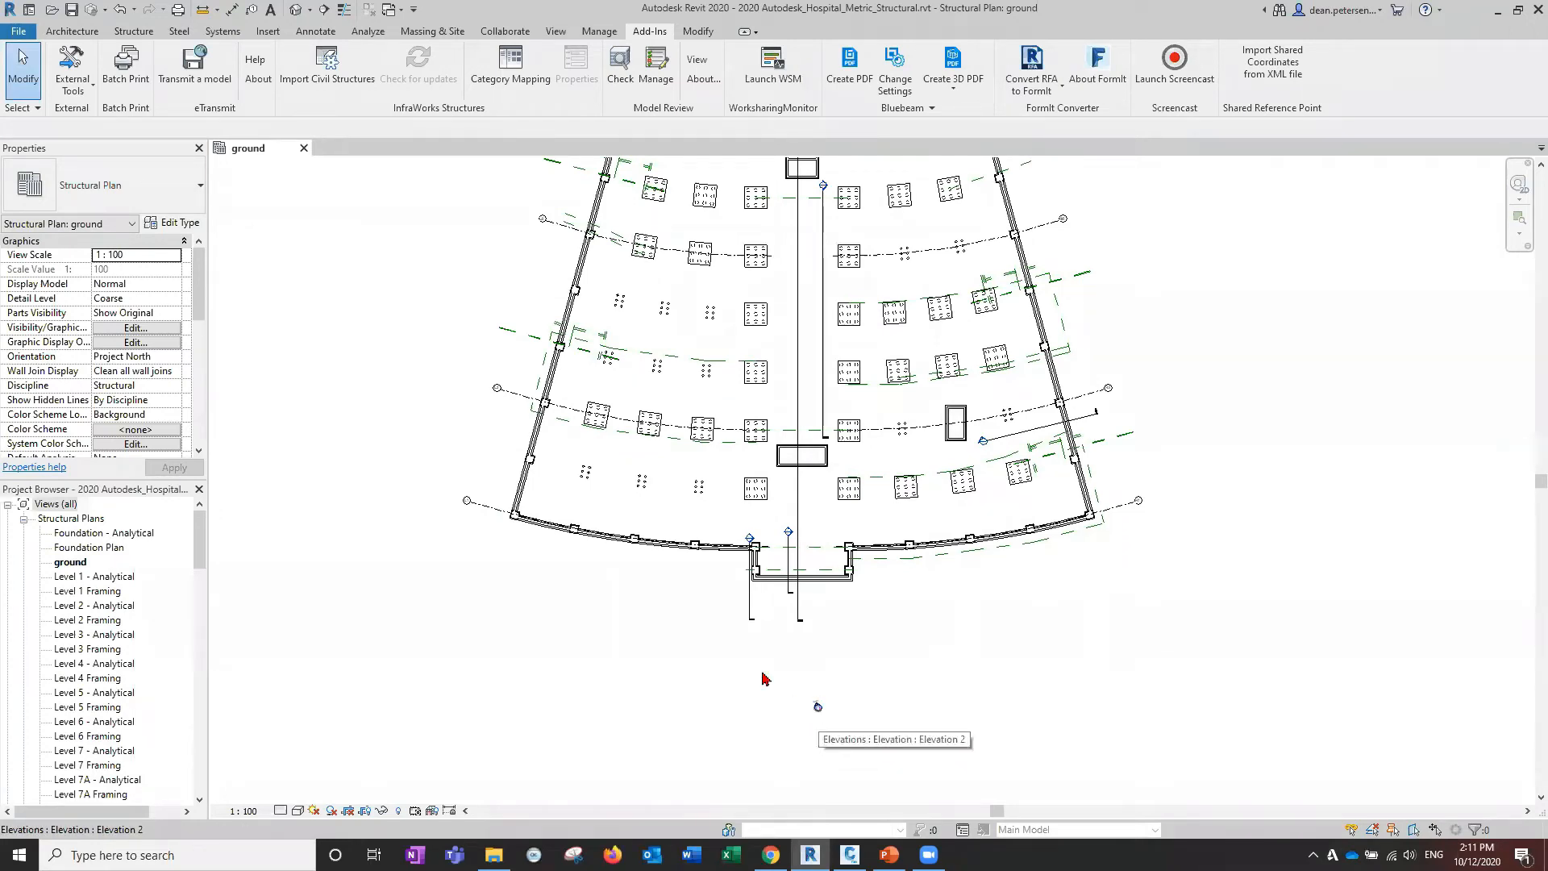
middle_drag(392, 435, 346, 723)
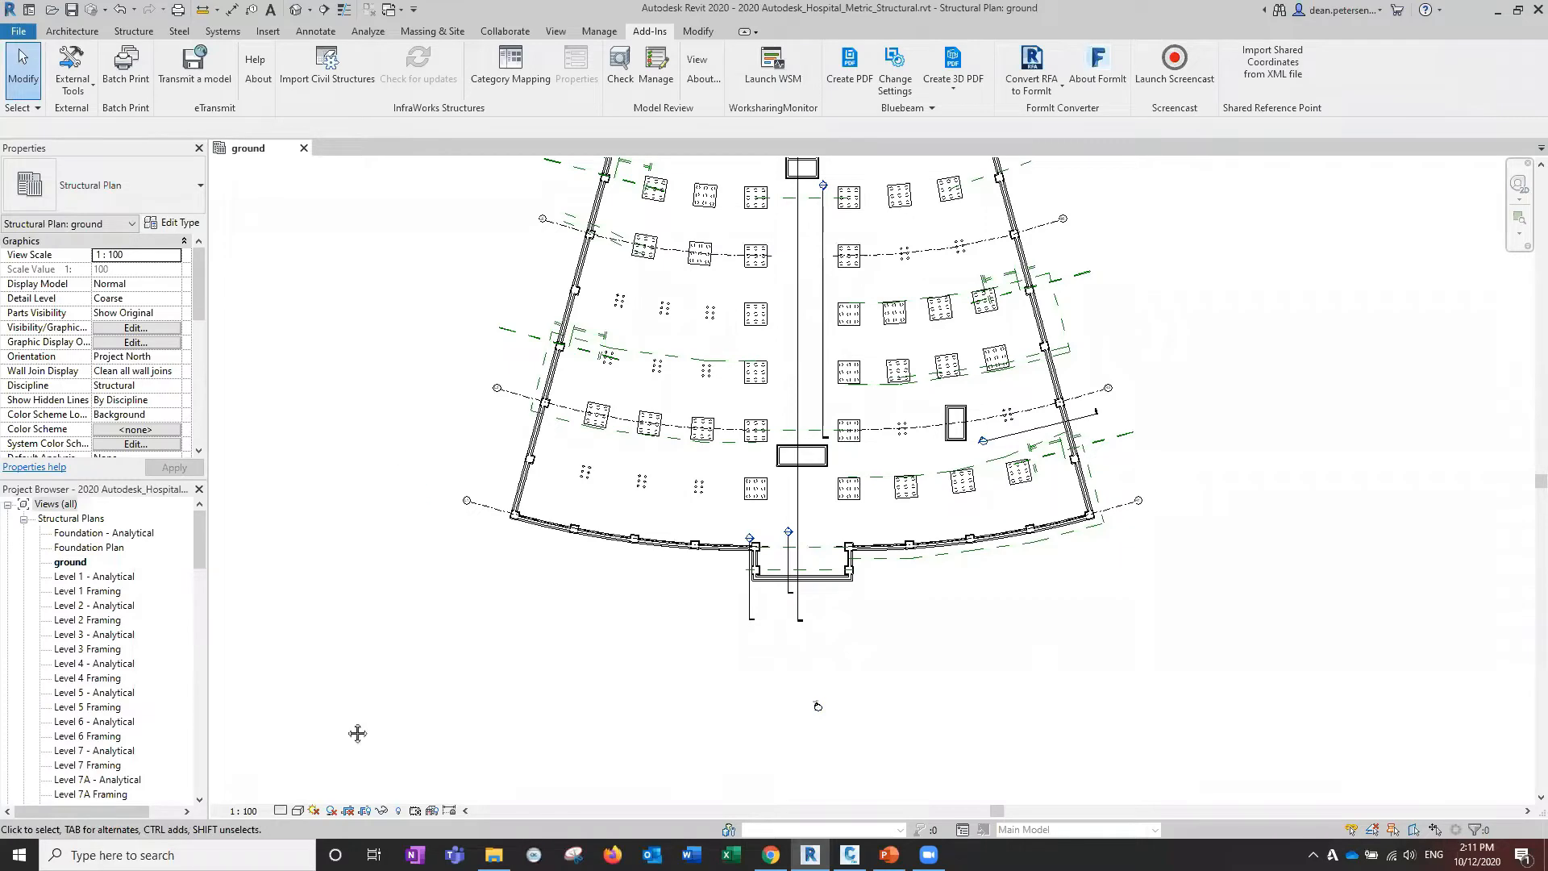
scroll(396, 502, down, 1)
middle_drag(390, 504, 410, 446)
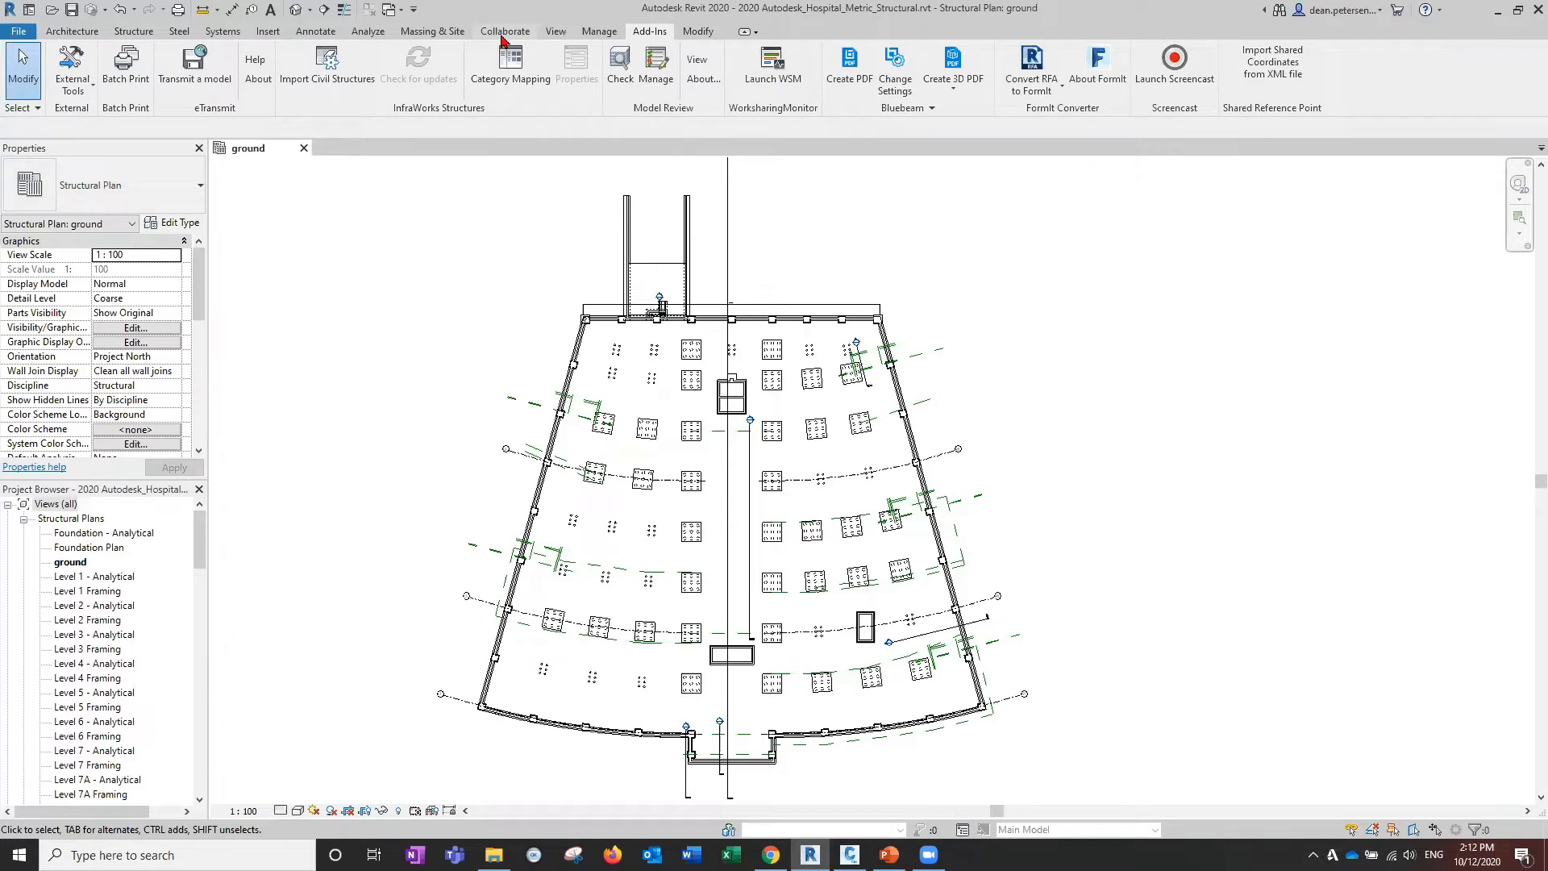
In Location Weather and Site, make the MySharedRefPnt site current and close the dialog.
click(554, 32)
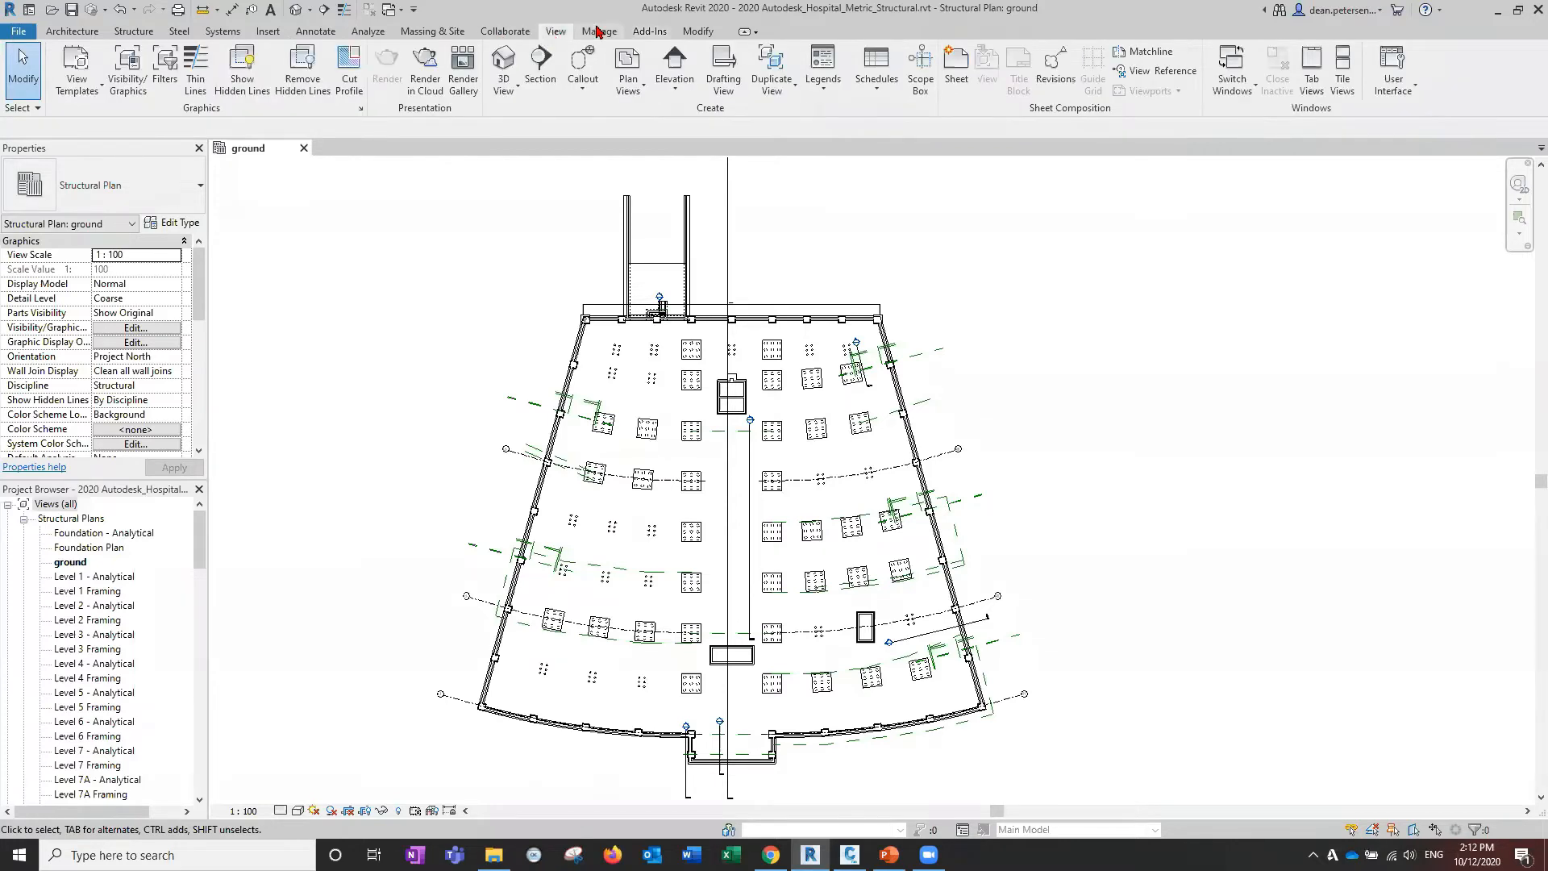
click(600, 32)
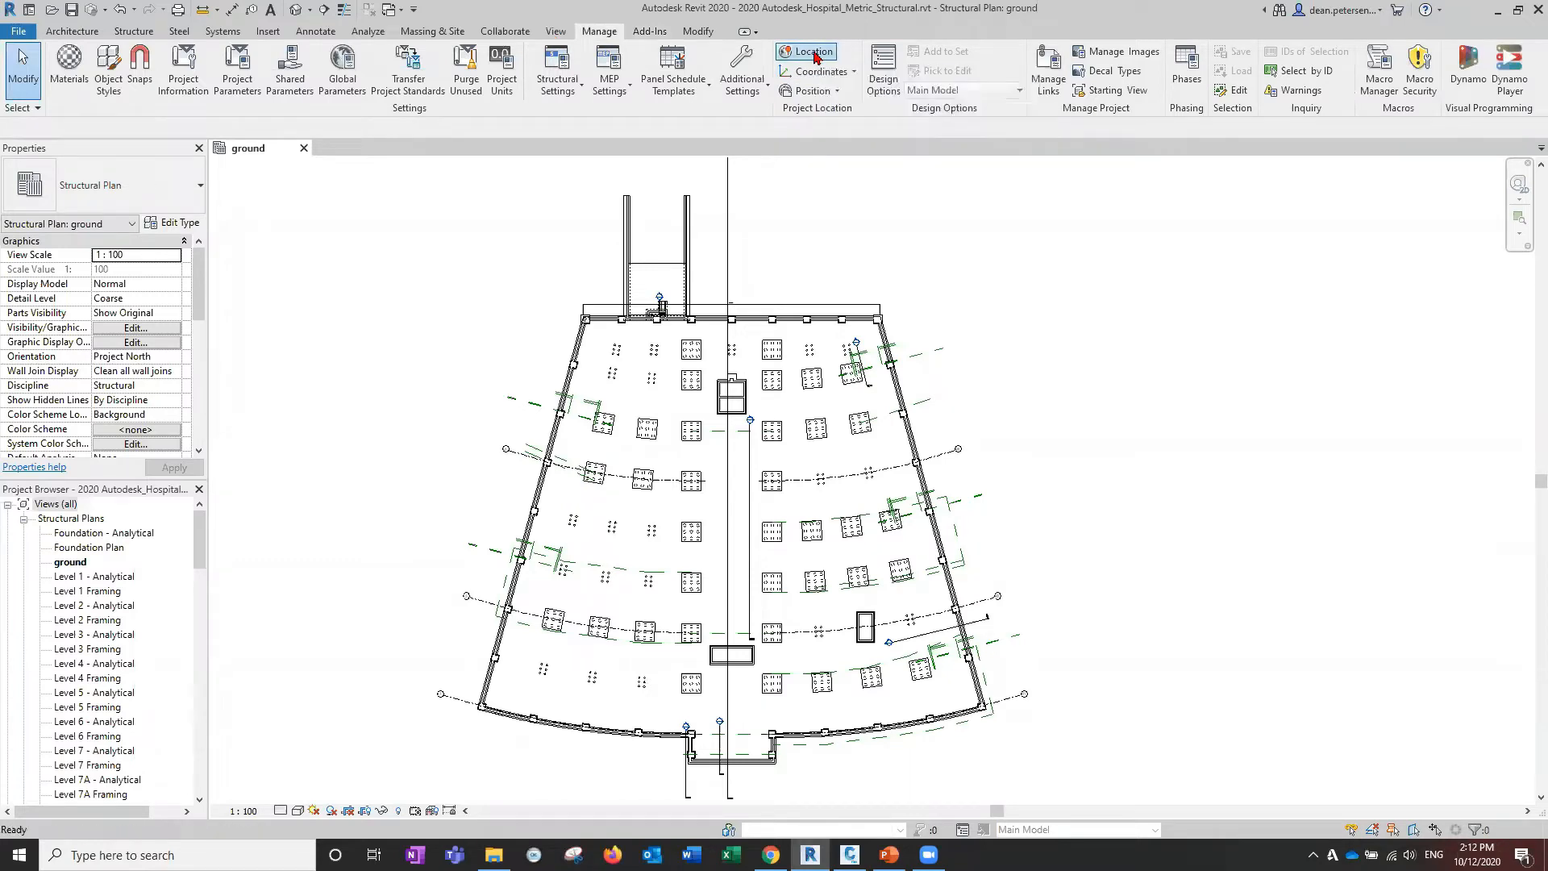
click(813, 52)
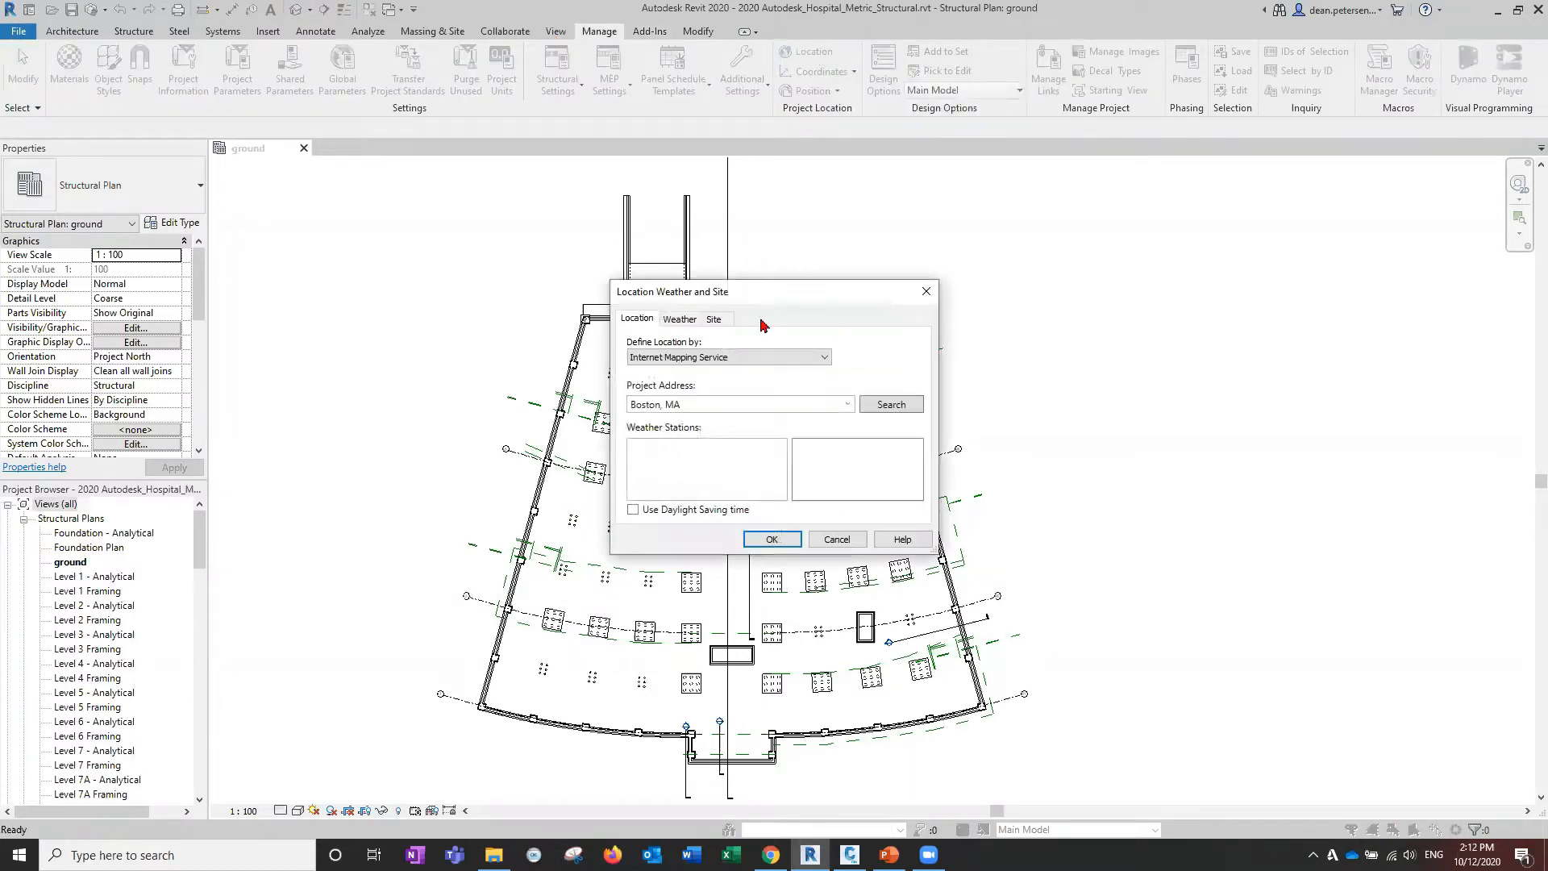
click(722, 324)
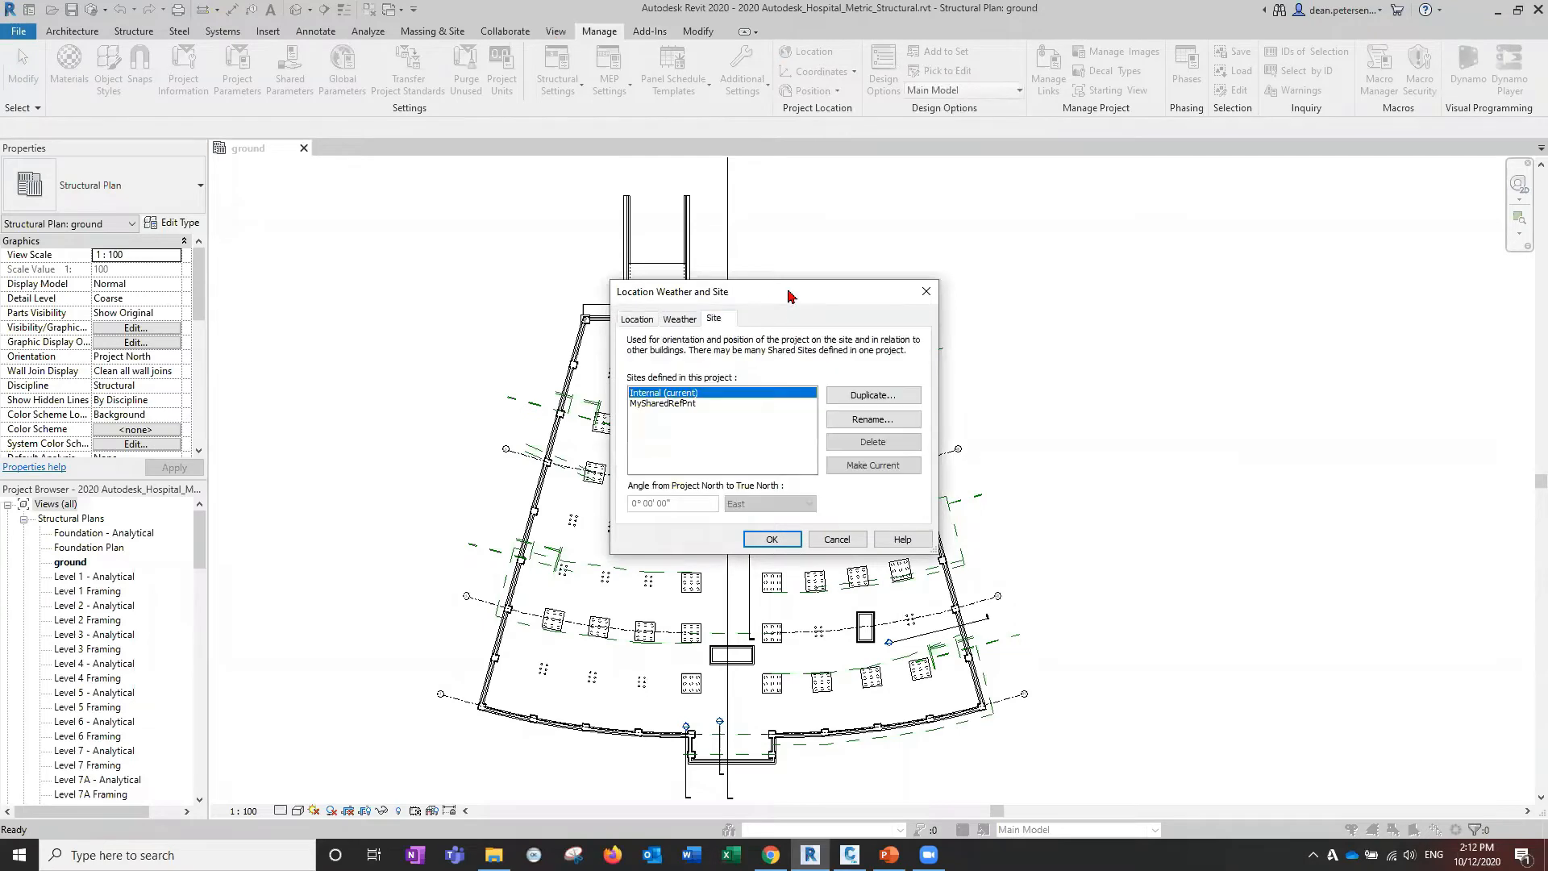
drag(803, 294, 1068, 217)
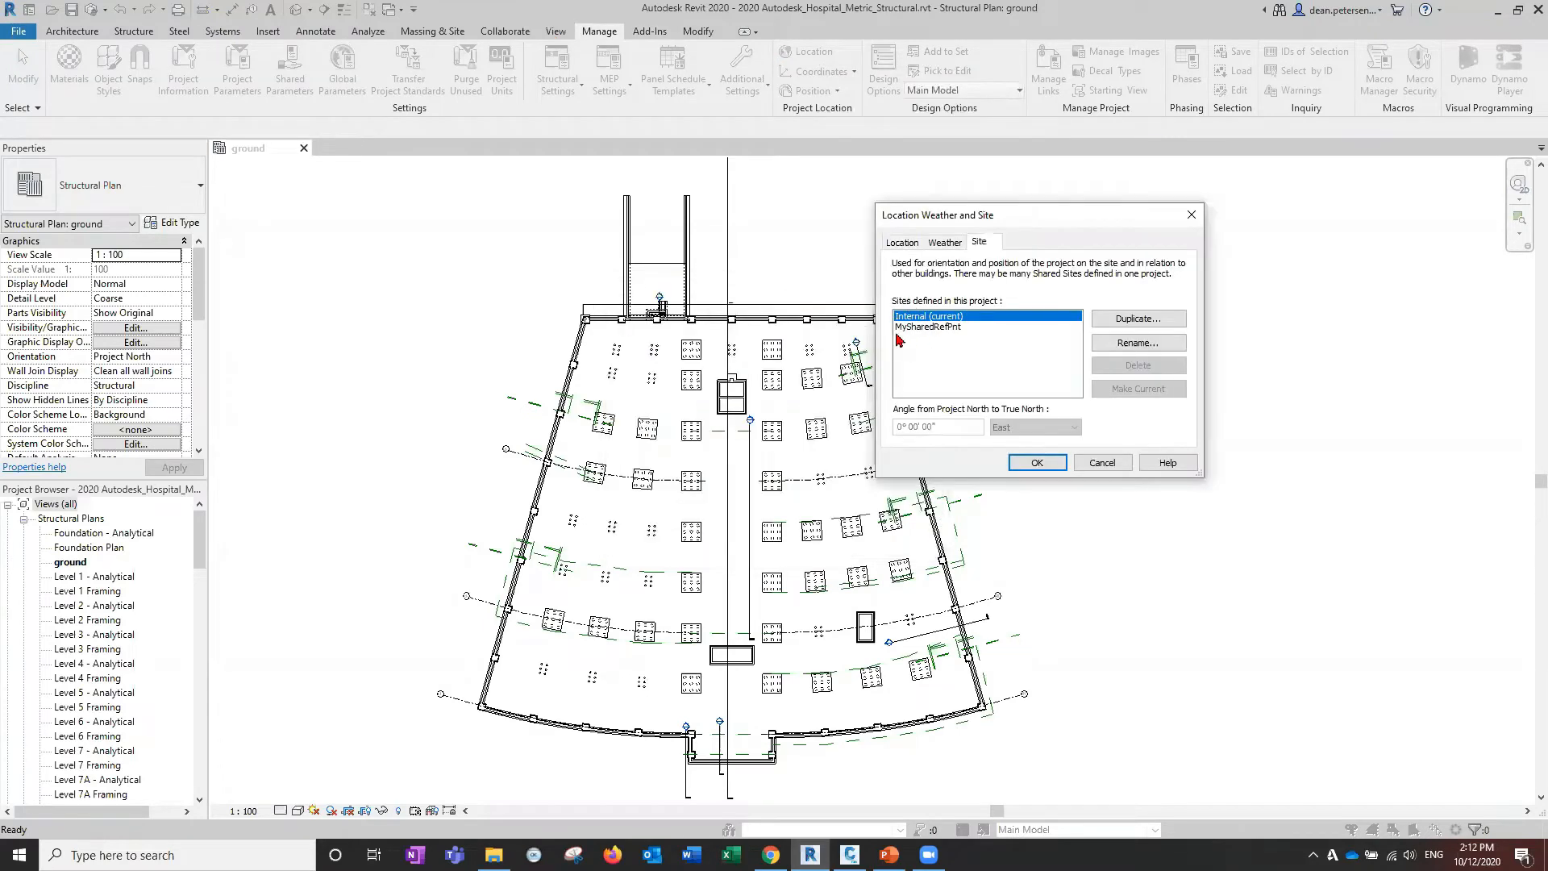
click(936, 329)
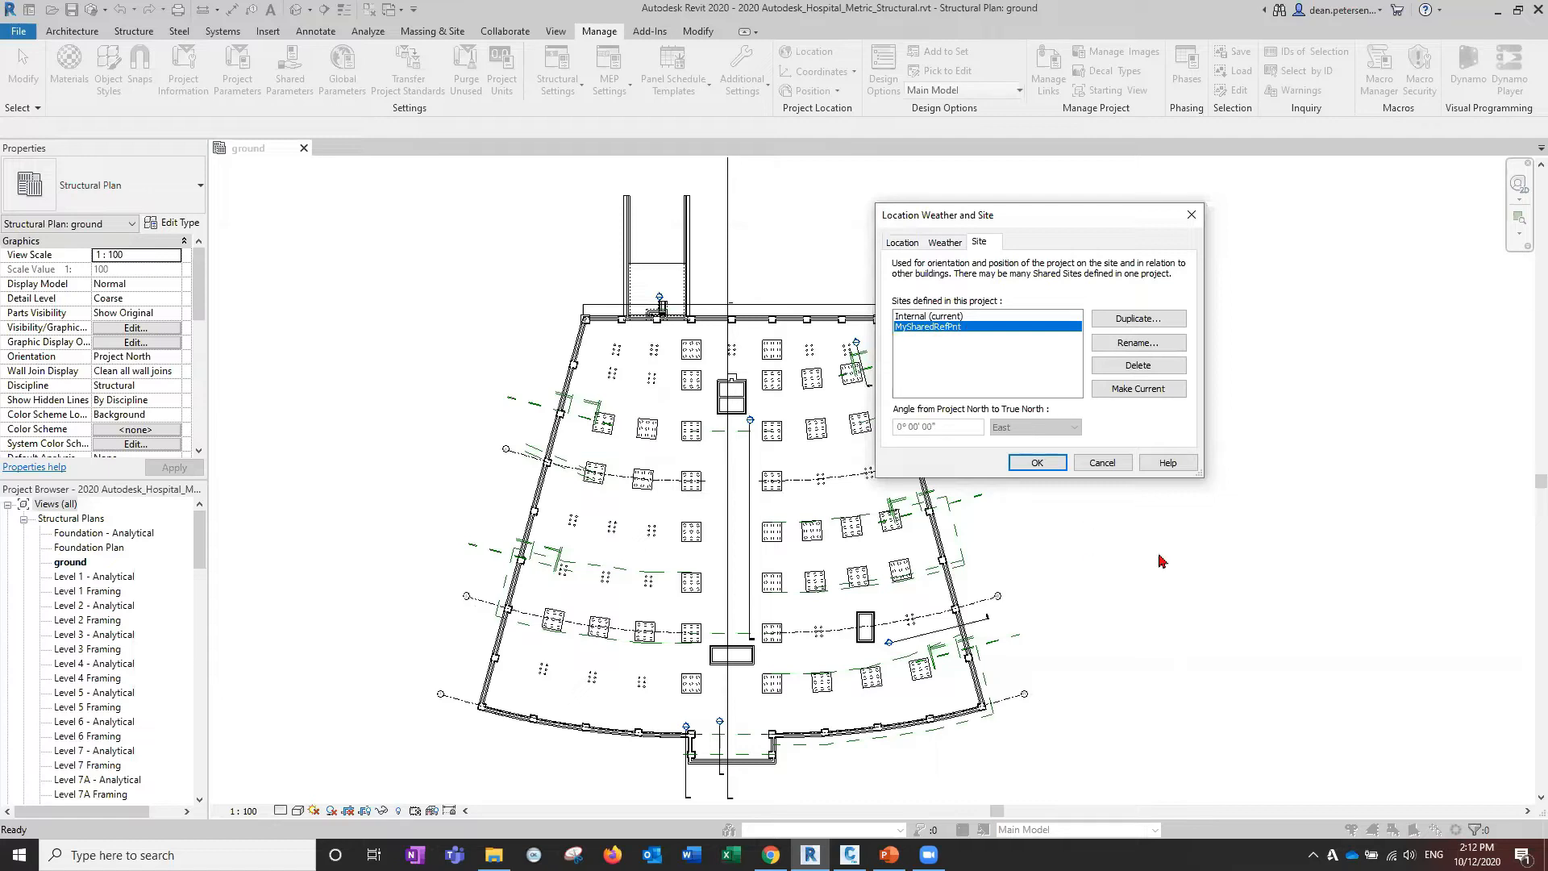
click(1129, 393)
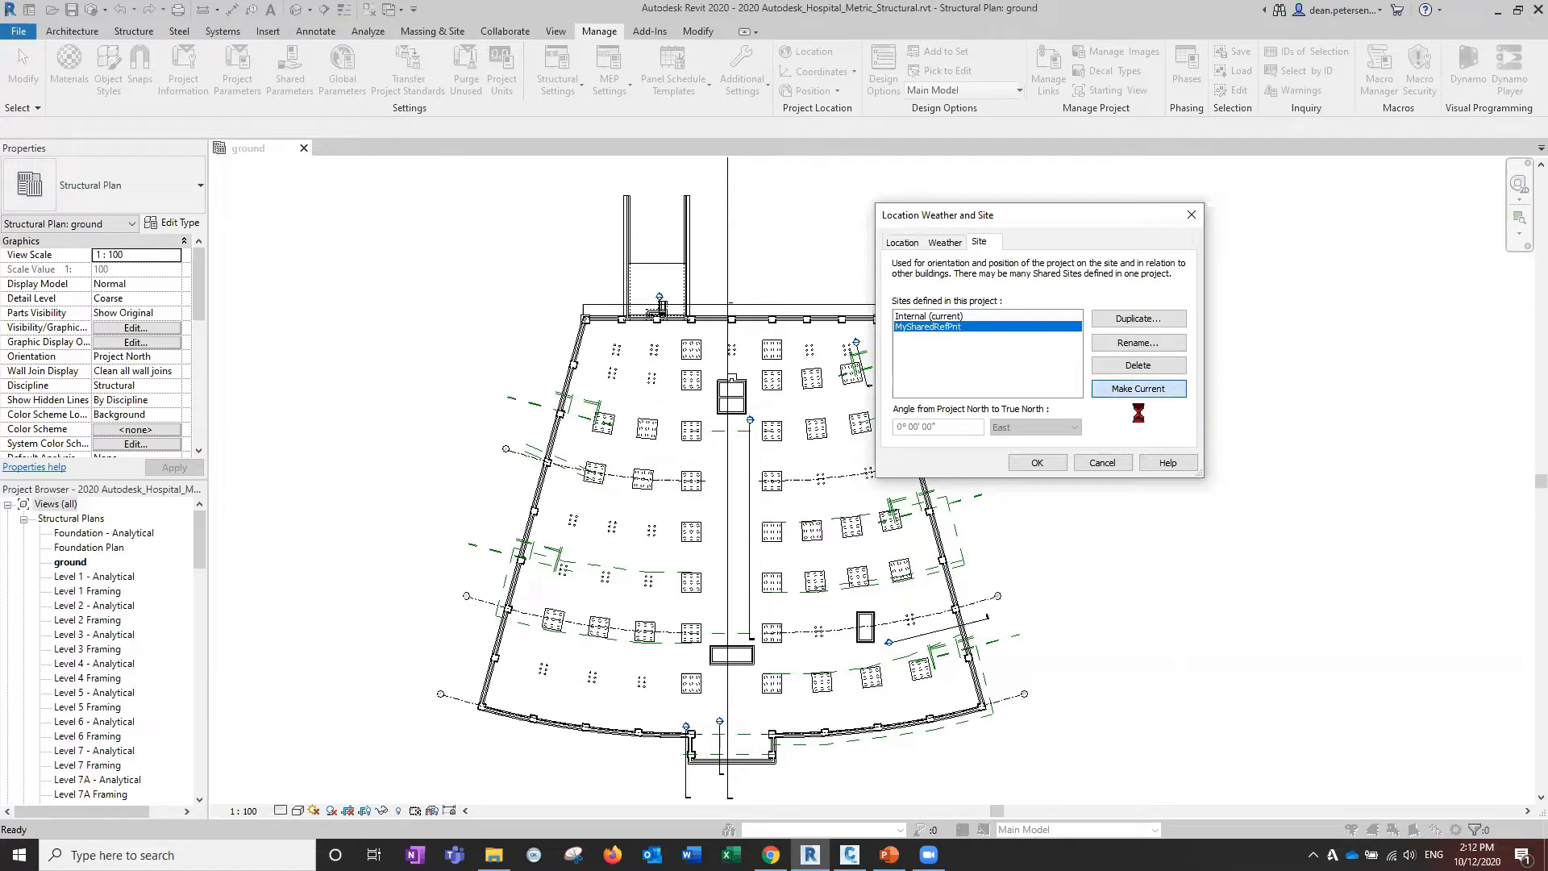
click(1037, 462)
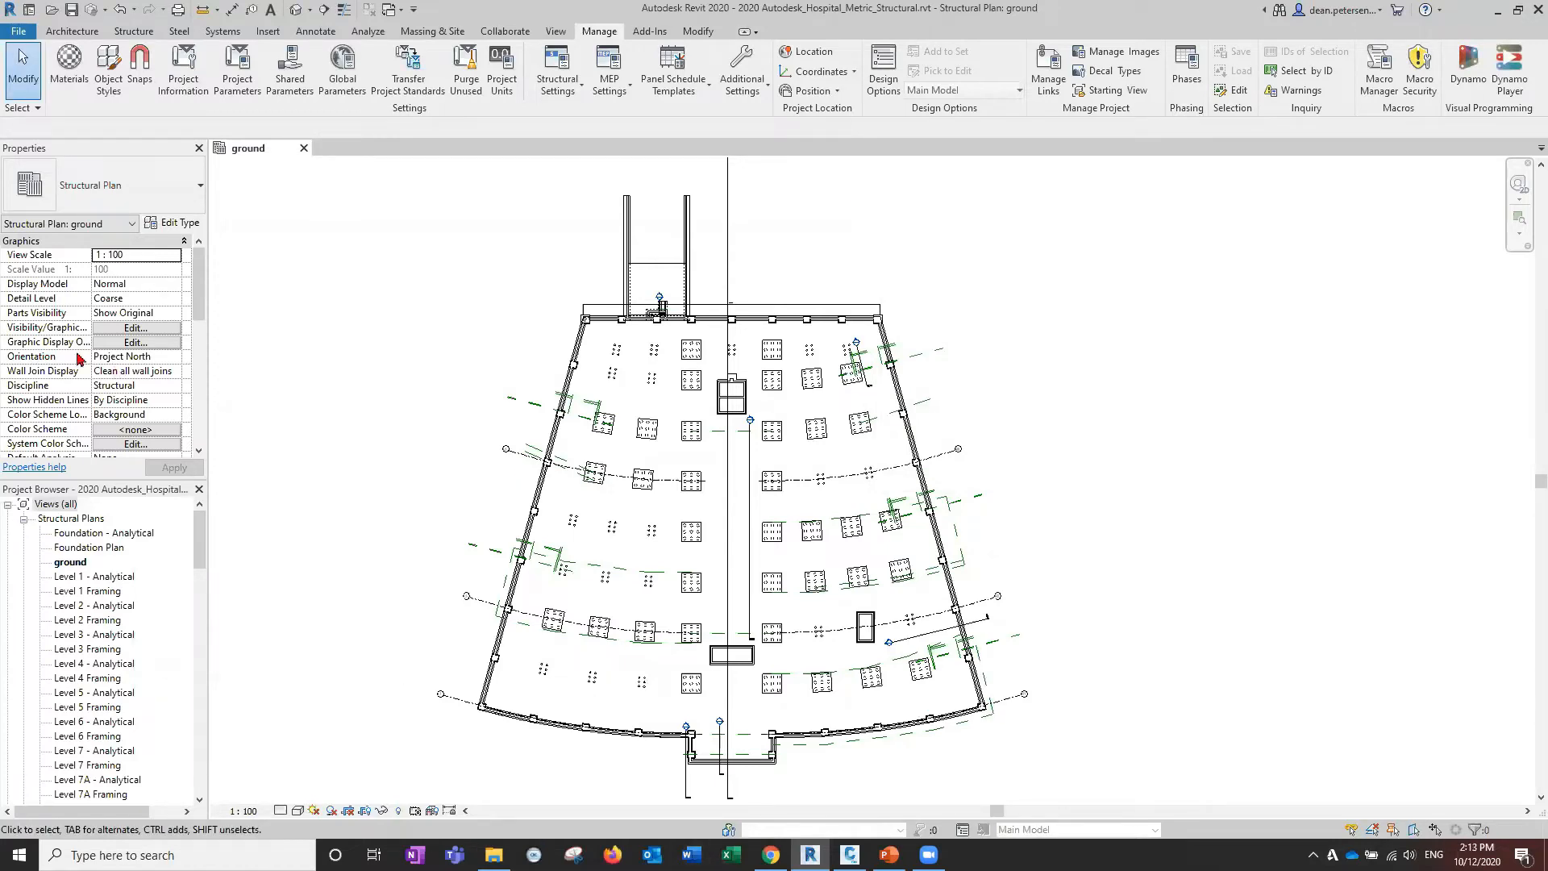
click(122, 358)
Set the plan view's Orientation property to True North and recentre the rotated building.
click(173, 358)
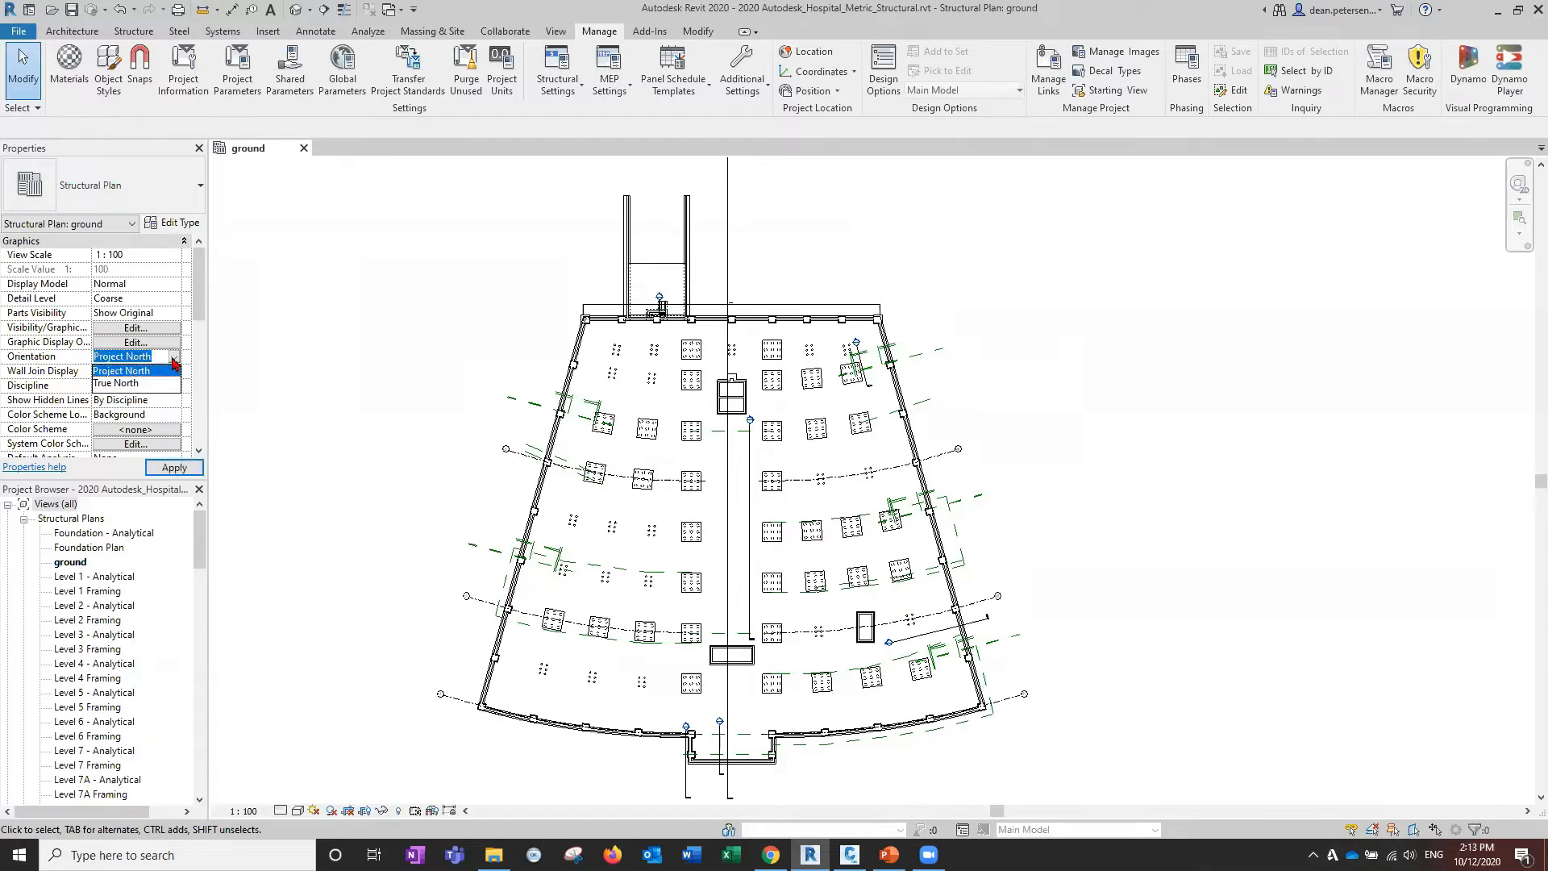
click(123, 384)
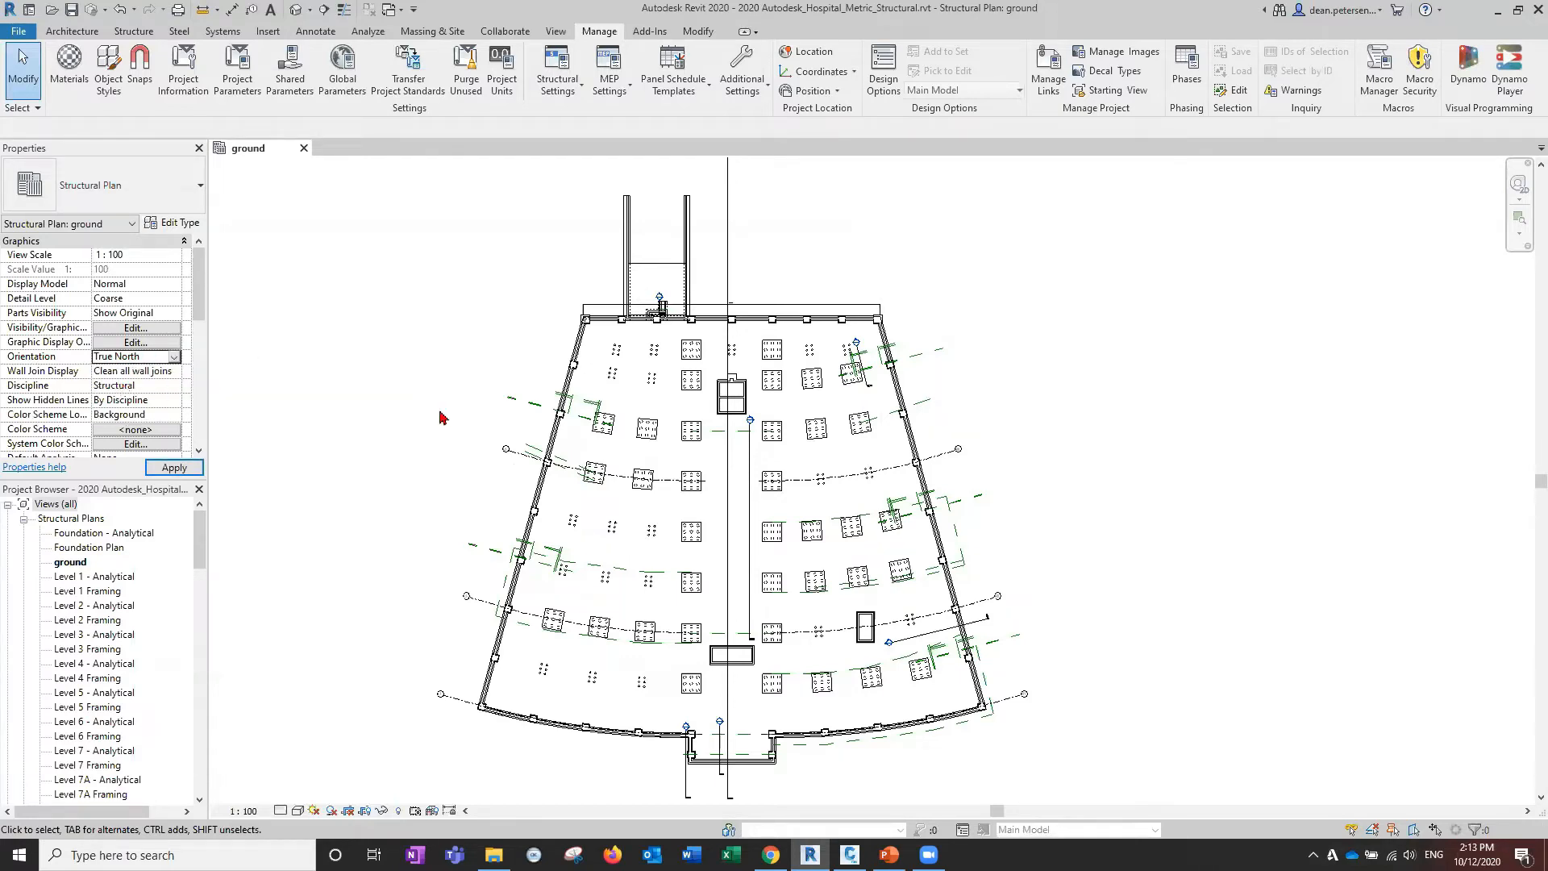
scroll(570, 370, down, 4)
middle_drag(570, 370, 927, 383)
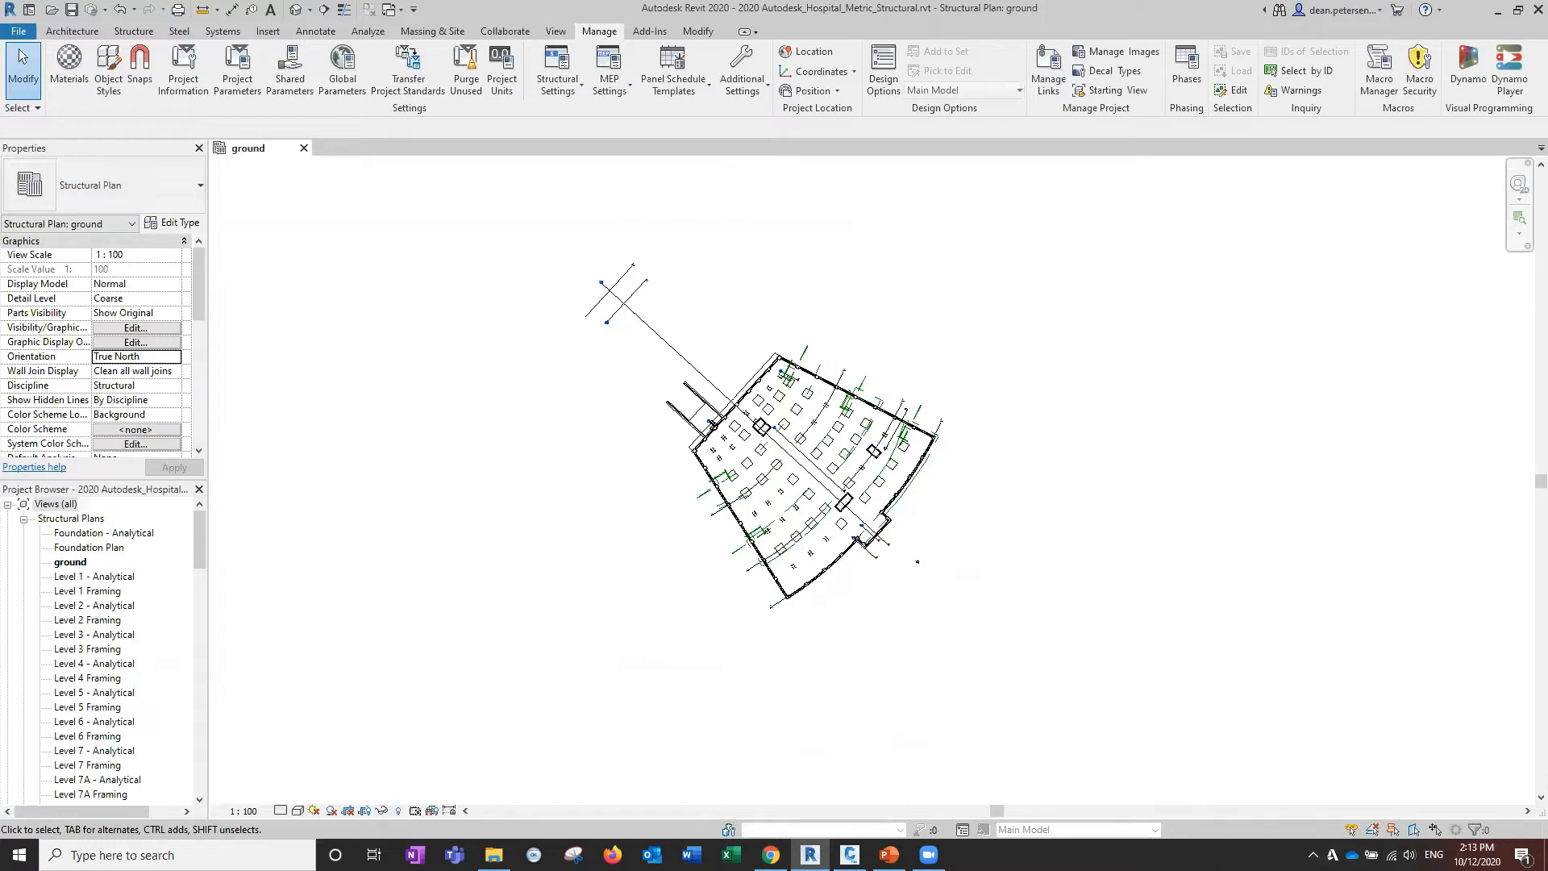
Bring Civil_3D_Drawing.dwg to the front, close Properties with Ctrl+1, and zoom out over the platform.
mouse_move(849, 855)
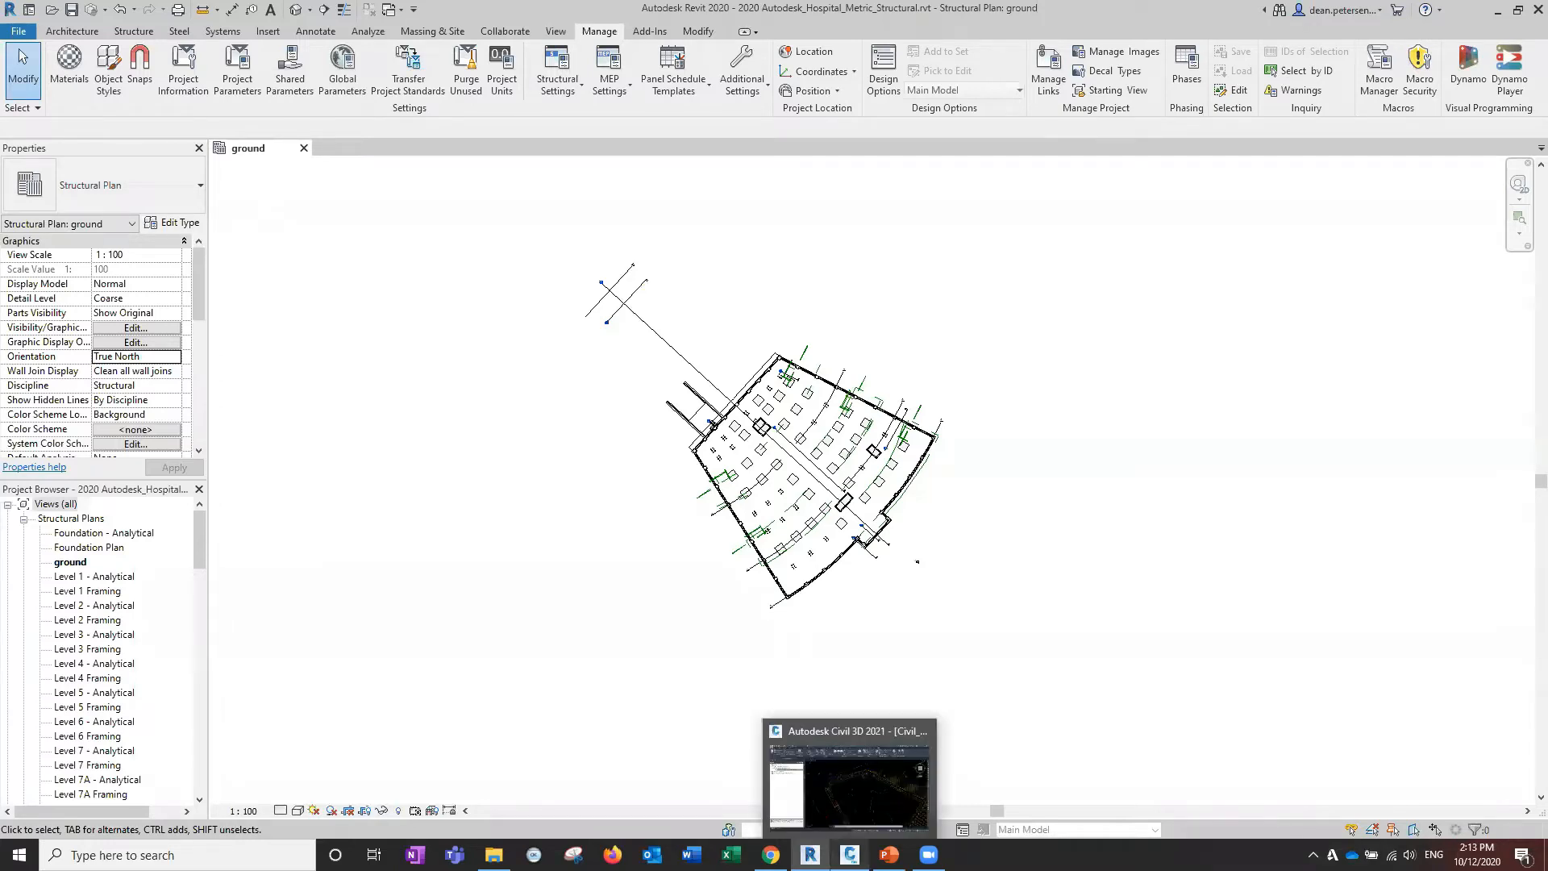
click(848, 786)
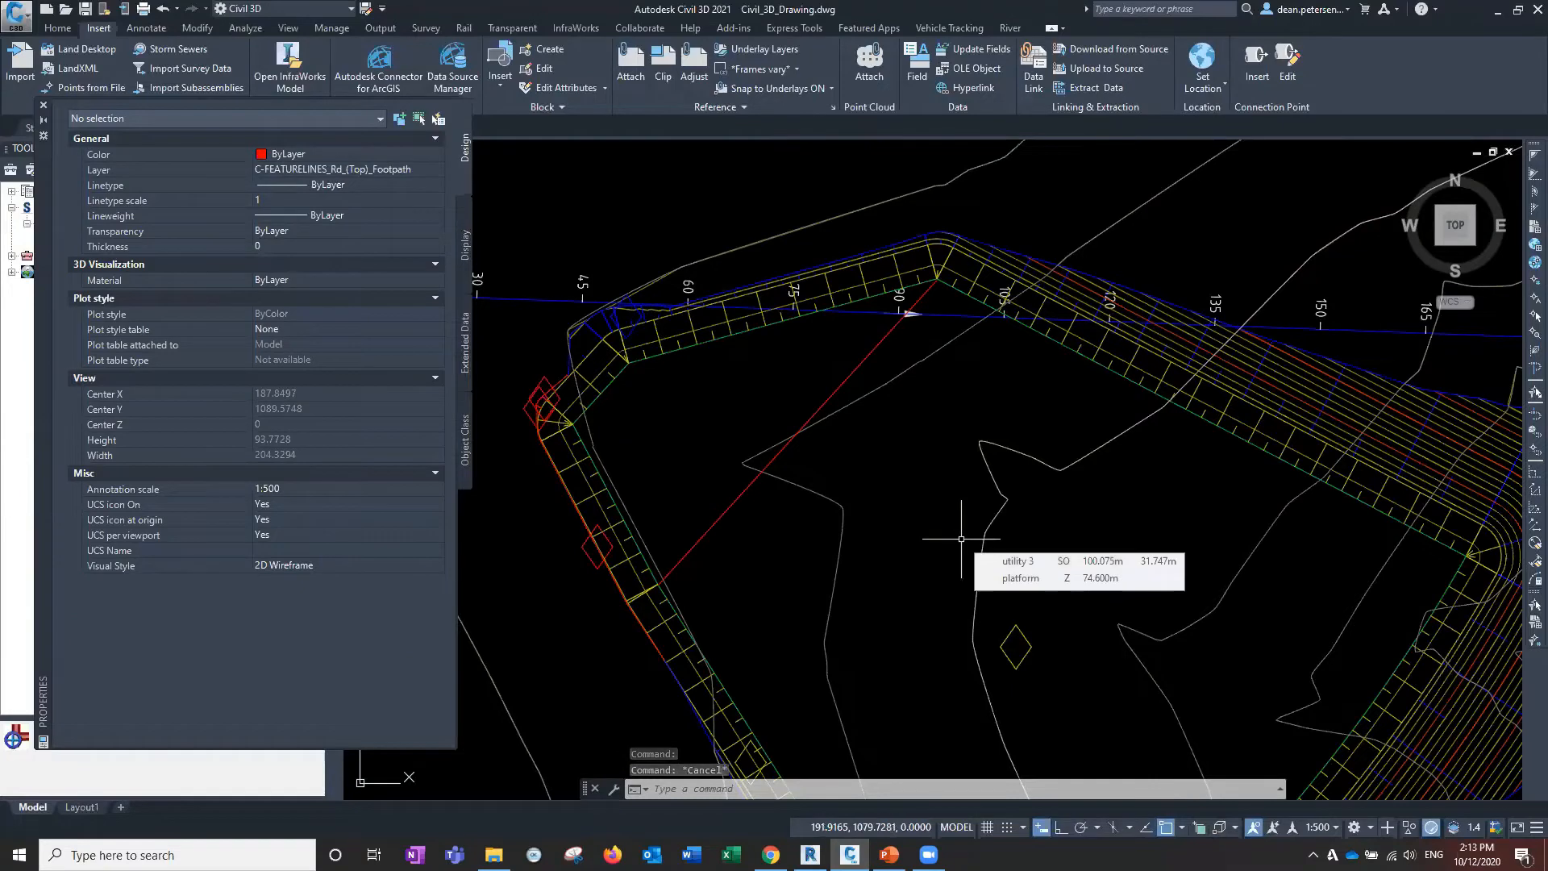
key(ctrl+1)
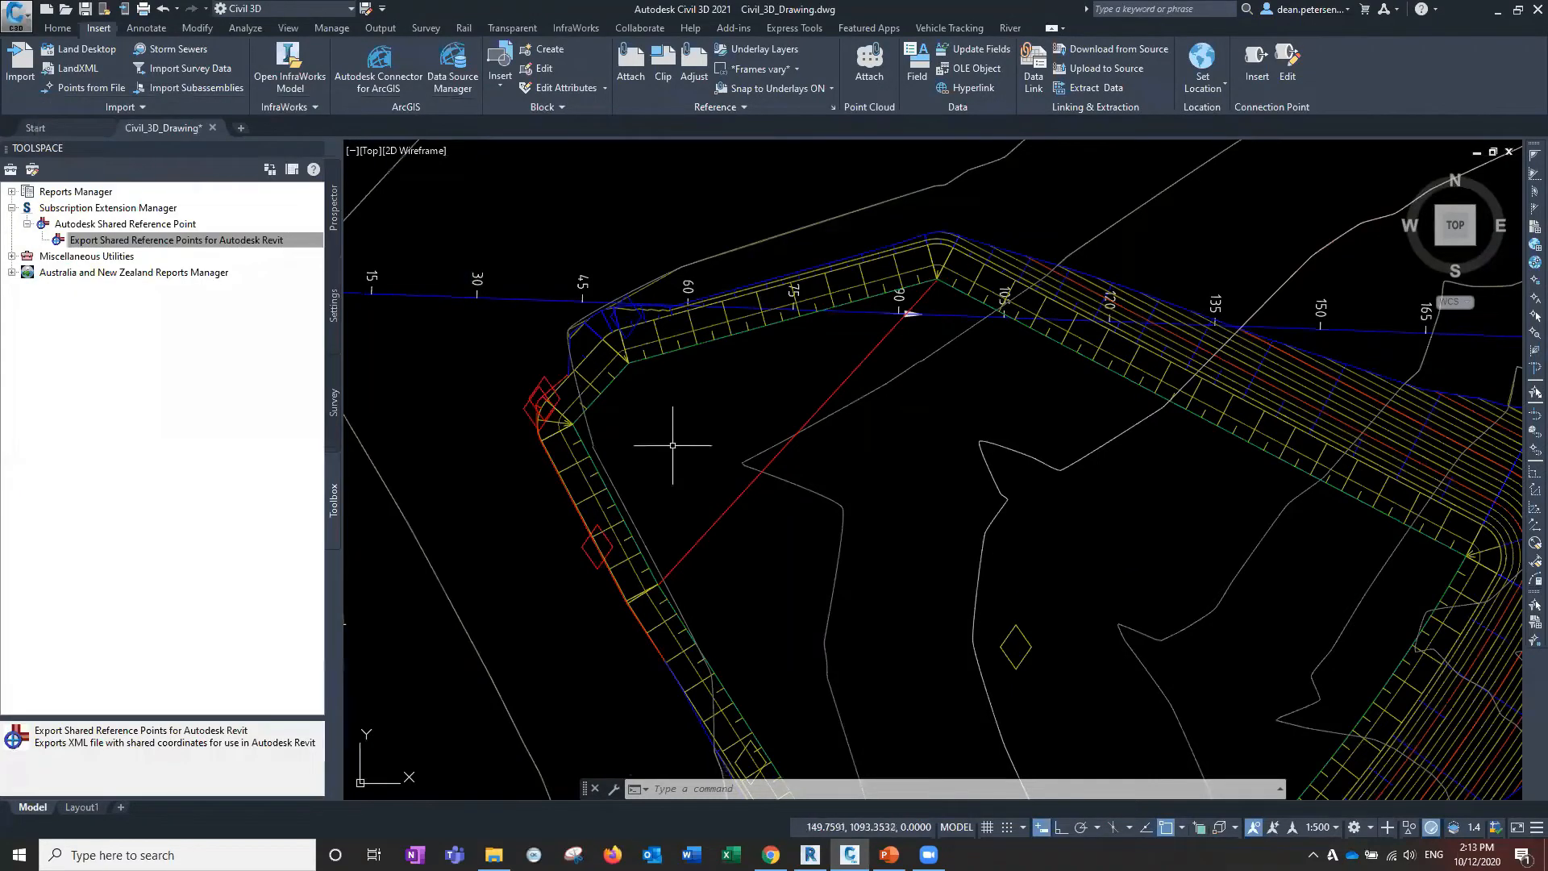
scroll(720, 465, down, 4)
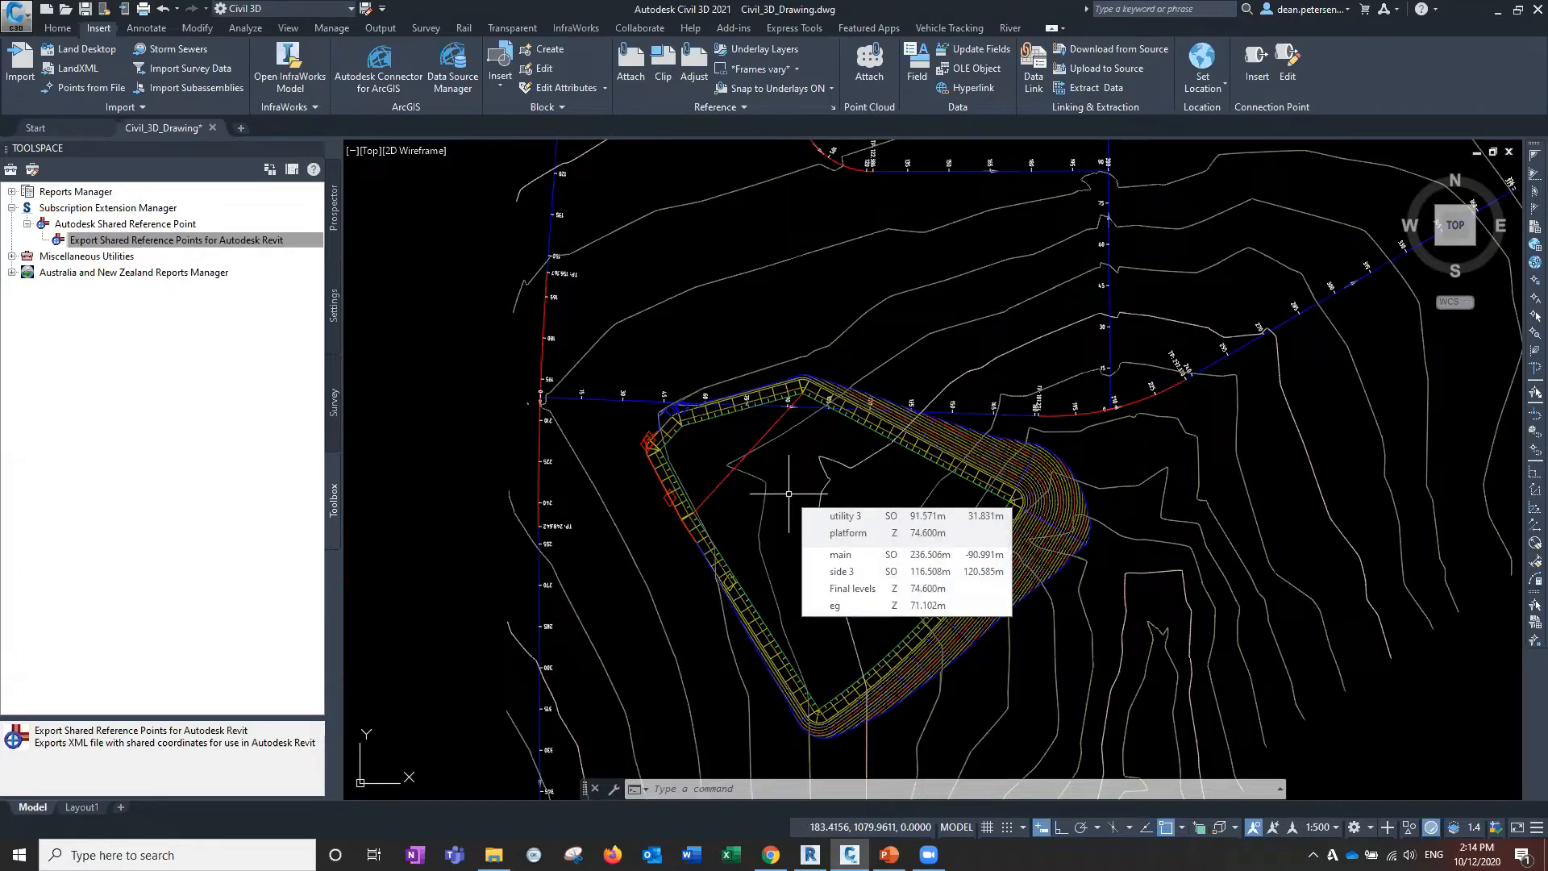
mouse_move(786, 493)
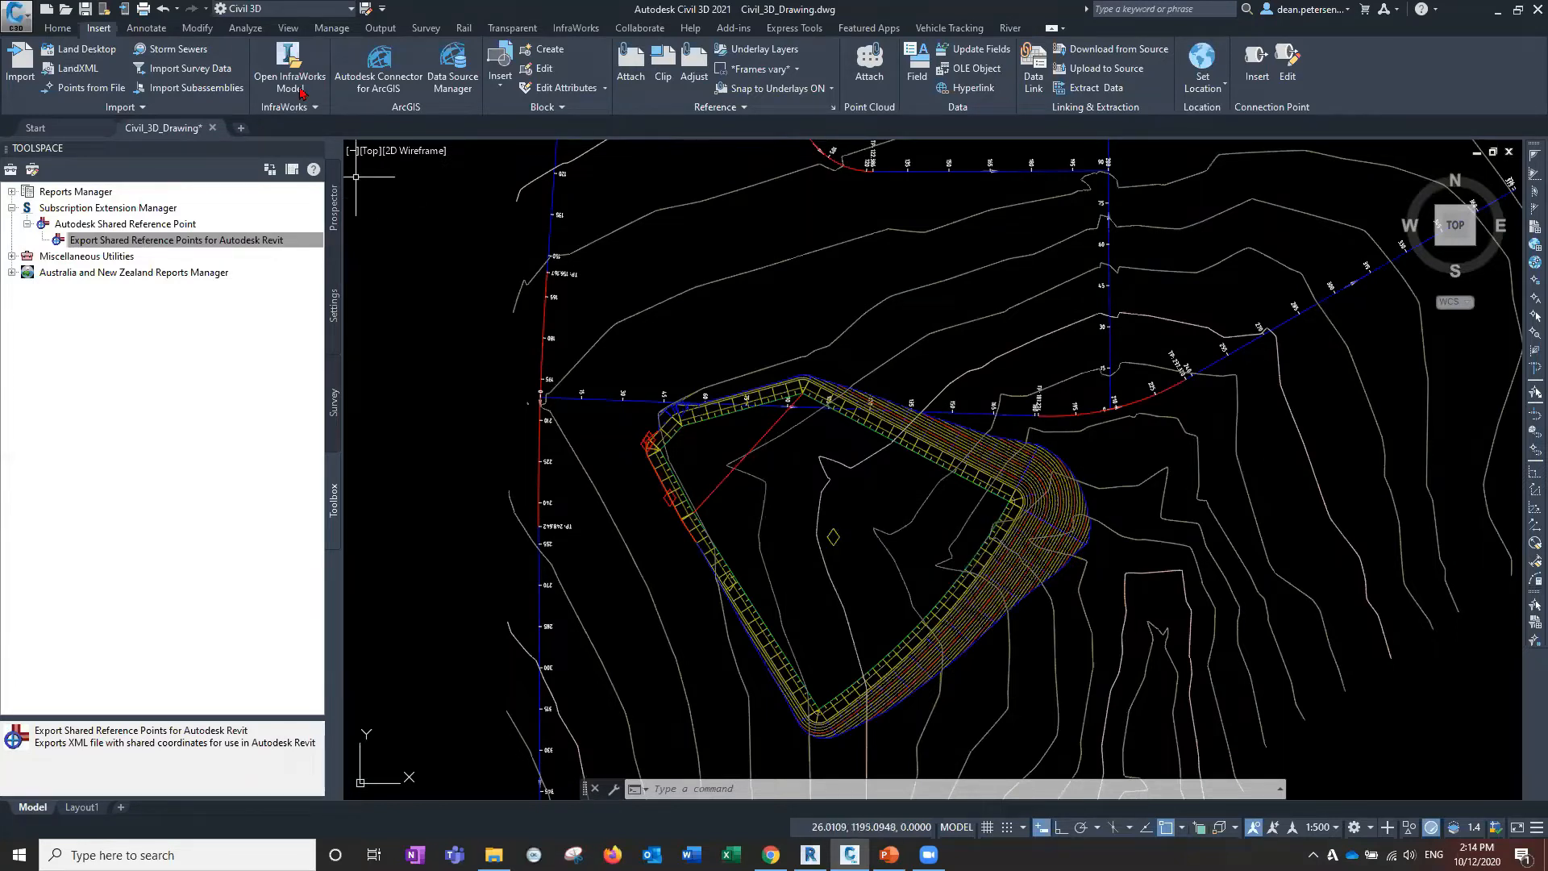
click(632, 31)
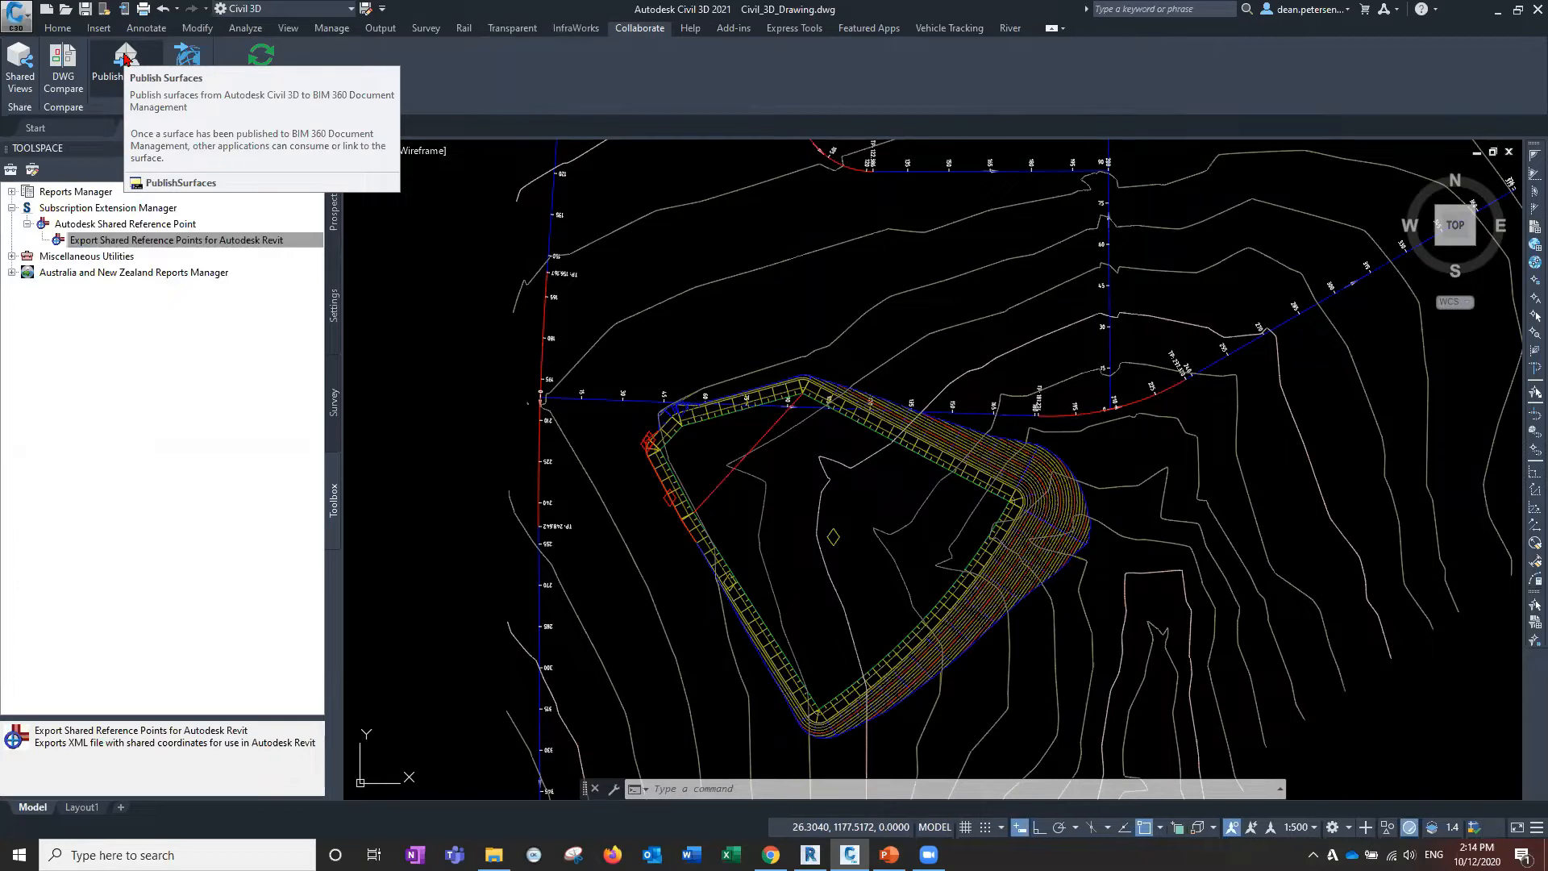
In Publish Surfaces, deselect all surfaces, tick only Final levels, and browse for the output file.
click(126, 58)
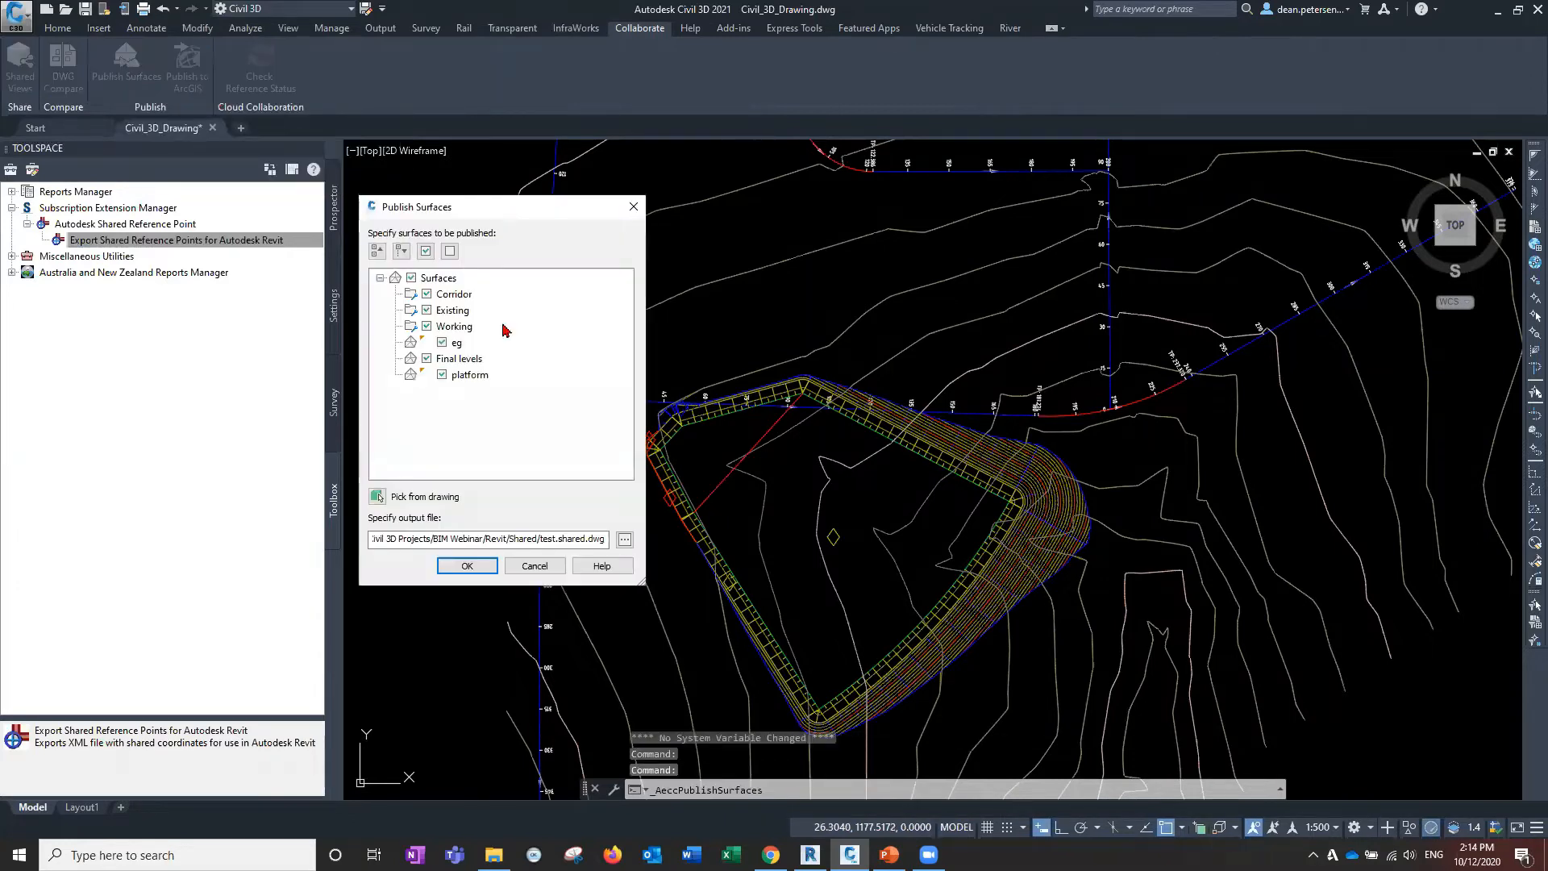
click(450, 251)
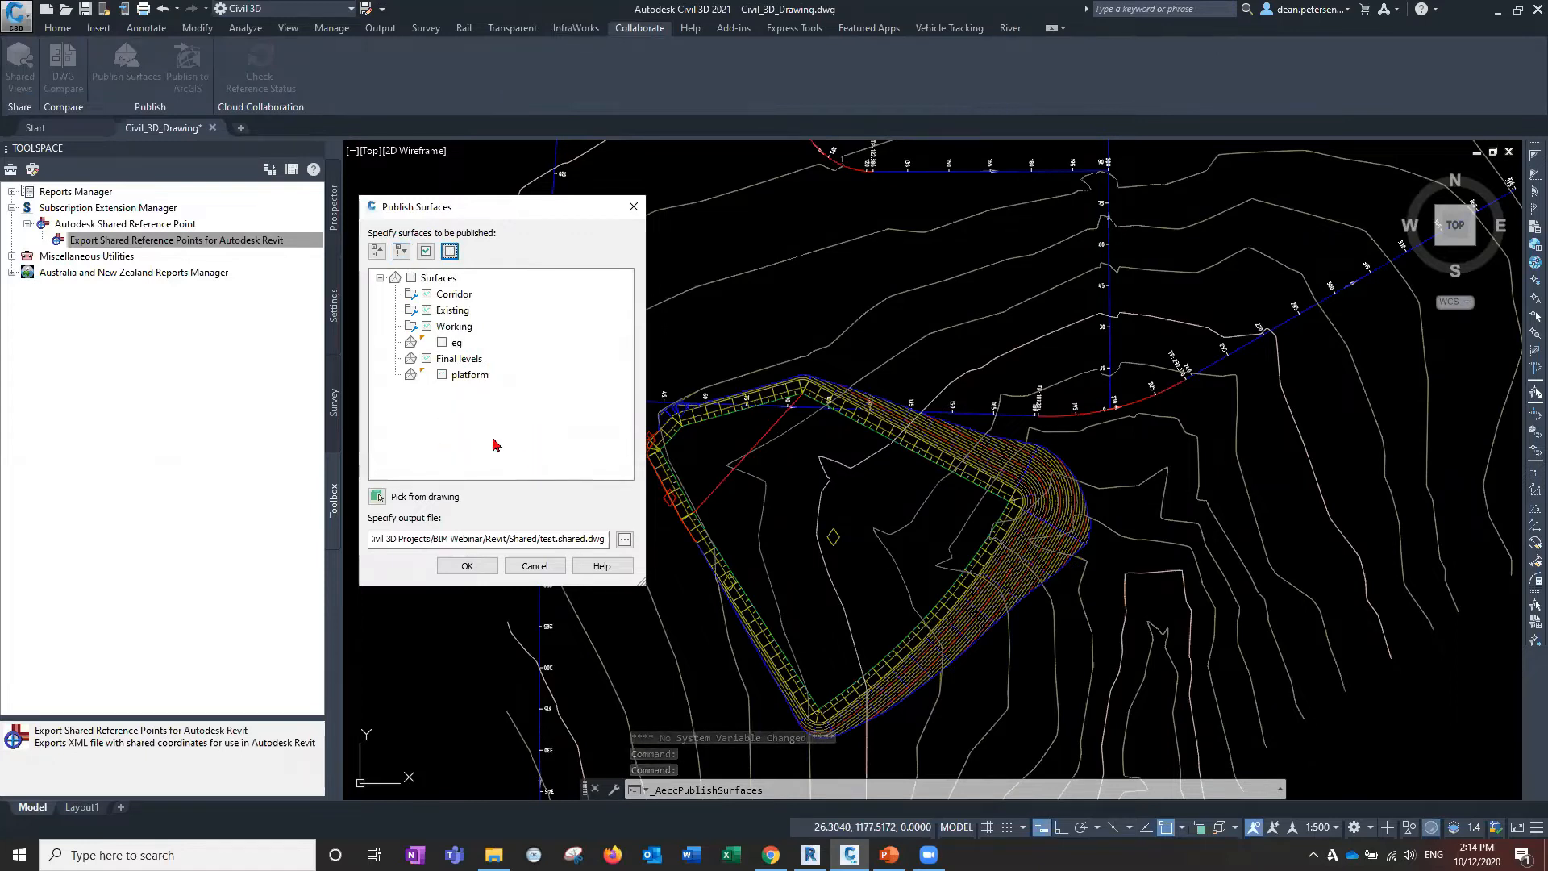
click(427, 359)
click(428, 360)
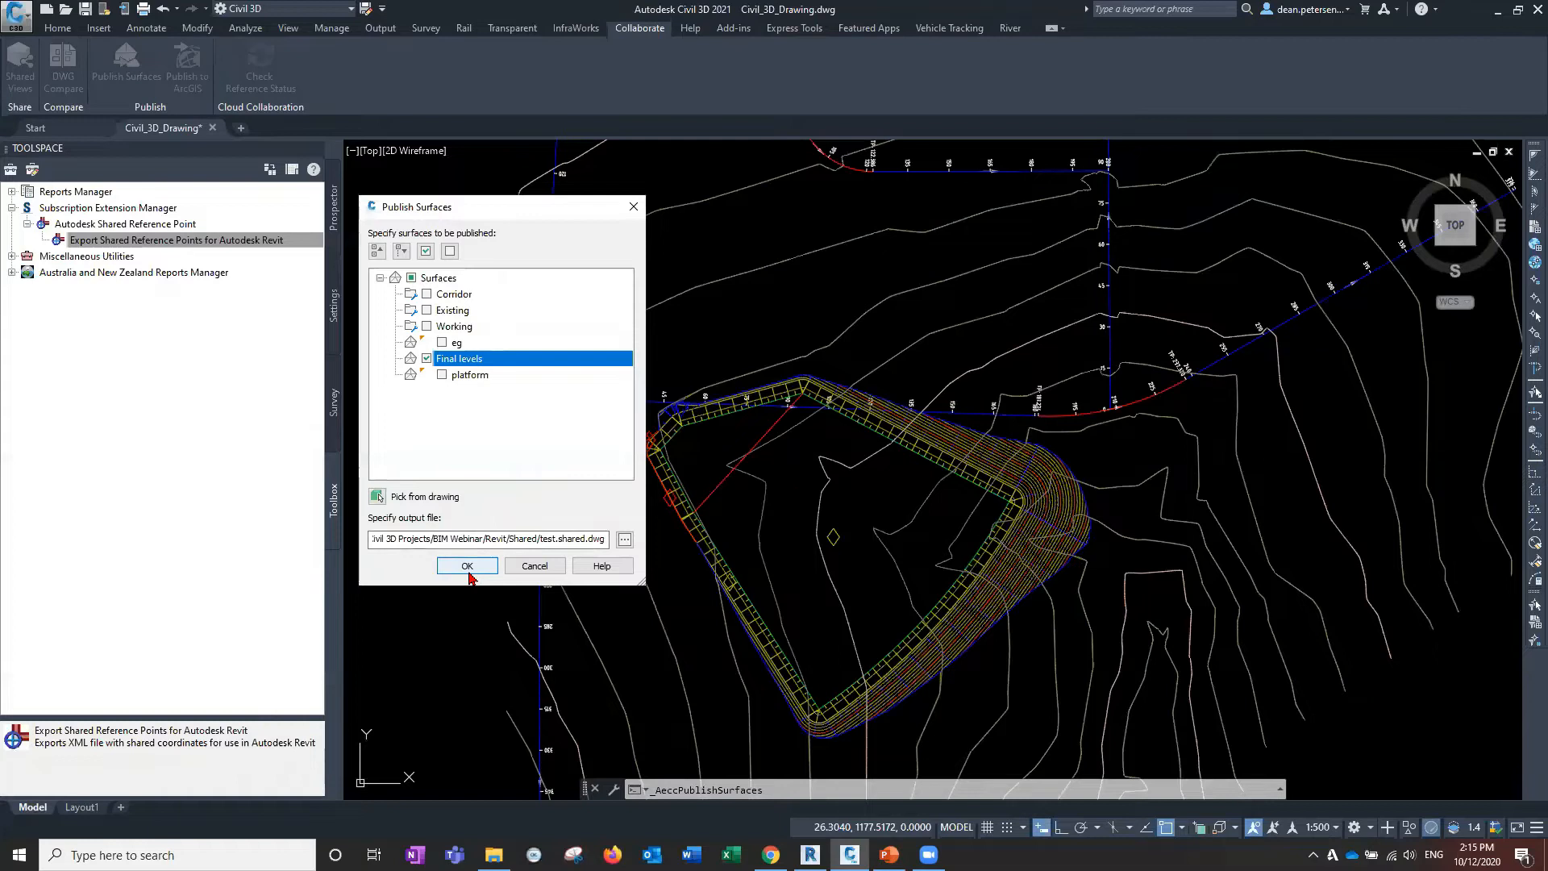
click(625, 540)
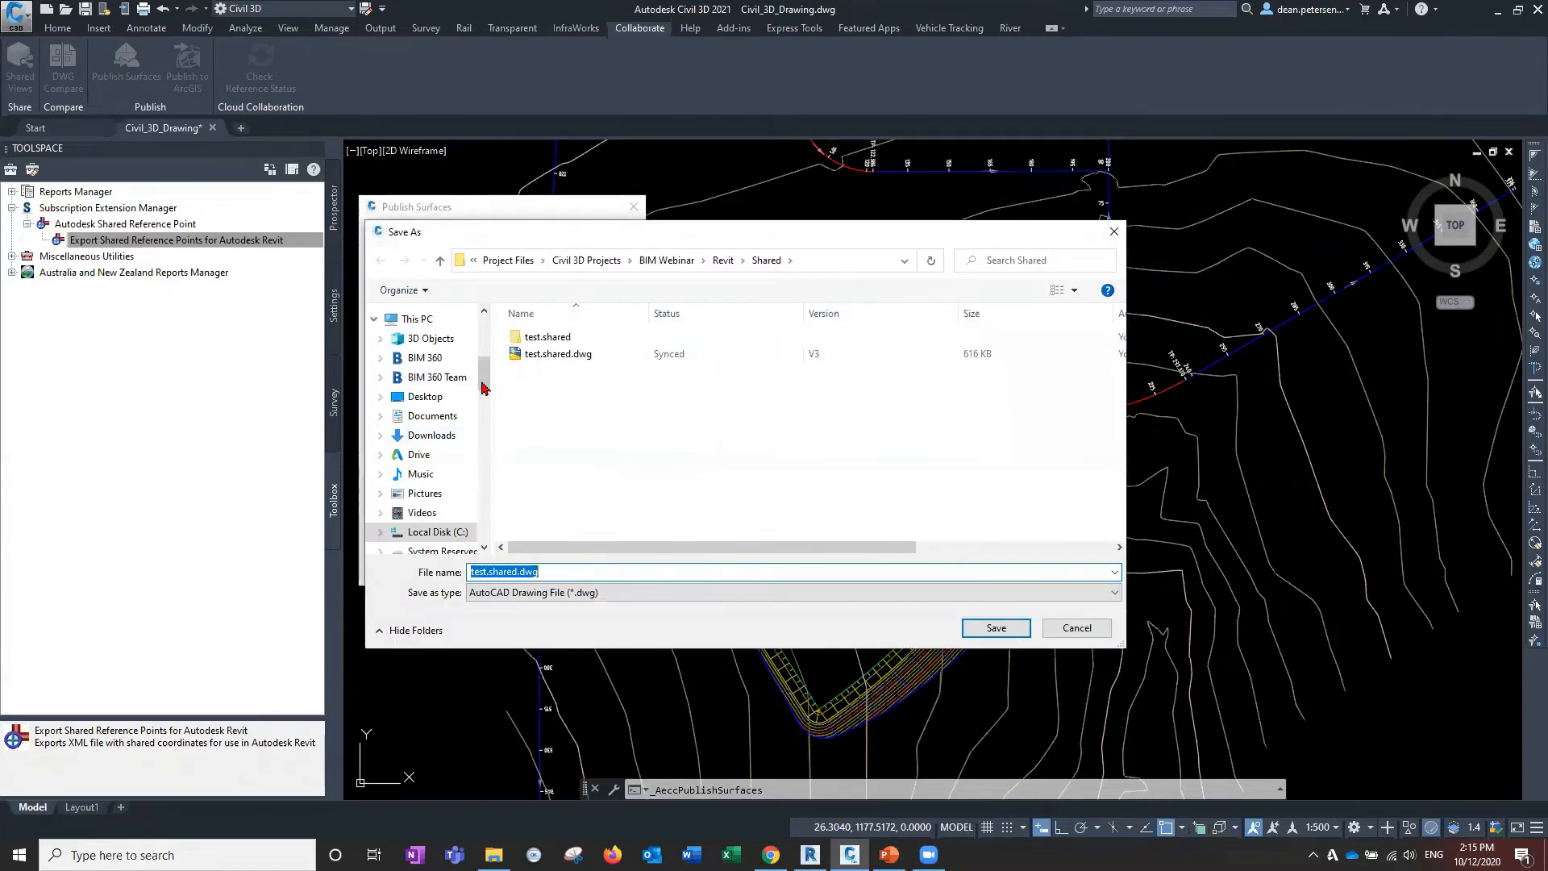
Check the Save As path and go up from Shared to the BIM Webinar Revit folder.
scroll(484, 381, down, 1)
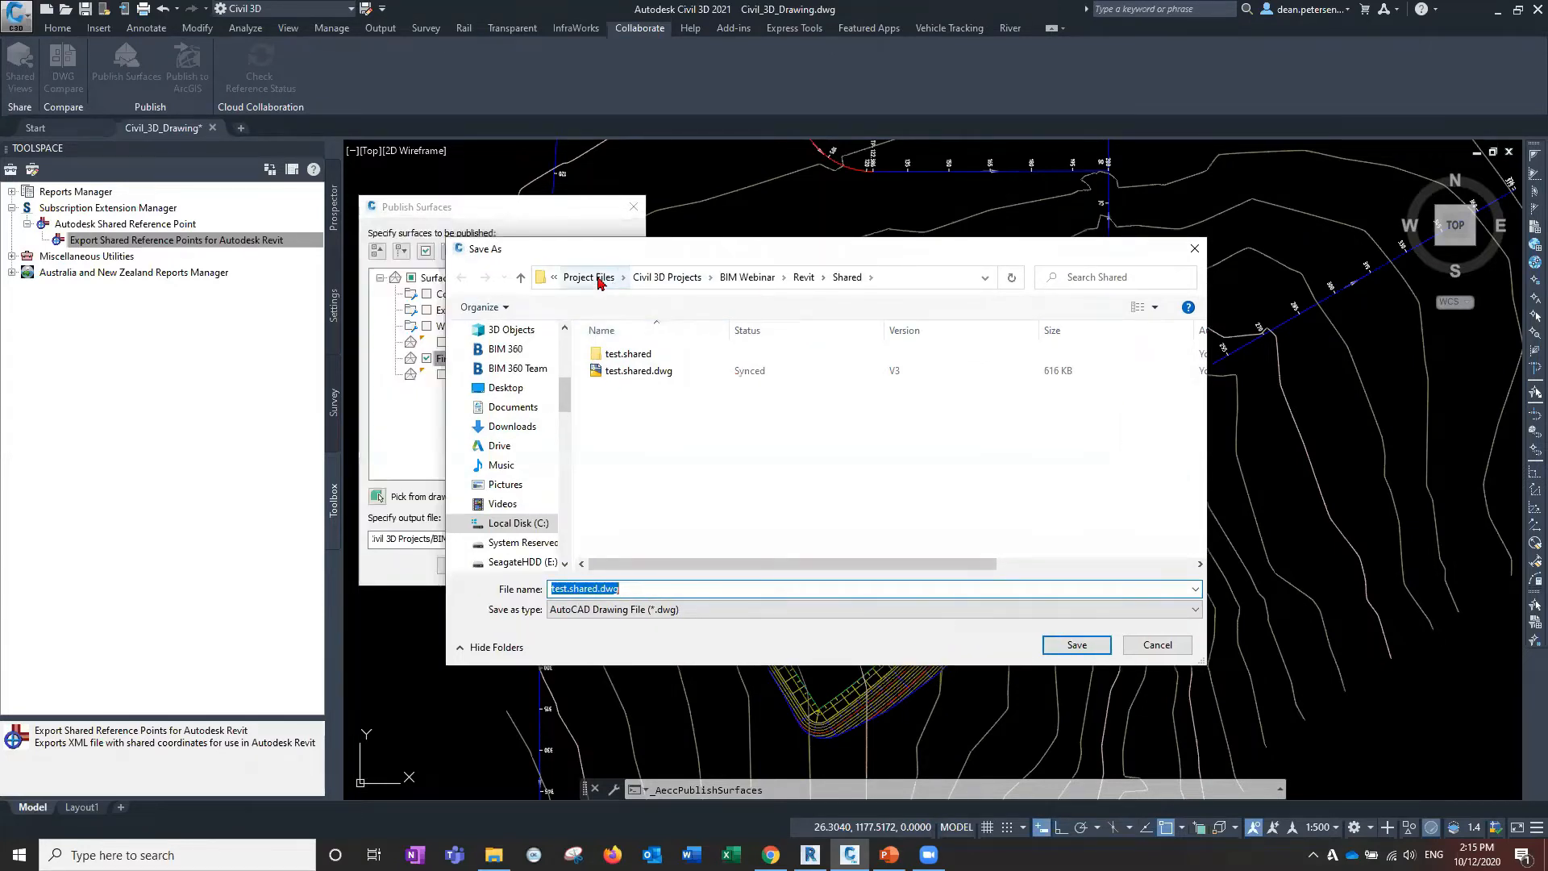
drag(562, 404, 564, 438)
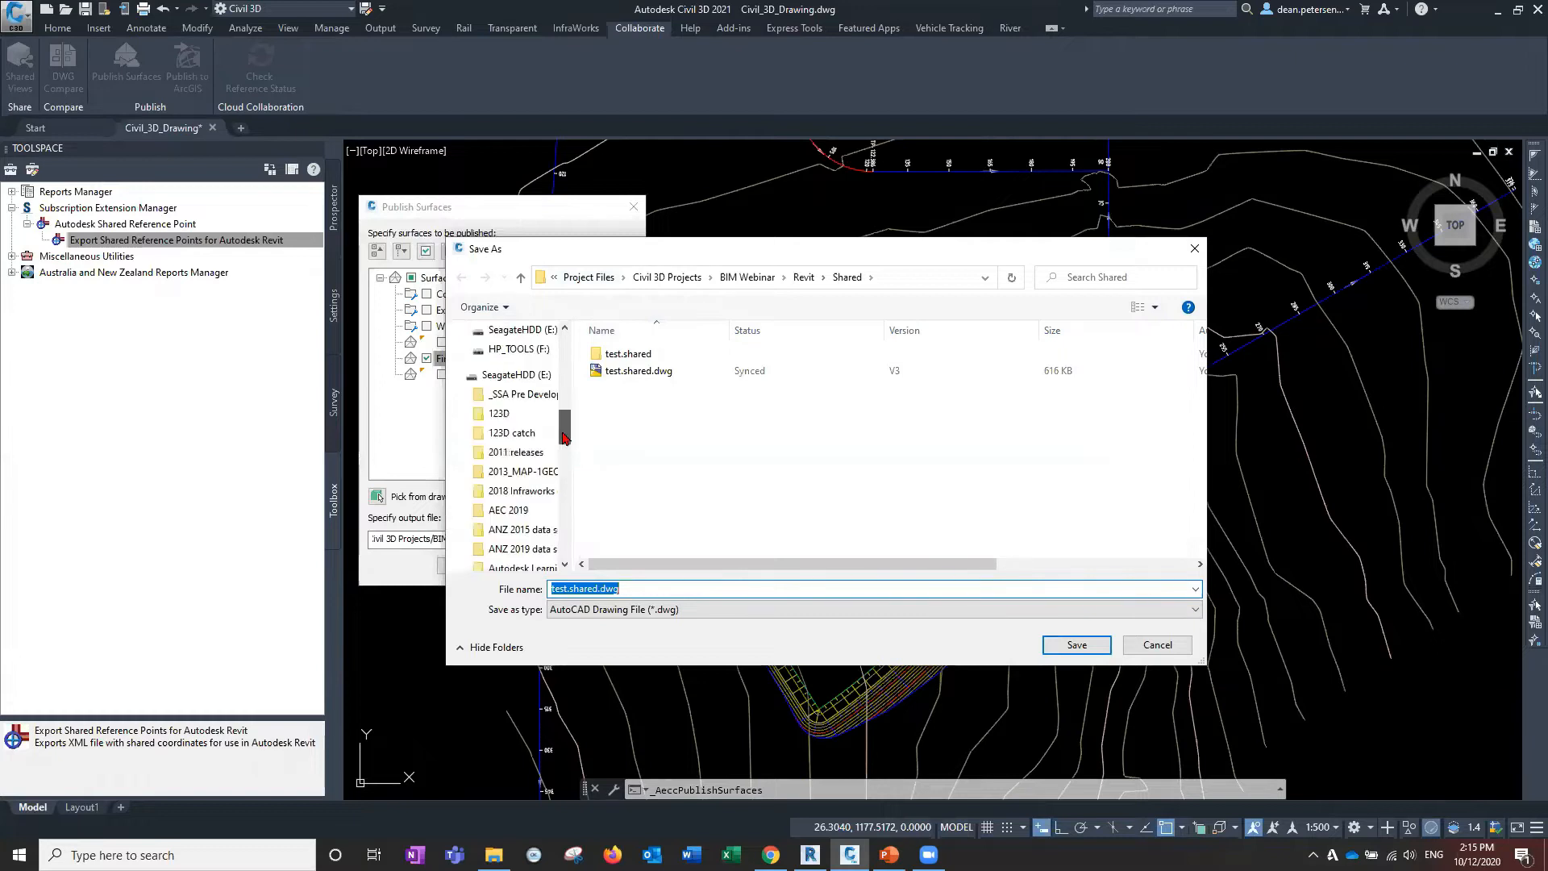
click(896, 278)
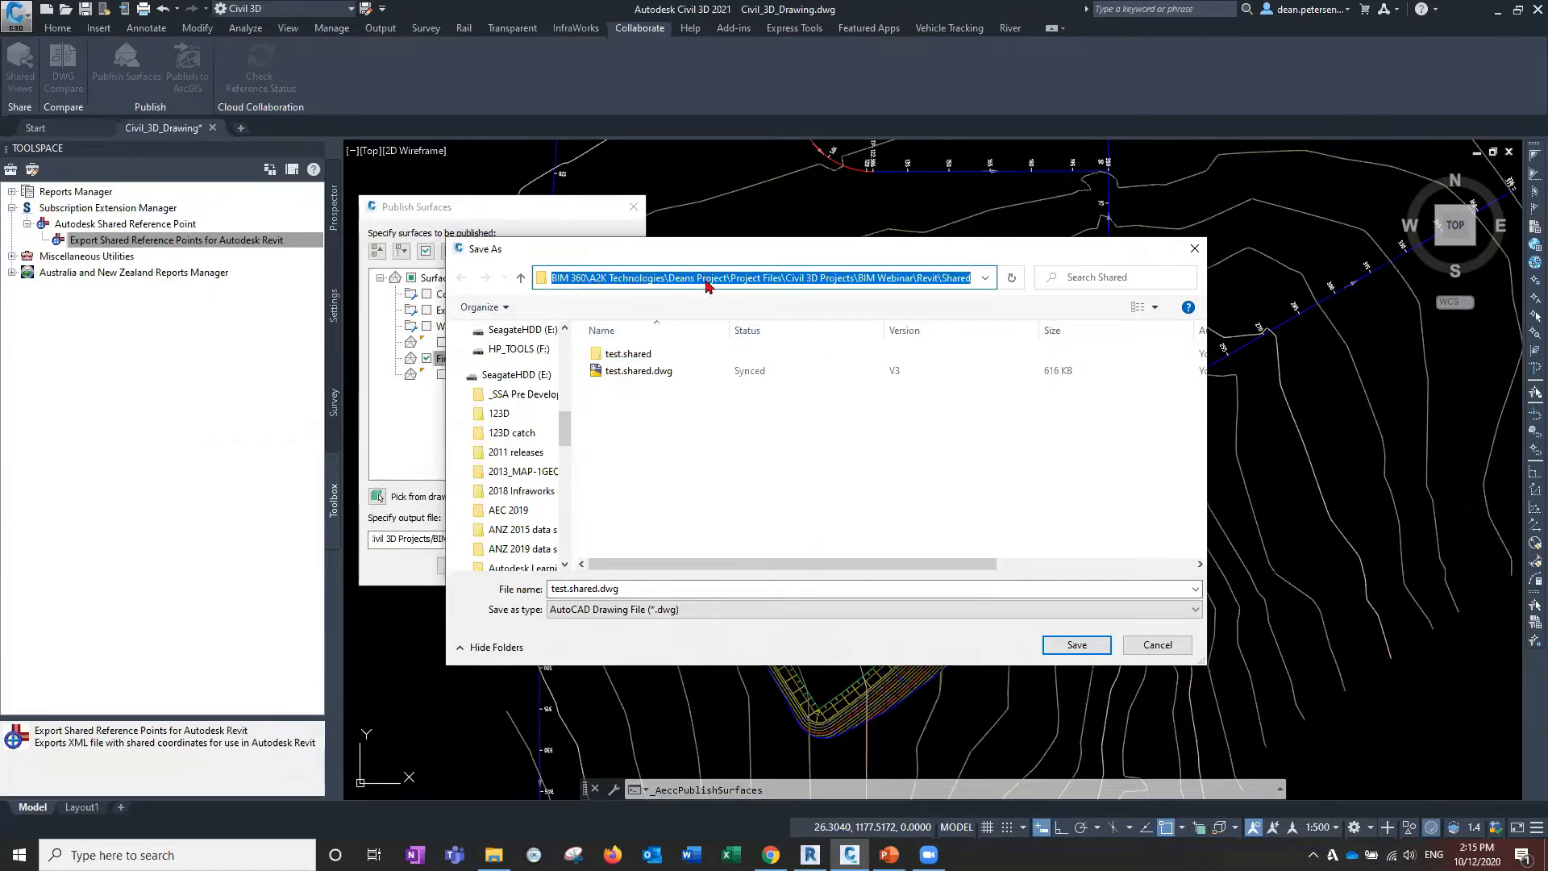
double_click(939, 277)
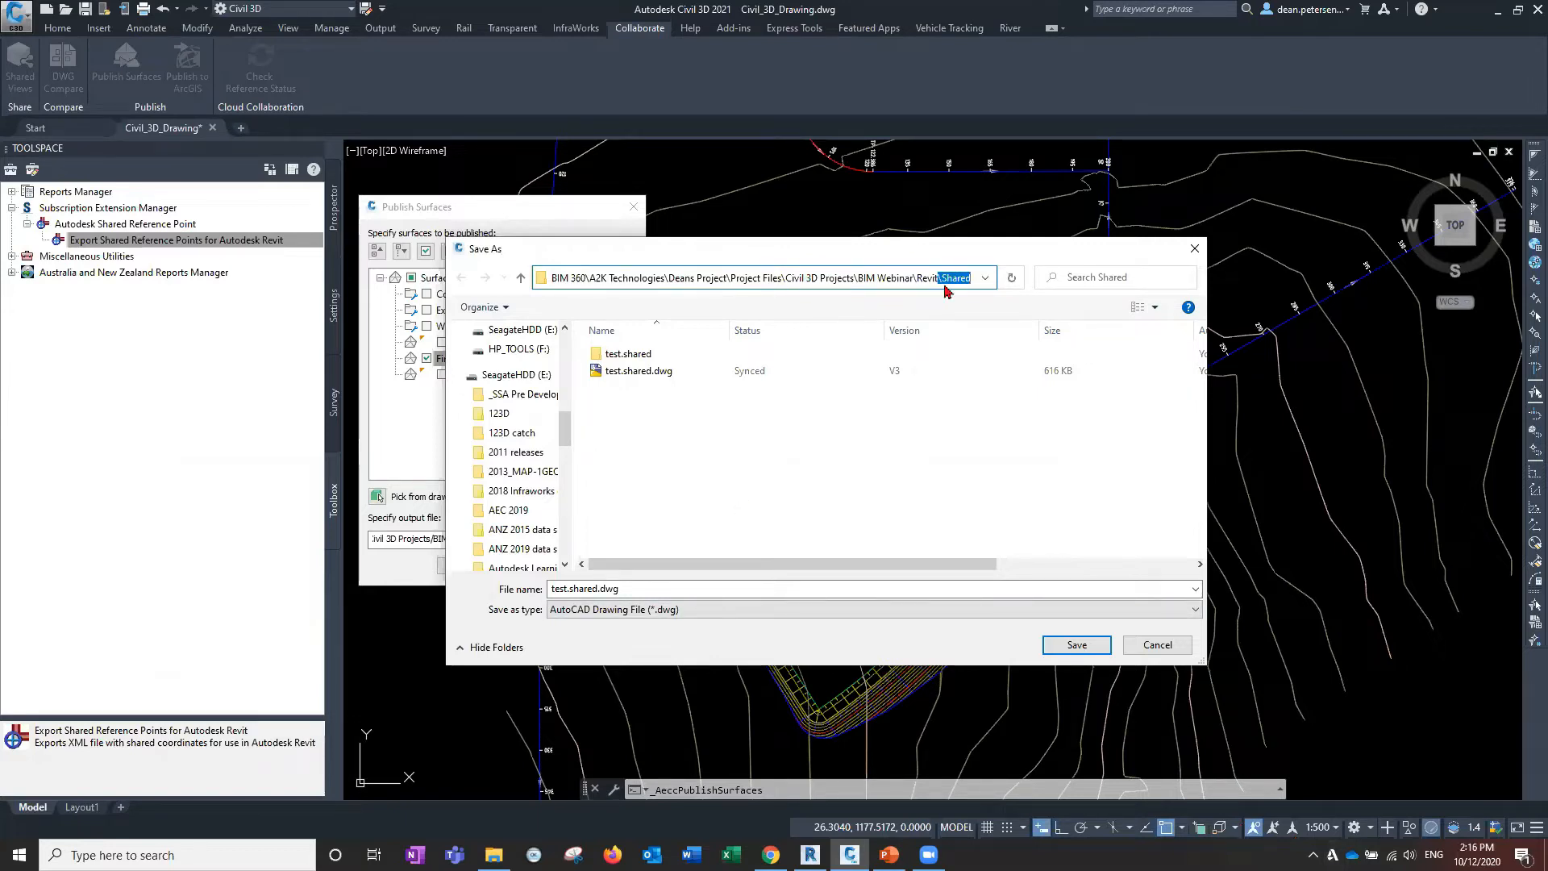
right_click(654, 426)
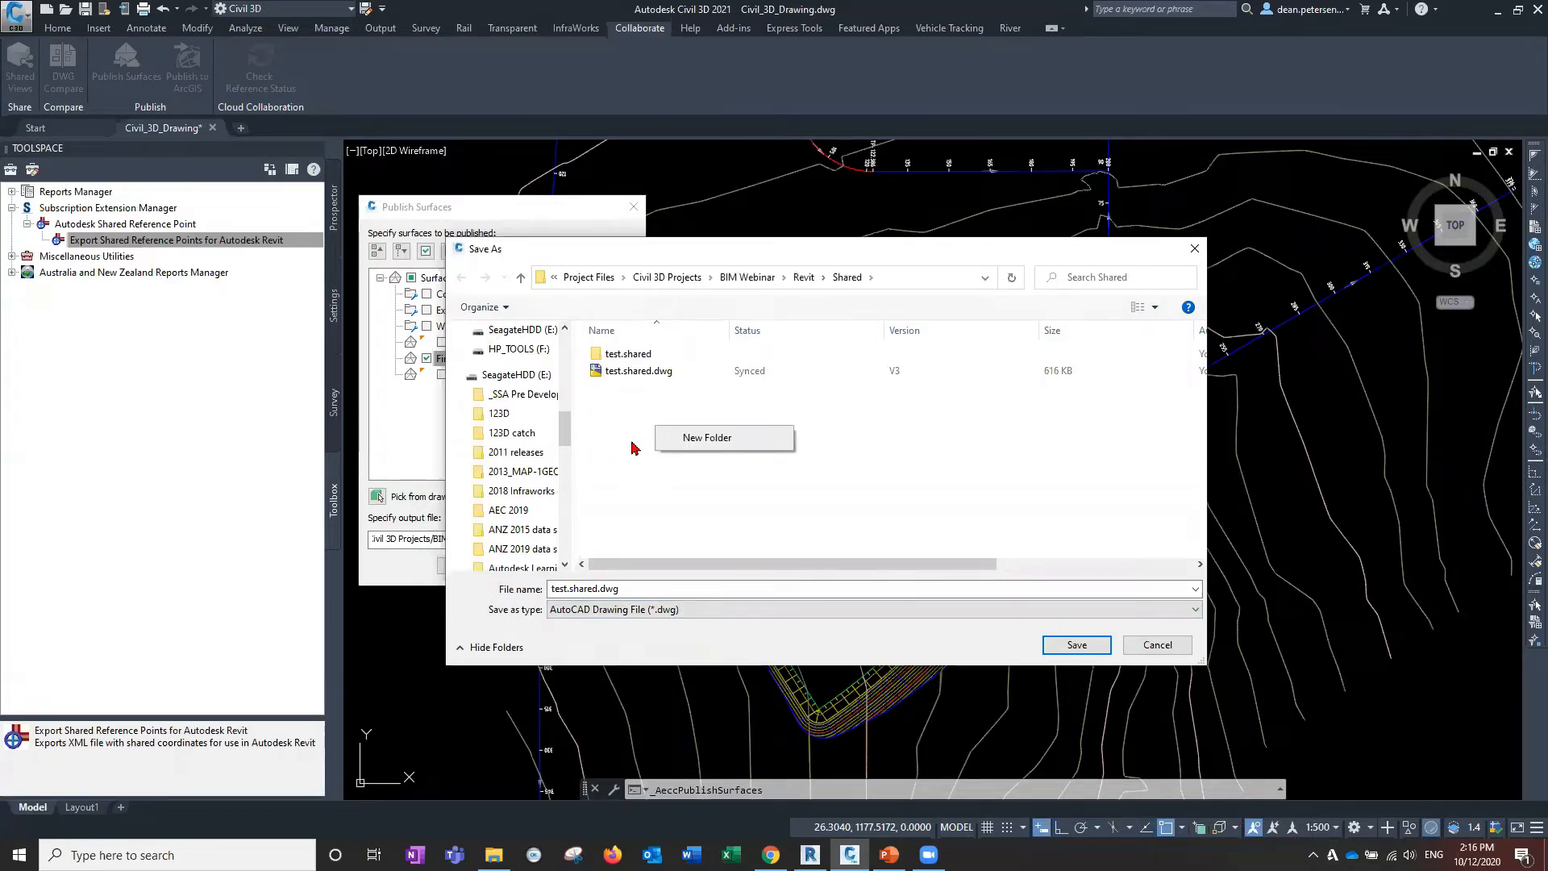
click(842, 279)
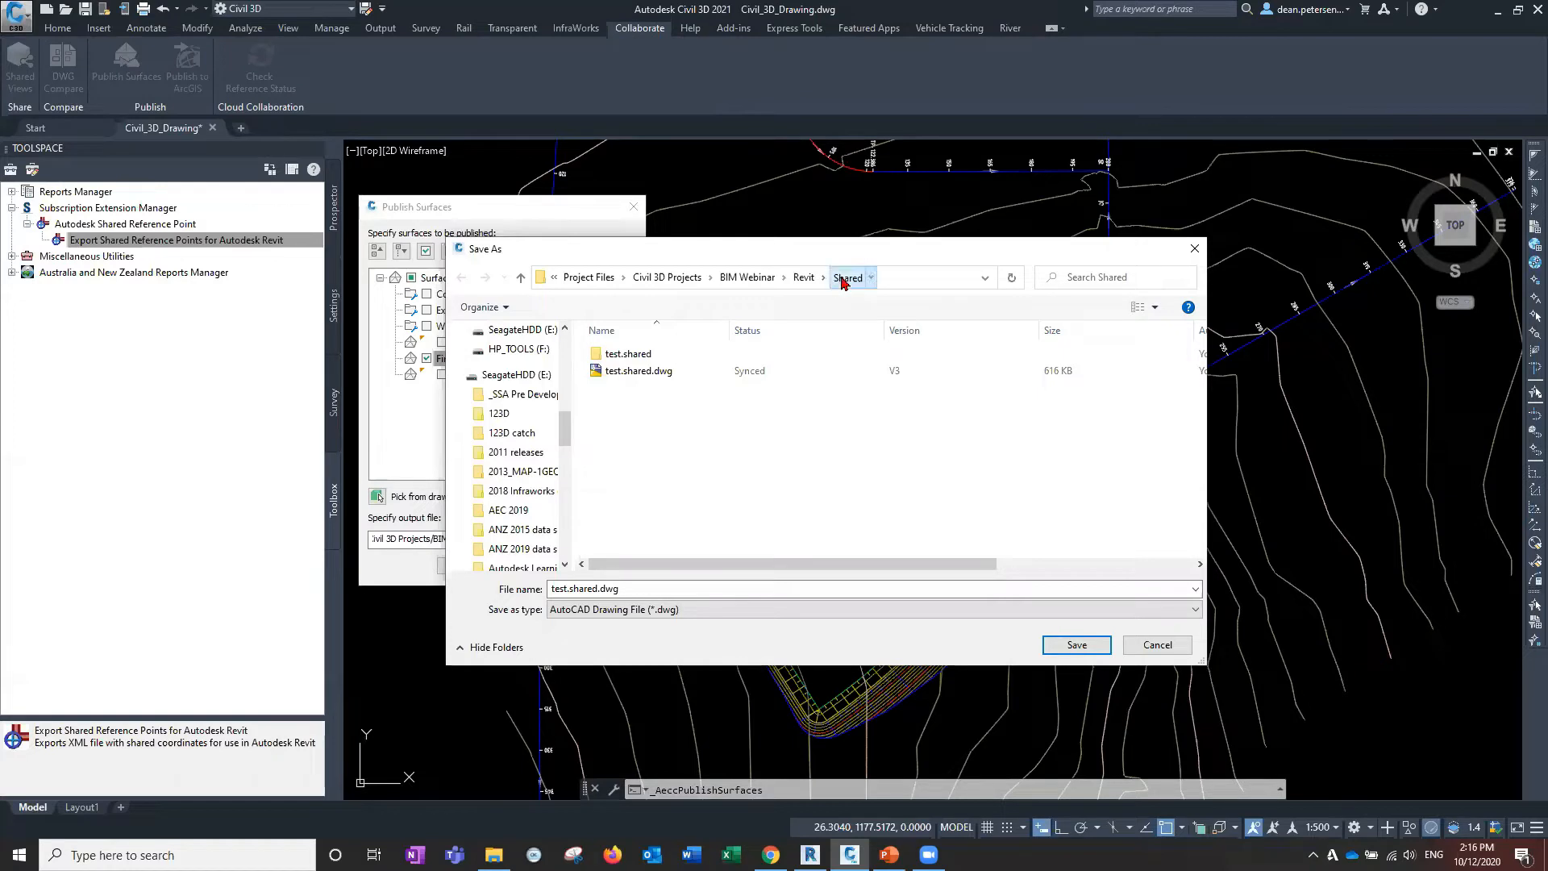
click(804, 278)
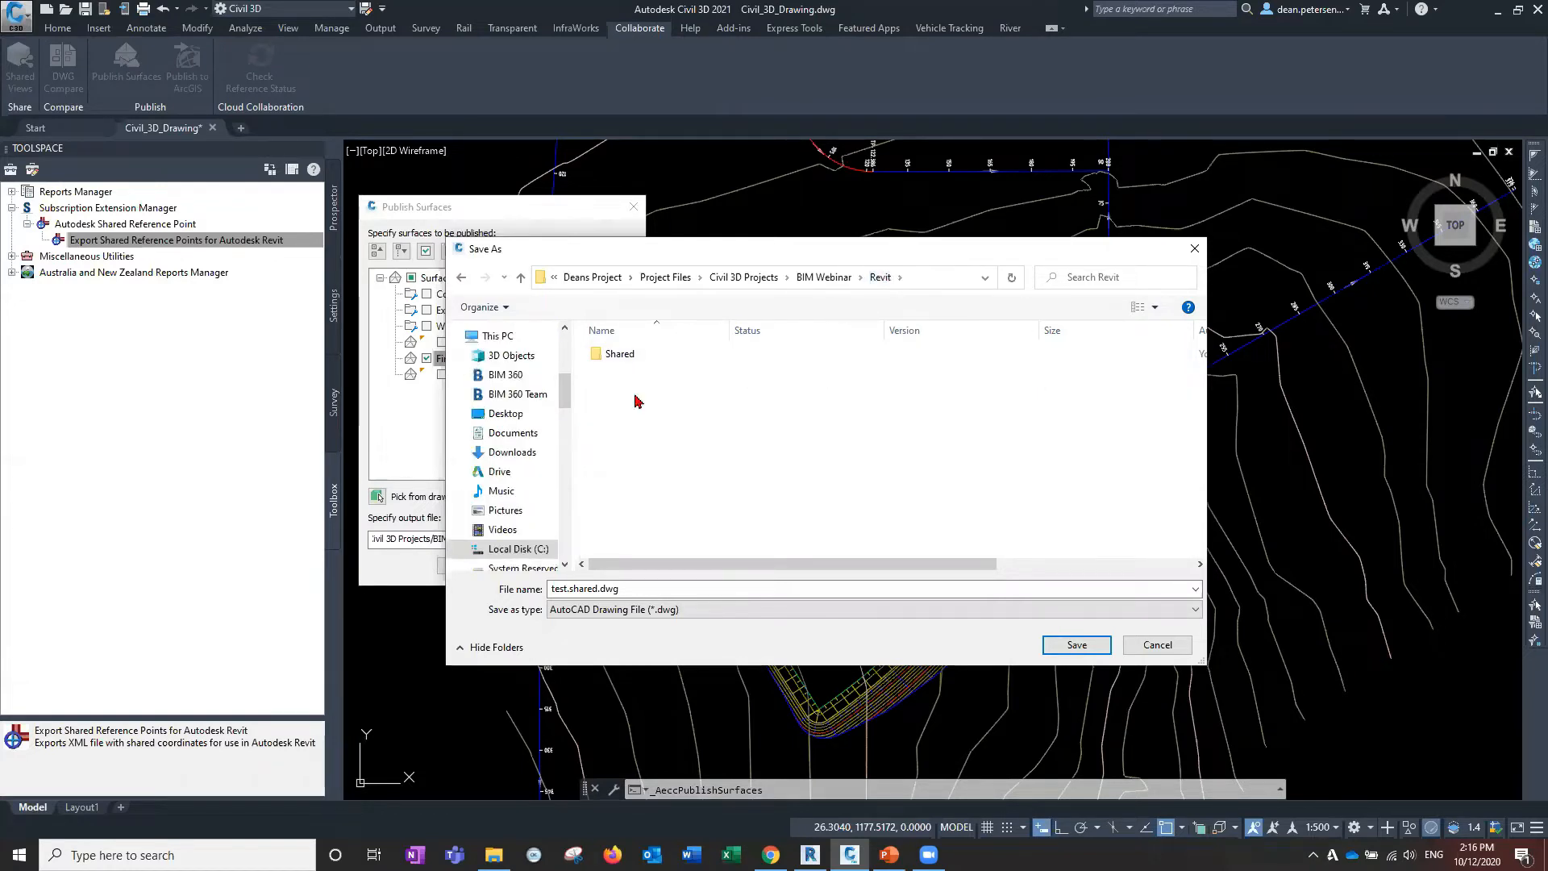
click(617, 356)
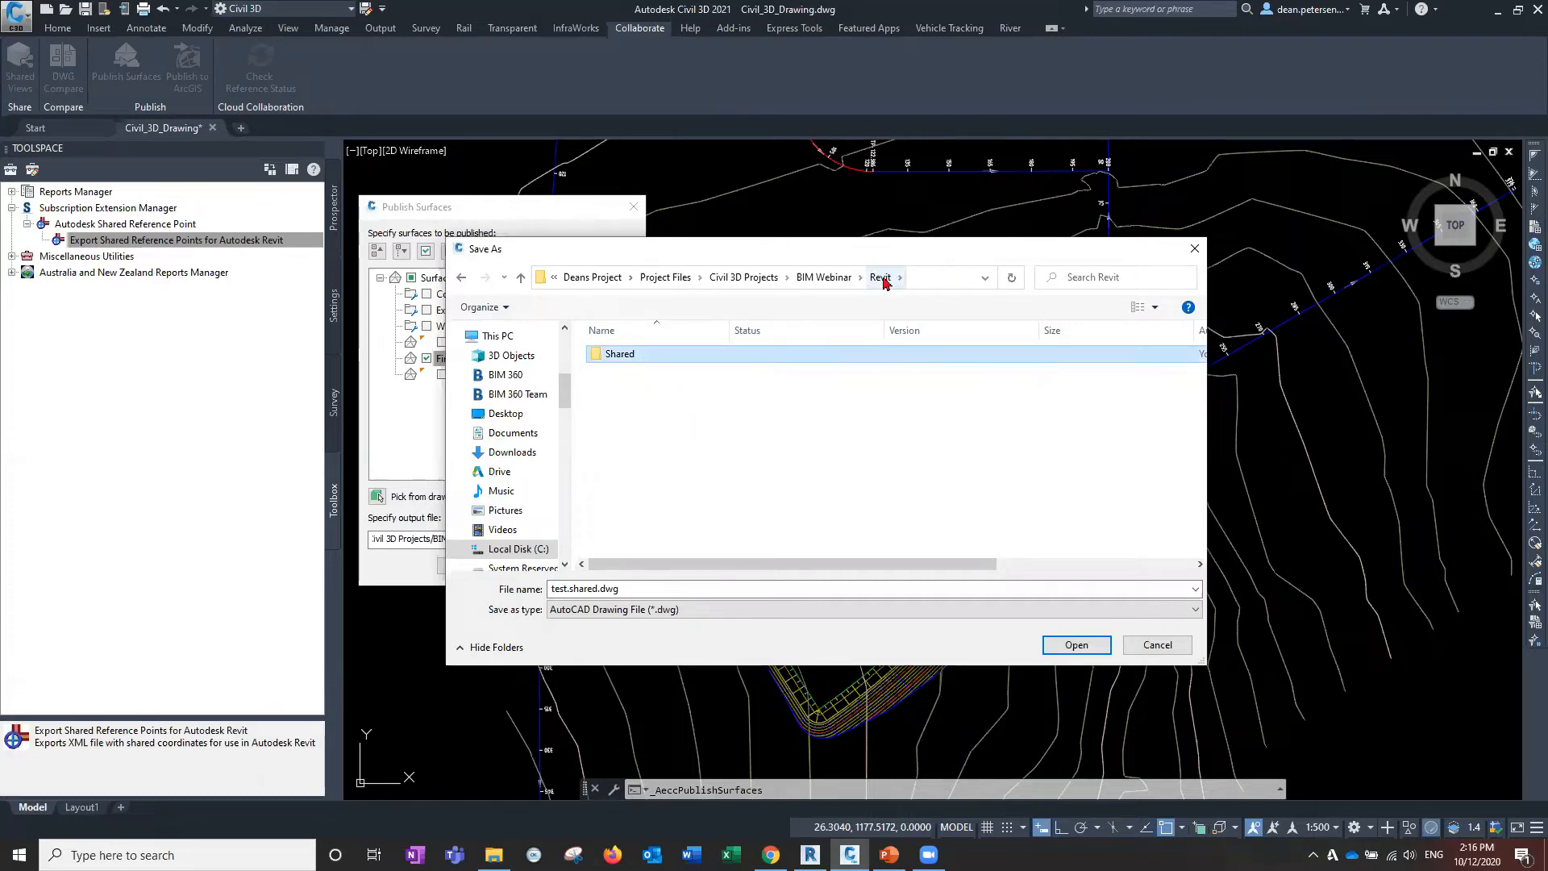
click(655, 389)
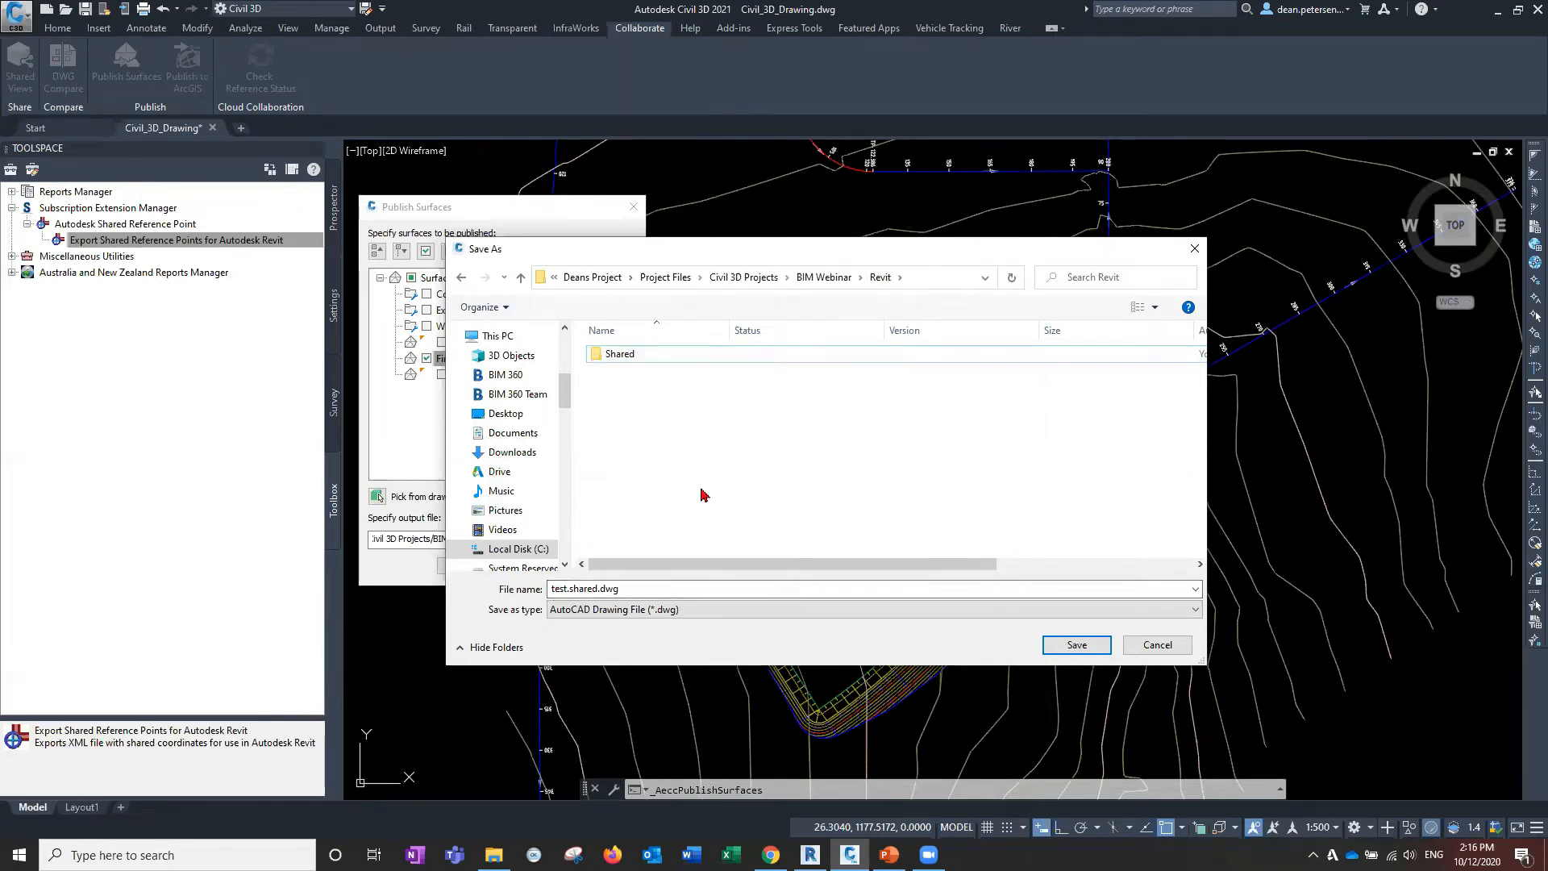
Replace 'test.shared' in the file name with 'finallevels'.
double_click(591, 588)
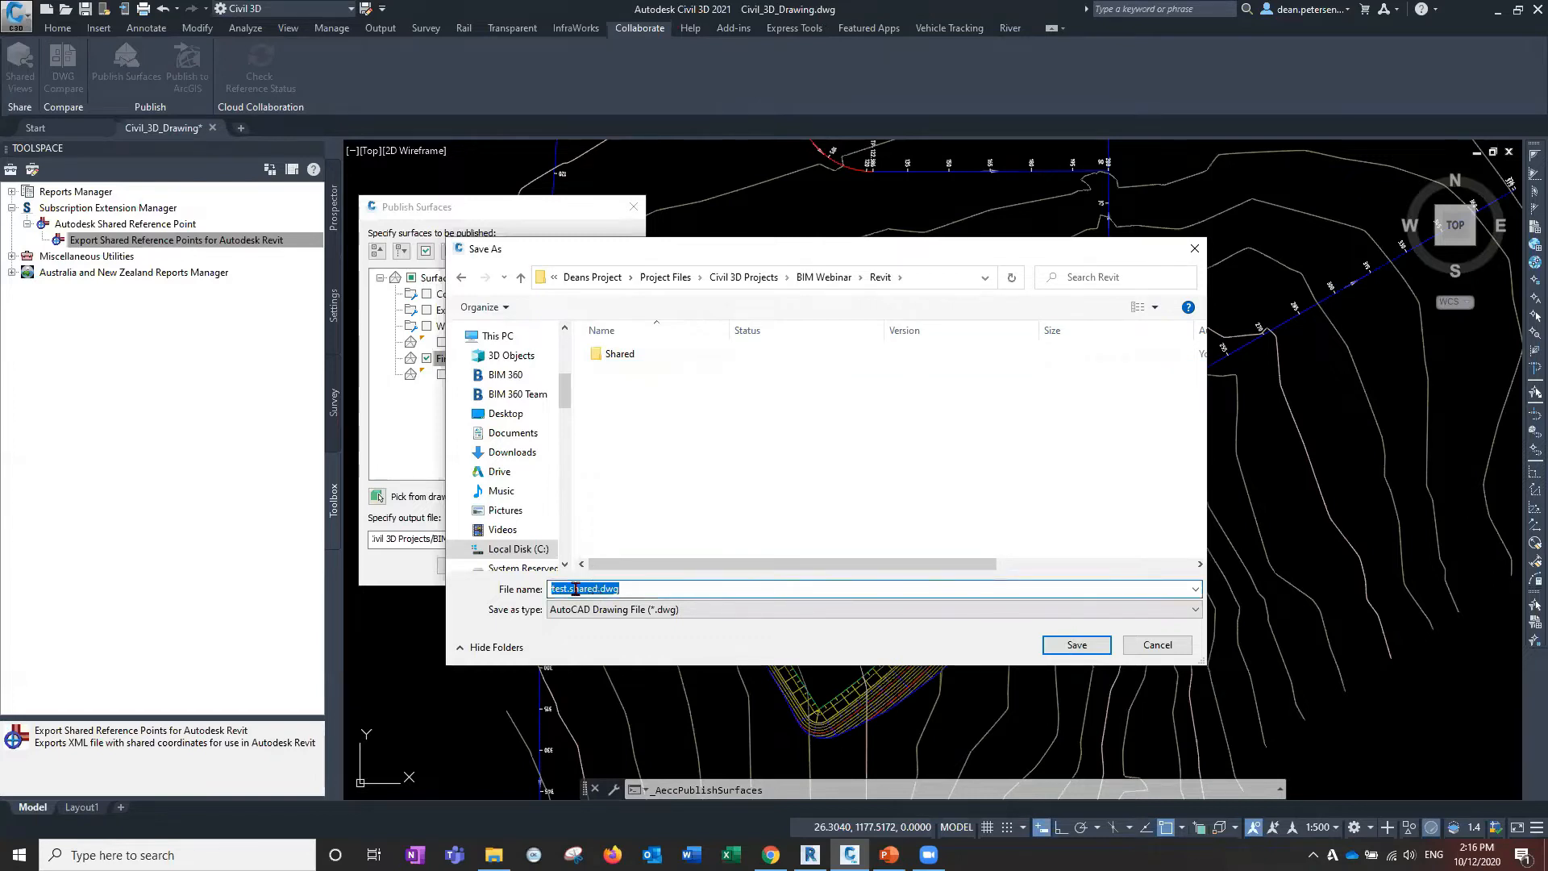
drag(646, 258, 859, 256)
click(444, 365)
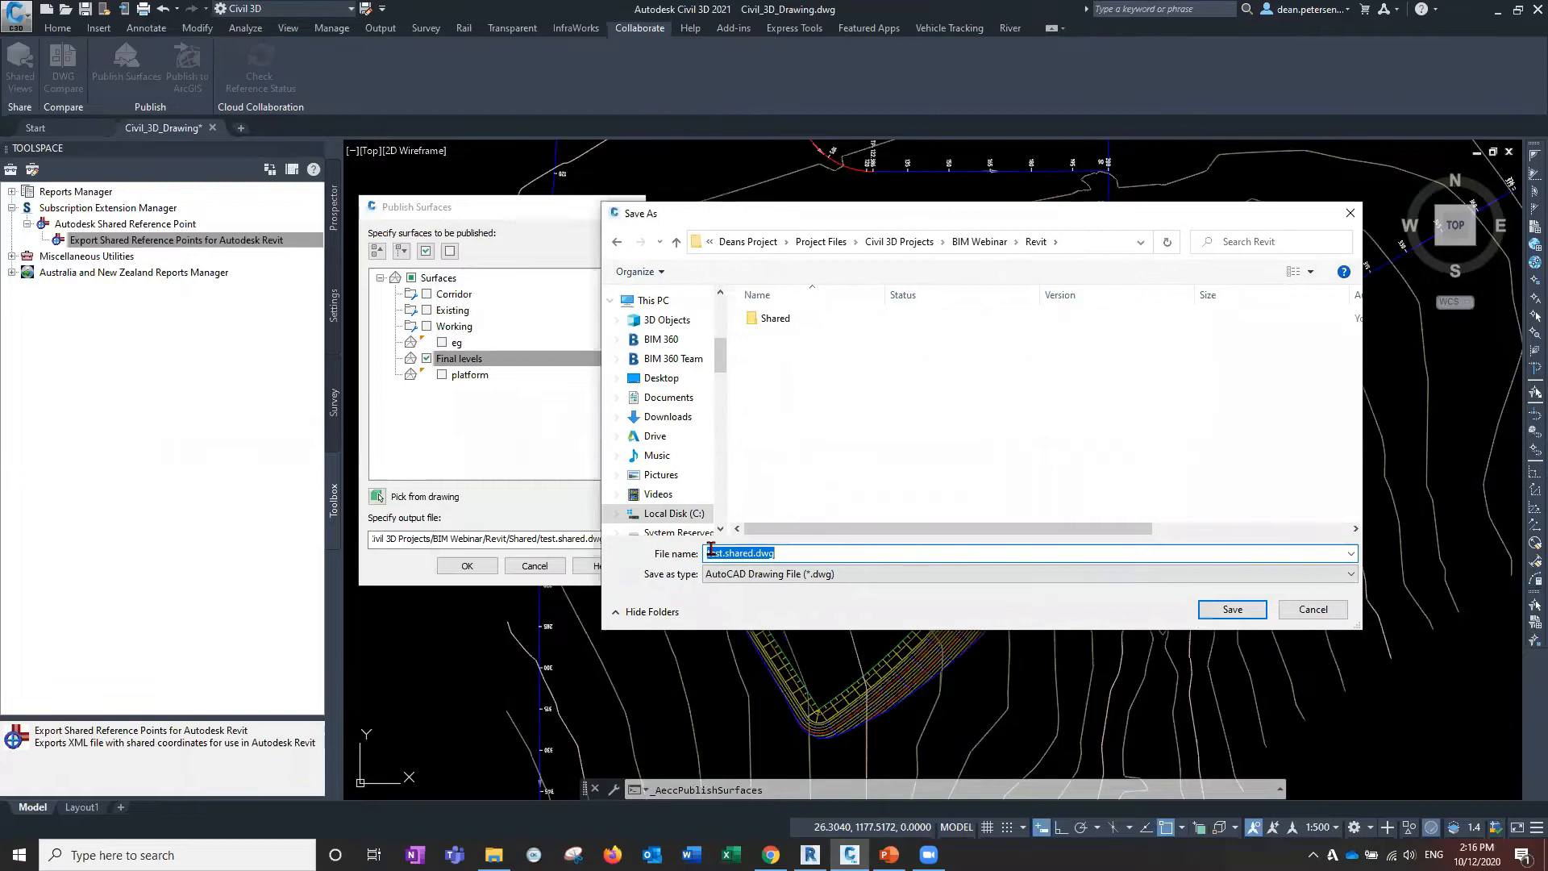
click(753, 553)
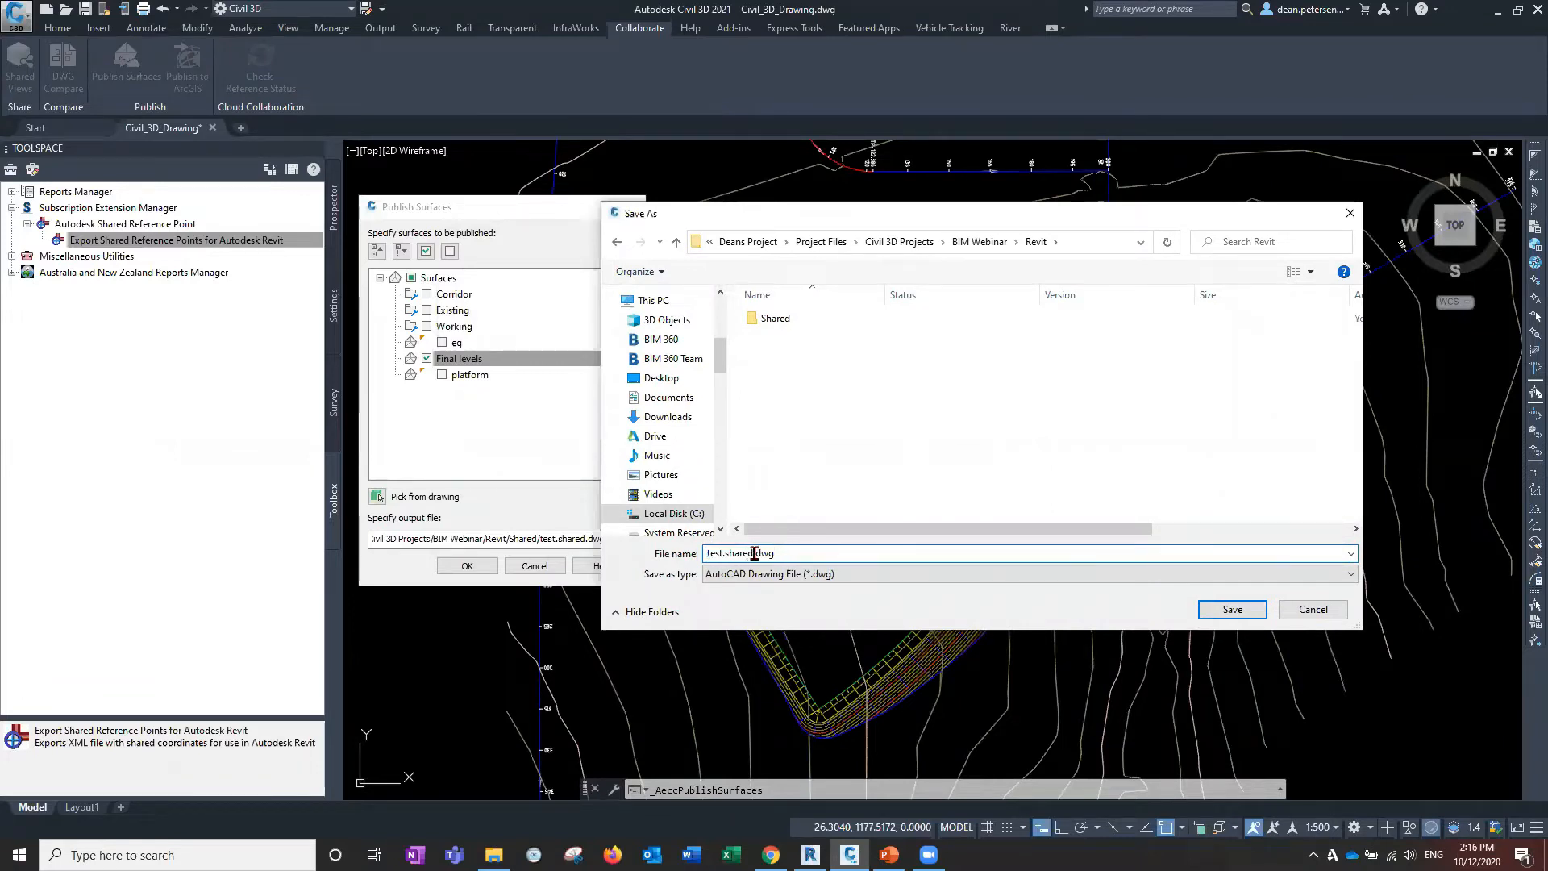
drag(753, 553, 678, 553)
text(final levels)
click(730, 553)
key(BackSpace)
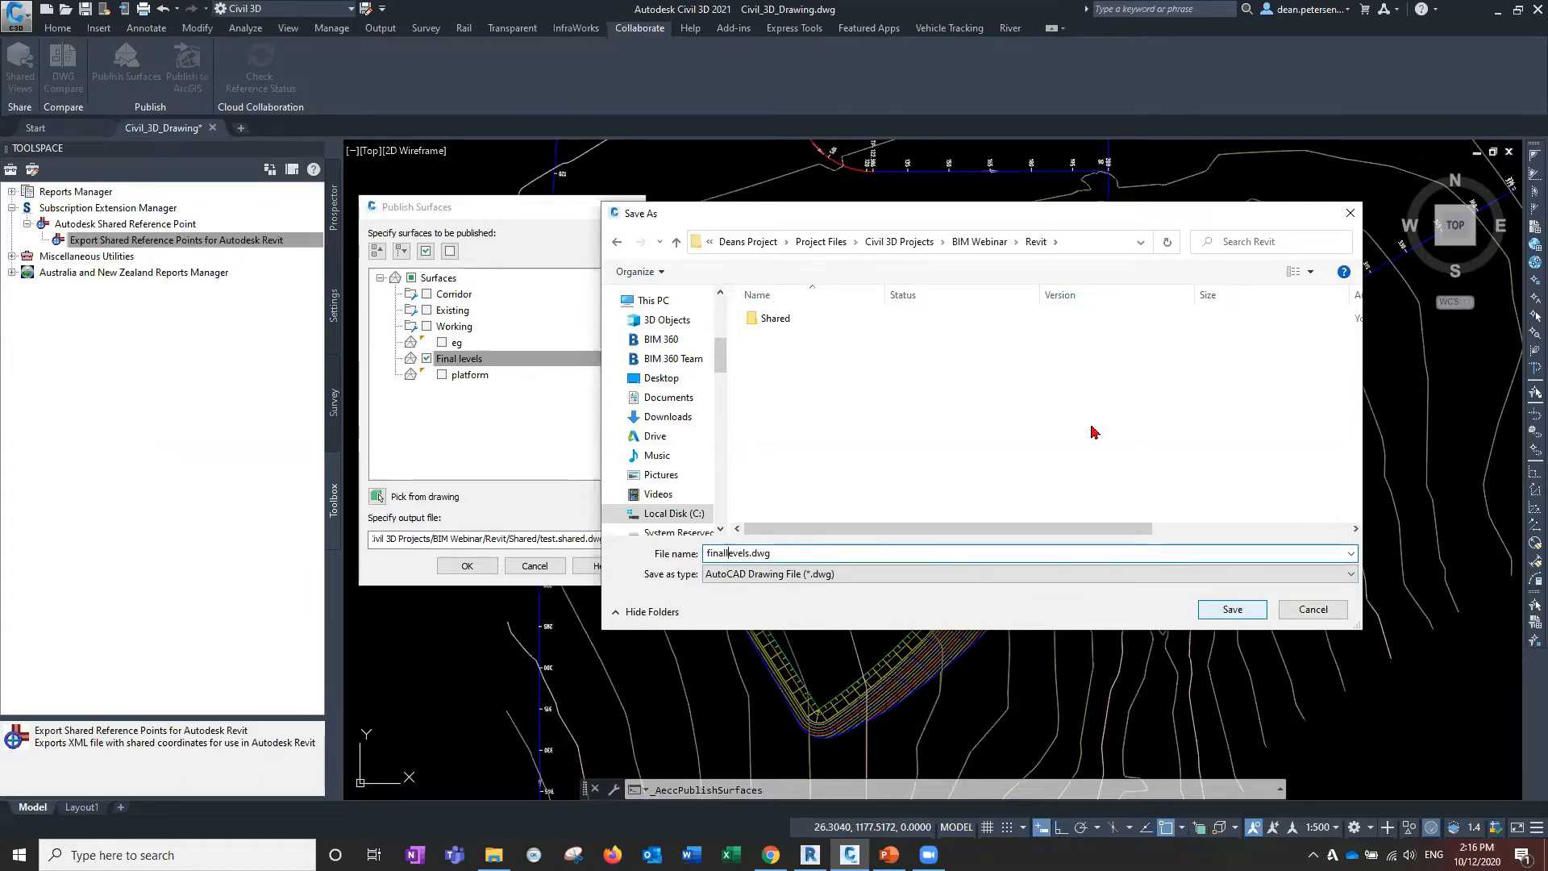
Browse the save location through the Civil 3D Projects and BIM Webinar folders.
click(889, 243)
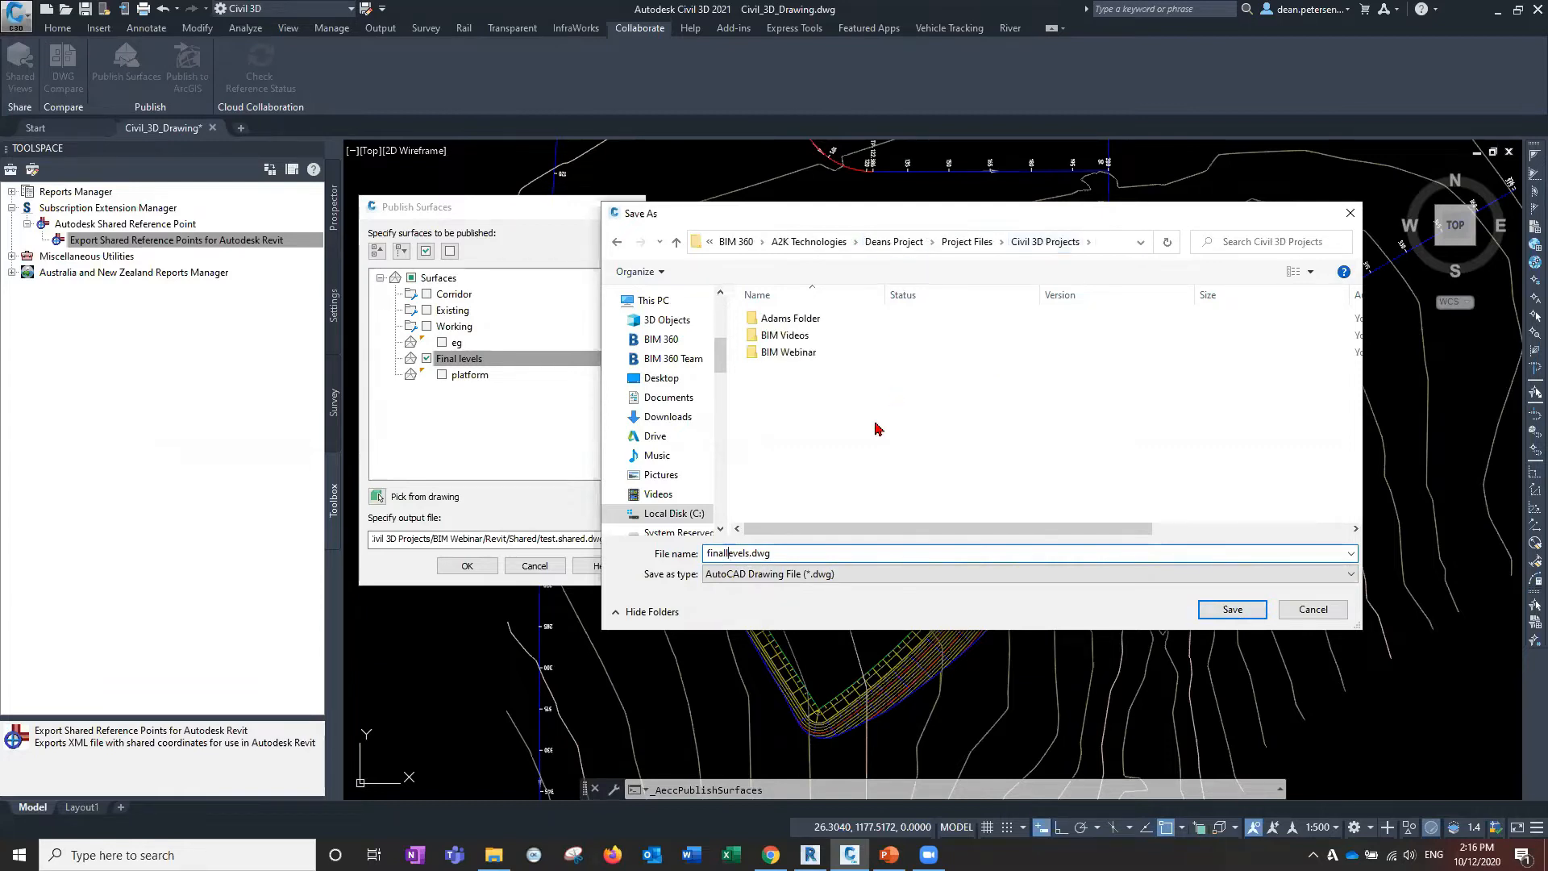
click(800, 357)
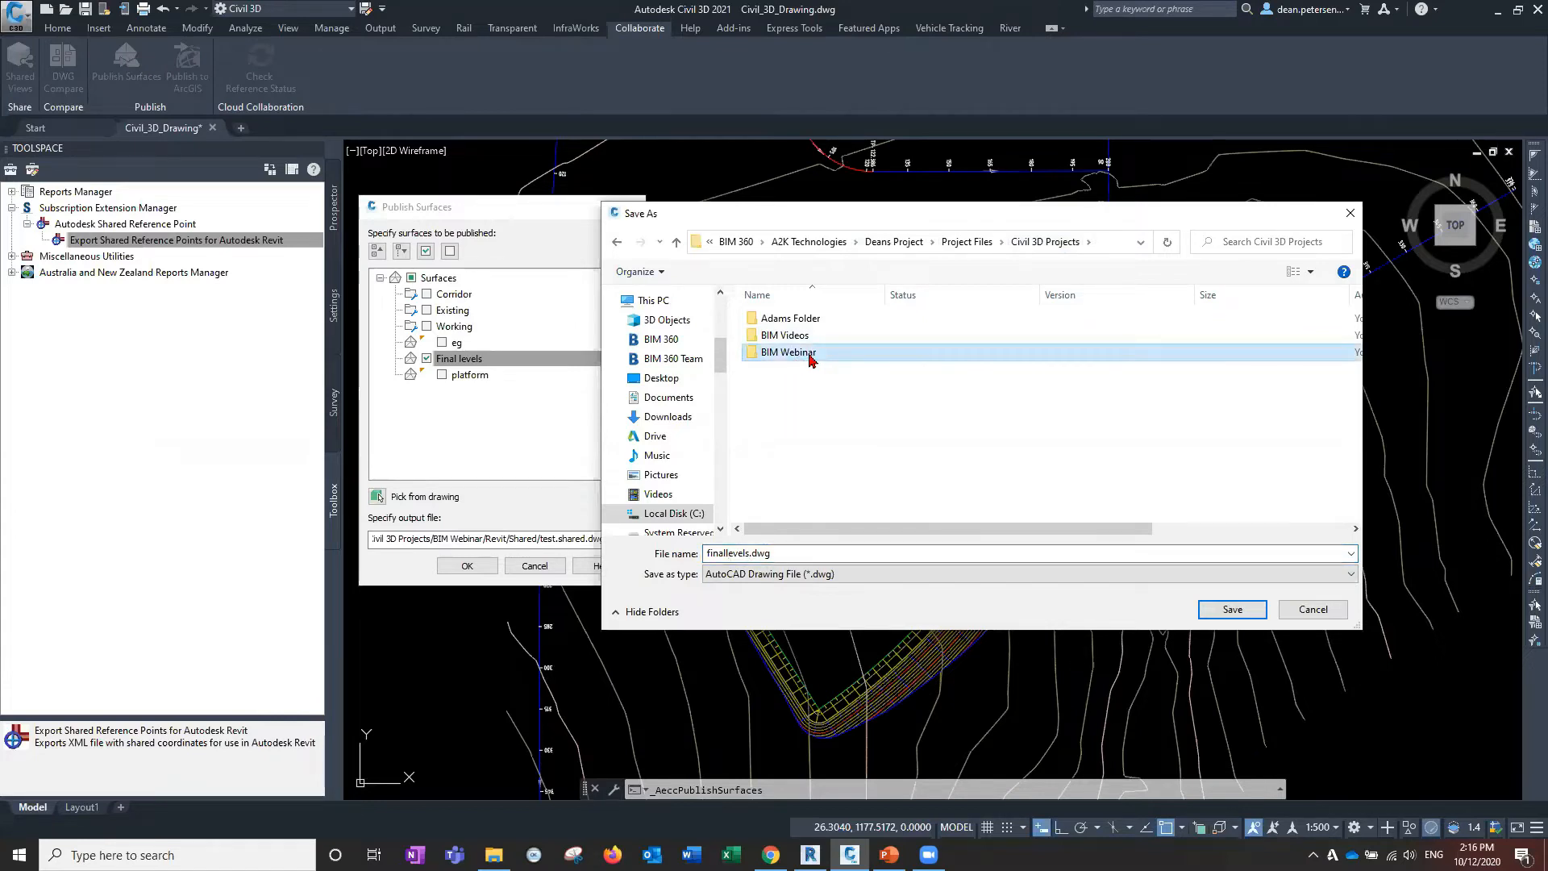
double_click(800, 357)
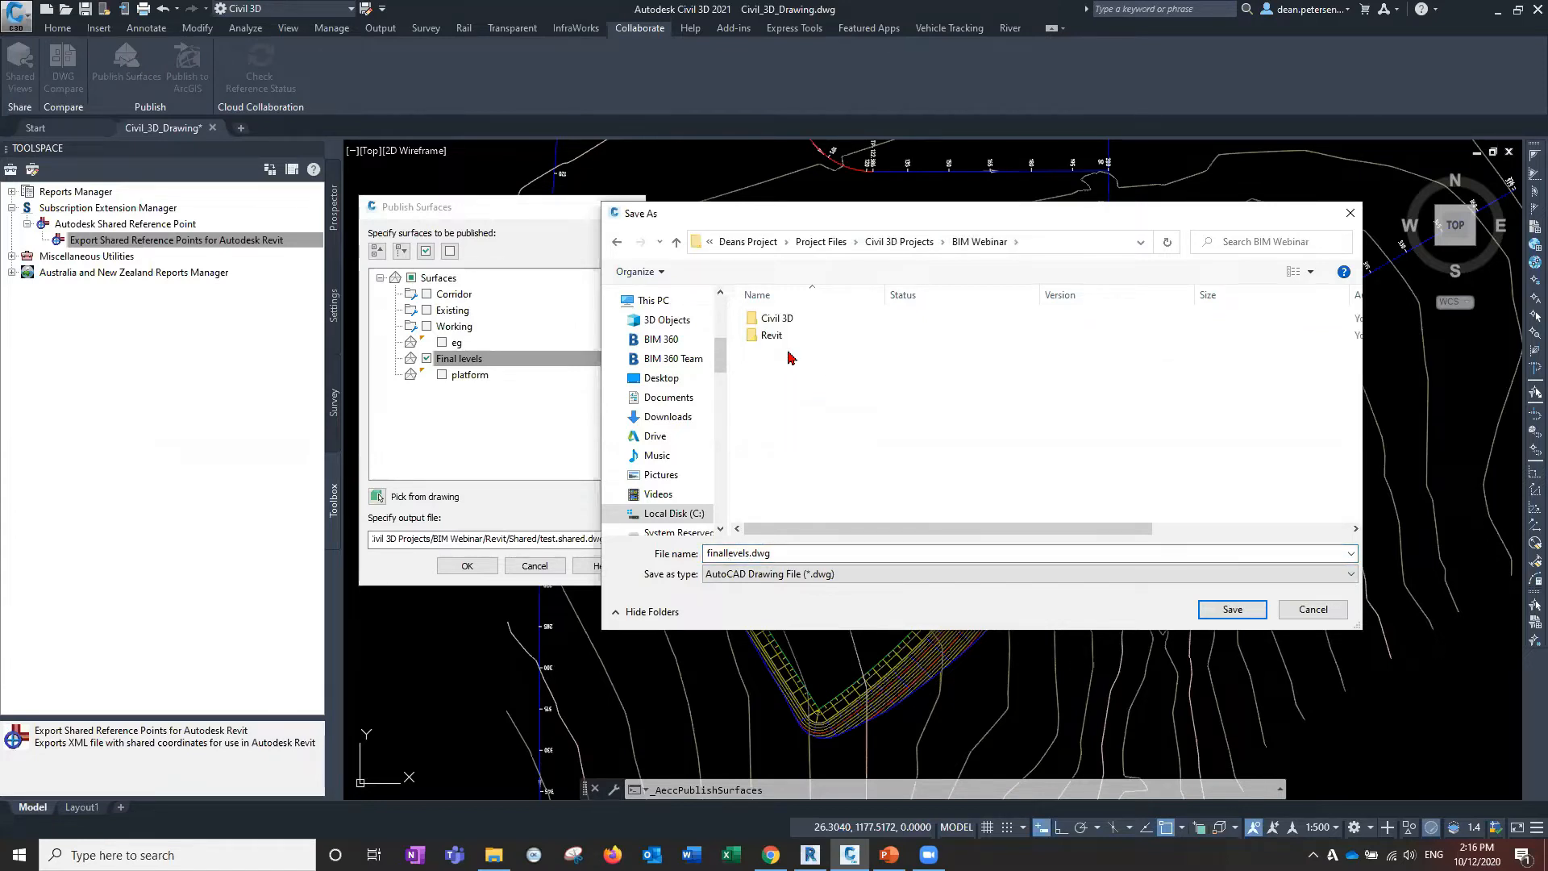
click(896, 243)
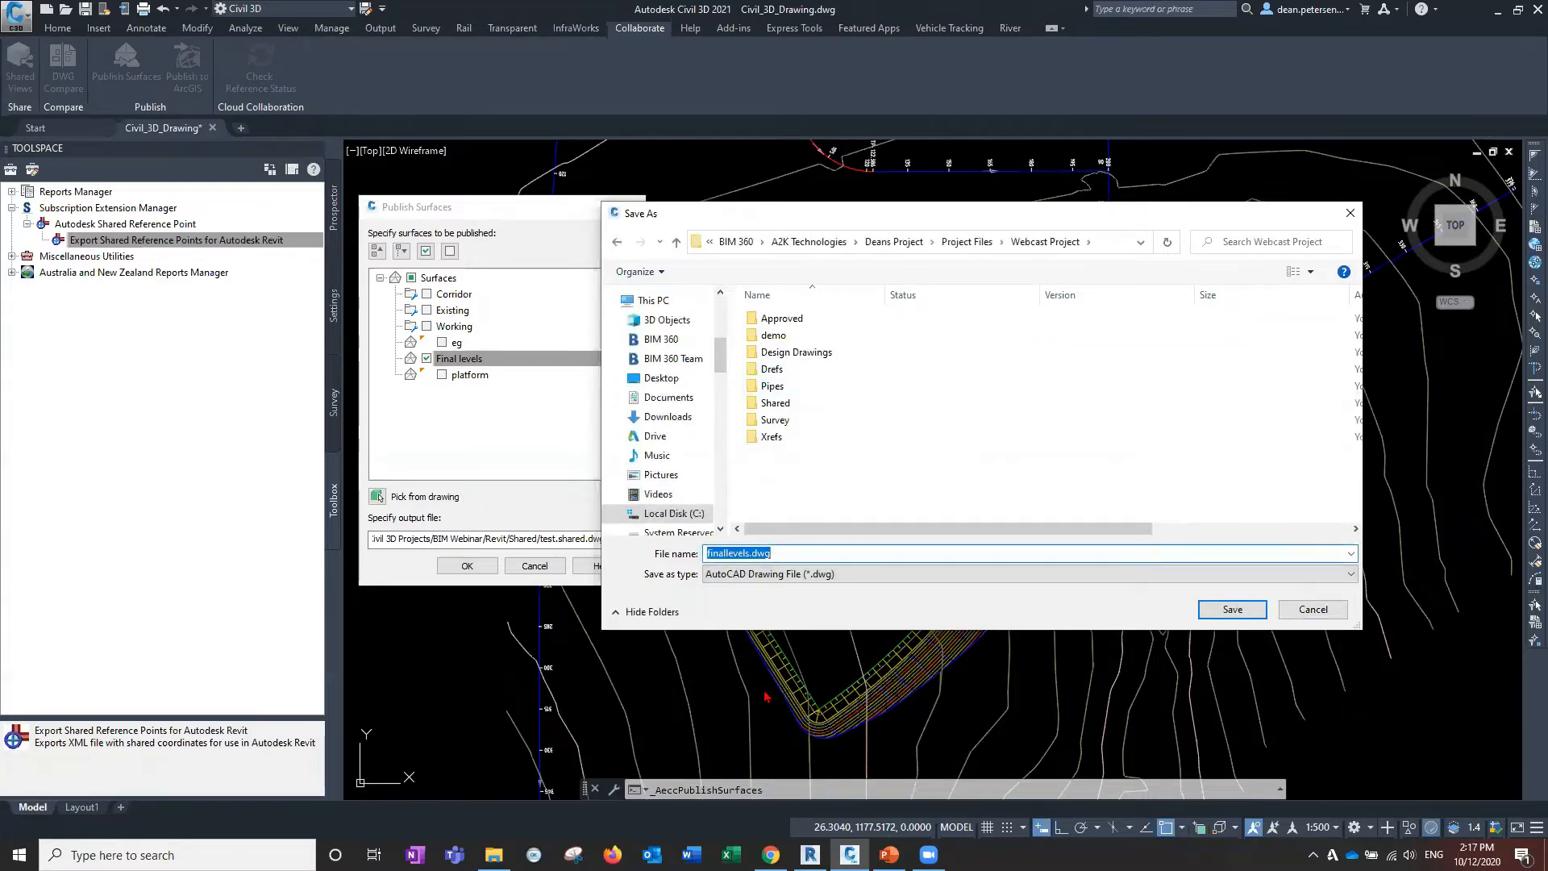
click(771, 855)
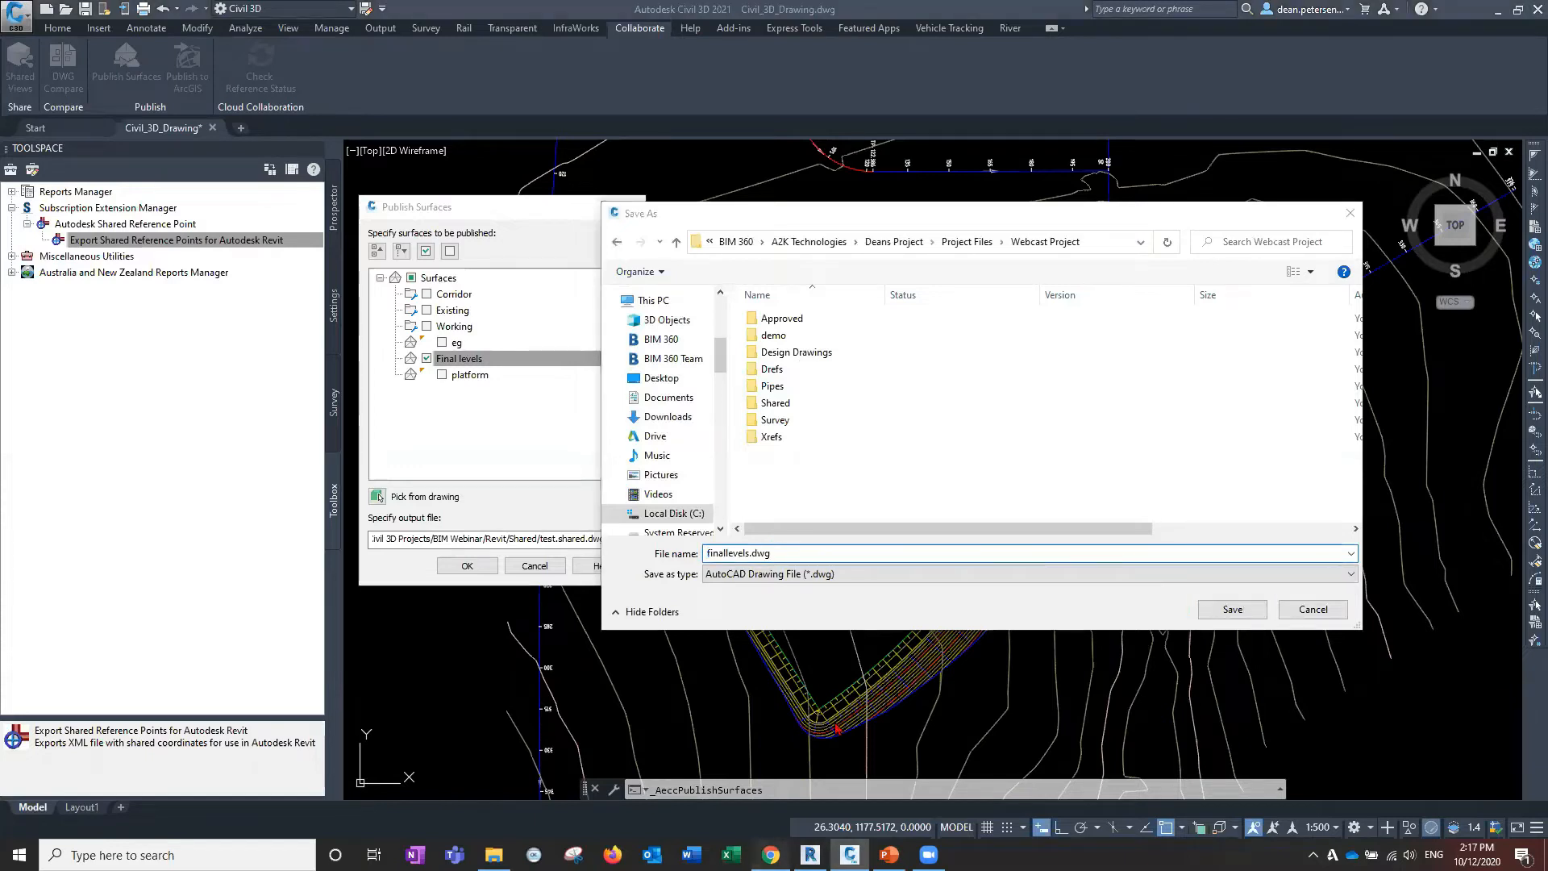
Open BIM 360 Docs and sign in with the account e-mail and password.
click(626, 472)
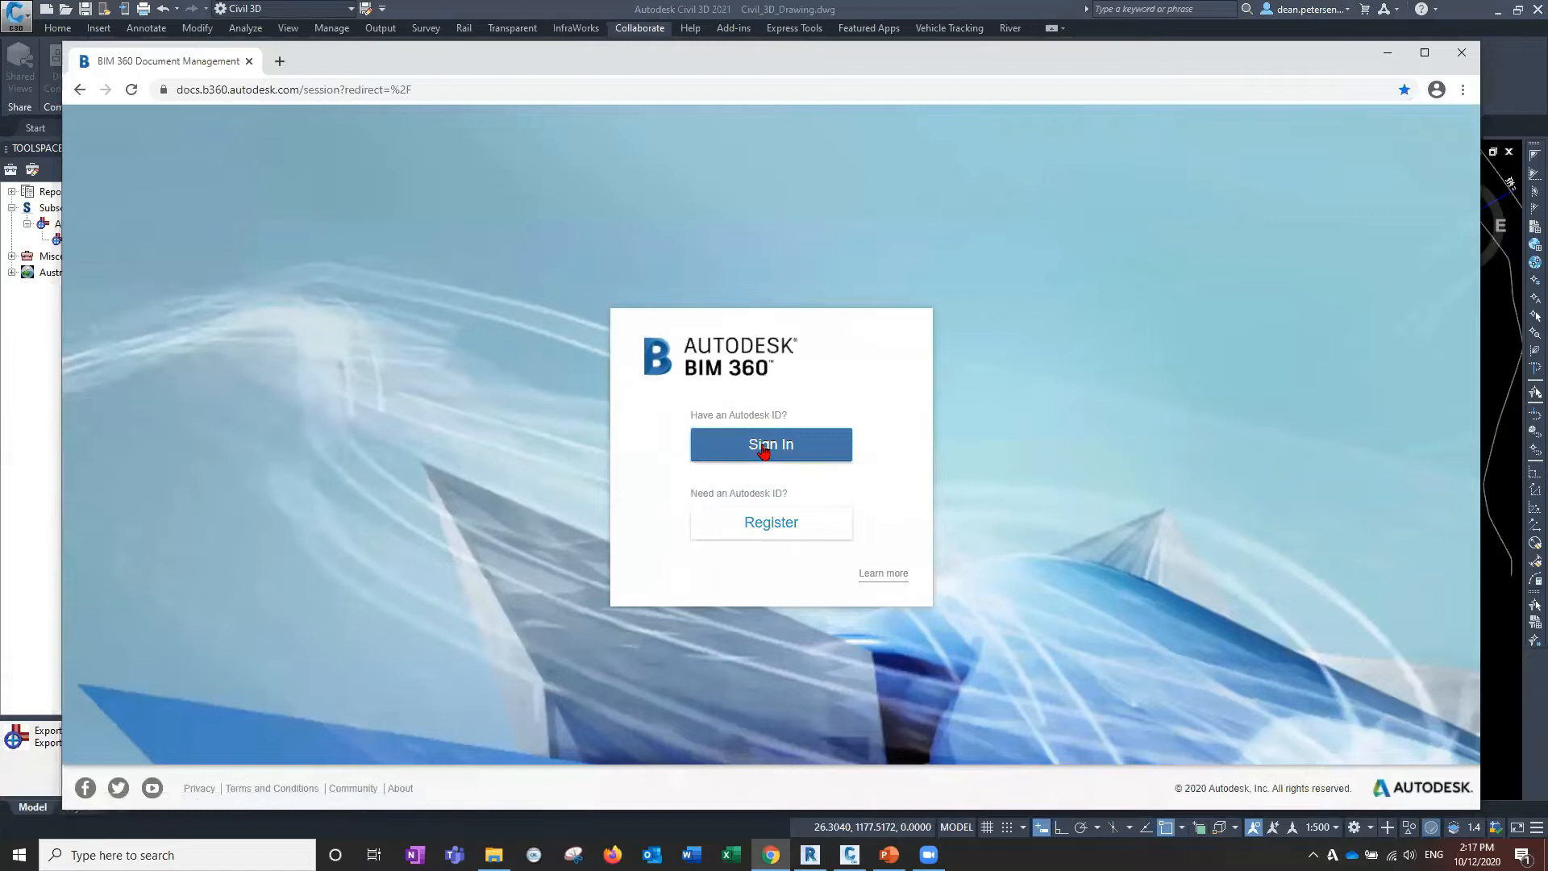
click(709, 444)
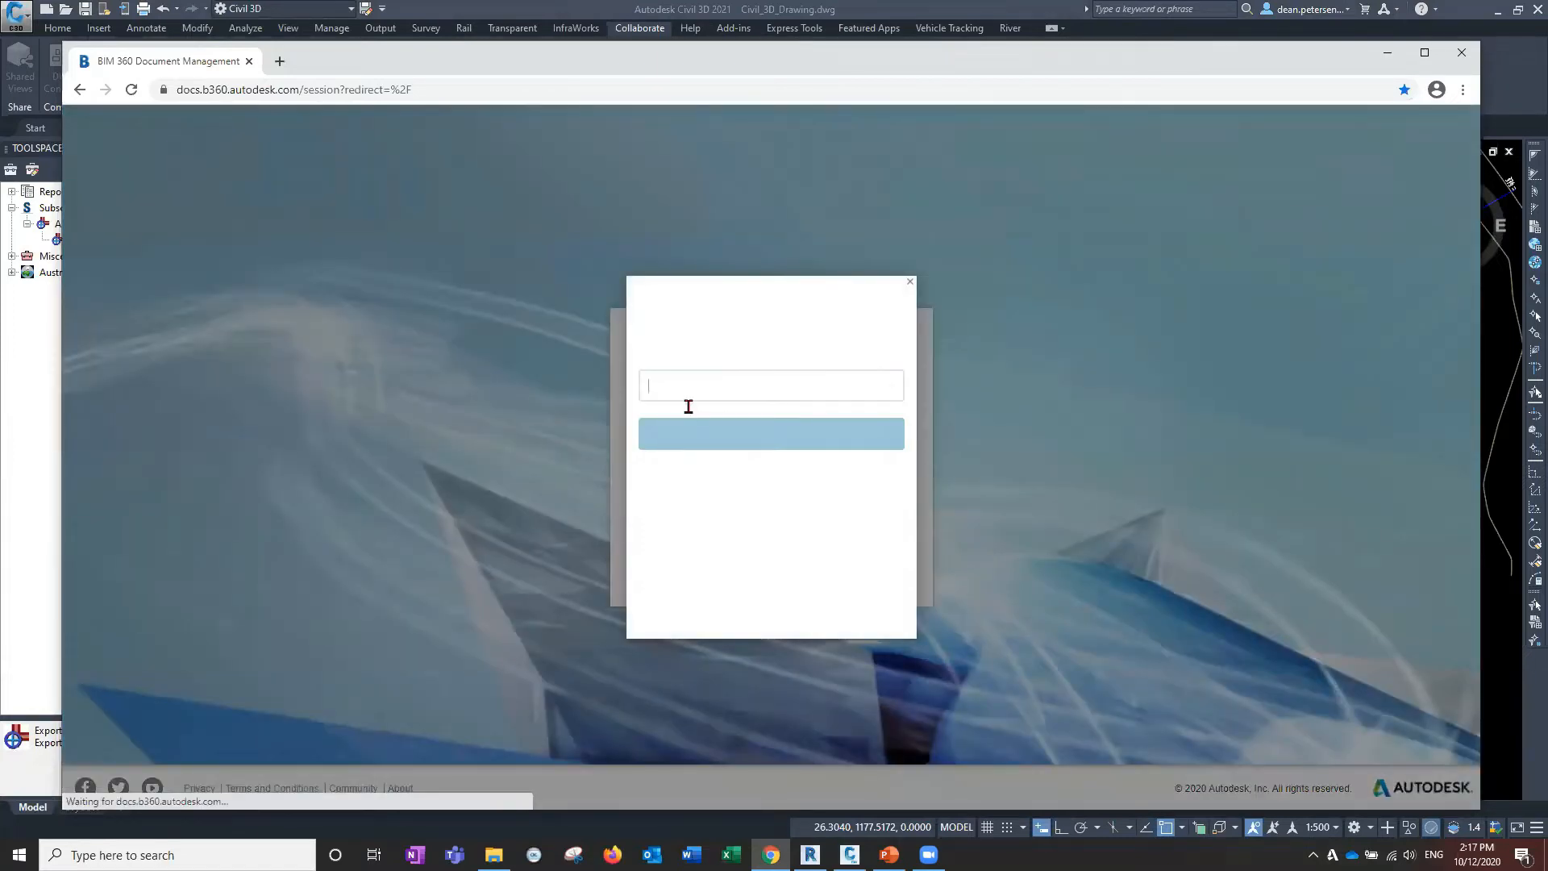
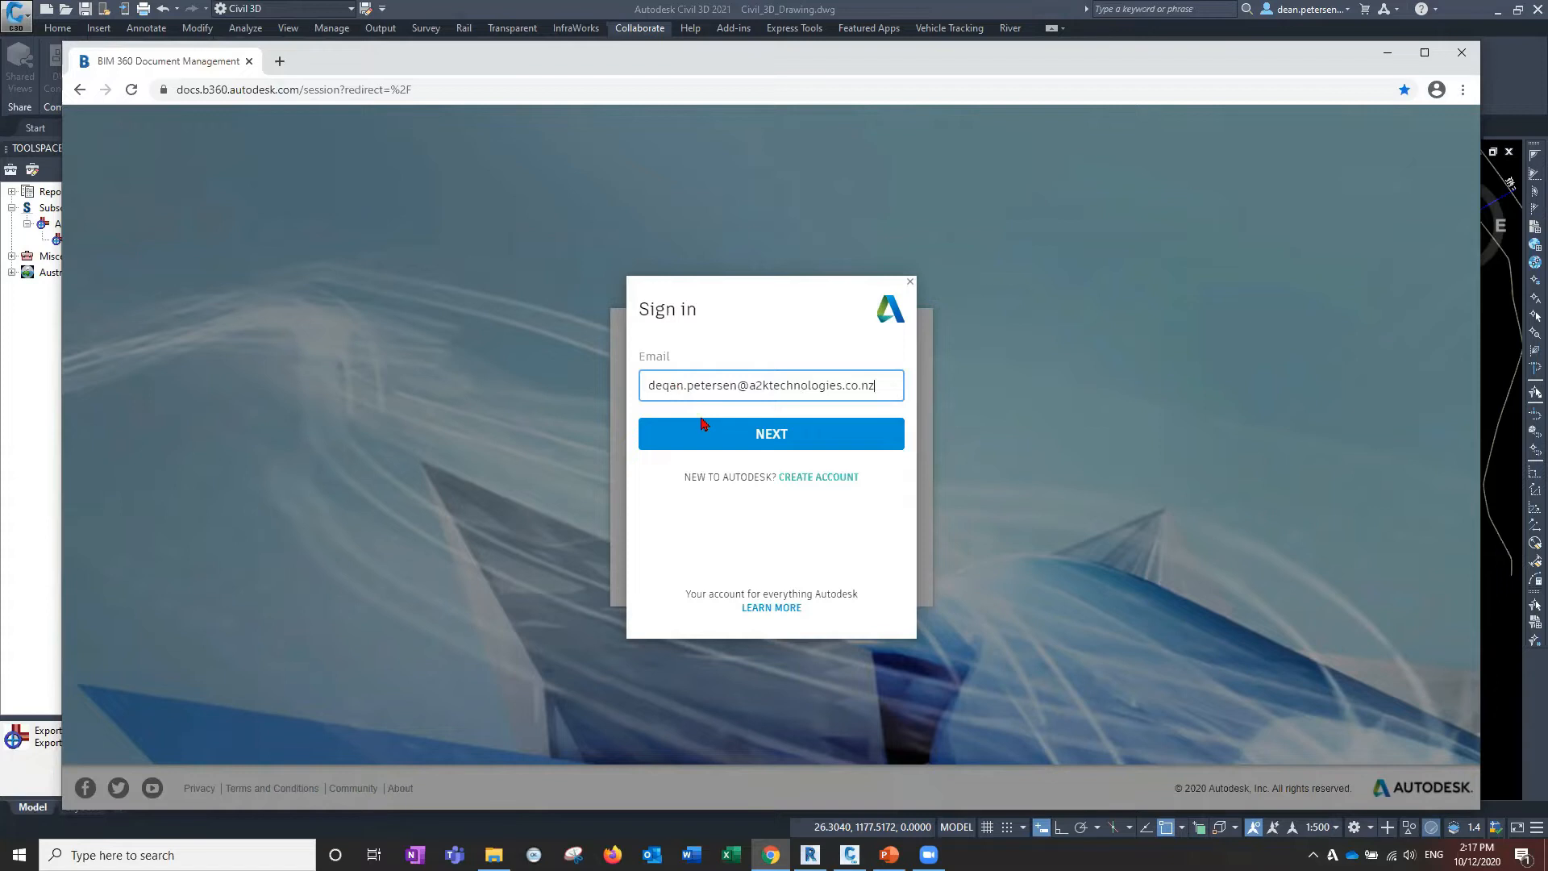
click(670, 384)
key(BackSpace)
drag(900, 385, 630, 387)
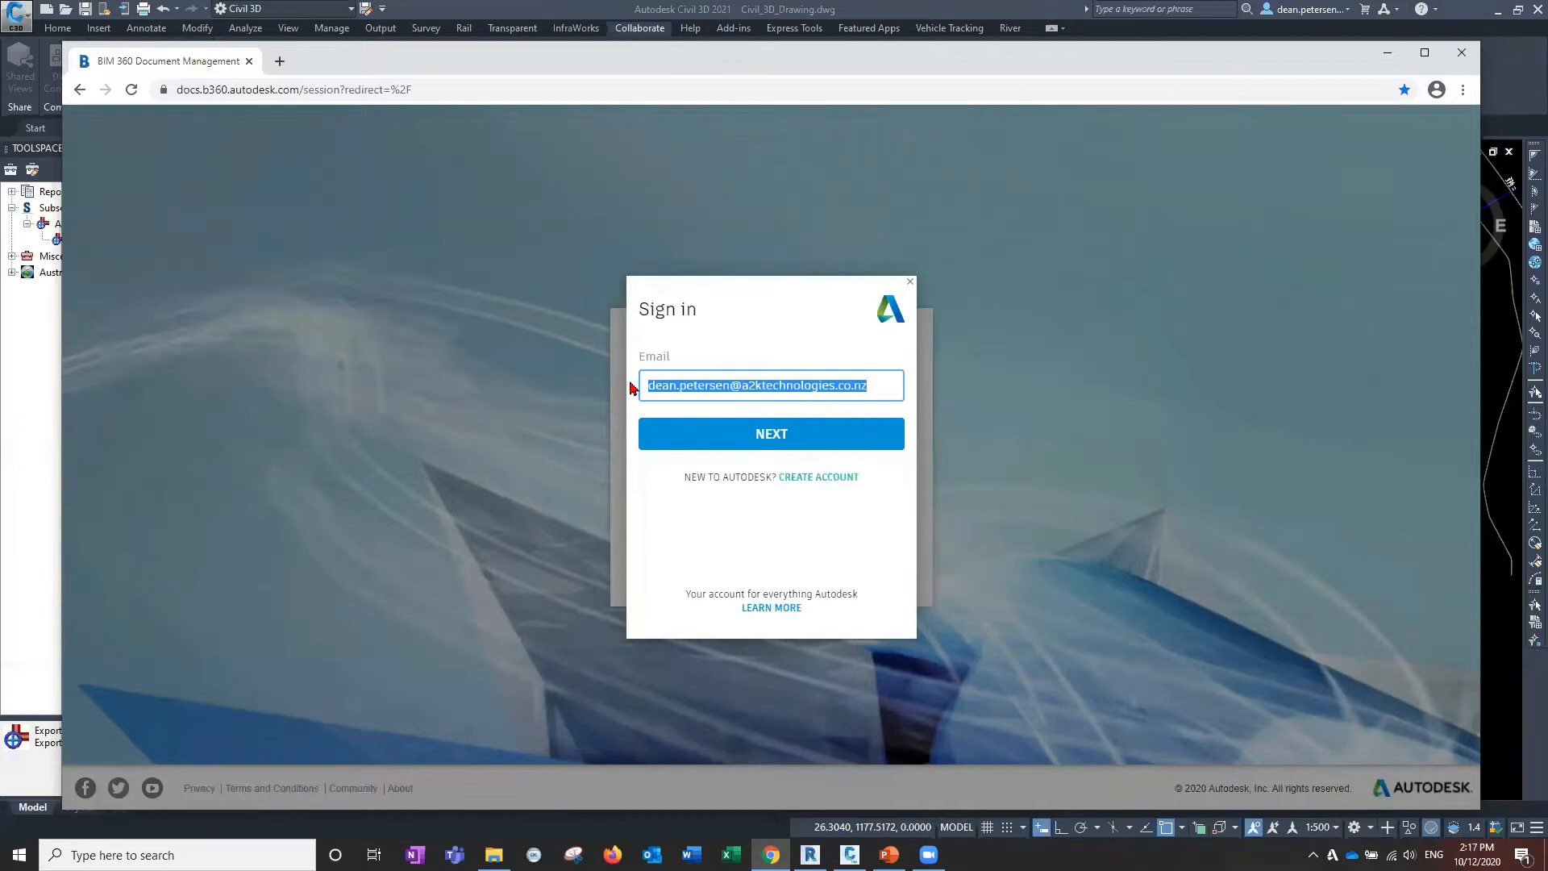
click(670, 433)
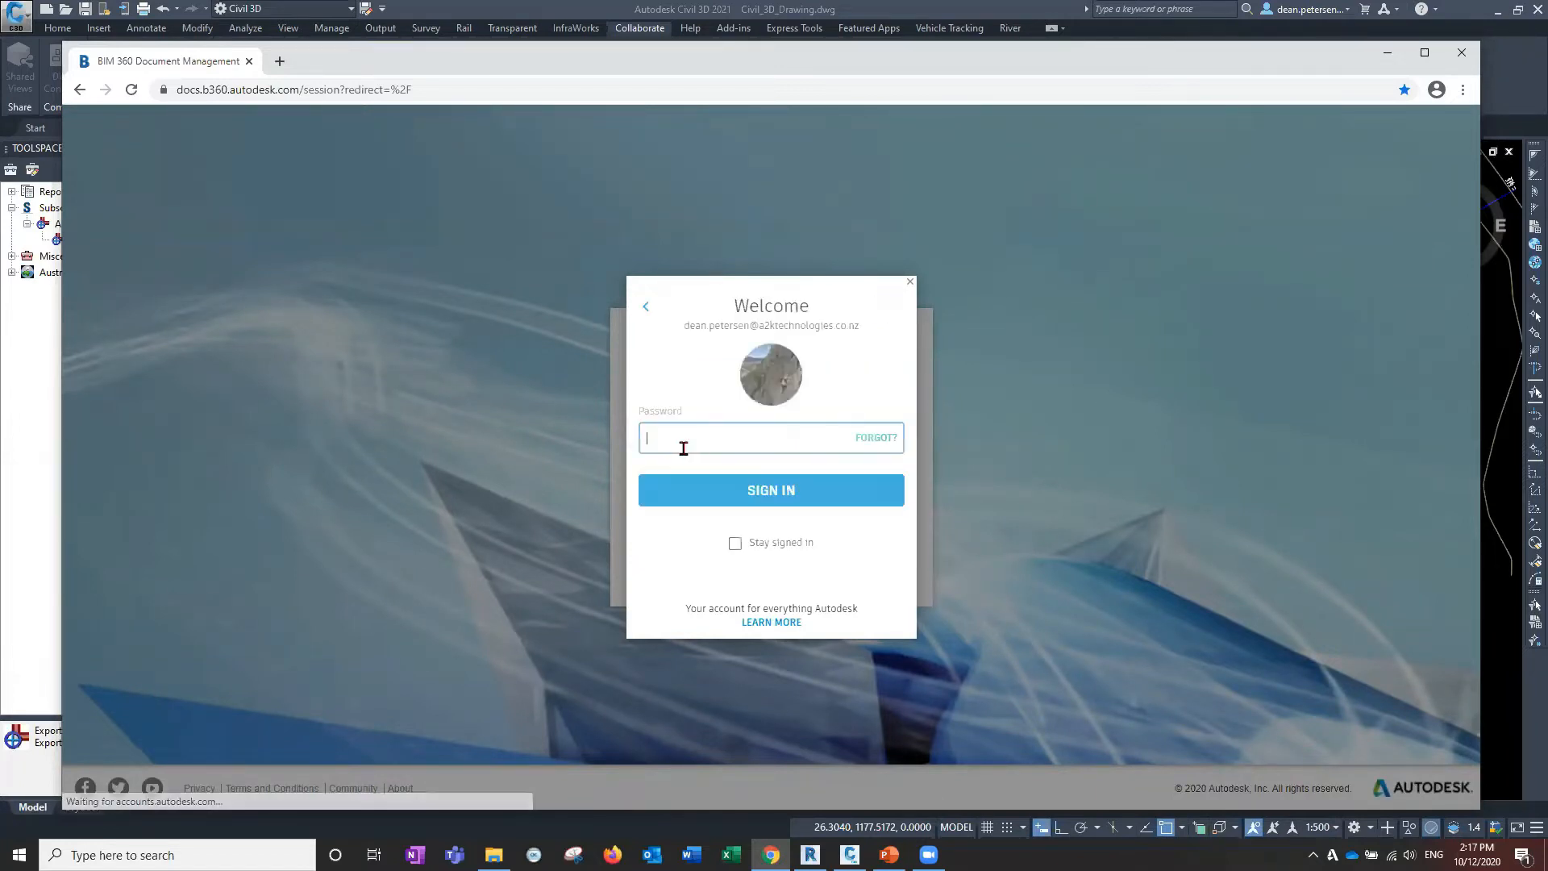
text(*****)
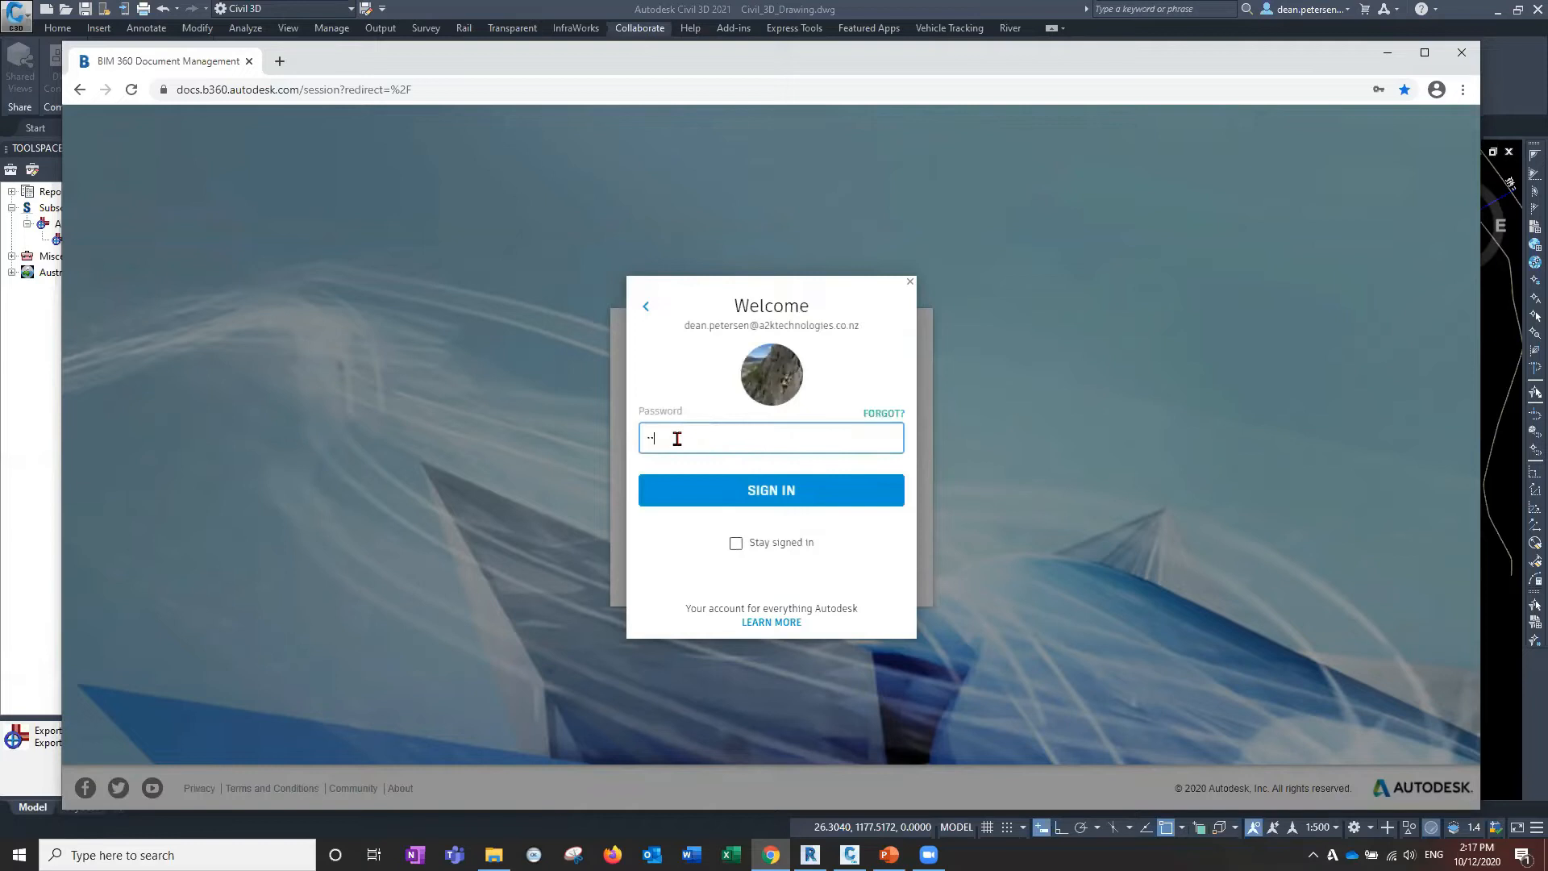
text(***)
click(772, 490)
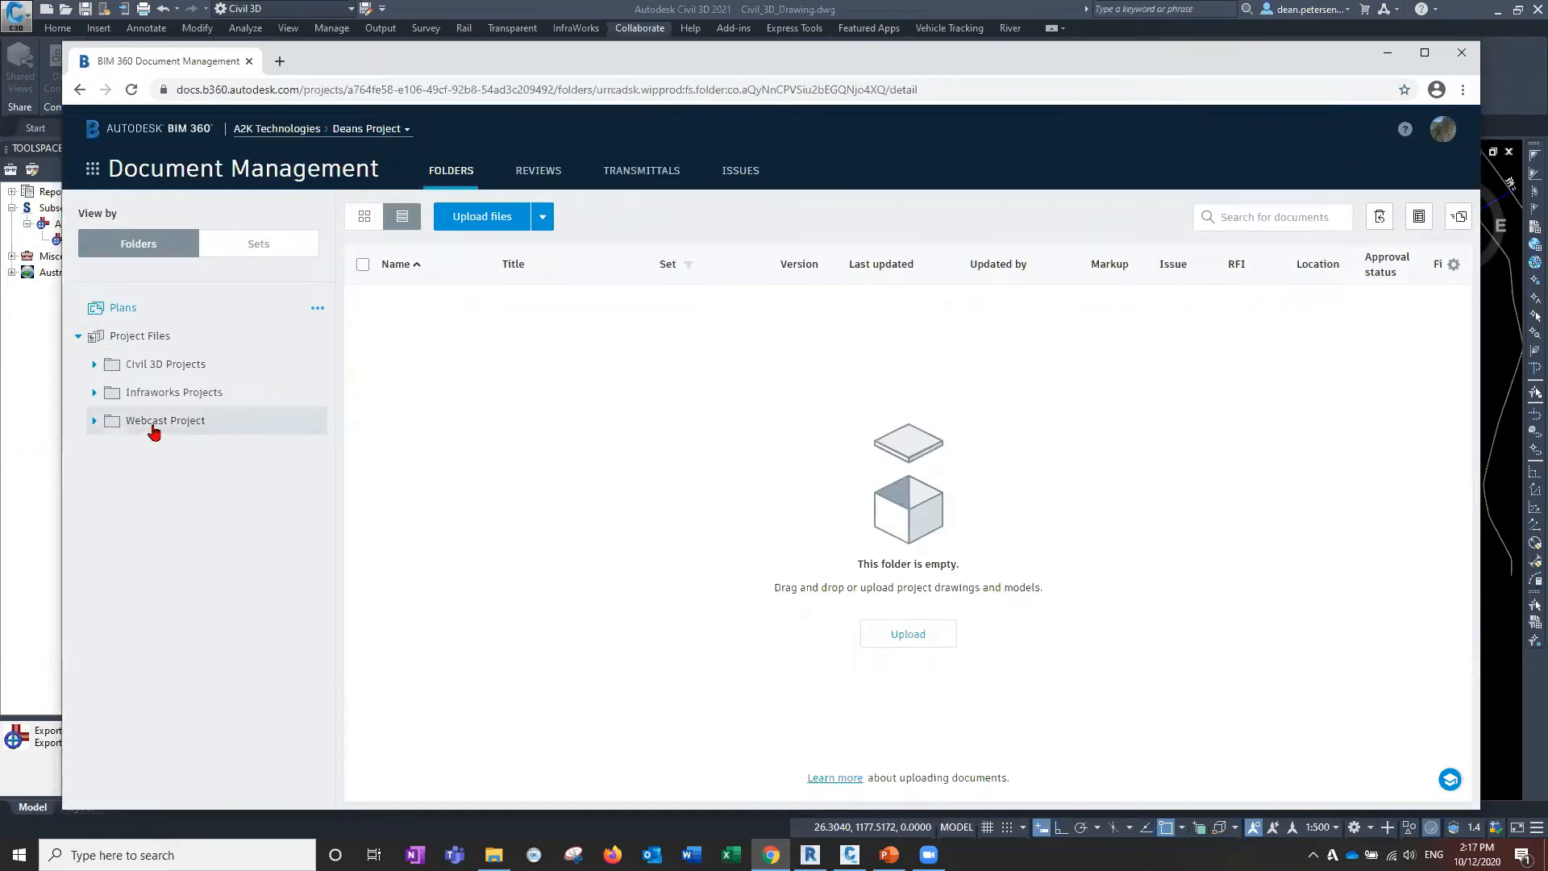
Browse Webcast Project, confirm its Shared folder is empty, then minimize the browser.
click(154, 433)
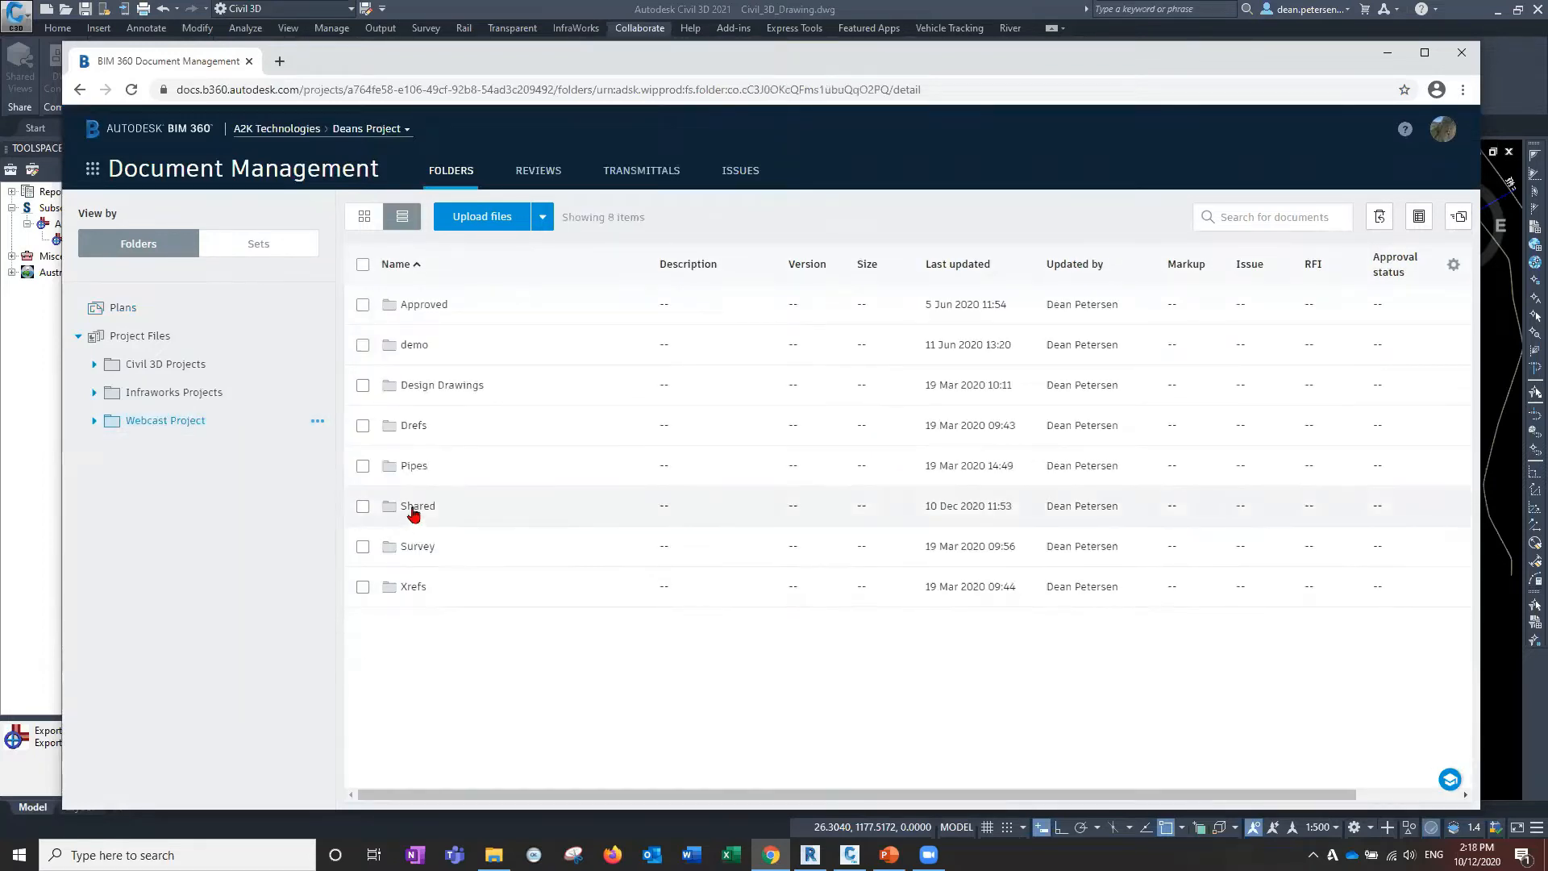
click(441, 389)
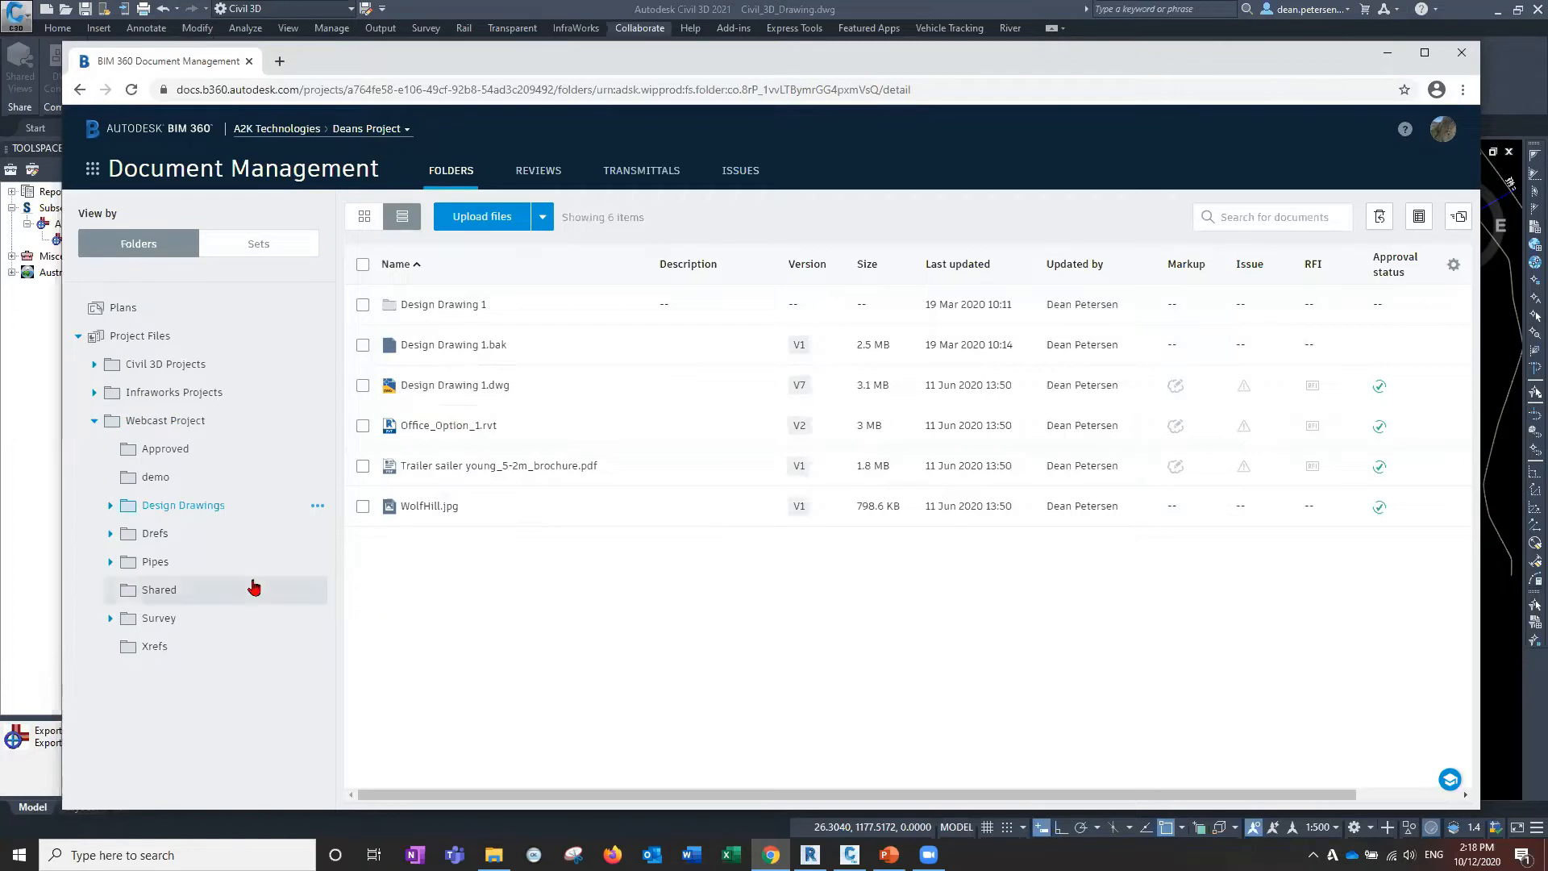
click(163, 421)
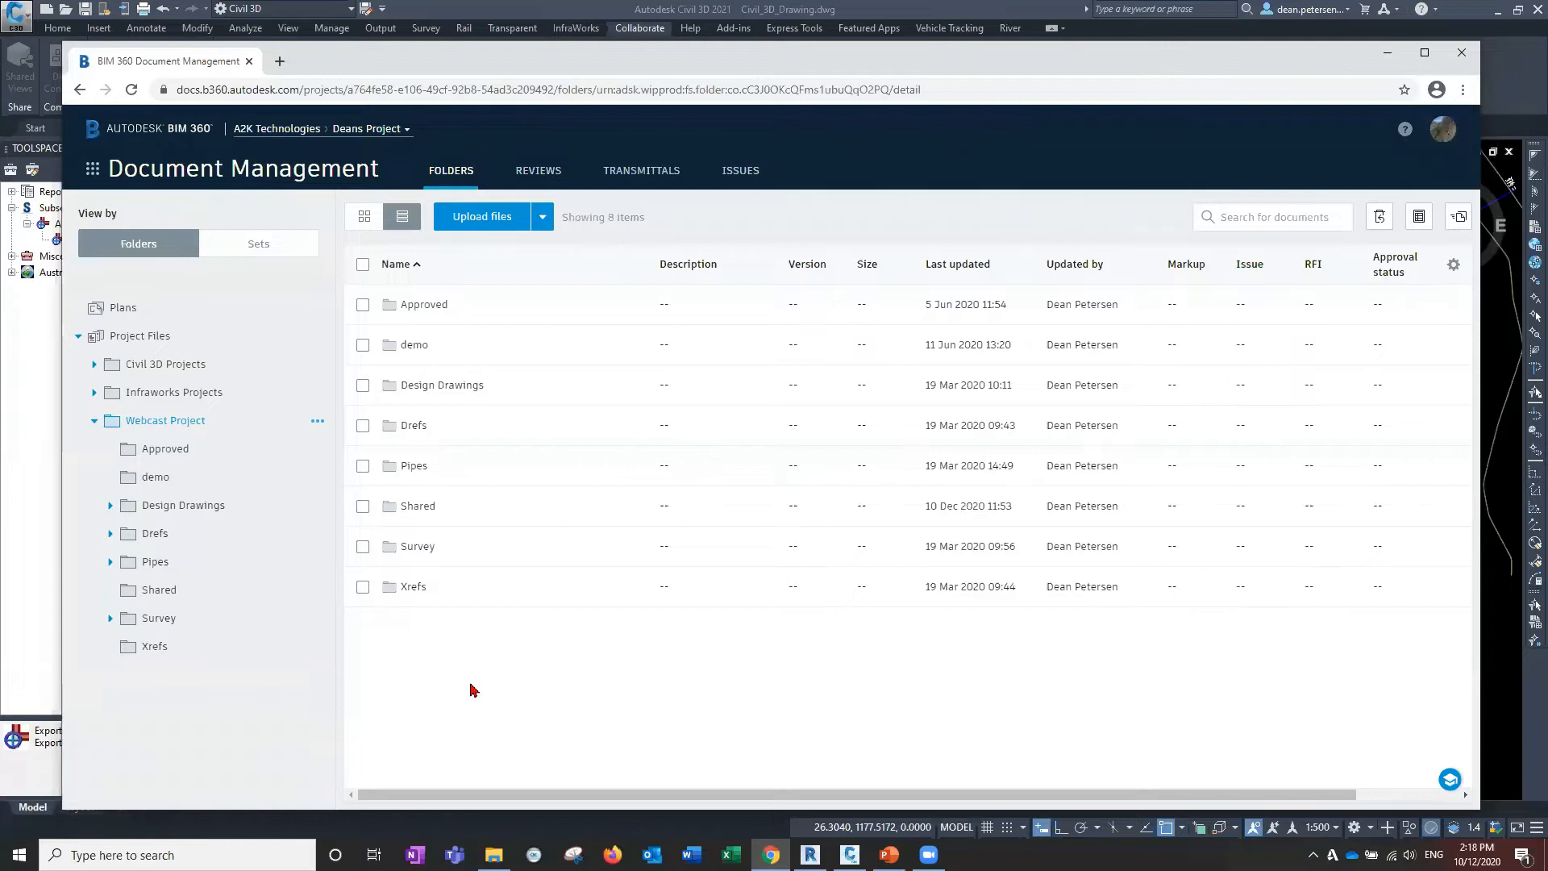
click(418, 506)
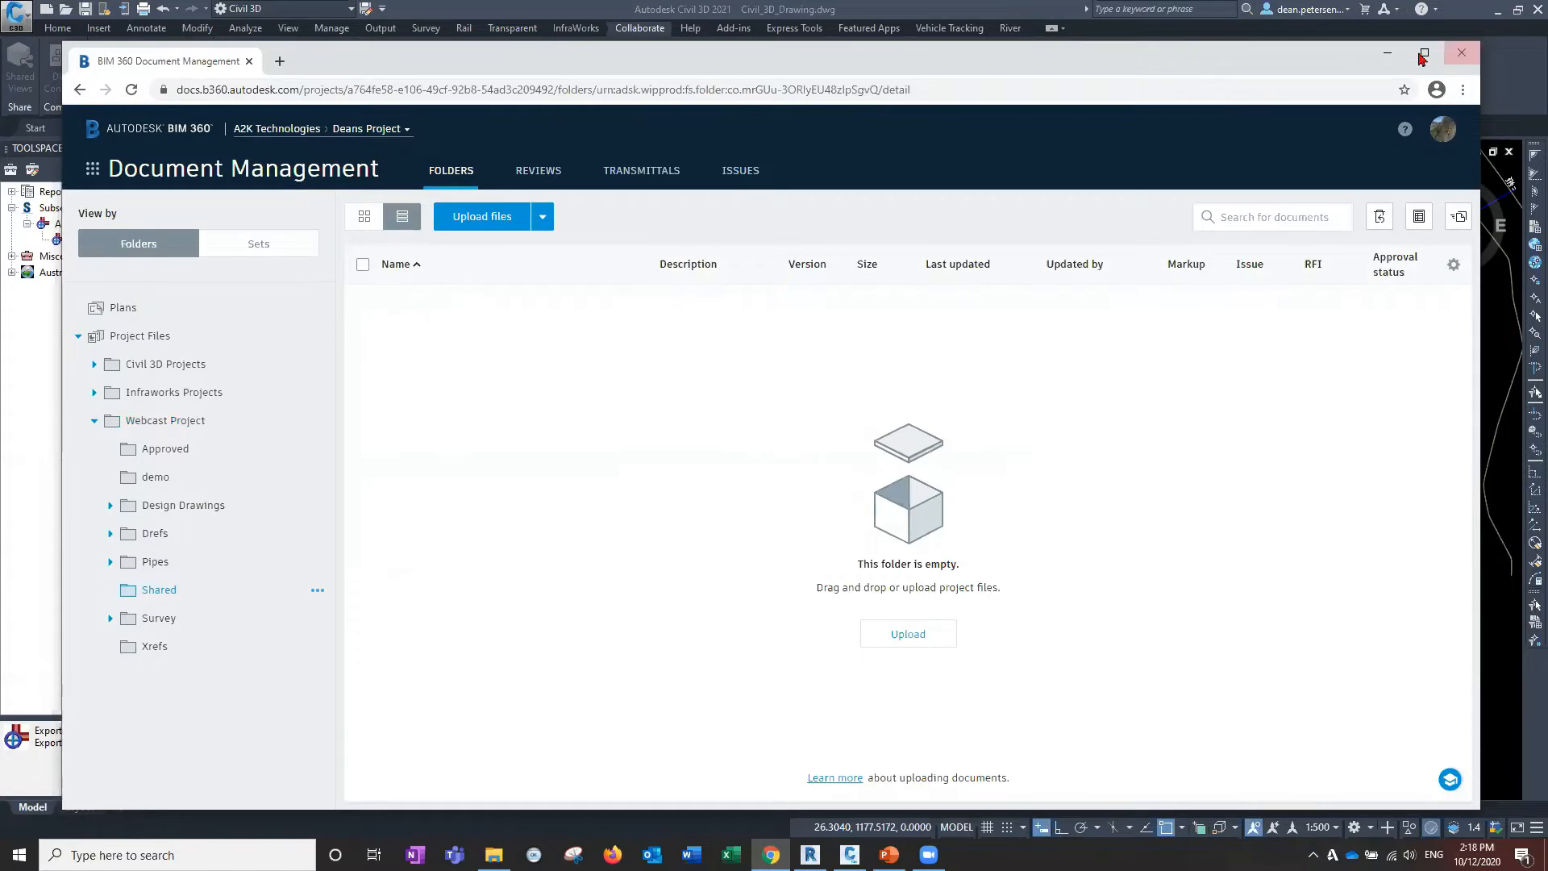
click(1383, 62)
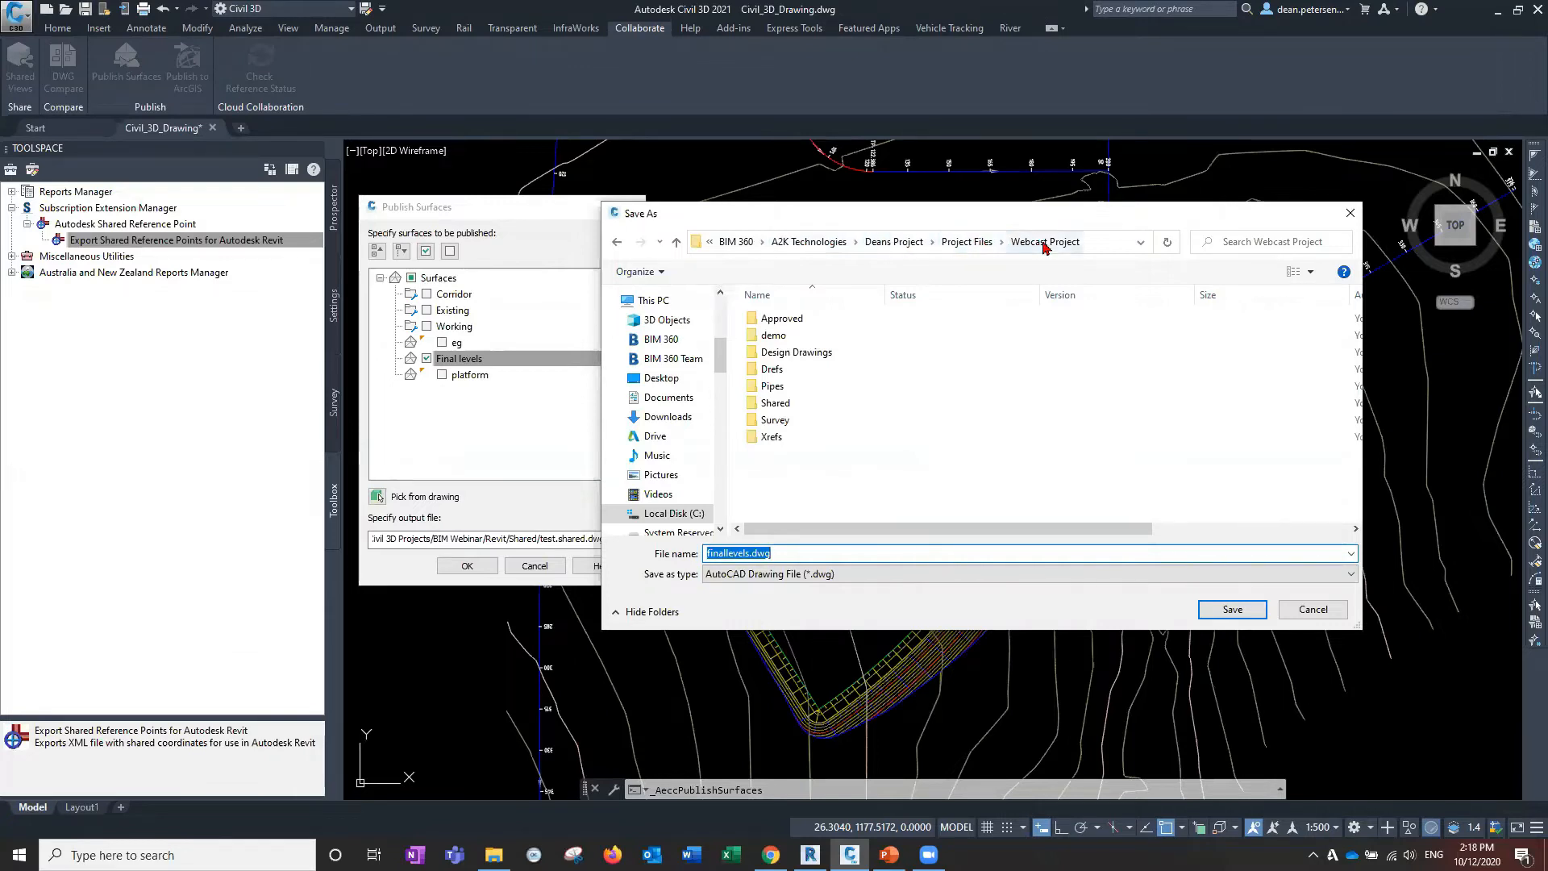
Save the Final levels surface as finallevels.shared.dwg in the Shared folder and start publishing.
double_click(765, 407)
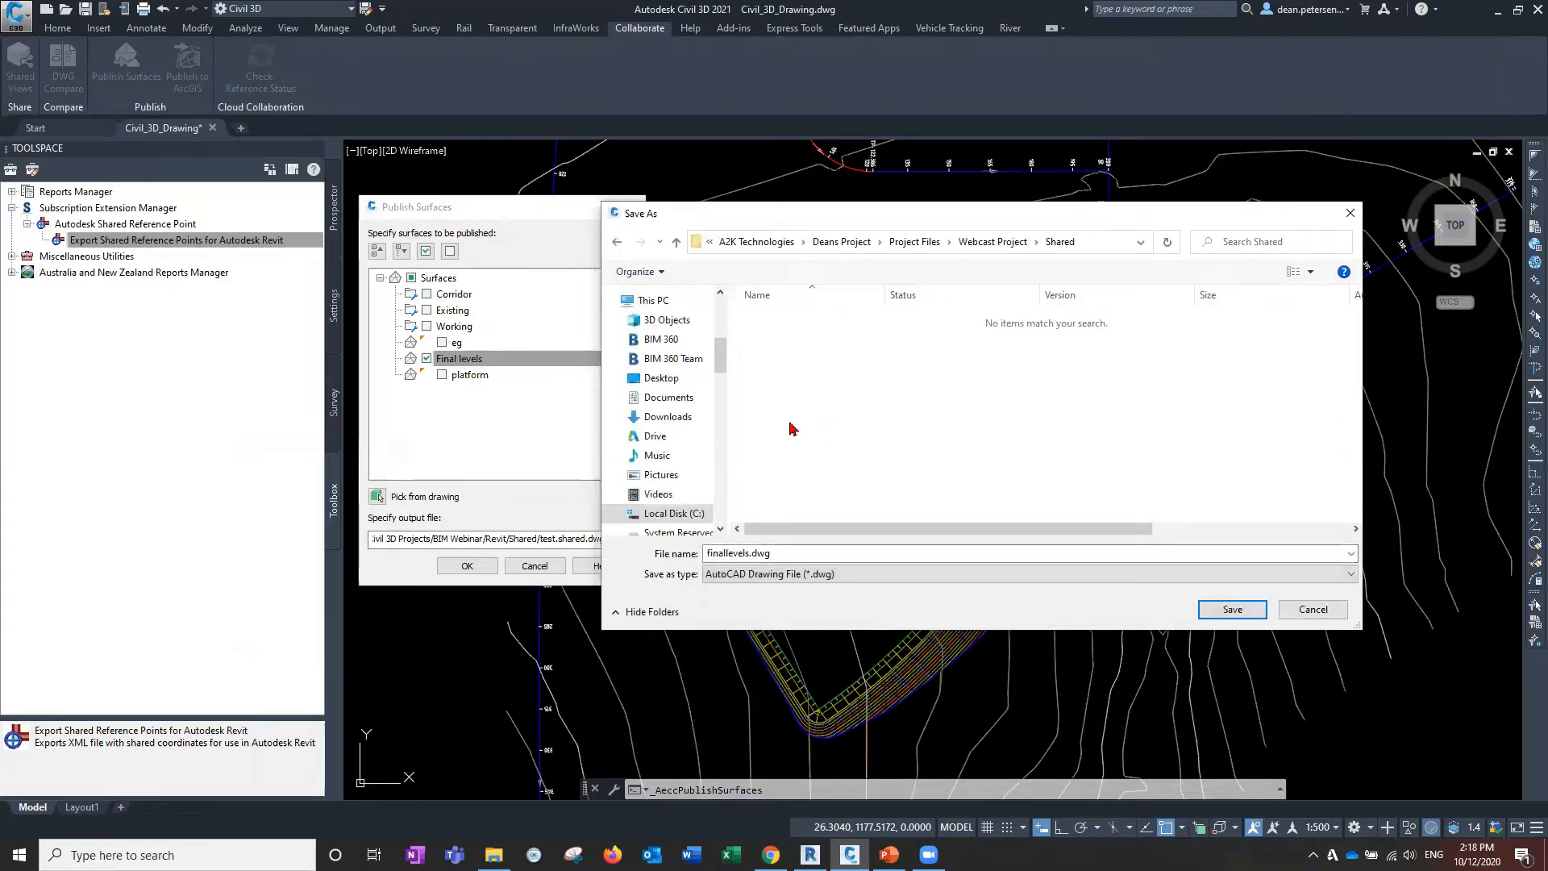
click(1234, 610)
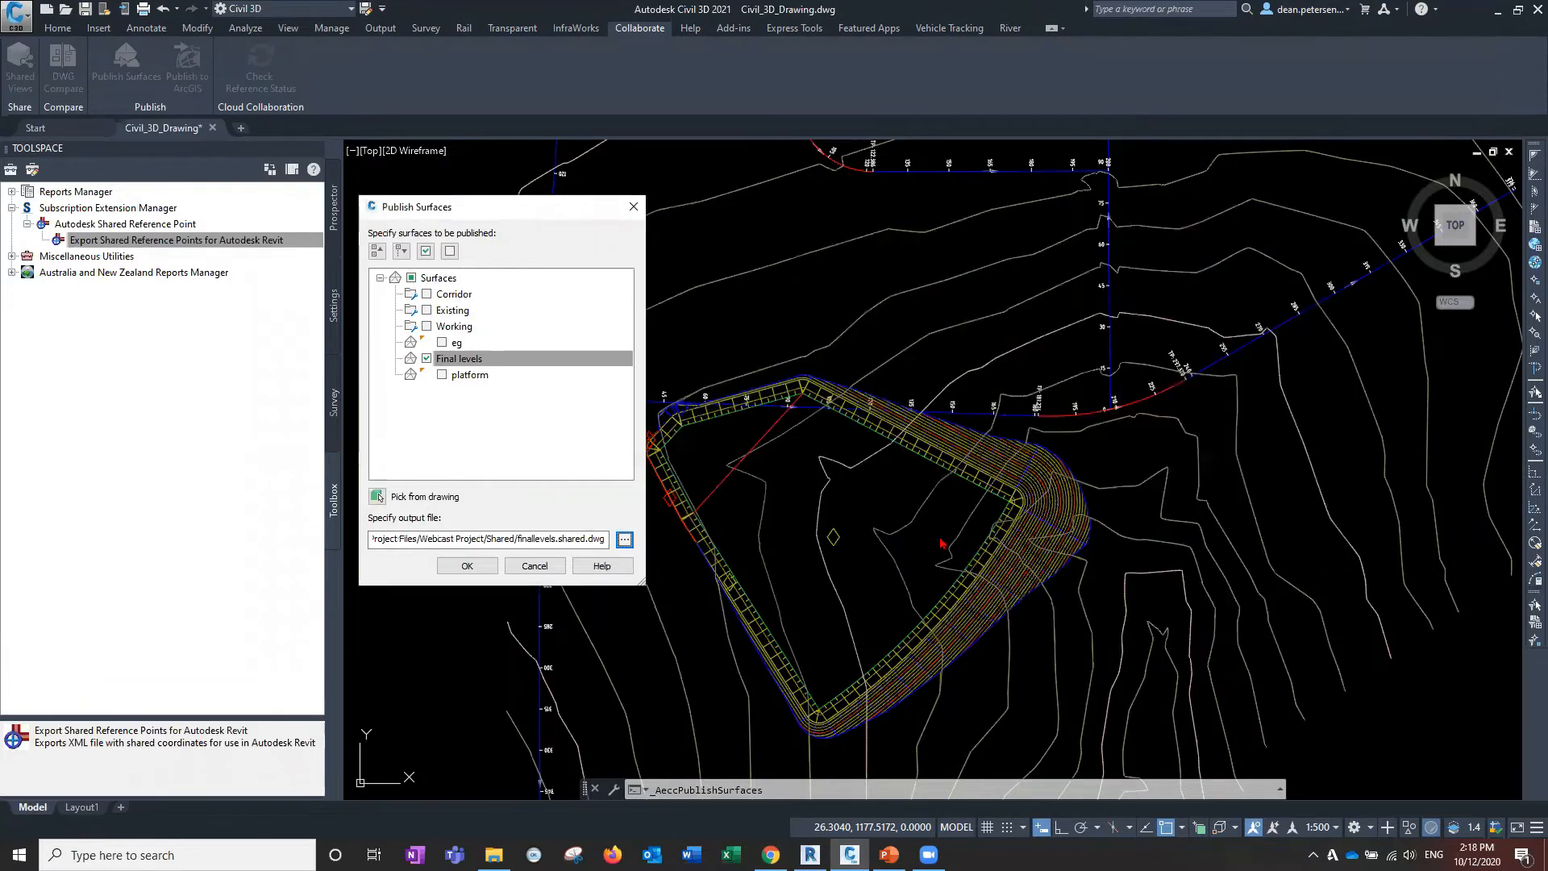
click(476, 568)
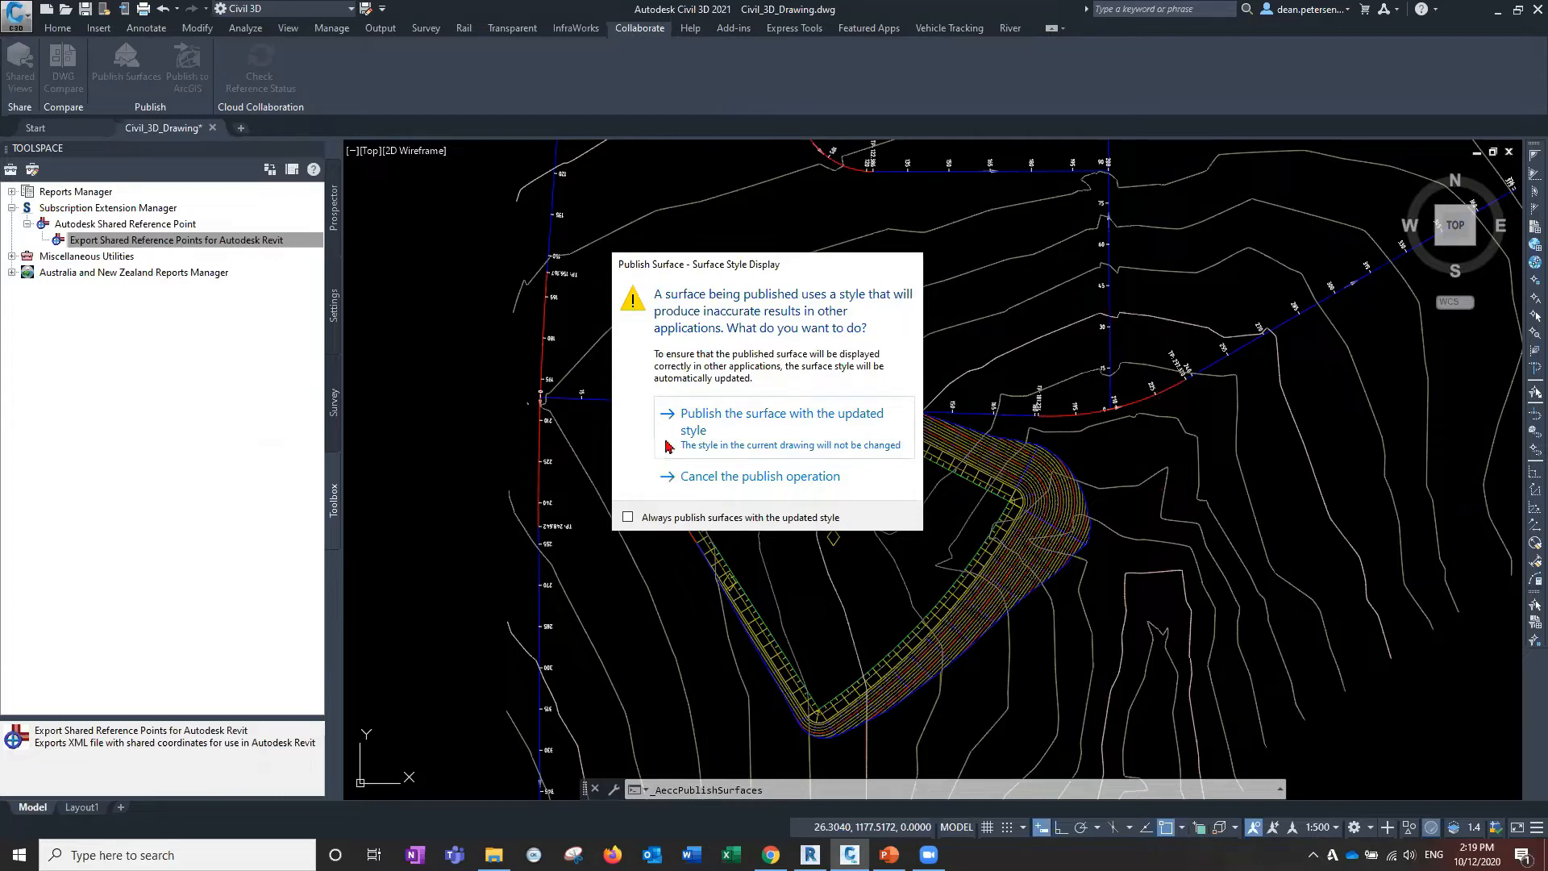
Publish Final levels with the updated surface style and confirm Desktop Connector has no pending uploads.
click(769, 433)
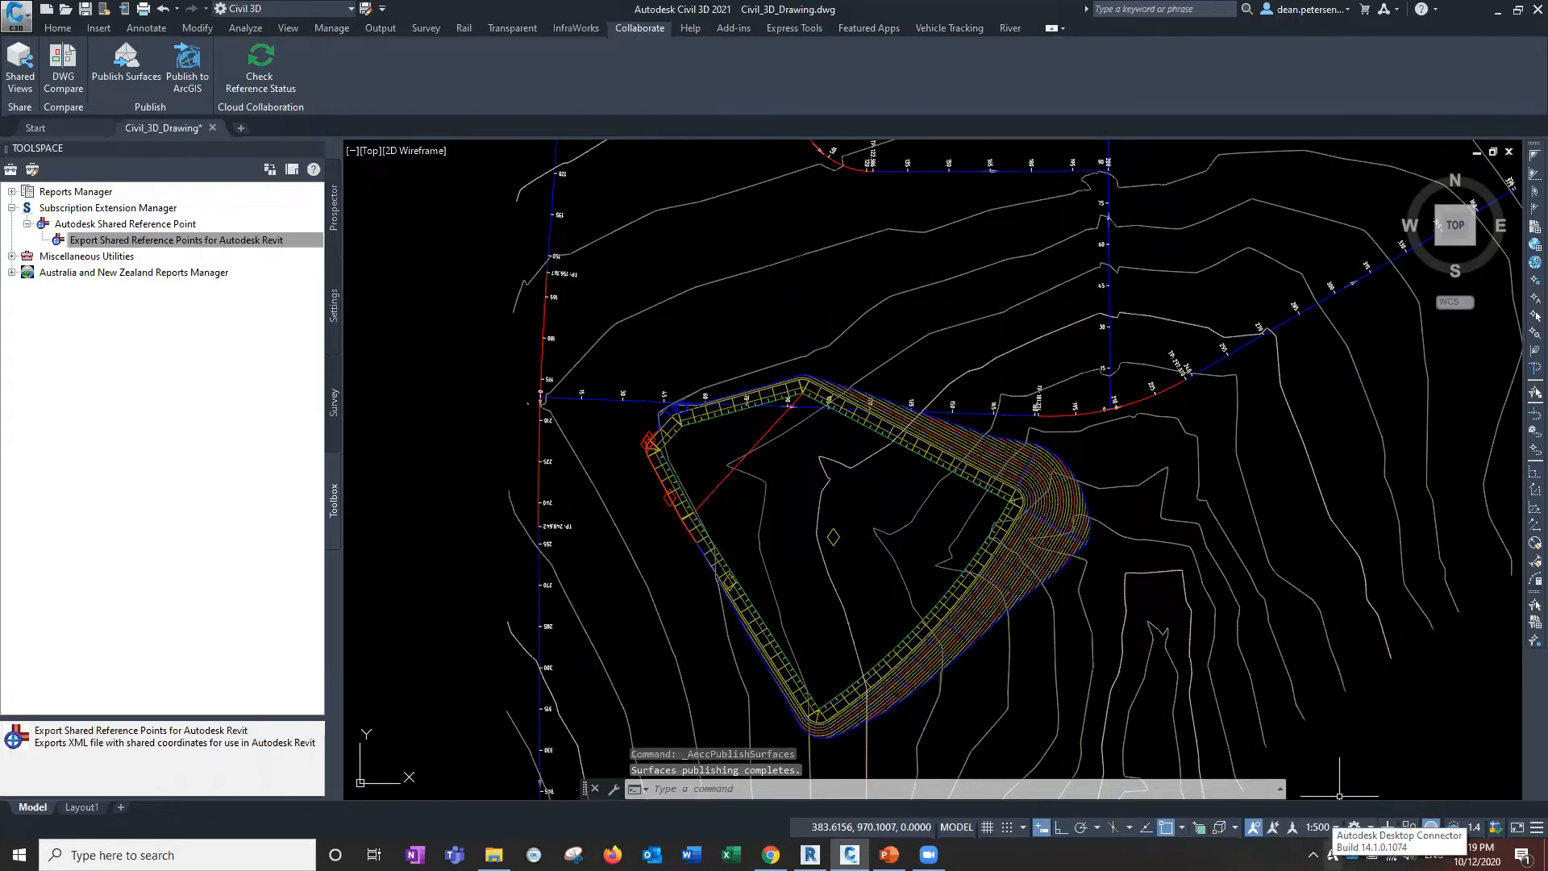
right_click(1333, 854)
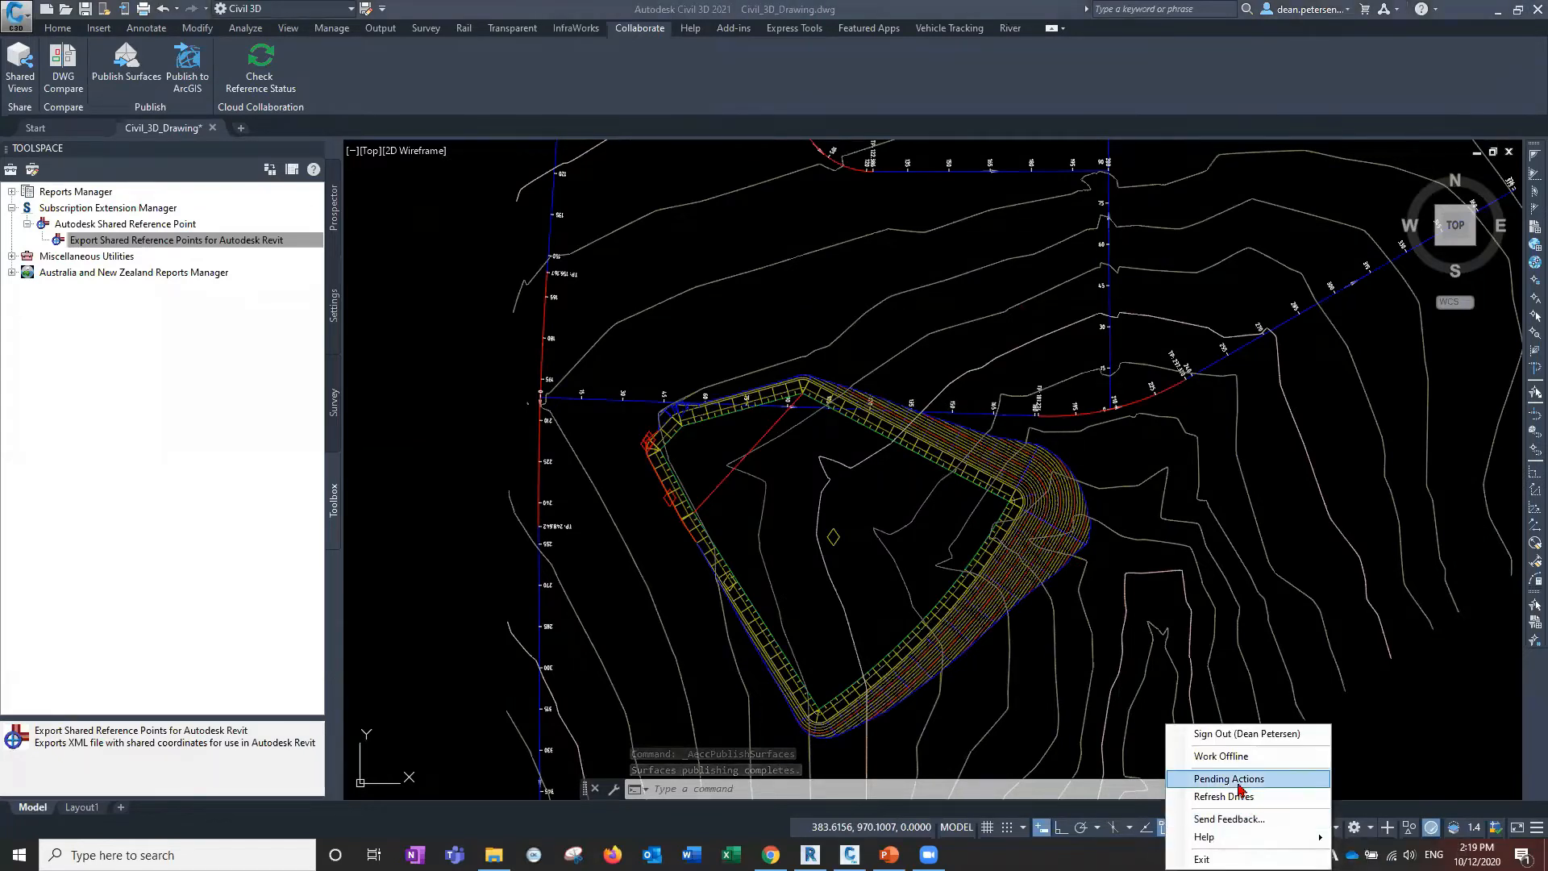
click(1173, 687)
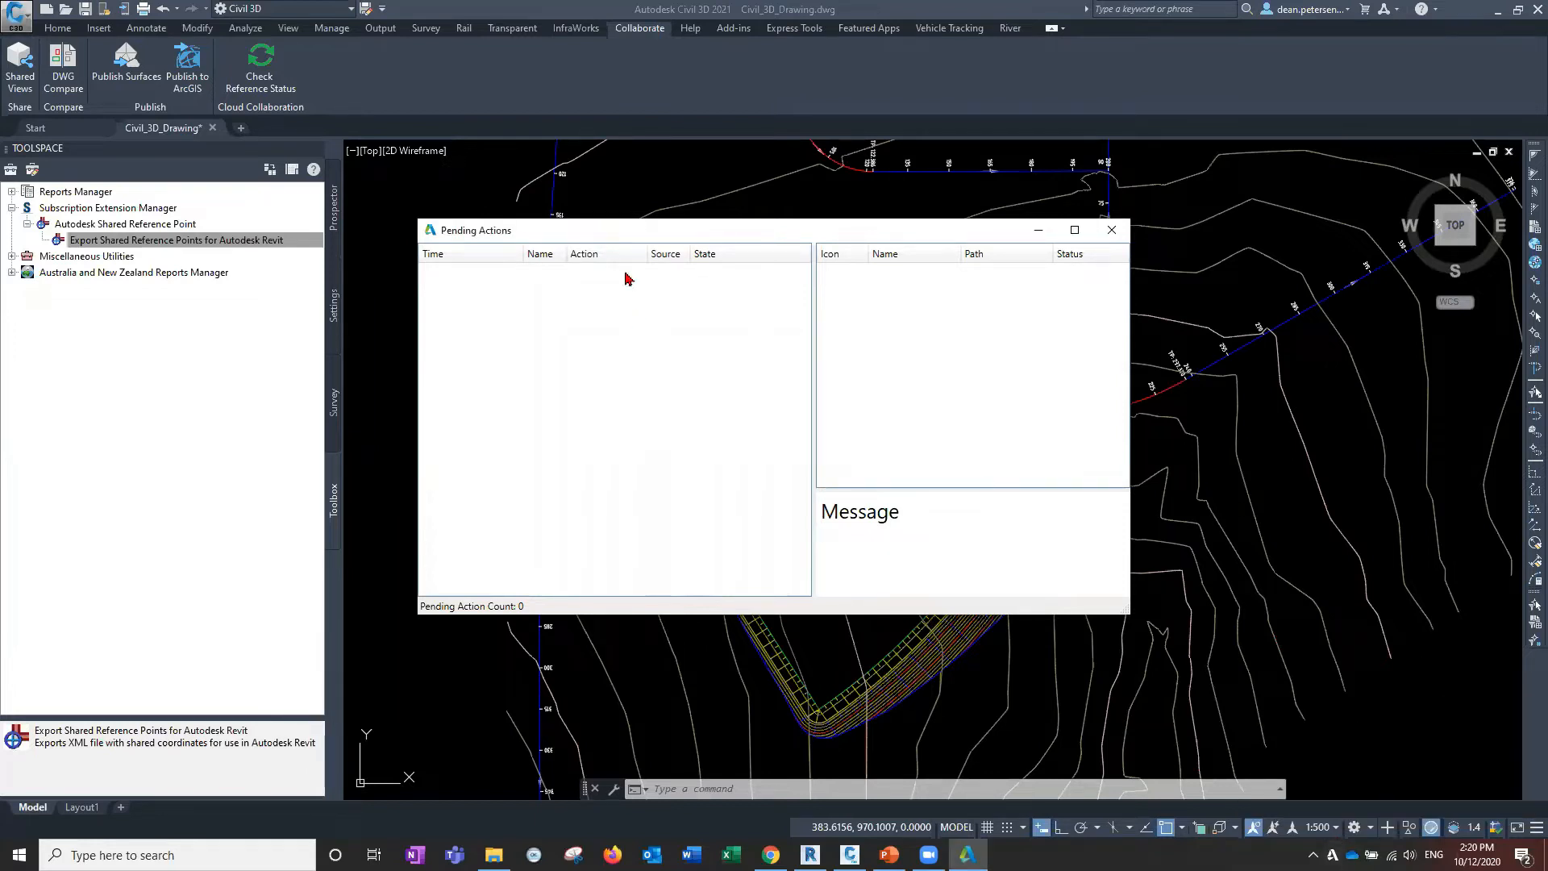
click(1111, 230)
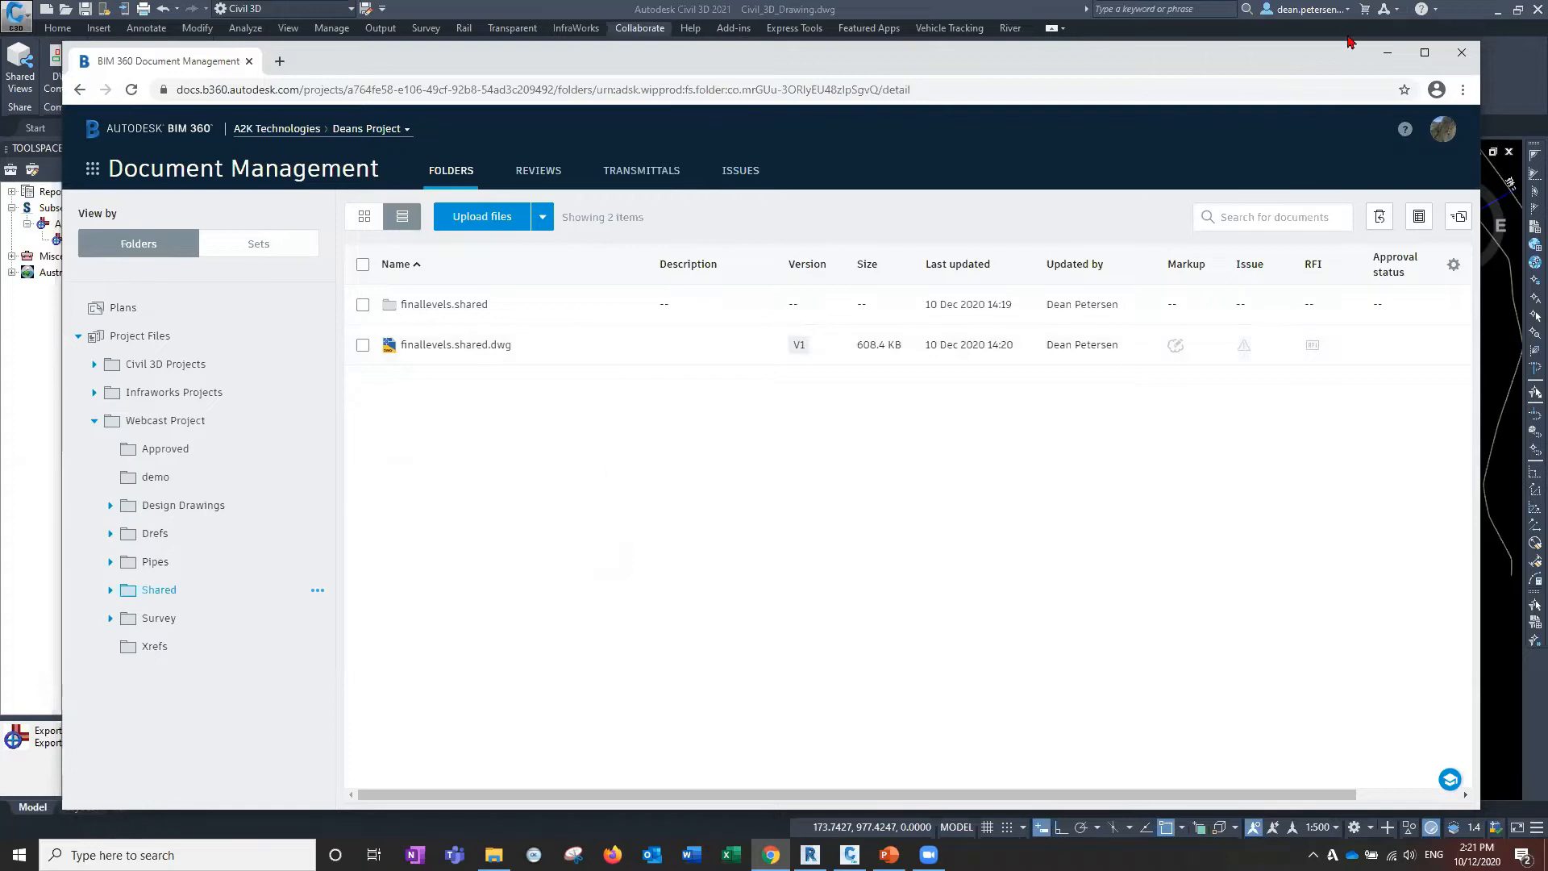
Verify finallevels.shared.dwg and its companion folder are in BIM 360's Shared folder, then minimize the browser.
click(1387, 53)
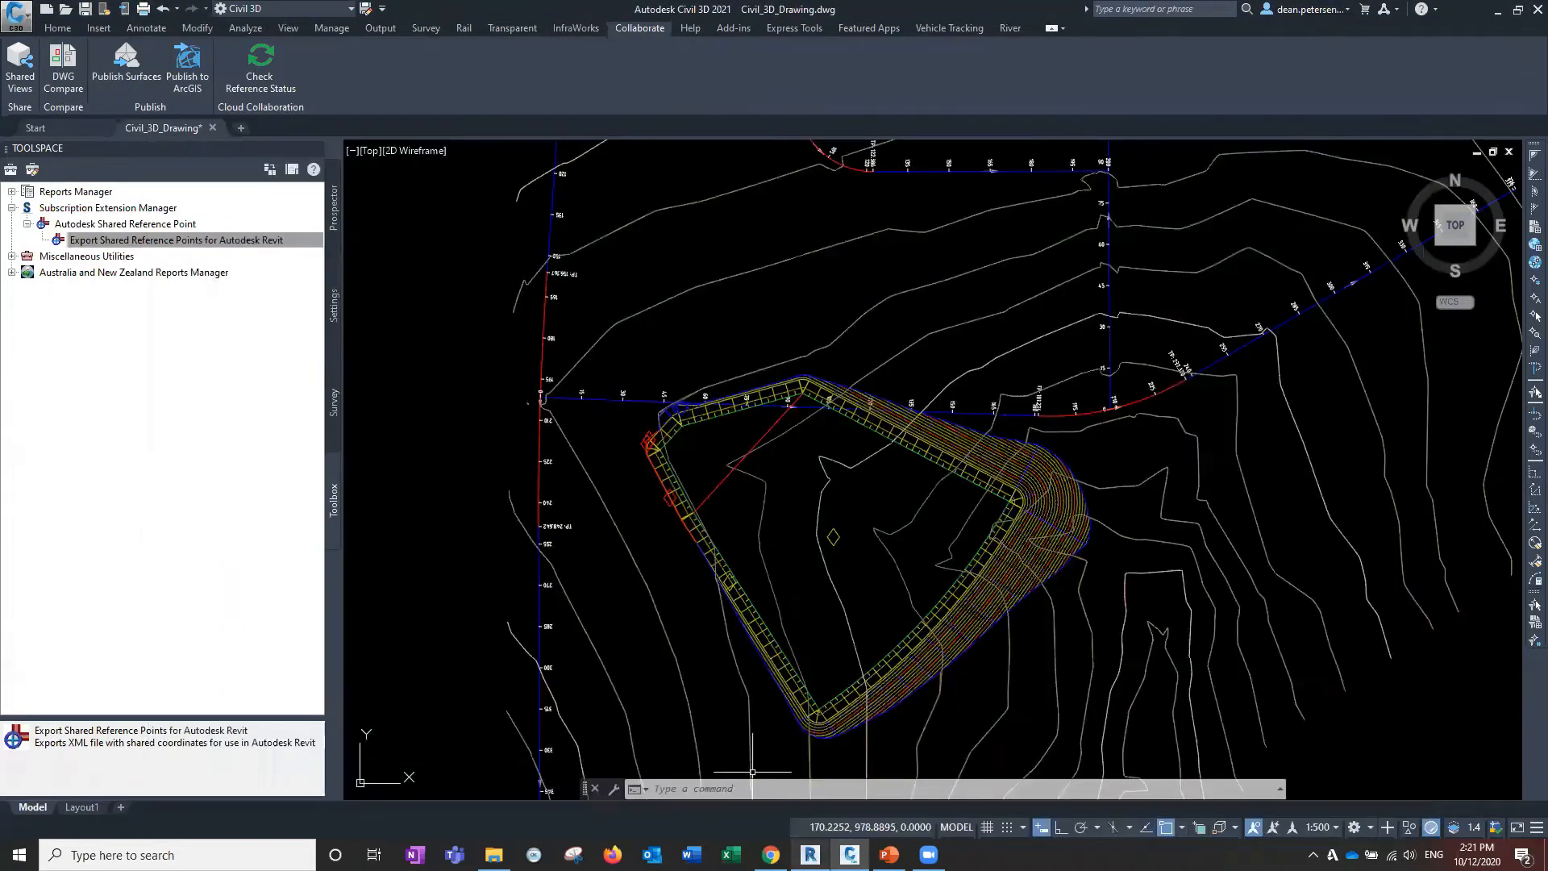
Bring Revit forward and launch Link Topography from the Insert tools.
click(810, 855)
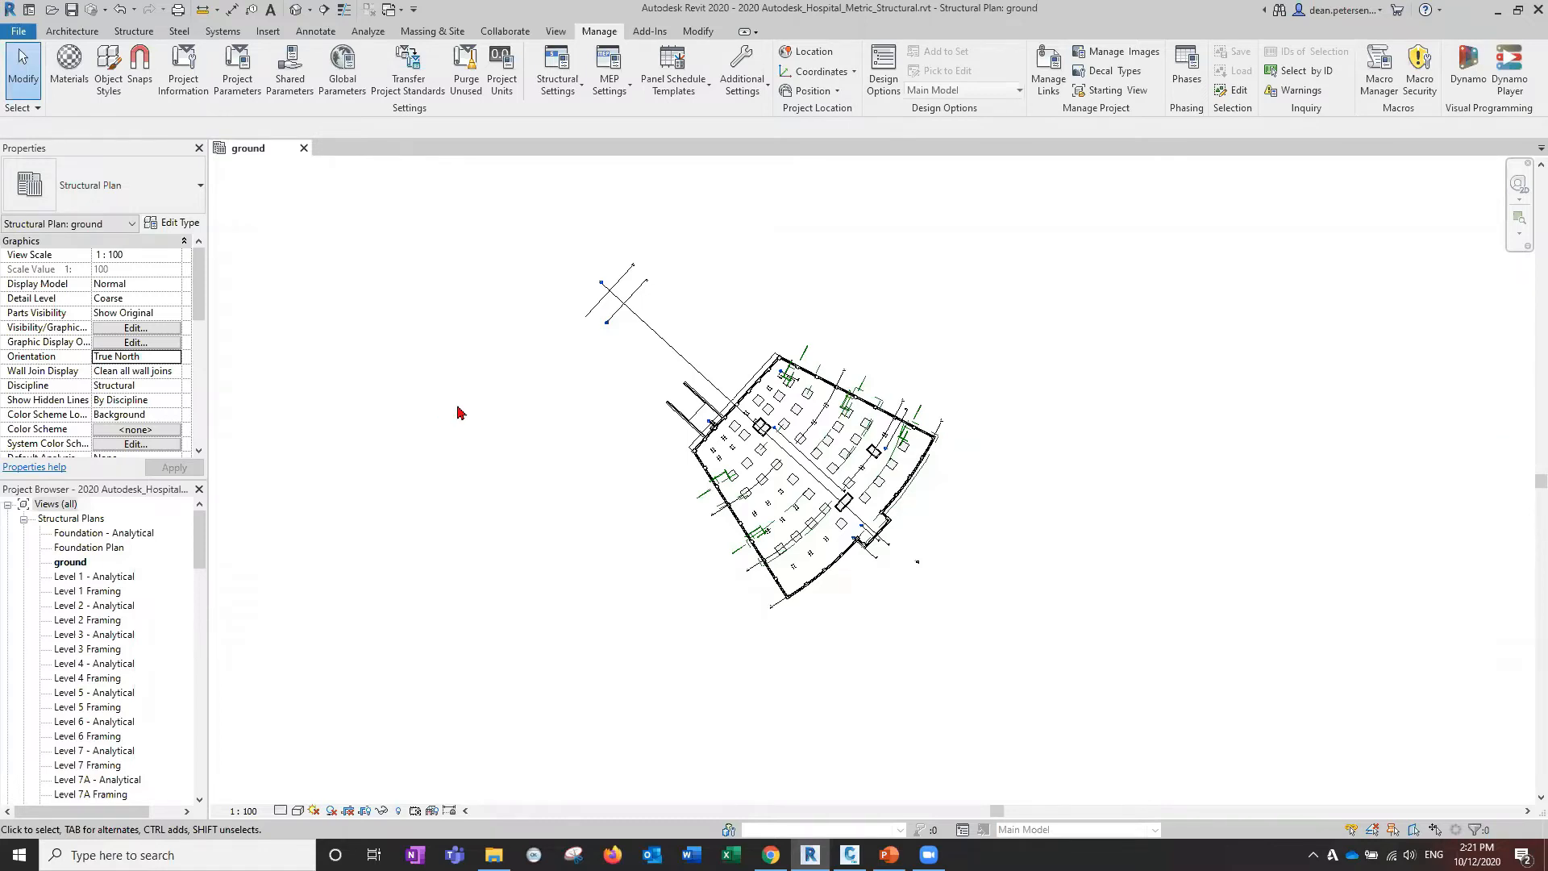
click(268, 31)
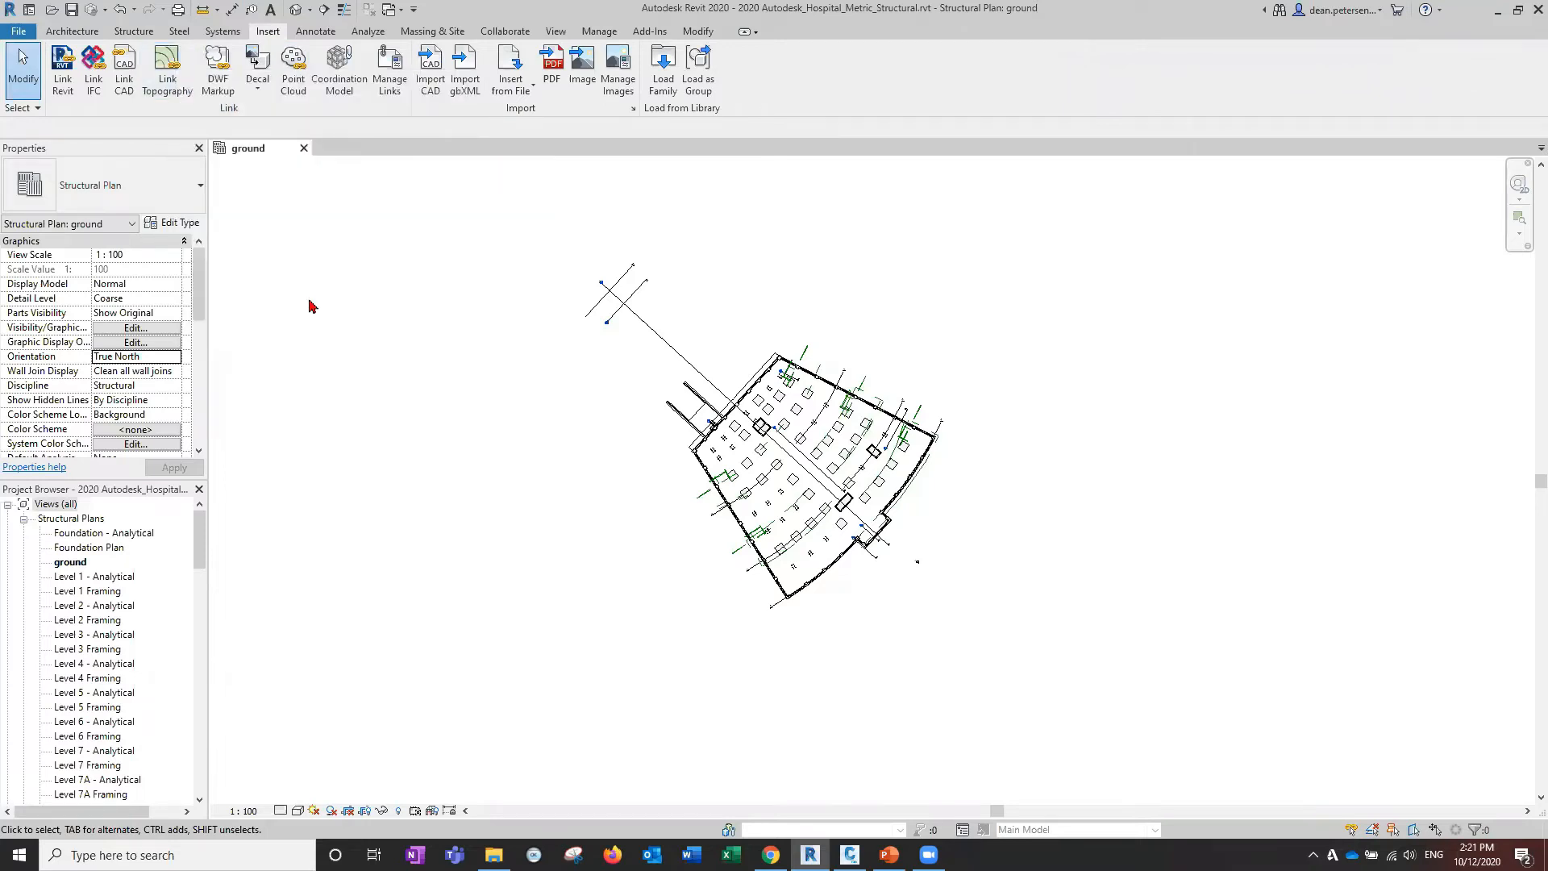
click(164, 63)
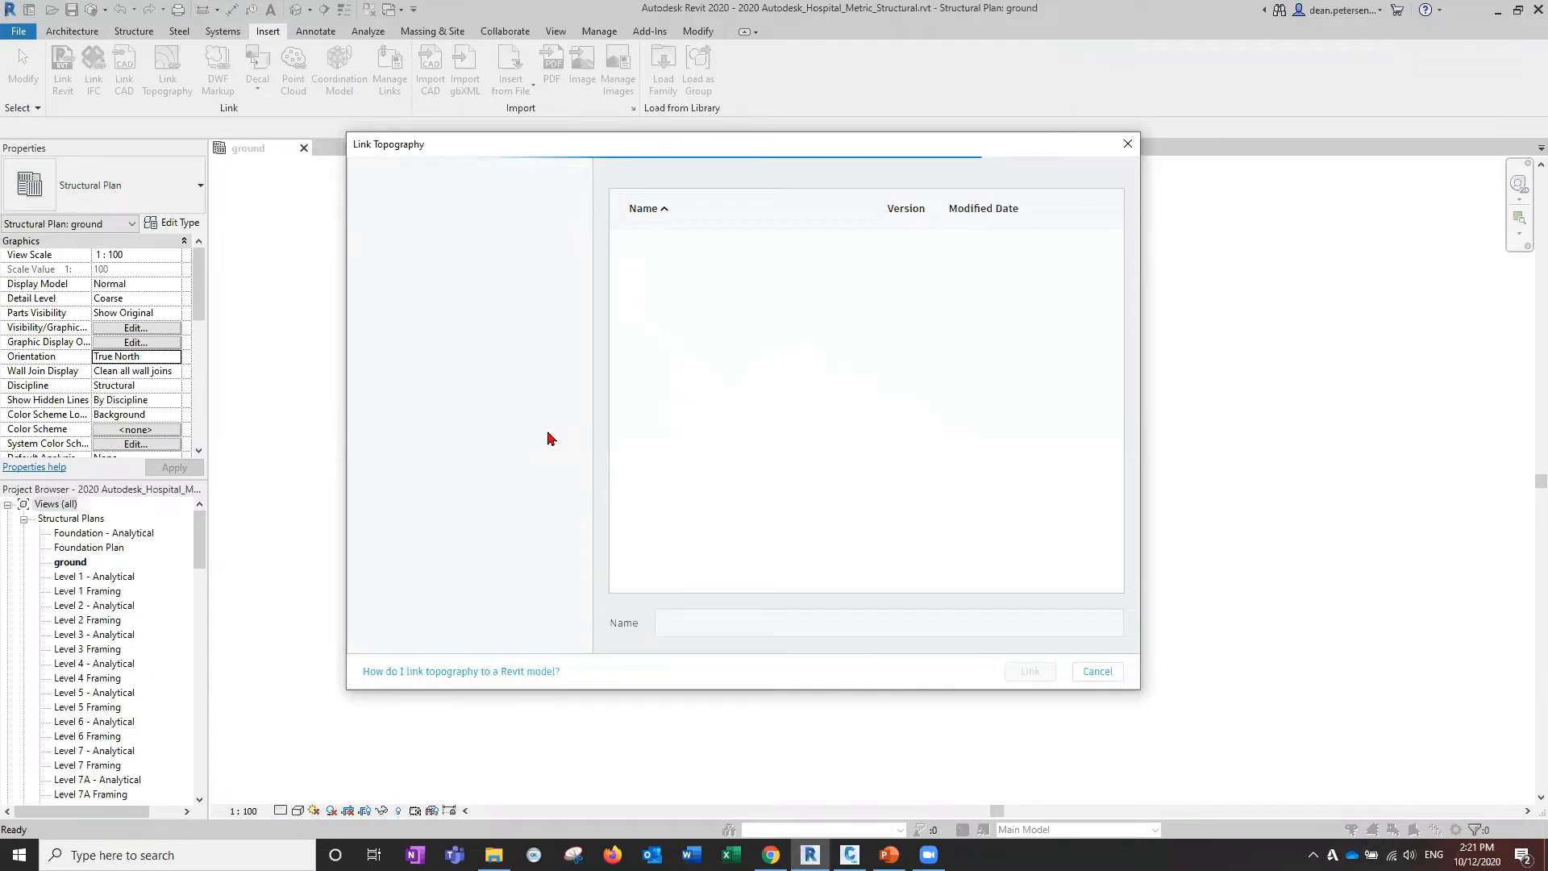
Link finallevels from Deans Project > Project Files > Webcast Project > Shared as topography.
click(462, 246)
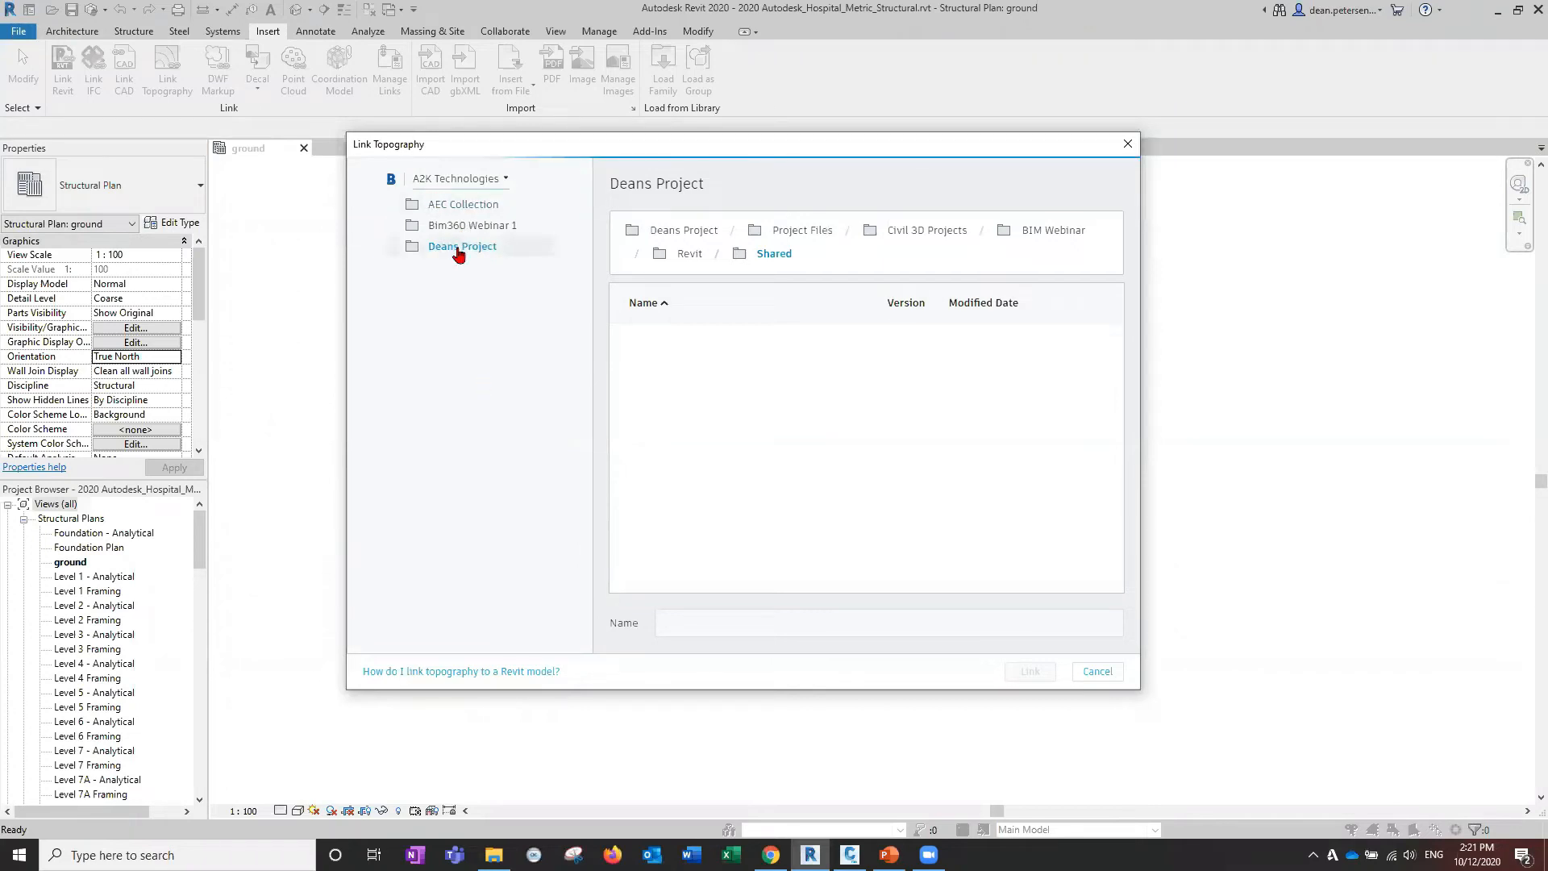
click(821, 232)
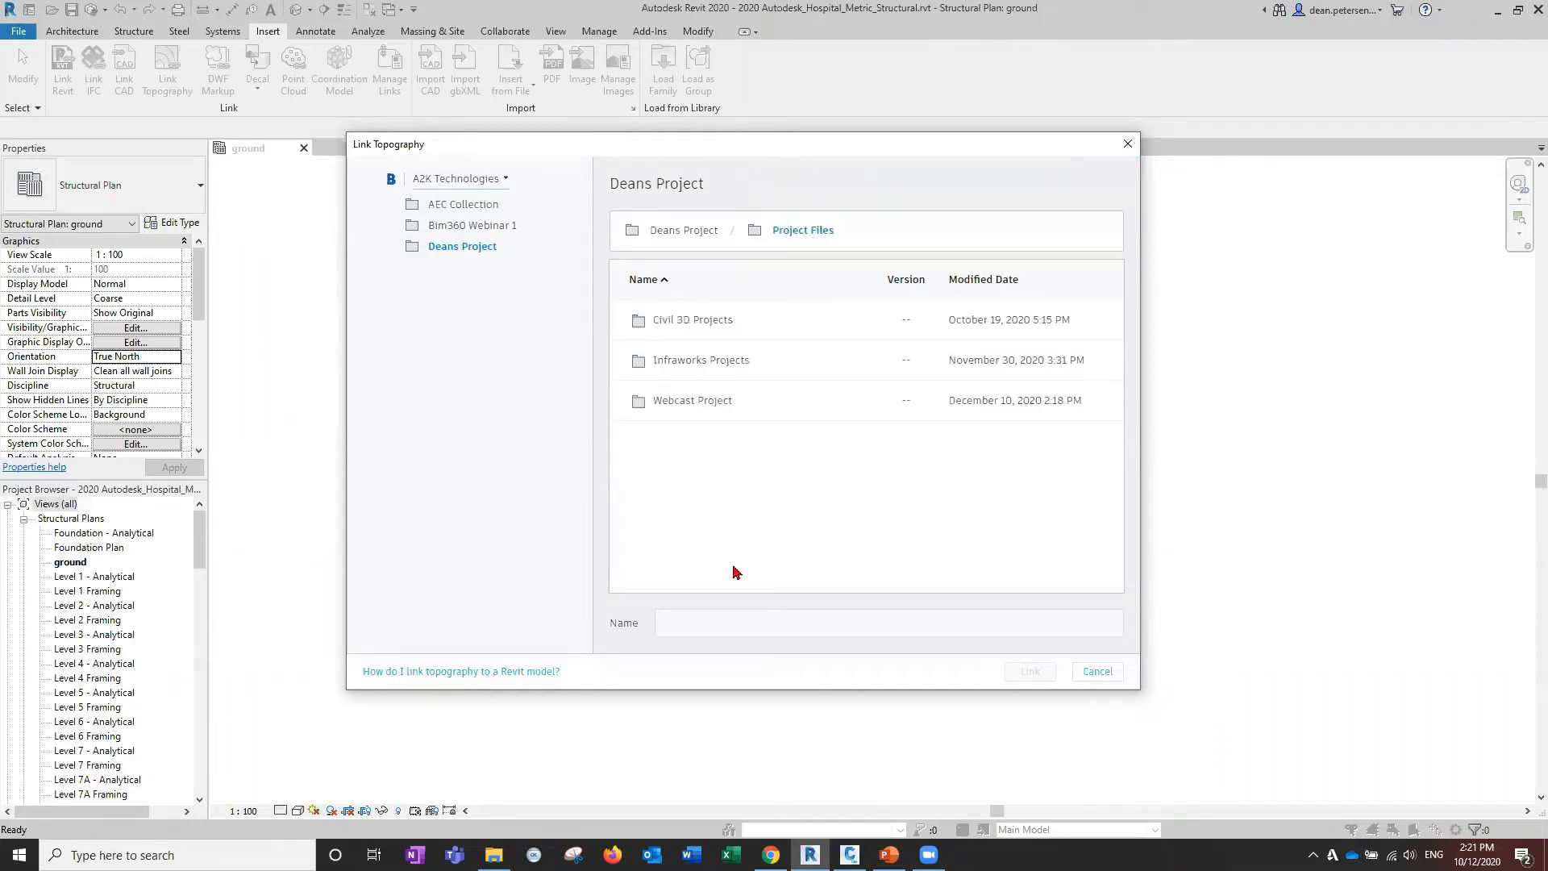
click(692, 401)
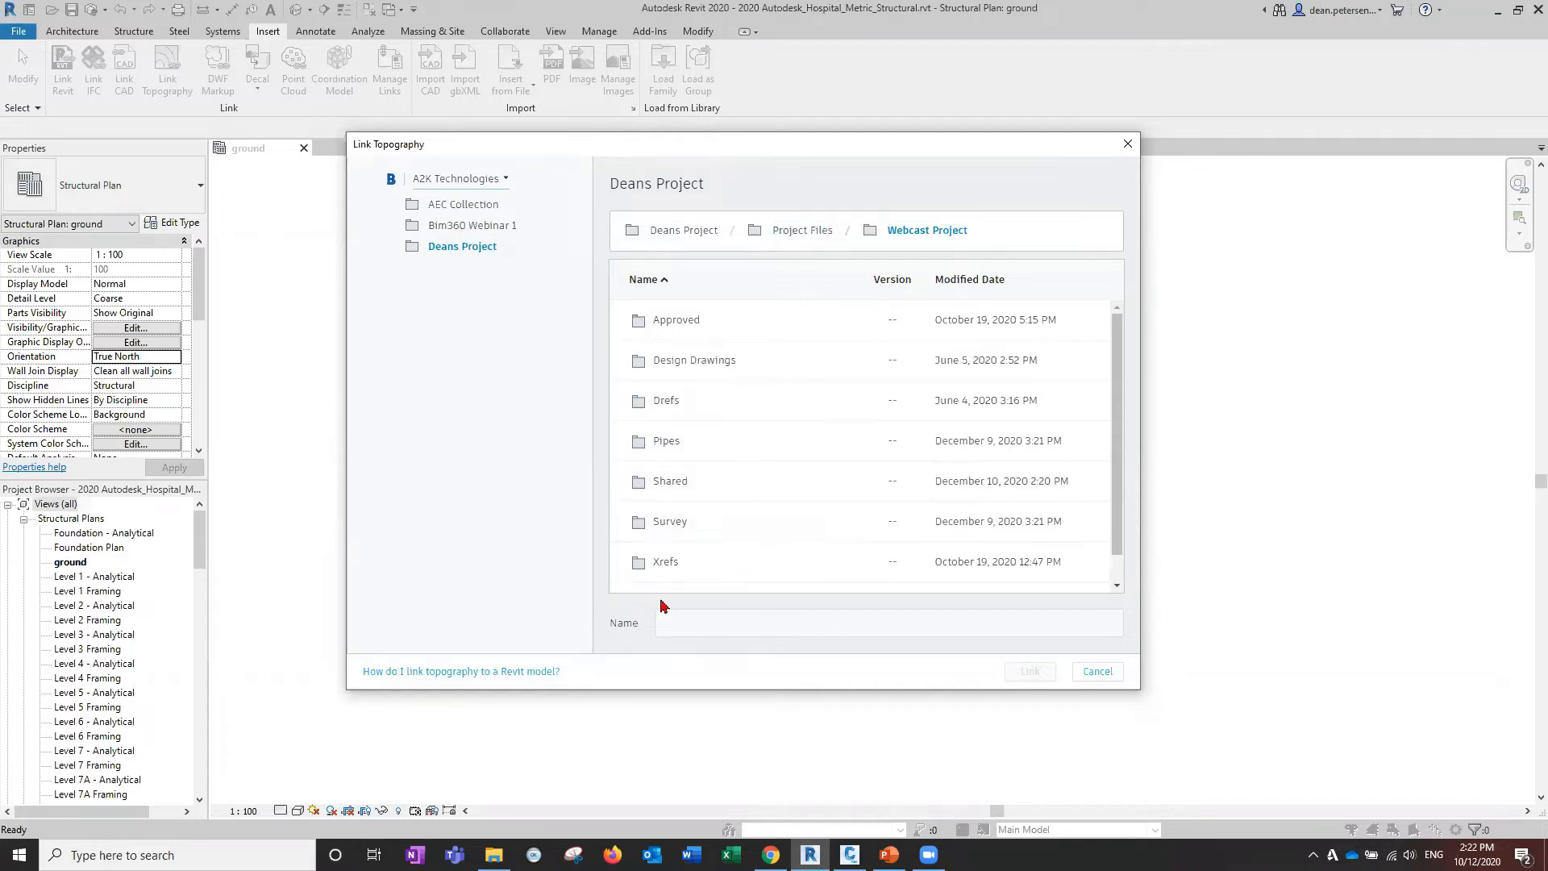
double_click(738, 493)
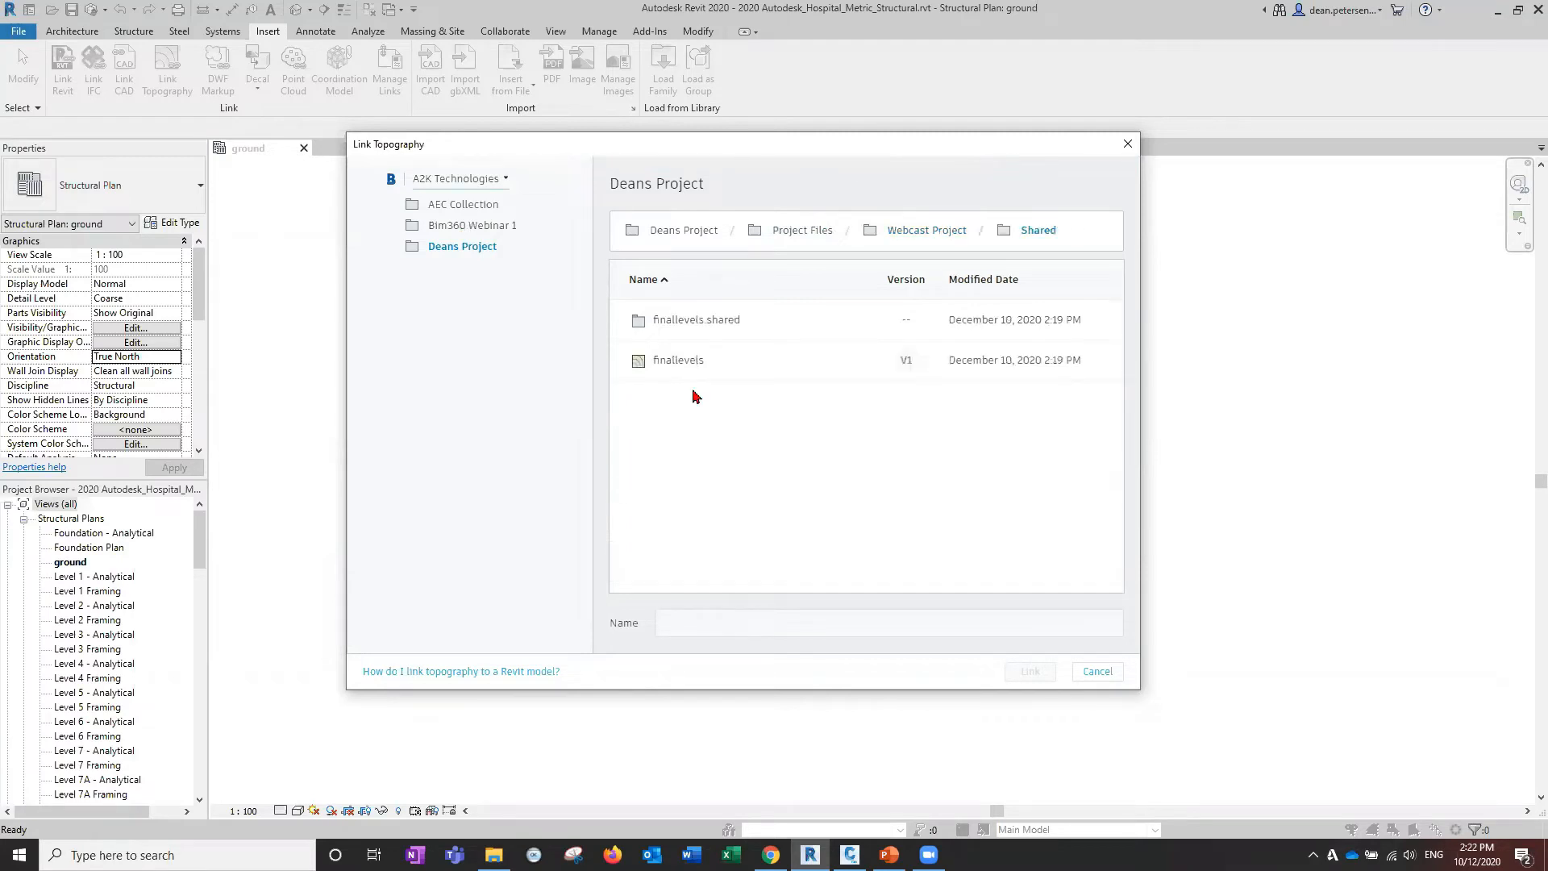
click(682, 360)
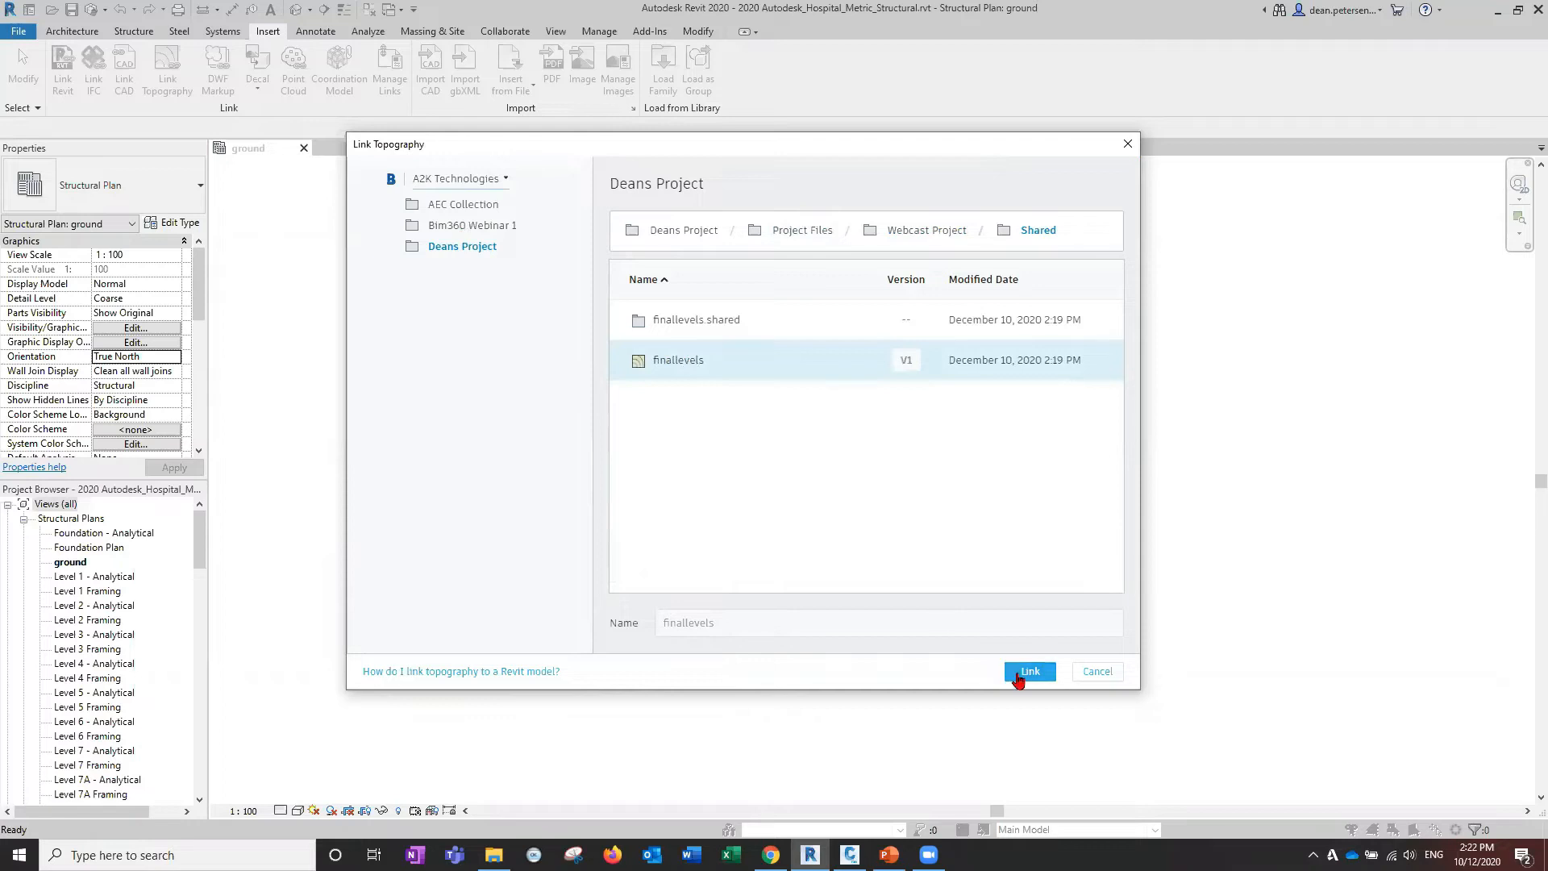
click(1018, 675)
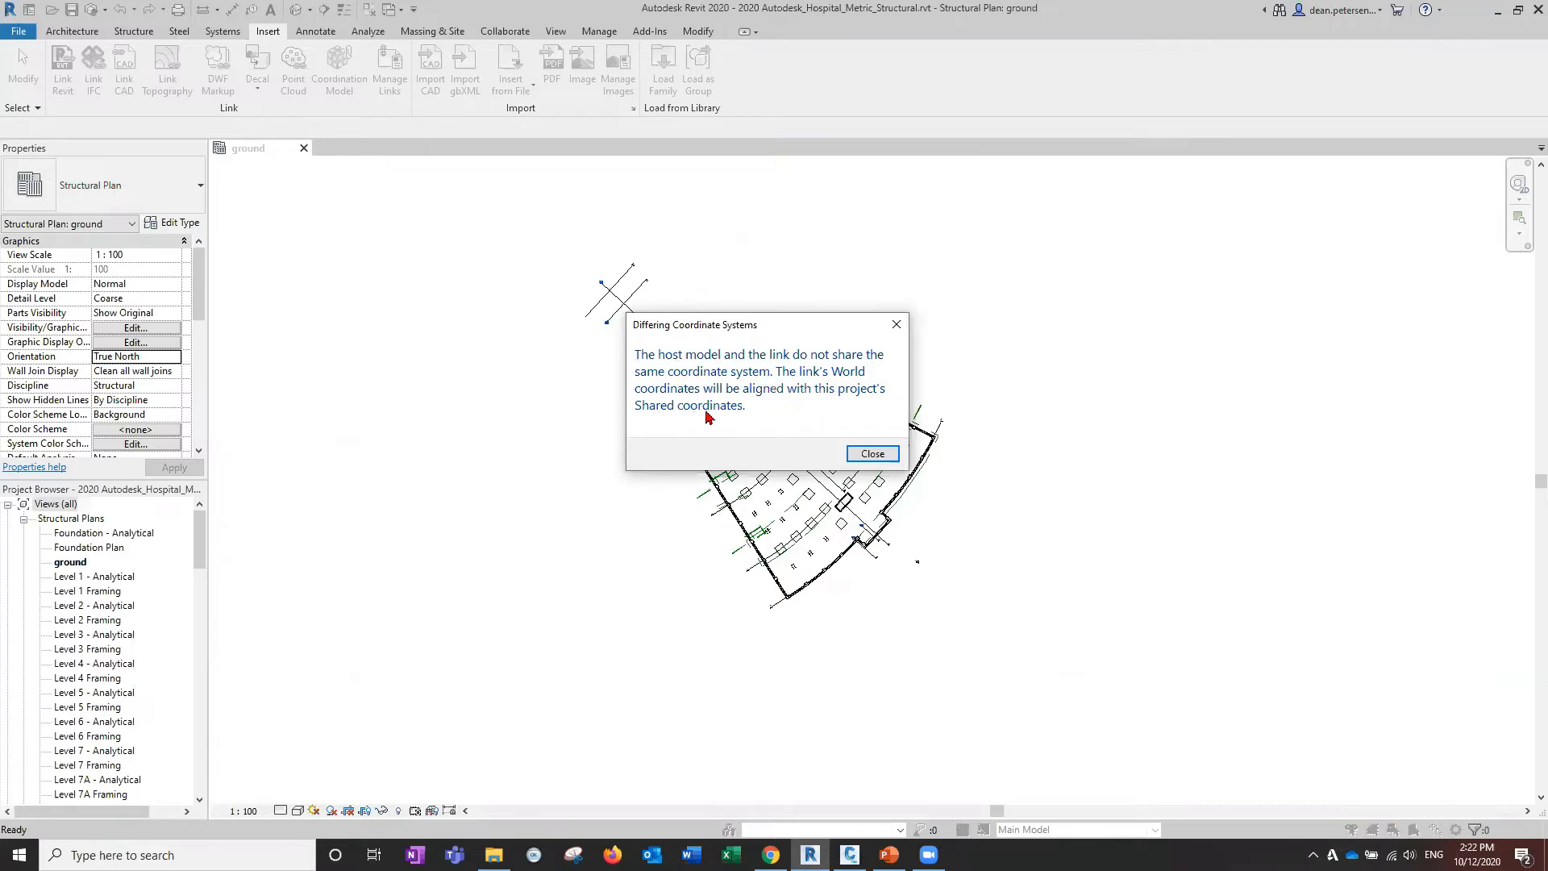
Dismiss the coordinate notice, open the default 3D view, orbit it, and open Visibility/Graphics overrides.
click(865, 455)
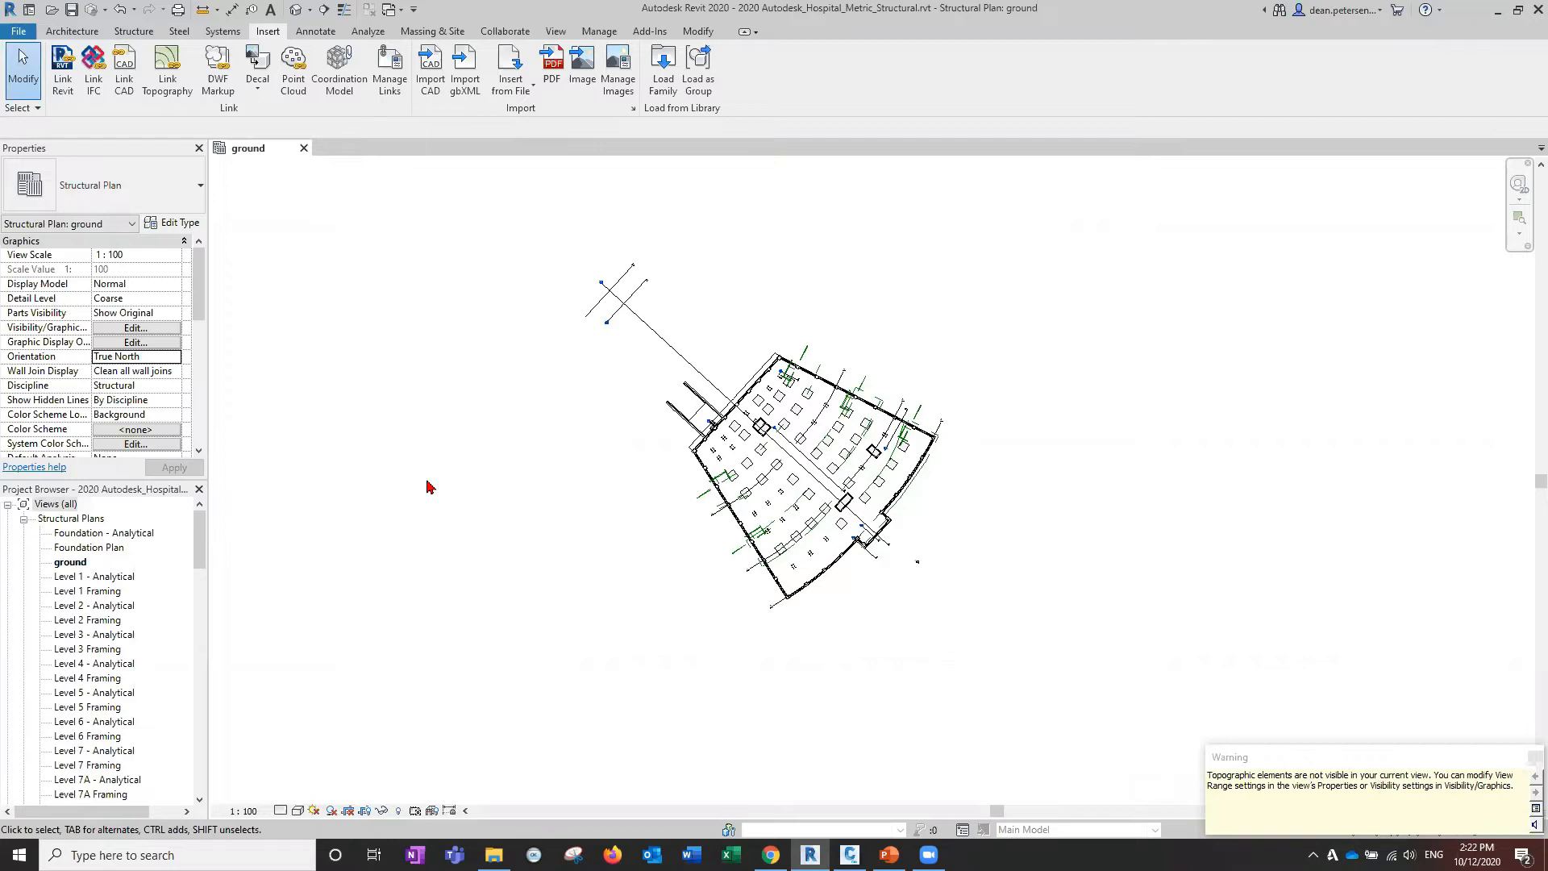
click(556, 32)
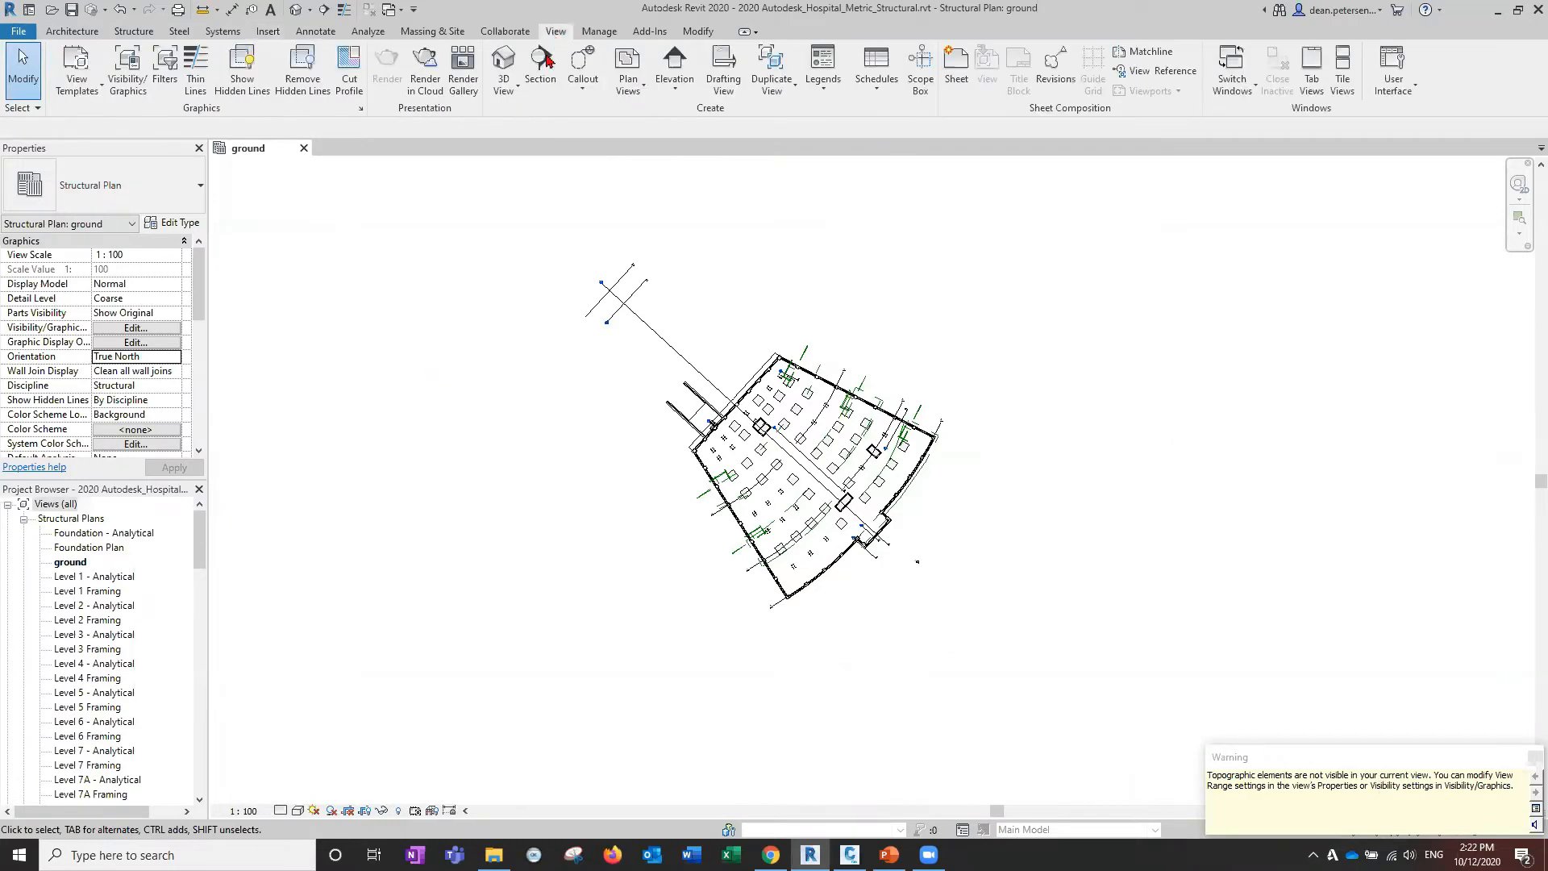
click(508, 65)
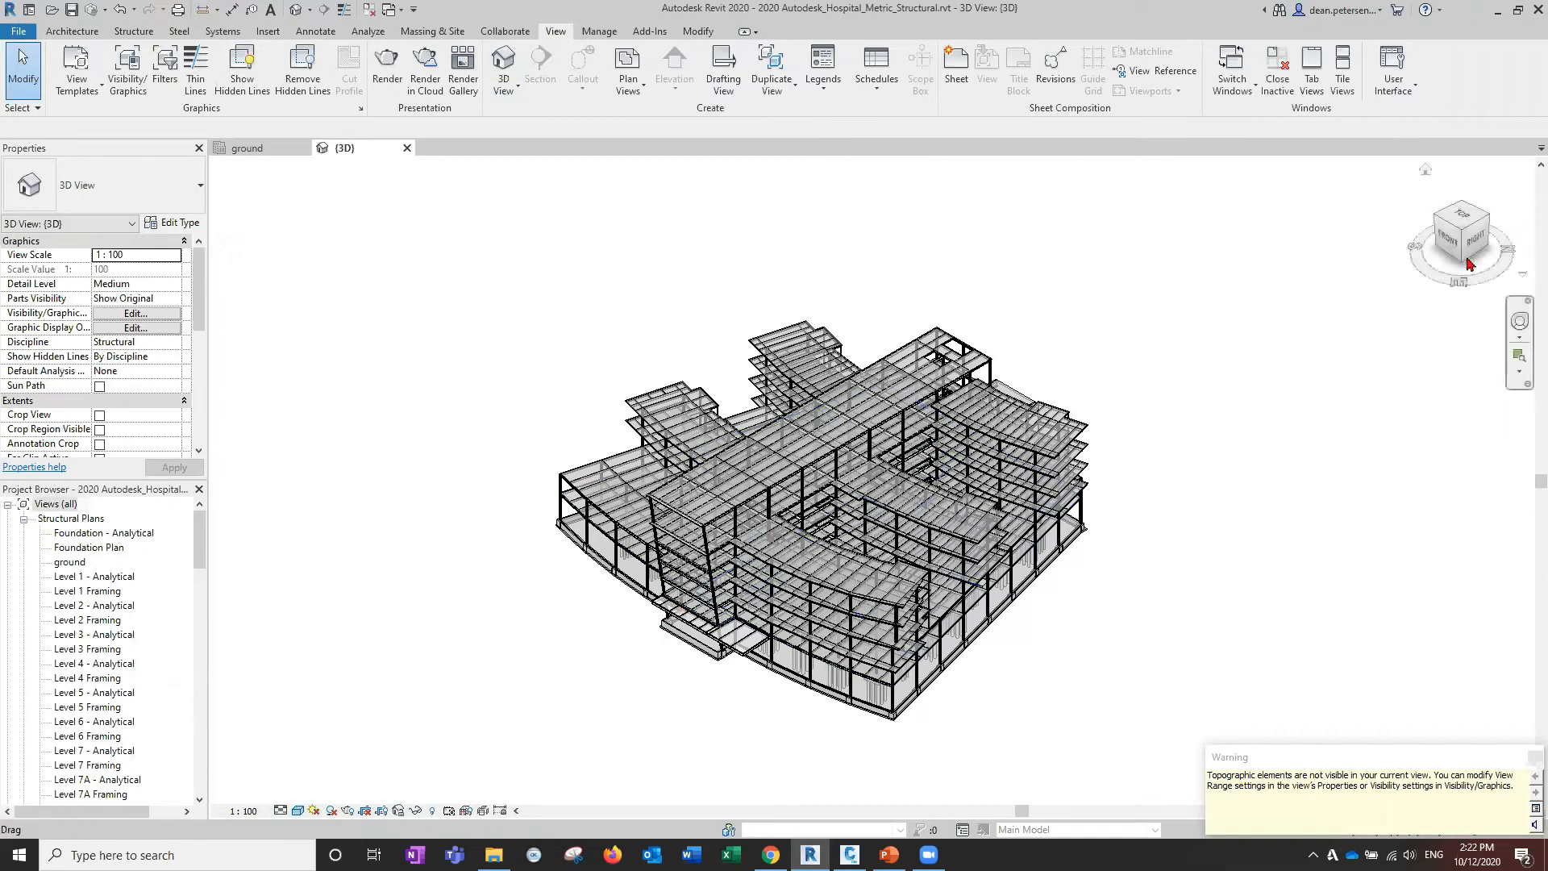
click(1469, 264)
click(1467, 242)
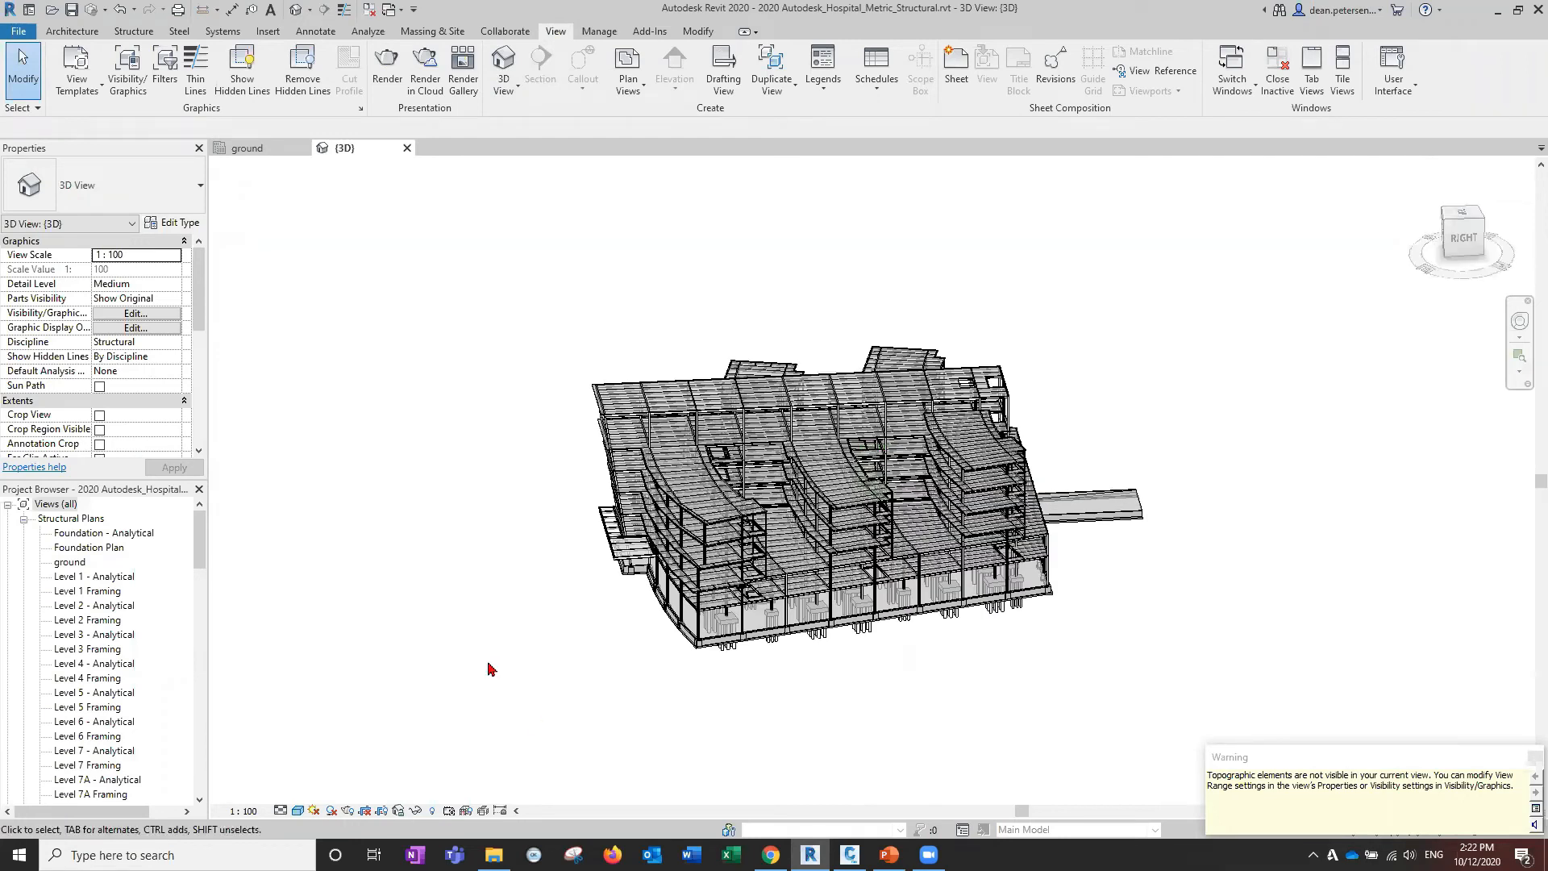
click(137, 313)
drag(1258, 315, 1264, 513)
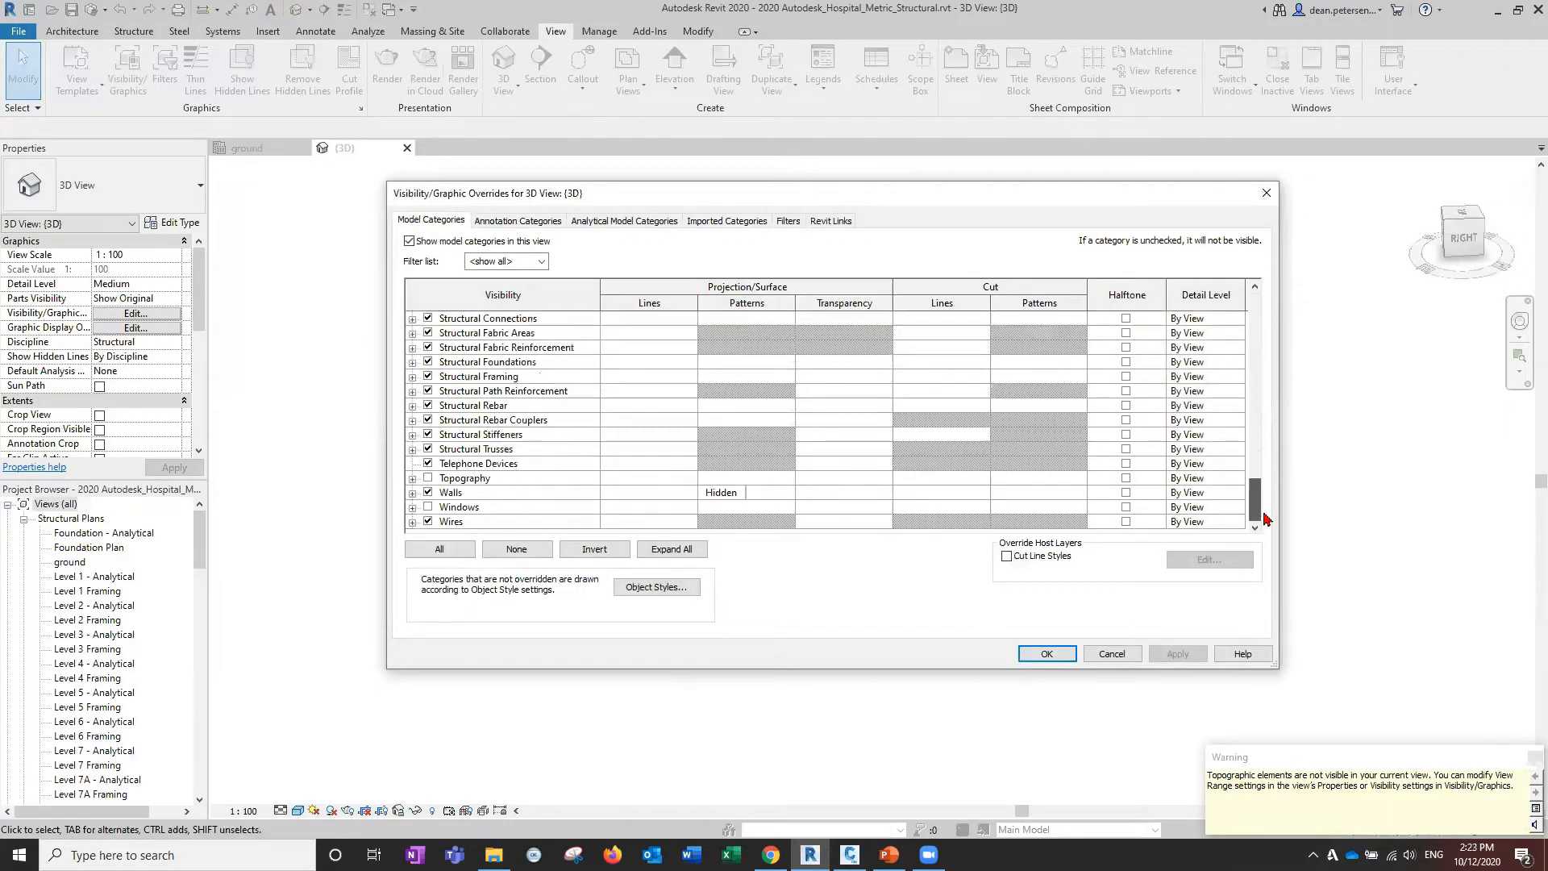
Switch on Topography and its Triangulation Edges in the 3D view's visibility overrides.
click(428, 477)
click(412, 478)
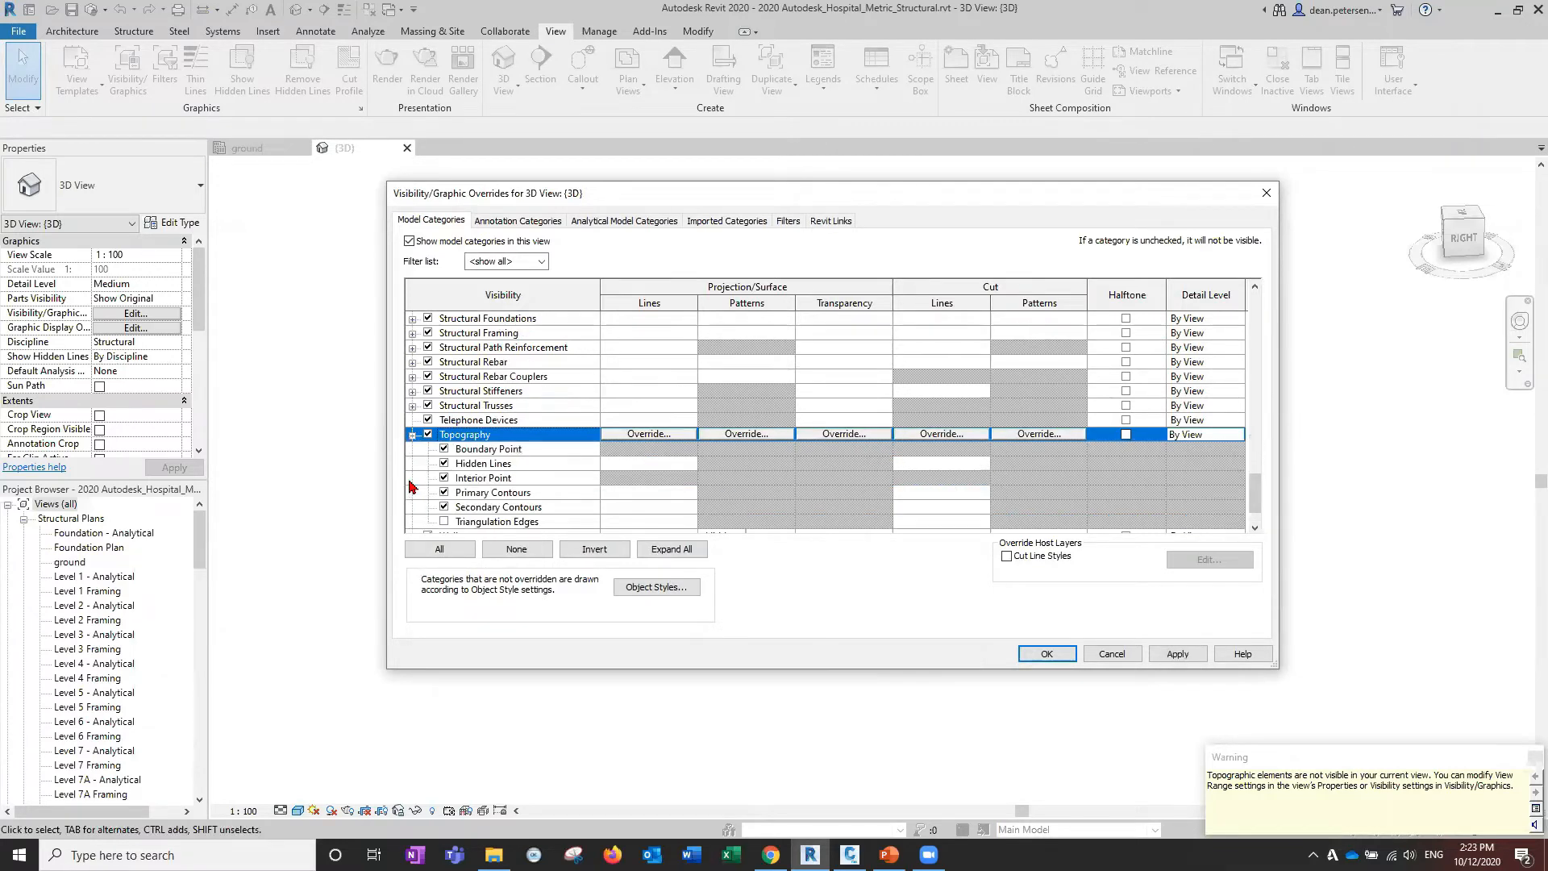
scroll(415, 476, down, 1)
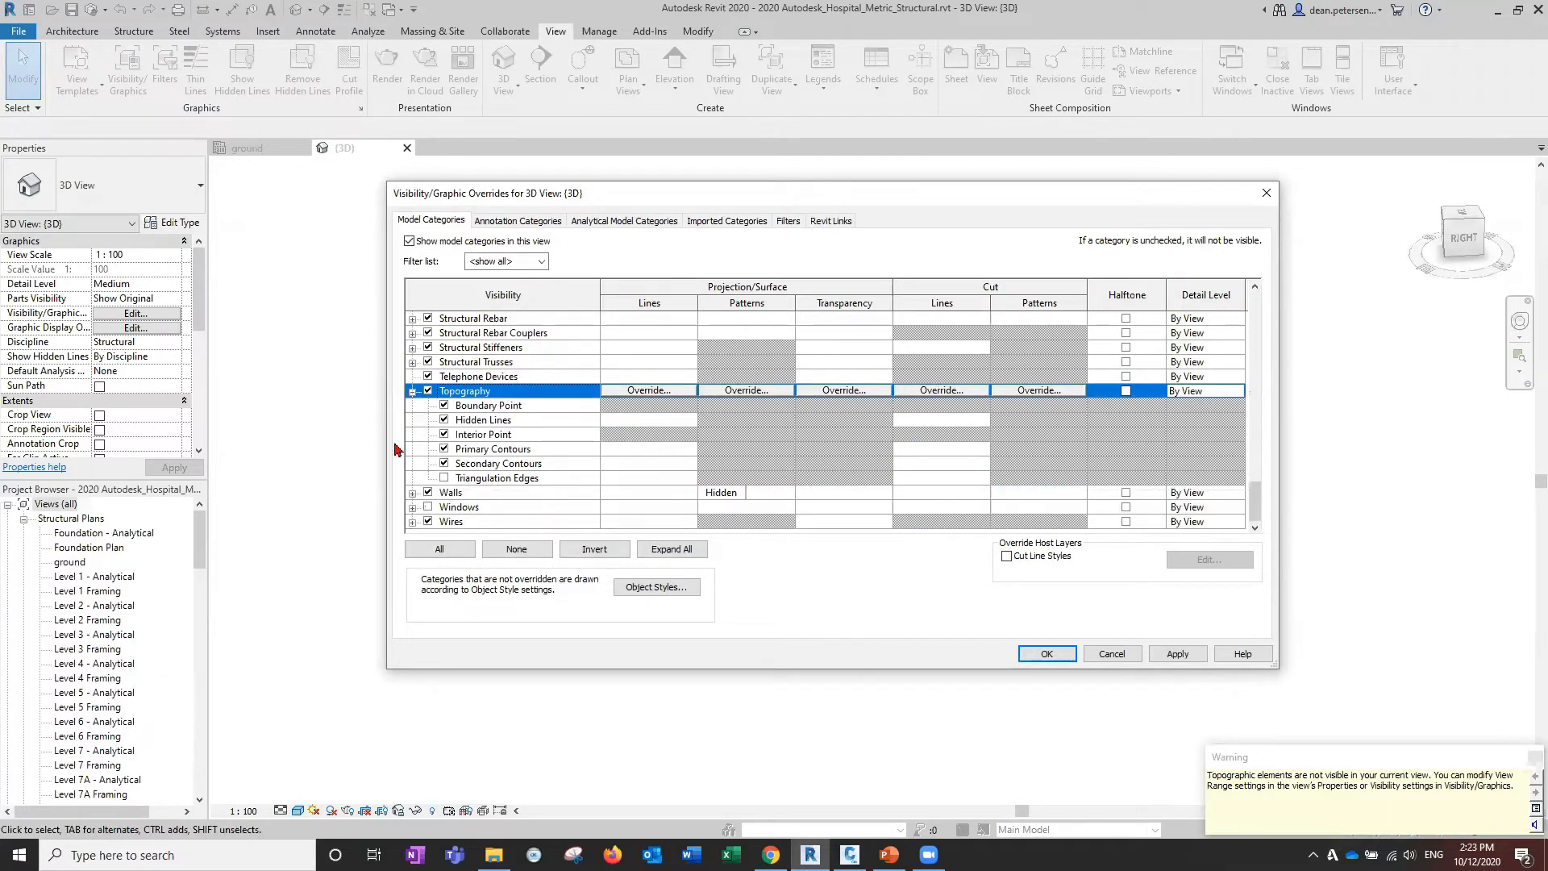
click(445, 478)
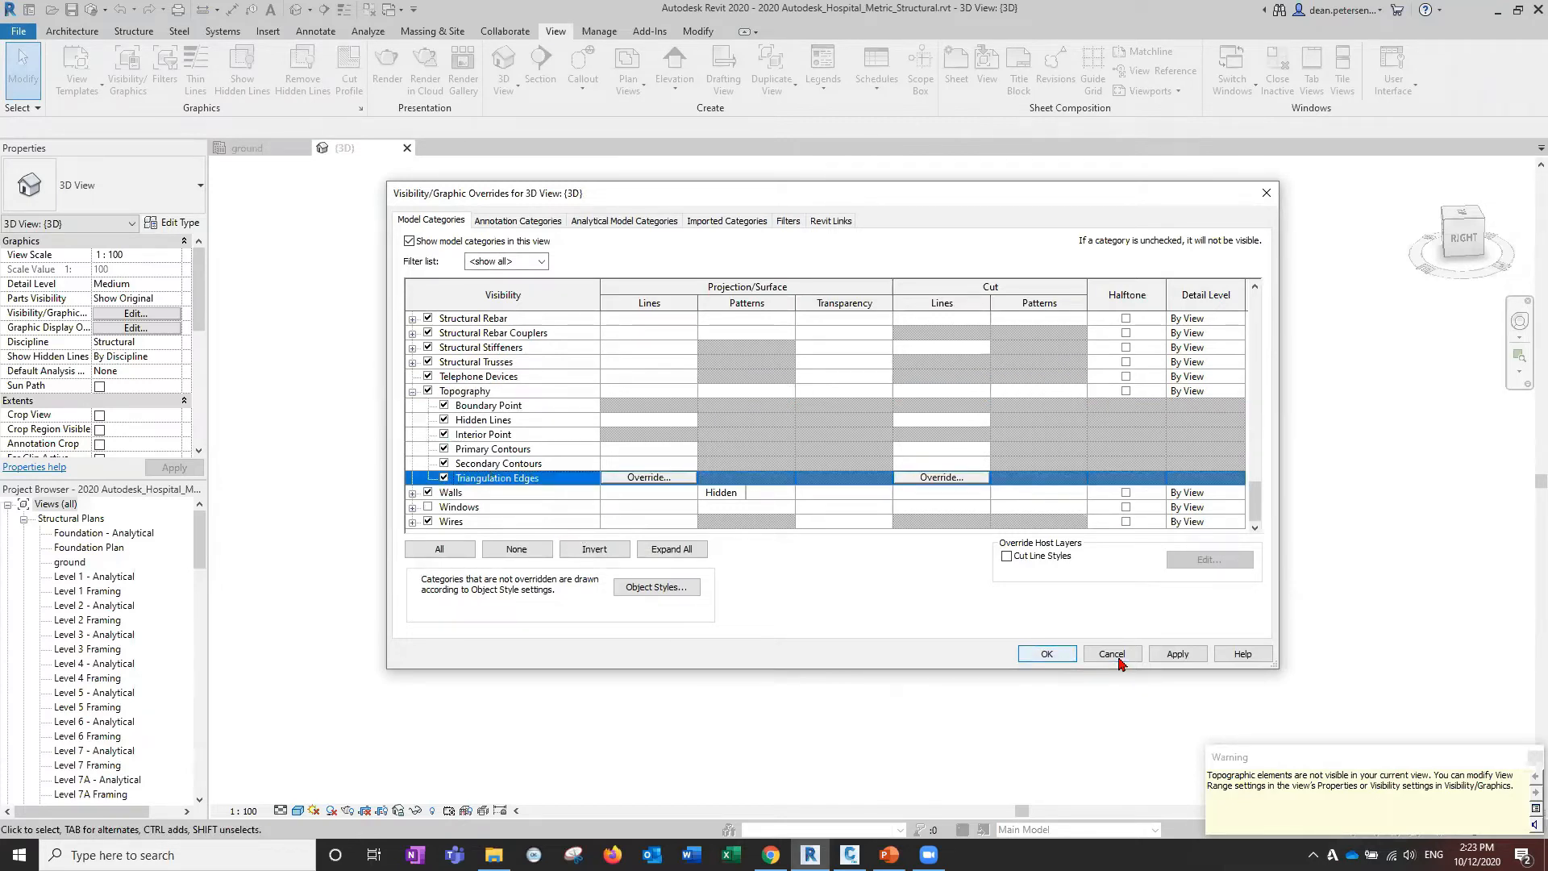
click(1176, 653)
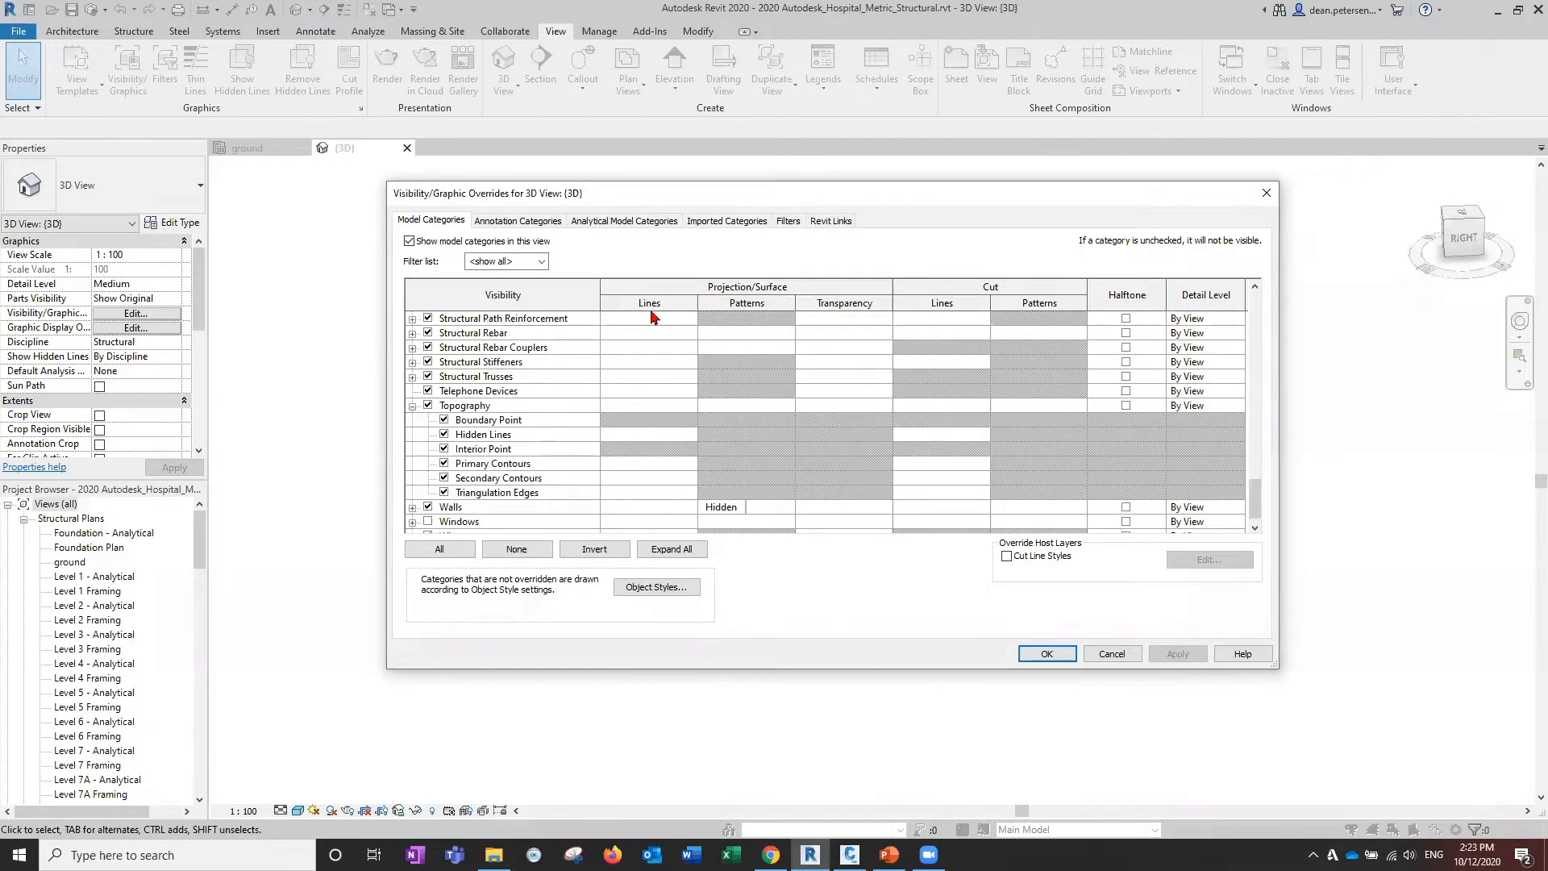
drag(767, 192, 456, 171)
click(736, 633)
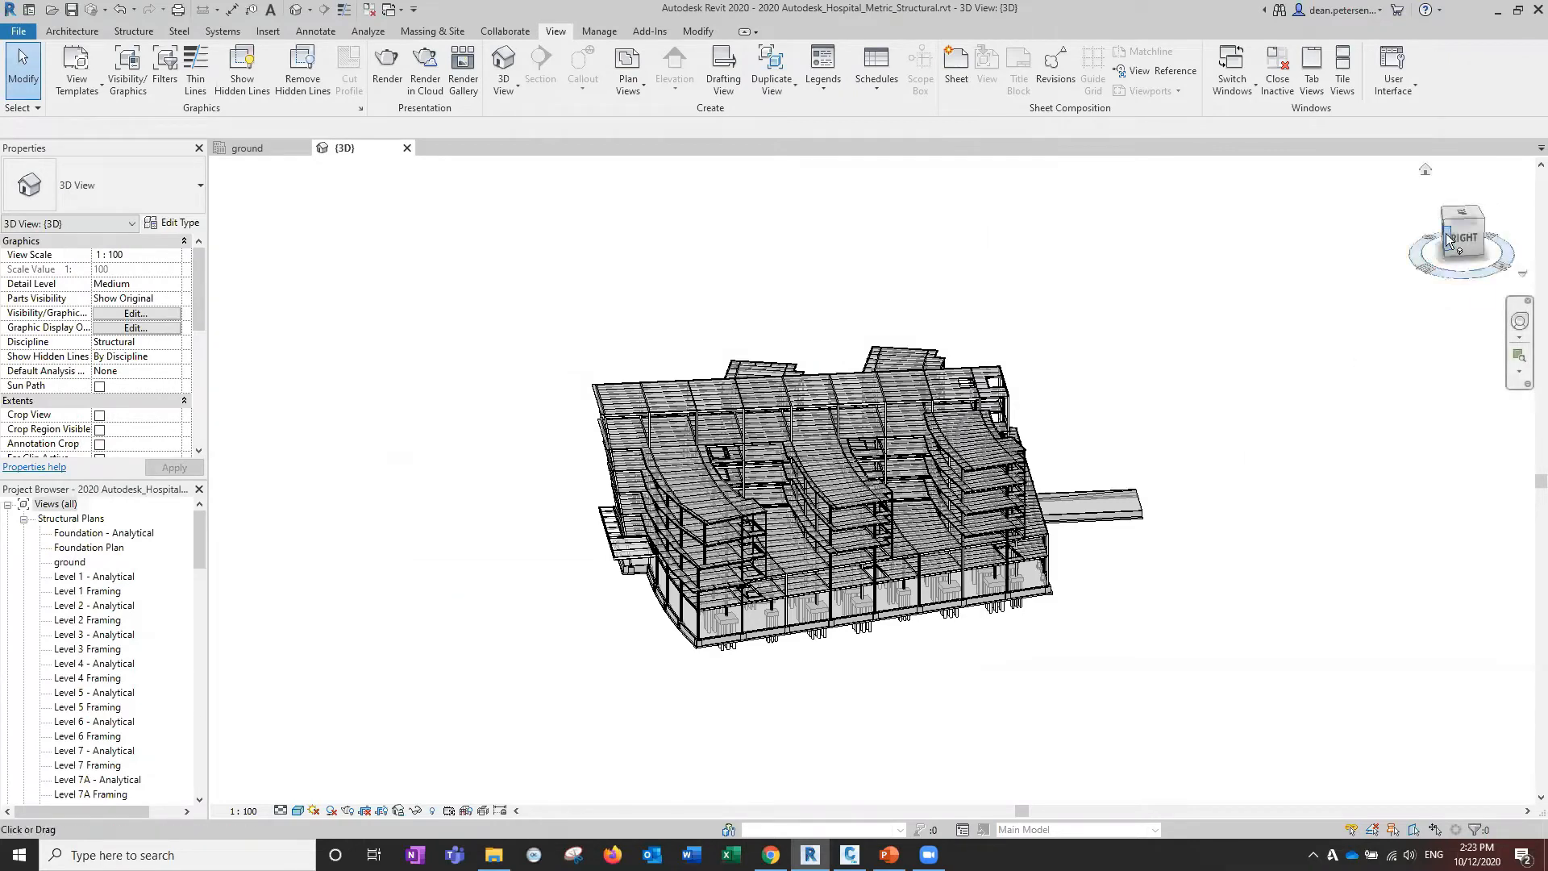
Zoom out to find the linked finallevels toposurface beside the hospital, select it and delete it.
drag(1481, 254, 1507, 225)
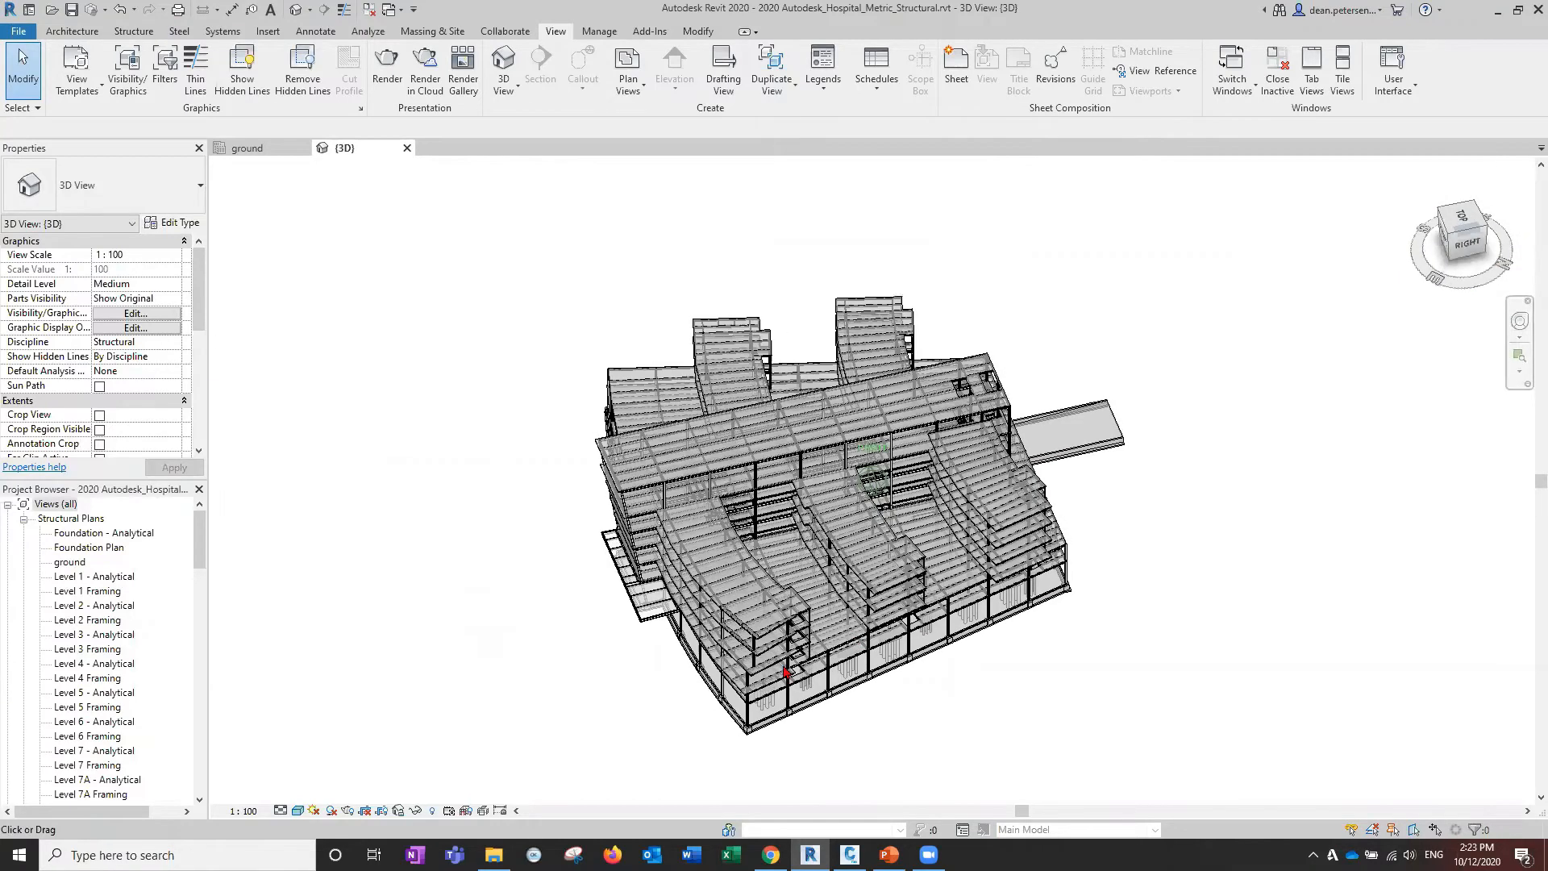
shift+middle_drag(783, 668, 713, 650)
scroll(713, 650, down, 4)
scroll(701, 654, down, 3)
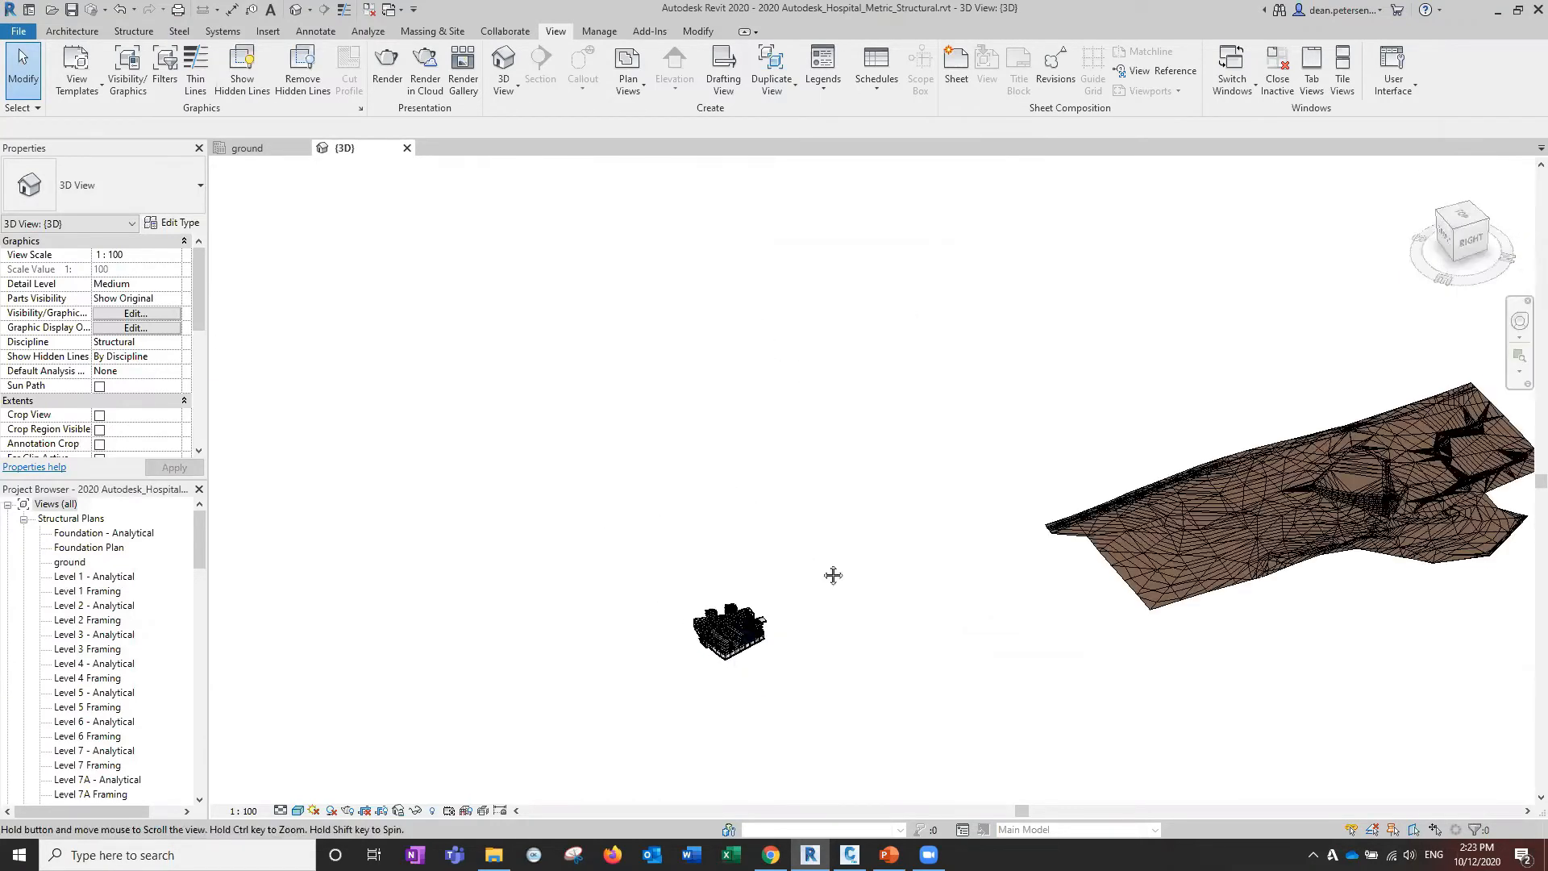
shift+middle_drag(833, 578, 857, 577)
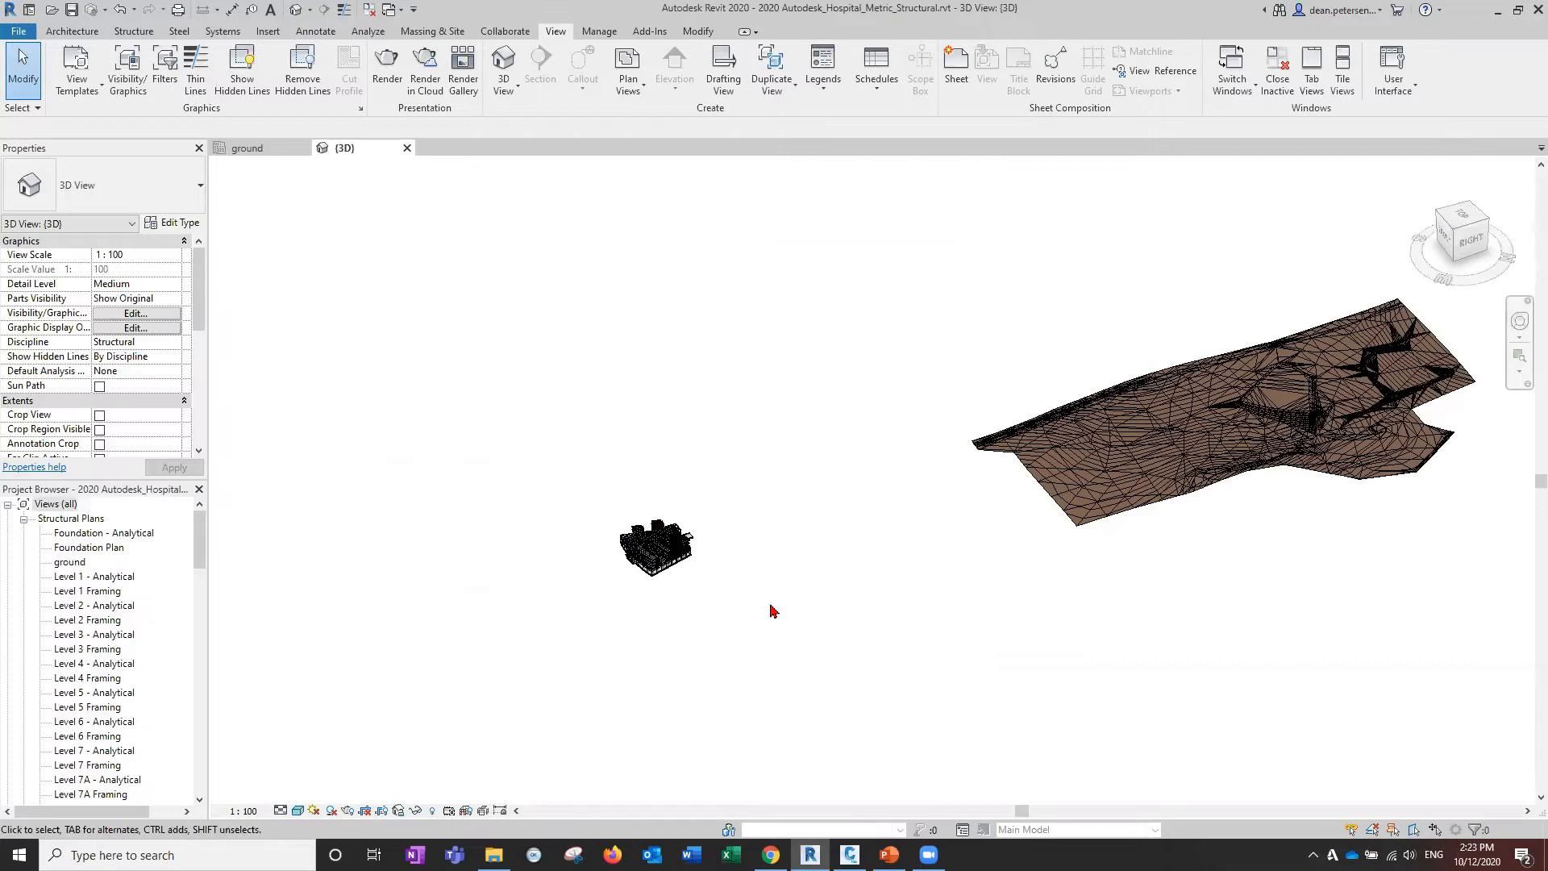
drag(198, 298, 207, 253)
click(1115, 458)
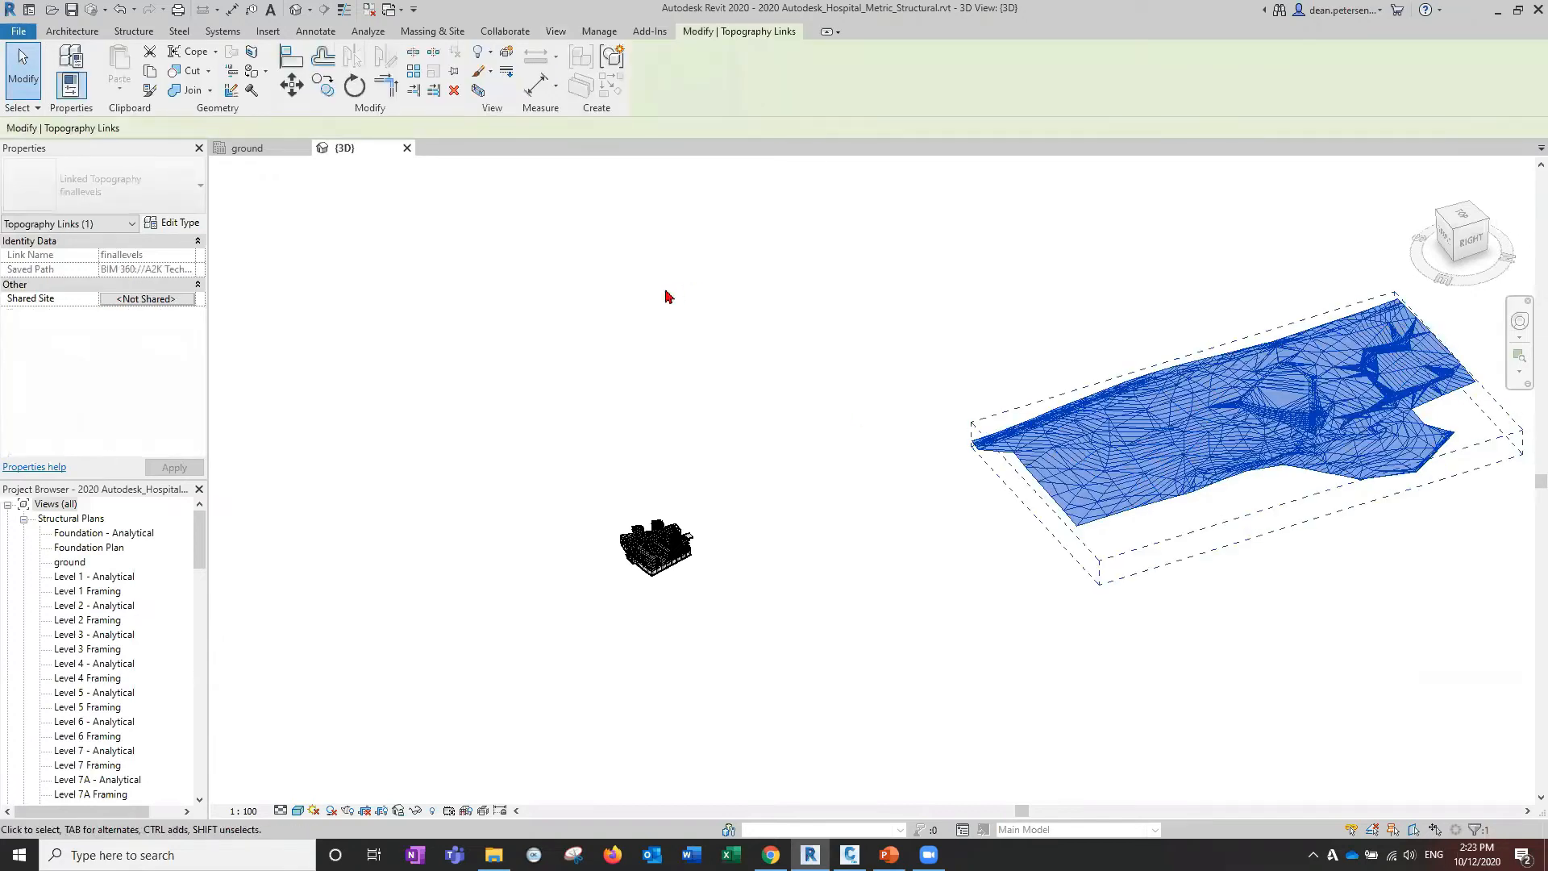
key(Delete)
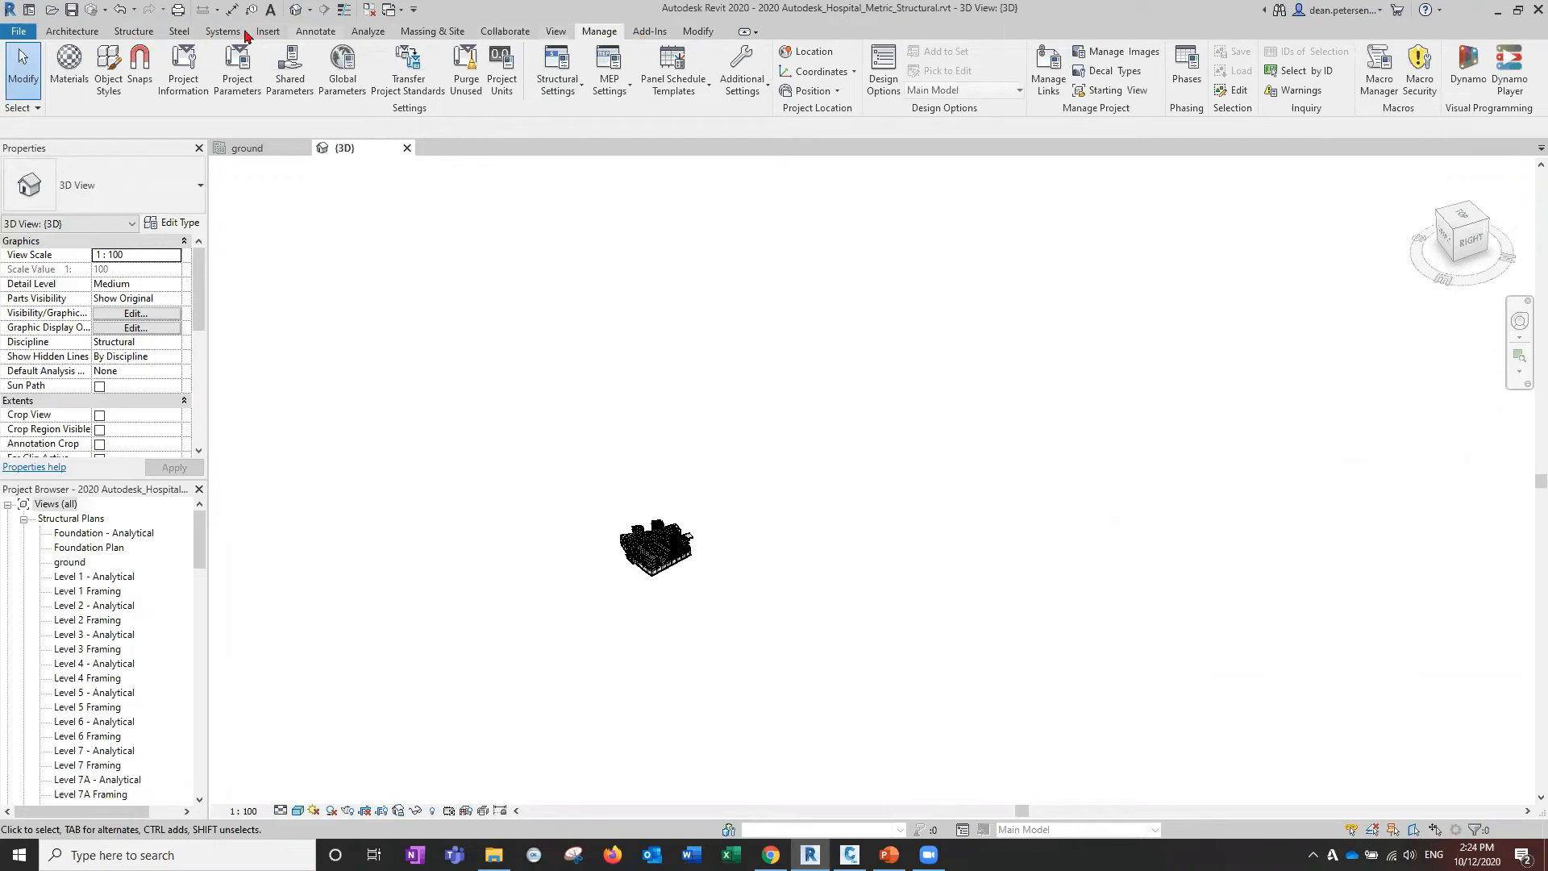
click(273, 35)
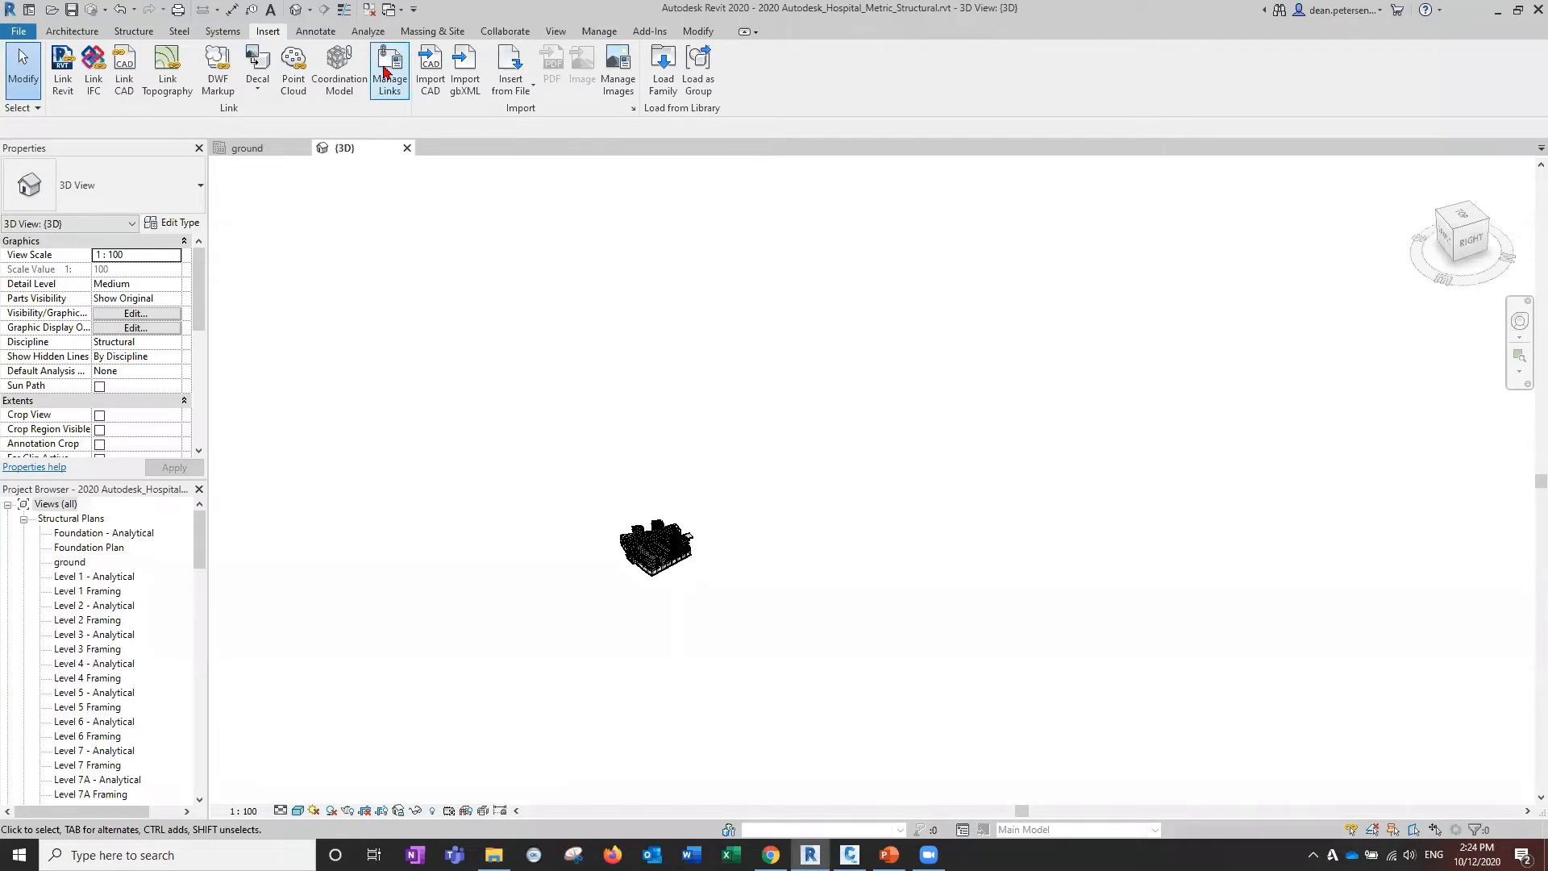
click(389, 71)
drag(428, 174, 1043, 201)
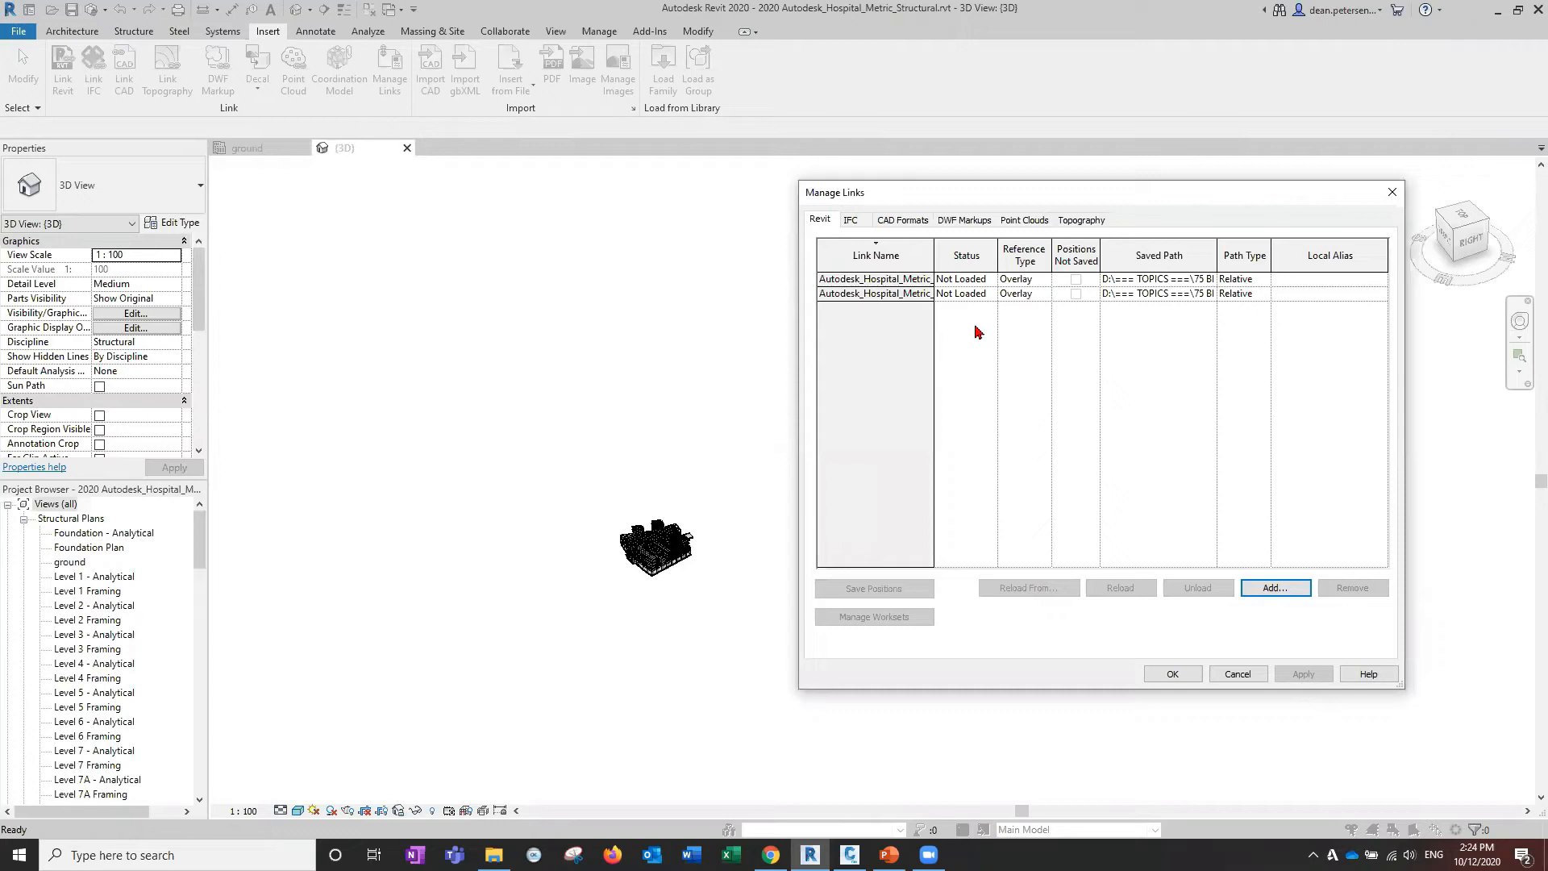
click(1093, 224)
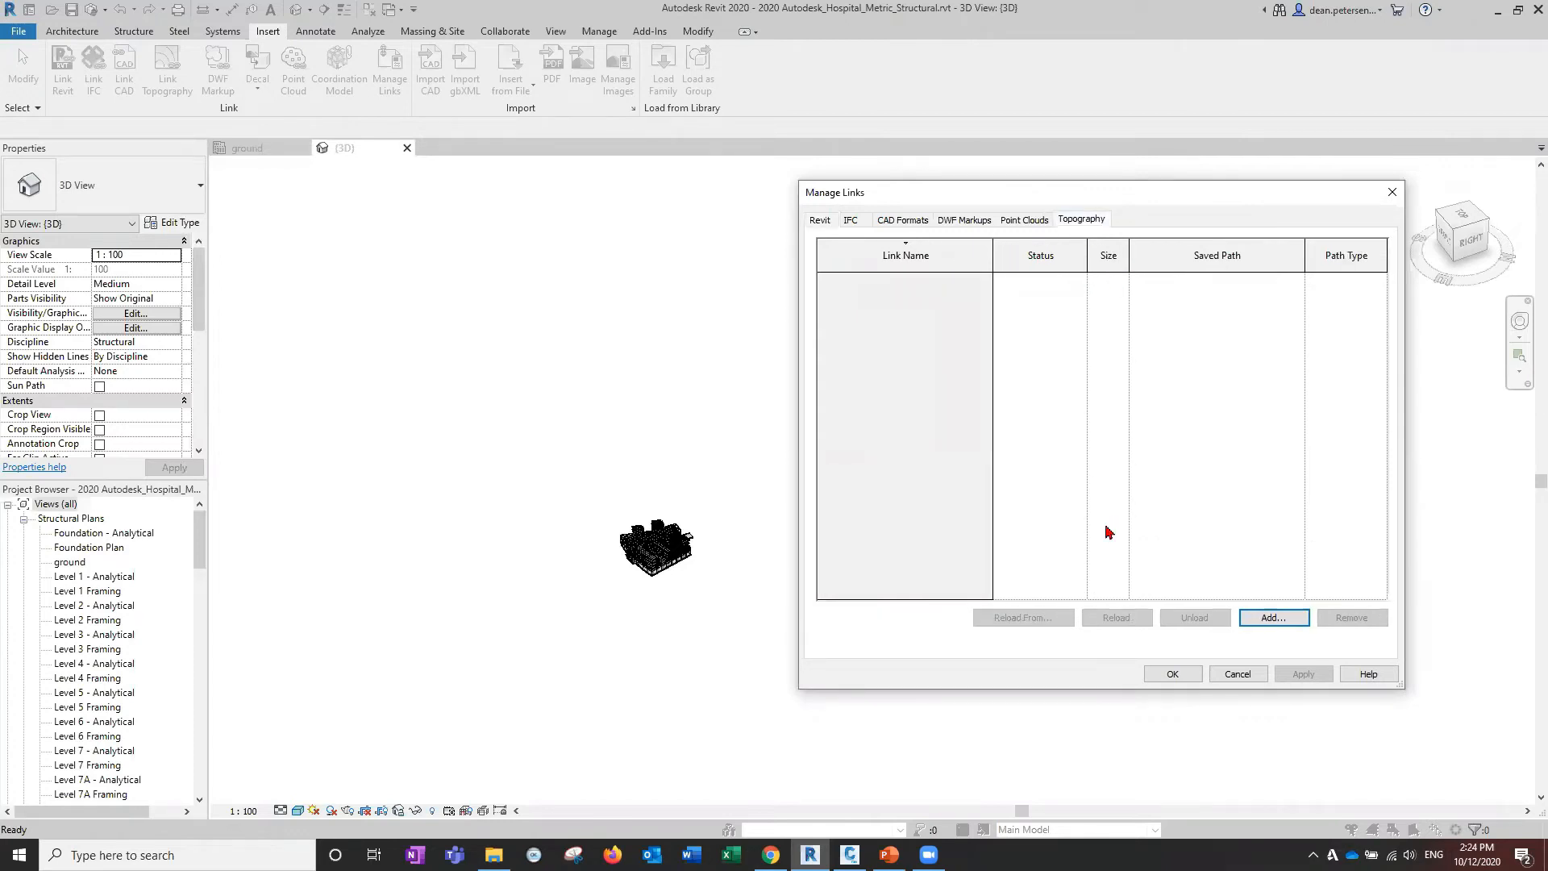
click(1173, 674)
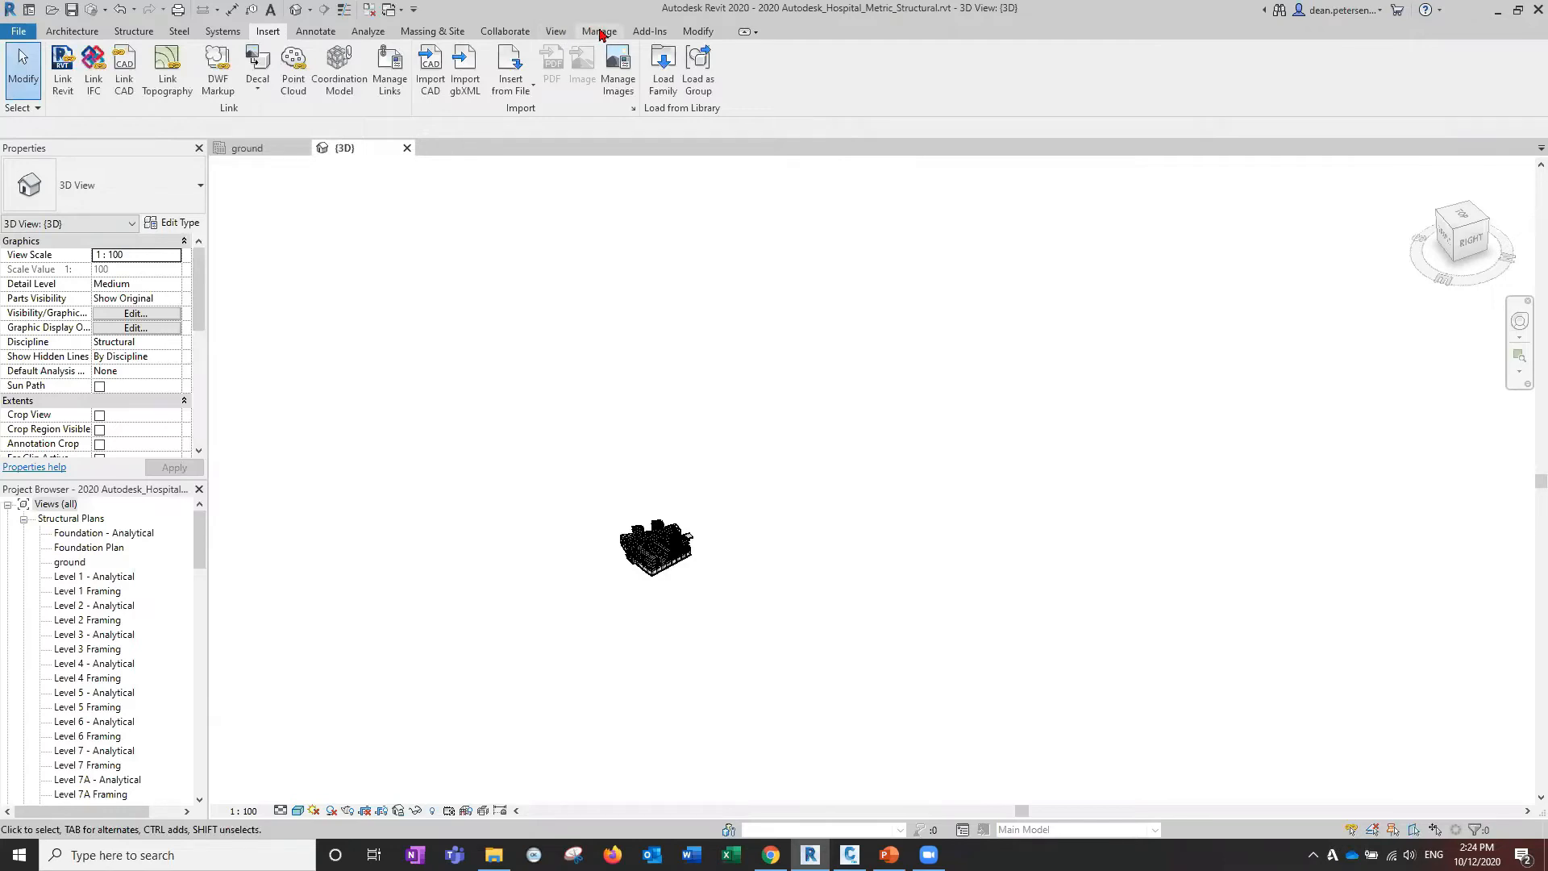
click(601, 32)
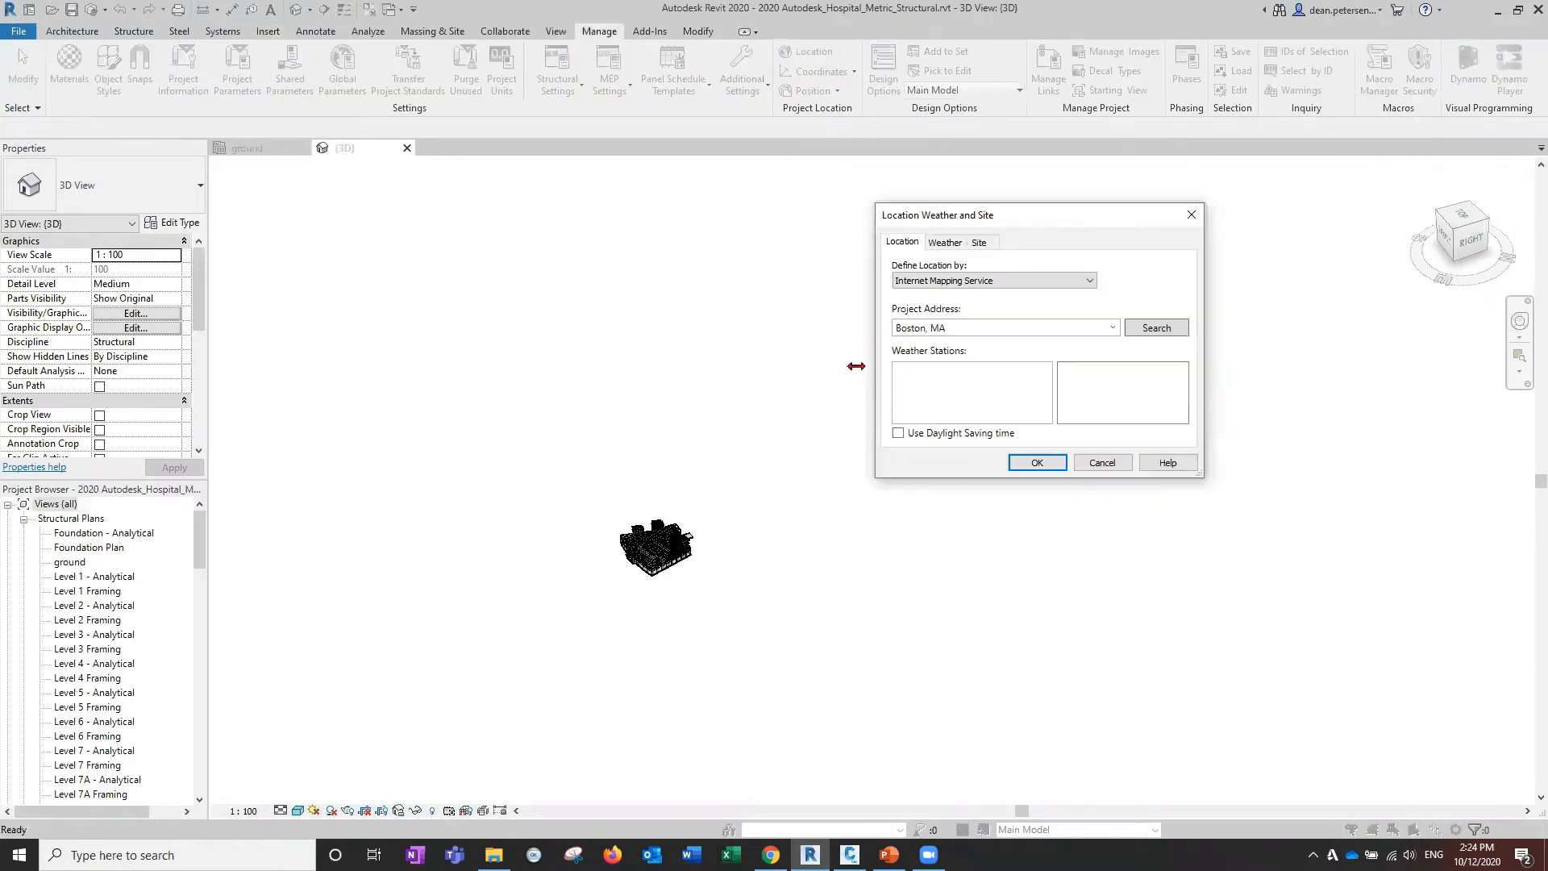
click(979, 243)
click(939, 329)
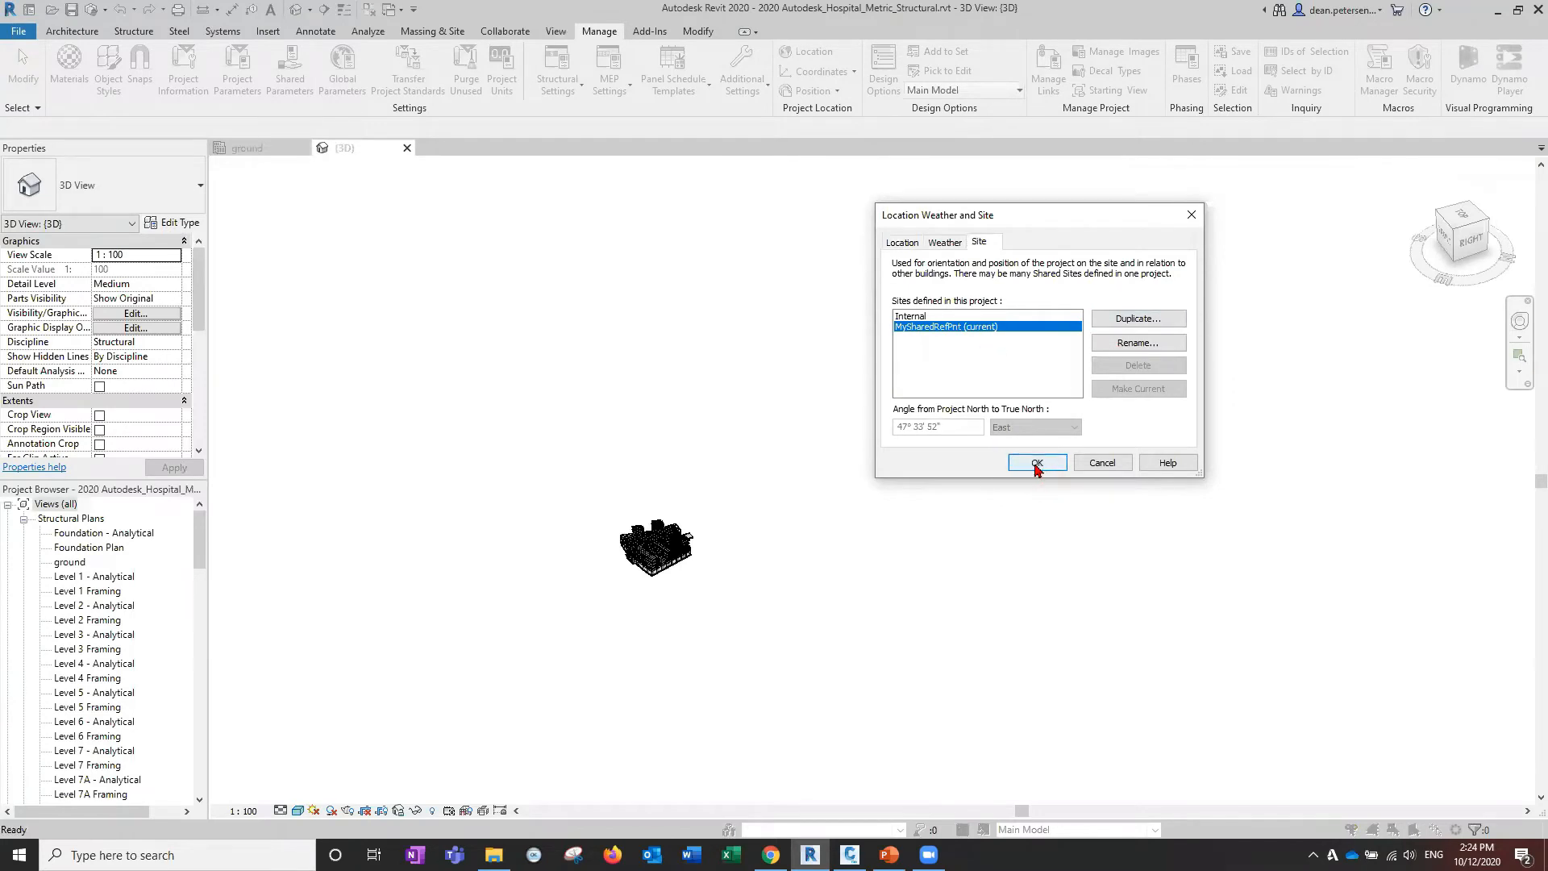
click(1037, 463)
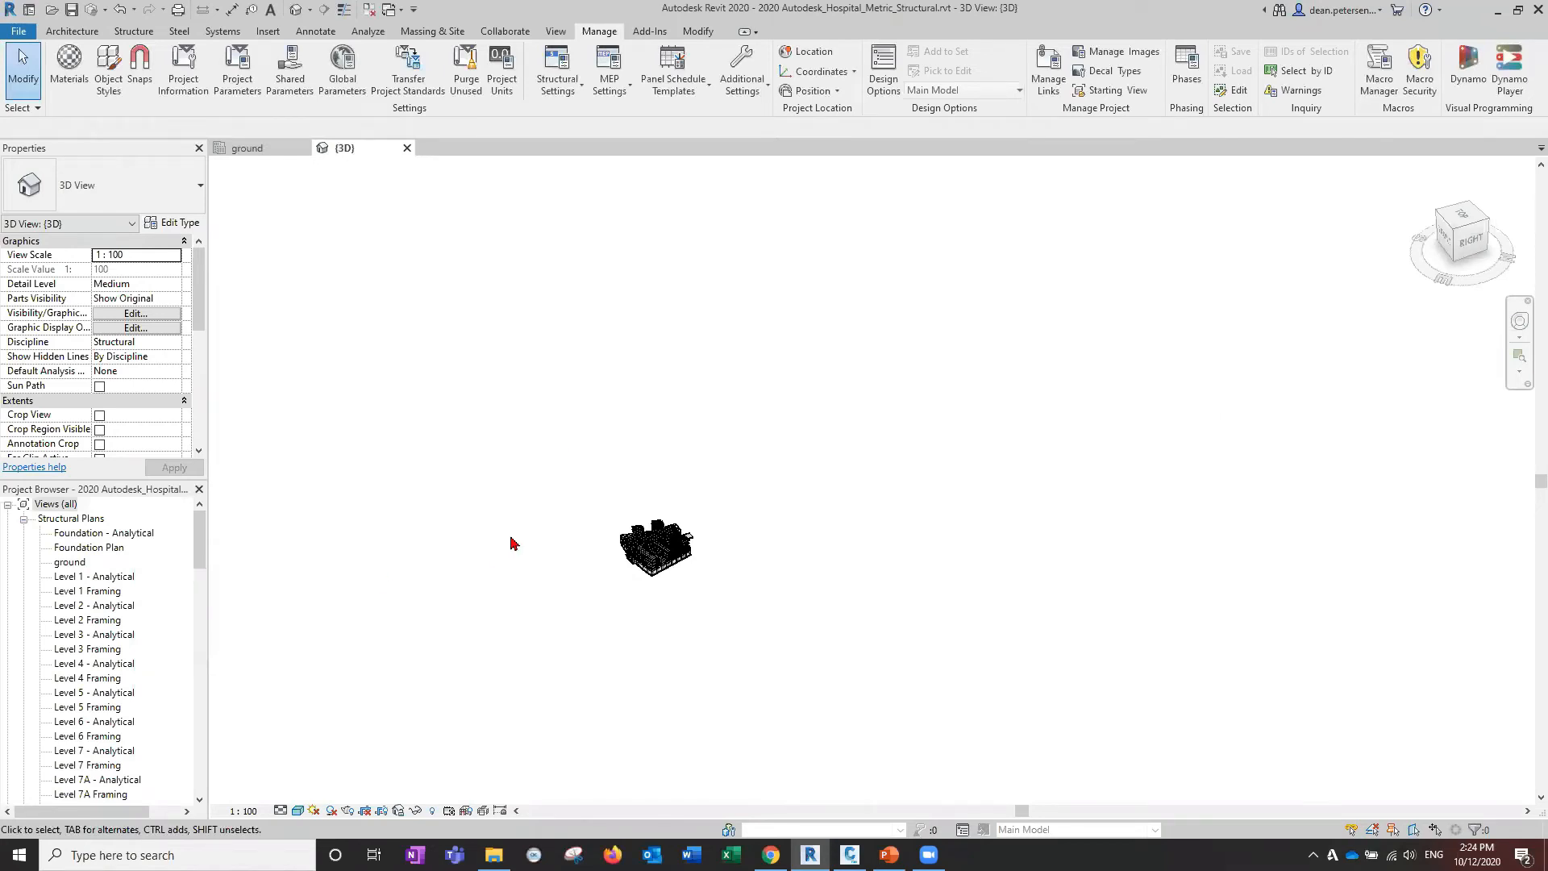
scroll(580, 577, up, 4)
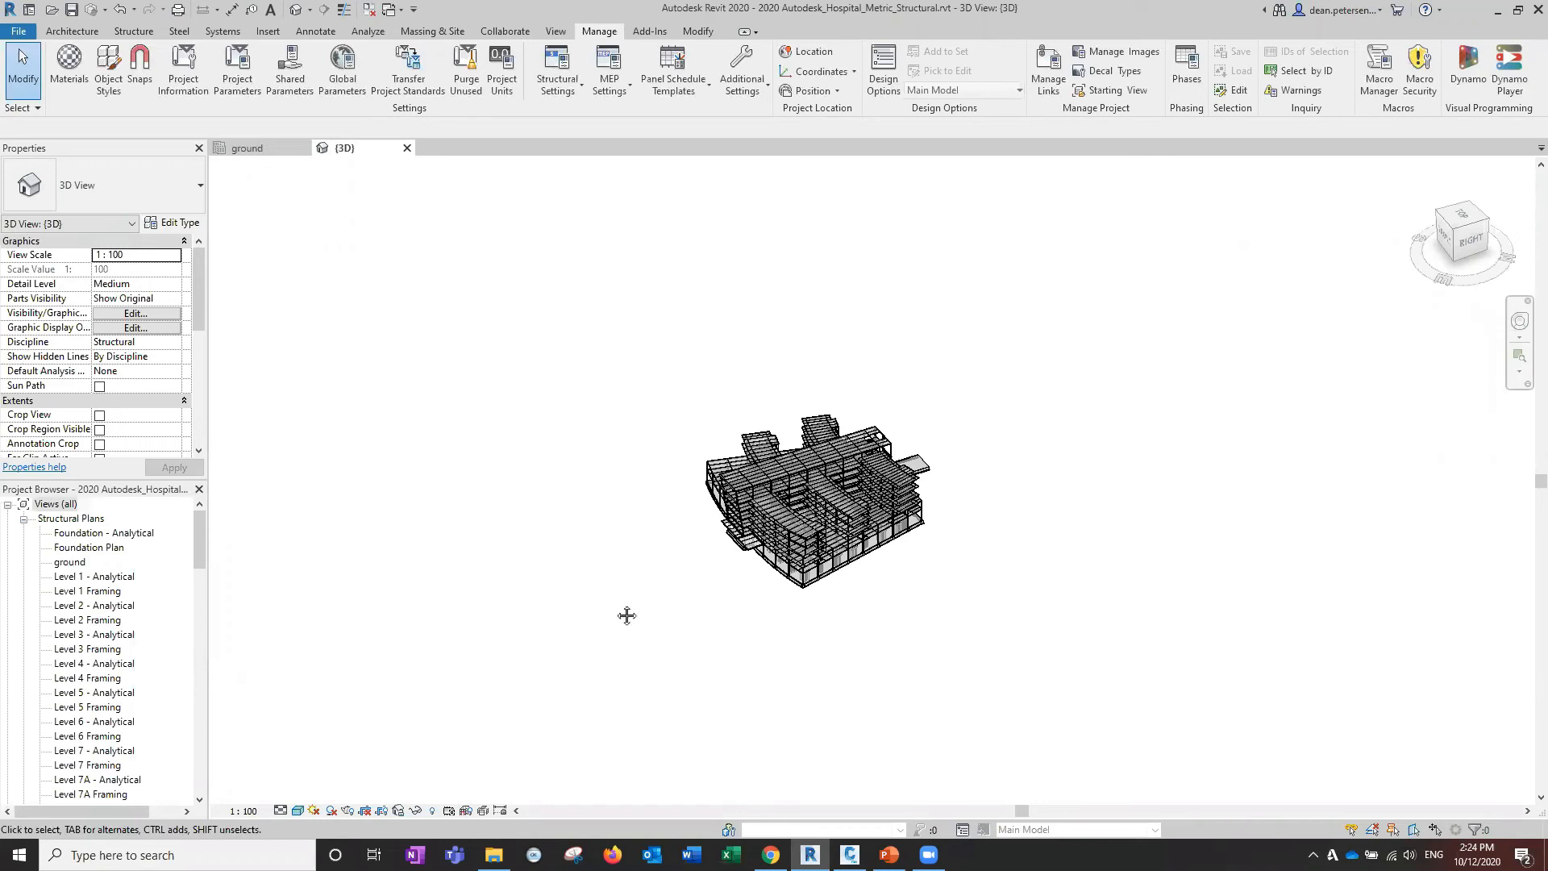
scroll(663, 611, up, 3)
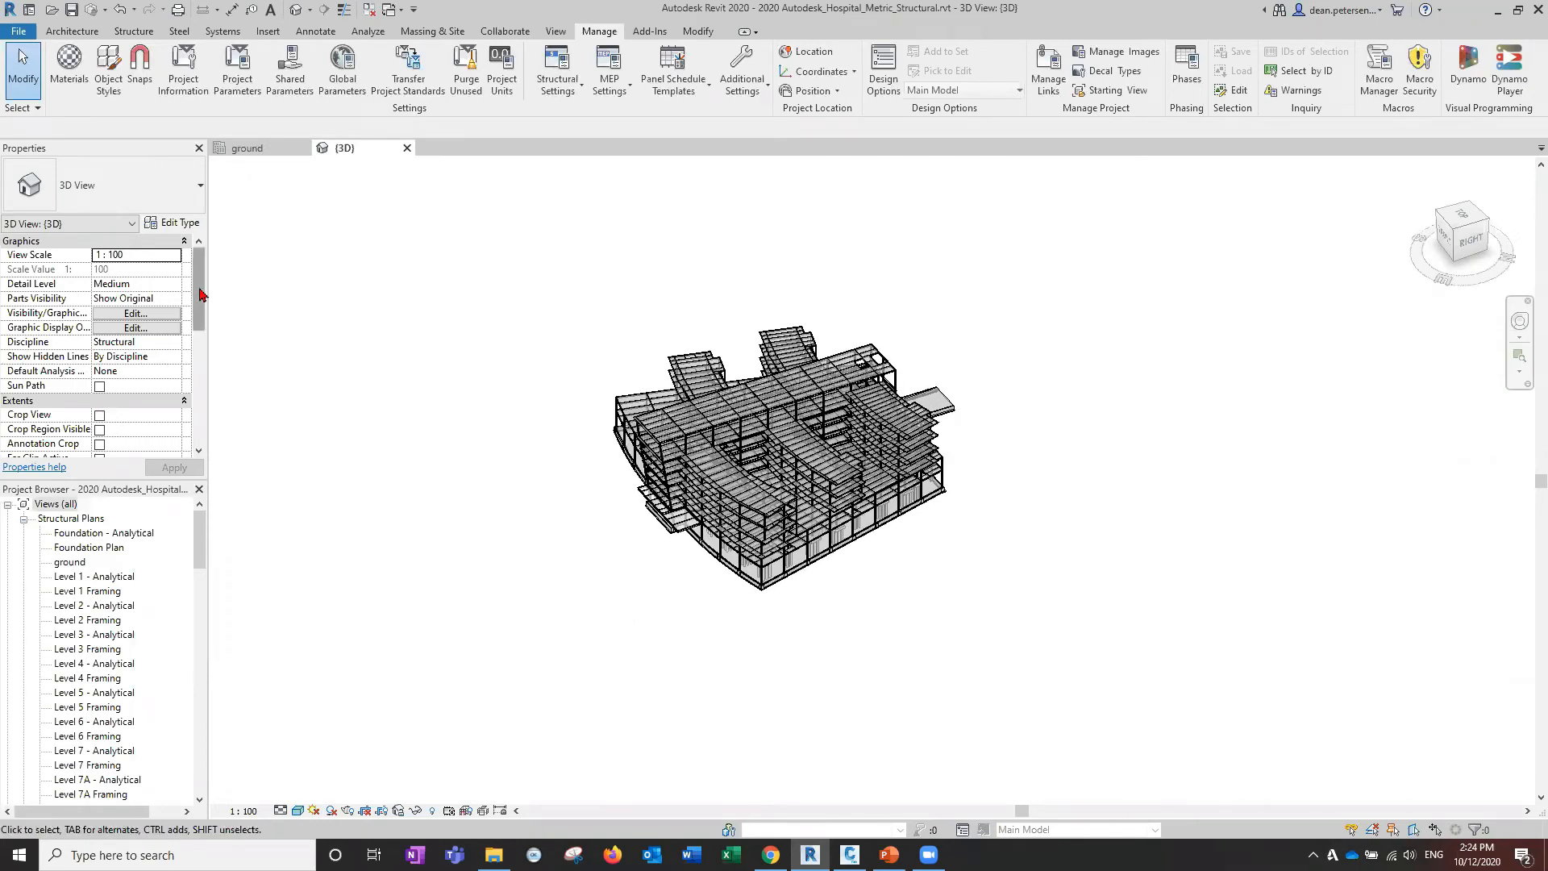
mouse_move(200, 293)
mouse_down()
mouse_move(203, 405)
mouse_move(192, 273)
mouse_up()
Re-link finallevels from the Deans Project Shared folder as topography and close the coordinate notice.
click(269, 32)
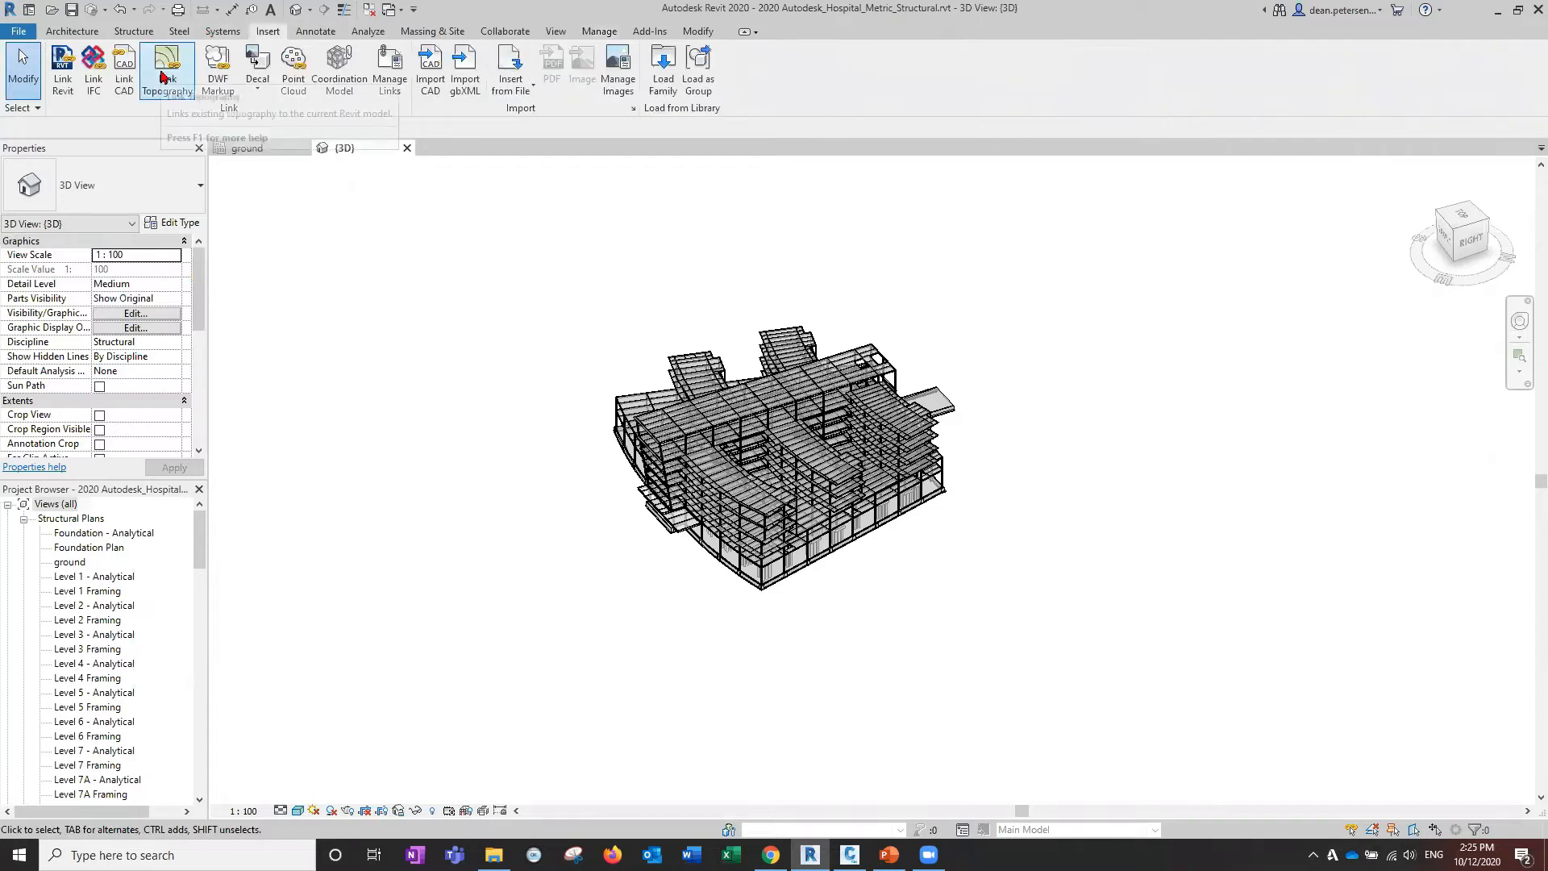
click(165, 58)
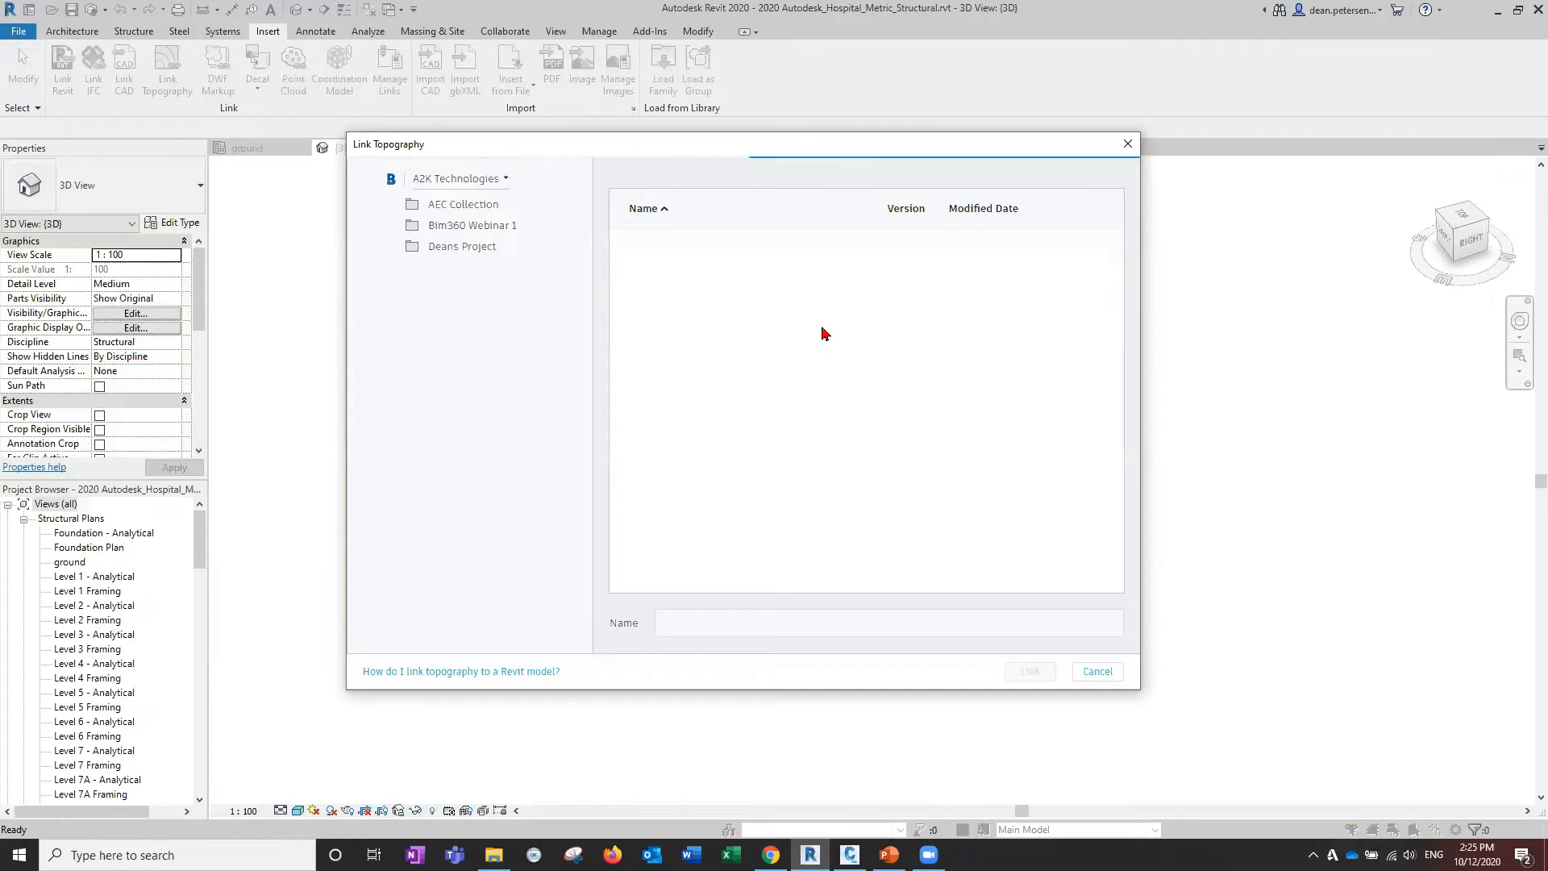
click(472, 248)
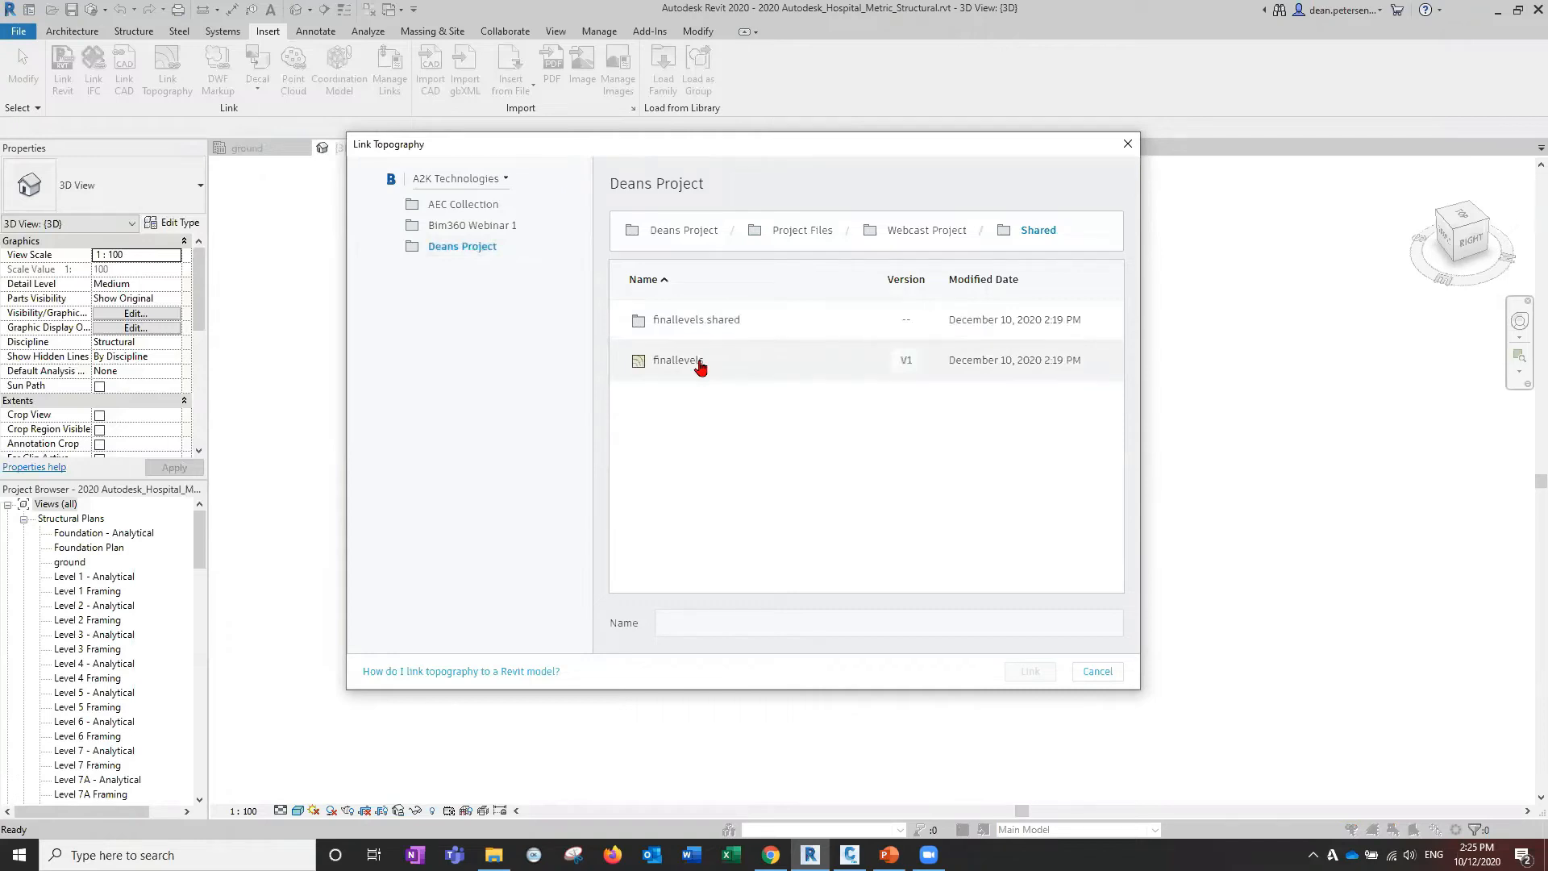
click(682, 362)
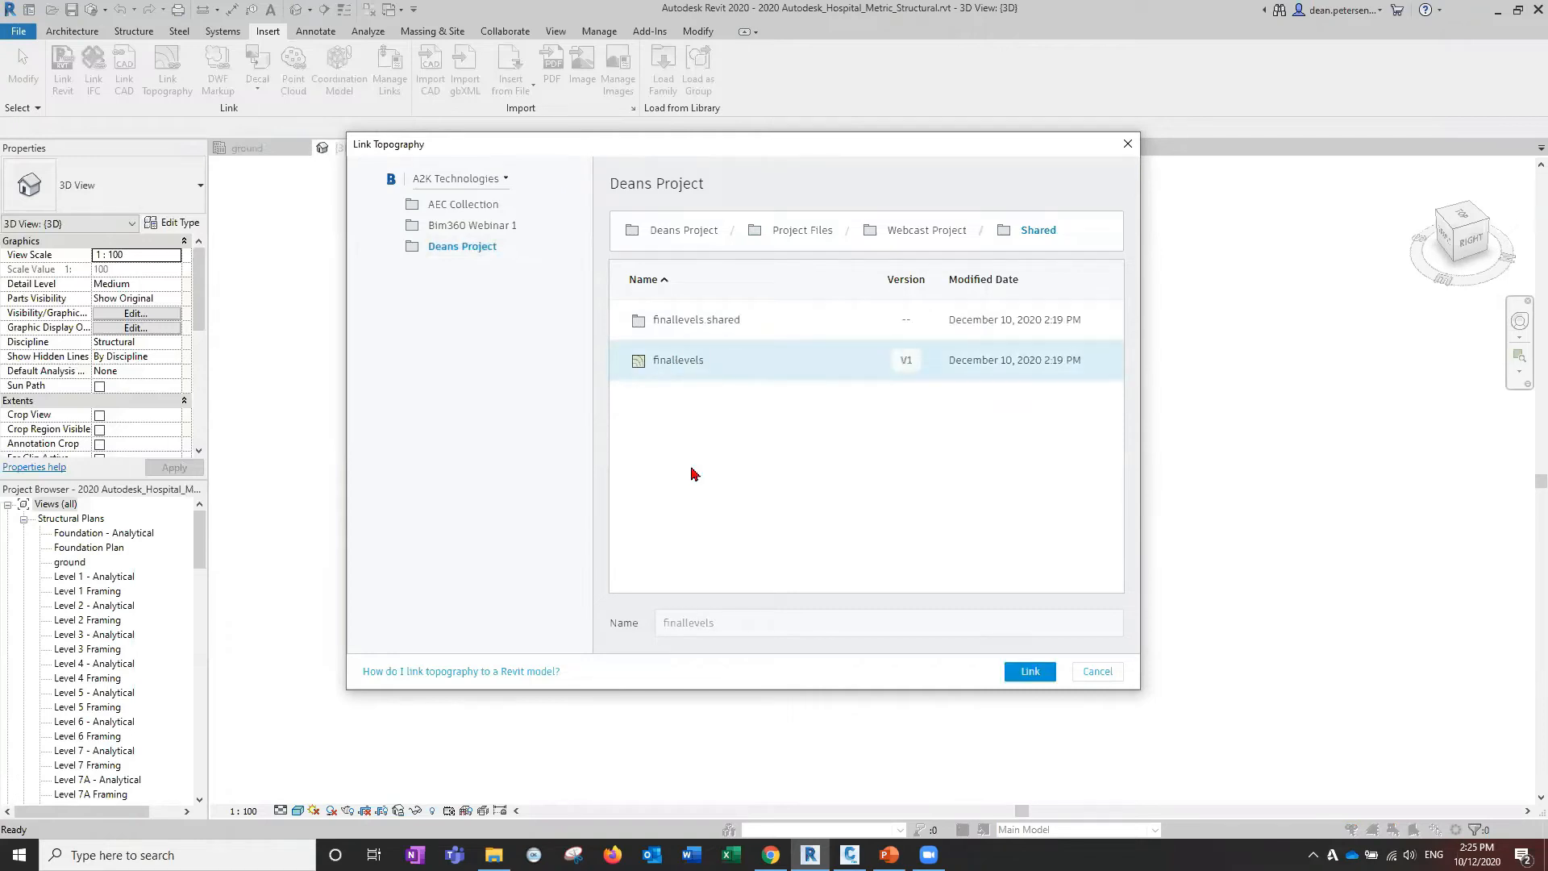
click(1030, 673)
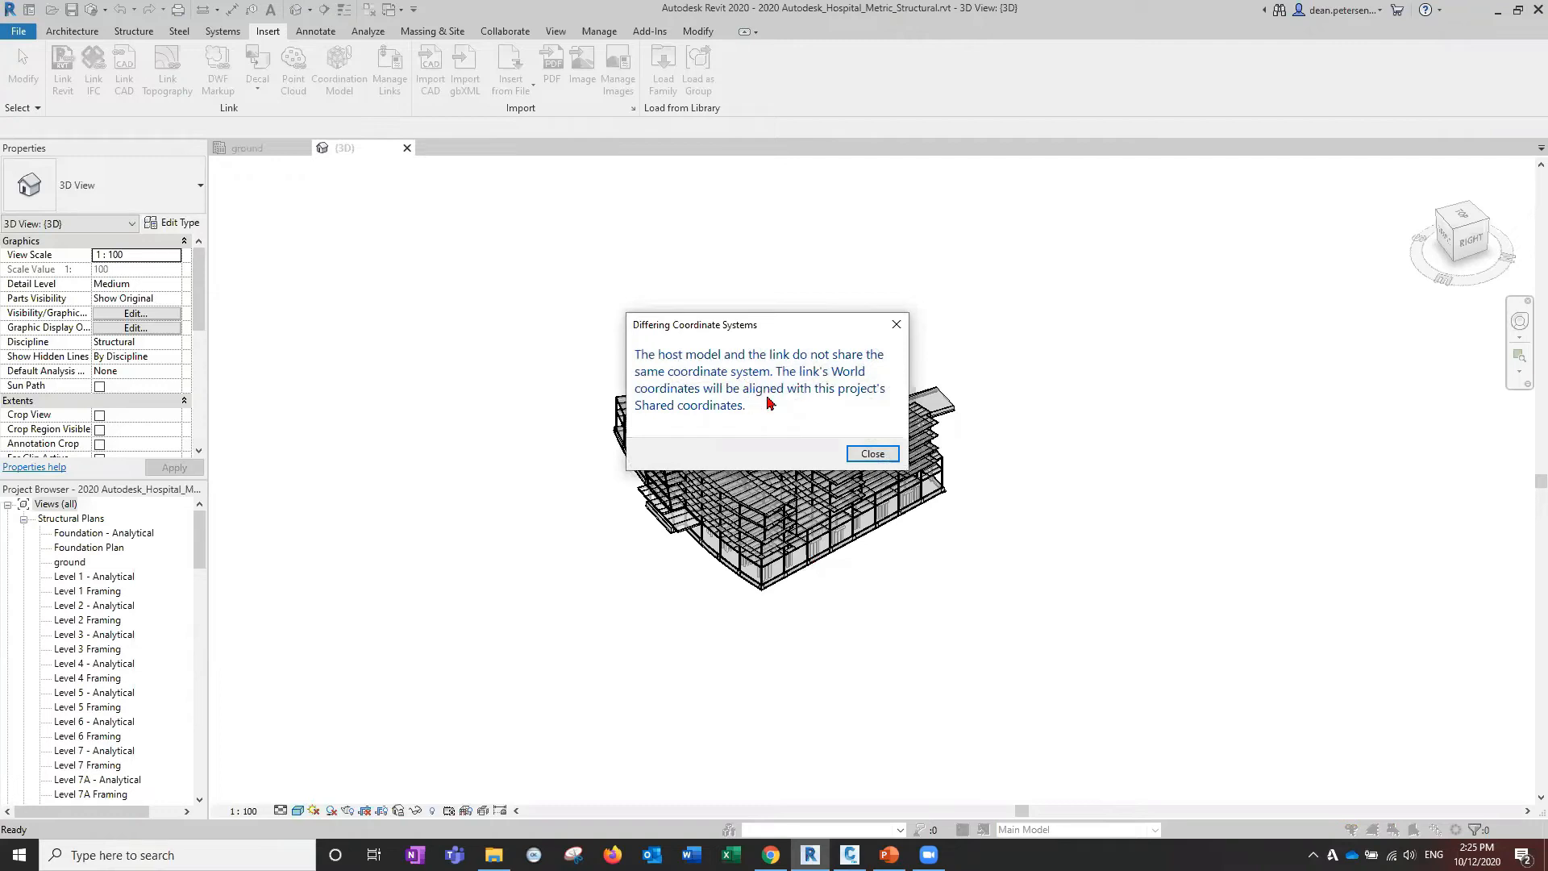
click(864, 454)
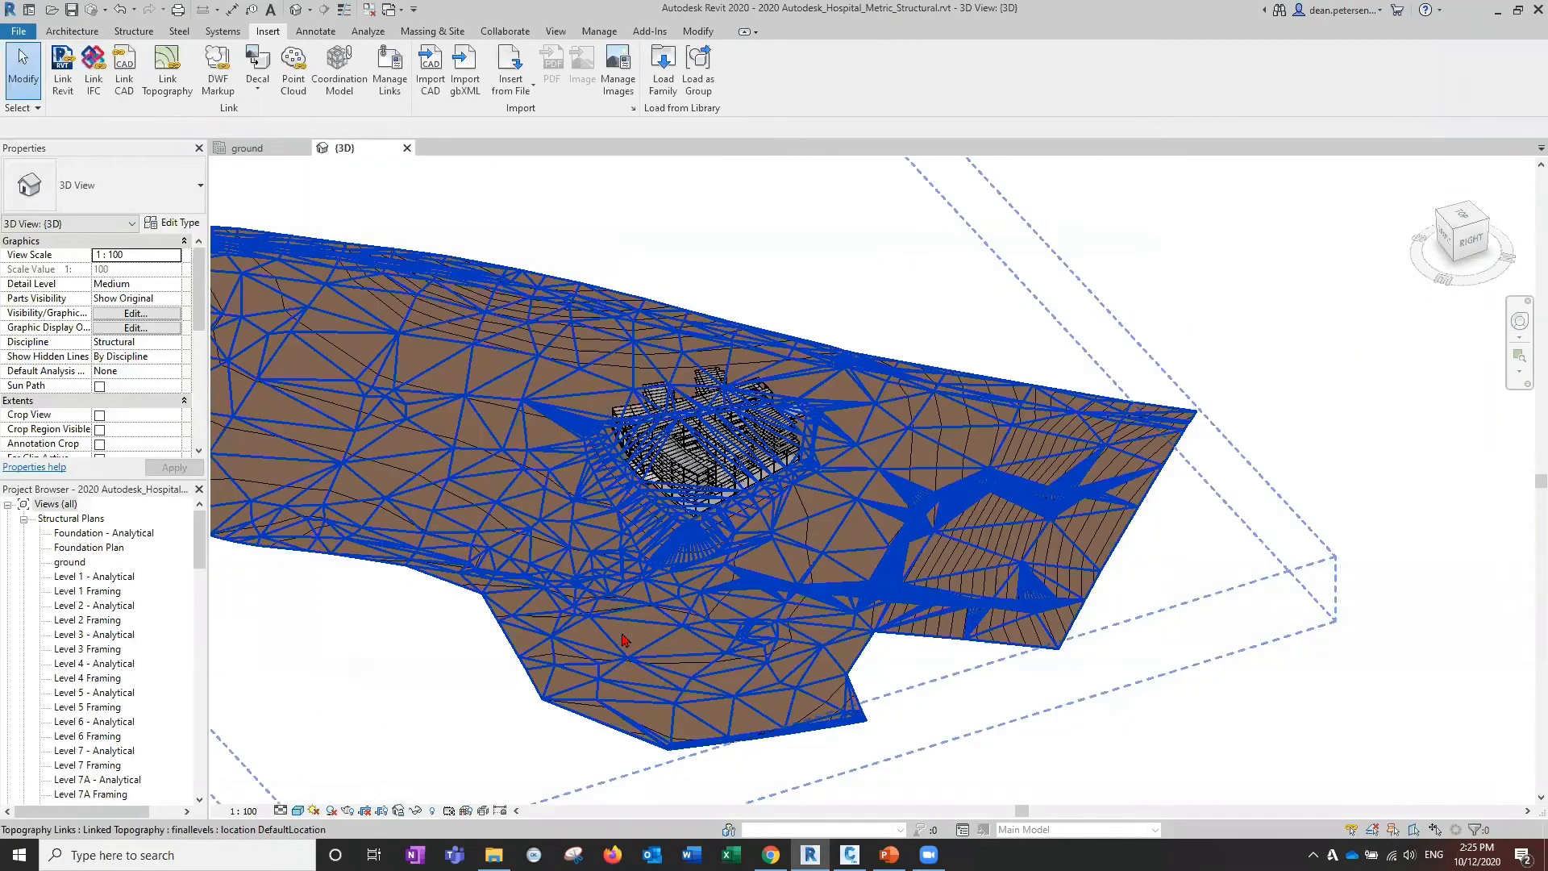
Pan and zoom across the linked terrain to centre it around the hospital building.
middle_drag(625, 641, 837, 612)
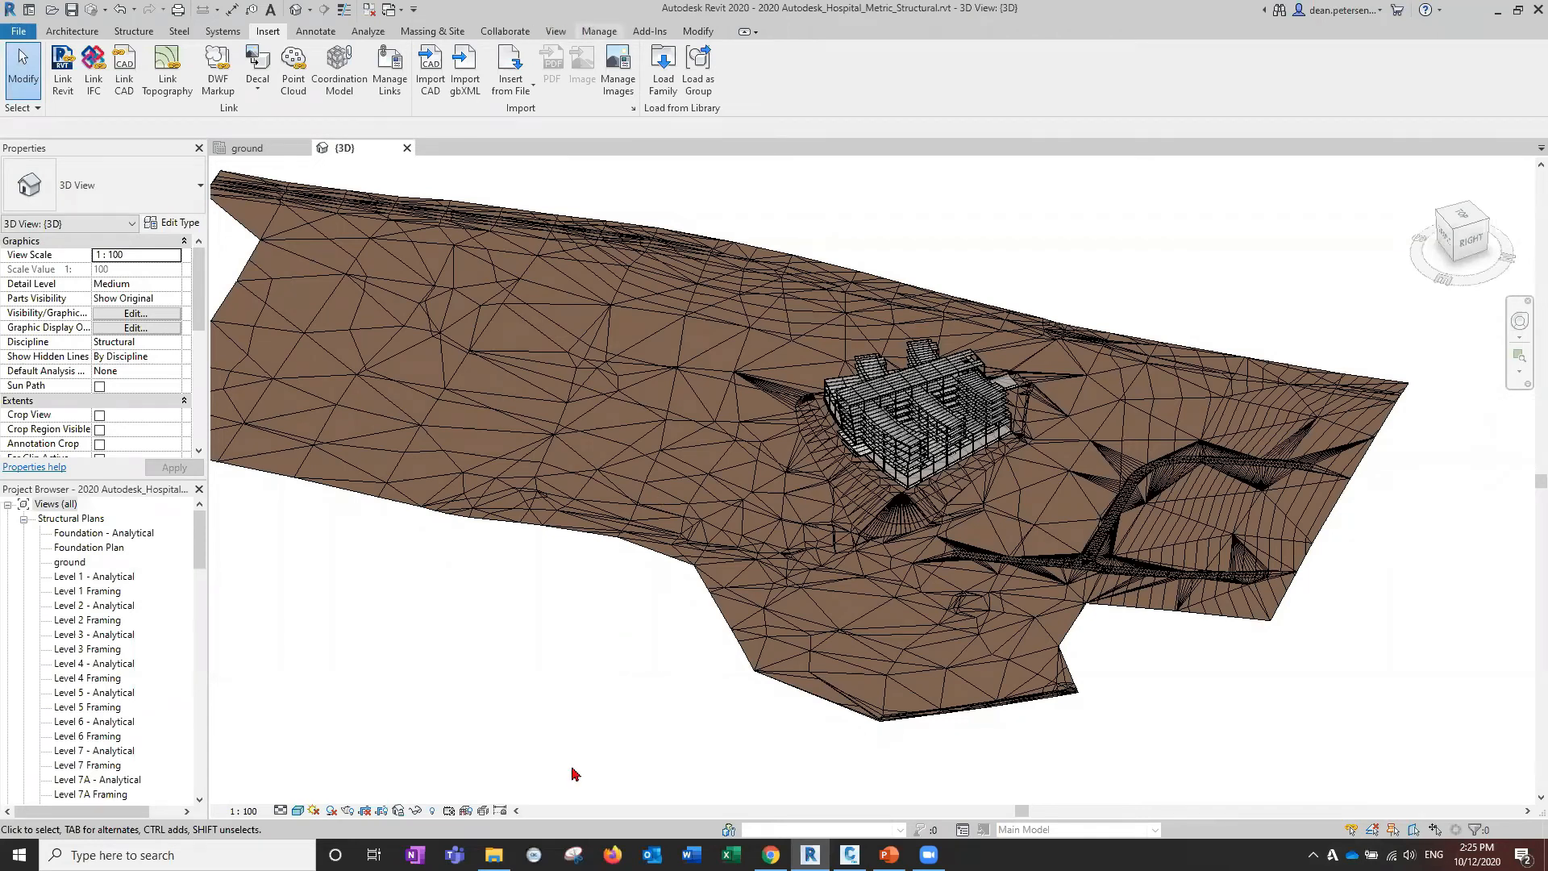
middle_drag(598, 601, 448, 628)
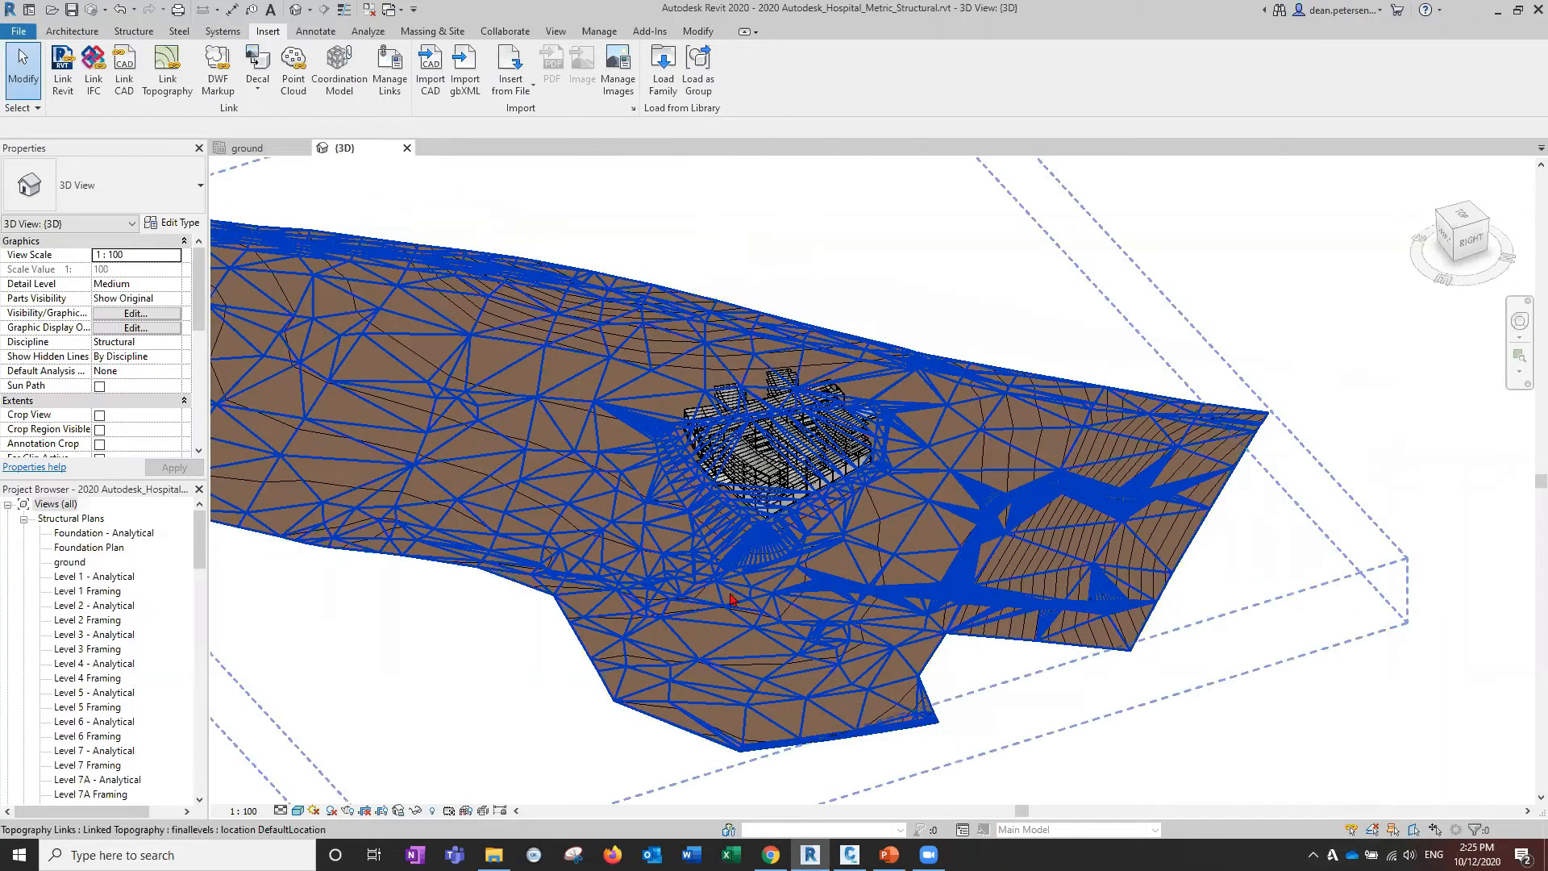
scroll(370, 694, up, 3)
scroll(370, 695, down, 3)
middle_drag(370, 694, 480, 697)
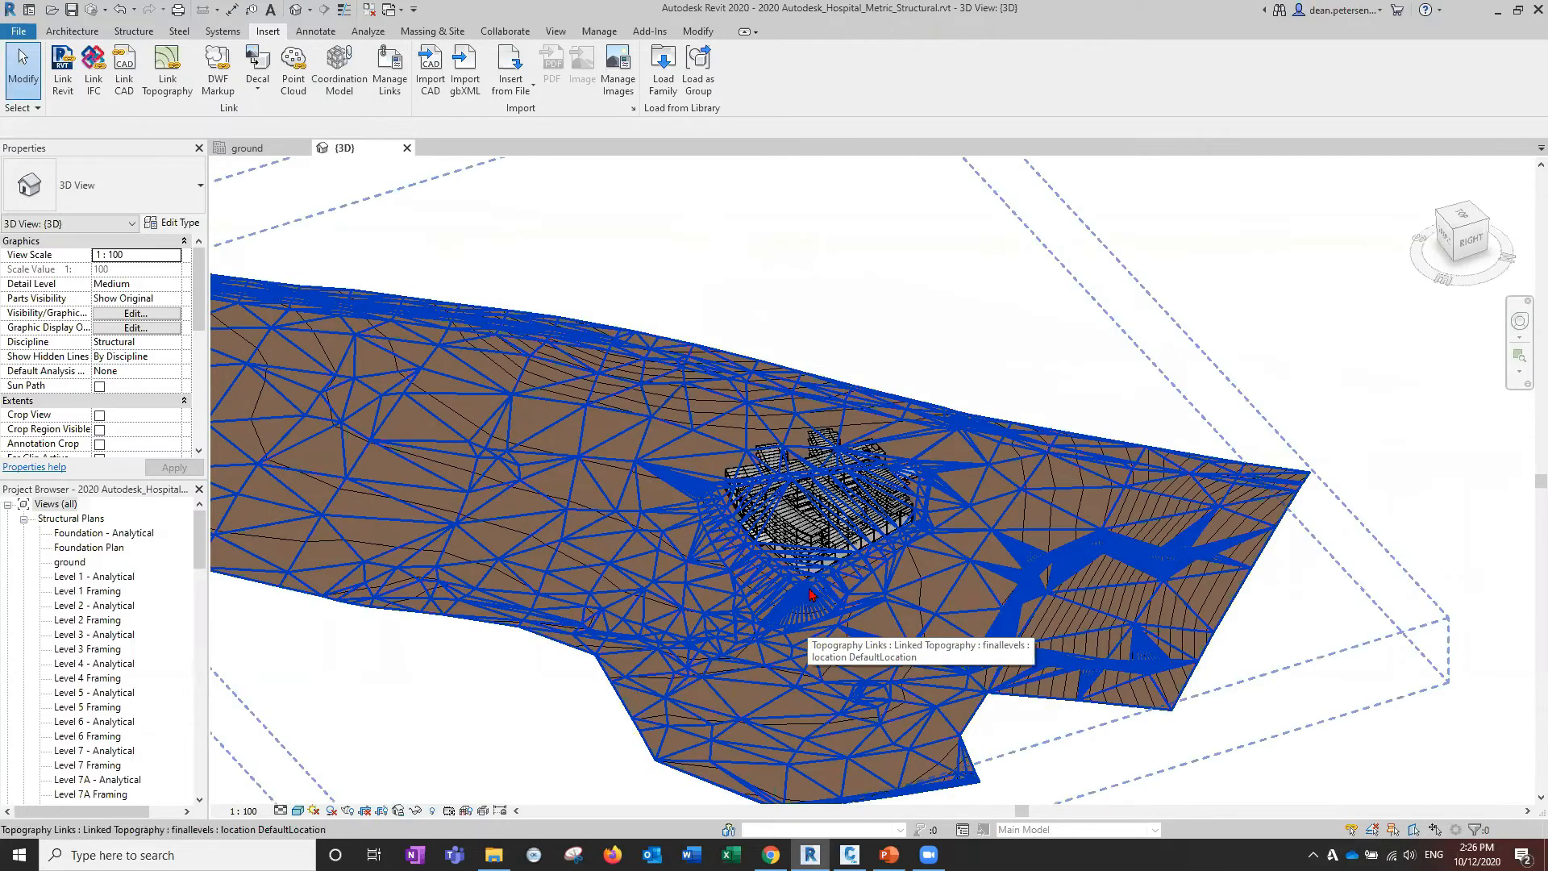
scroll(810, 594, up, 1)
scroll(758, 520, up, 5)
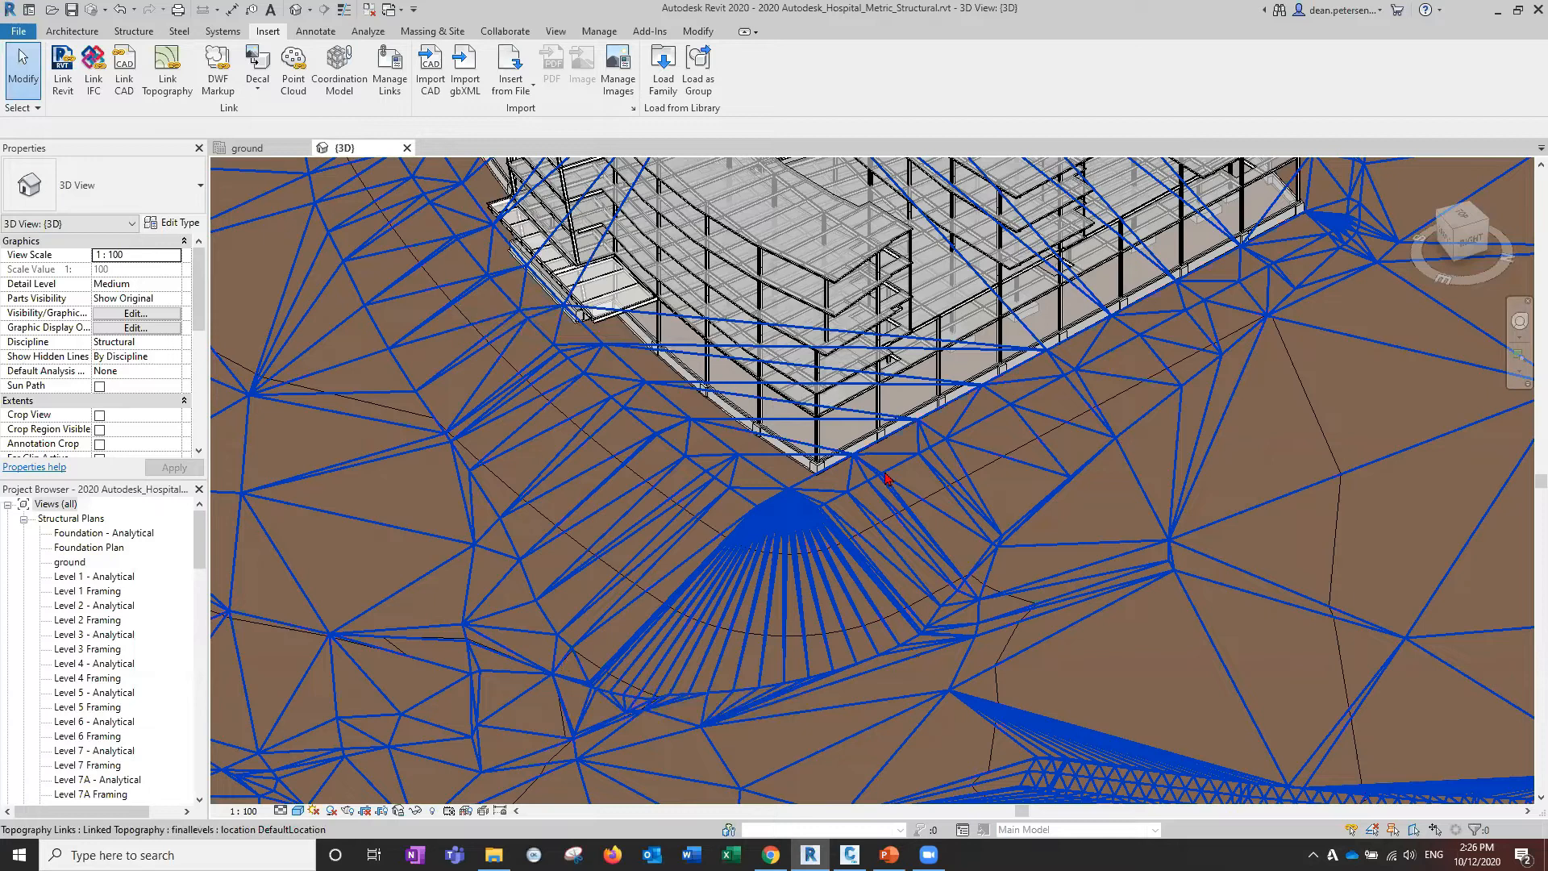
Orbit and pan to inspect the grading beside the building, then return to Civil 3D.
shift+middle_drag(560, 567, 732, 511)
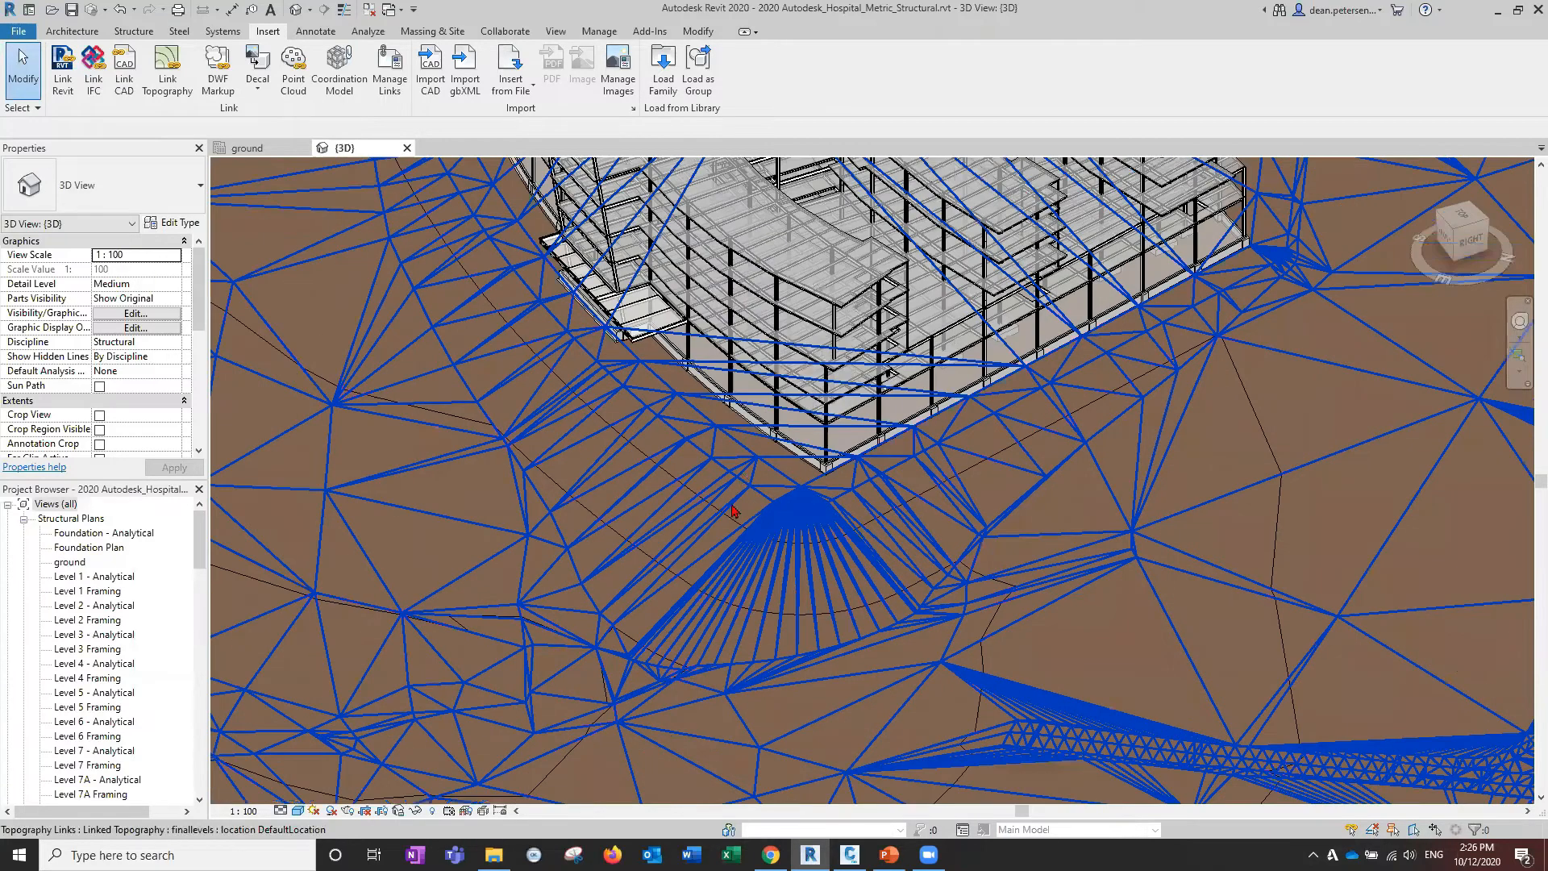
middle_drag(1301, 733, 919, 761)
scroll(919, 761, down, 1)
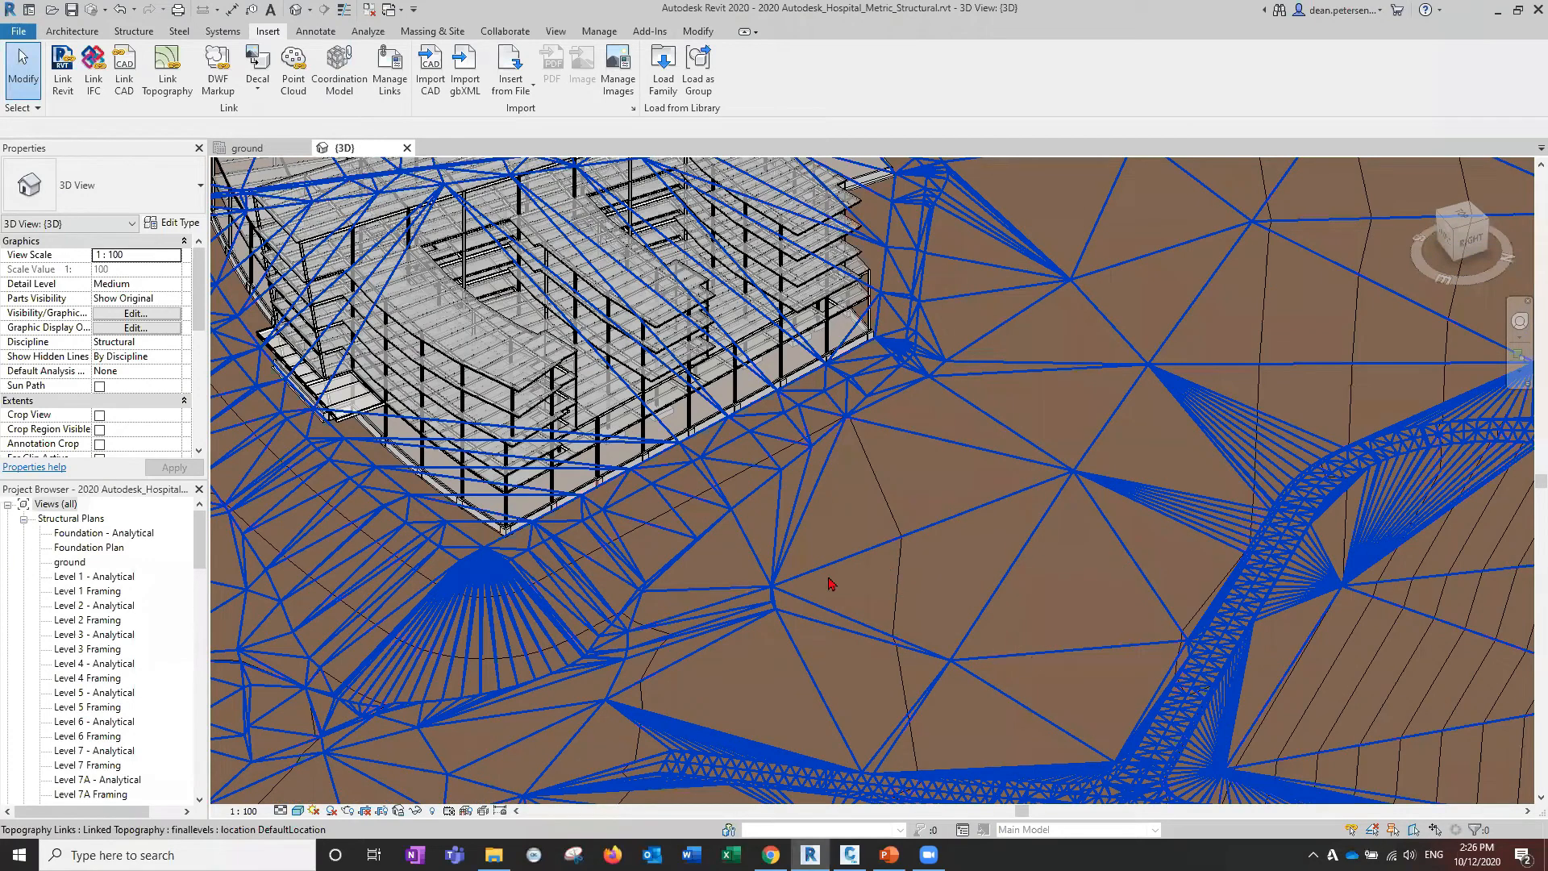
scroll(839, 584, down, 3)
middle_drag(775, 592, 678, 575)
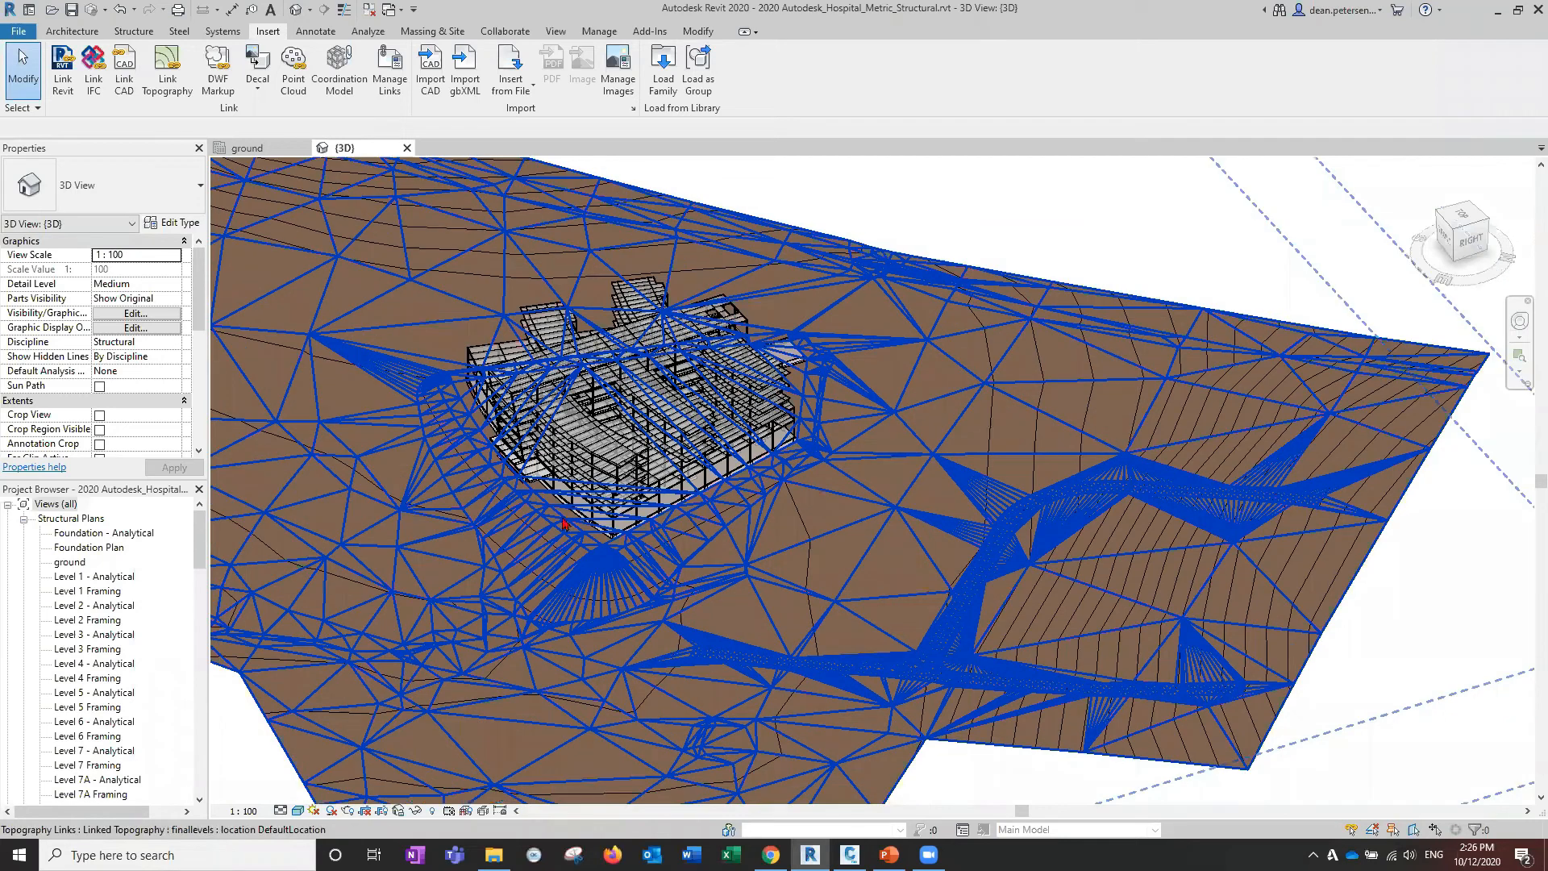
middle_drag(244, 584, 462, 574)
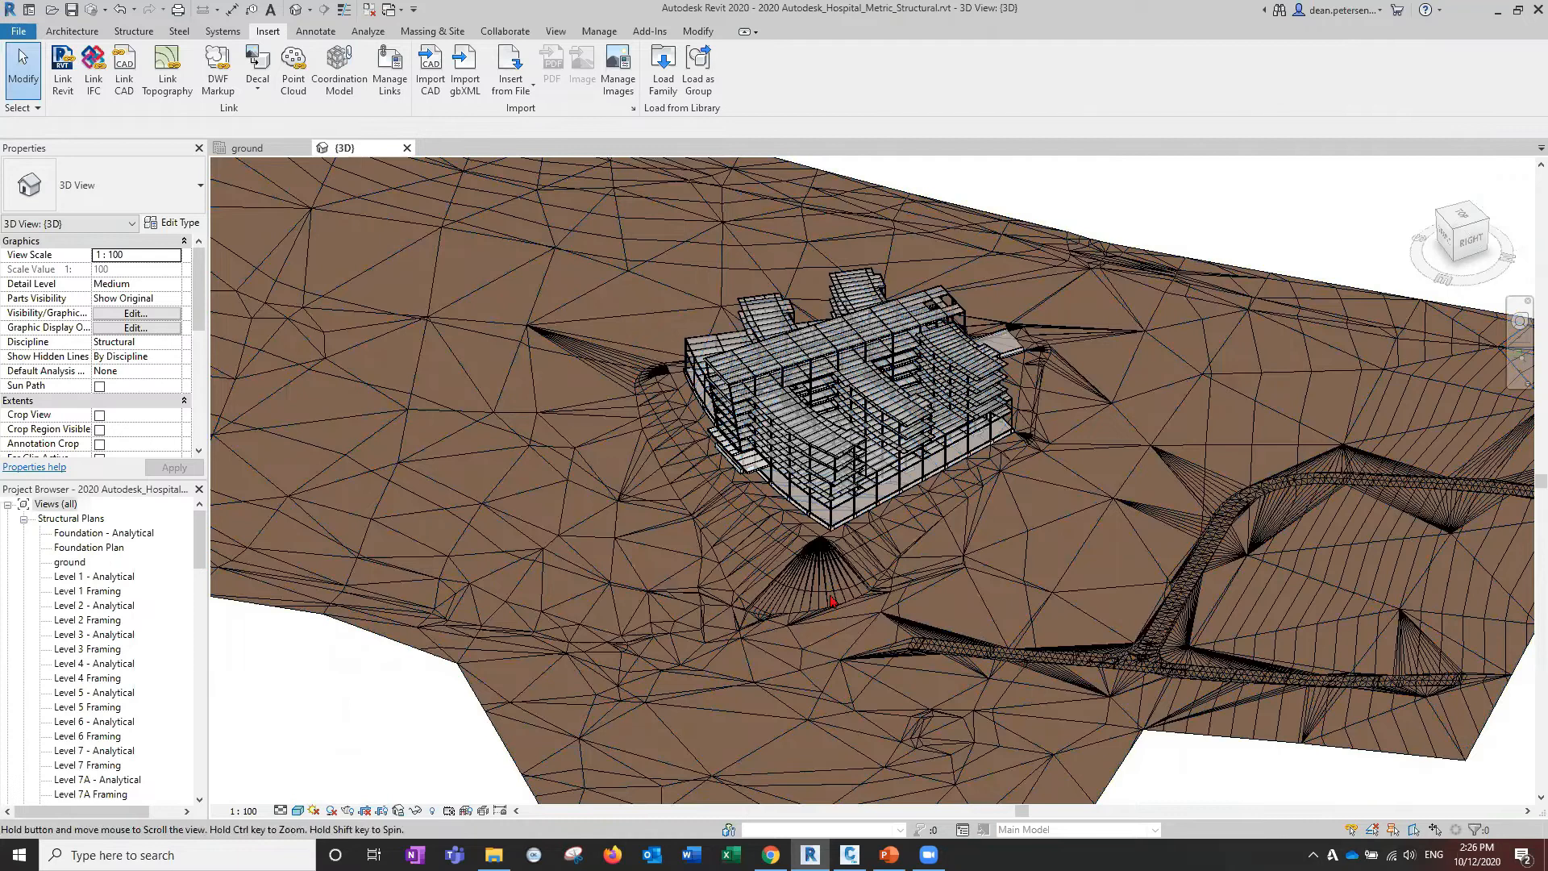
middle_drag(834, 602, 1080, 645)
scroll(415, 803, down, 1)
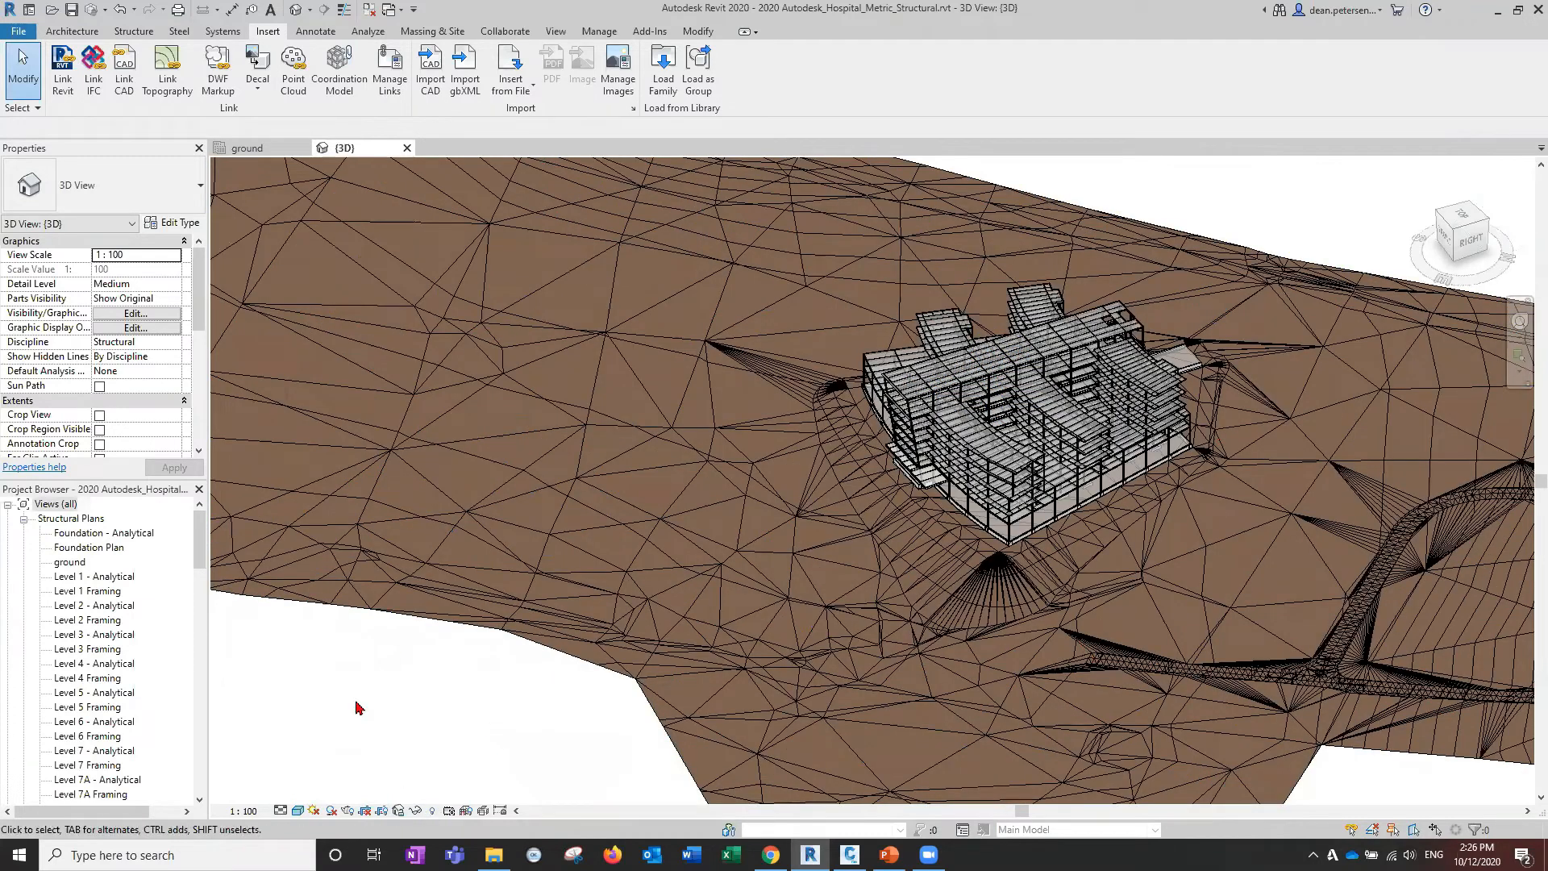
scroll(569, 621, down, 2)
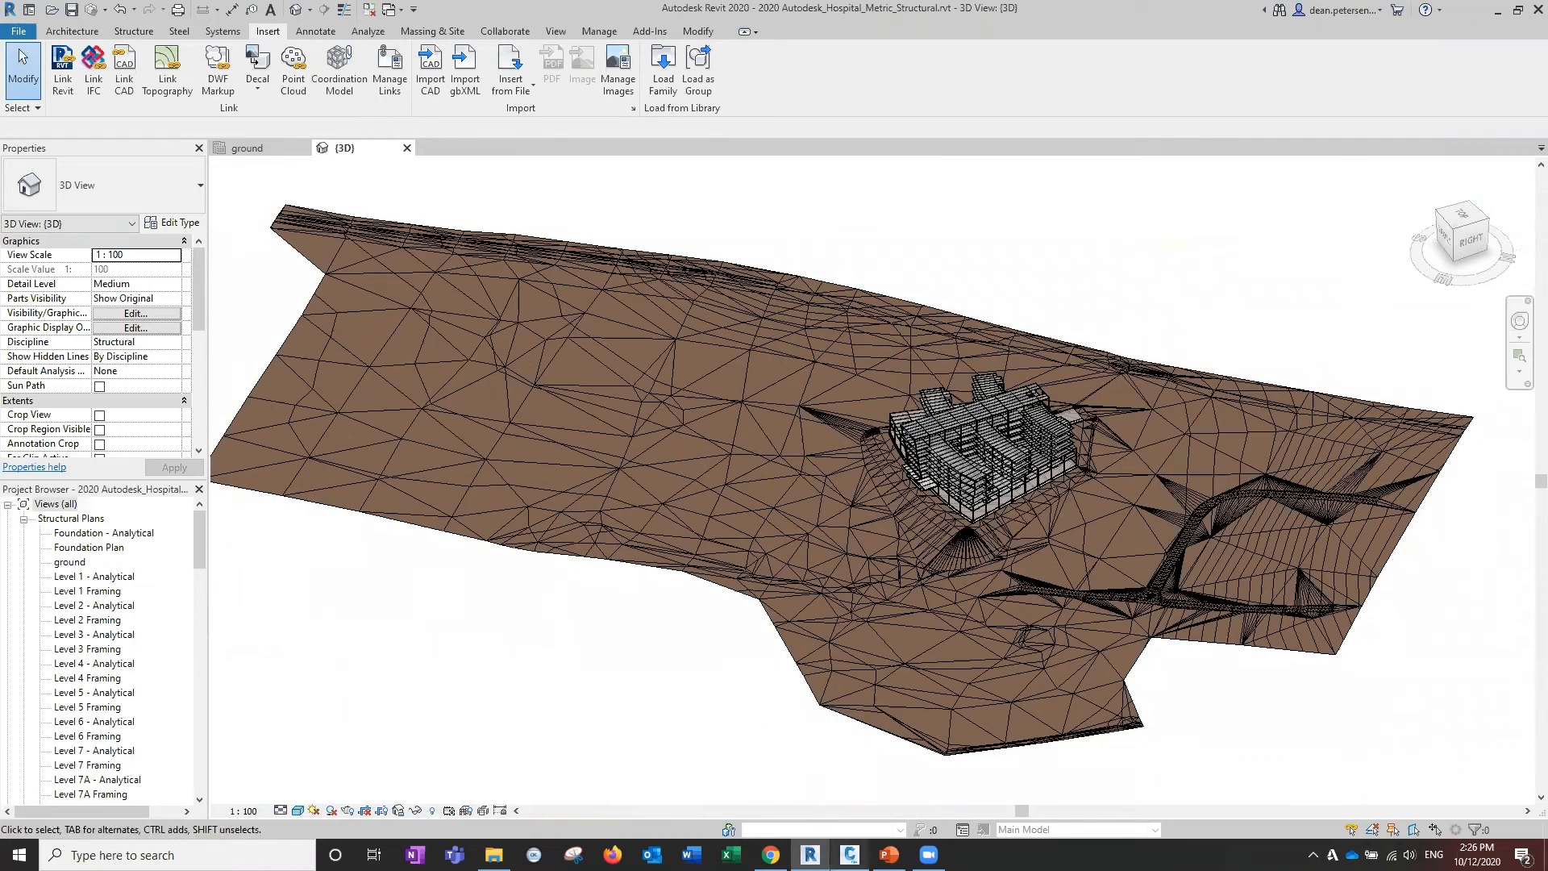
click(849, 854)
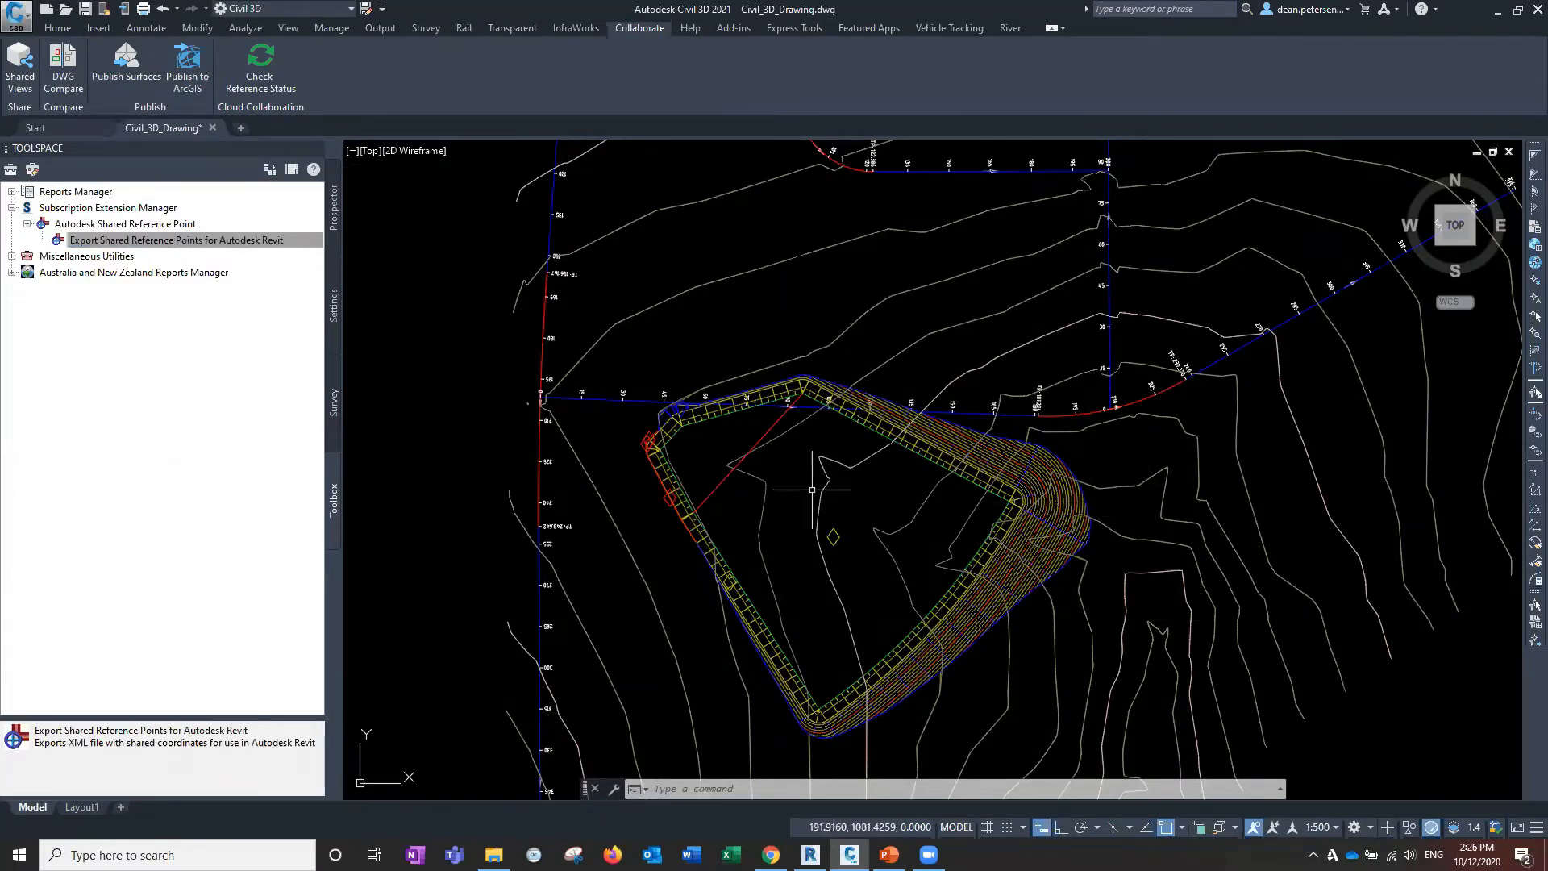
Open the Grading Creation Tools and set the grading group to Site 1 / platform.
click(57, 28)
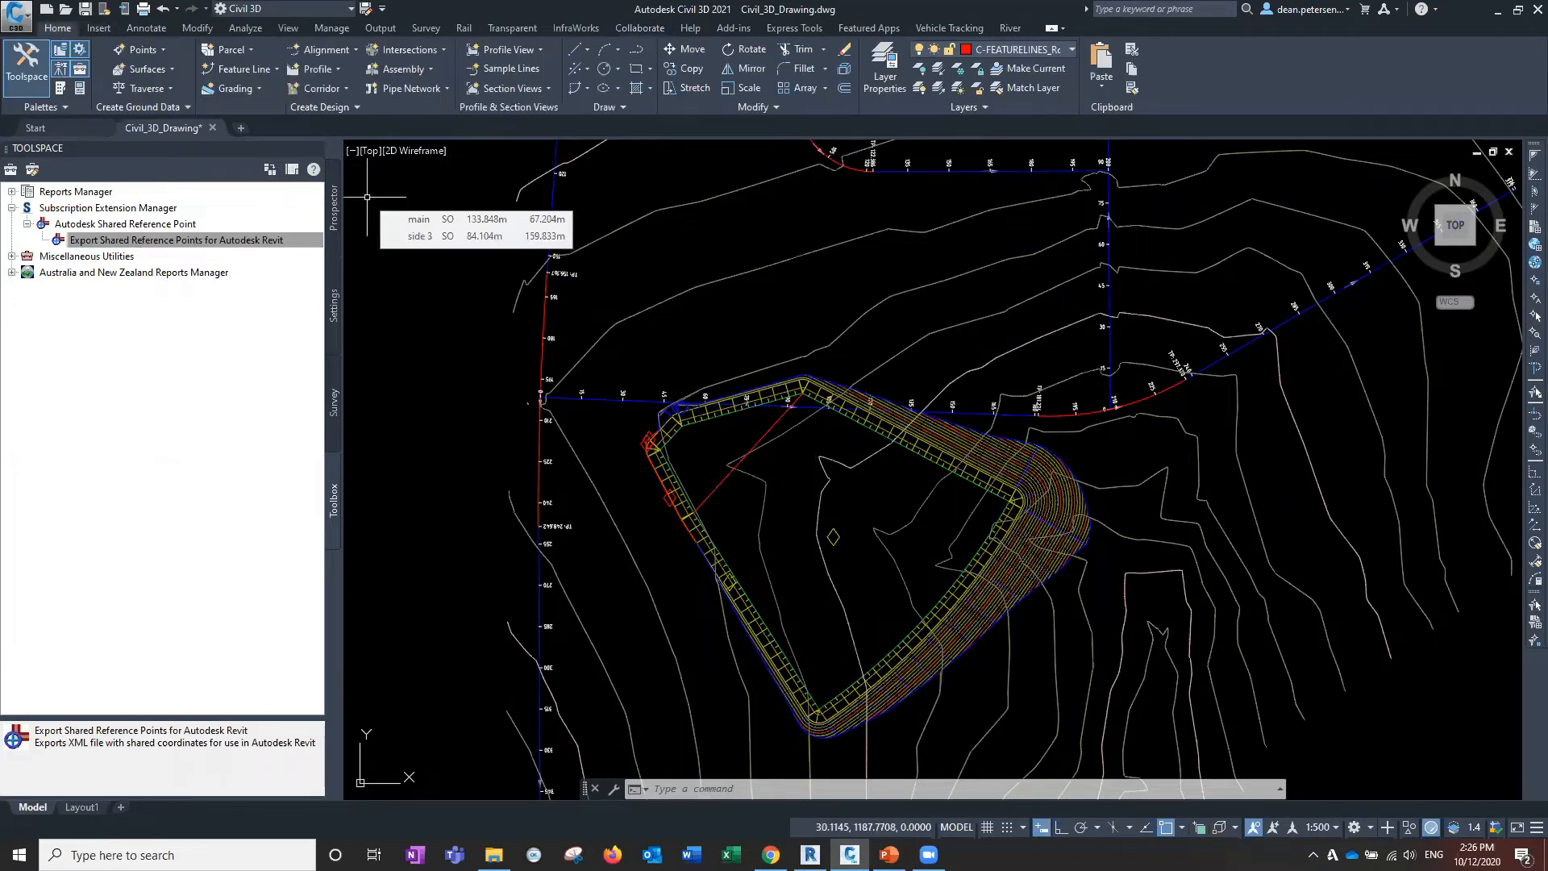
click(241, 88)
click(278, 114)
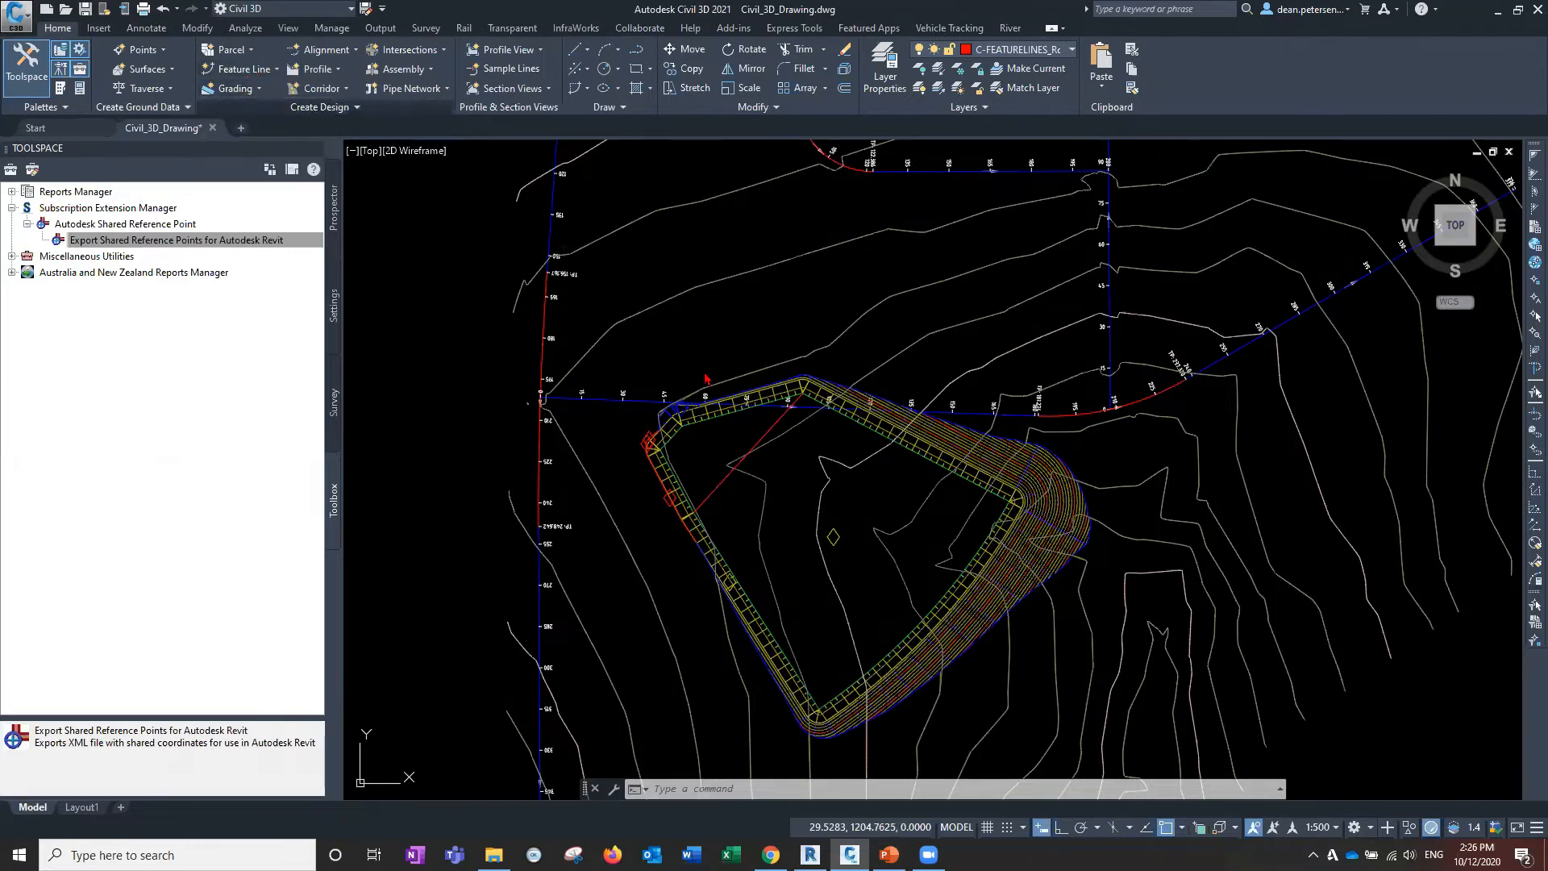
drag(548, 194, 708, 207)
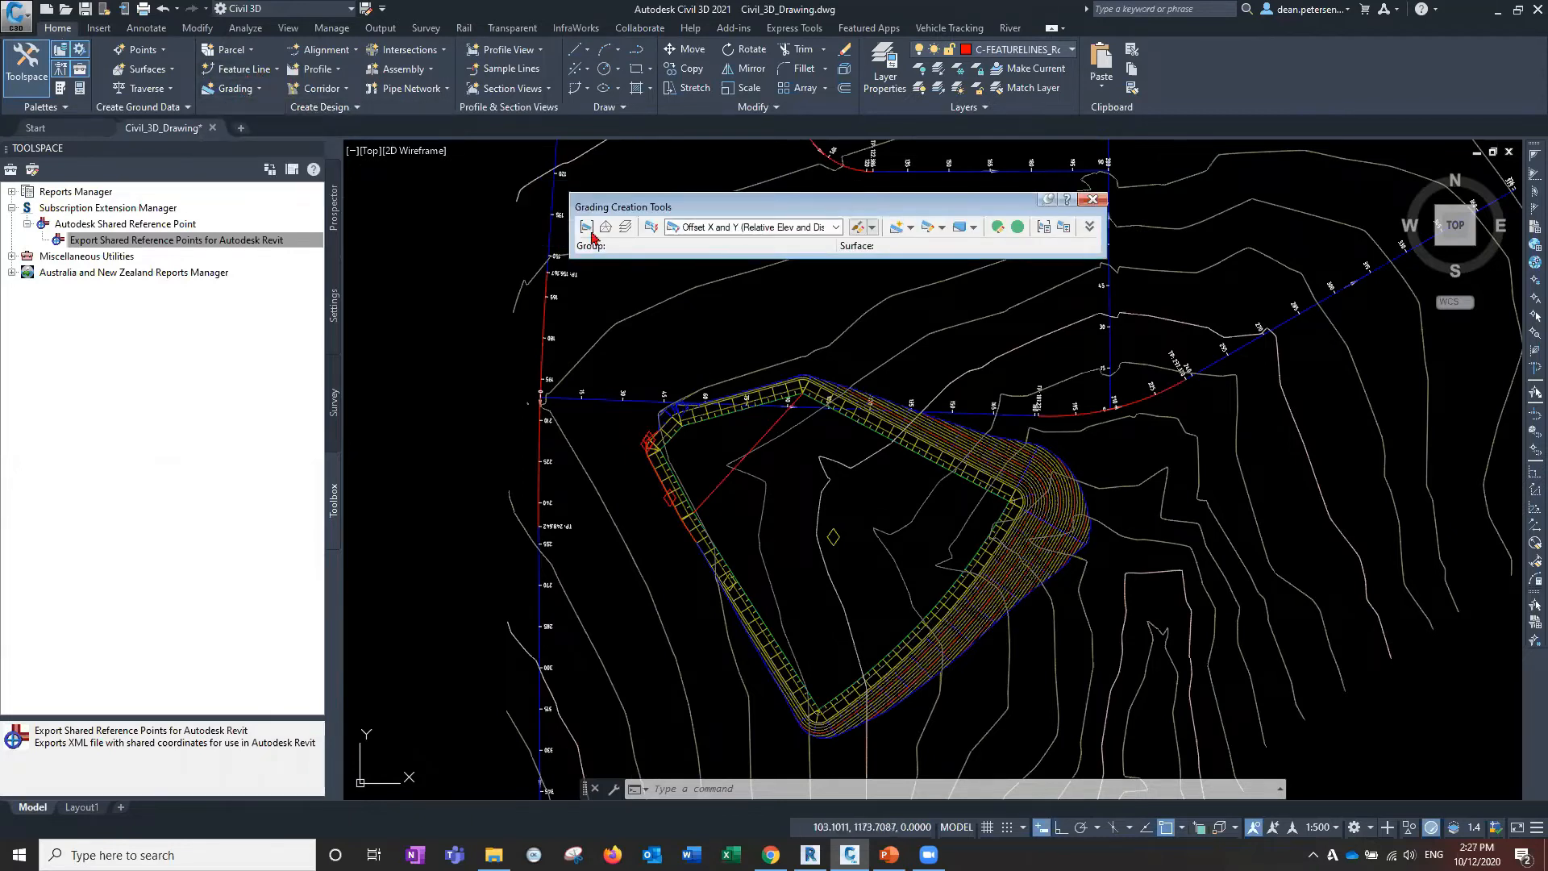
click(586, 228)
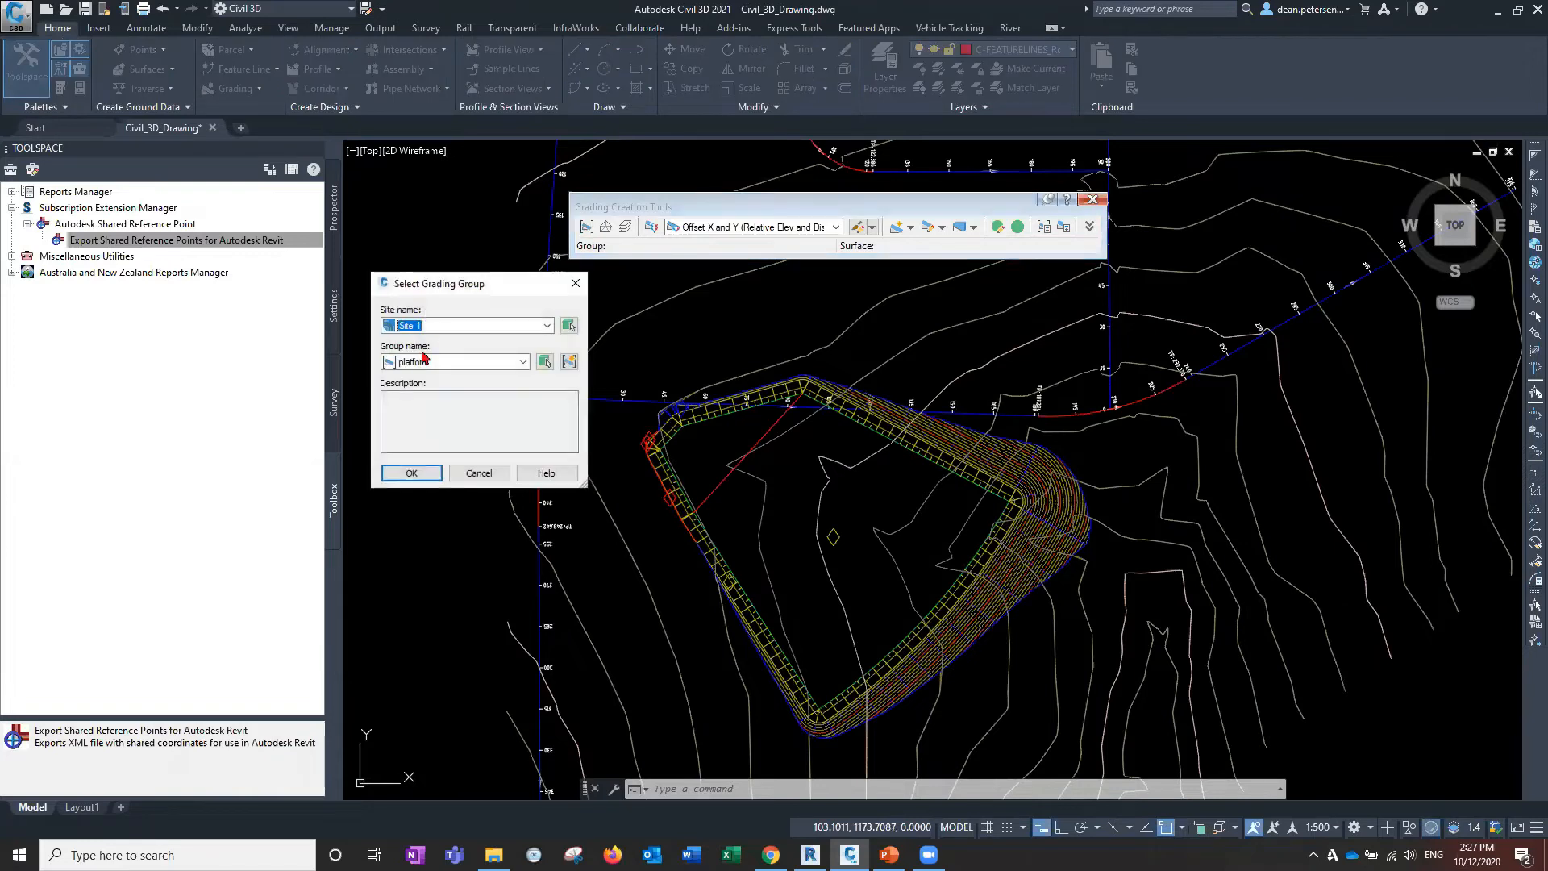
click(412, 473)
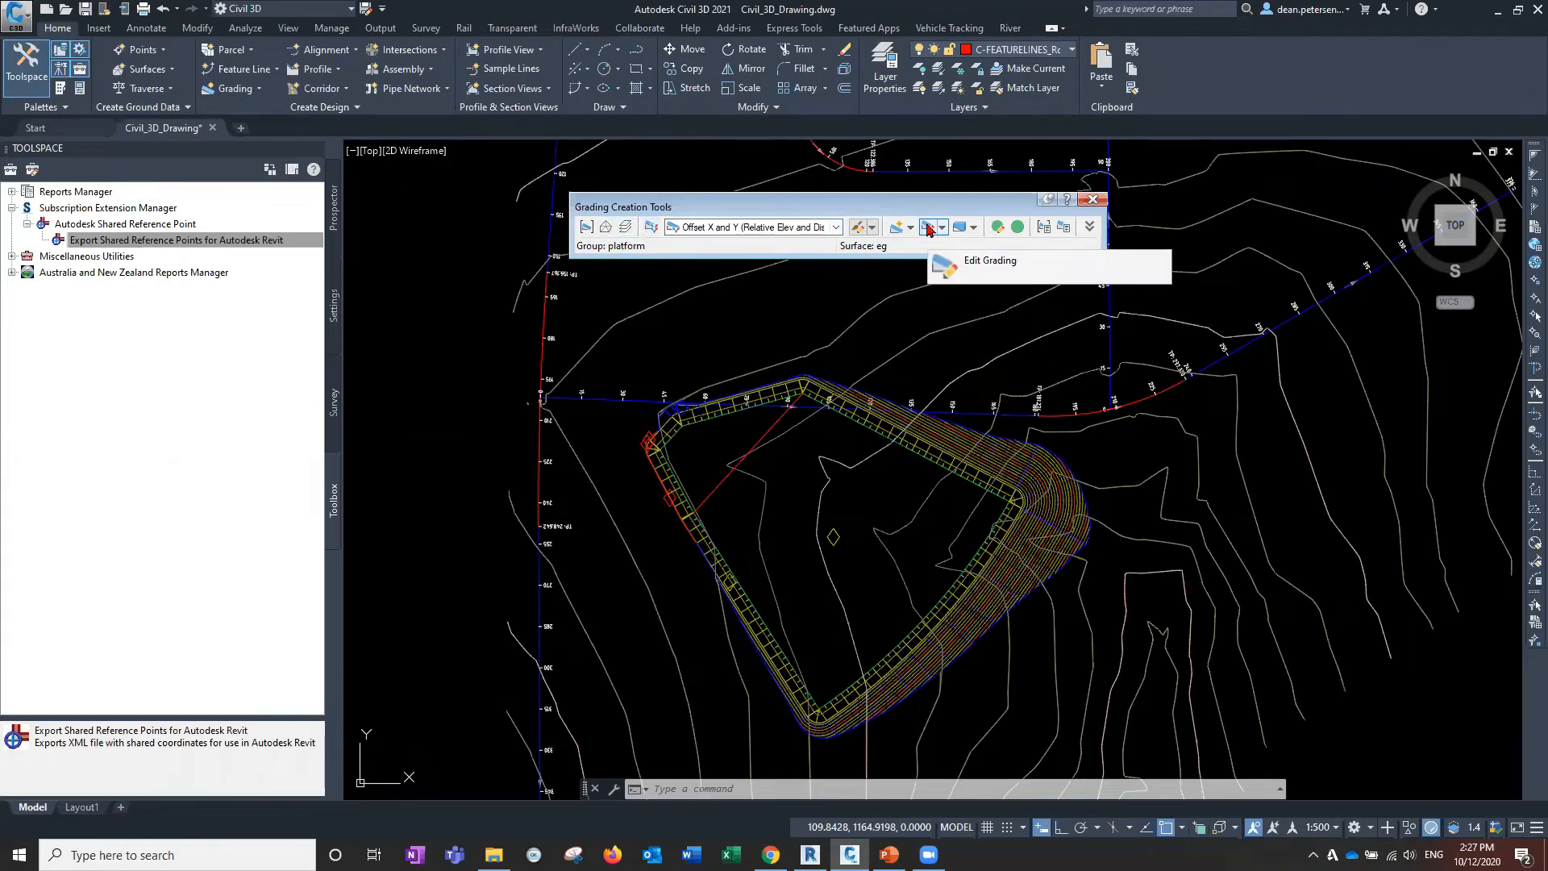
Edit the platform's corner grading: keep the 2.00:1 cut slope and change the fill slope to 0.01:1.
click(929, 228)
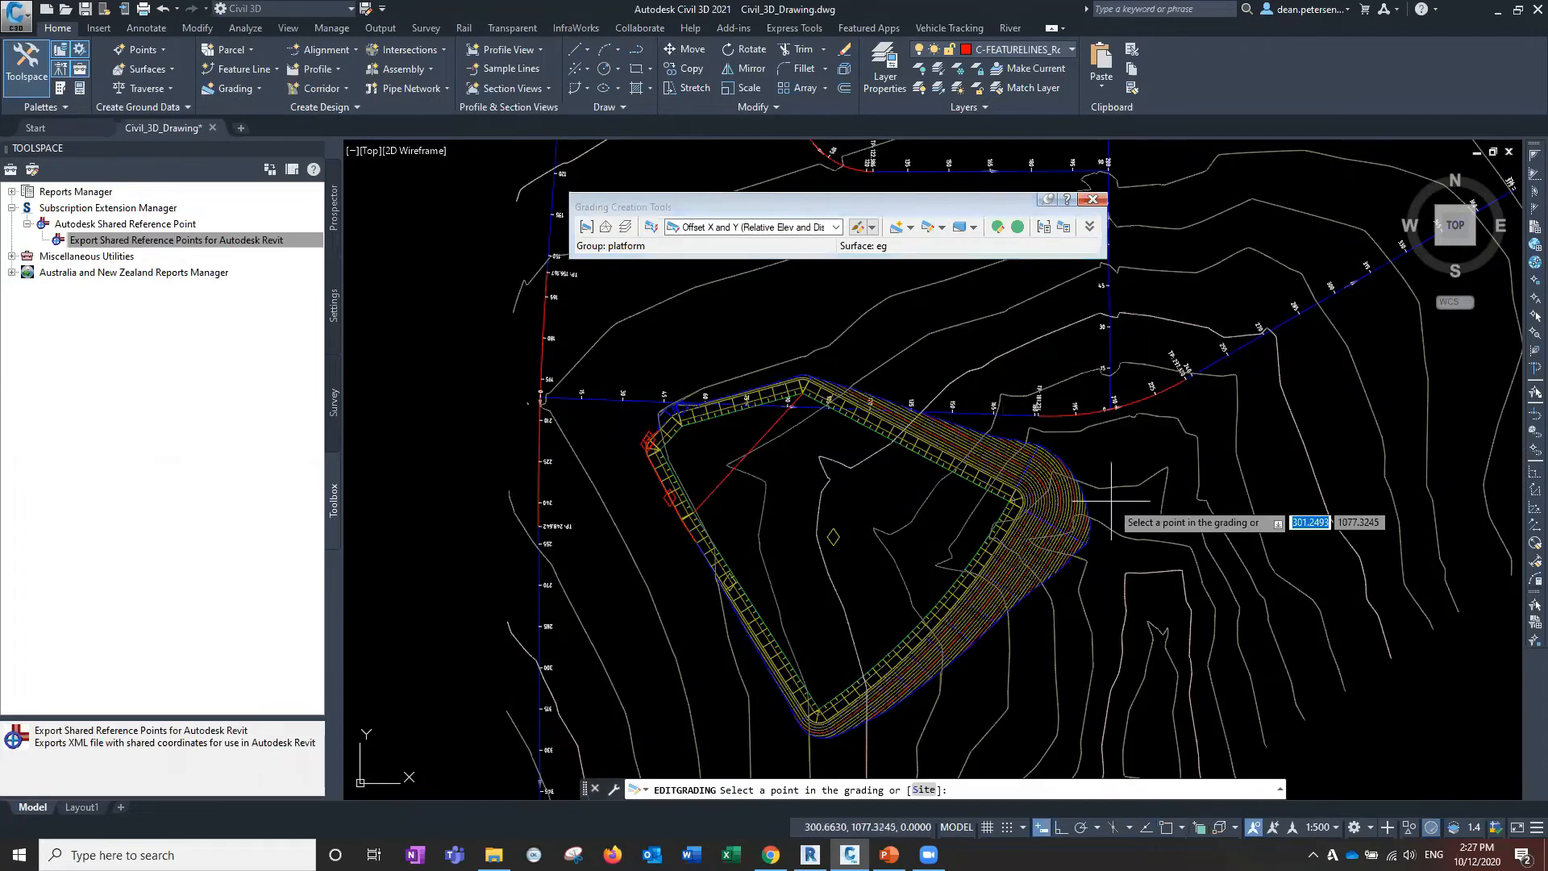
click(1042, 482)
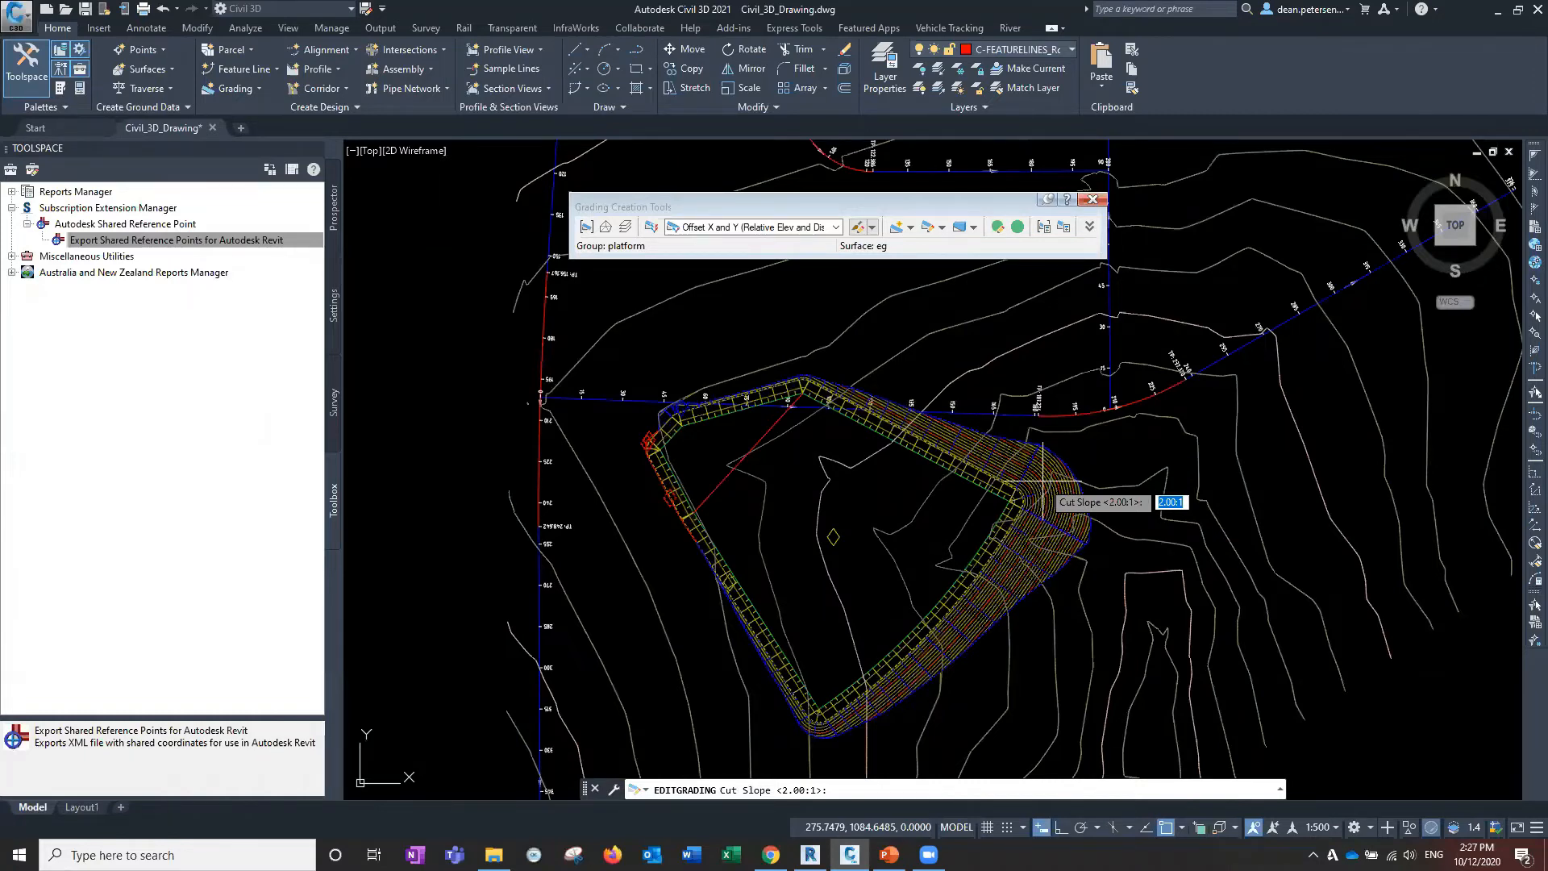
key(Return)
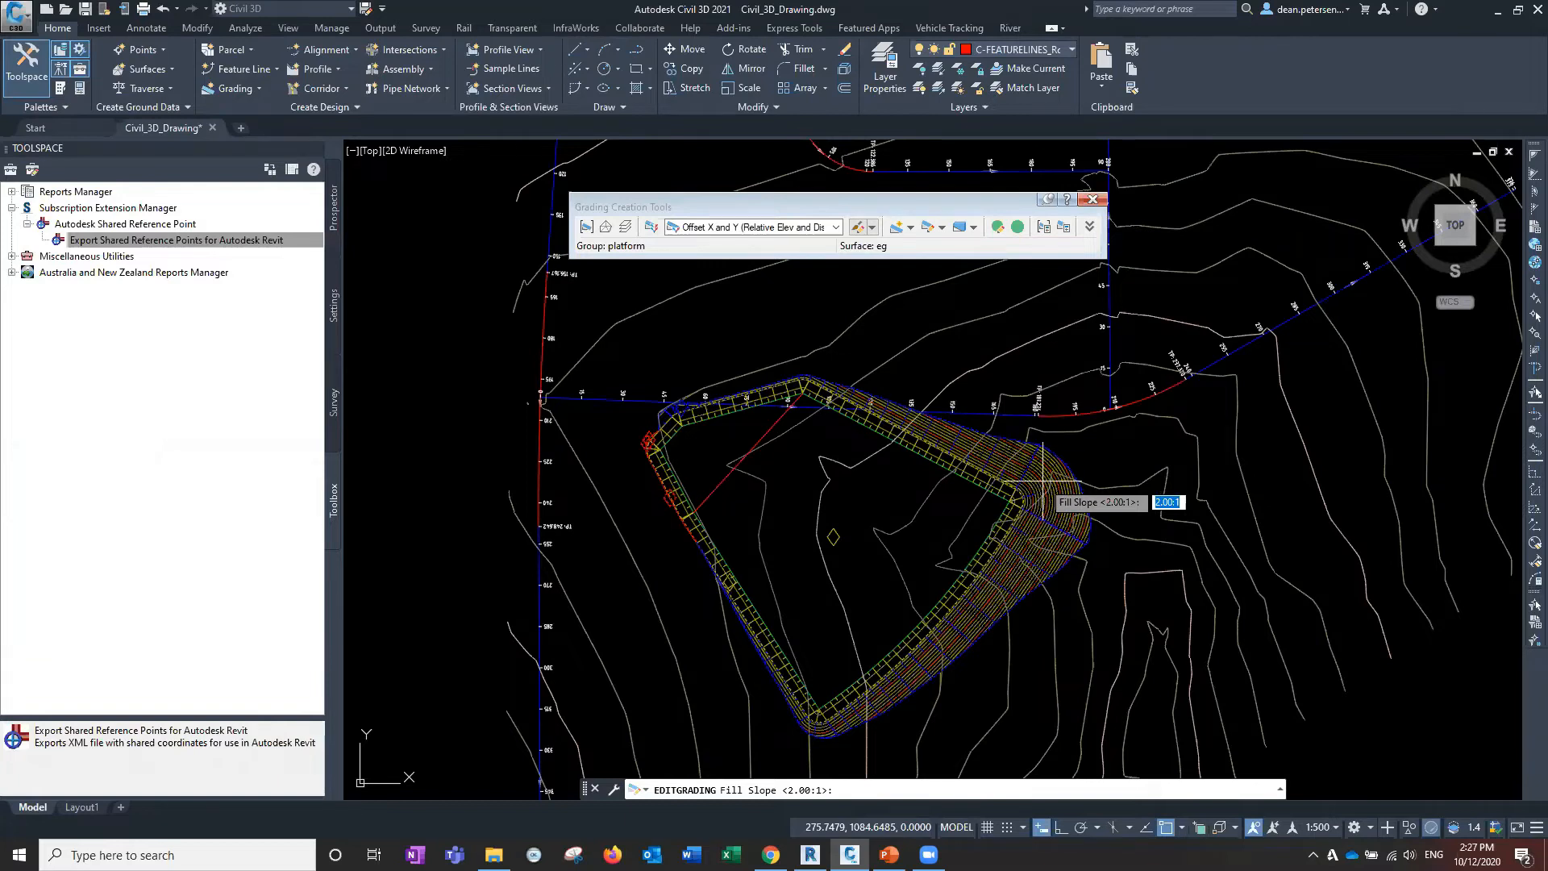
text(.)
text(1)
key(Return)
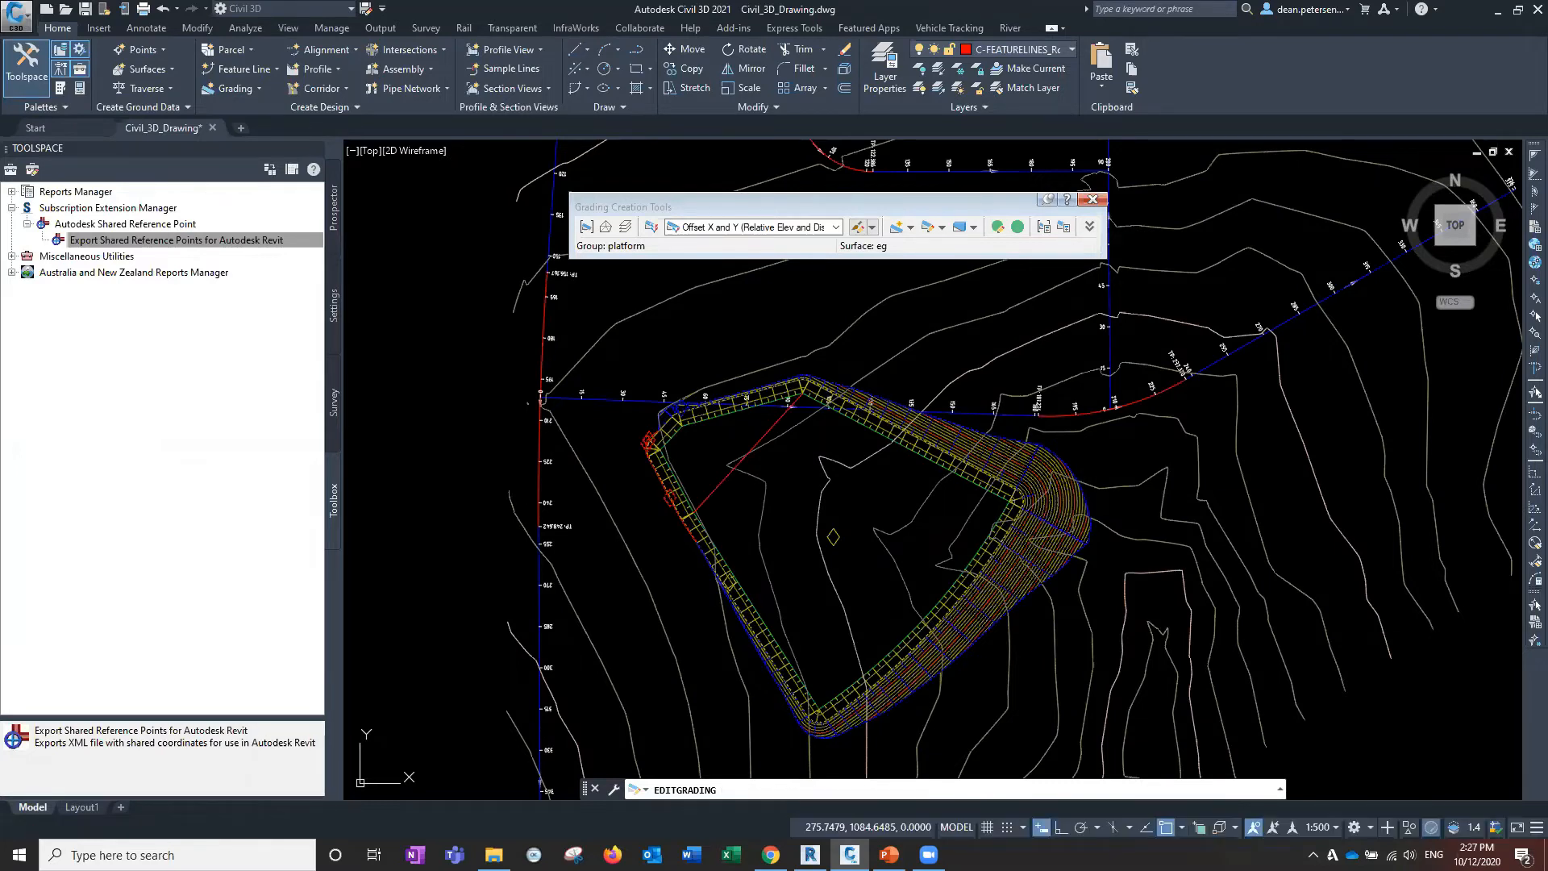
key(Return)
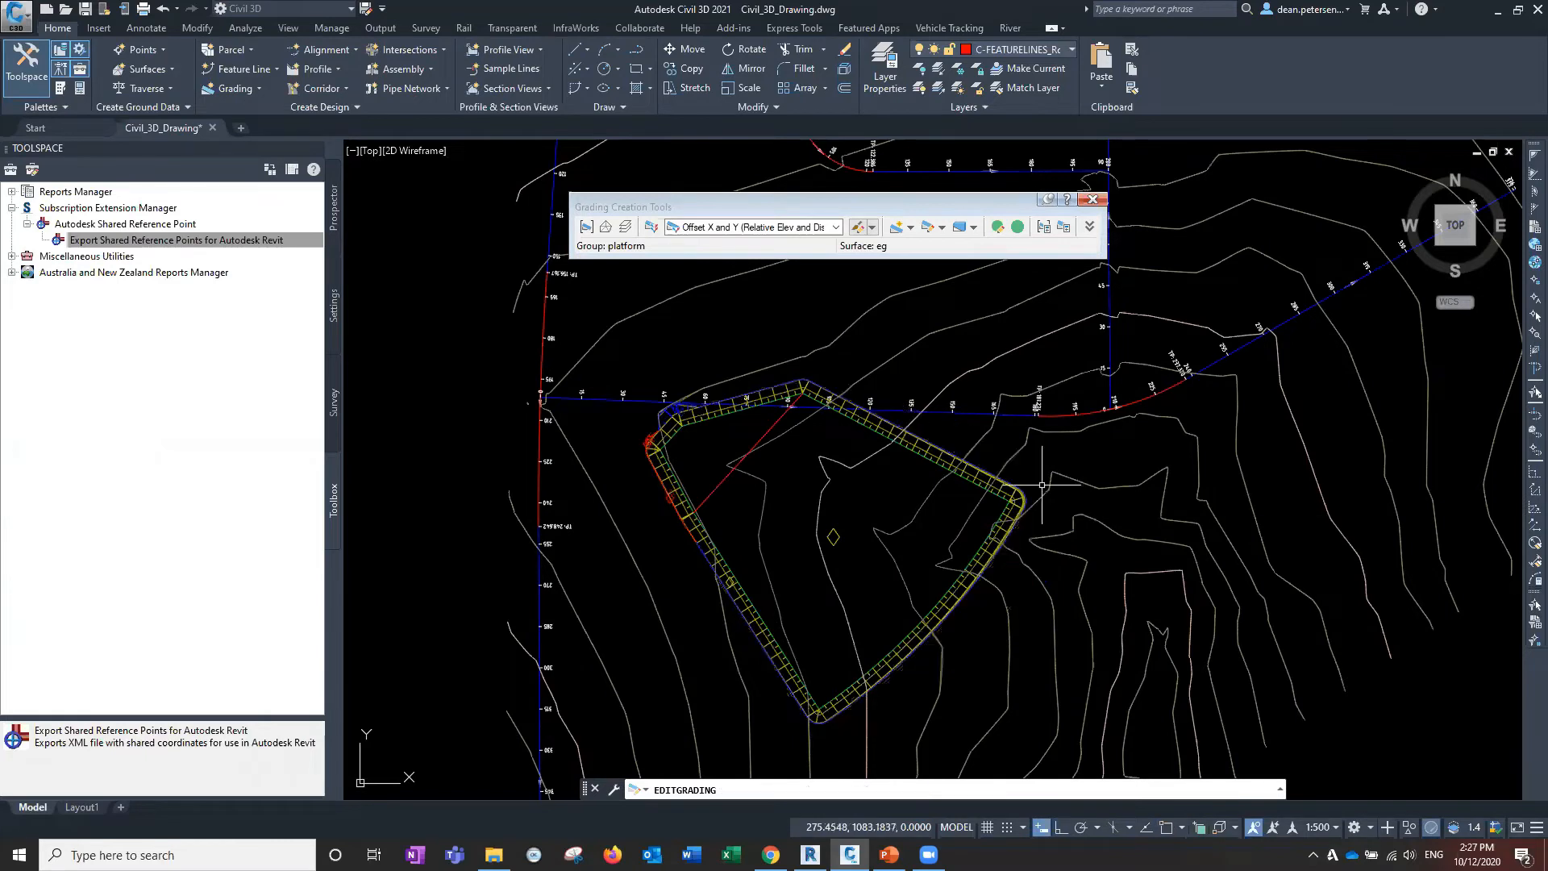
scroll(1021, 513, up, 3)
scroll(999, 484, down, 3)
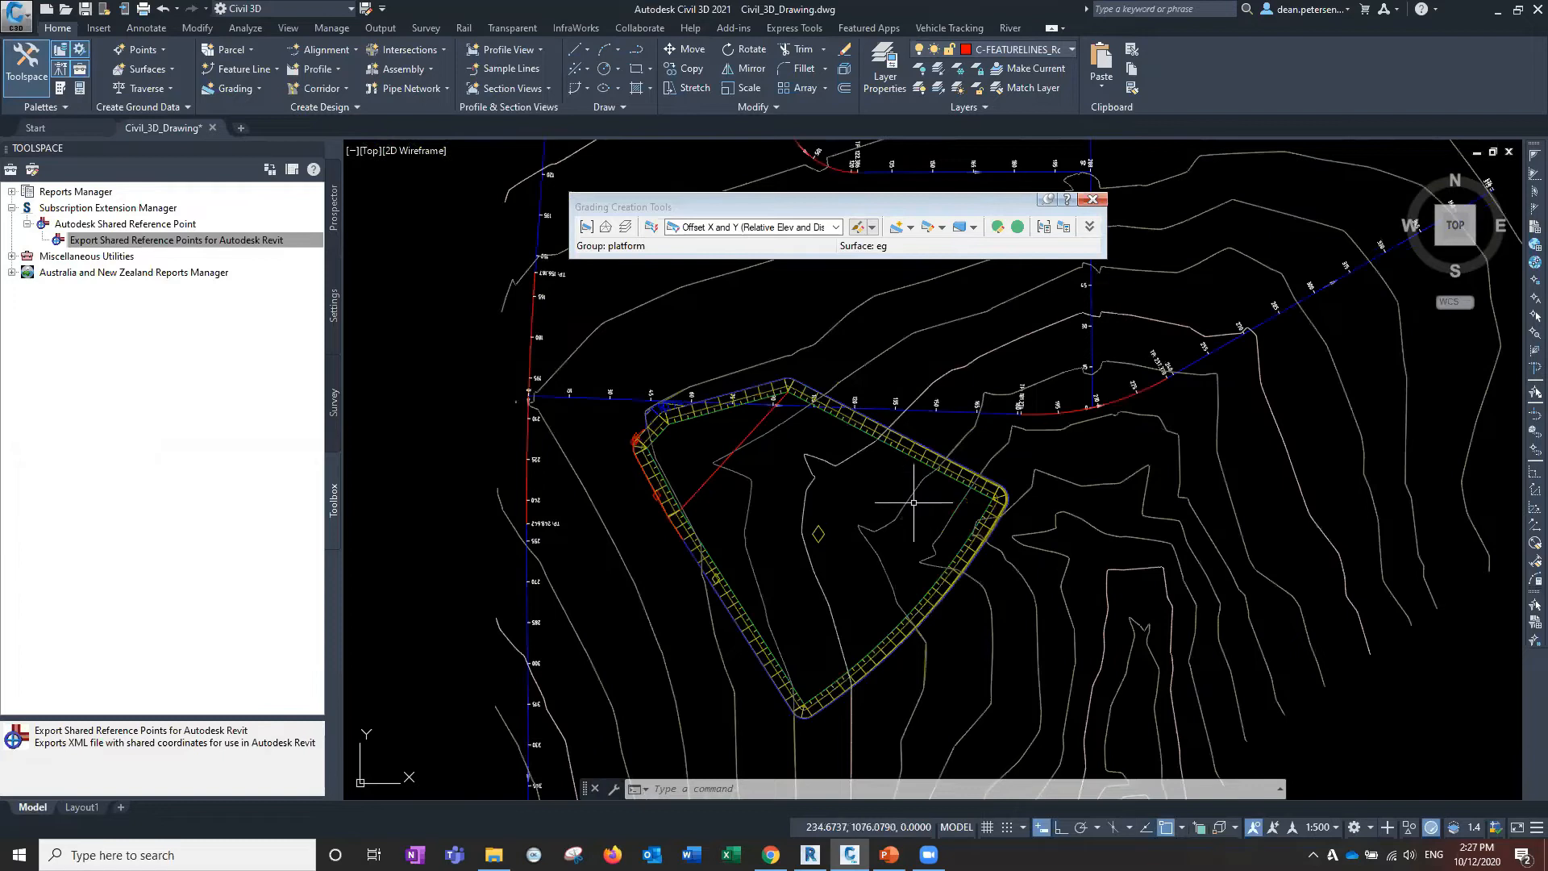
Select the Final levels surface from the Prospector surfaces tree.
click(333, 209)
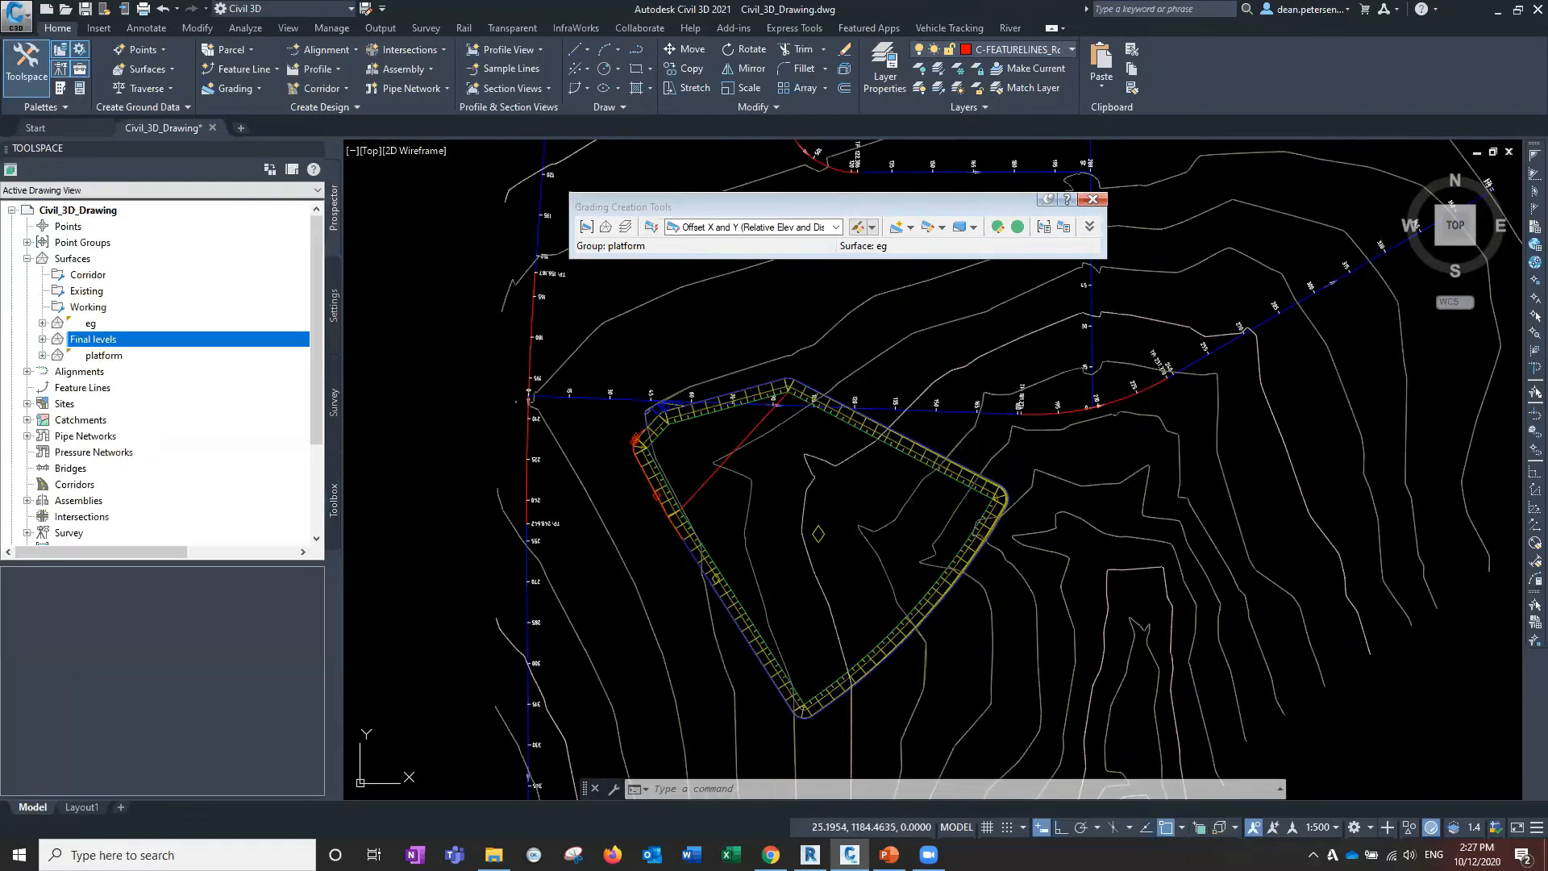
right_click(92, 345)
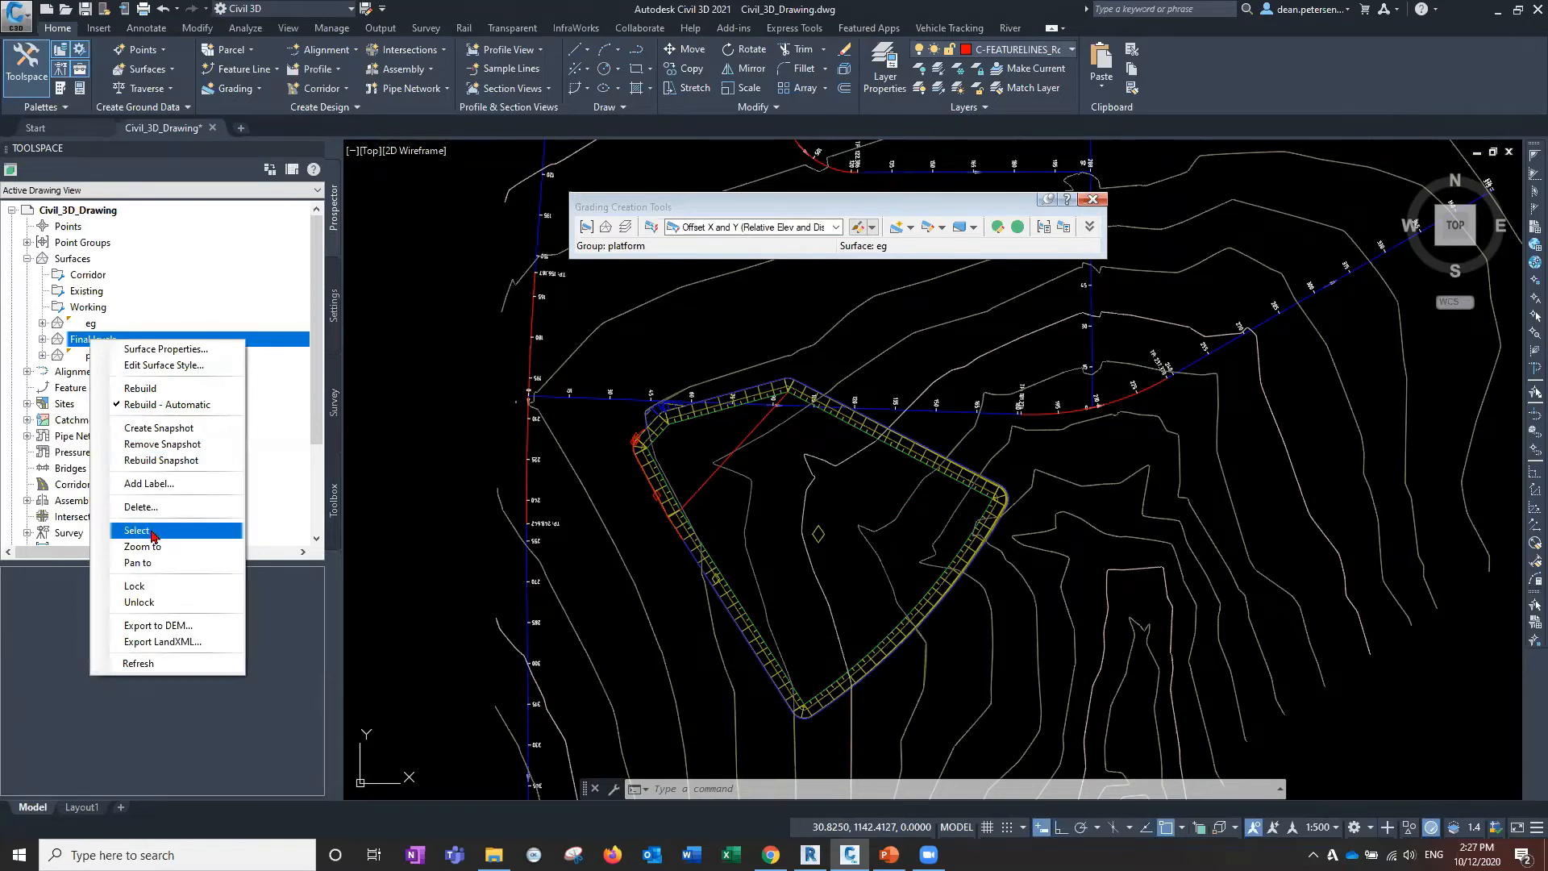
click(137, 530)
Orbit the Final levels surface in the Object Viewer to inspect the steep fill wall, then close it.
right_click(460, 330)
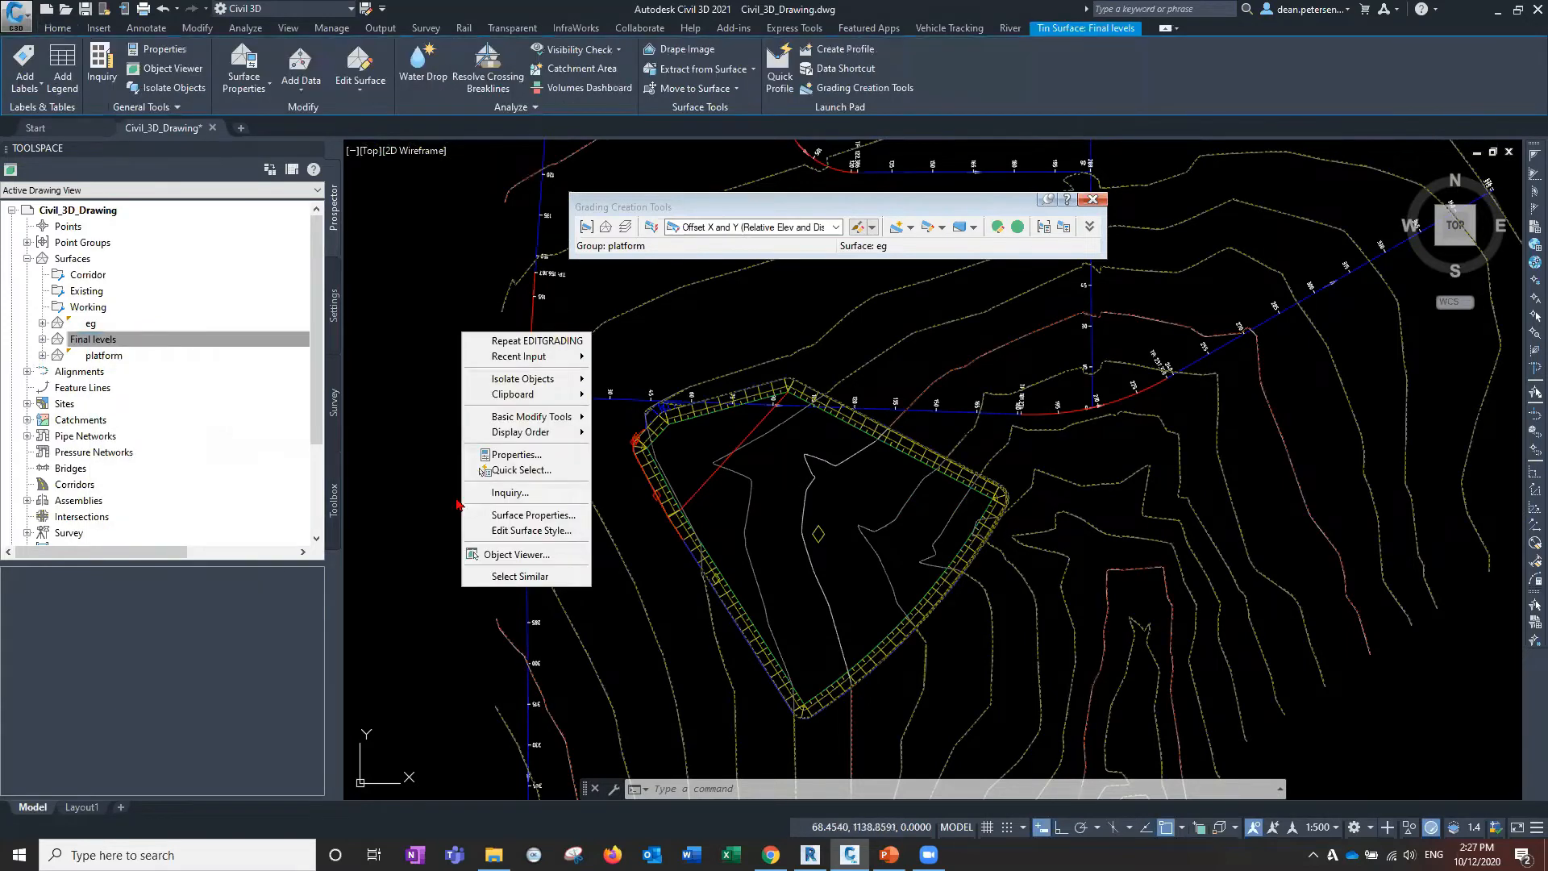
click(500, 555)
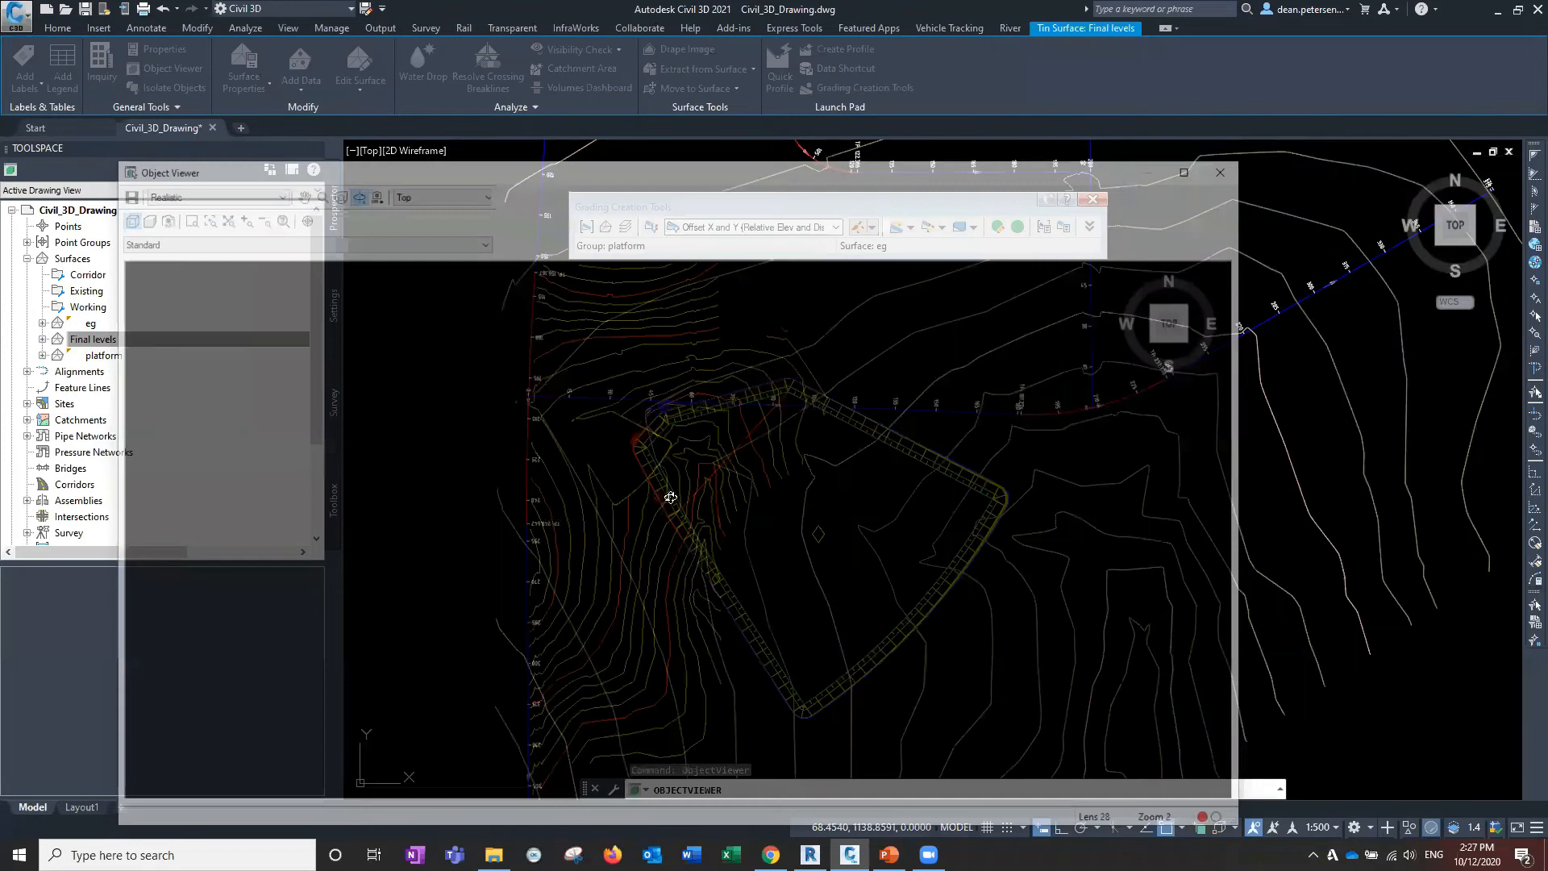
scroll(658, 589, up, 7)
drag(757, 677, 616, 636)
drag(869, 608, 788, 394)
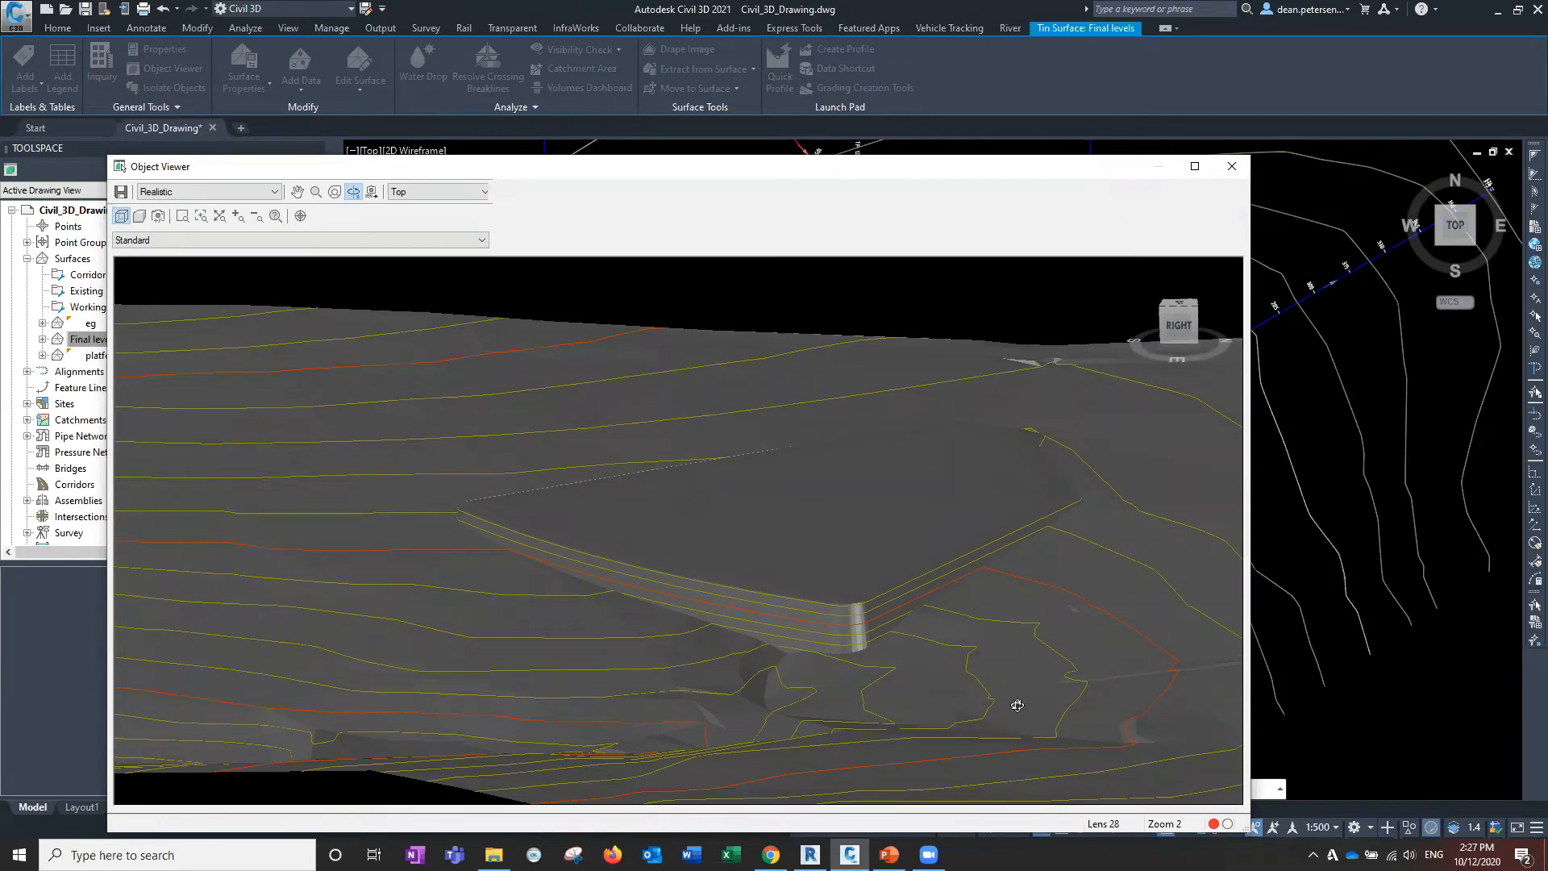
drag(860, 581, 396, 555)
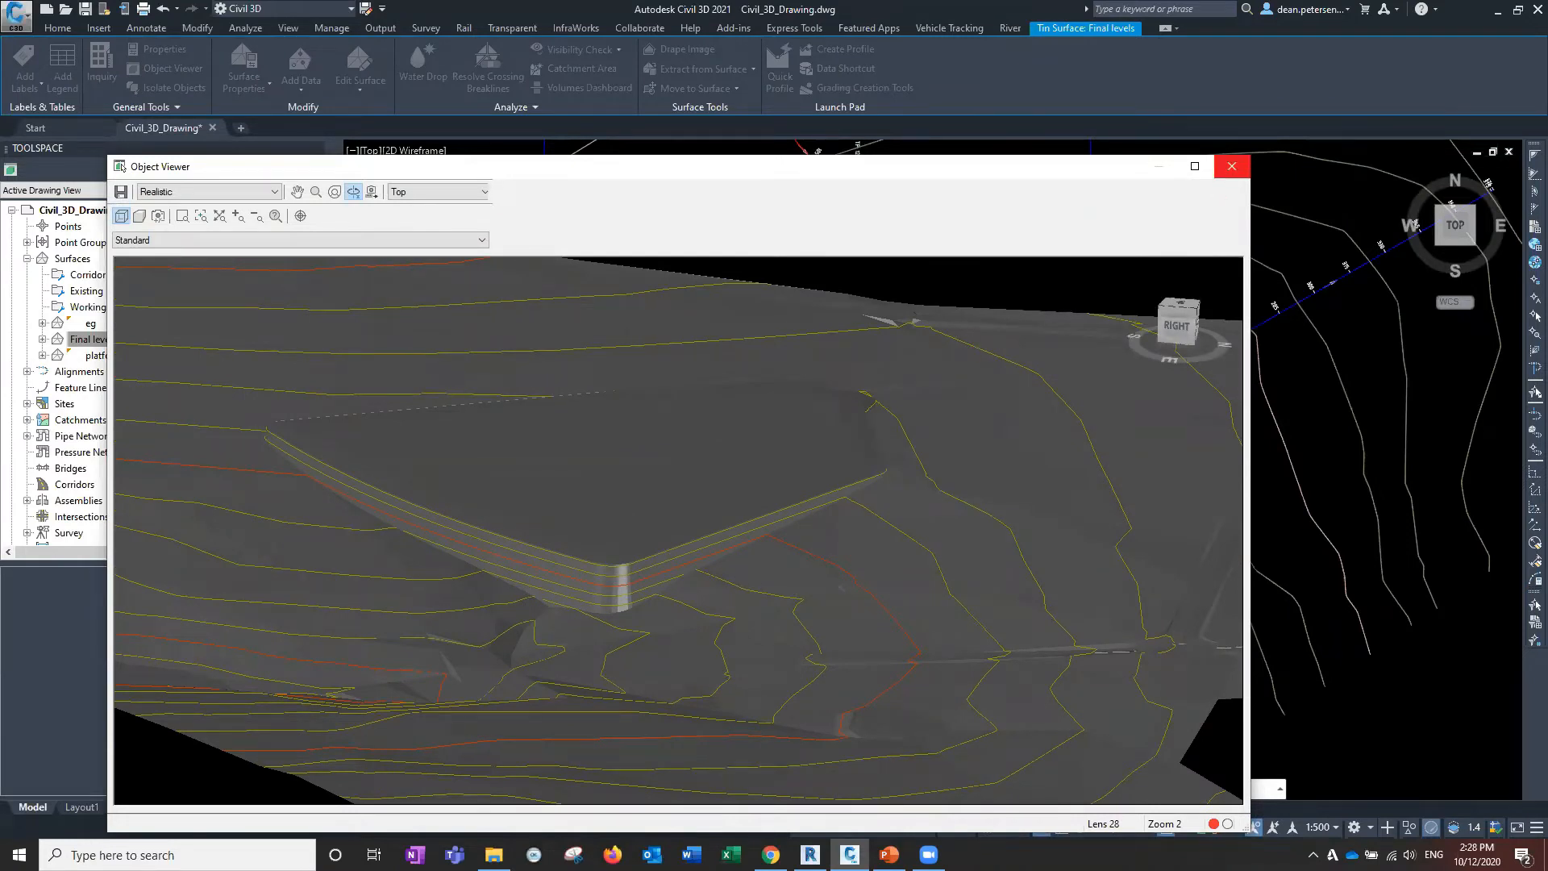
click(1232, 166)
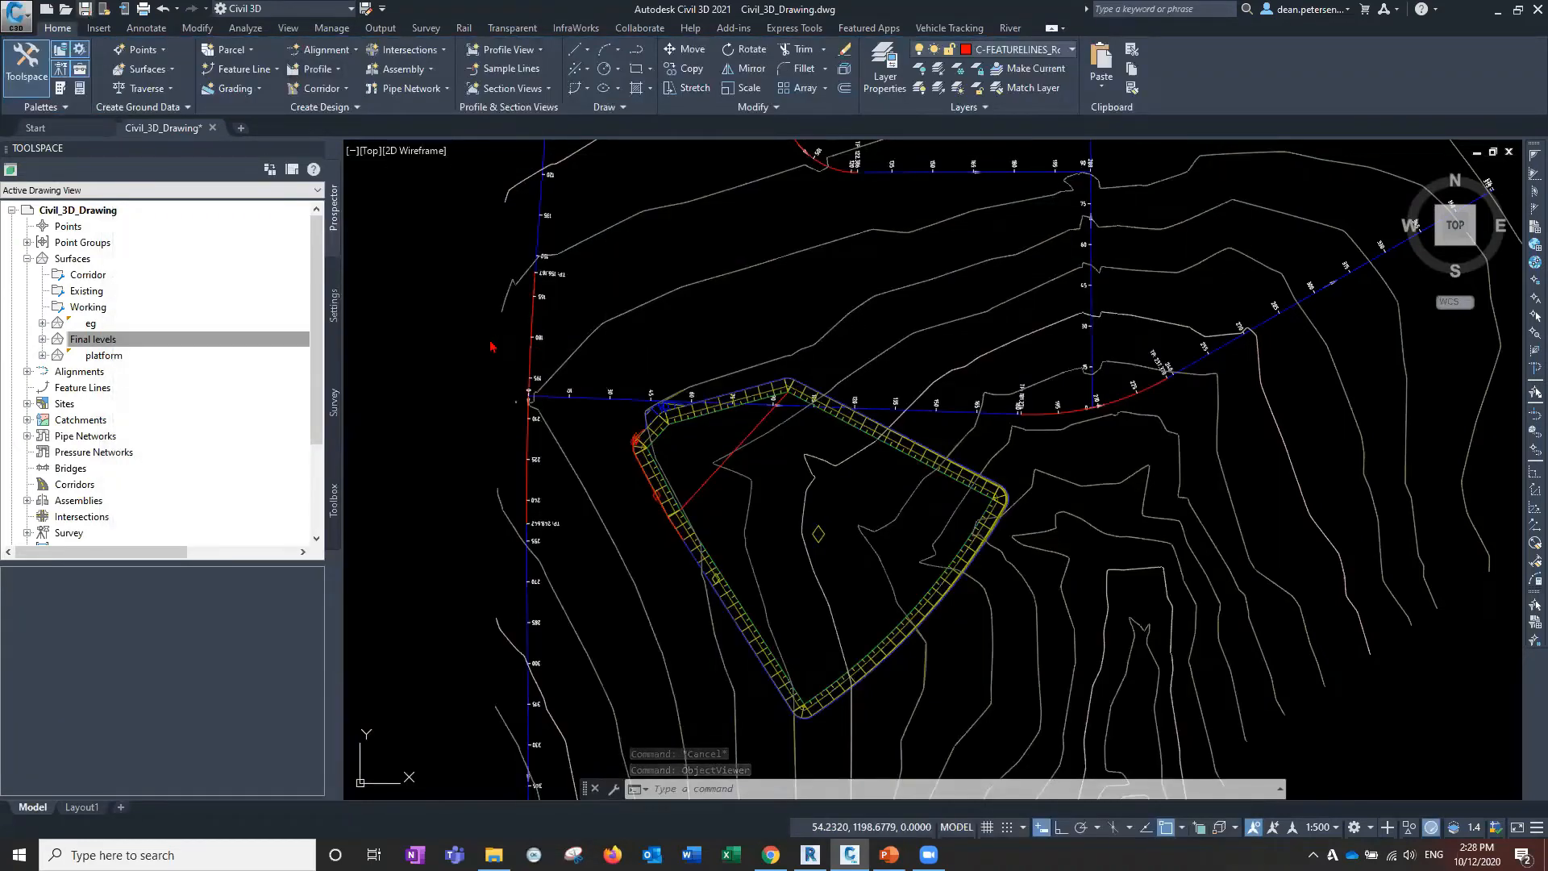
Save the drawing and republish the Final levels surface with the updated style.
key(ctrl+s)
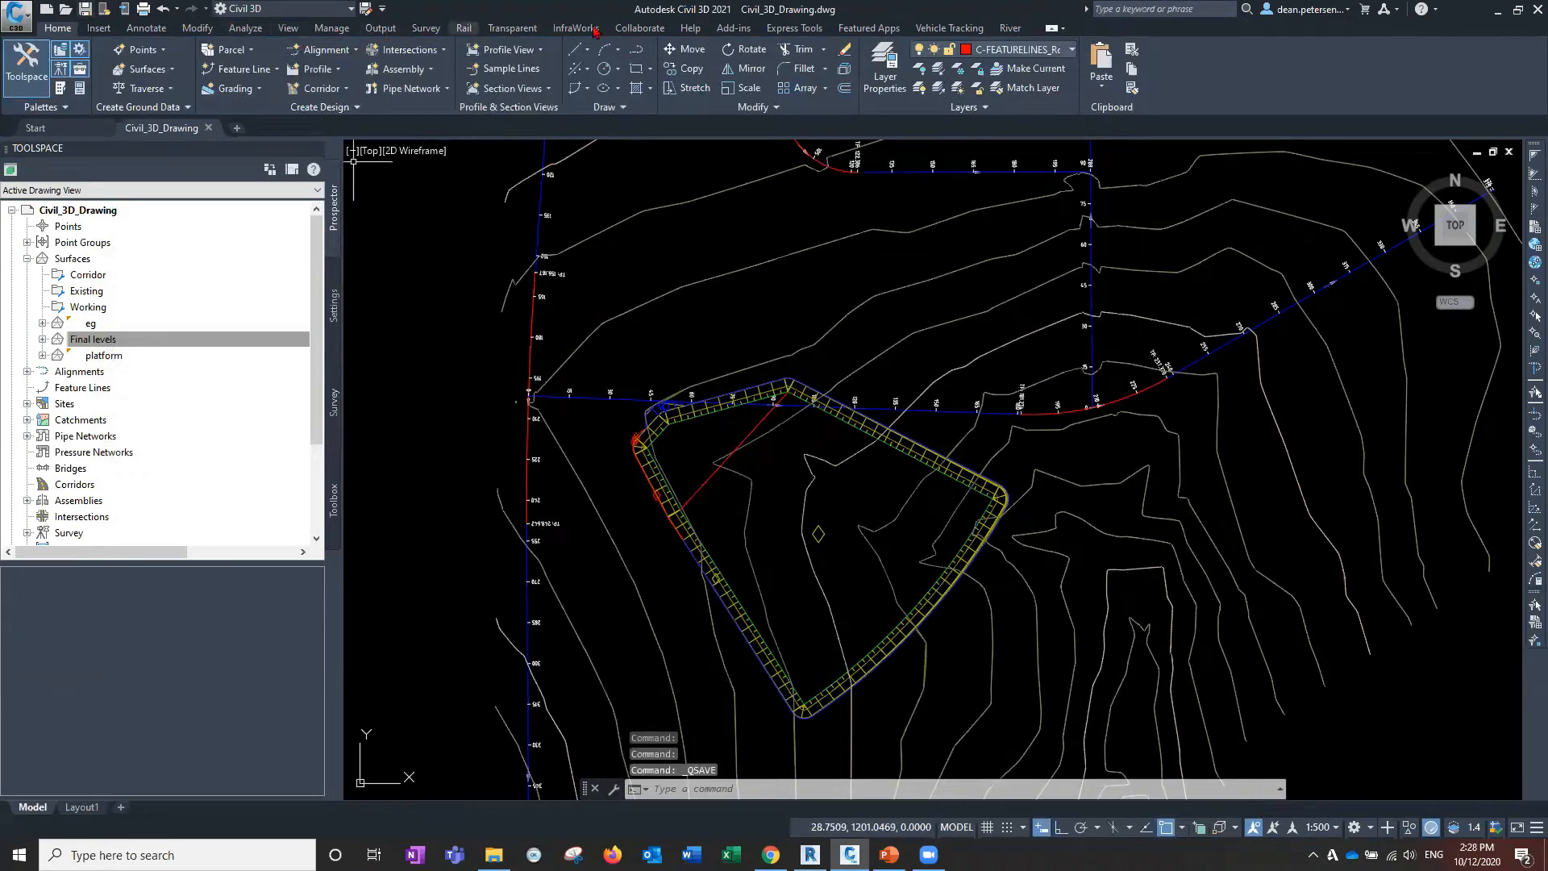
click(640, 28)
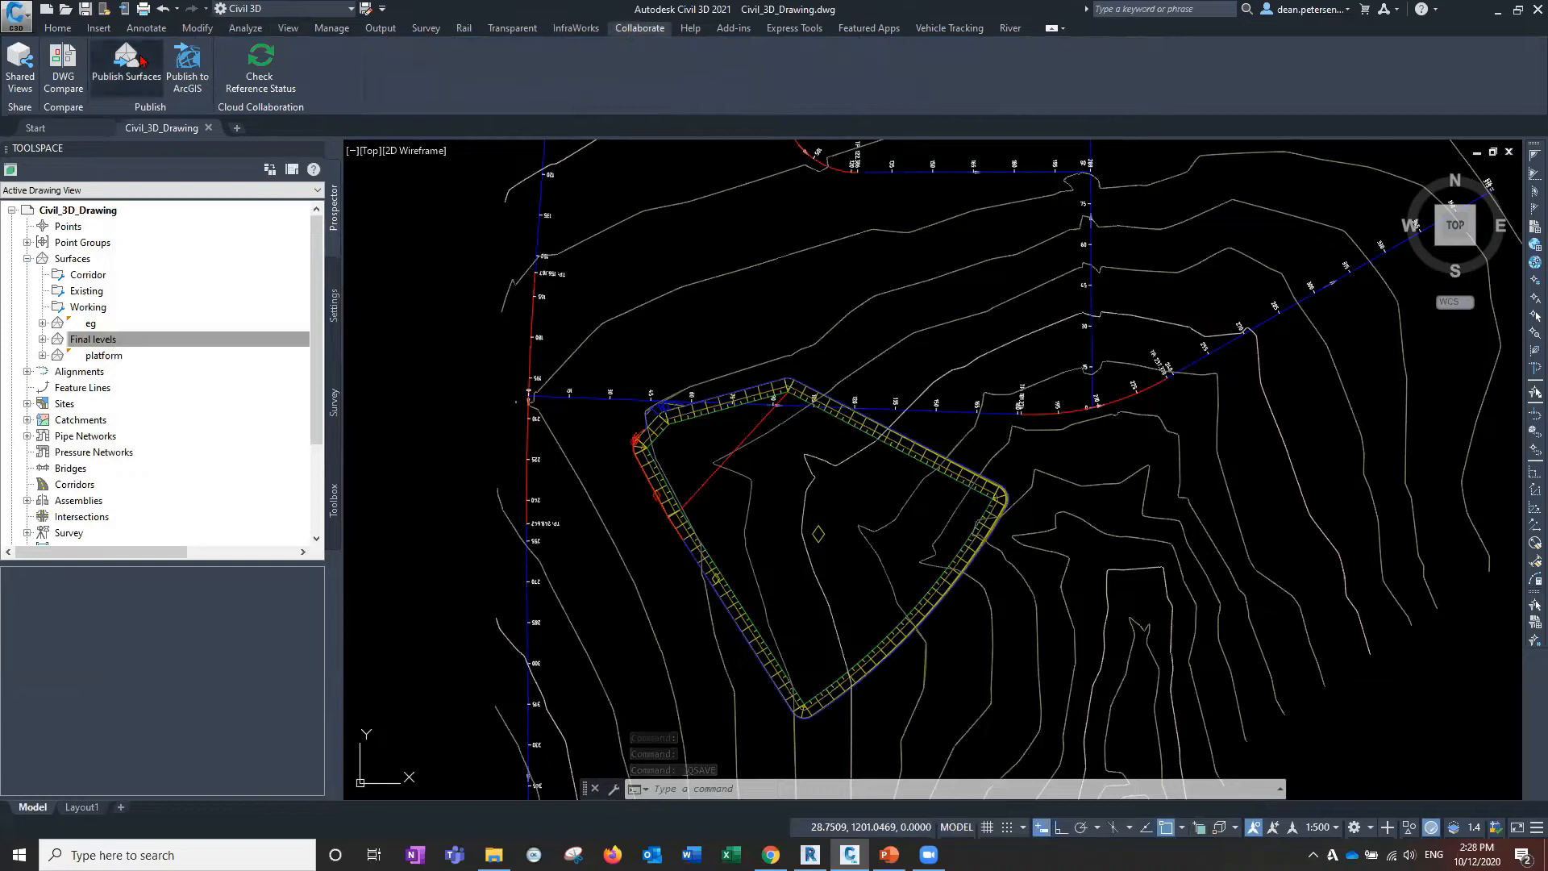
click(140, 60)
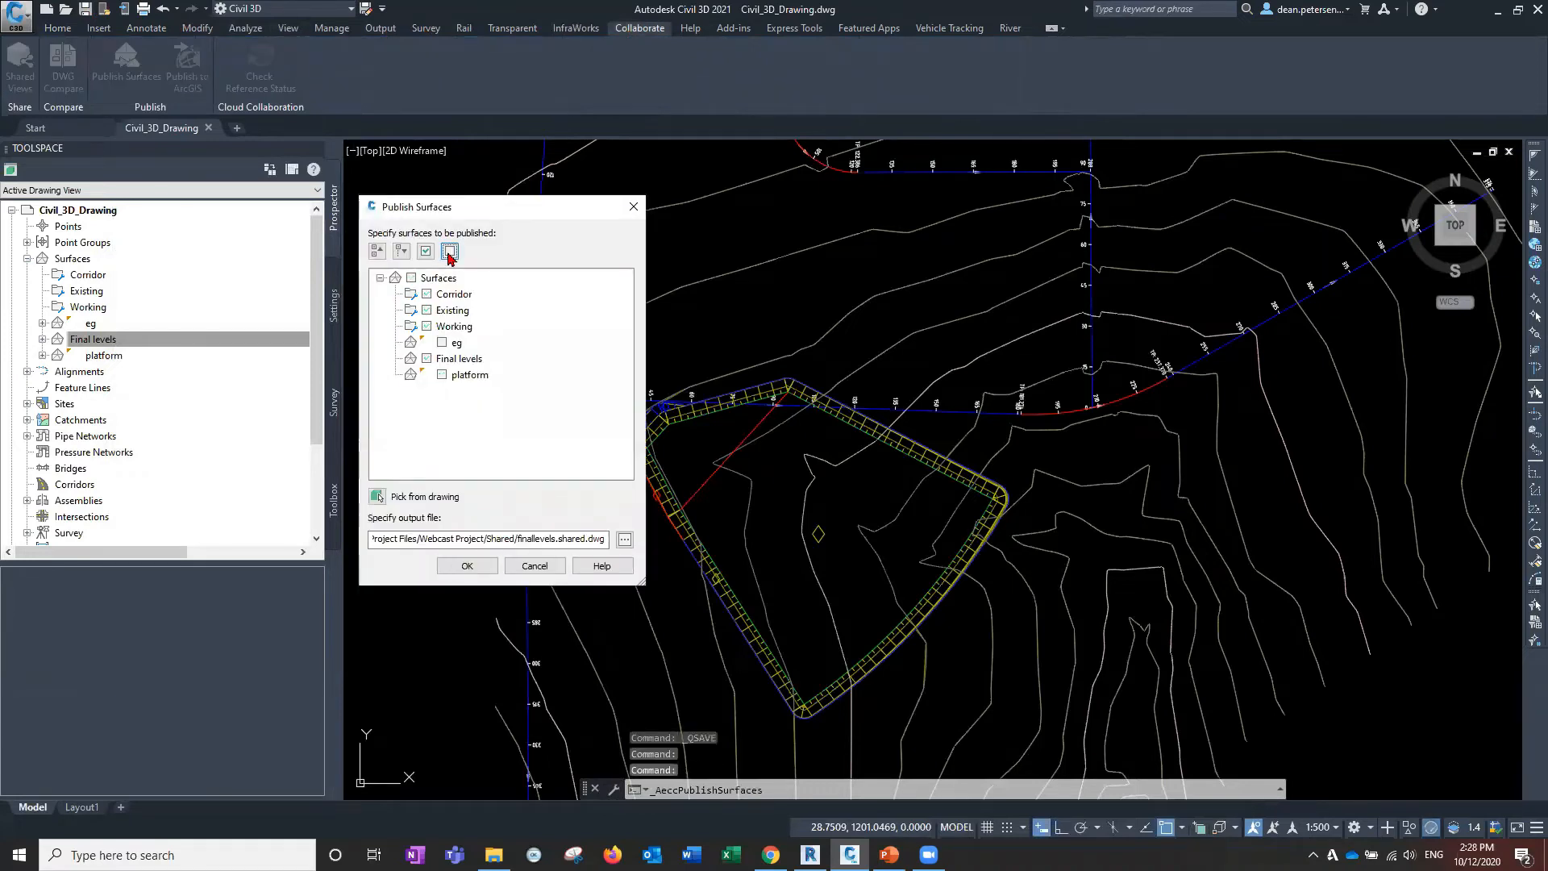
click(427, 358)
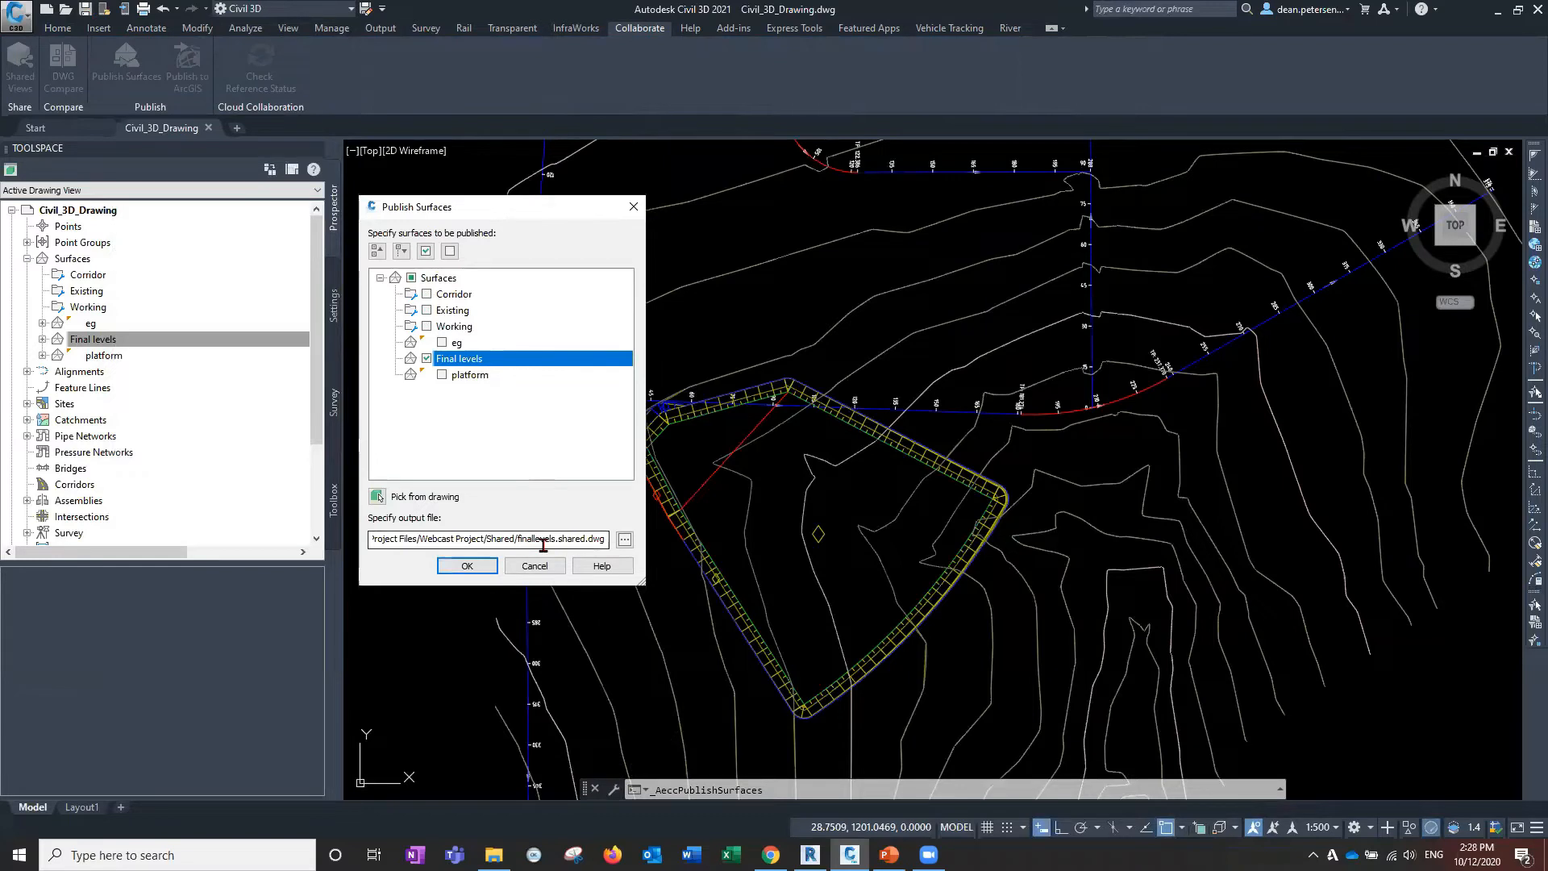
click(475, 567)
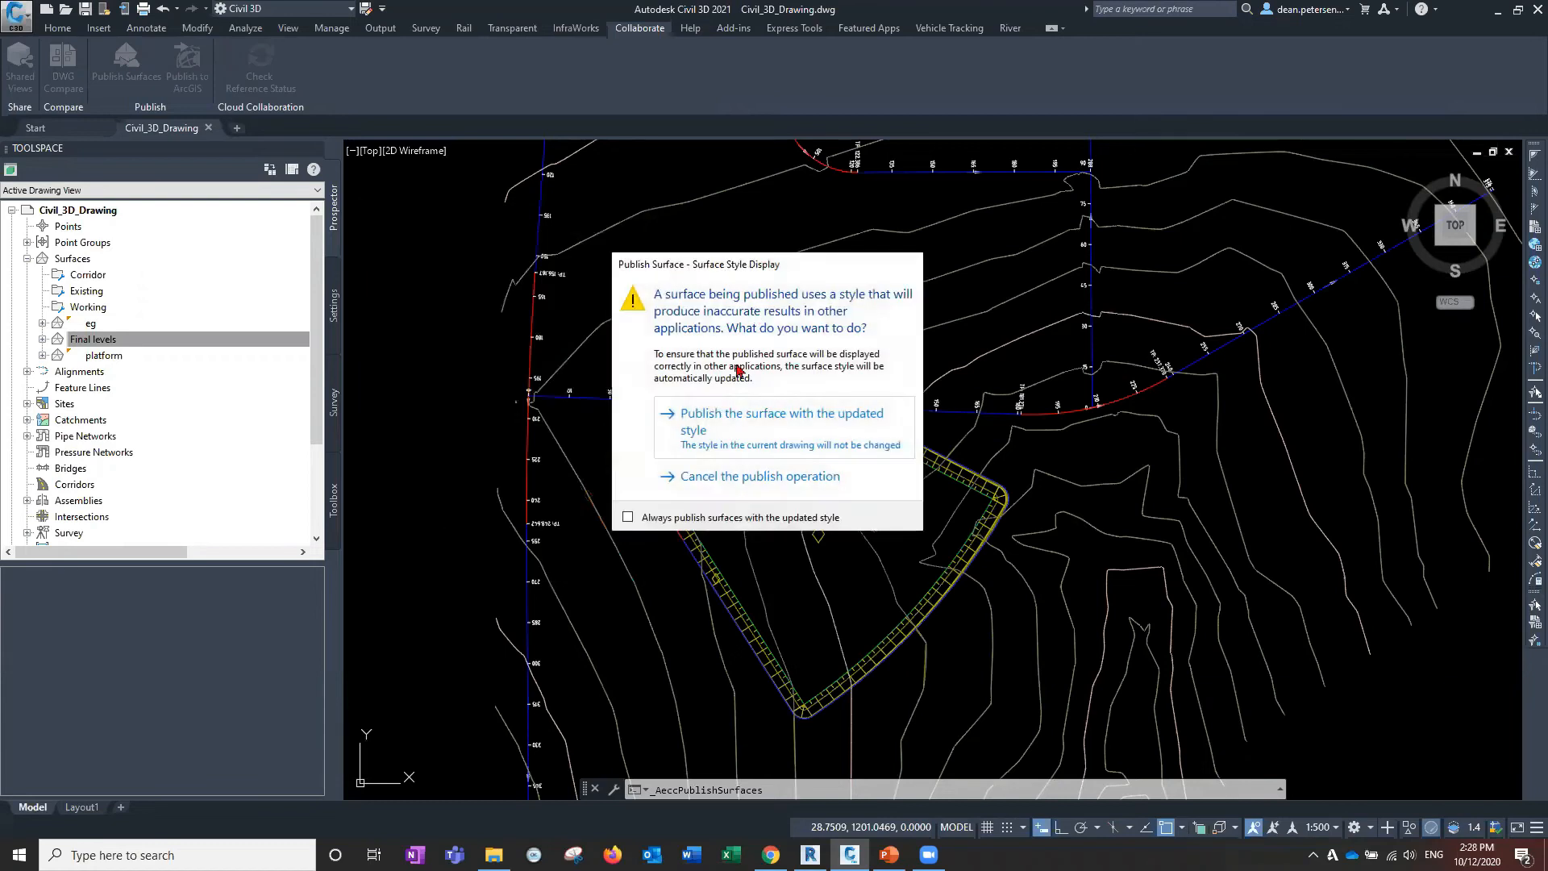
click(754, 432)
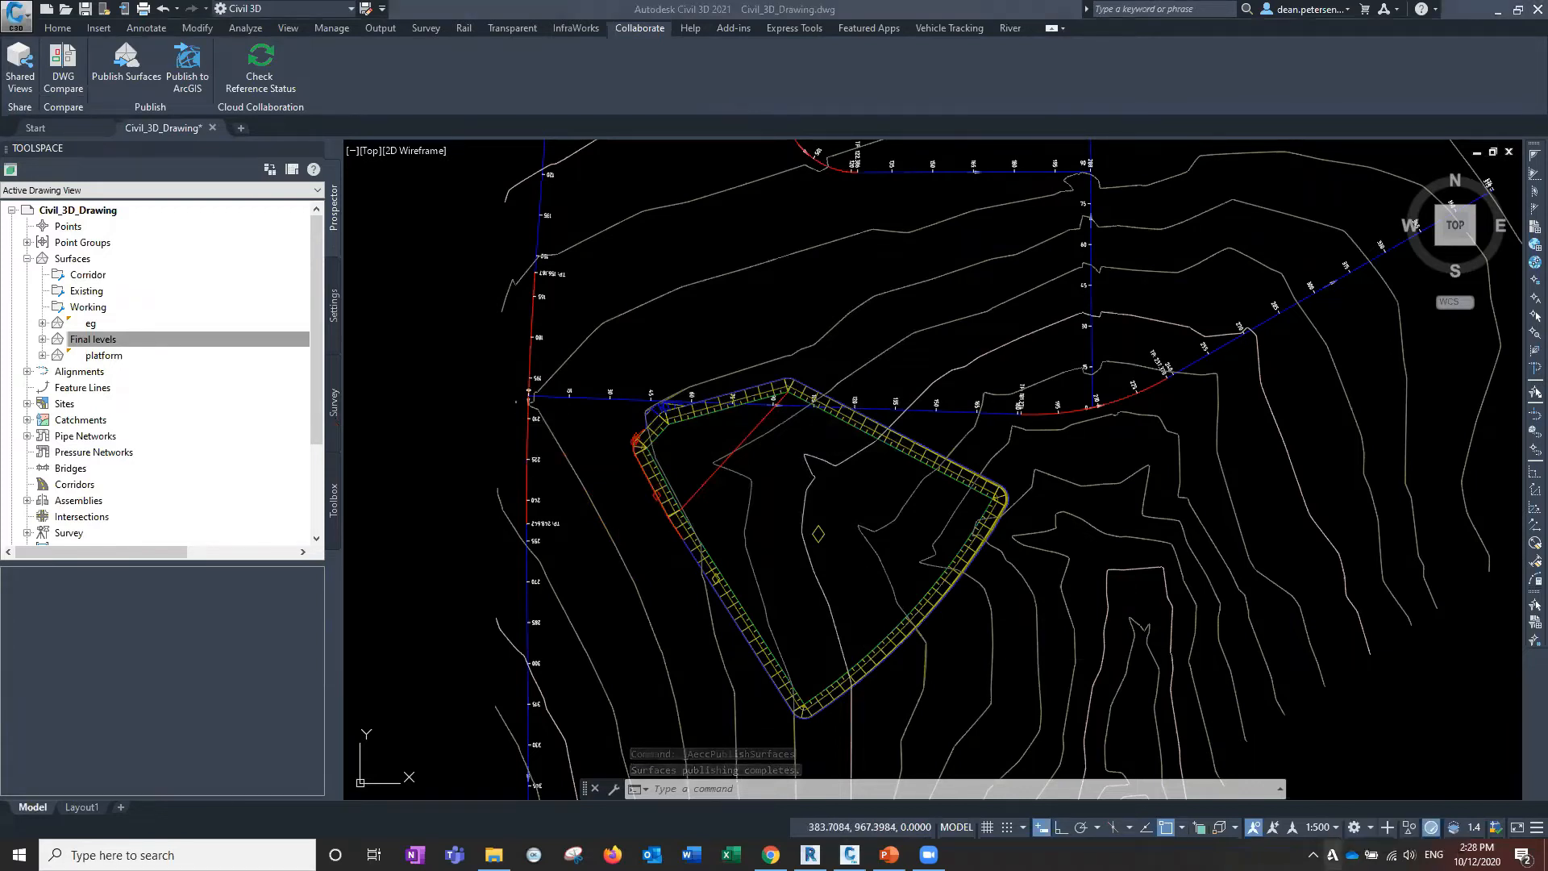
Show Desktop Connector's Pending Actions list, which shows 0 pending.
right_click(1332, 855)
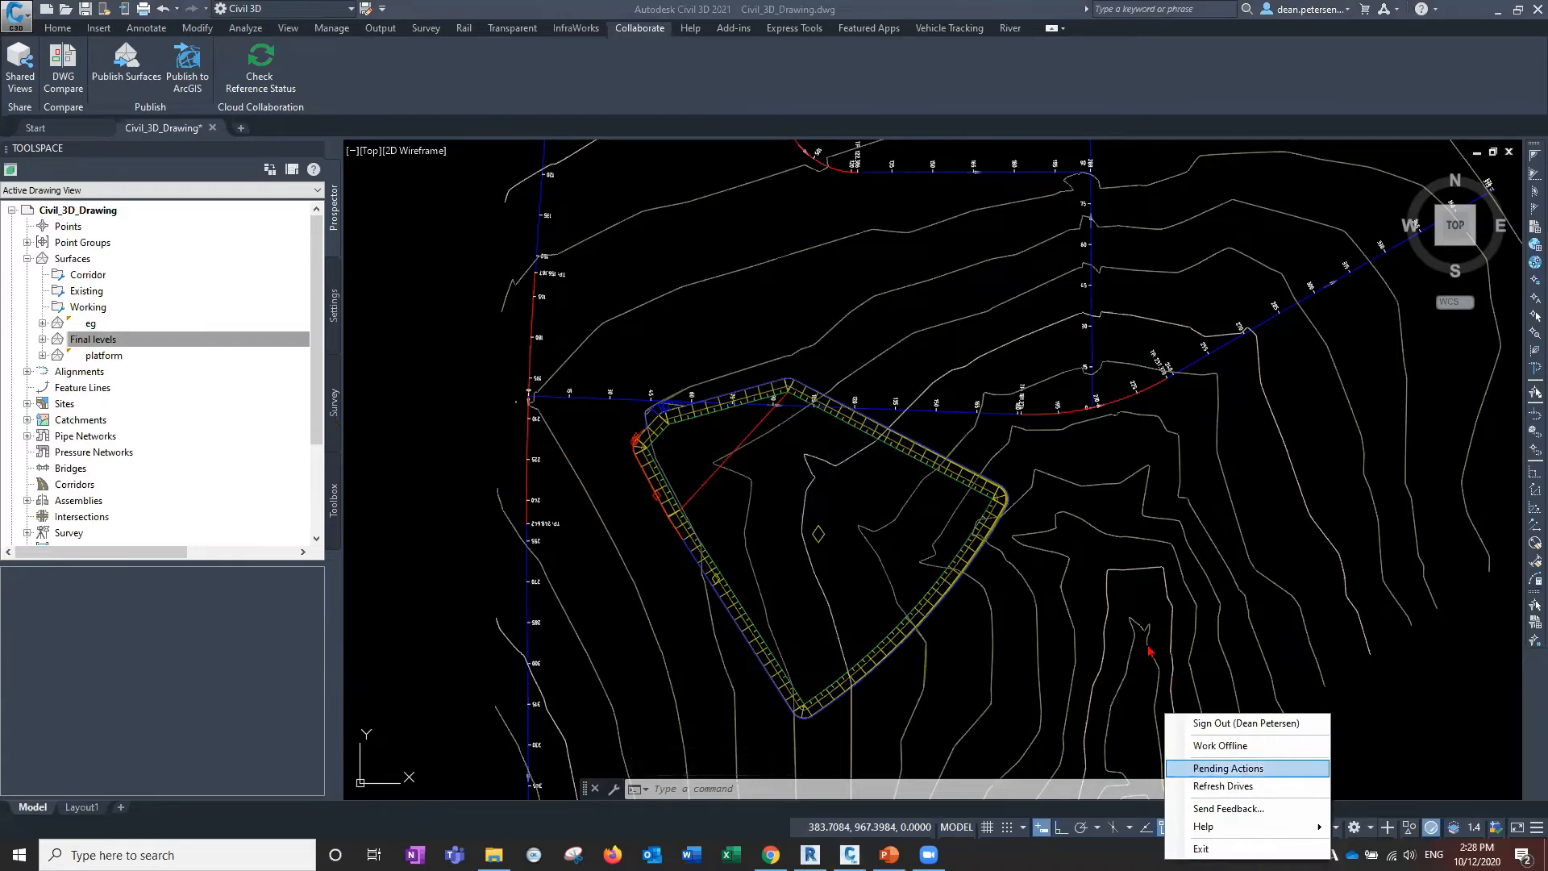
click(1228, 767)
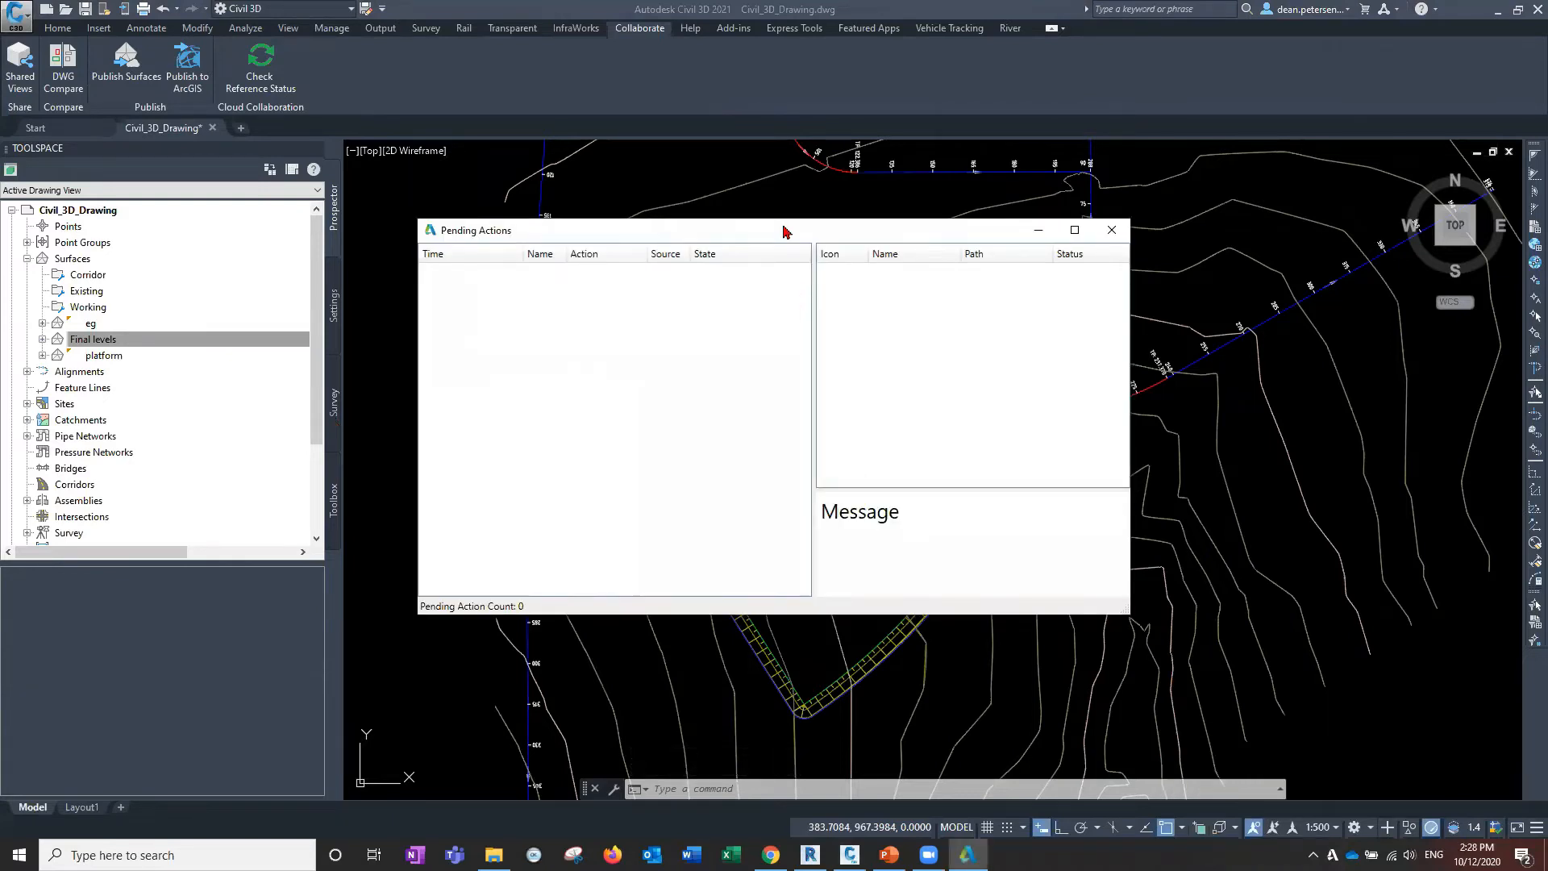
drag(783, 231, 750, 186)
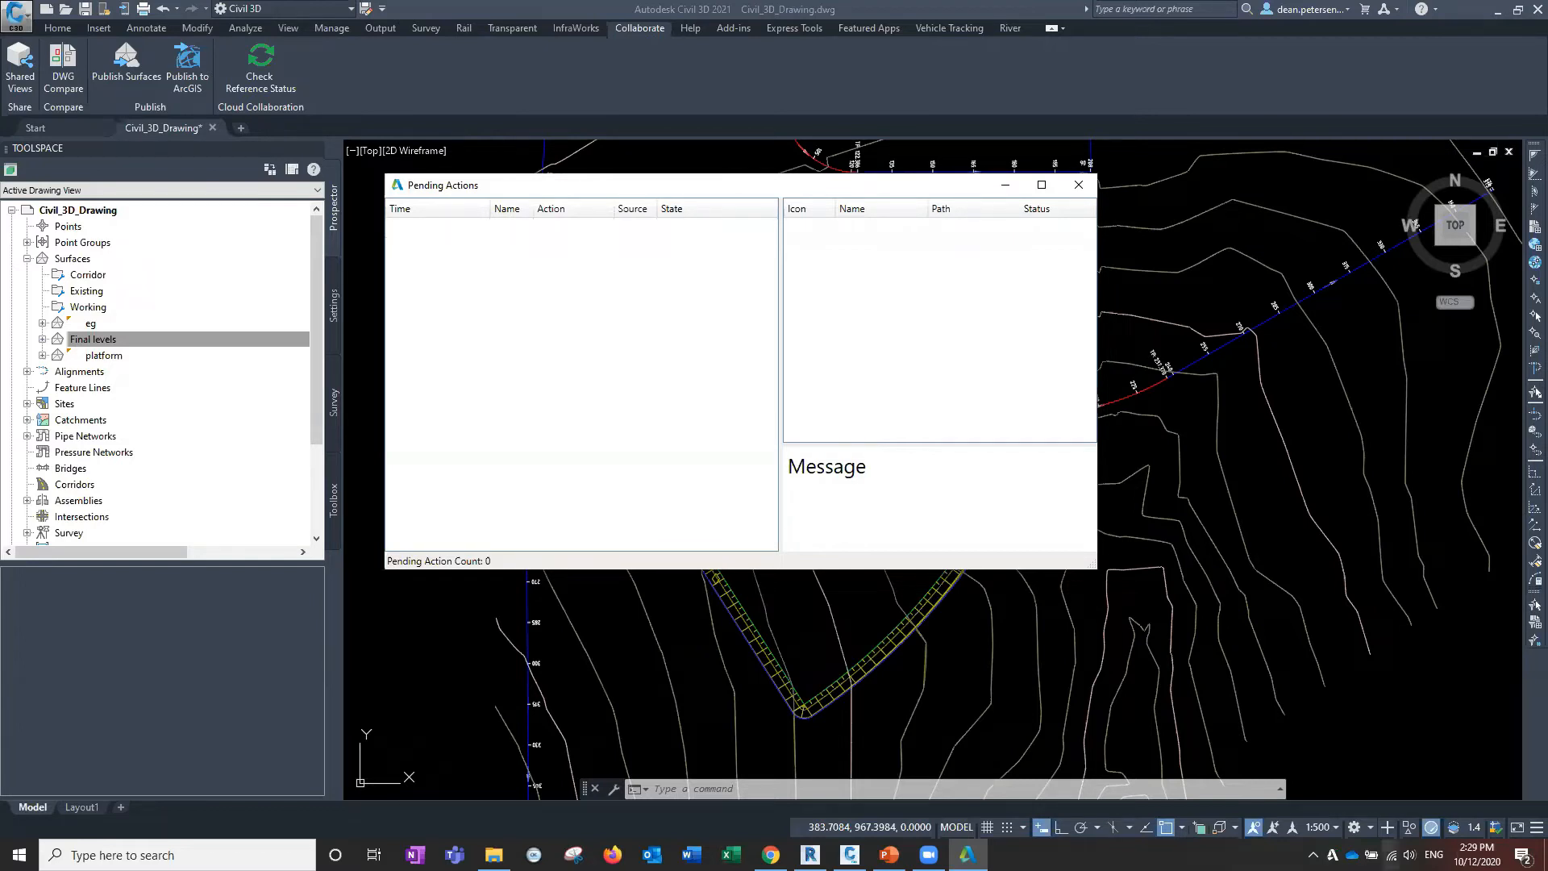
Close the Pending Actions window and bring up the BIM 360 Shared folder in Chrome.
click(1078, 186)
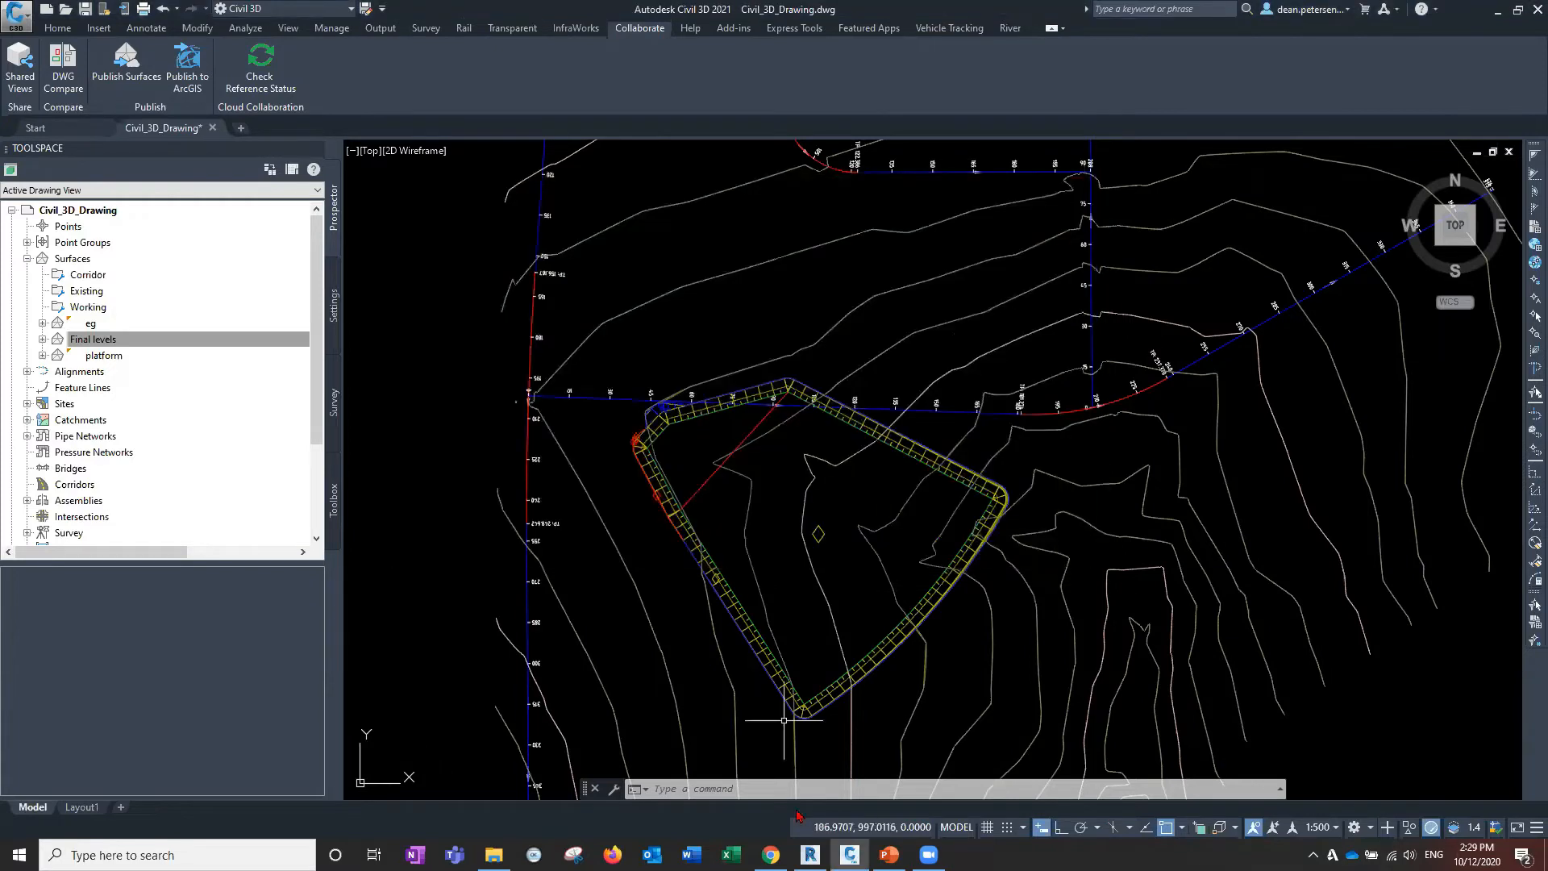
click(771, 855)
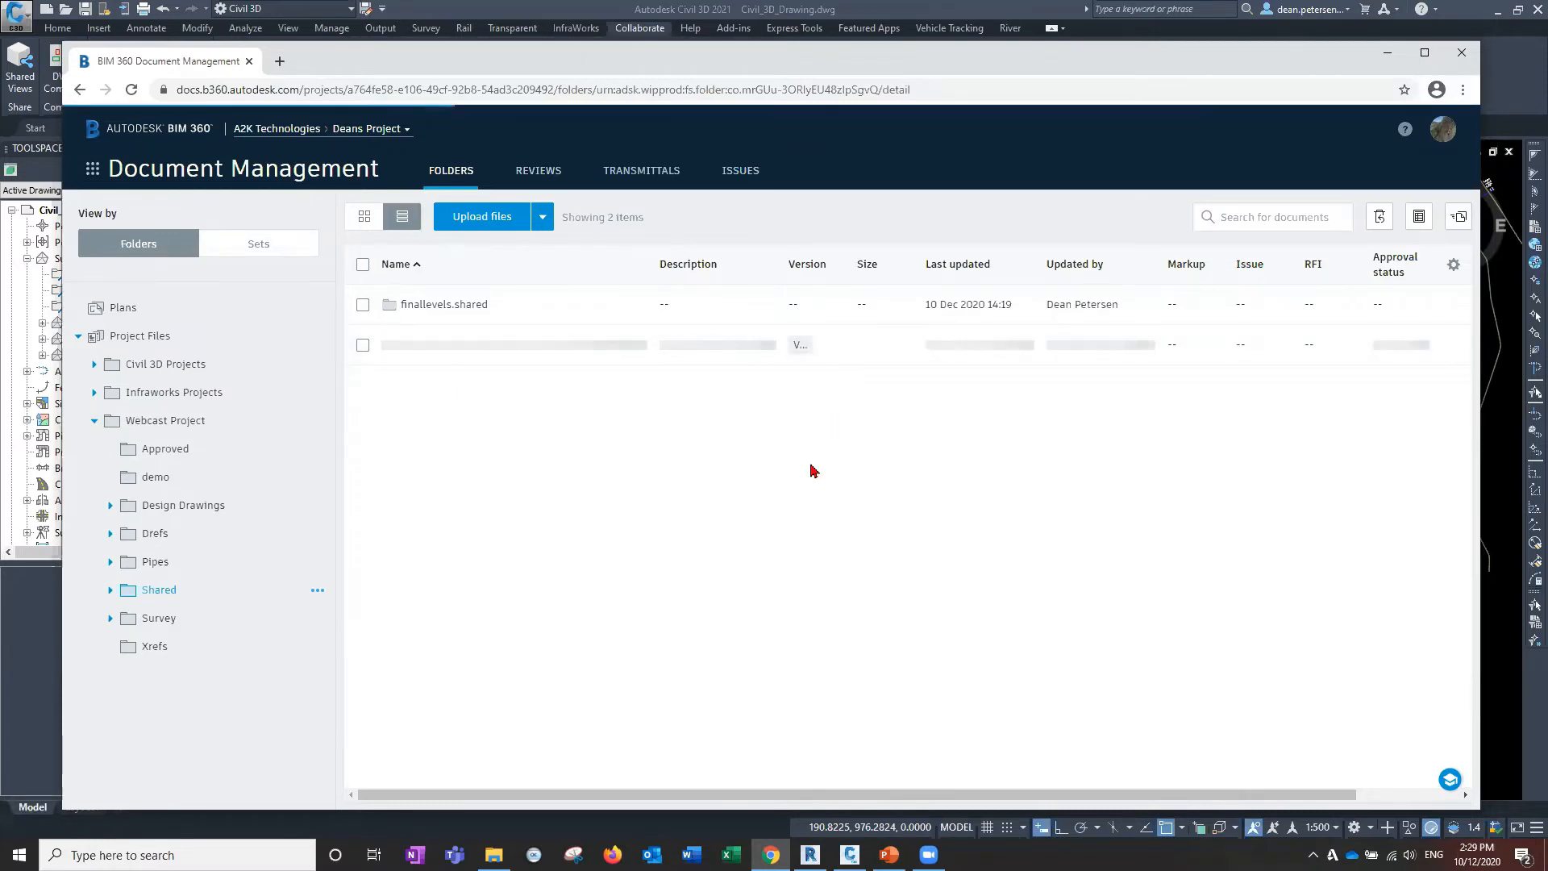
Confirm finallevels.shared.dwg's version history shows V2, then switch to the Revit hospital model.
click(801, 353)
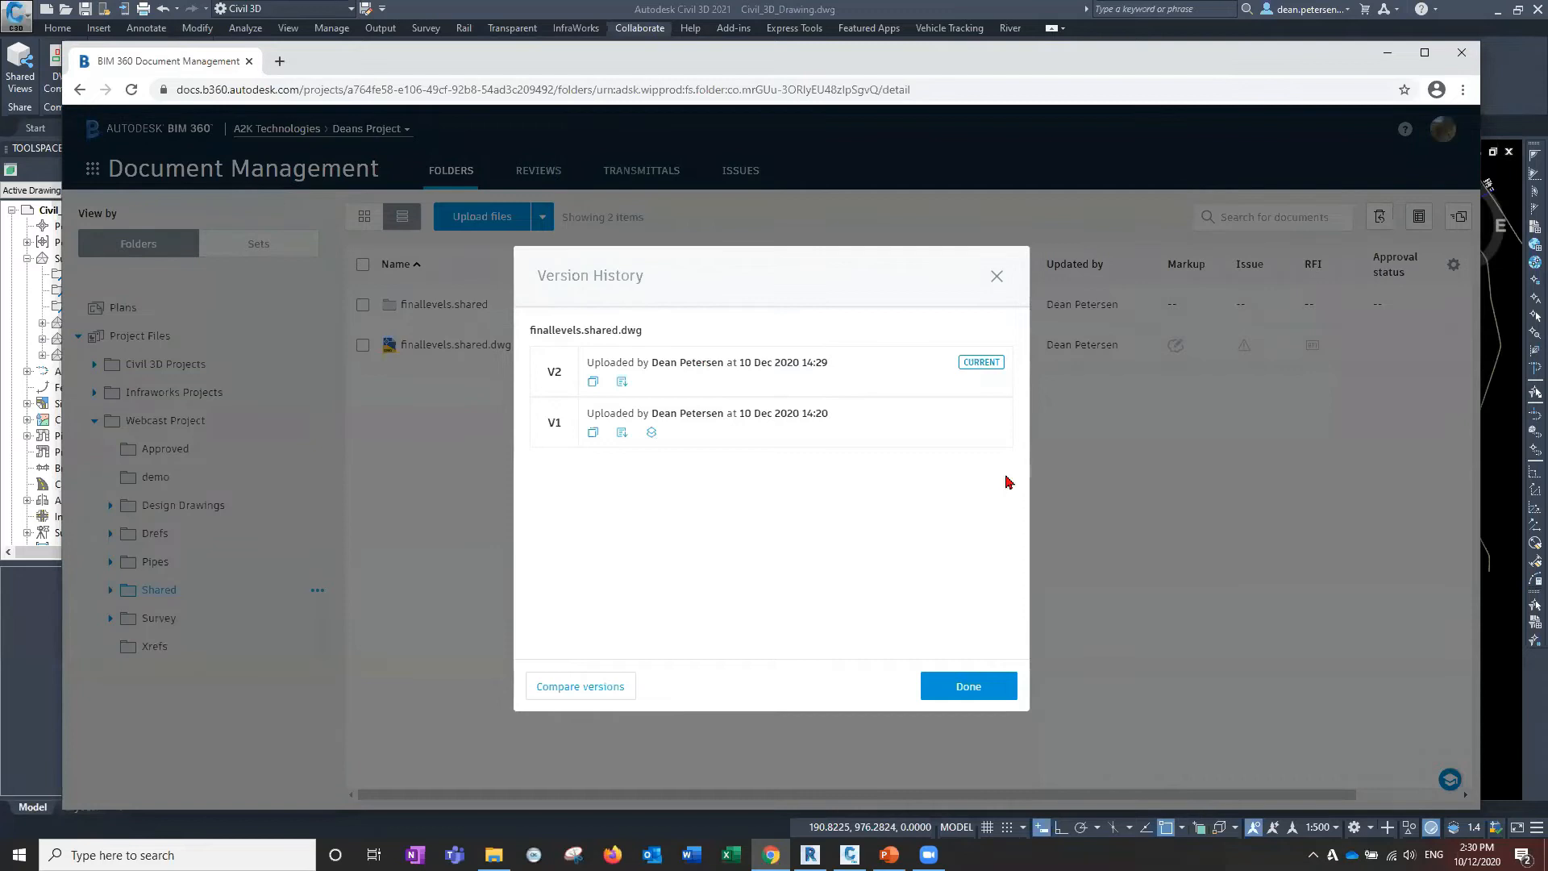
click(1000, 277)
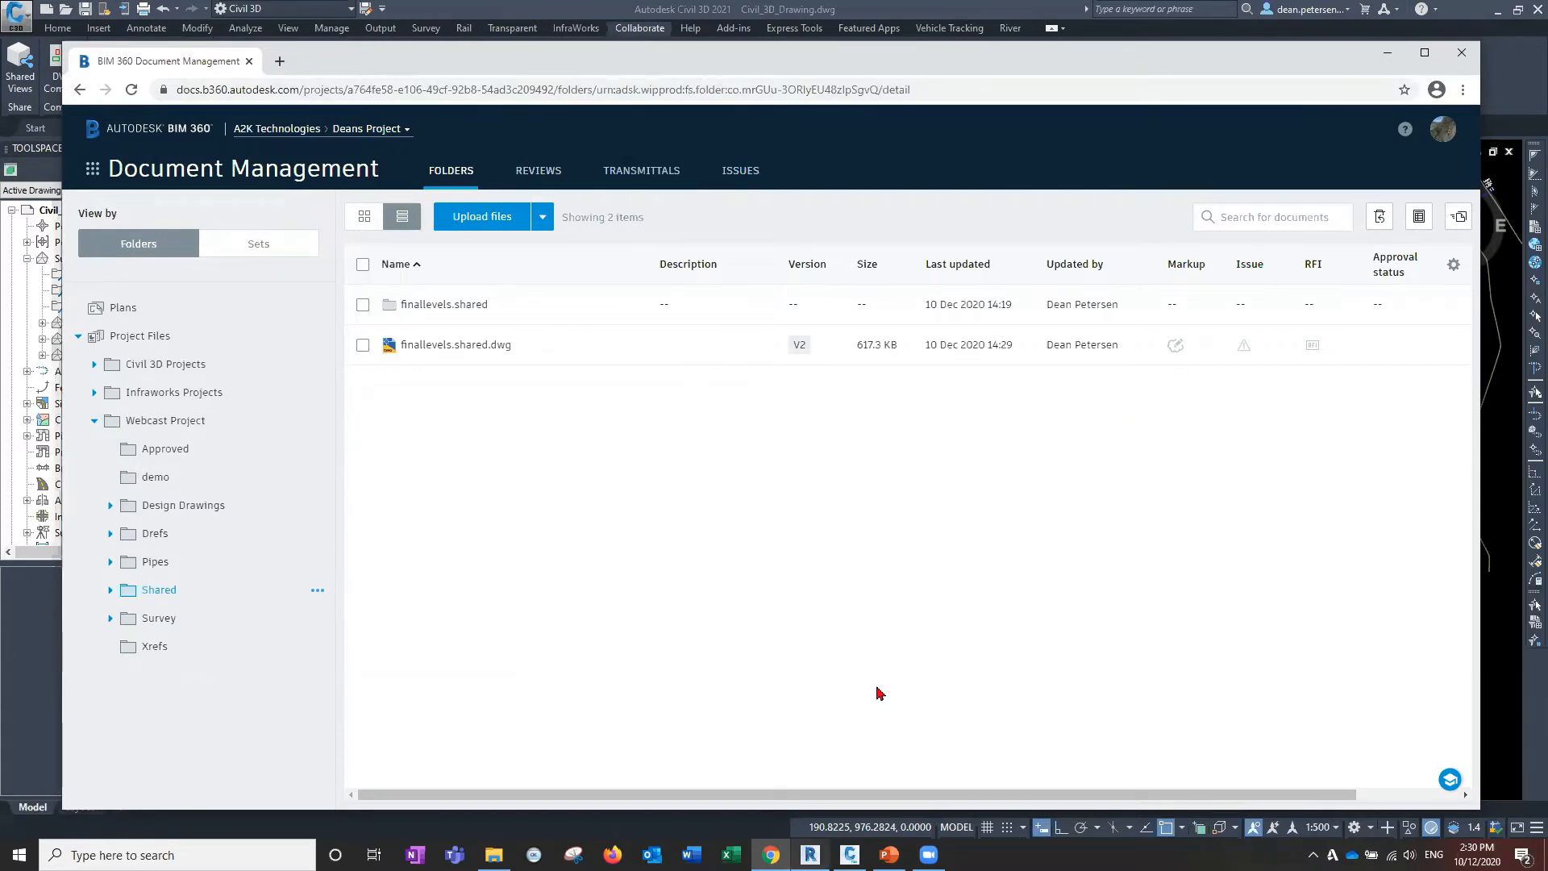
click(1388, 53)
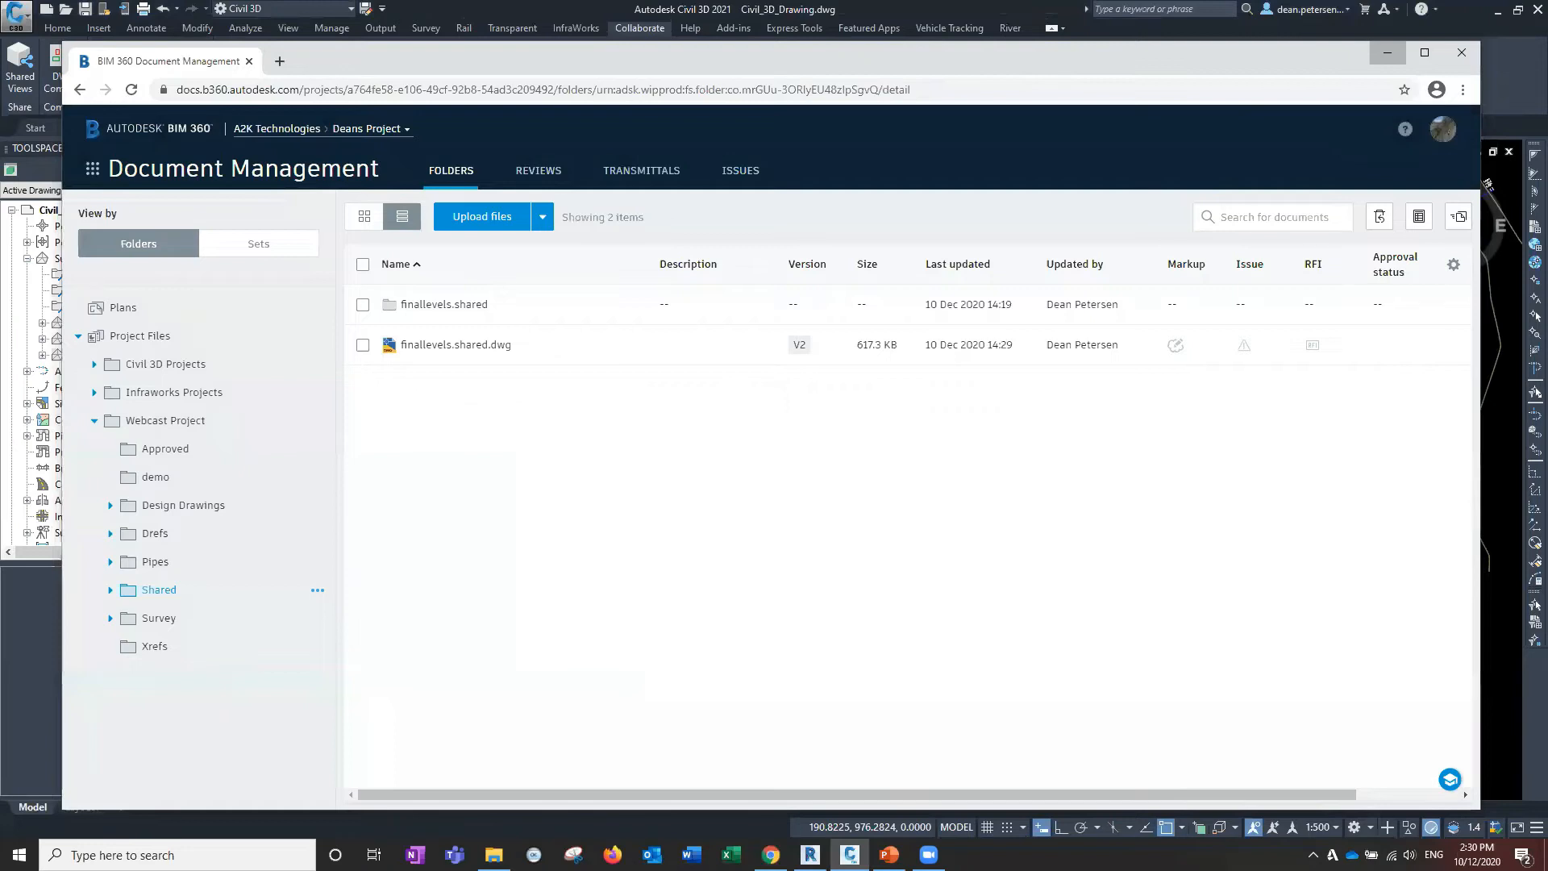
click(810, 855)
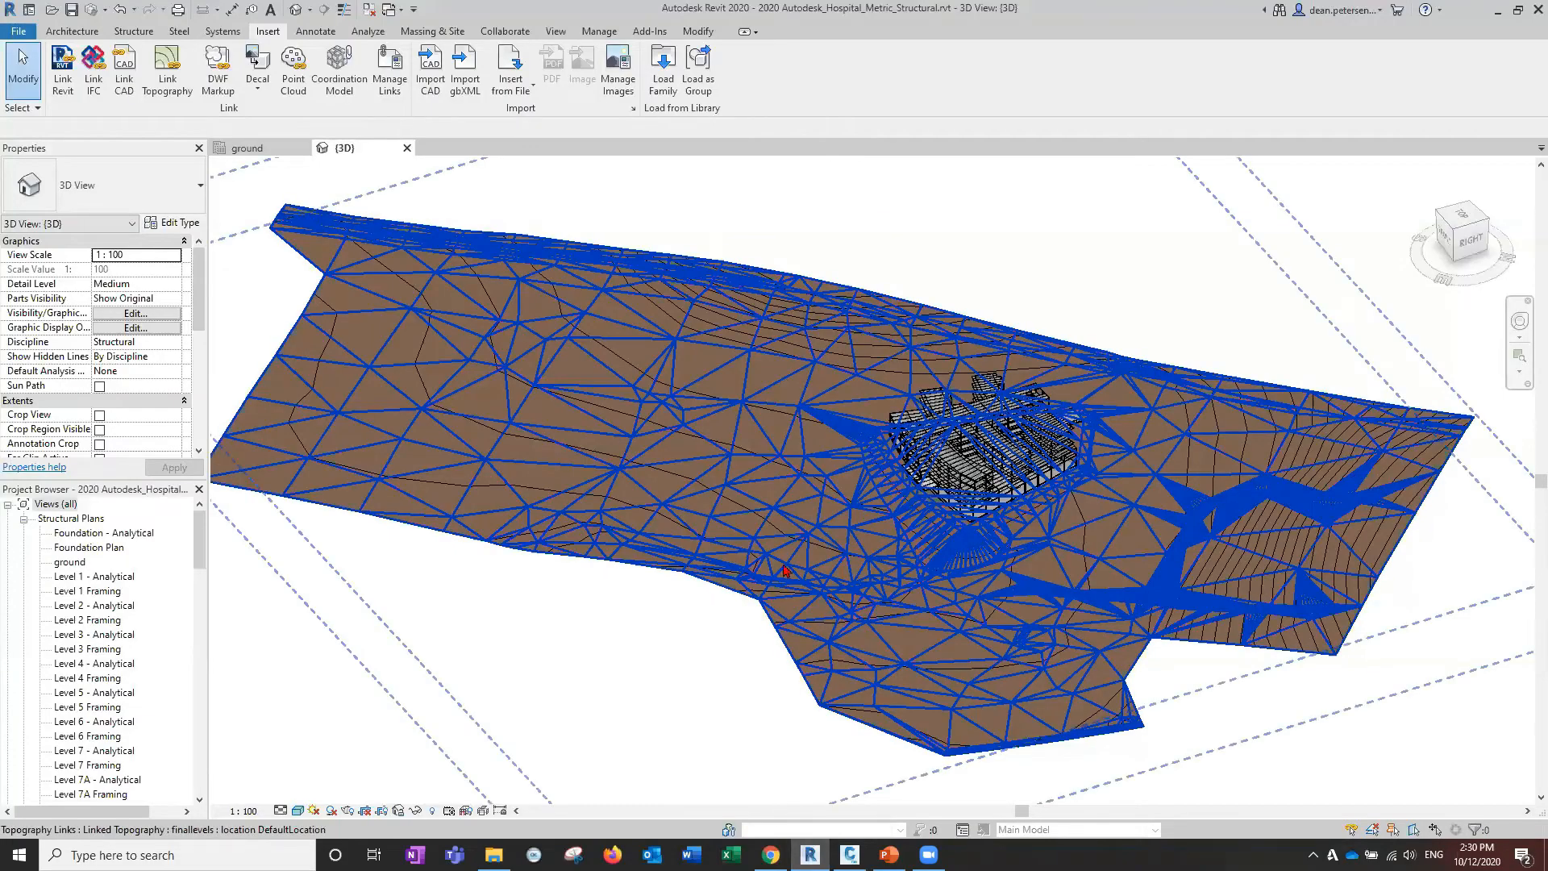
Reload the finallevels topography link in Manage Links so it loads at 617.3 KB.
scroll(550, 661, up, 3)
scroll(511, 650, down, 2)
middle_drag(517, 661, 643, 609)
scroll(451, 491, down, 1)
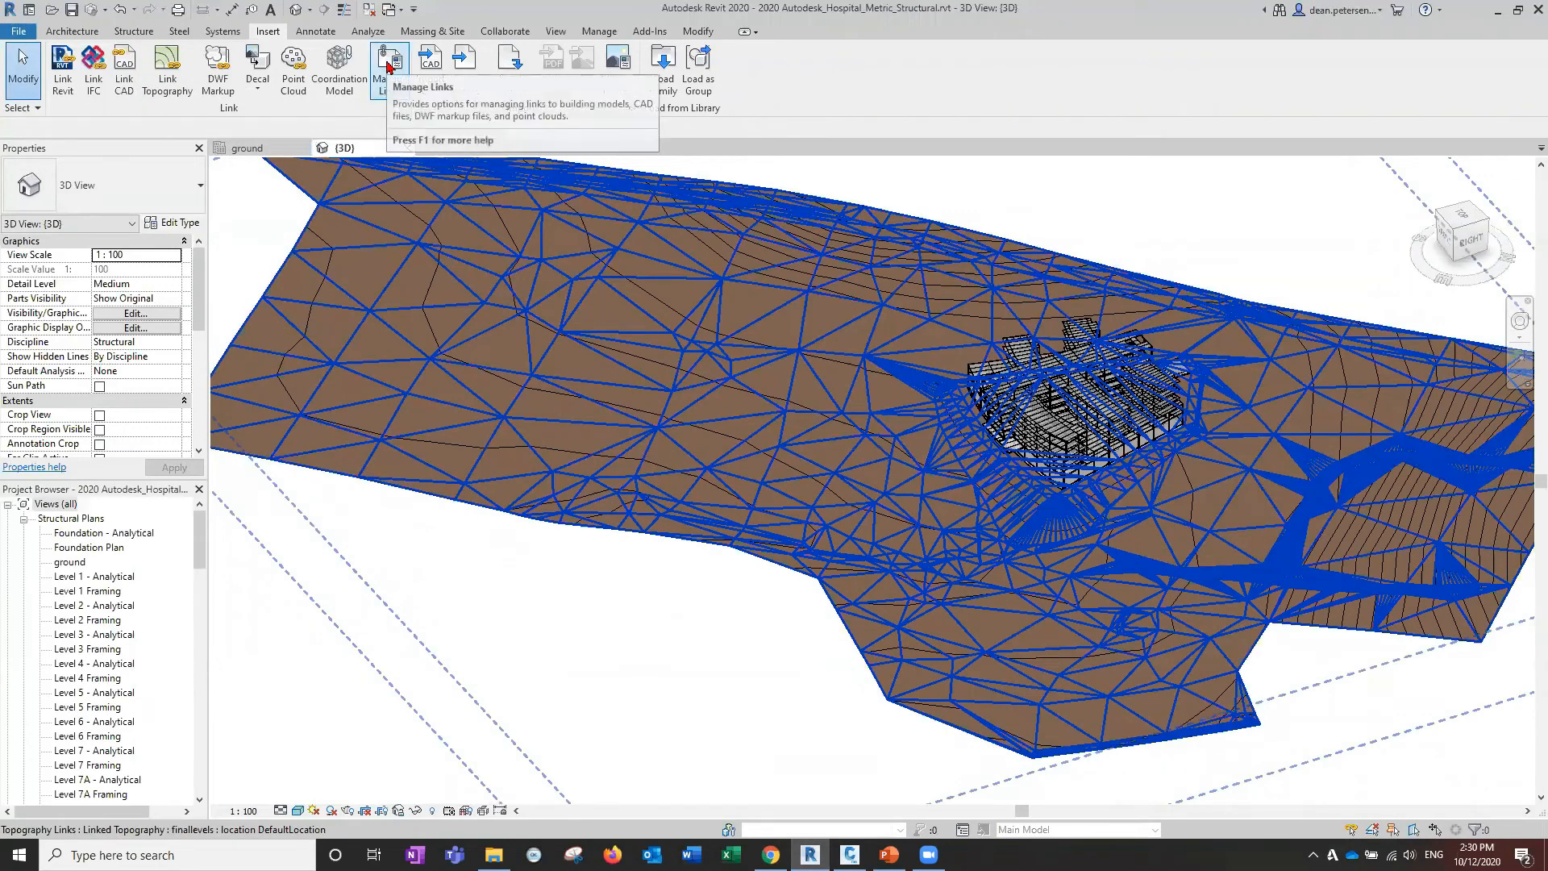
click(390, 68)
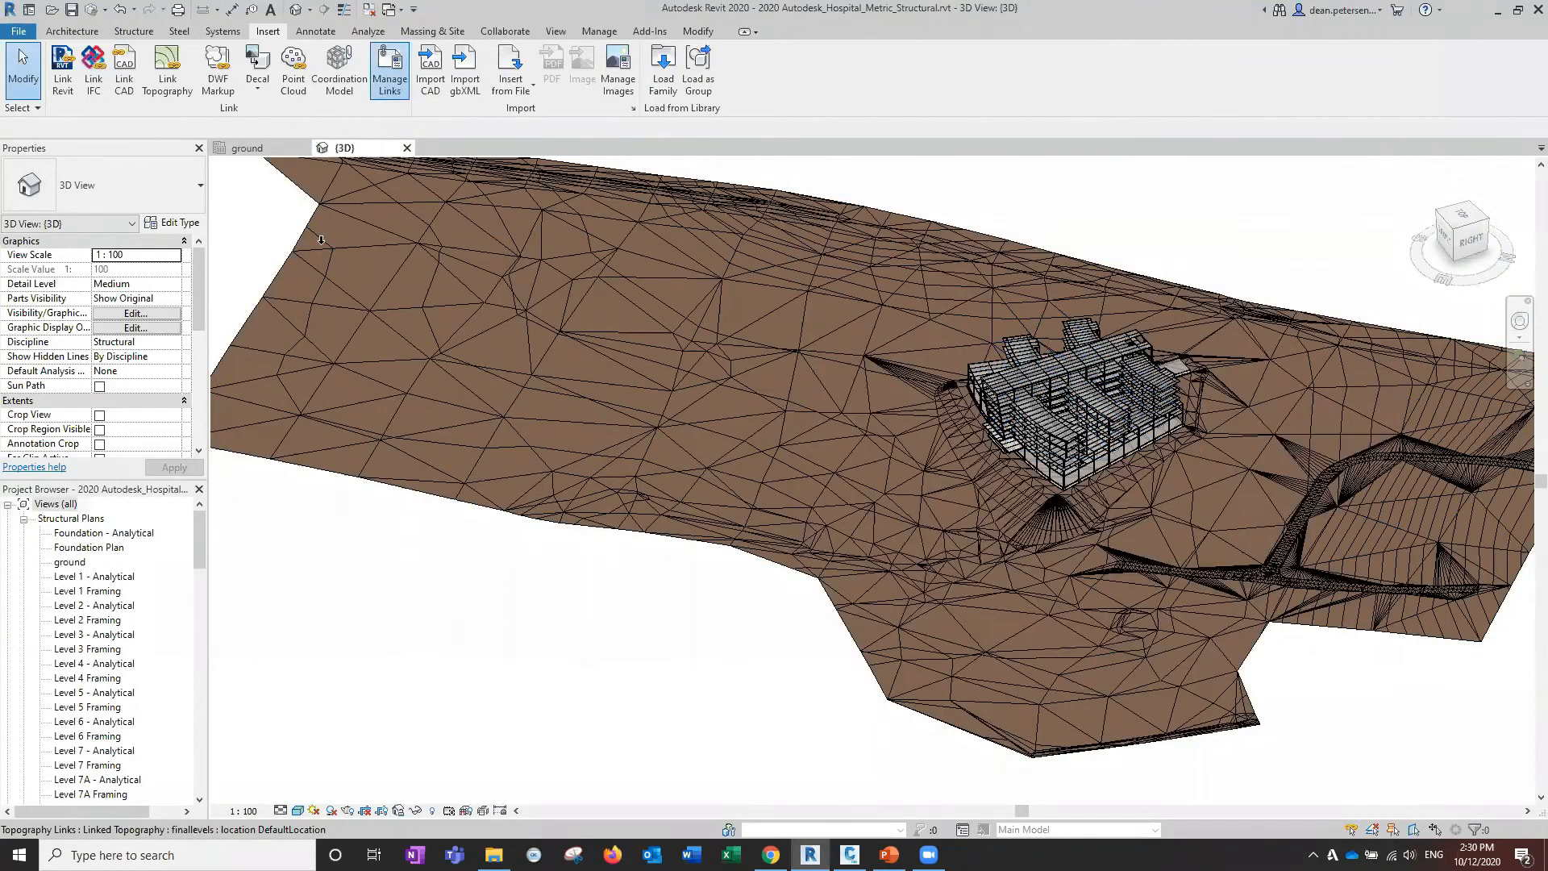
click(339, 239)
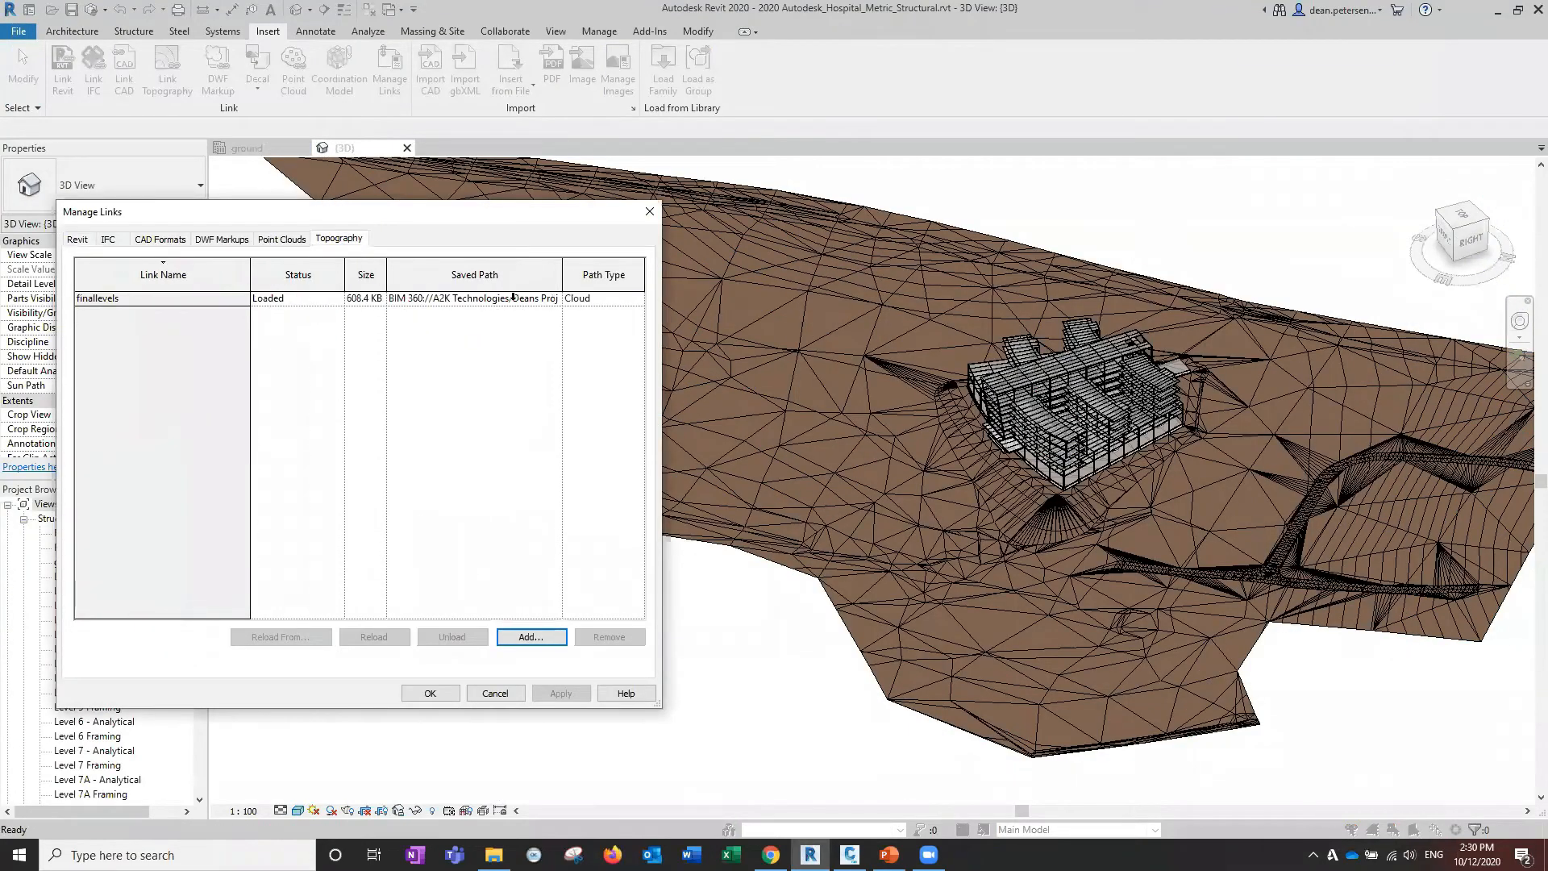
click(396, 298)
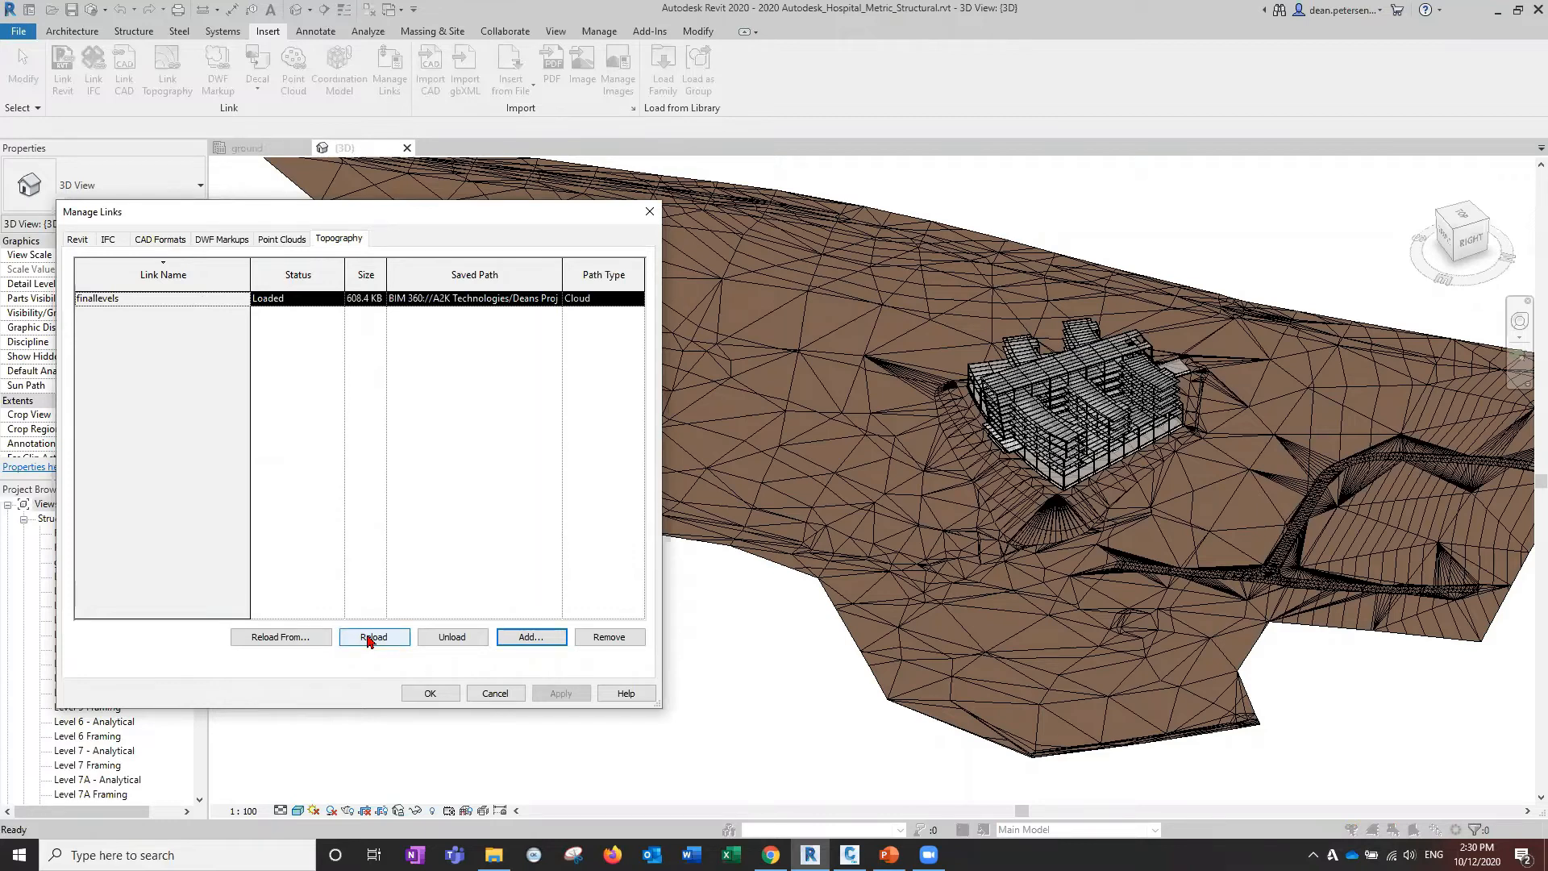
click(369, 638)
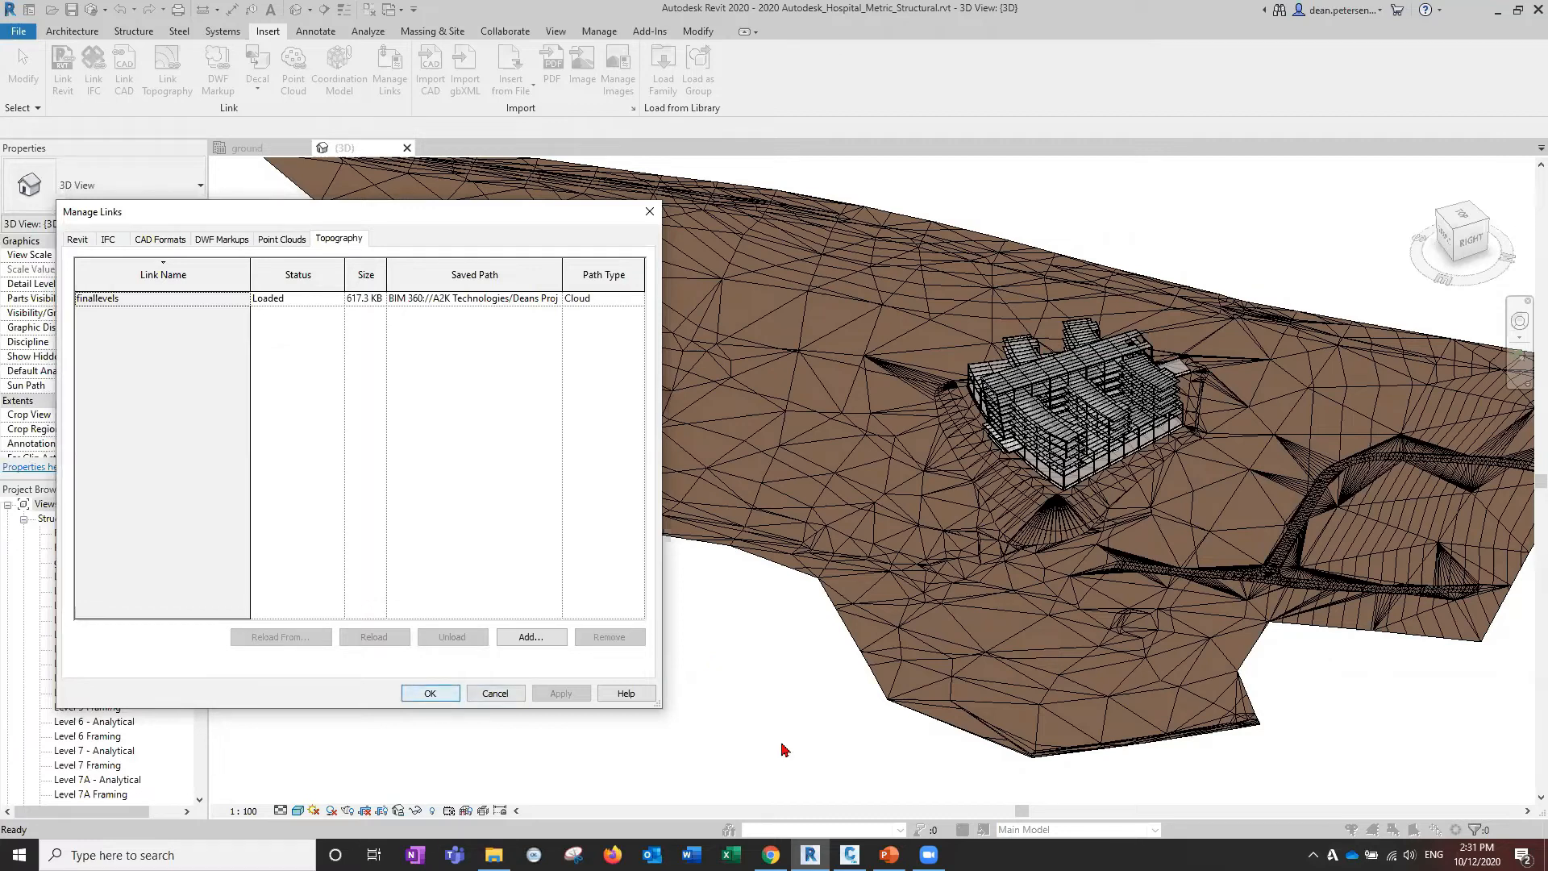
key(Return)
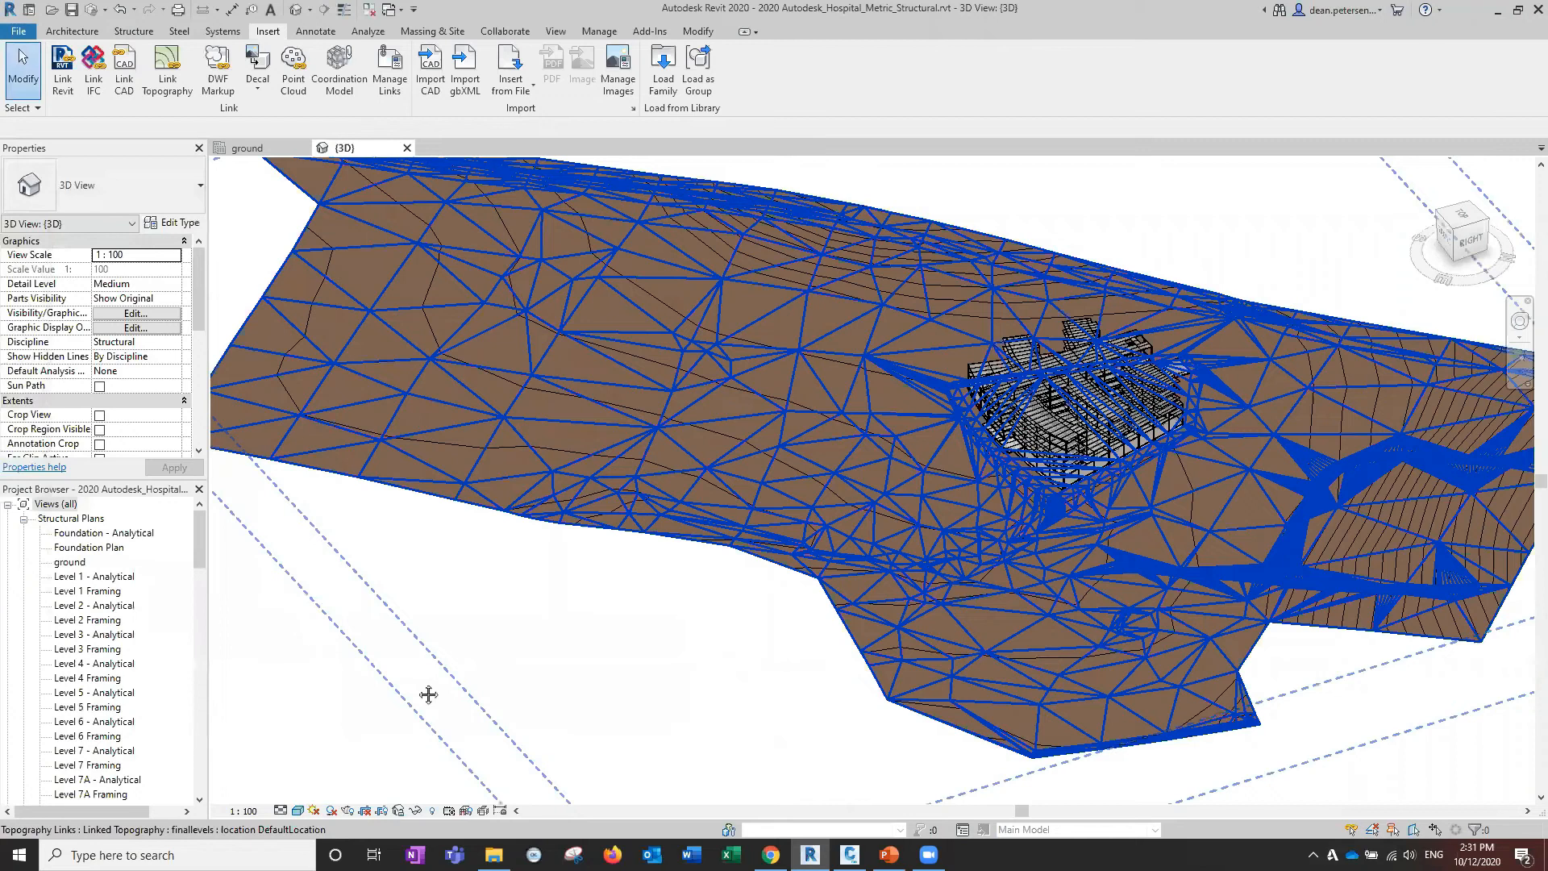
Zoom in and out on the reloaded topography and pan the view right.
scroll(428, 694, up, 4)
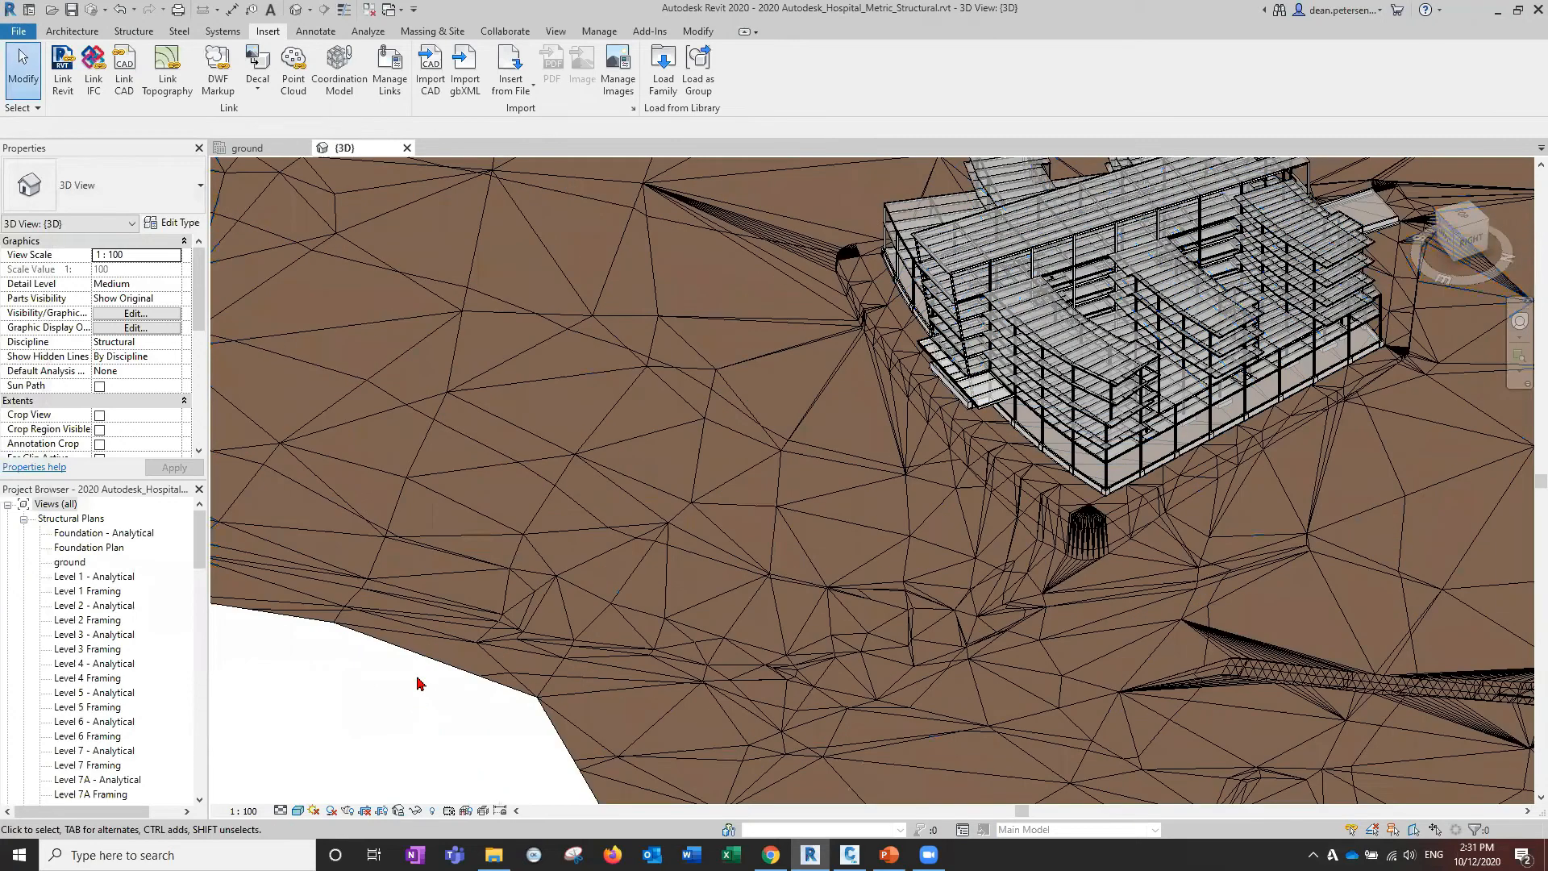
scroll(420, 683, down, 3)
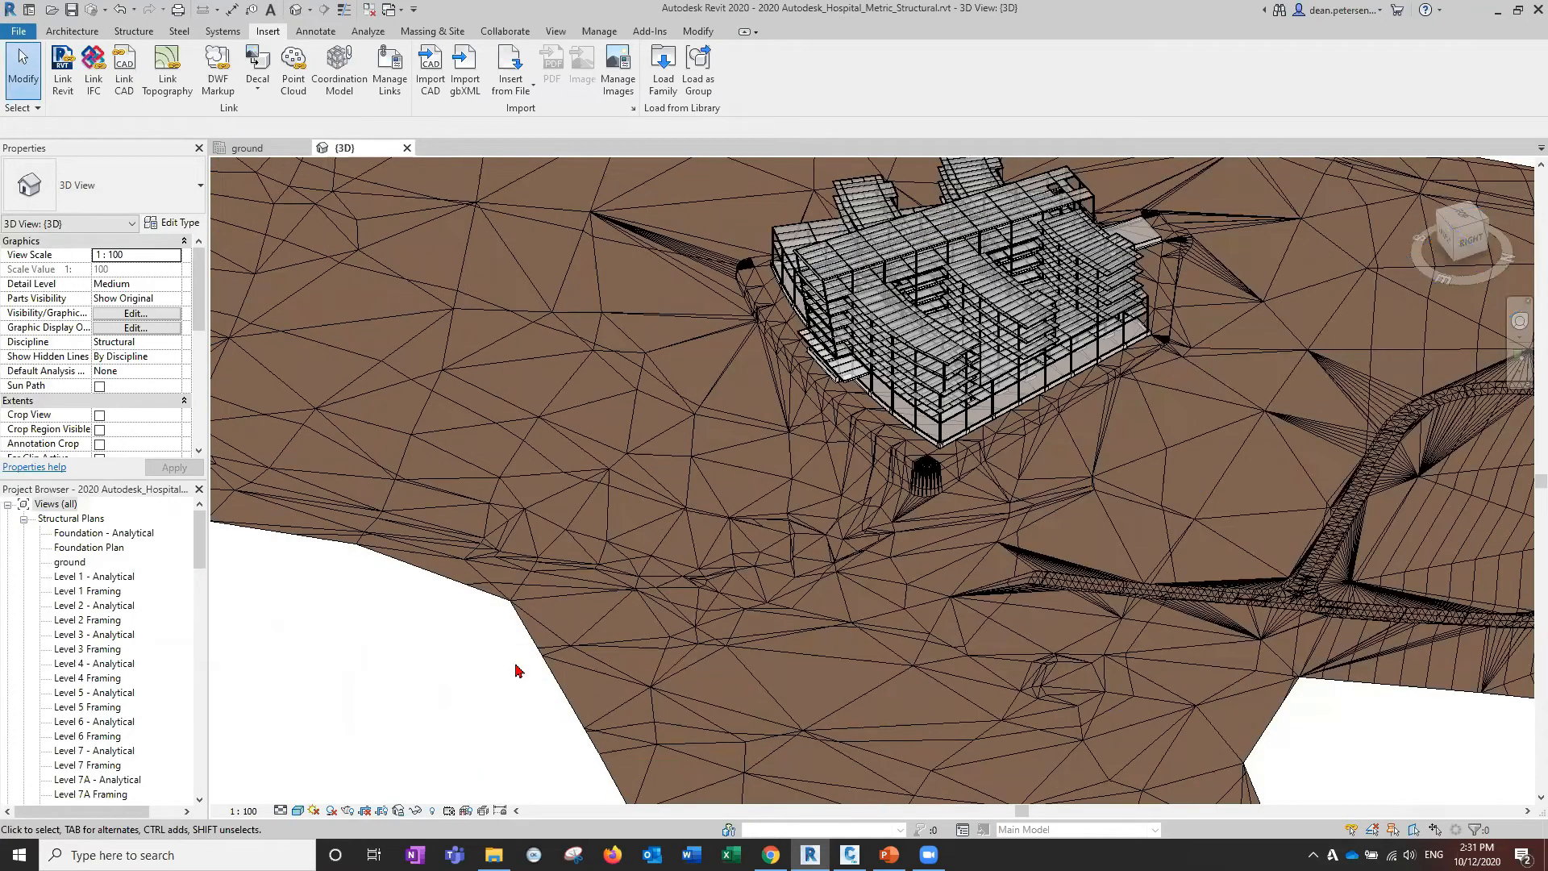
scroll(514, 670, down, 1)
middle_drag(1387, 364, 1507, 349)
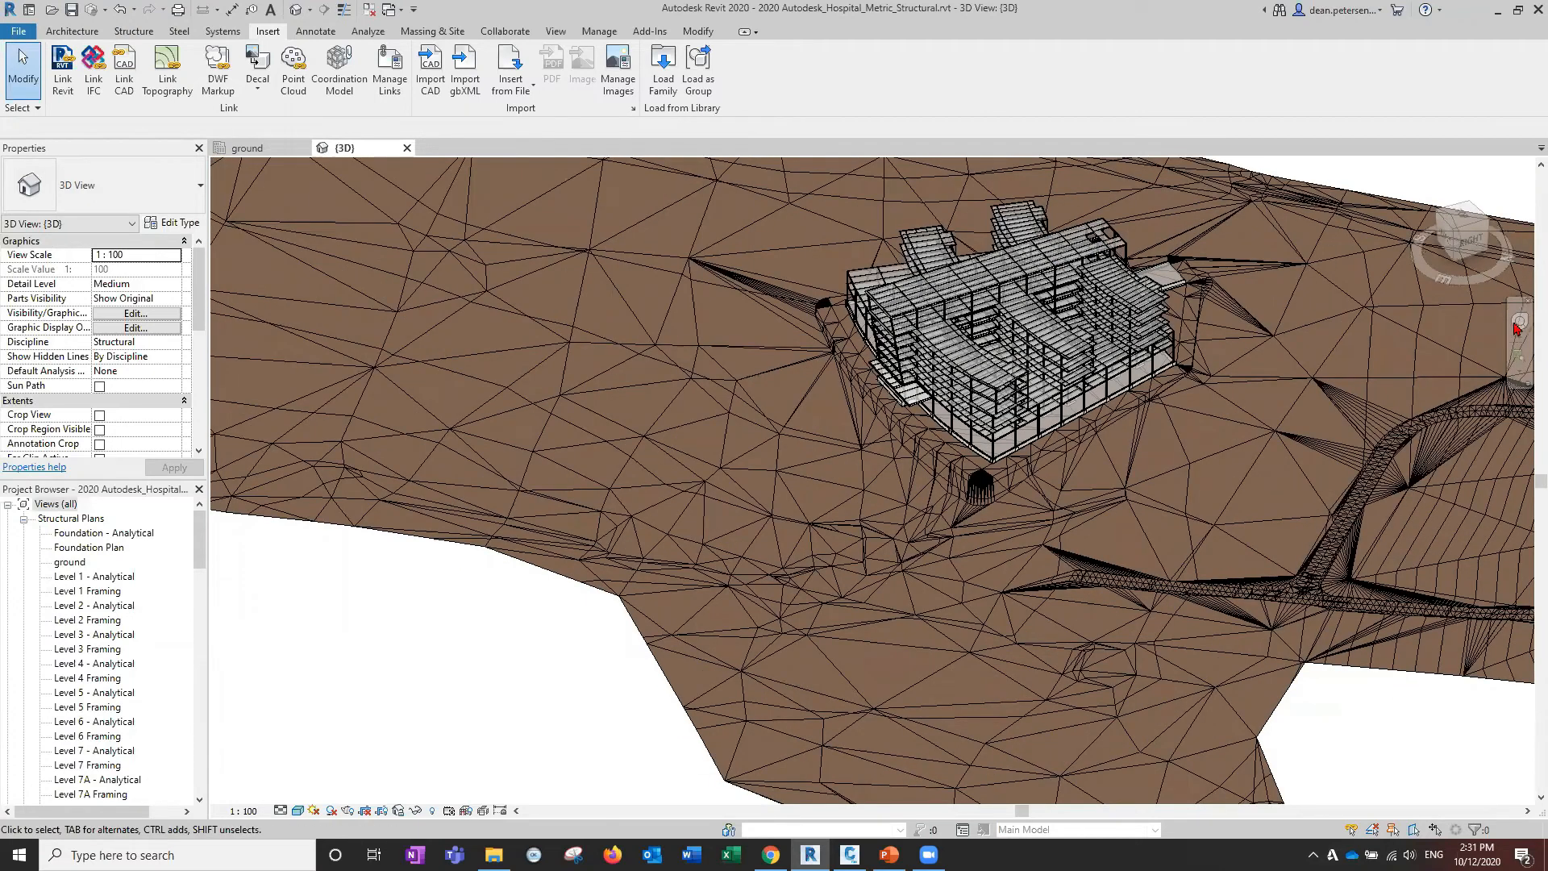
Orbit around the hospital and its ramp with the SteeringWheel, then recentre and orbit the site.
key(shift+w)
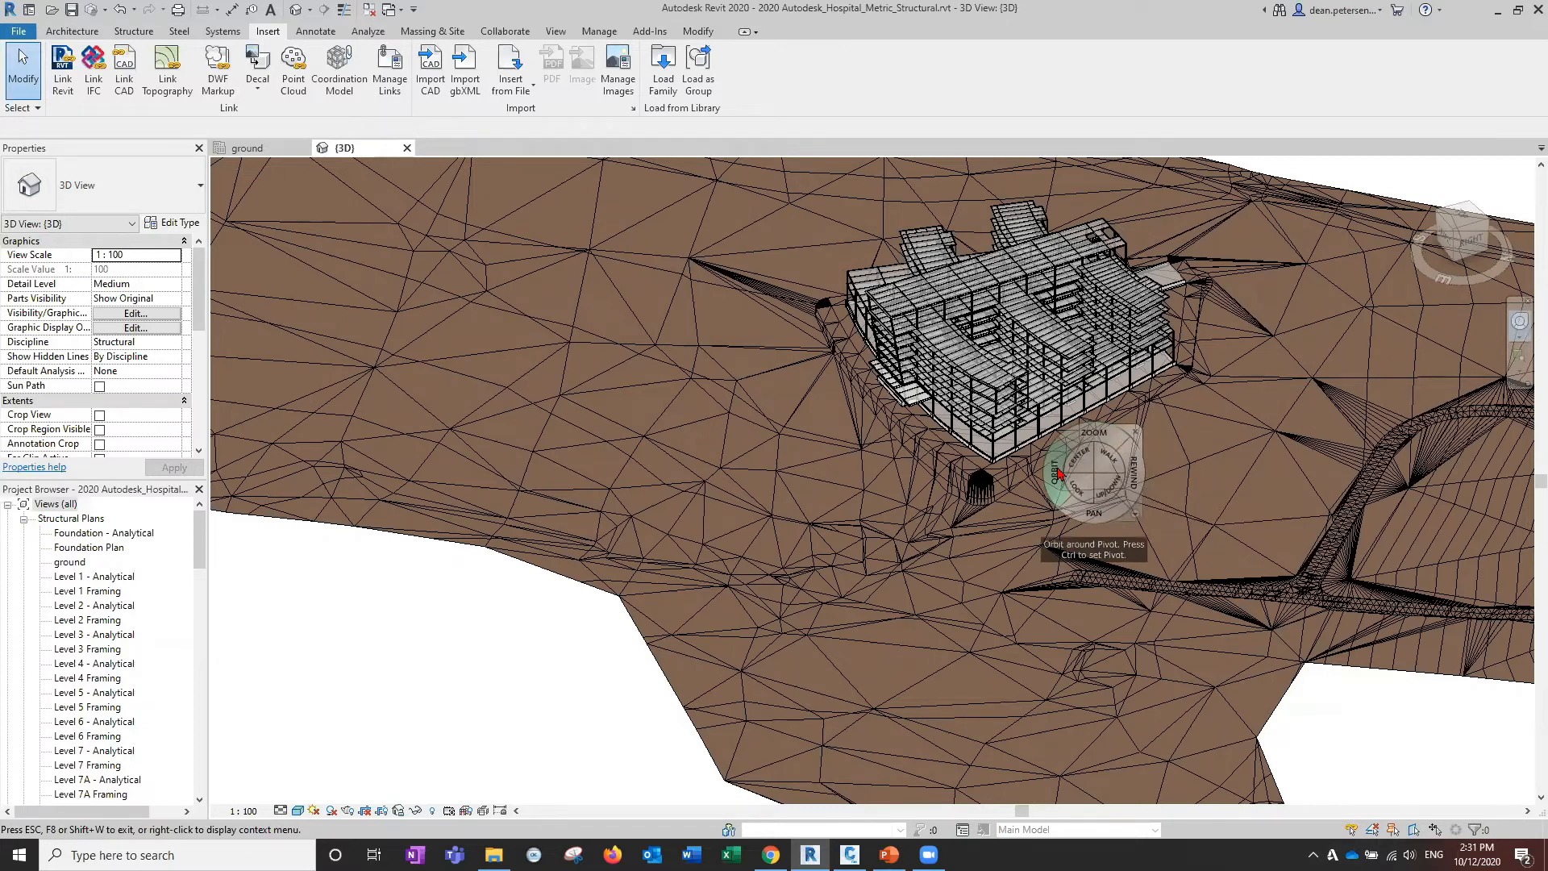
drag(1059, 474, 453, 444)
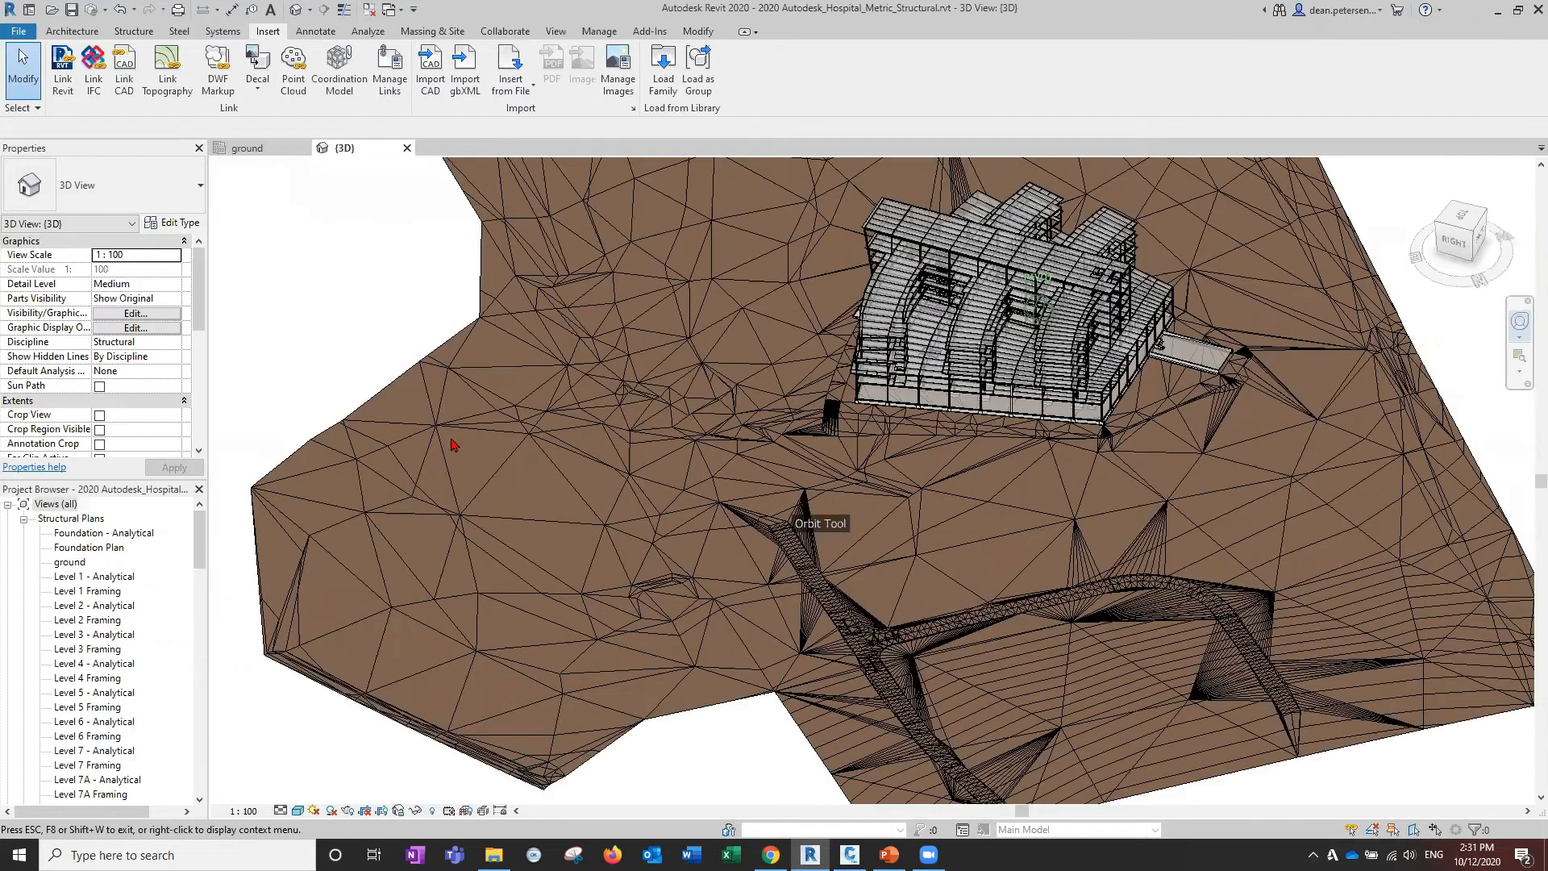
drag(1086, 479, 901, 431)
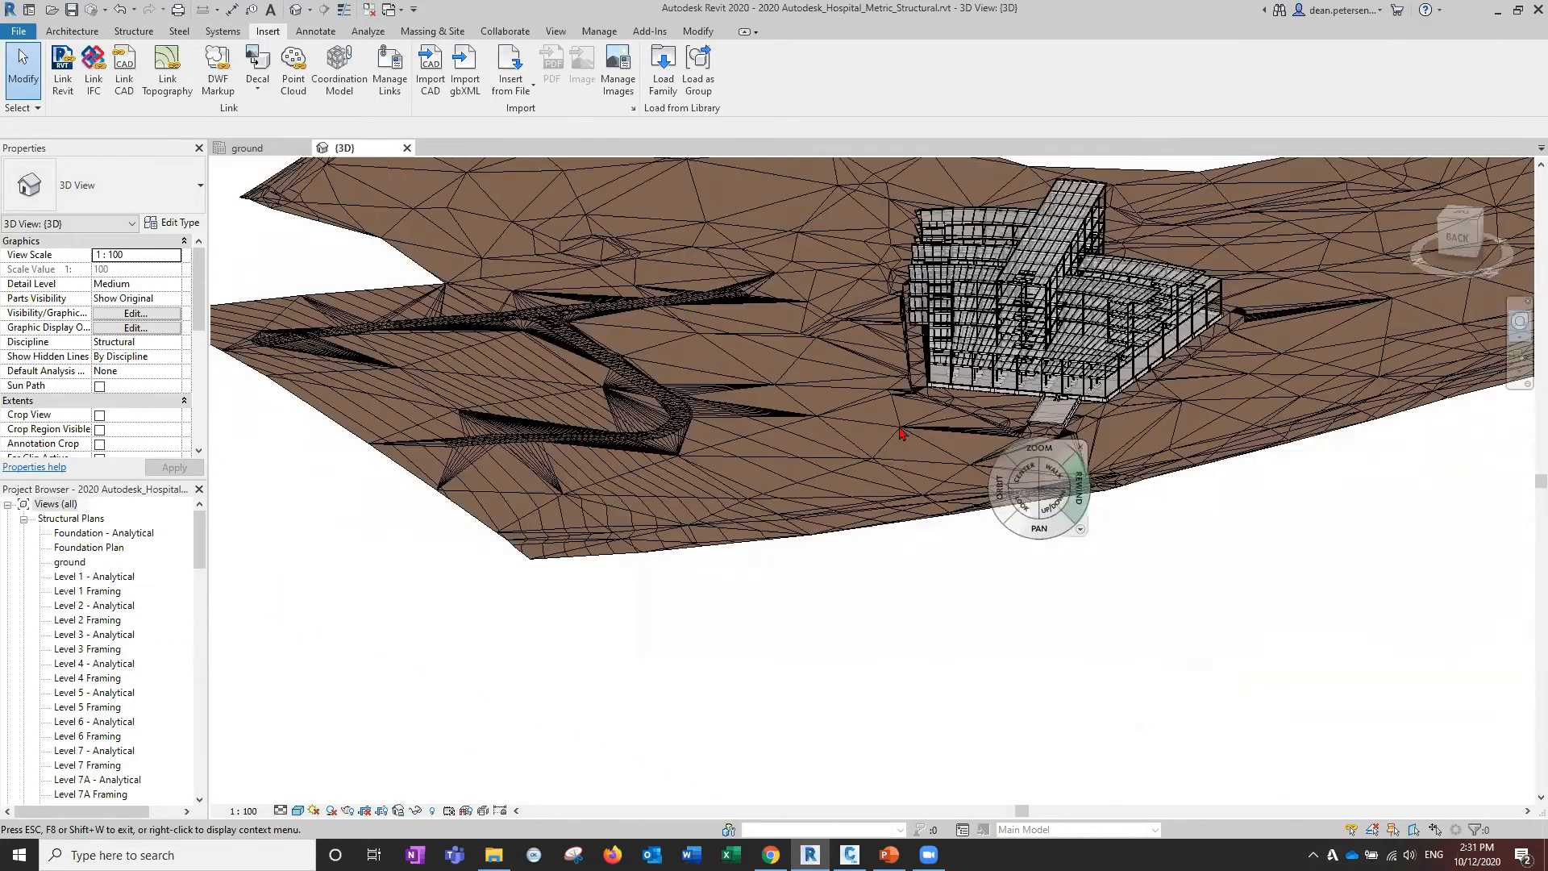
scroll(1041, 468, up, 3)
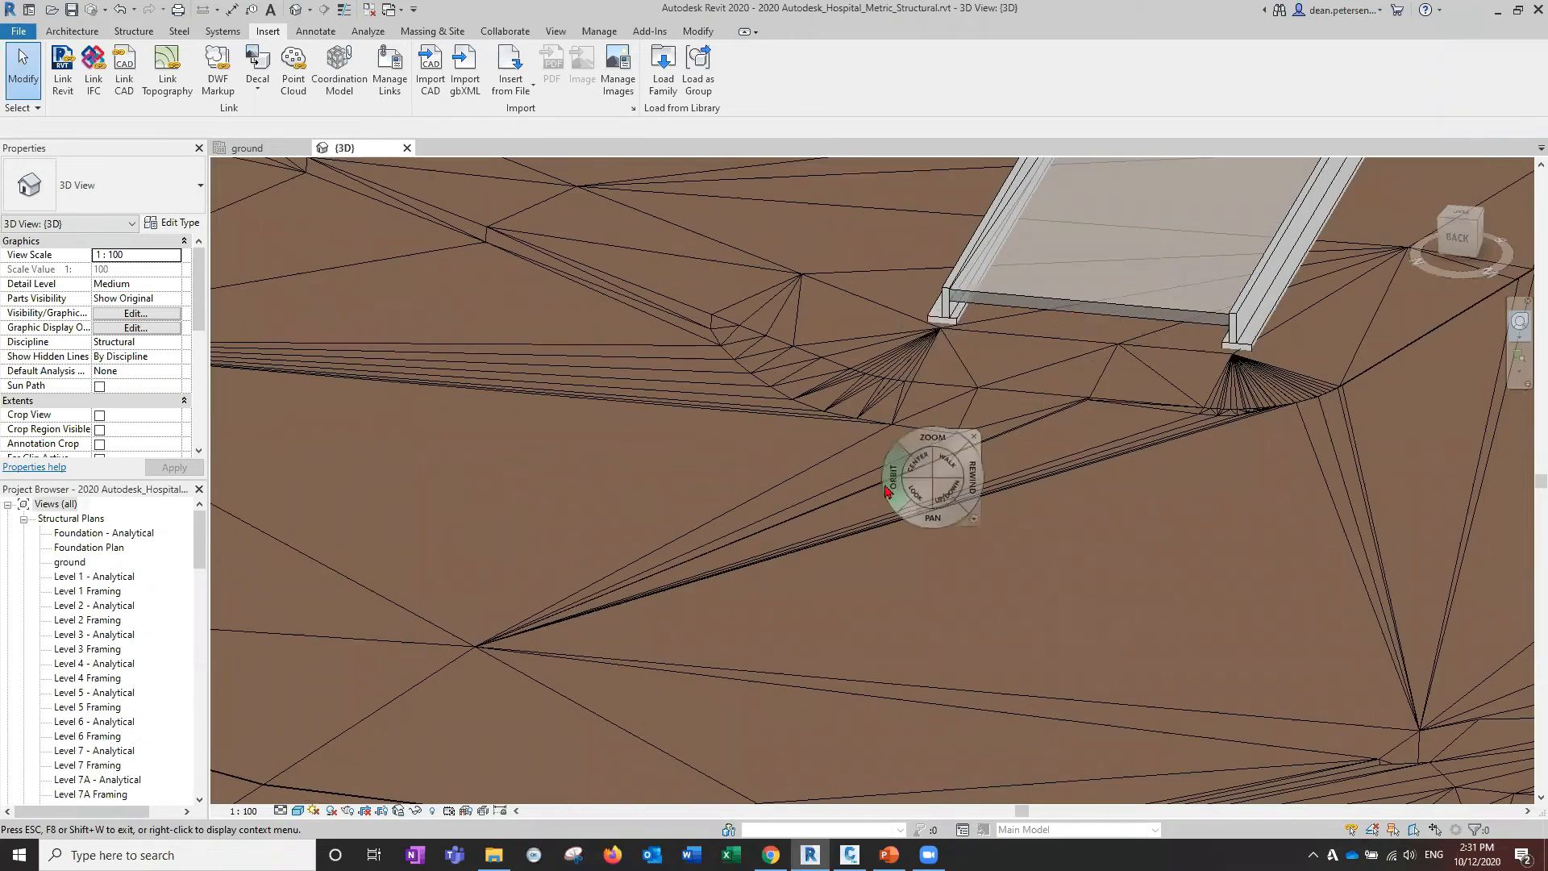
drag(820, 447, 880, 475)
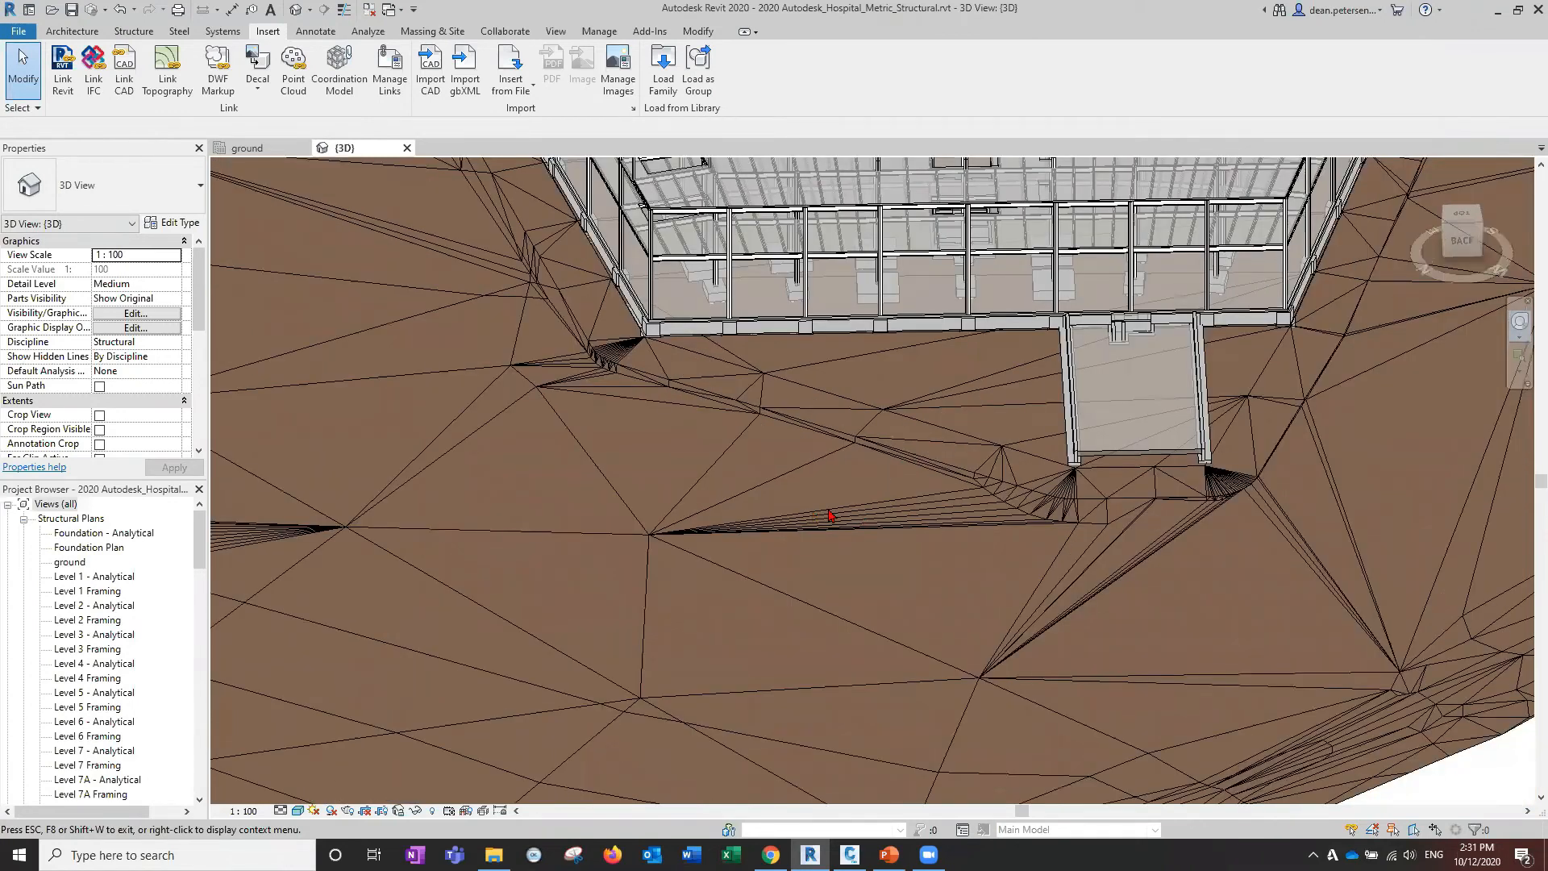
scroll(829, 504, down, 5)
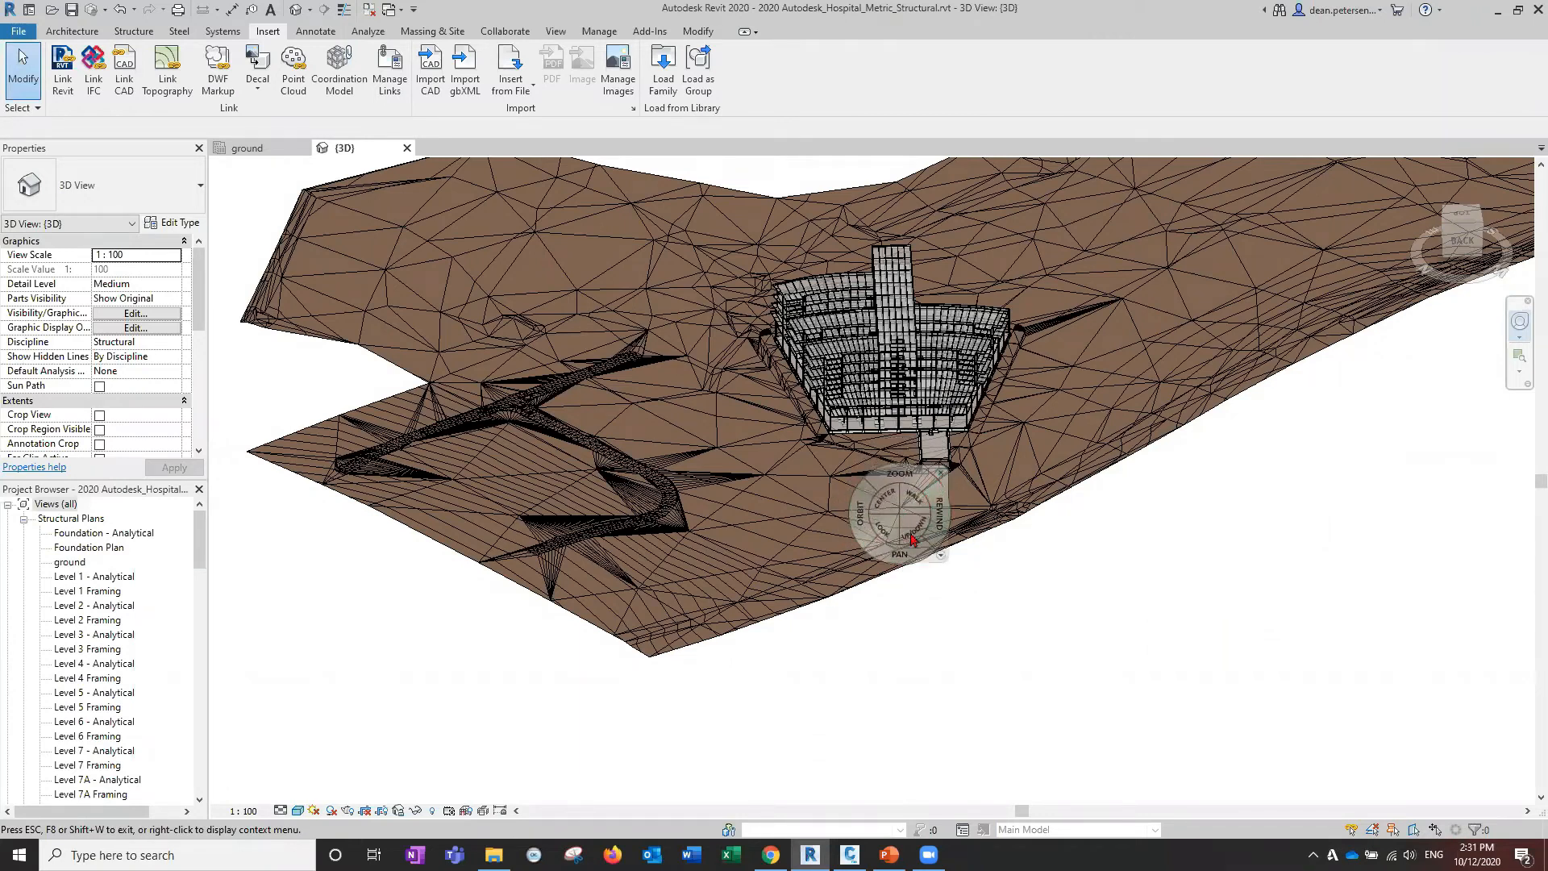
key(Escape)
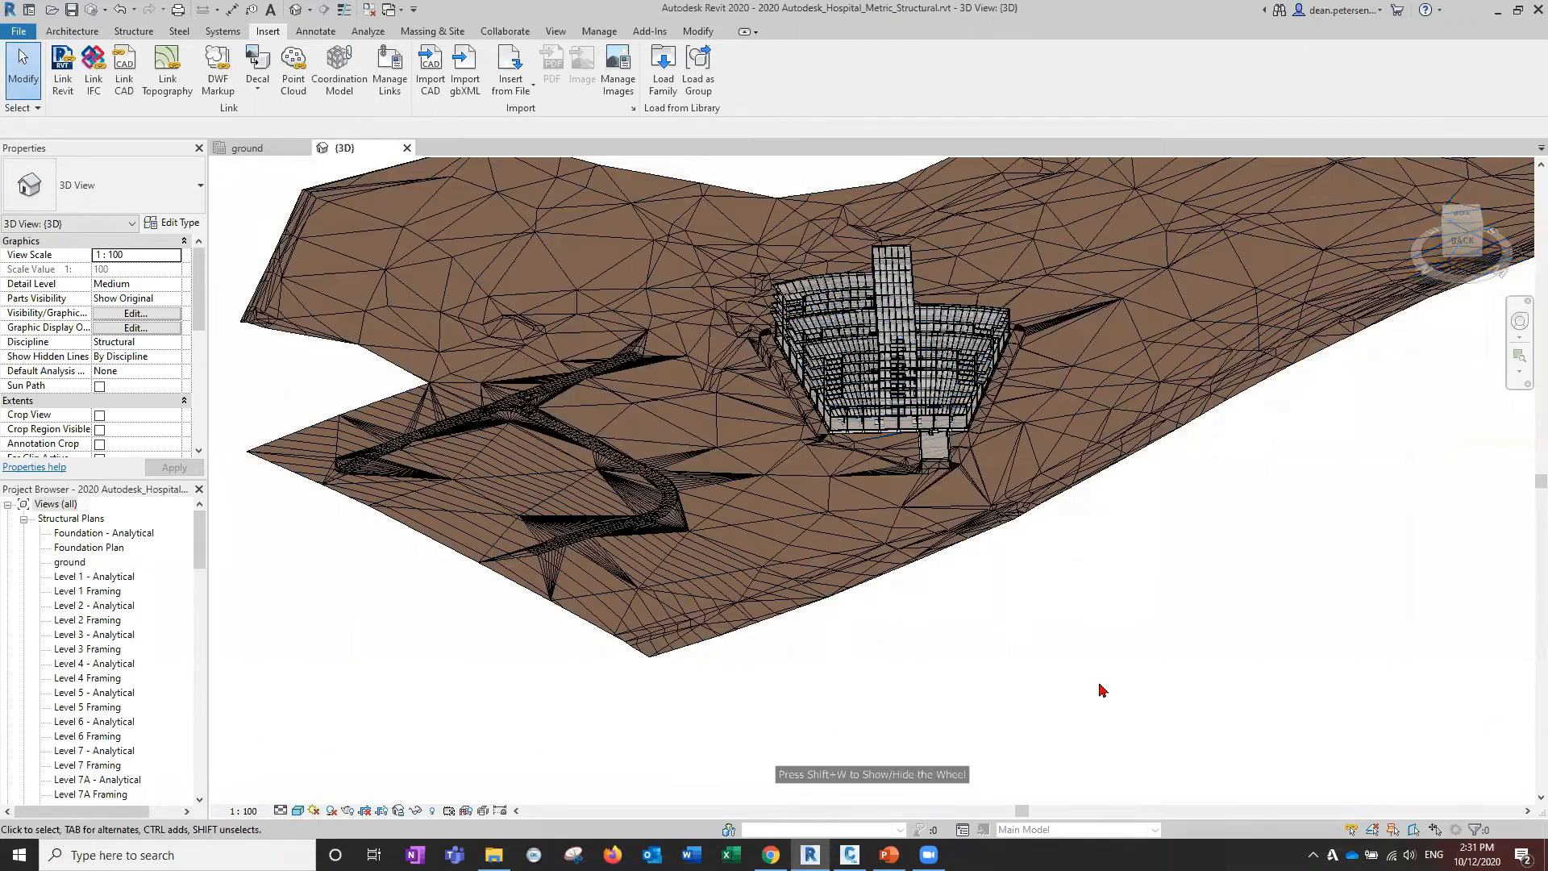
middle_drag(1099, 596, 1103, 691)
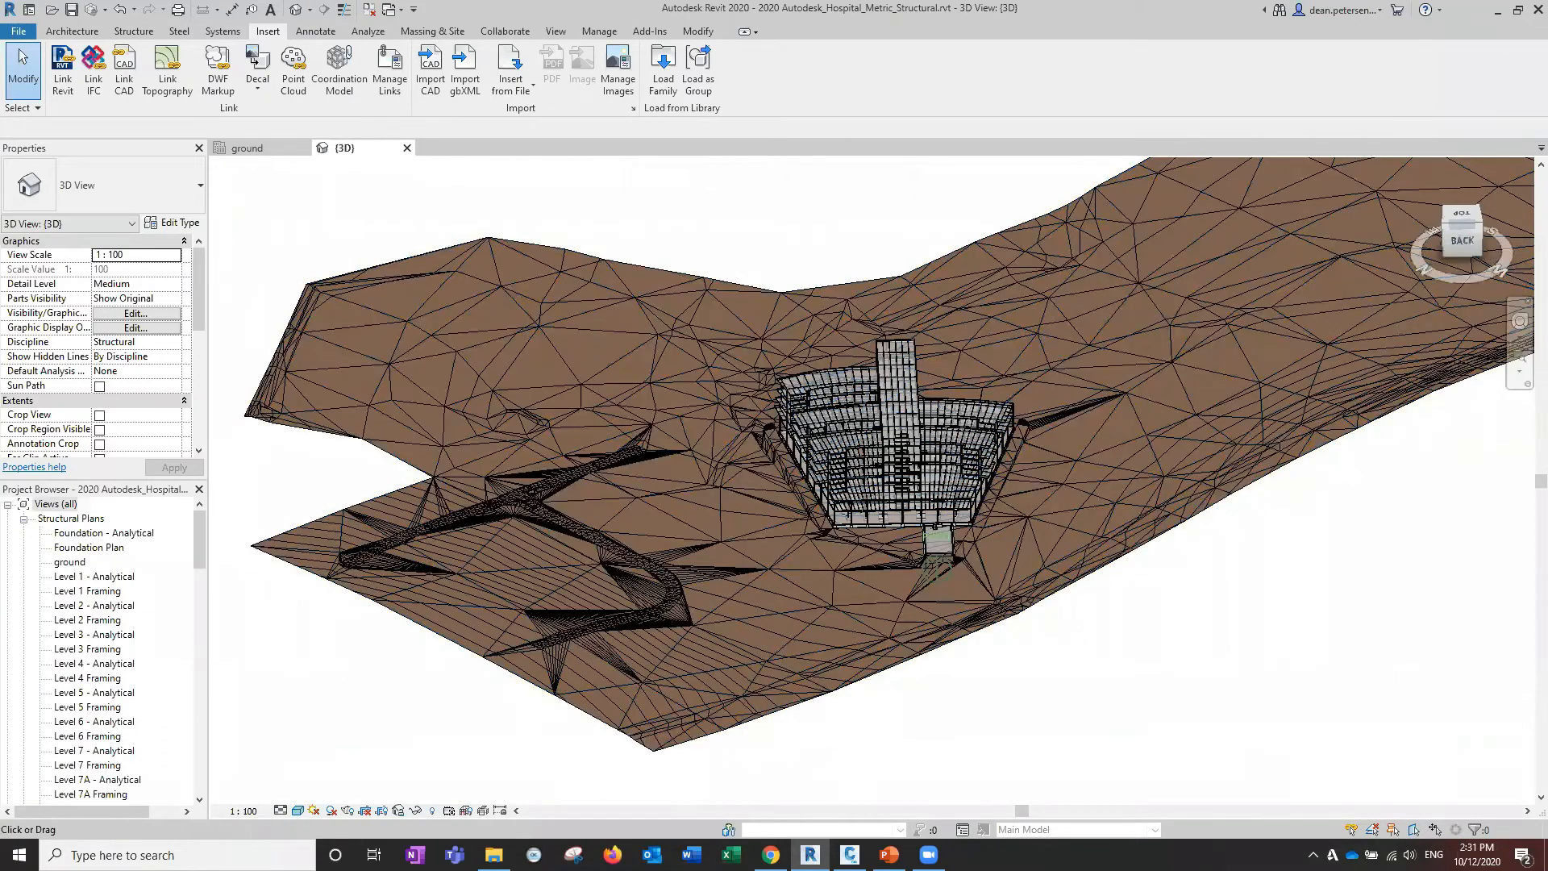
mouse_move(355, 628)
shift+middle_down()
mouse_move(711, 655)
mouse_move(825, 621)
mouse_move(497, 666)
mouse_move(779, 541)
mouse_move(846, 529)
shift+middle_up()
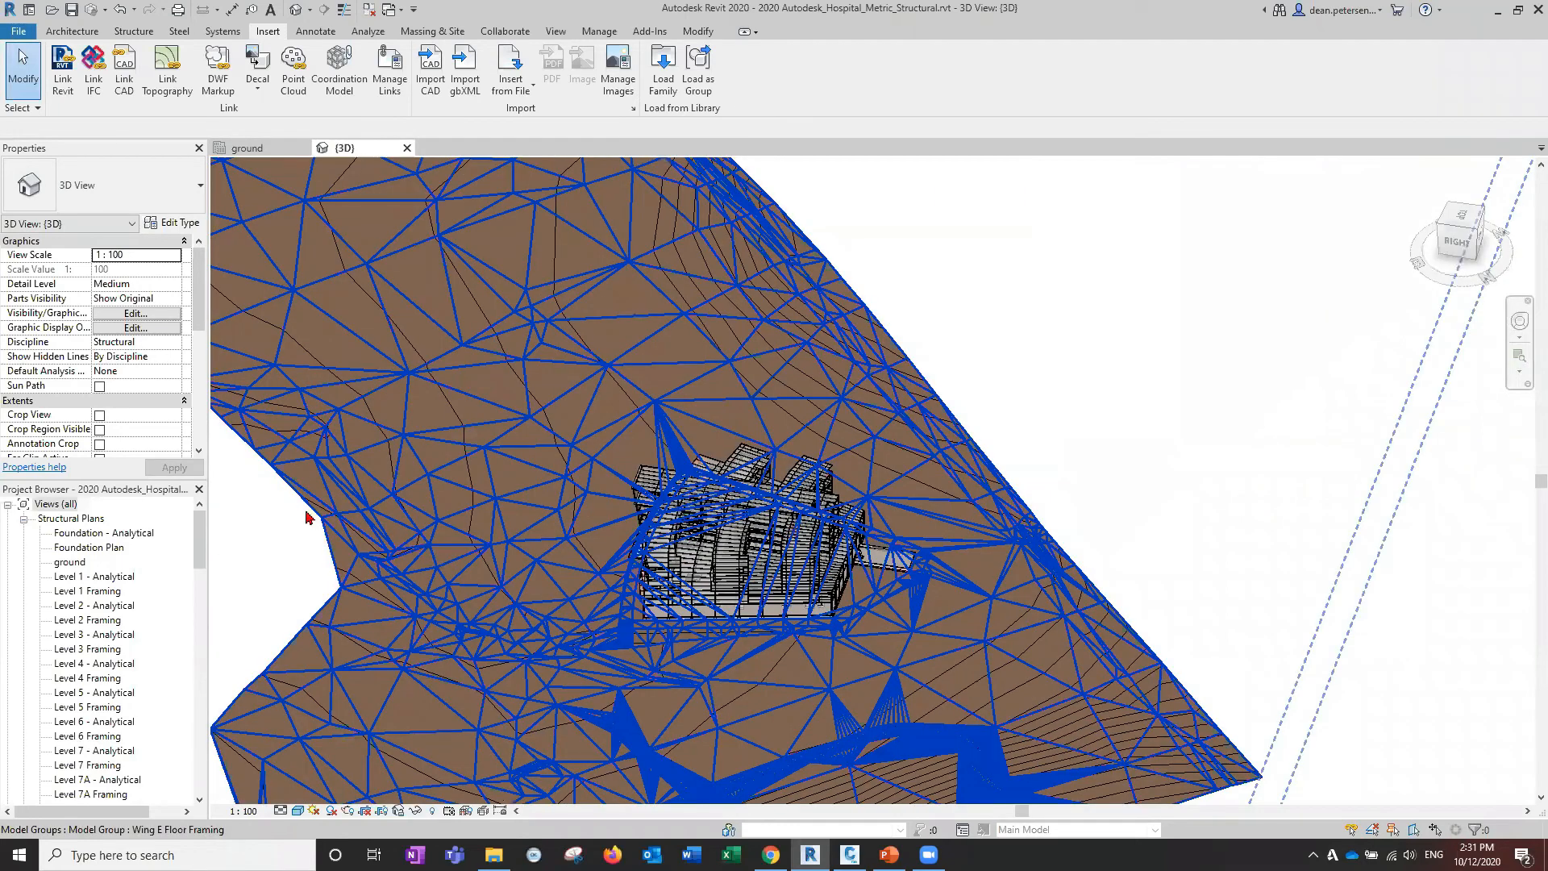
scroll(307, 517, up, 3)
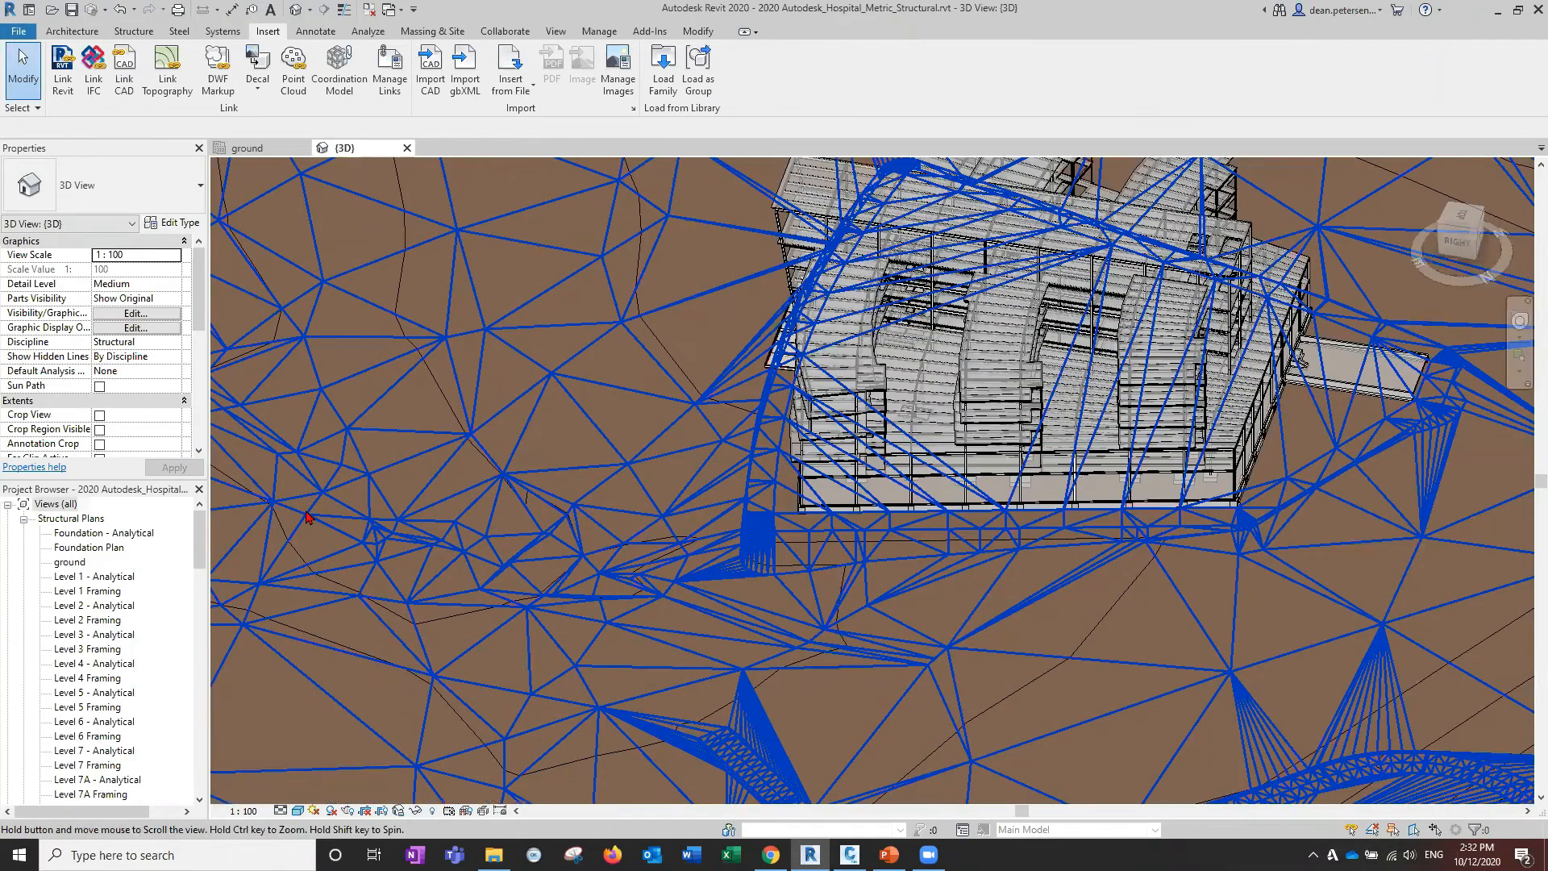
scroll(307, 517, down, 3)
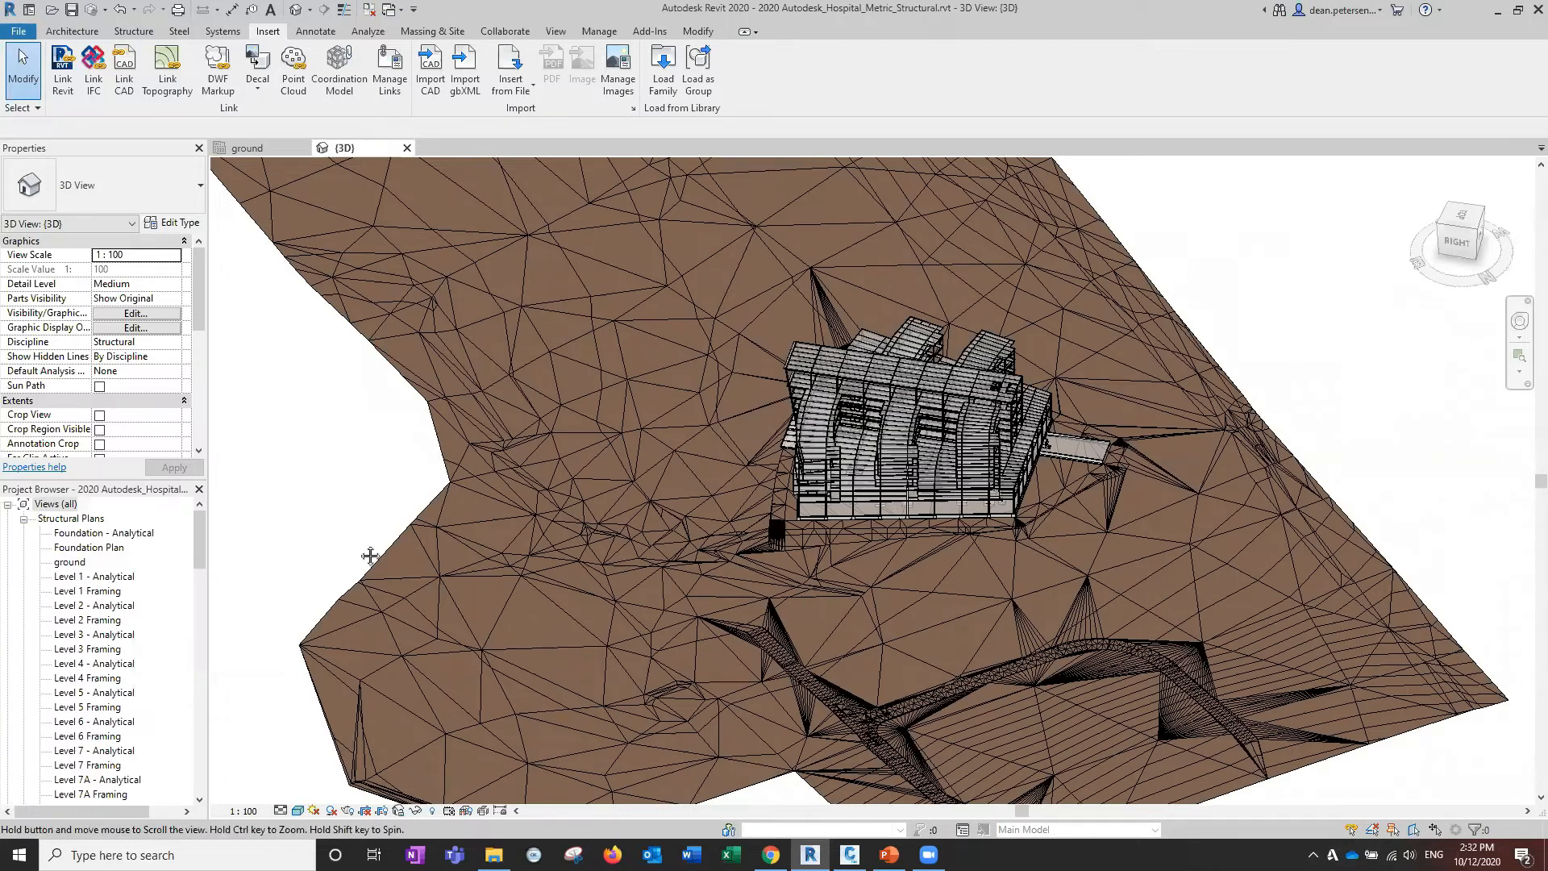
middle_drag(288, 527, 359, 551)
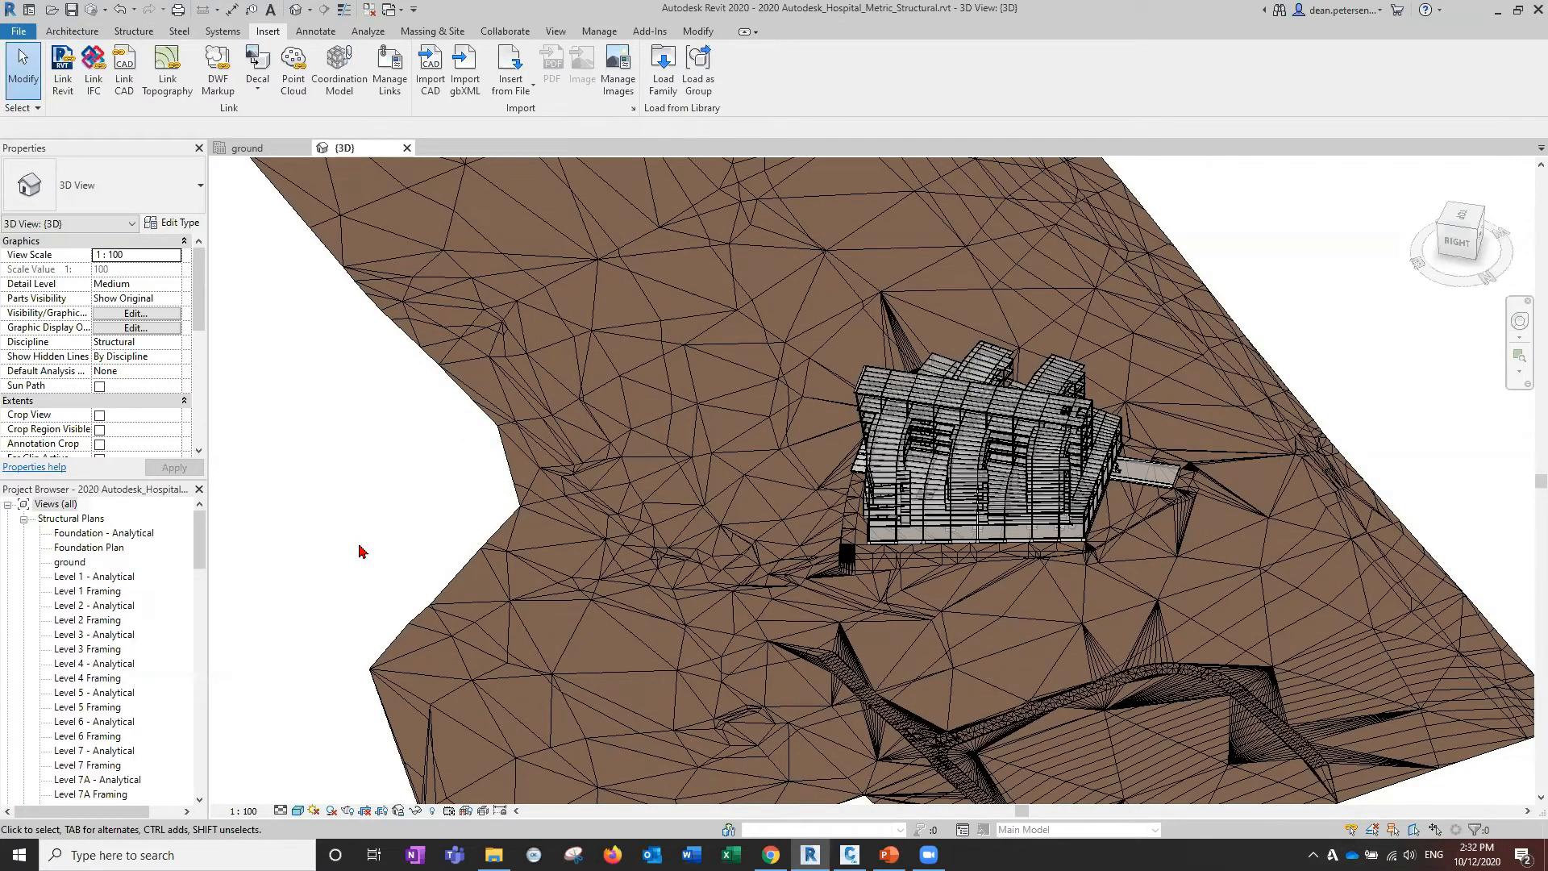
middle_drag(373, 540, 289, 525)
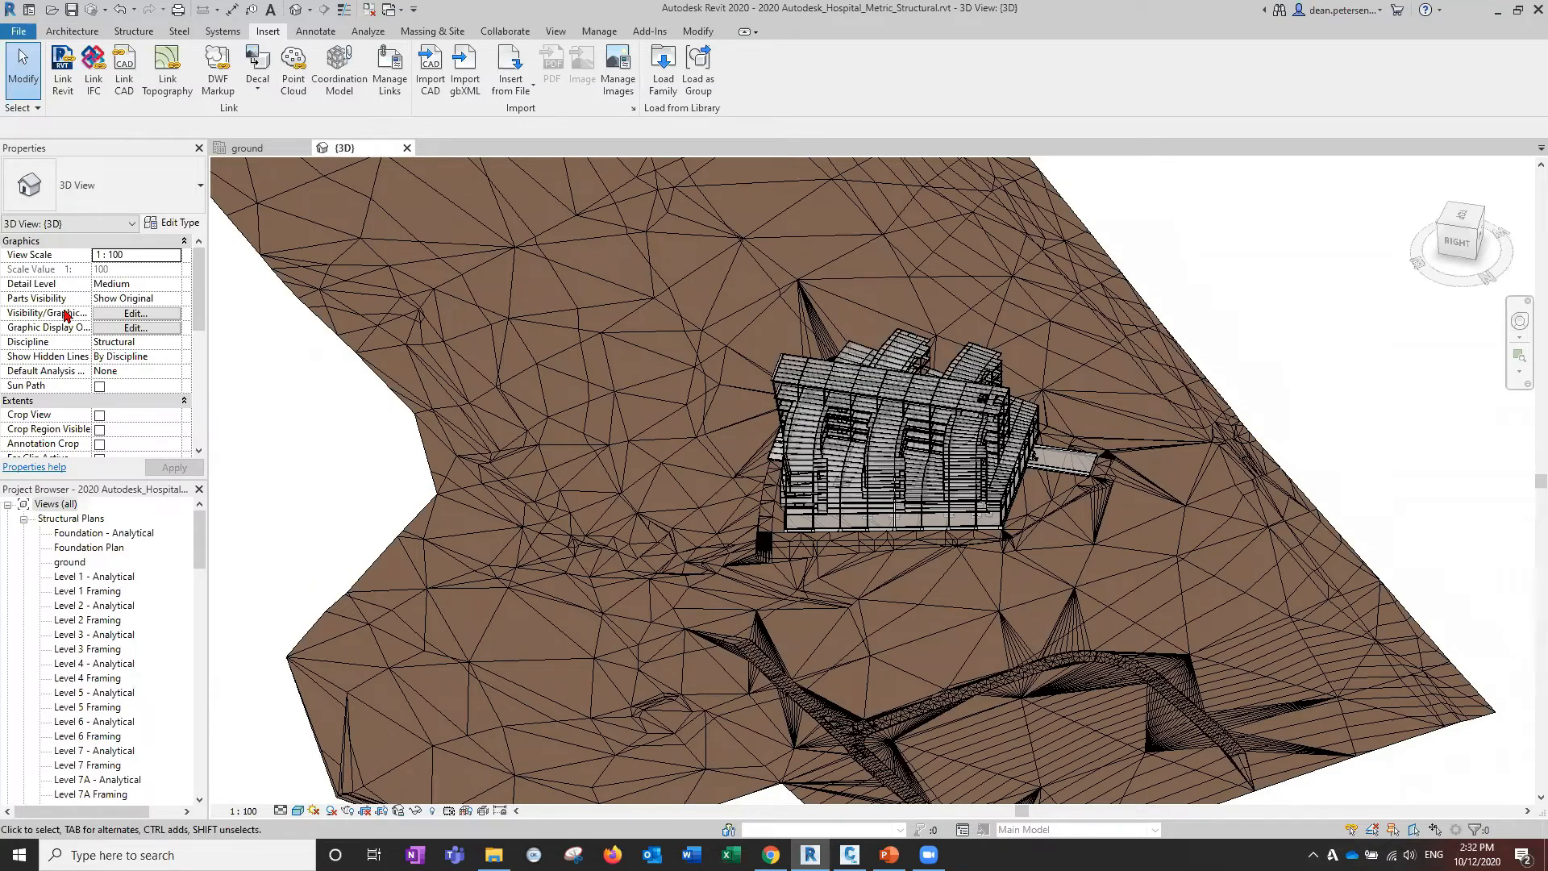
click(134, 315)
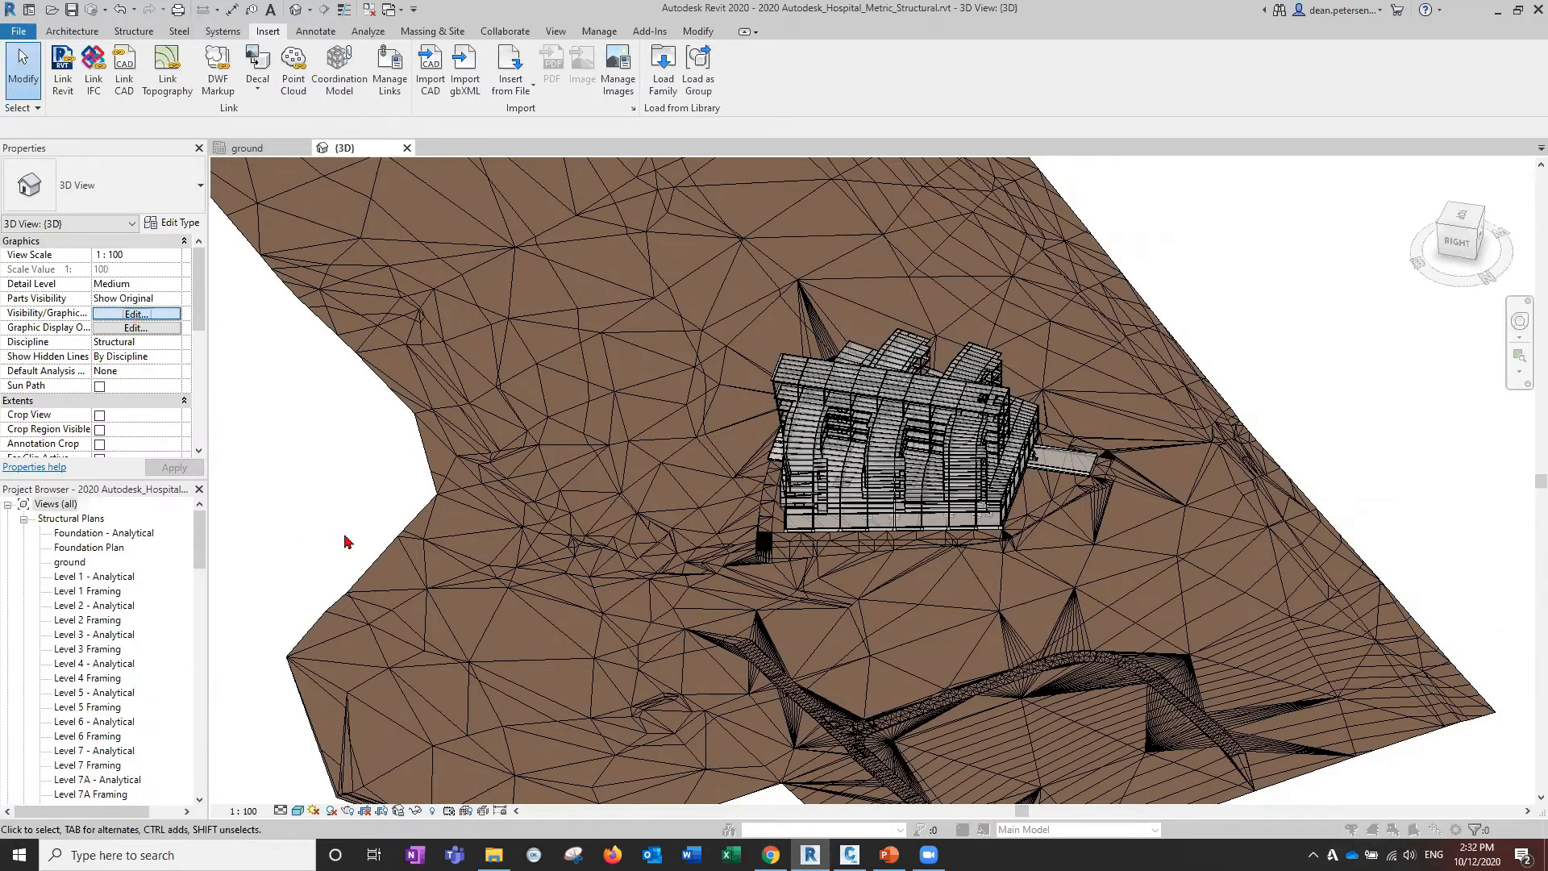
Turn off the Topography category in Visibility/Graphic Overrides and apply it.
scroll(184, 417, down, 6)
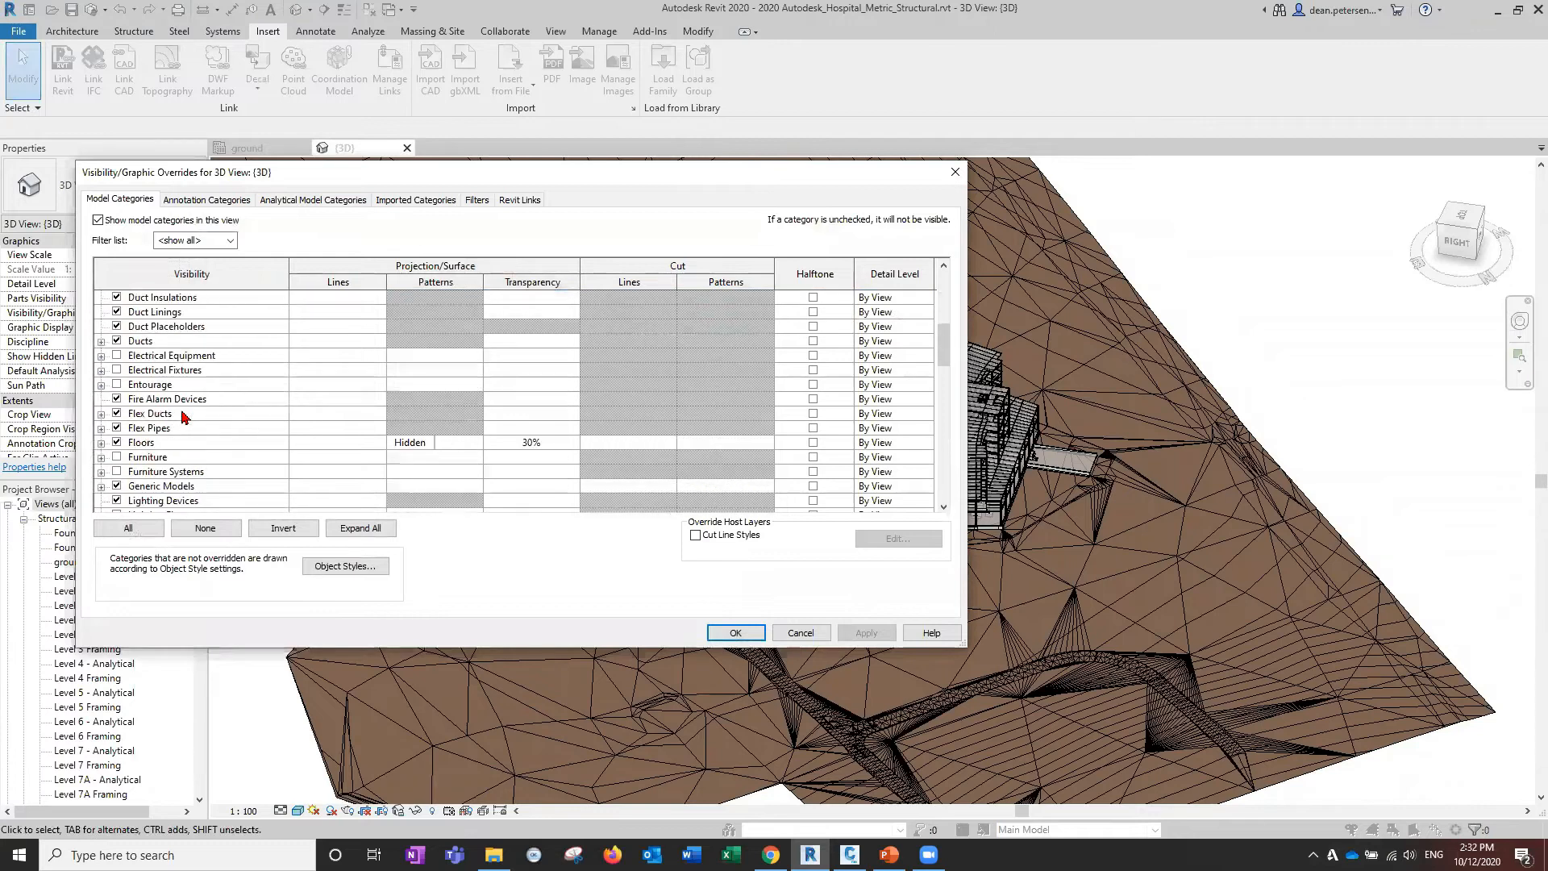
scroll(184, 417, down, 12)
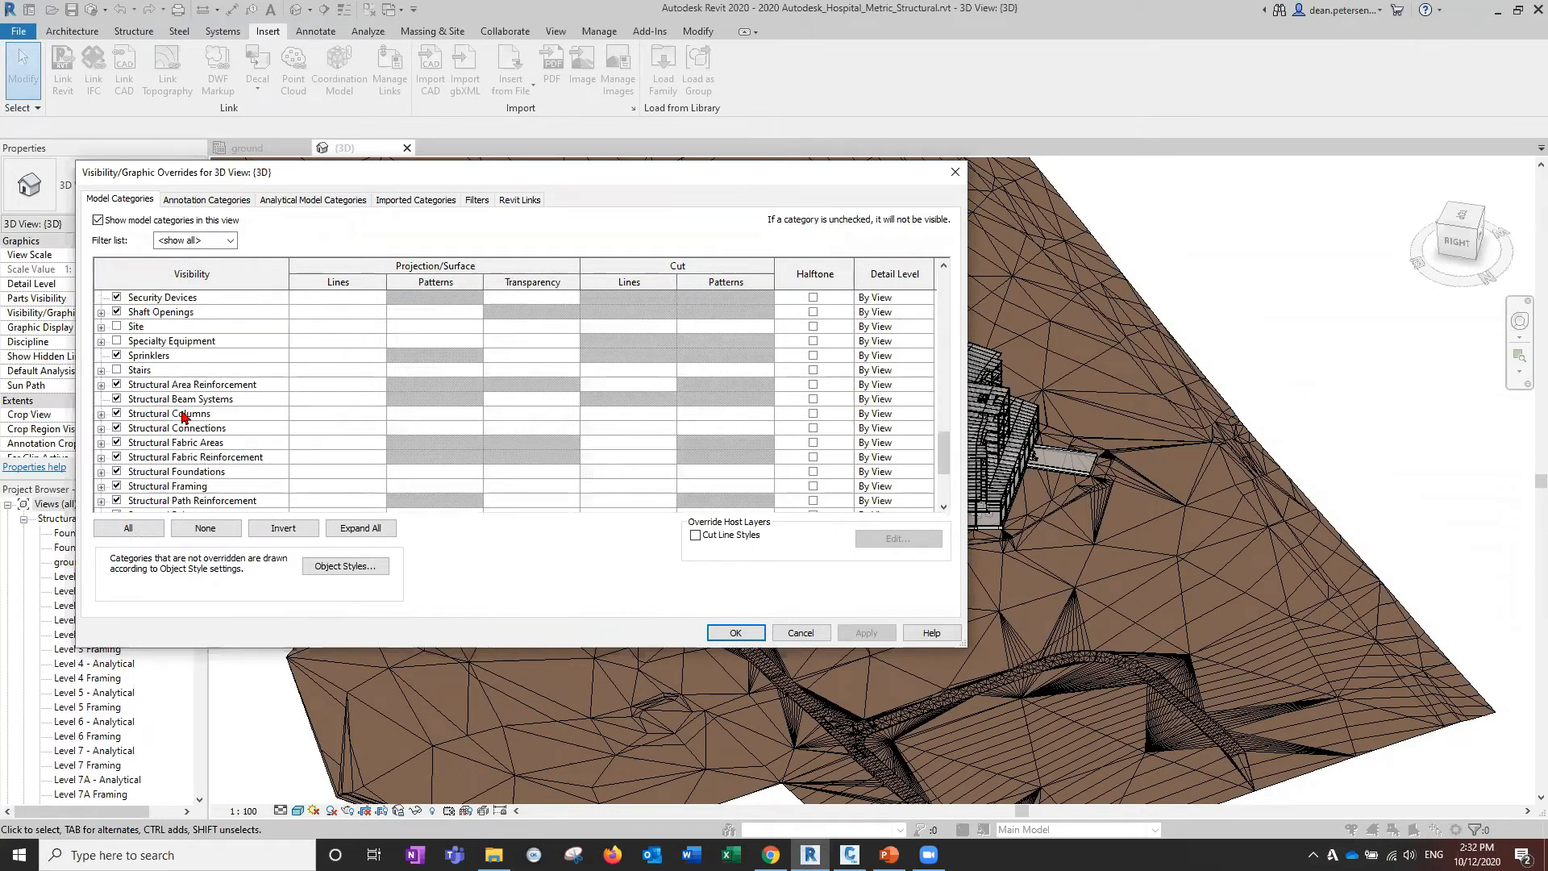
scroll(183, 417, down, 3)
click(117, 457)
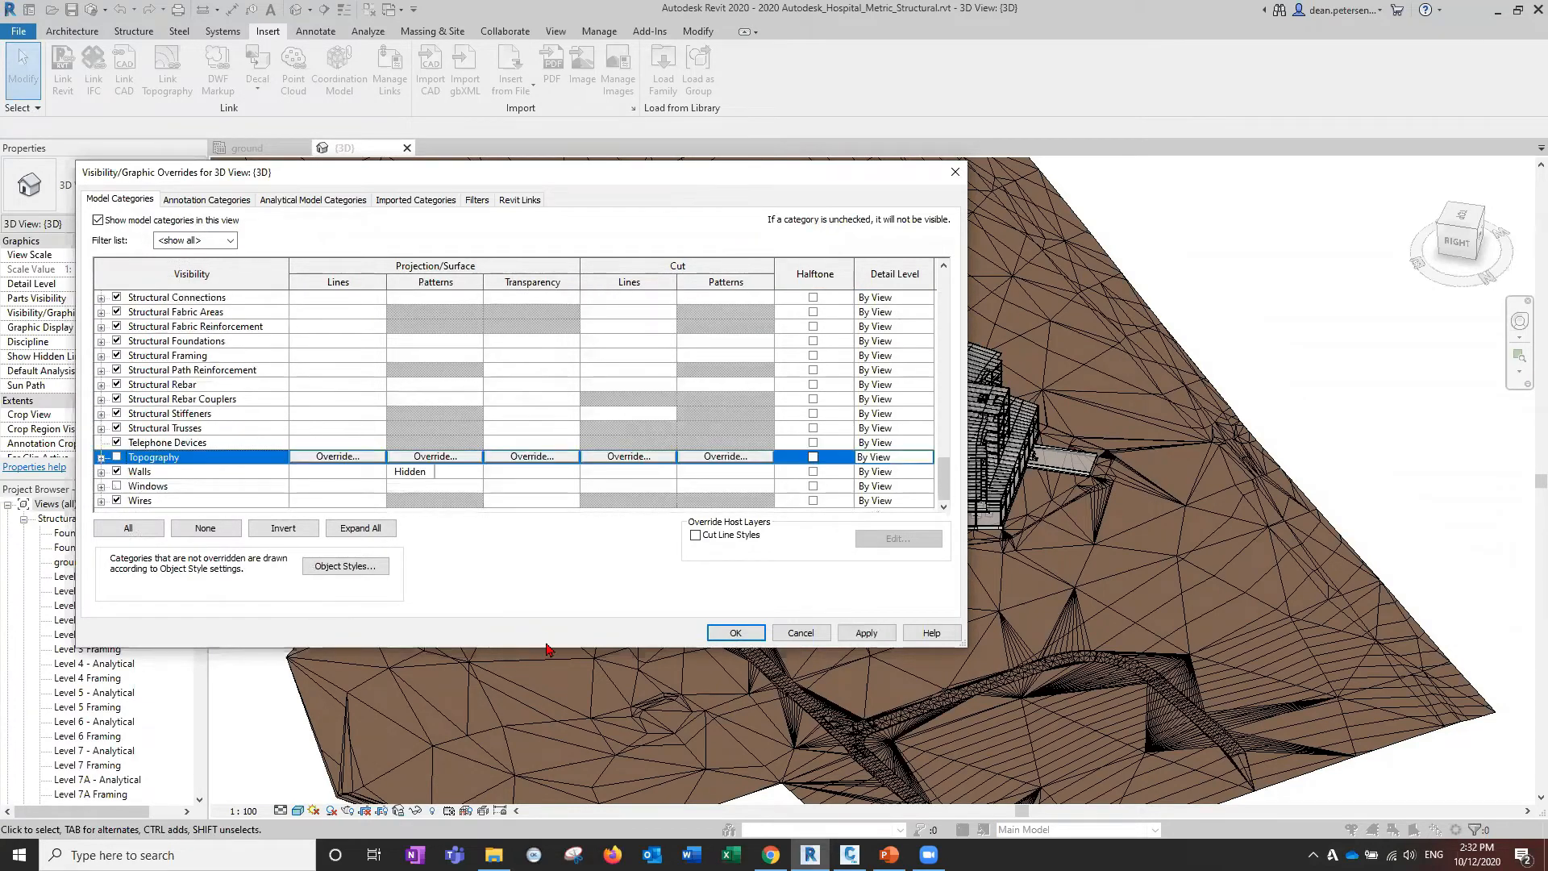
click(735, 632)
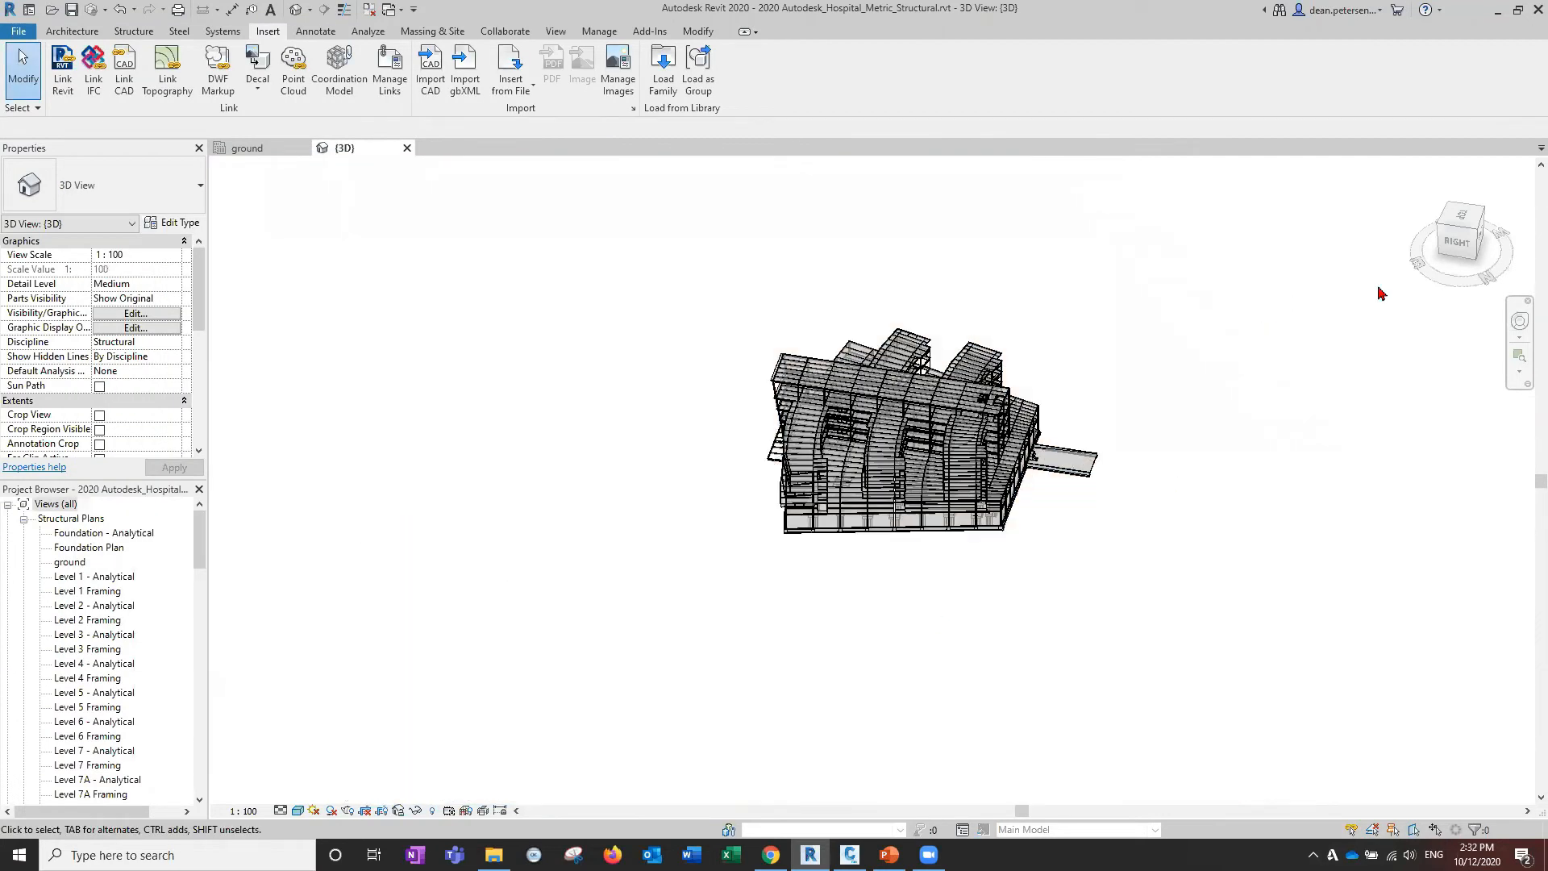
Orbit to a right-side view and pan the structural framing into frame.
mouse_move(1448, 238)
mouse_down()
mouse_move(215, 226)
mouse_move(758, 528)
mouse_up()
scroll(791, 577, up, 1)
middle_drag(635, 576, 600, 571)
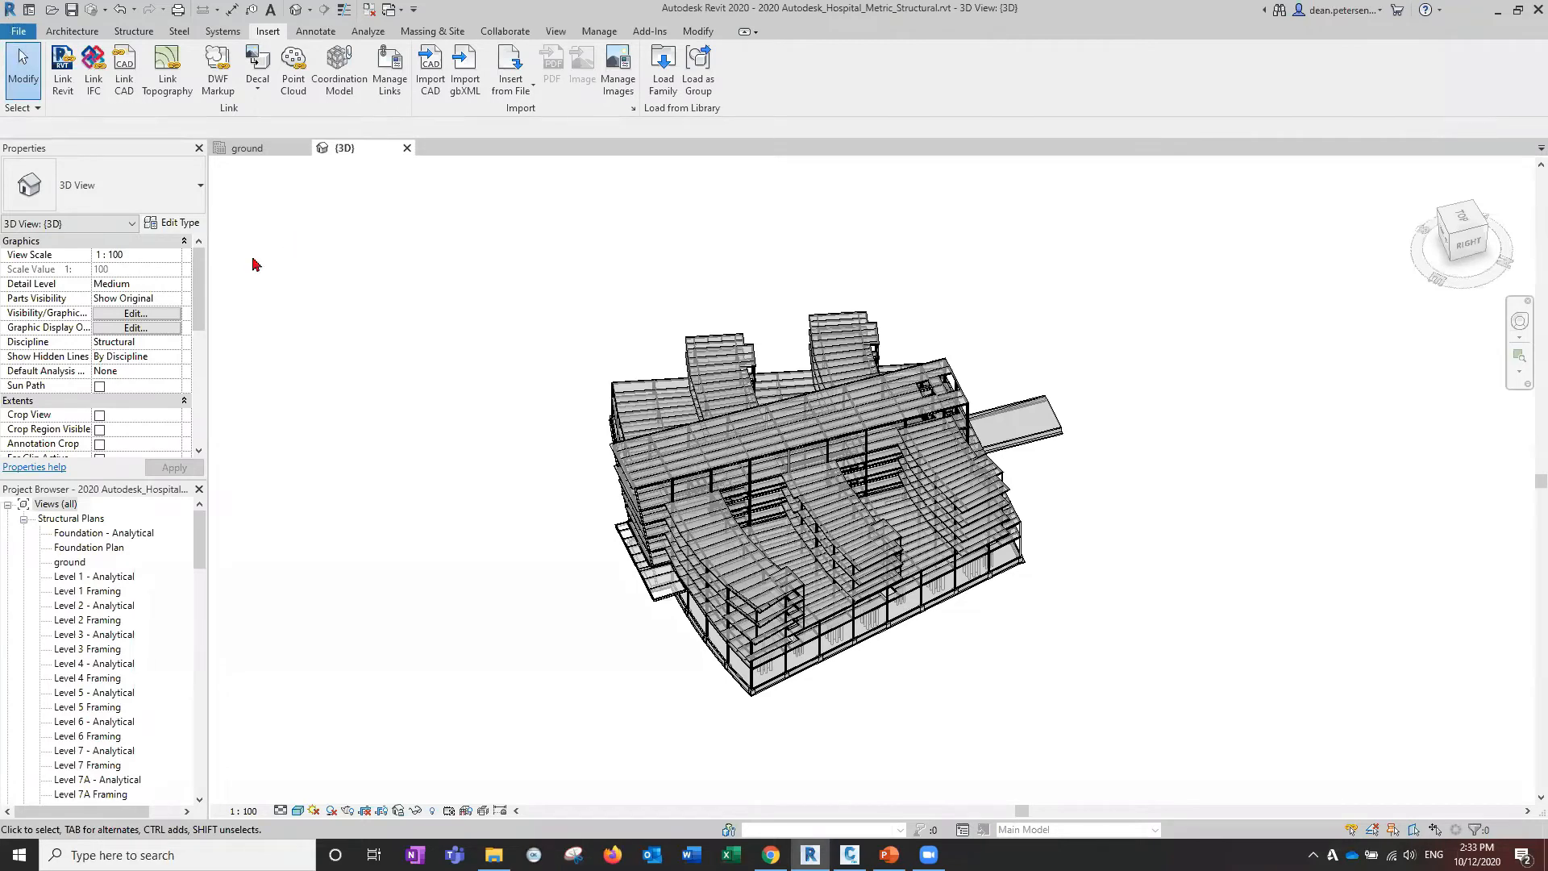
middle_drag(442, 442, 537, 436)
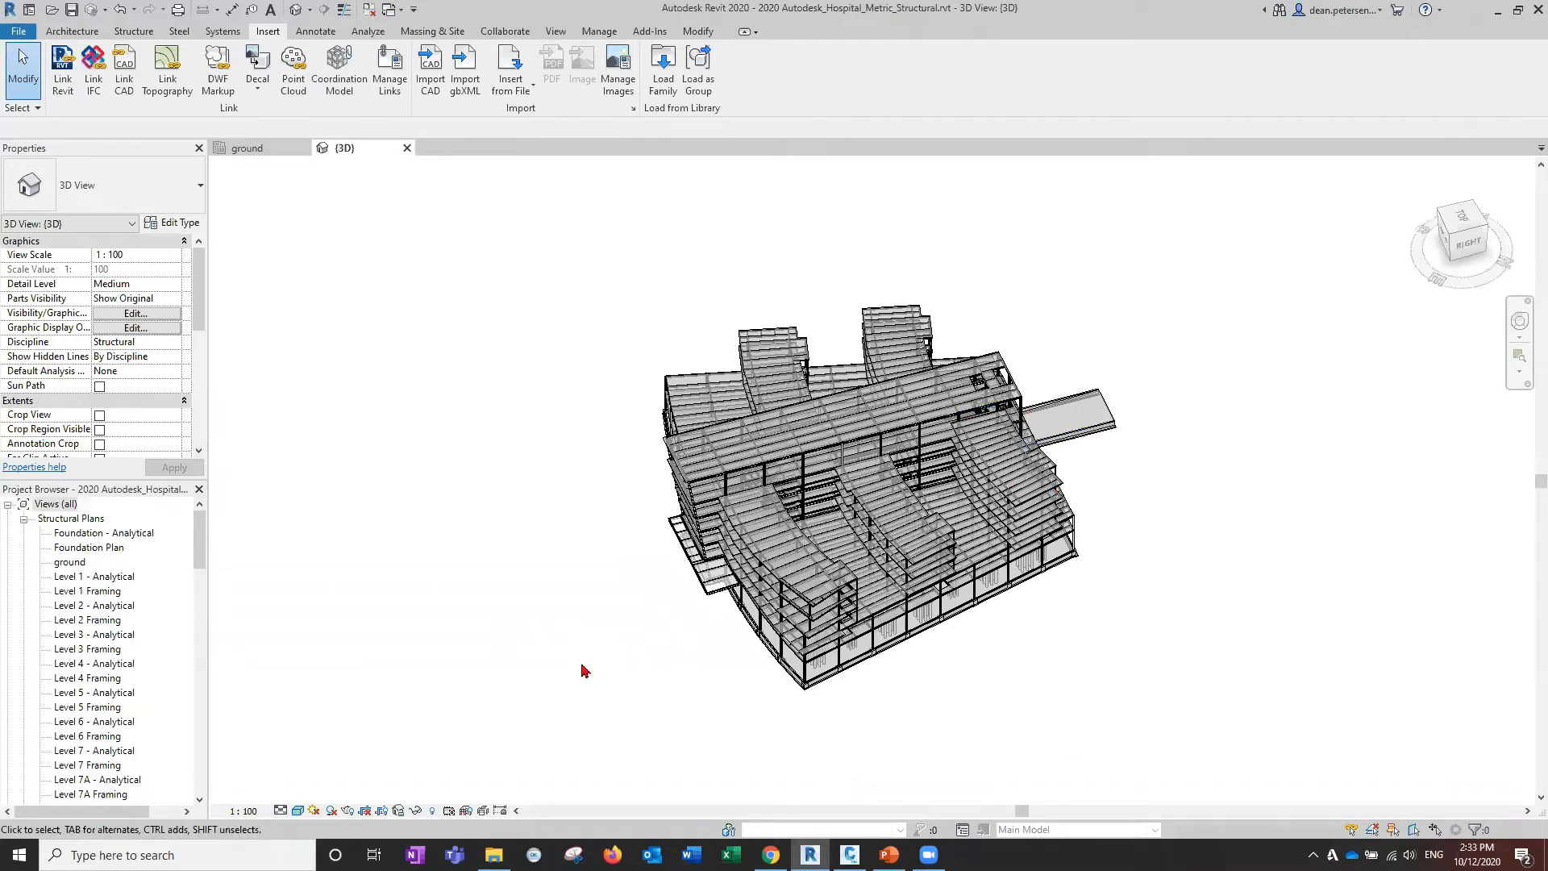
middle_drag(597, 642, 463, 640)
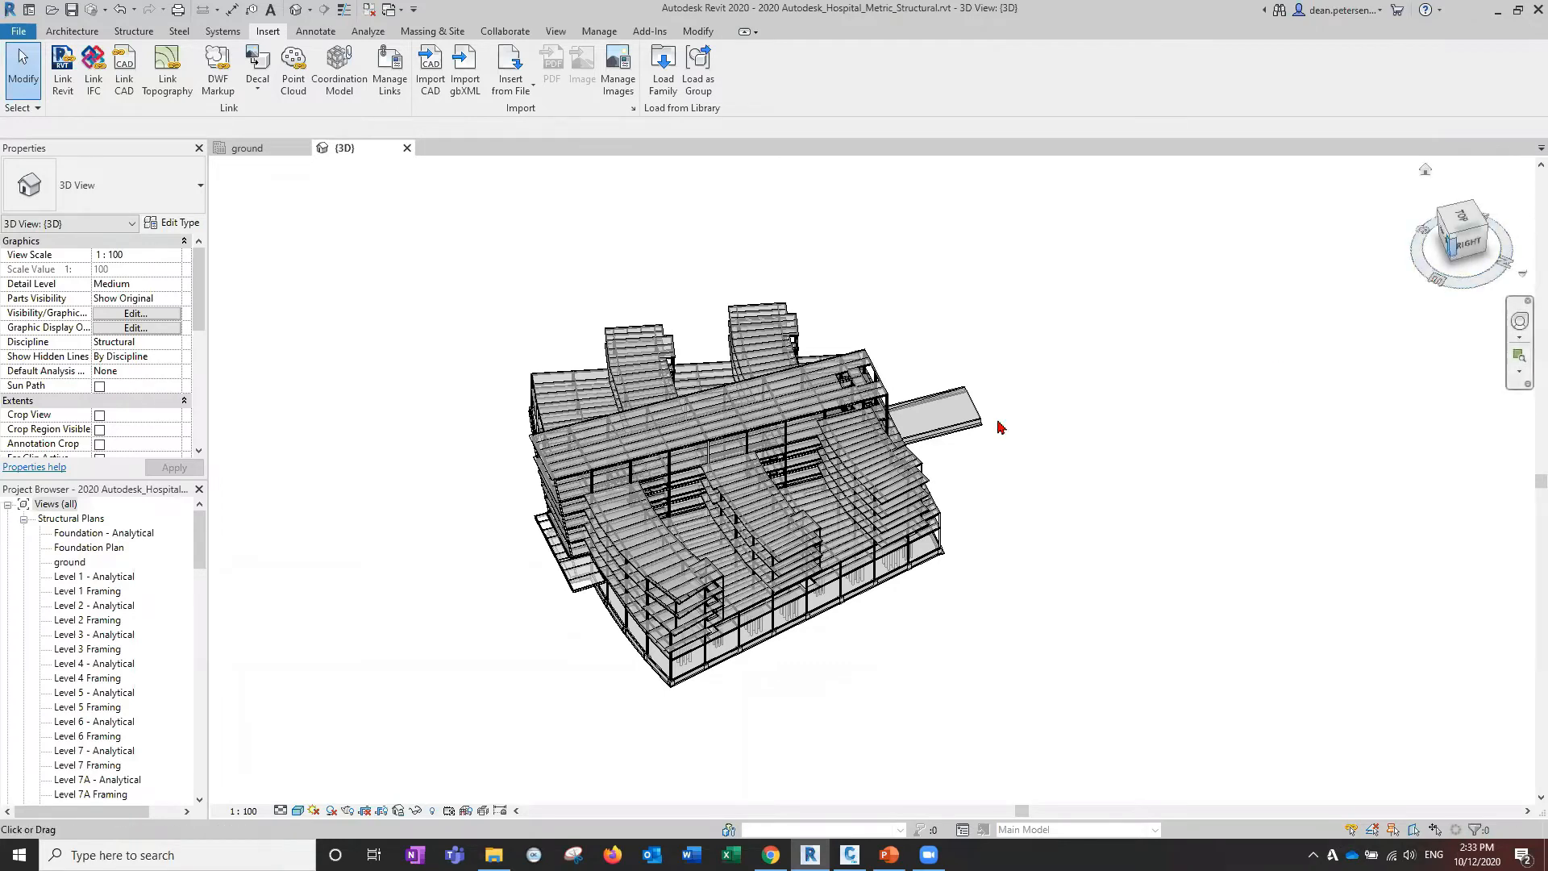
Start an NWC export of the 3D view and browse to the Desktop.
click(18, 34)
mouse_move(61, 278)
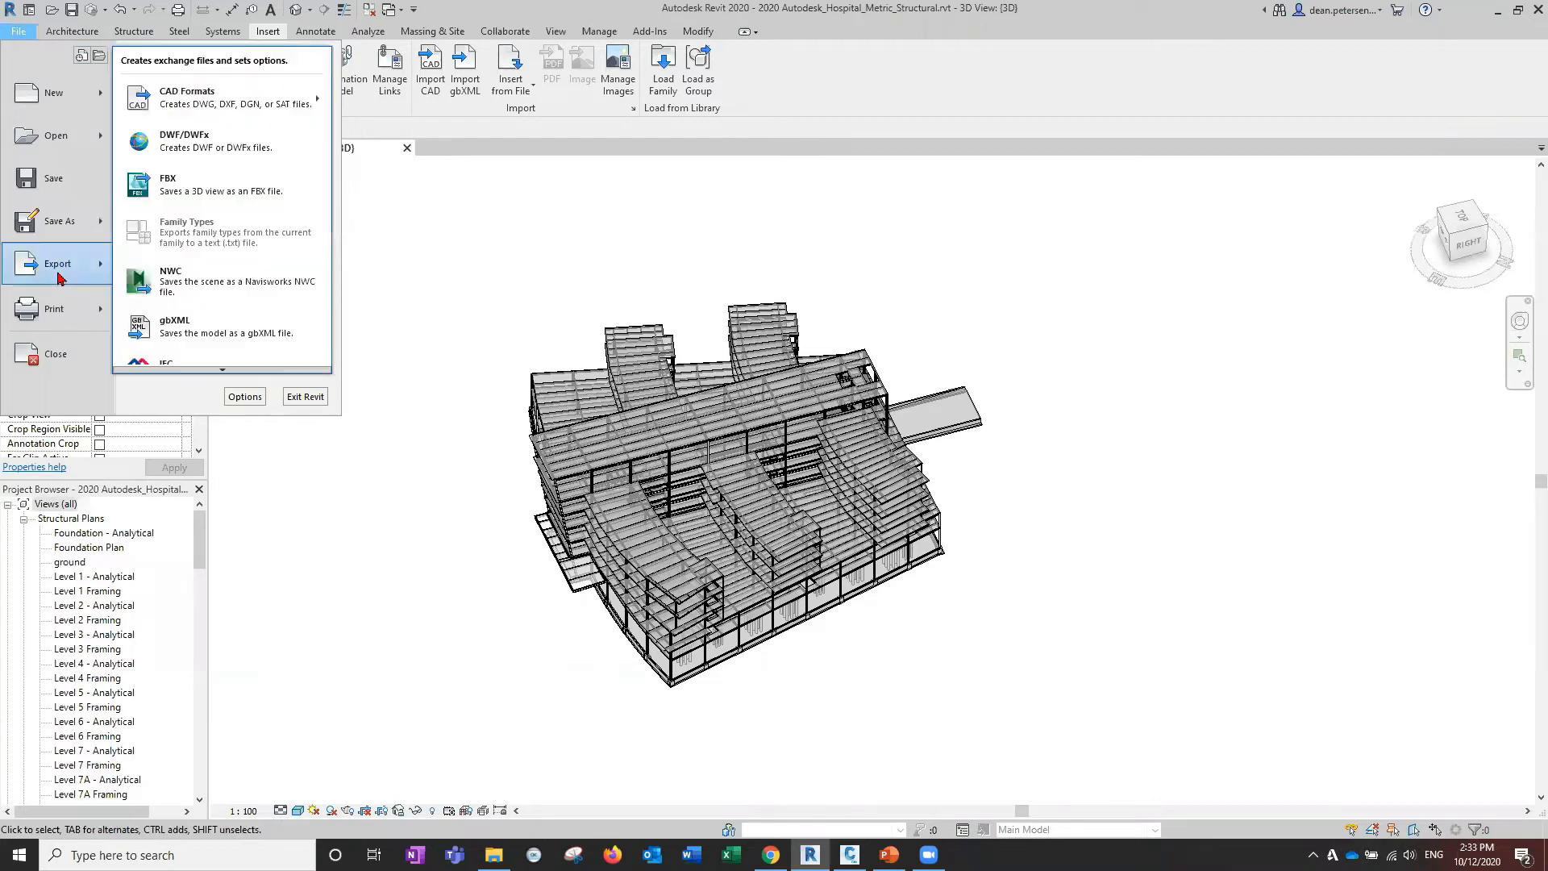
click(208, 283)
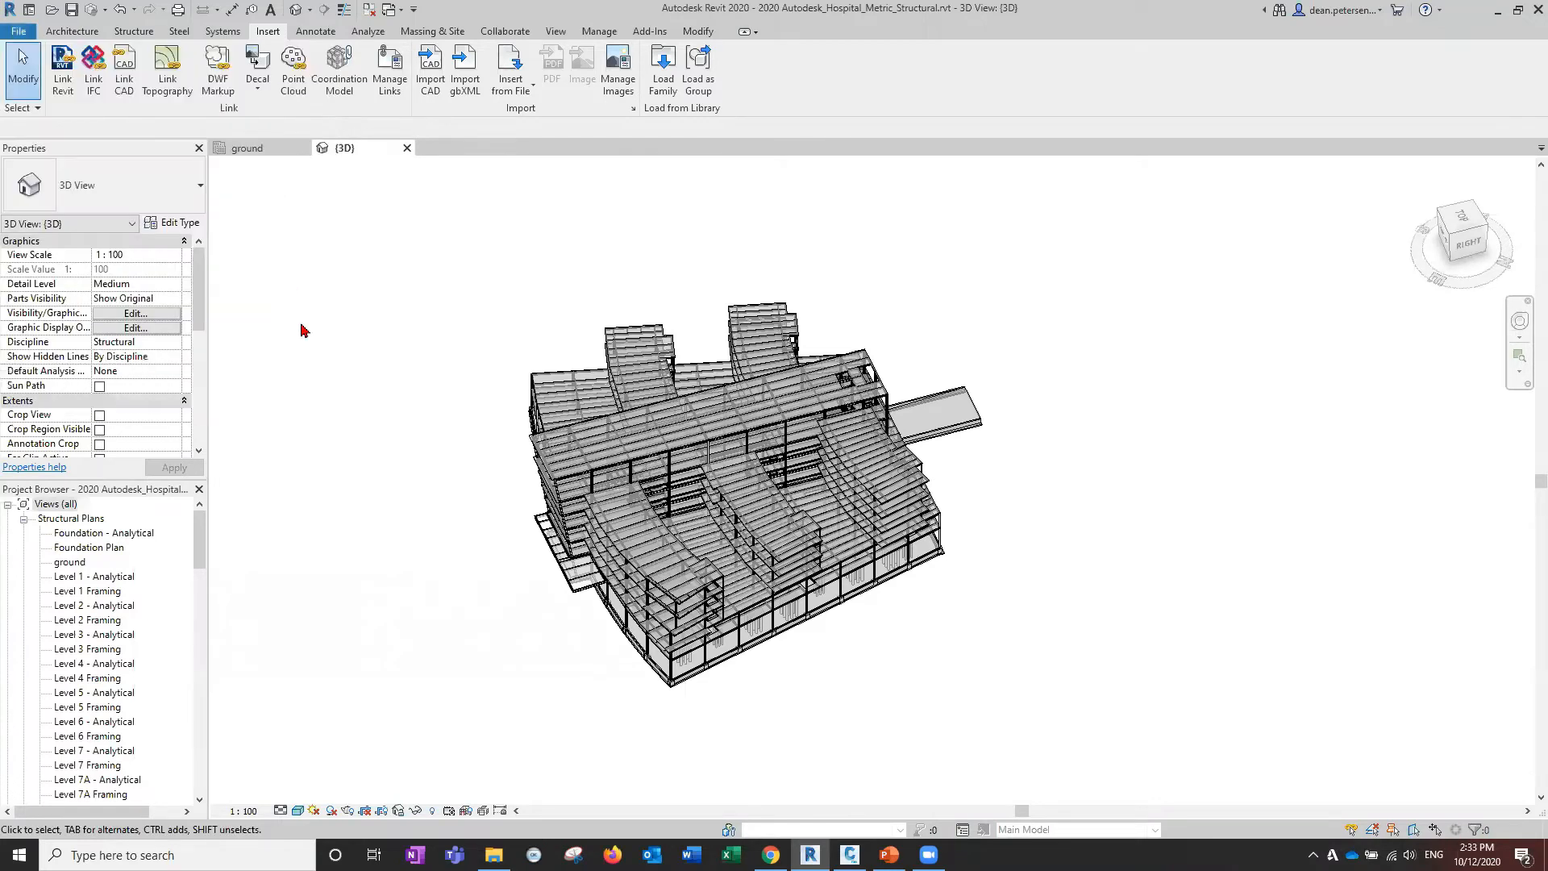
drag(730, 246, 572, 232)
click(768, 259)
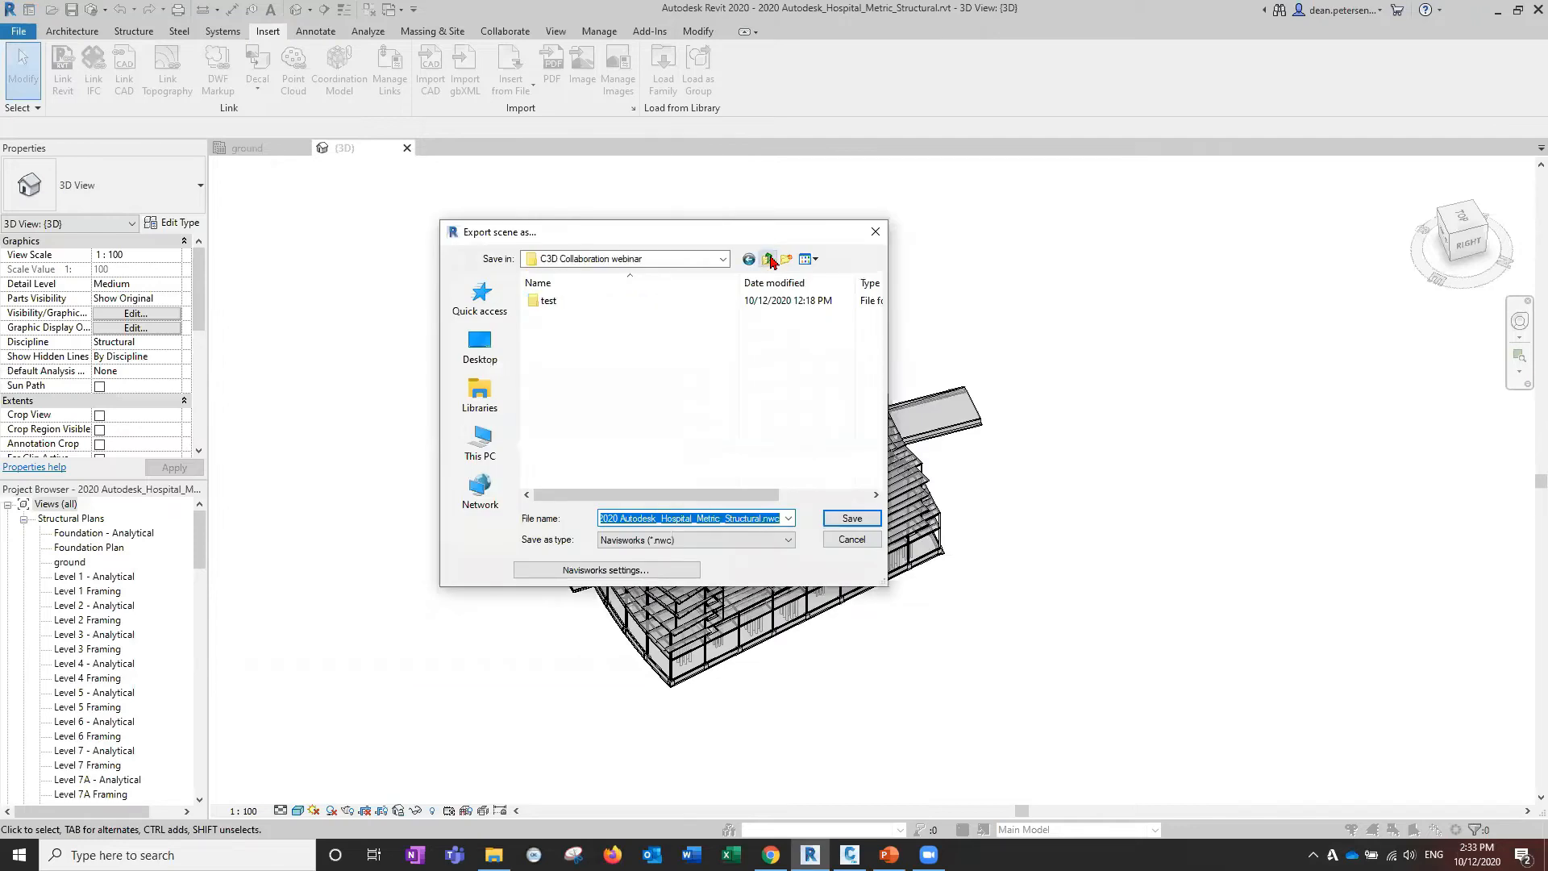
click(480, 345)
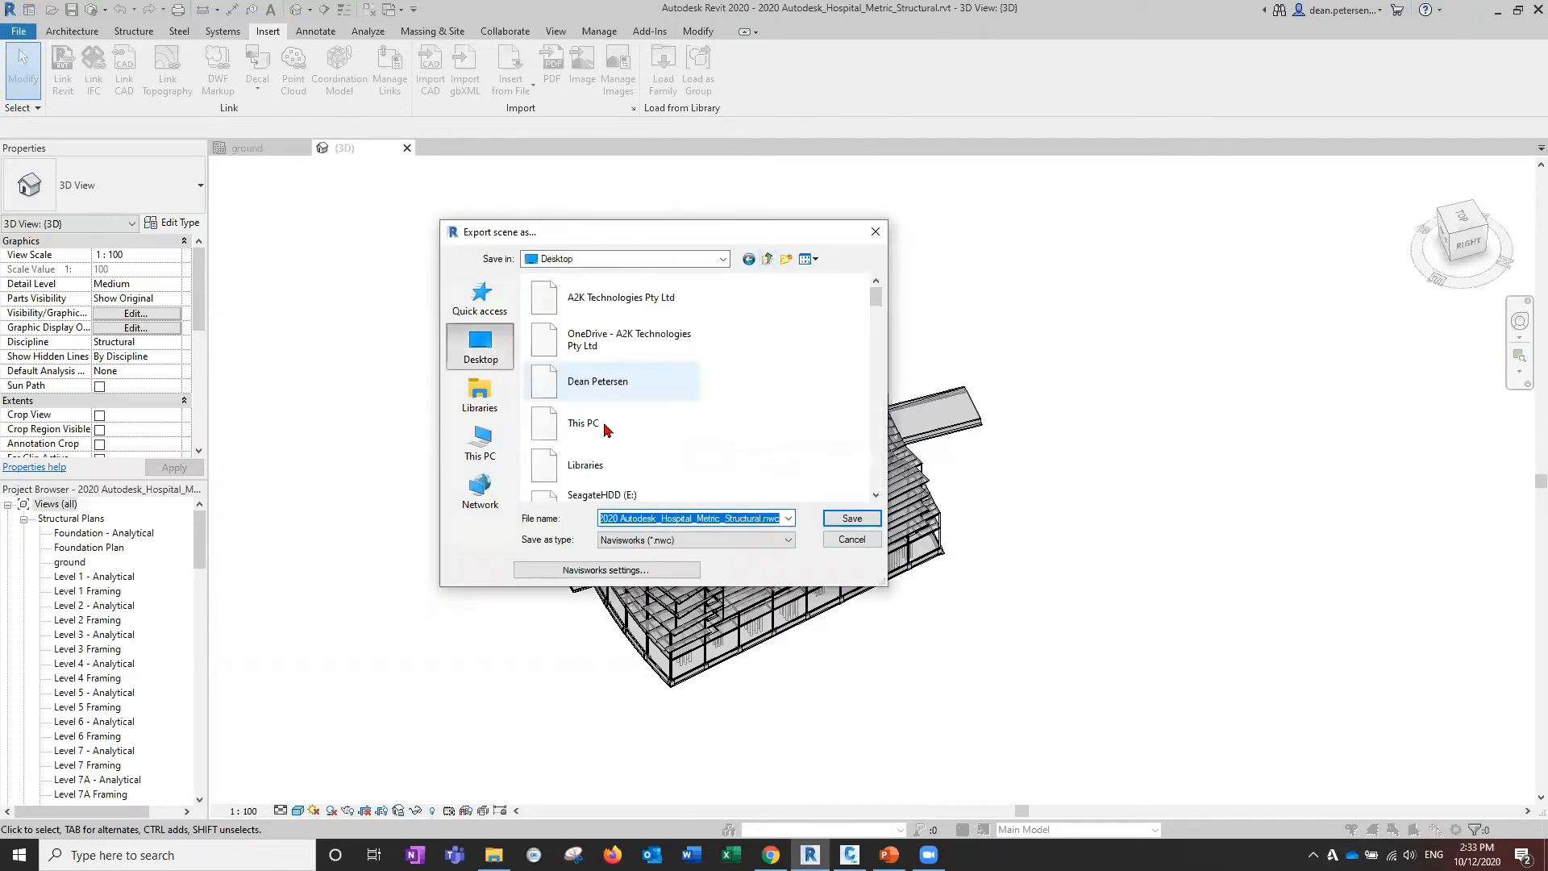
scroll(683, 372, down, 3)
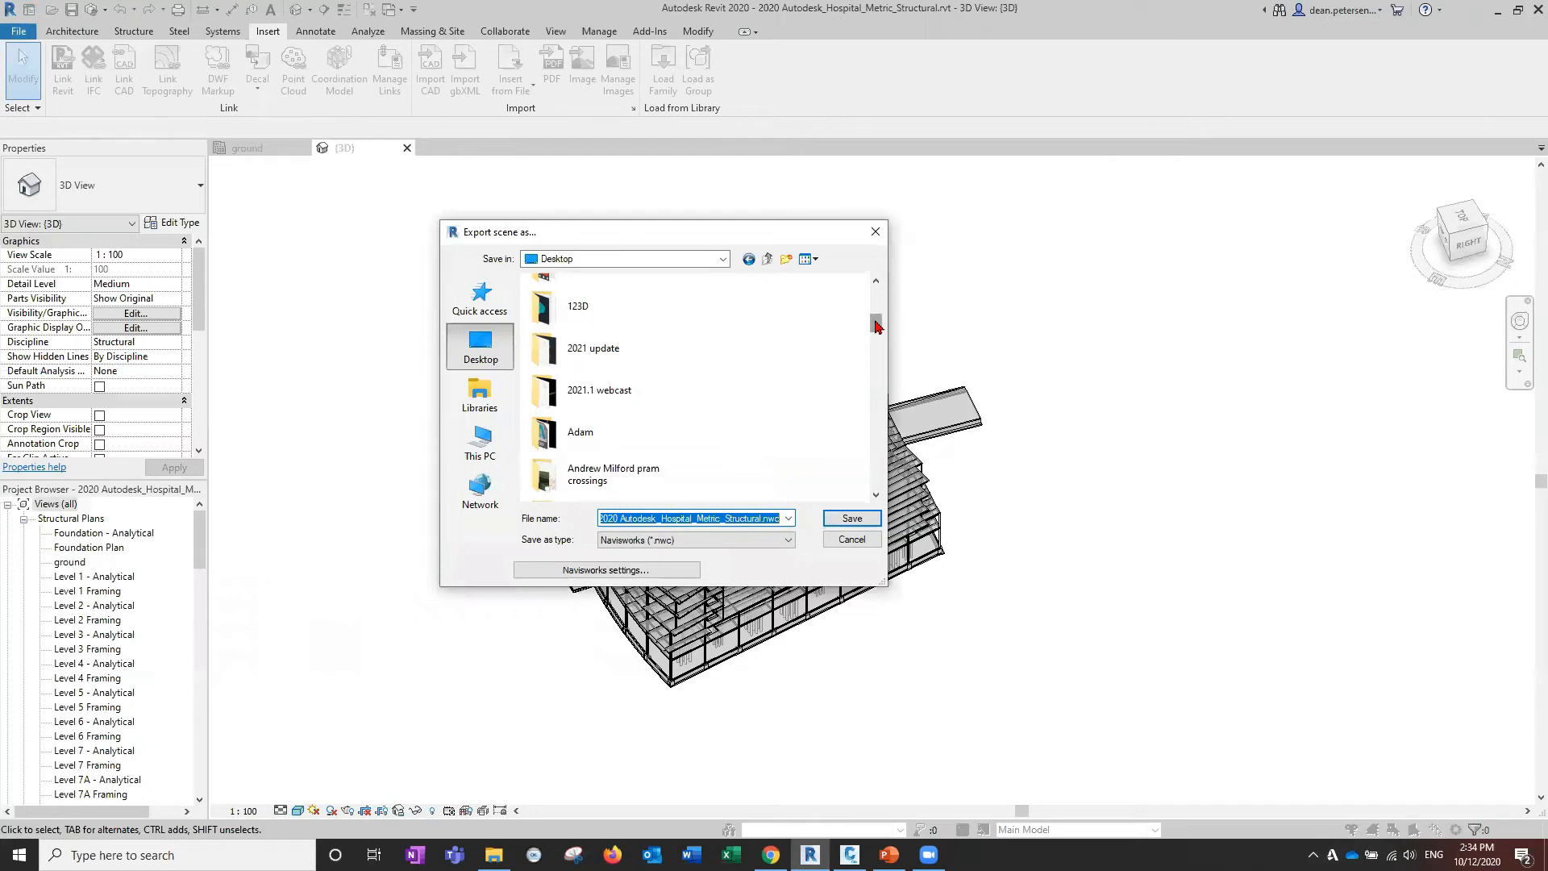
Save the NWC with its default name in C3D Collaboration webinar, then return to Civil 3D.
drag(876, 326, 876, 327)
drag(878, 331, 877, 371)
click(637, 354)
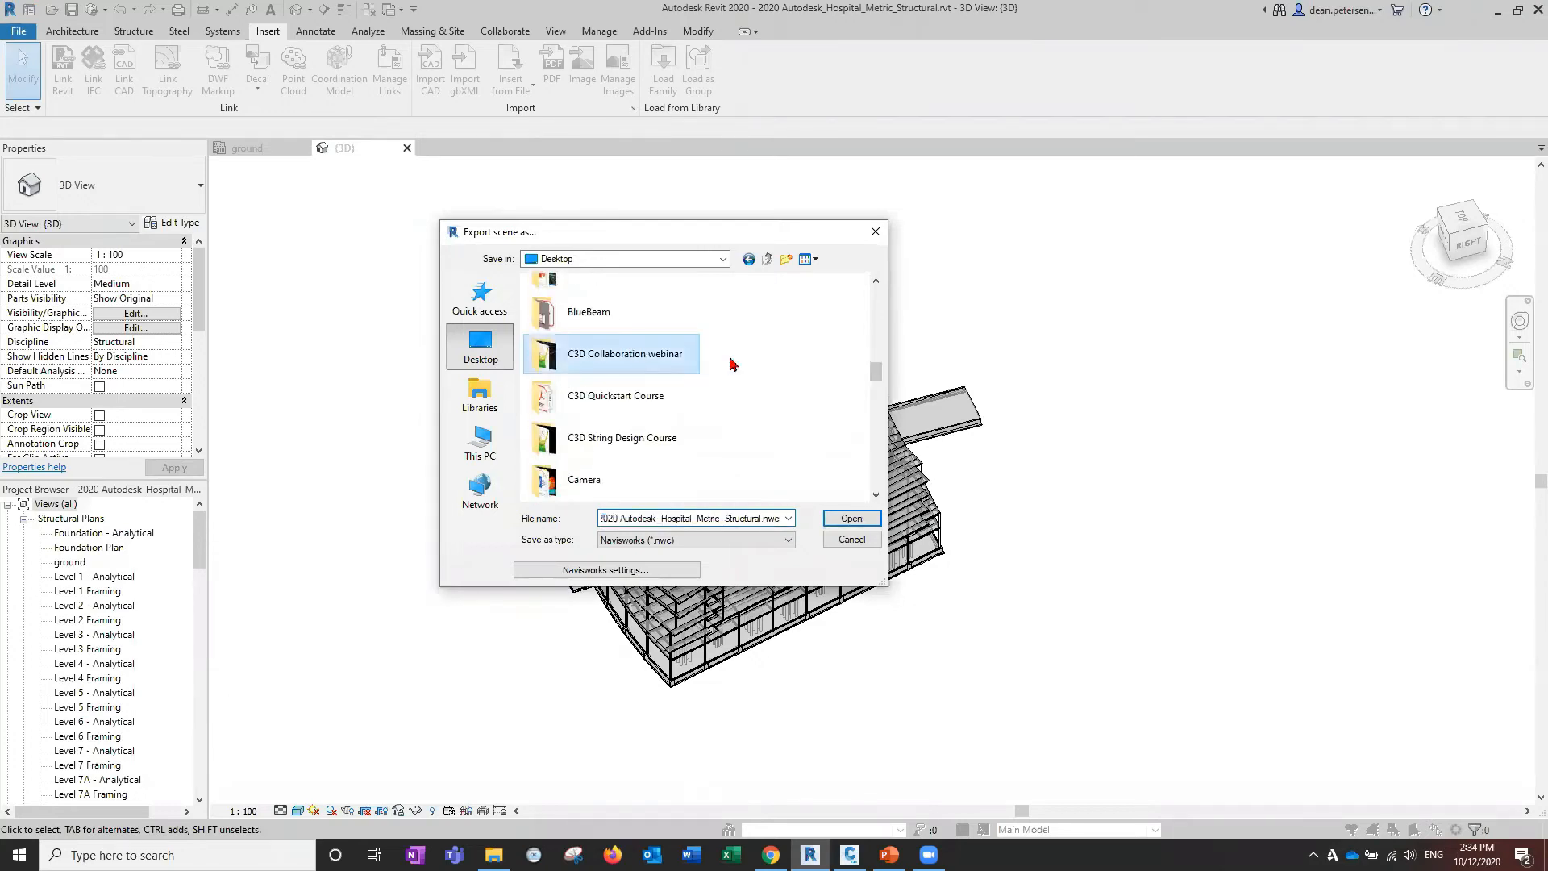
key(Return)
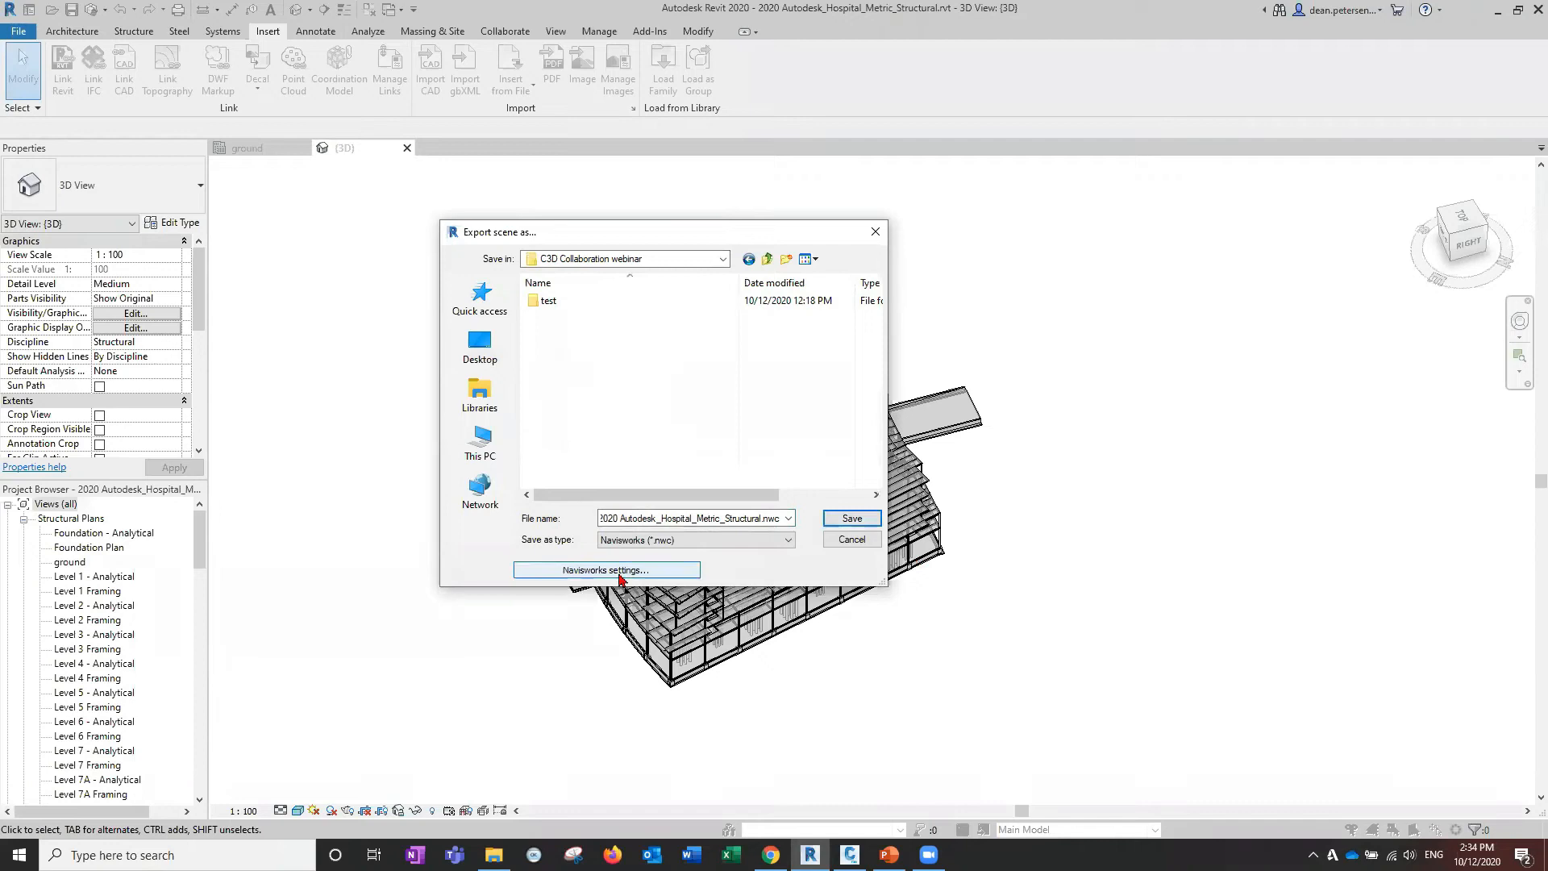
click(846, 522)
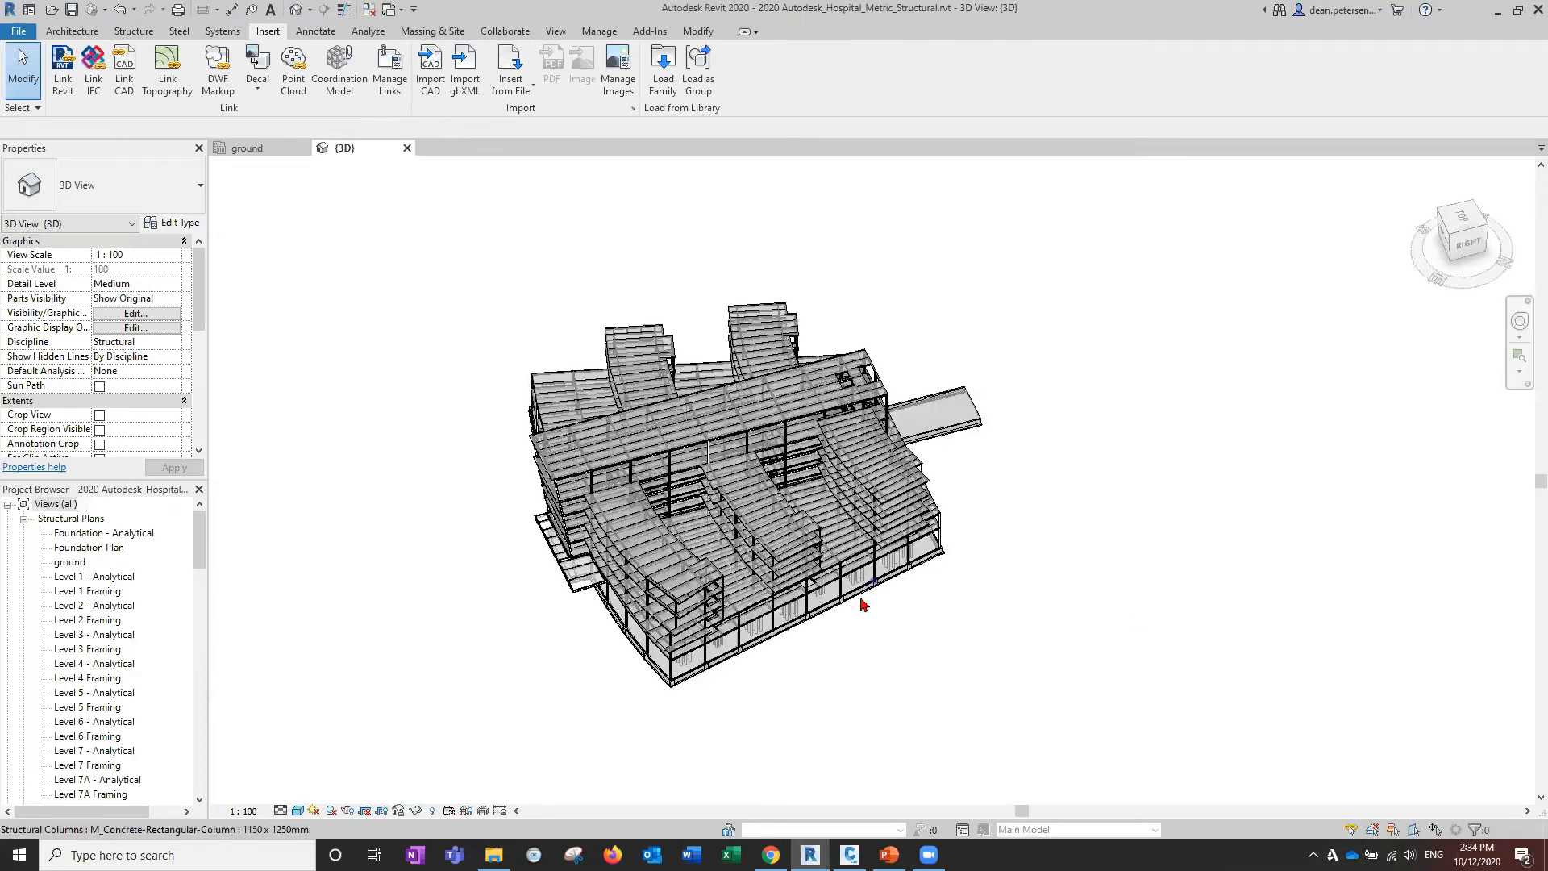
click(1499, 10)
Run XREF and choose Attach Coordination Model.
scroll(790, 504, down, 2)
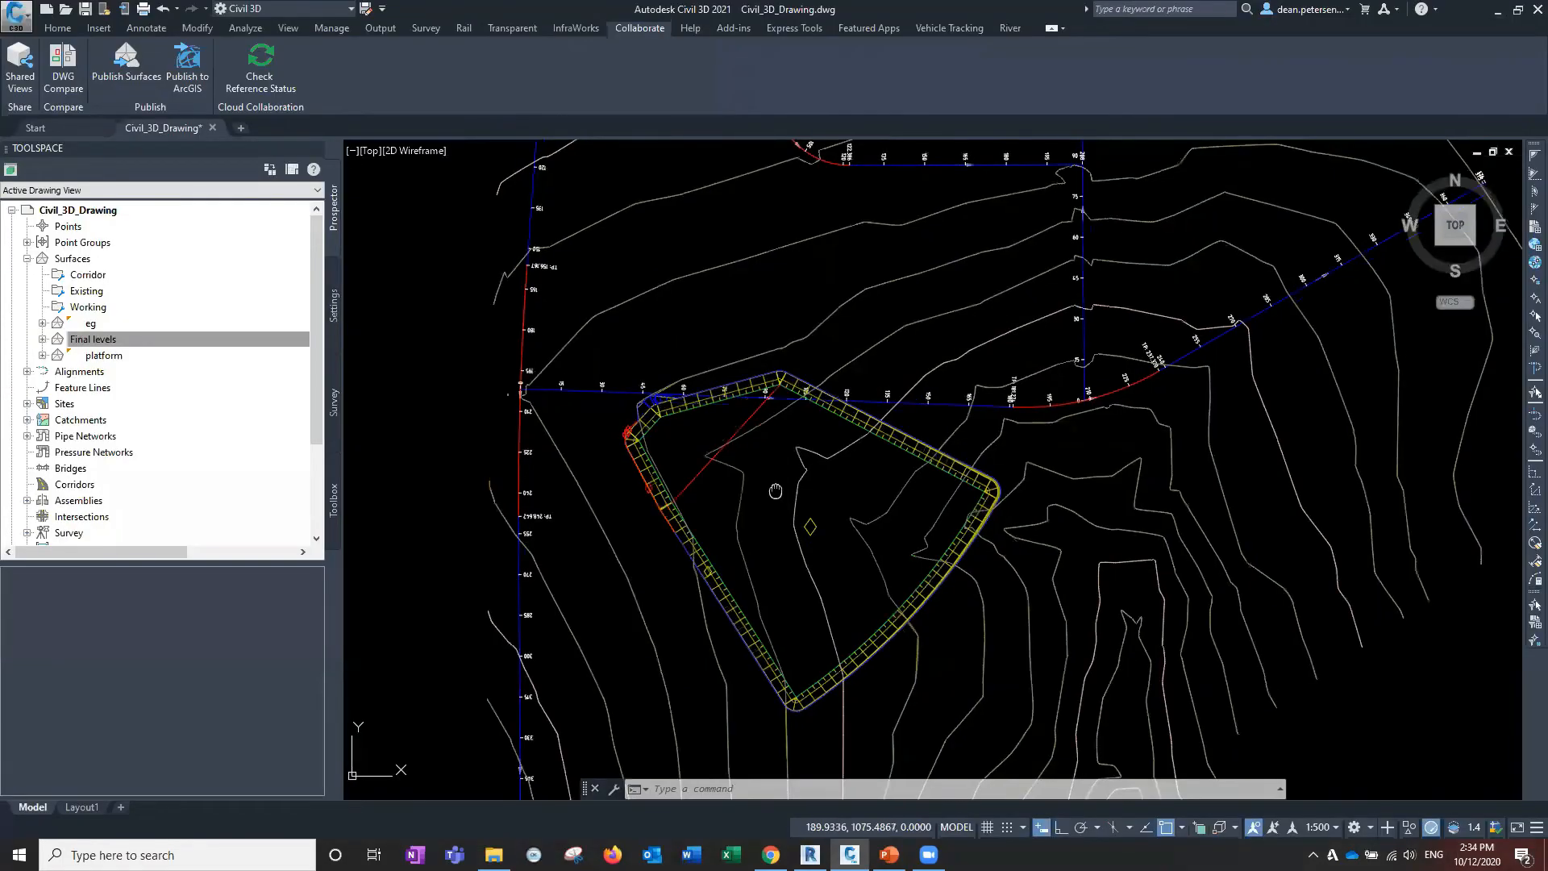
middle_drag(670, 479, 778, 544)
text(xref)
key(Return)
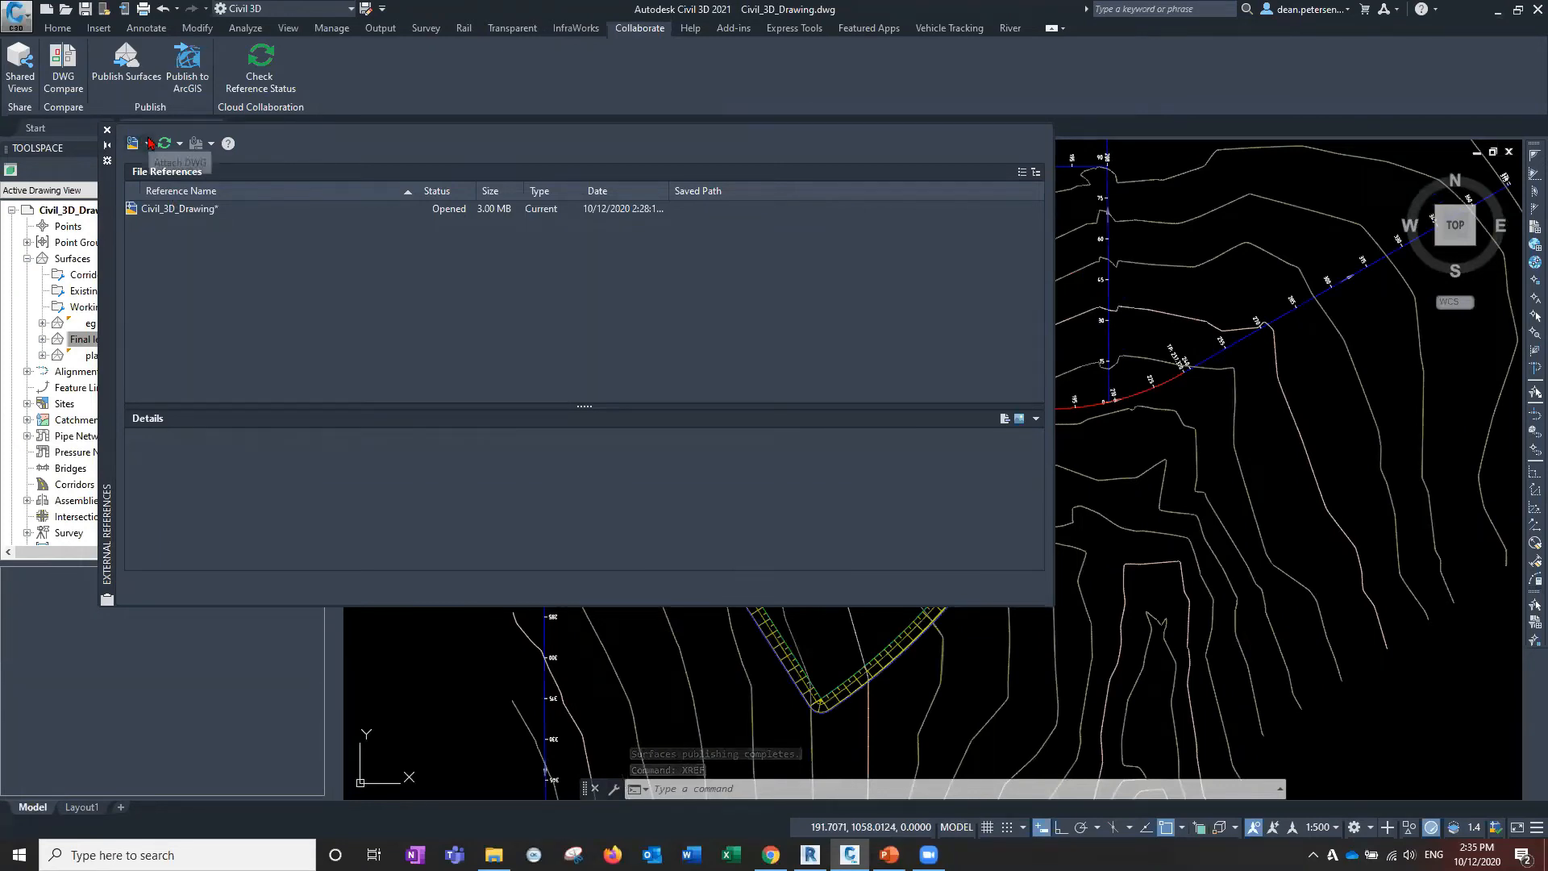
click(149, 143)
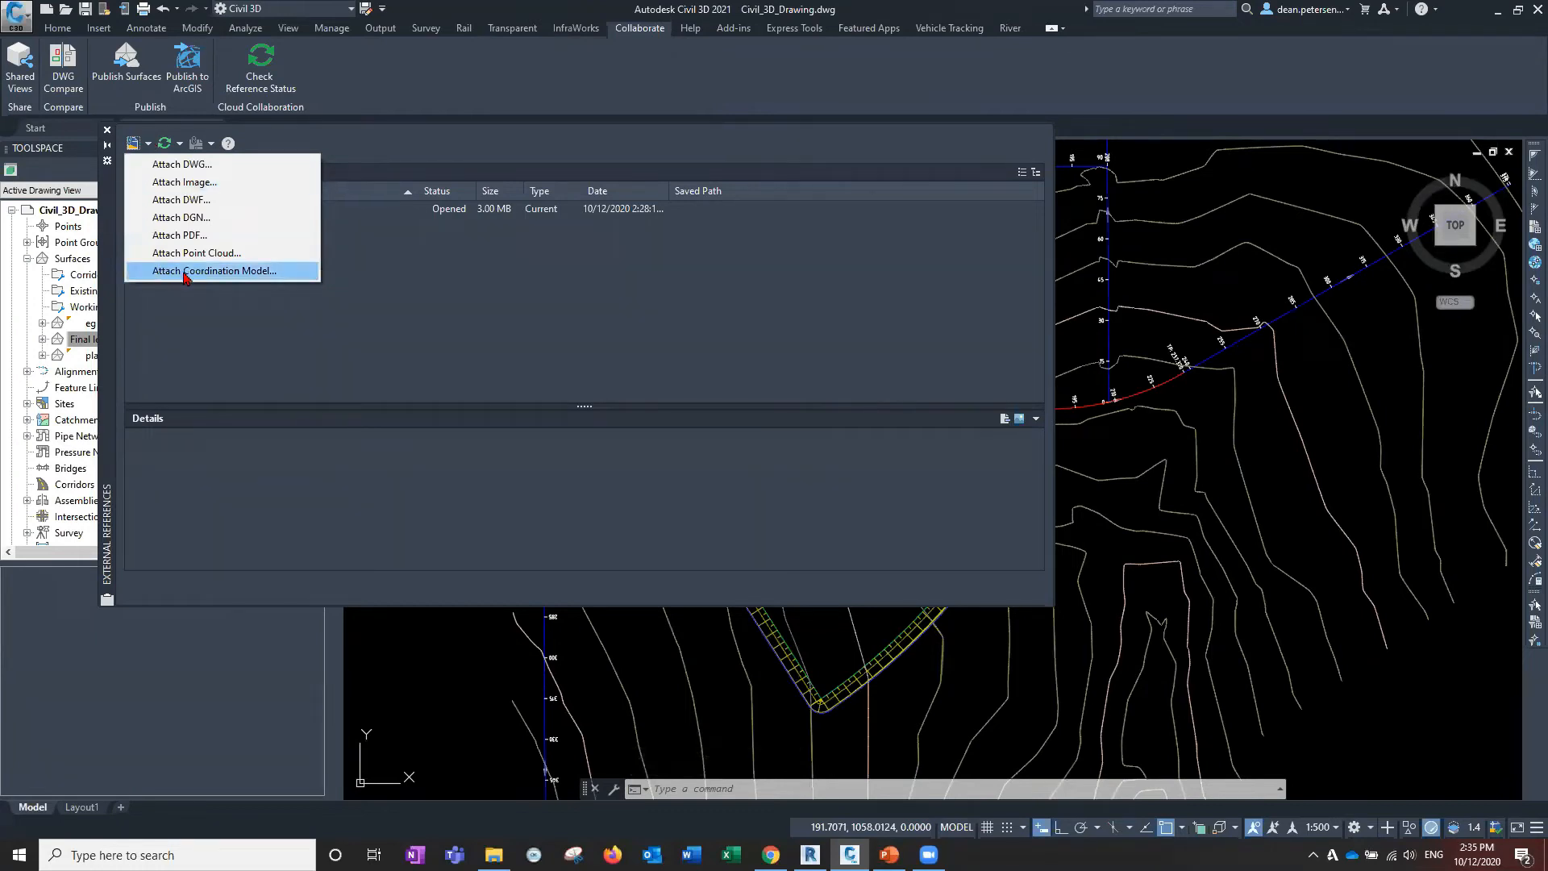
click(231, 272)
Attach the hospital NWC file from the C3D Collaboration webinar folder.
click(847, 601)
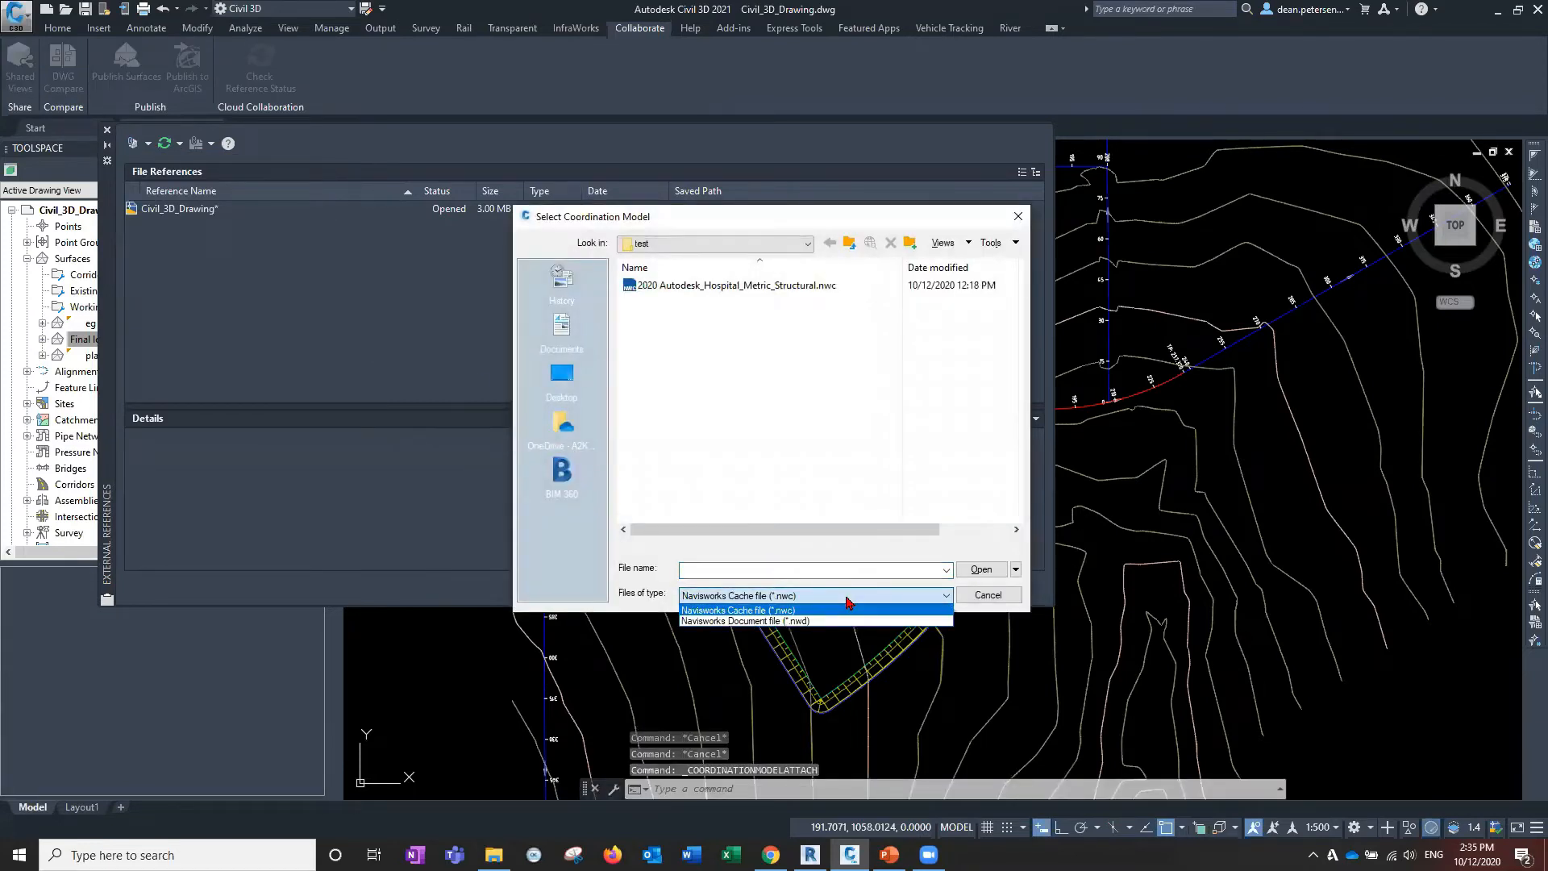
click(848, 600)
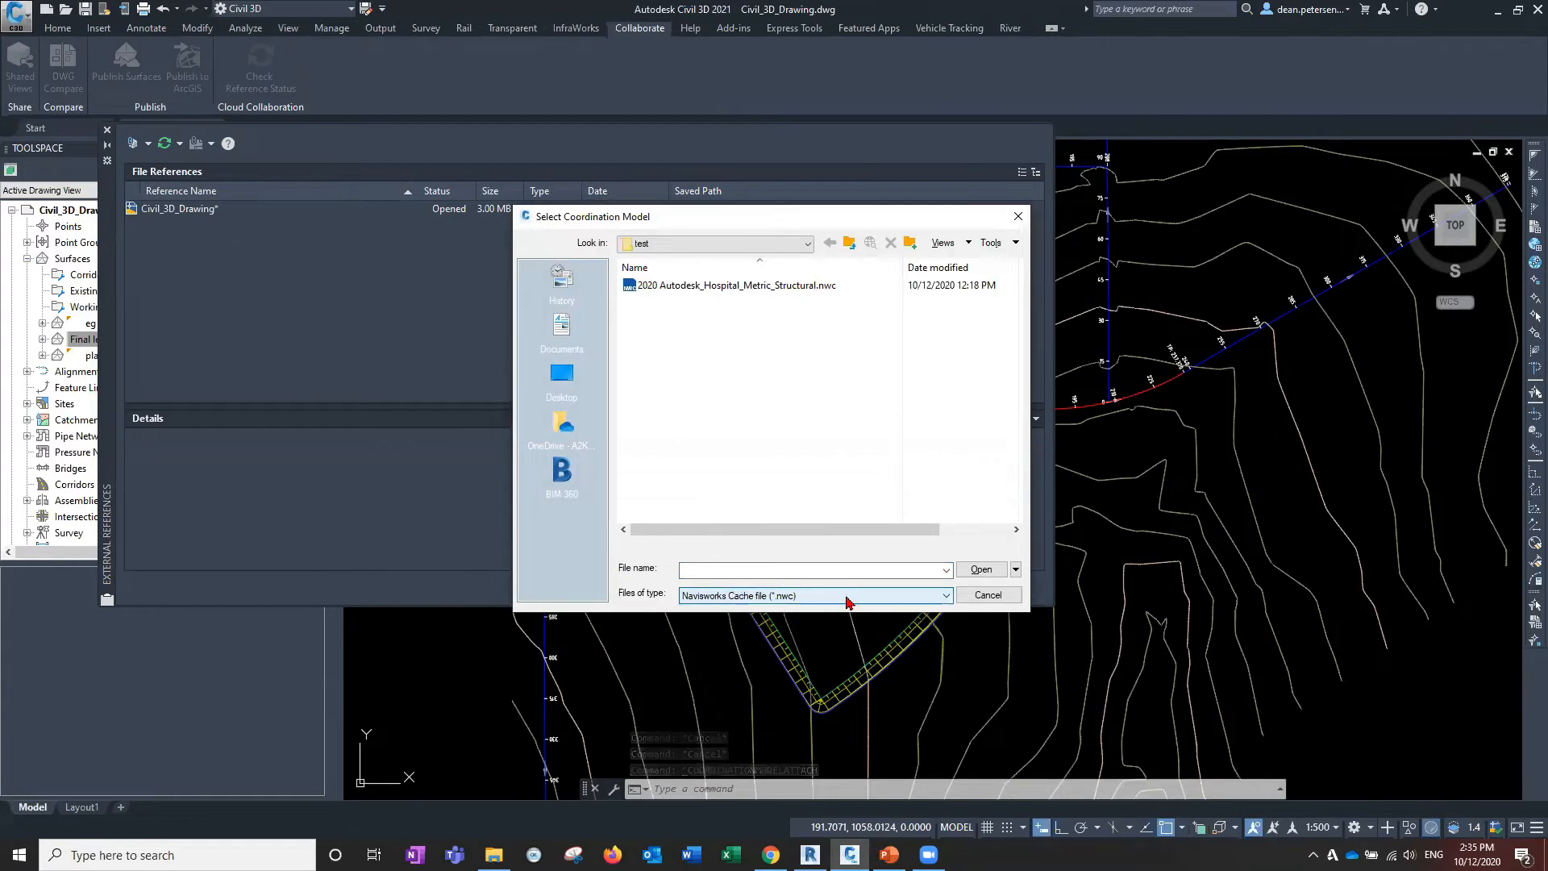
click(847, 244)
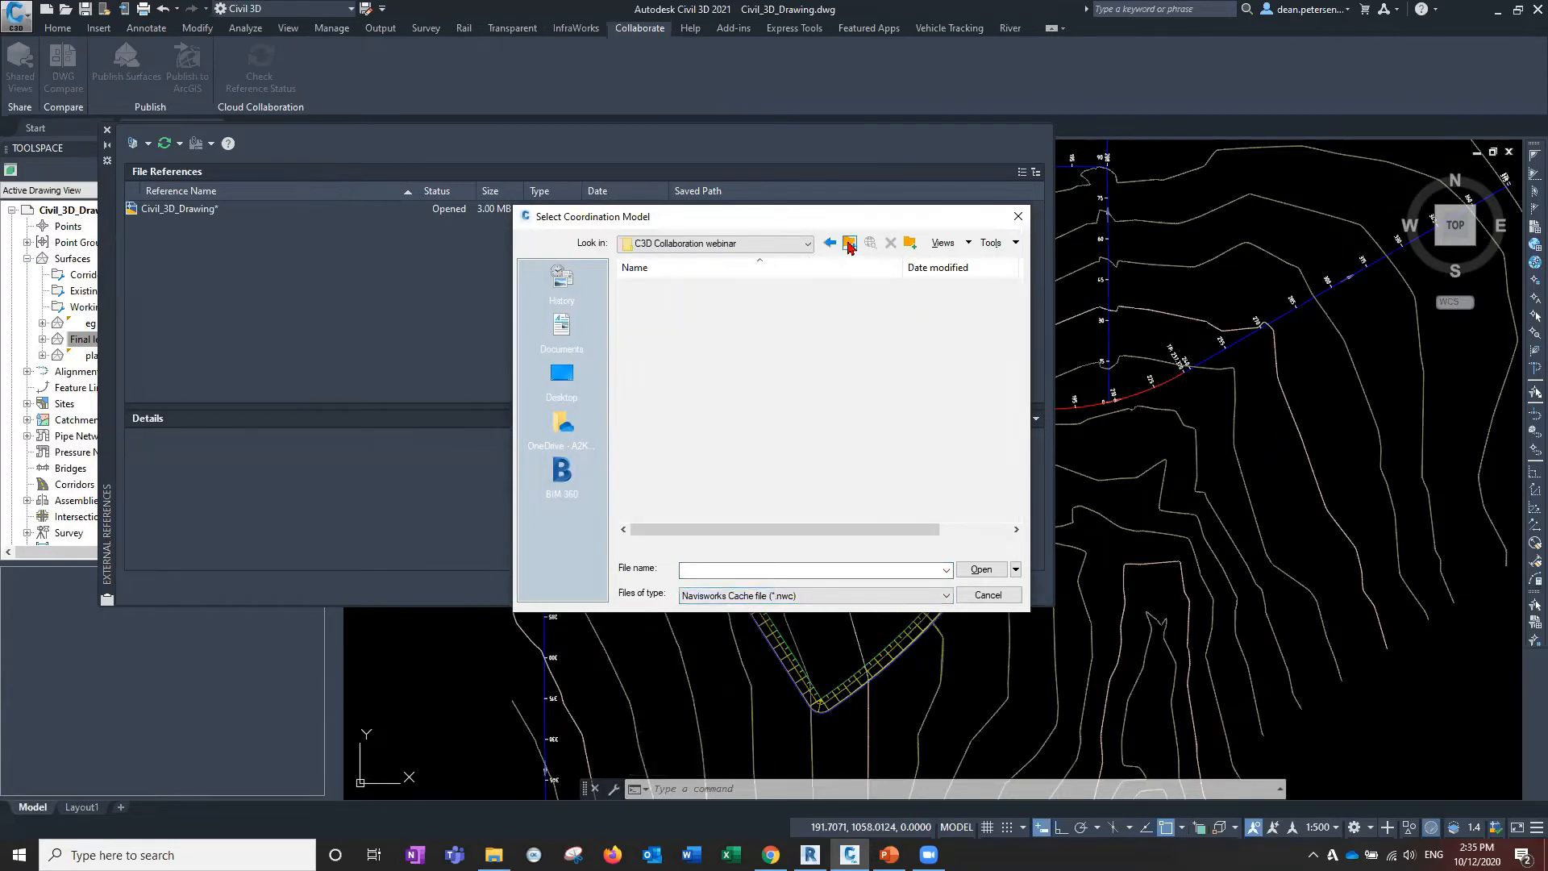
click(847, 244)
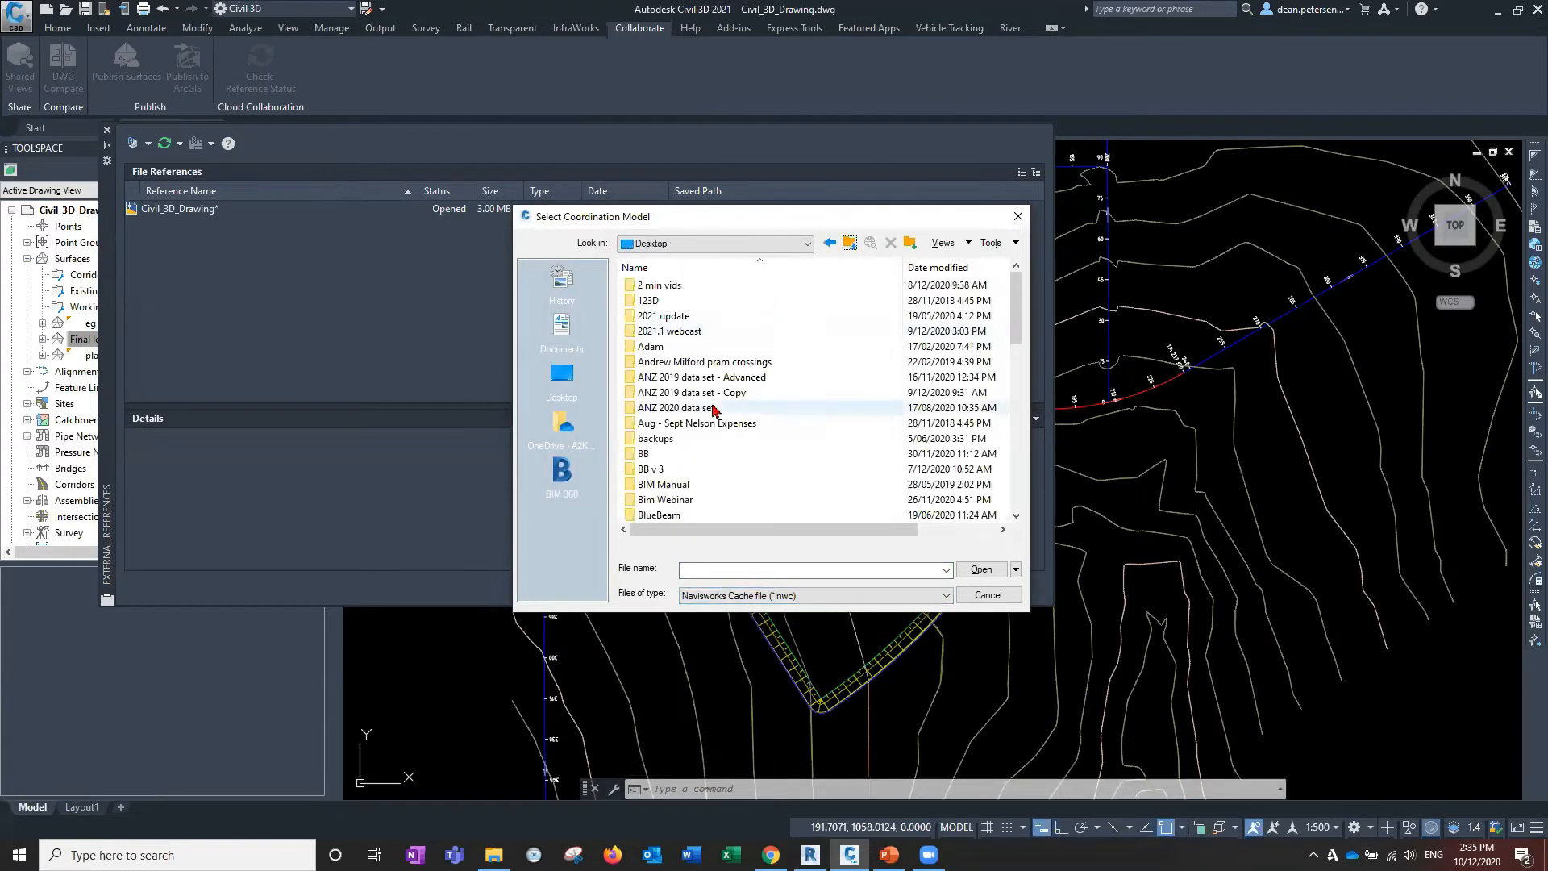
scroll(716, 408, down, 3)
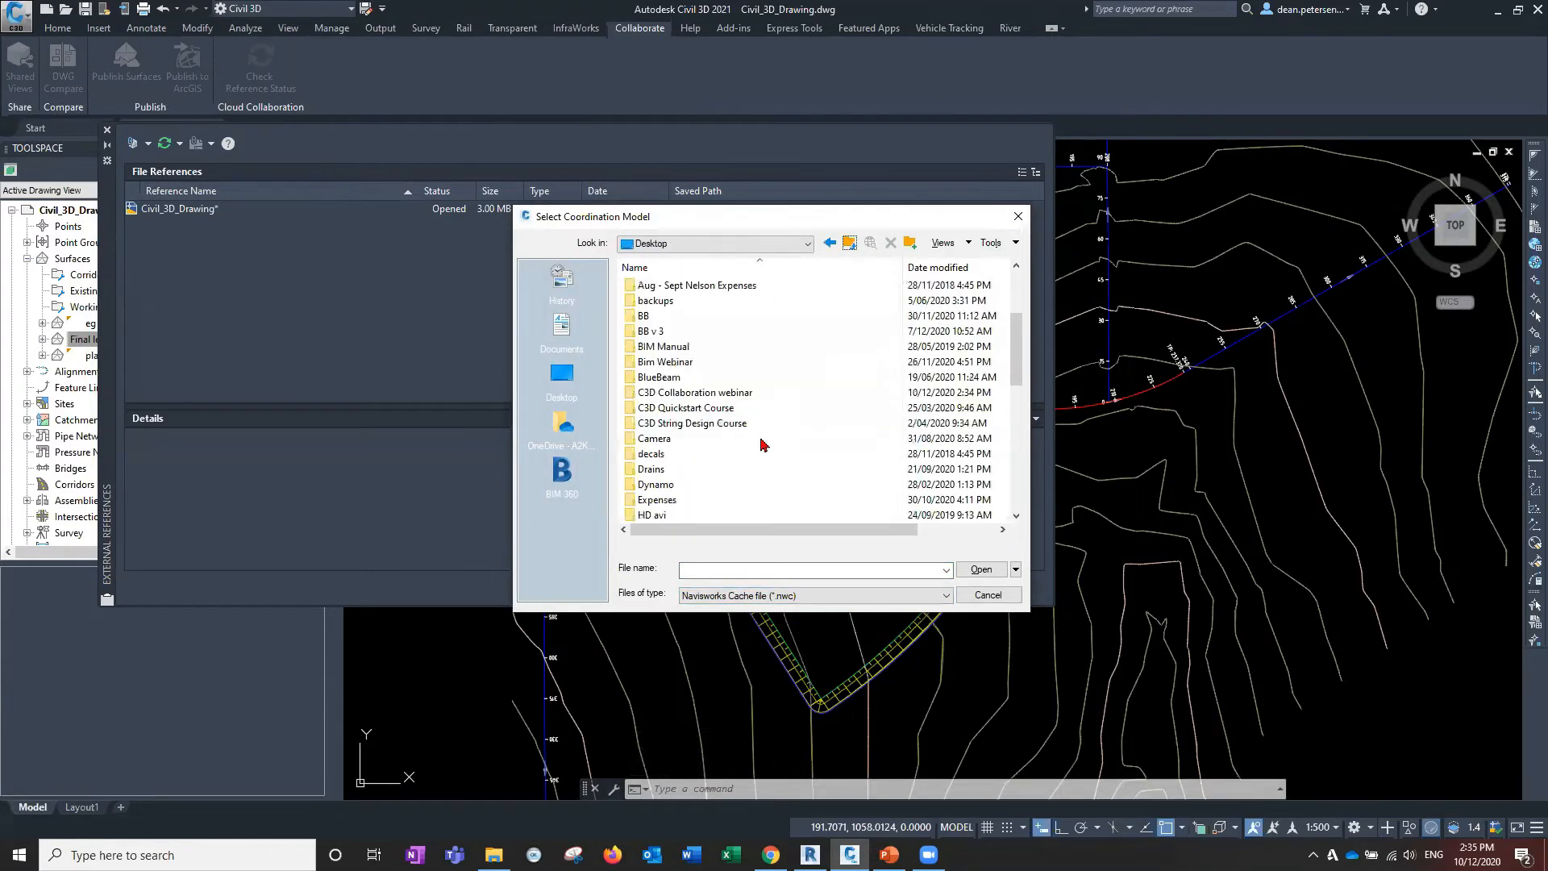
click(722, 395)
double_click(734, 395)
click(696, 302)
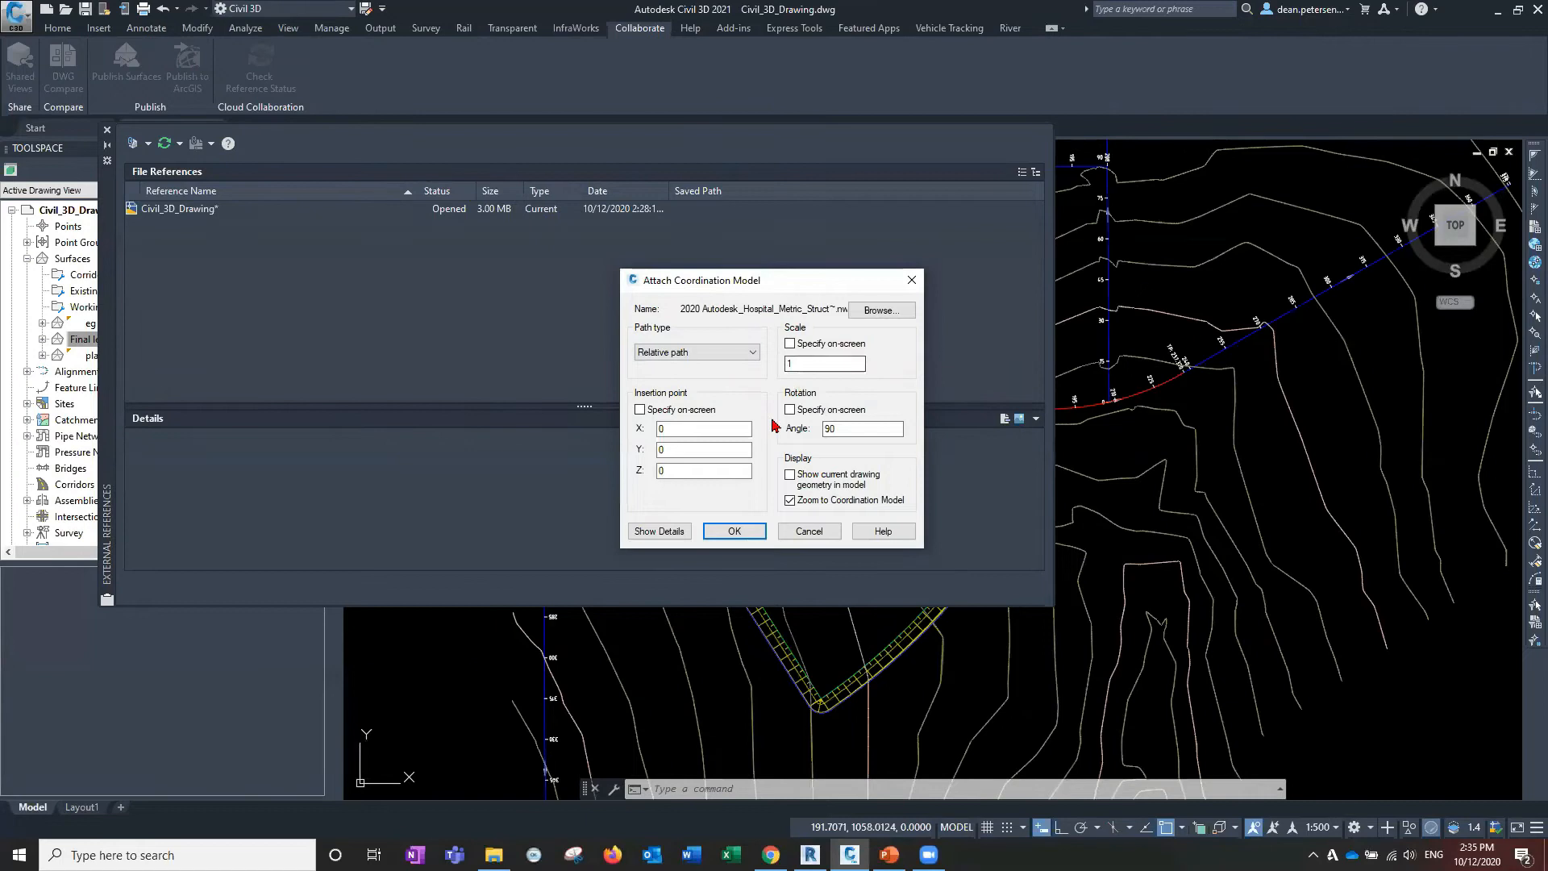
click(735, 531)
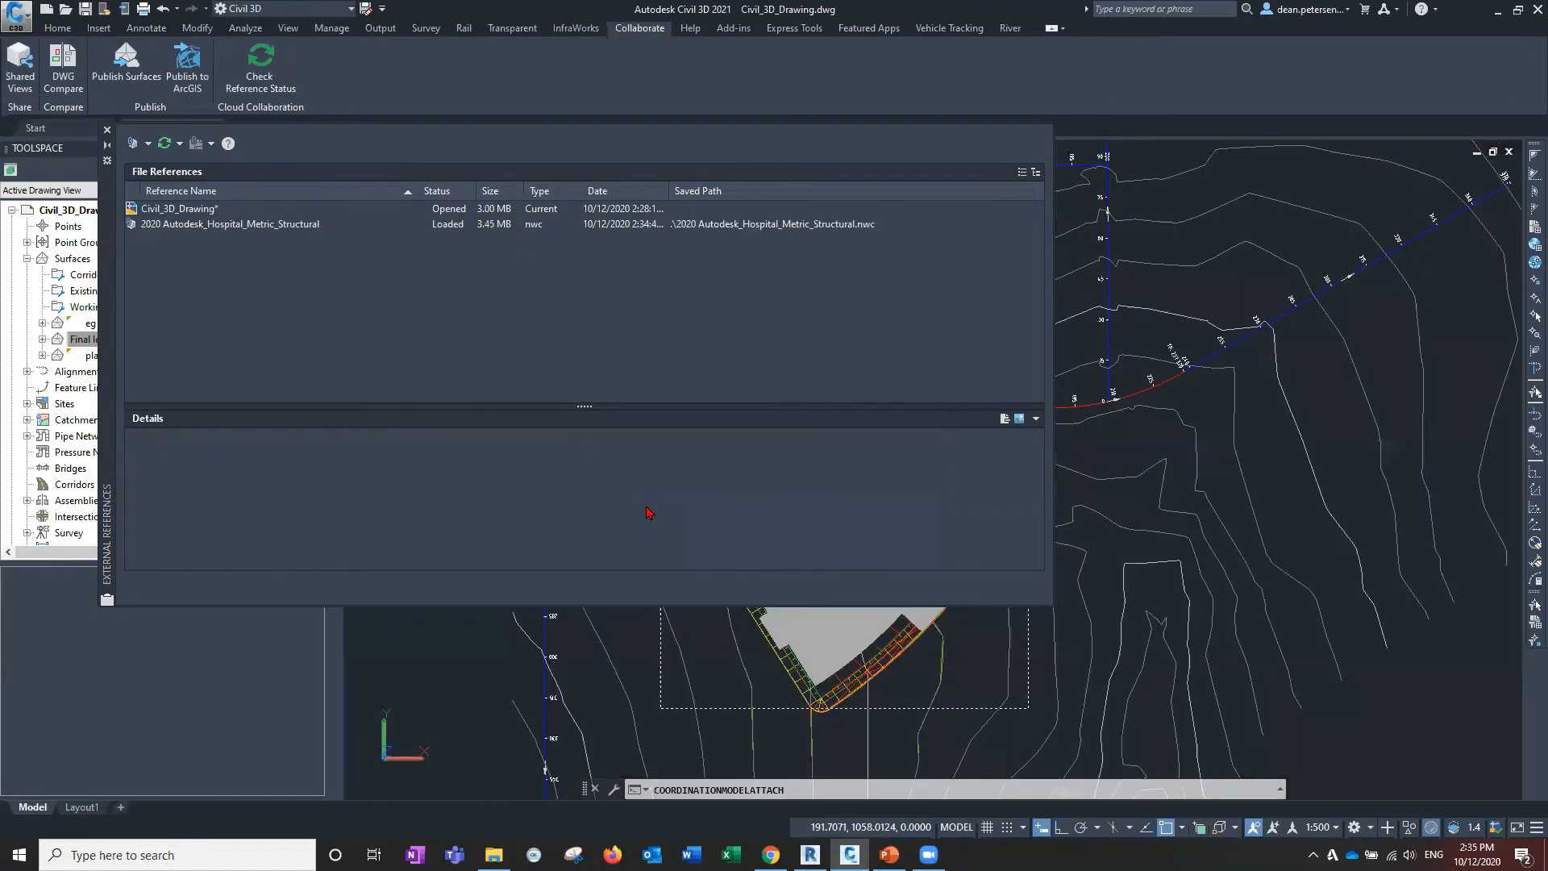
click(106, 129)
scroll(539, 459, down, 5)
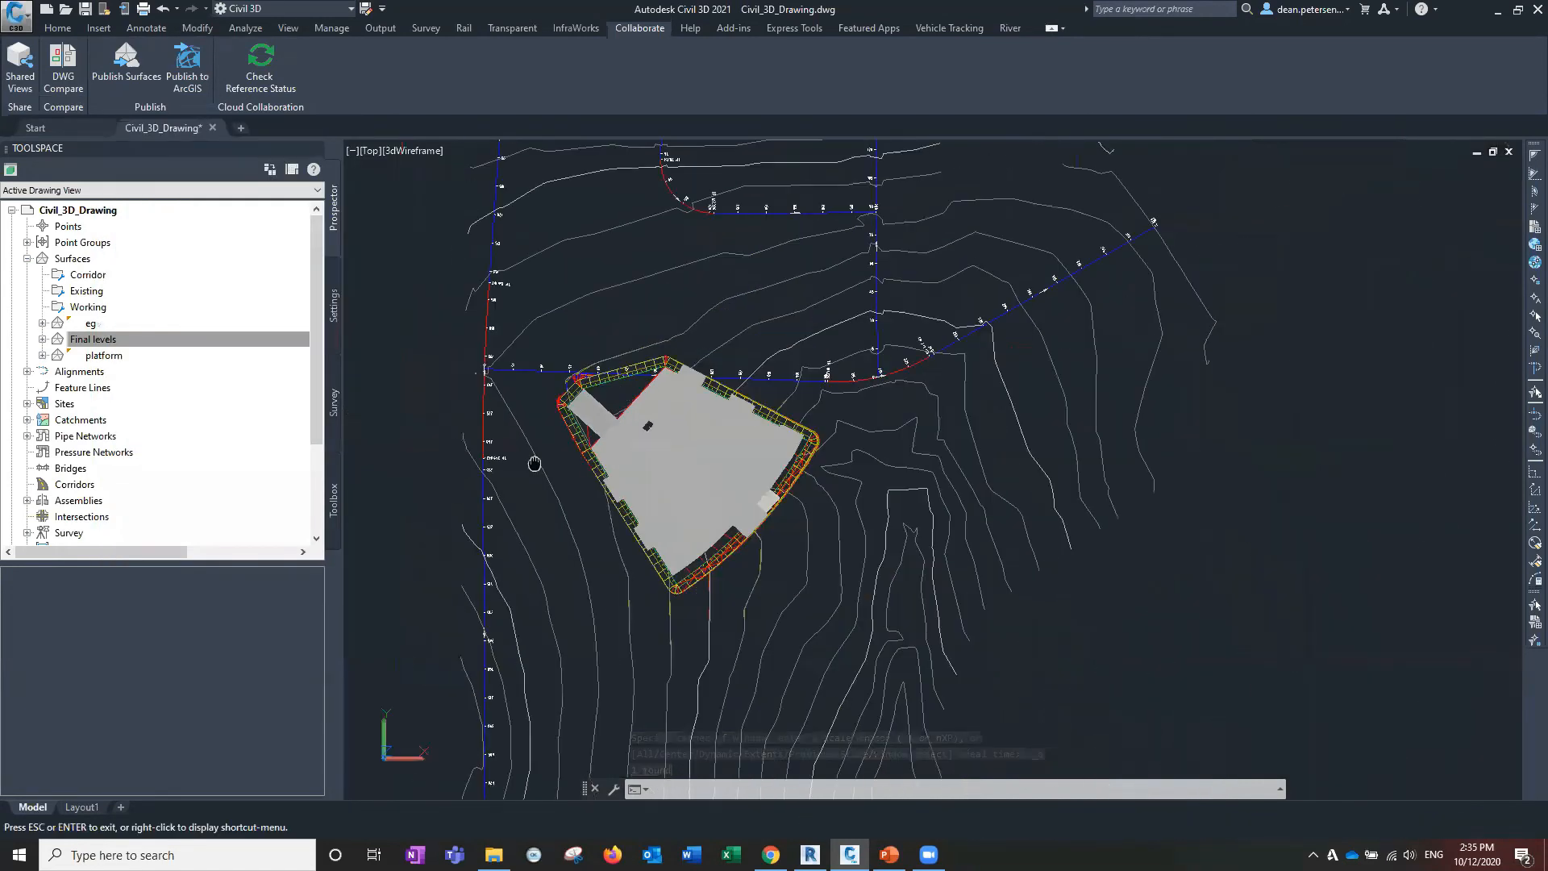
scroll(645, 480, up, 2)
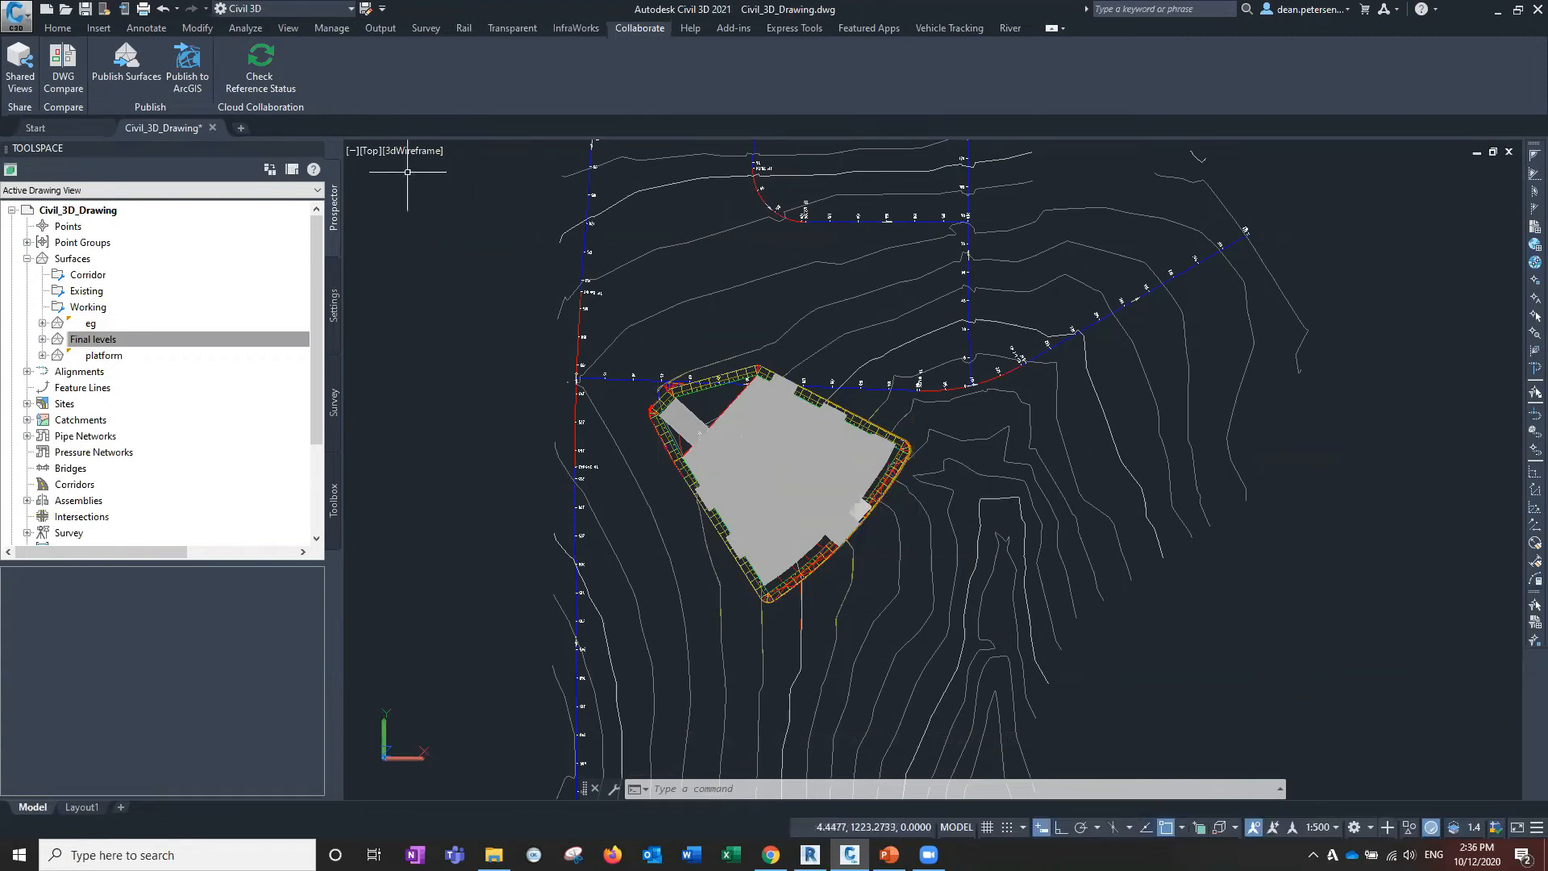
Select the building coordination model and recentre the view over the graded platform.
click(763, 495)
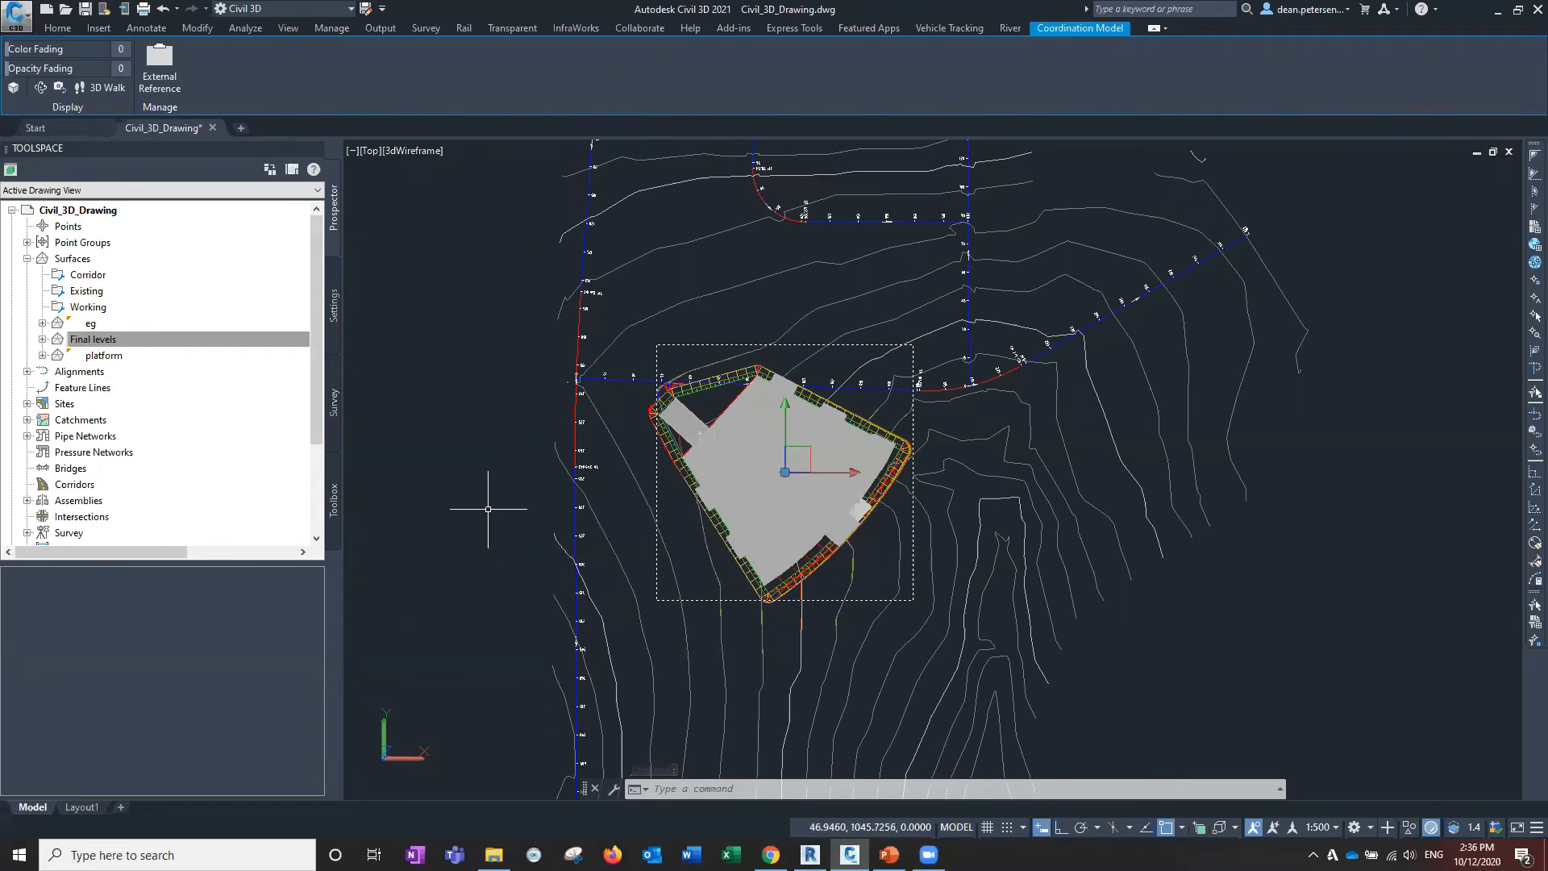
scroll(1080, 463, down, 4)
middle_drag(1080, 464, 871, 434)
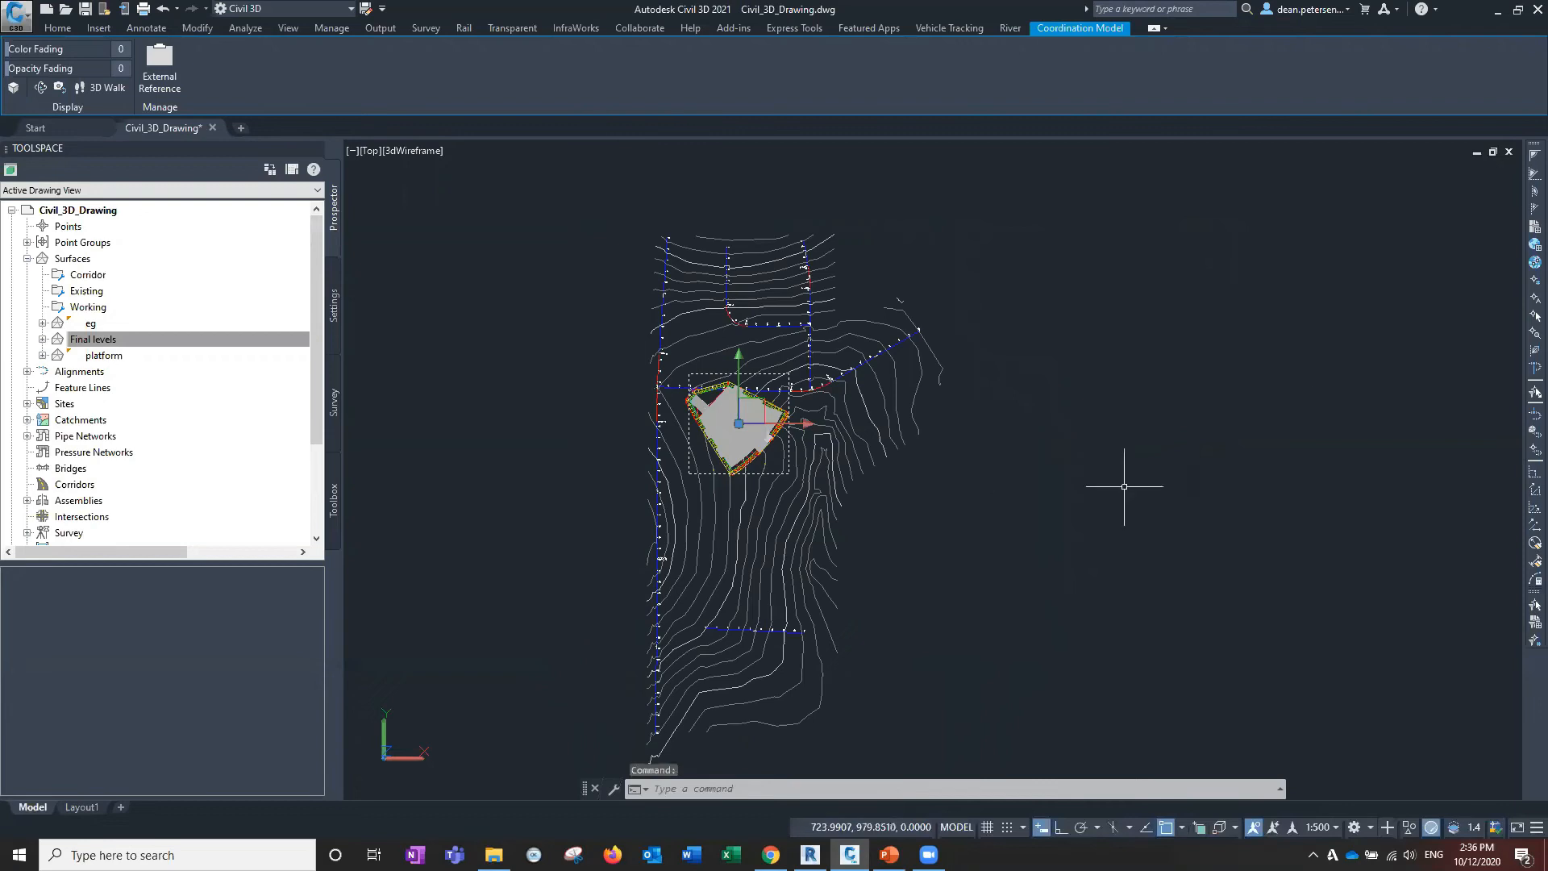
scroll(698, 412, up, 3)
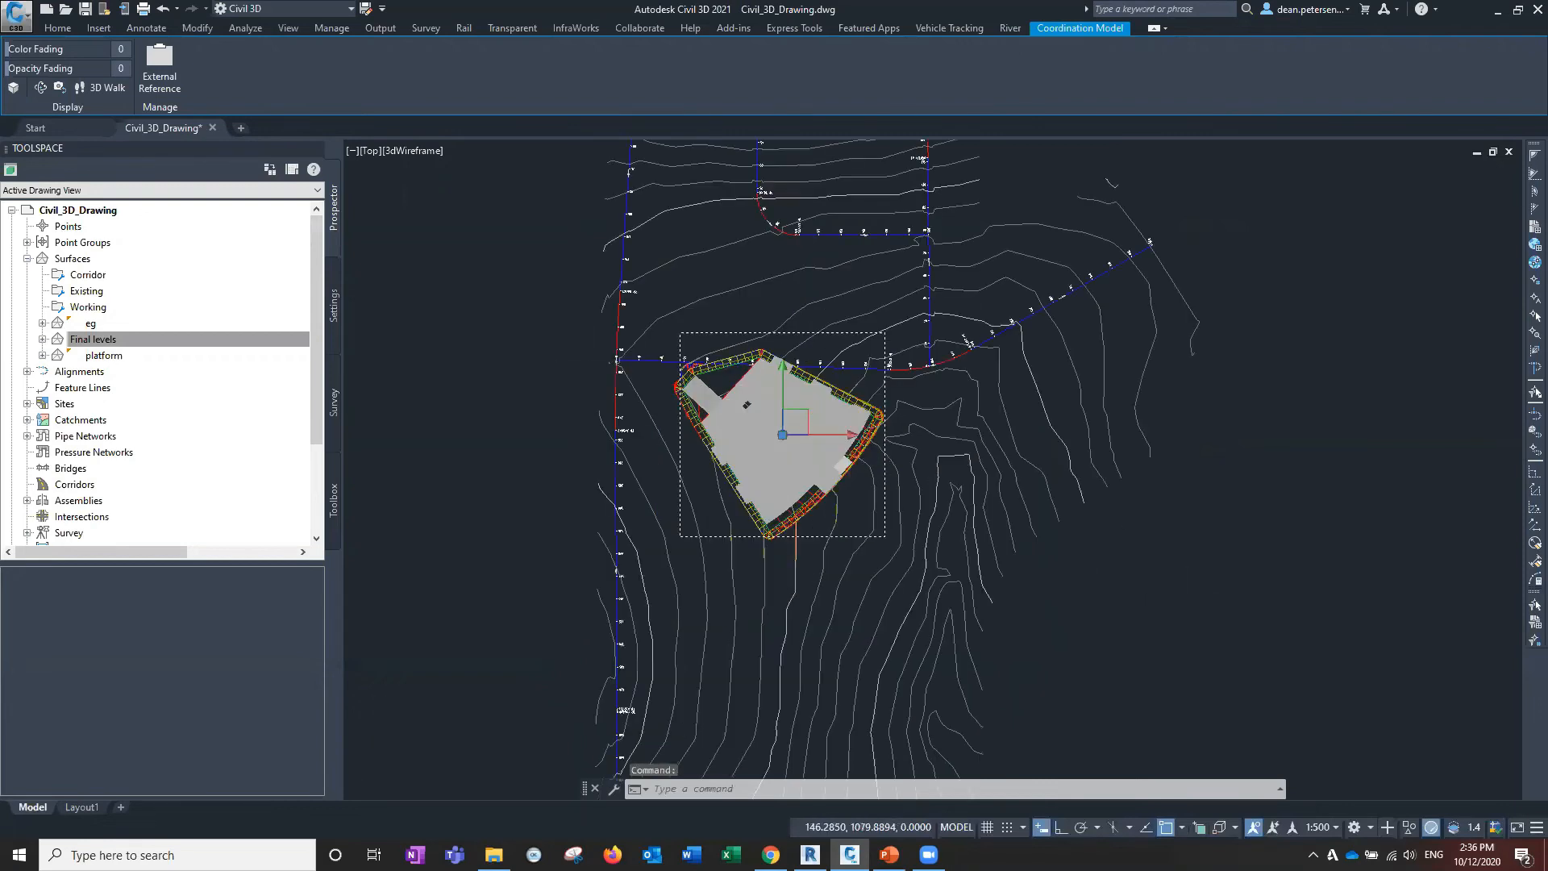
scroll(692, 420, up, 5)
scroll(690, 425, down, 5)
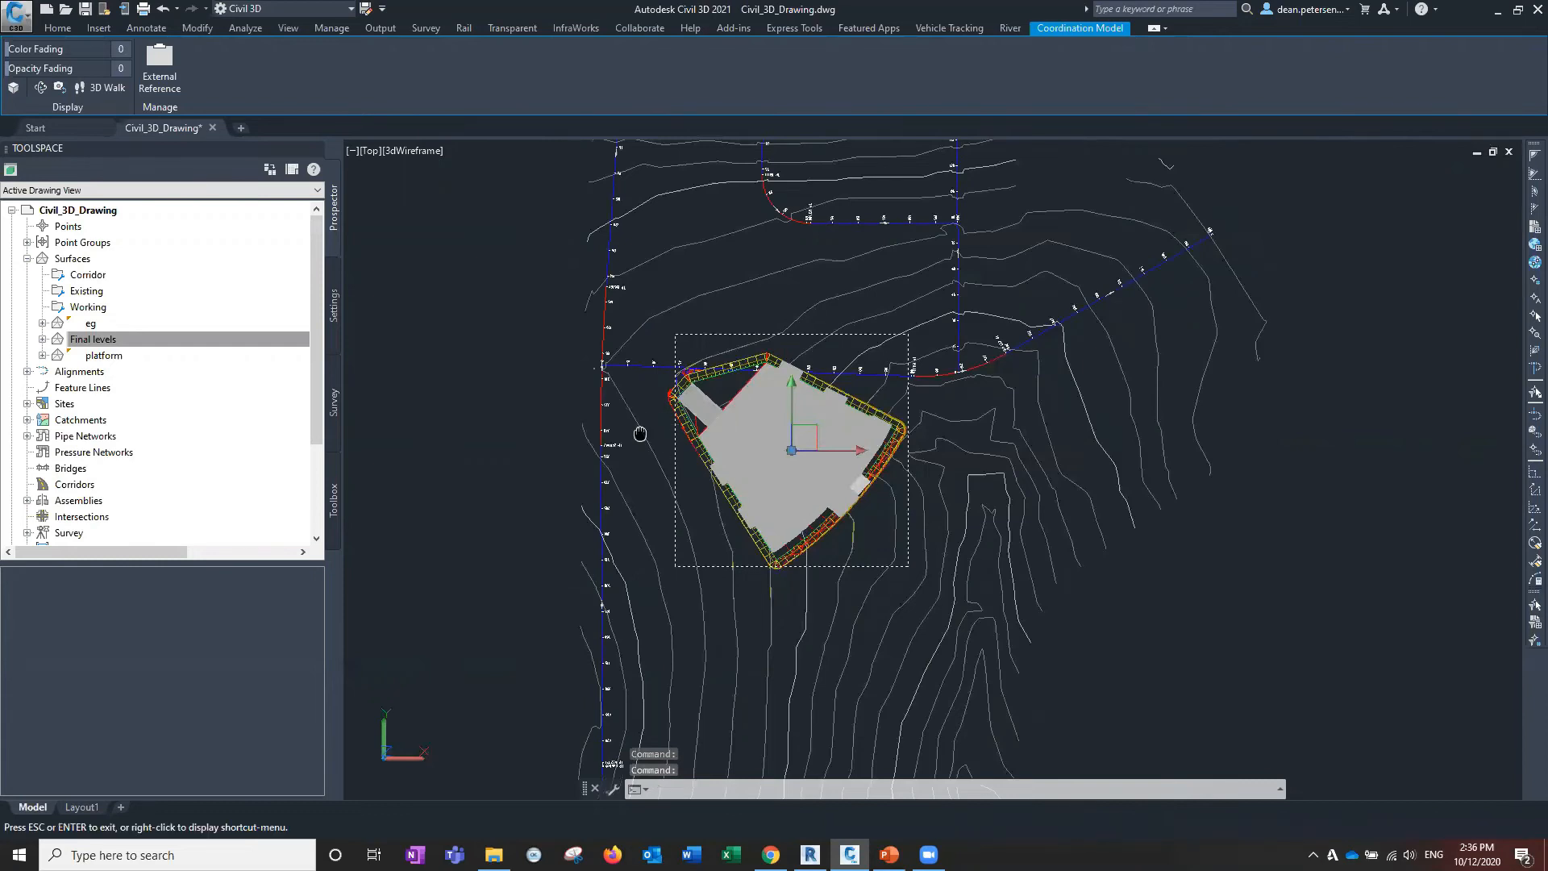
middle_drag(640, 434, 618, 412)
mouse_move(612, 396)
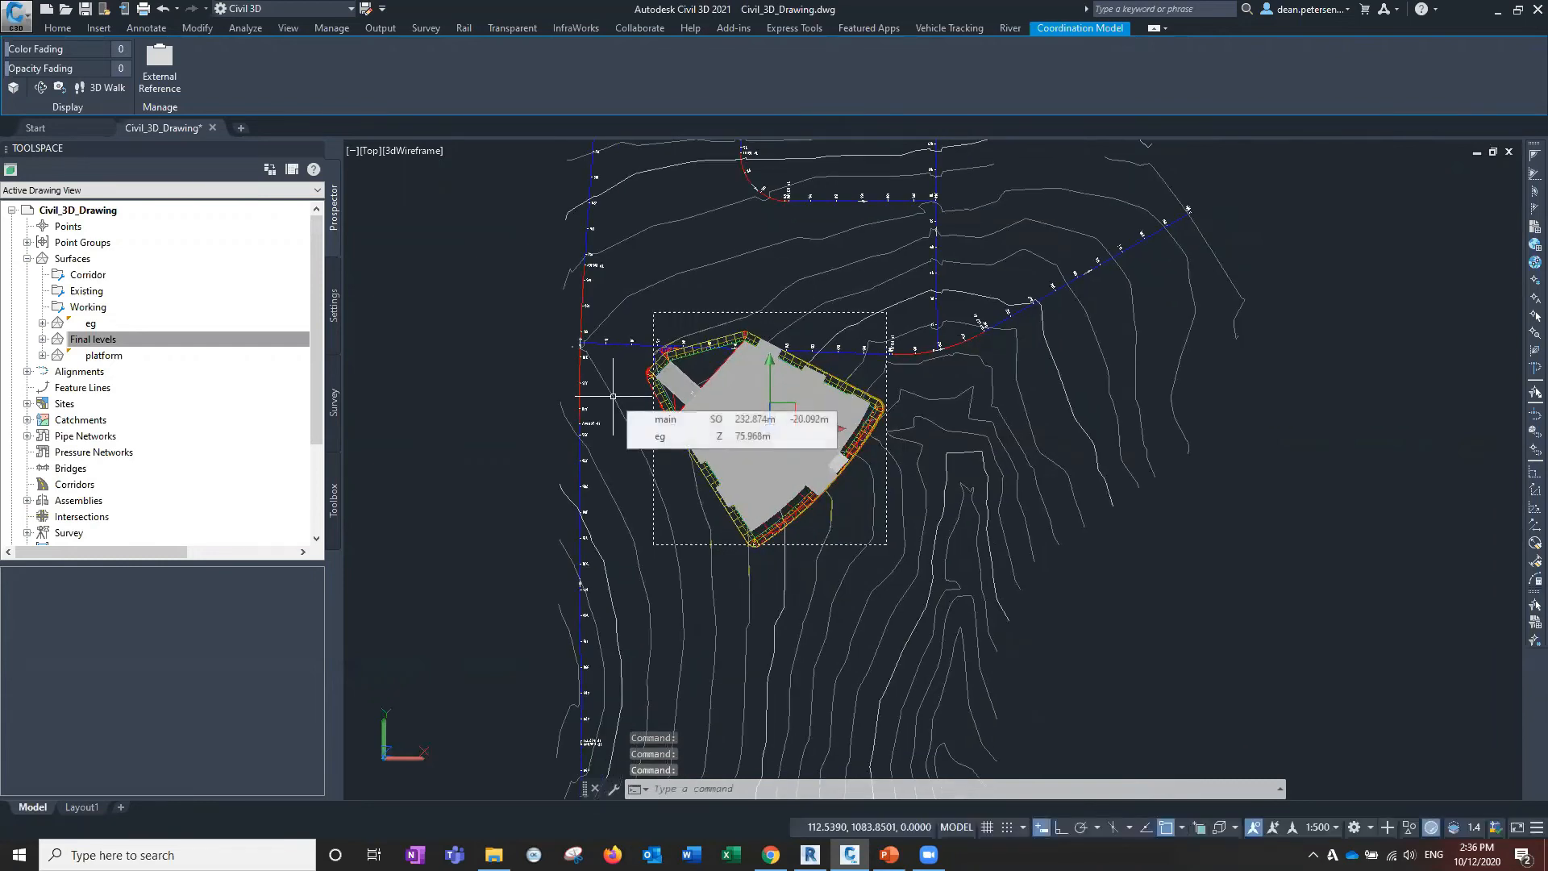
Try several small selection windows around the platform and empty space.
click(648, 430)
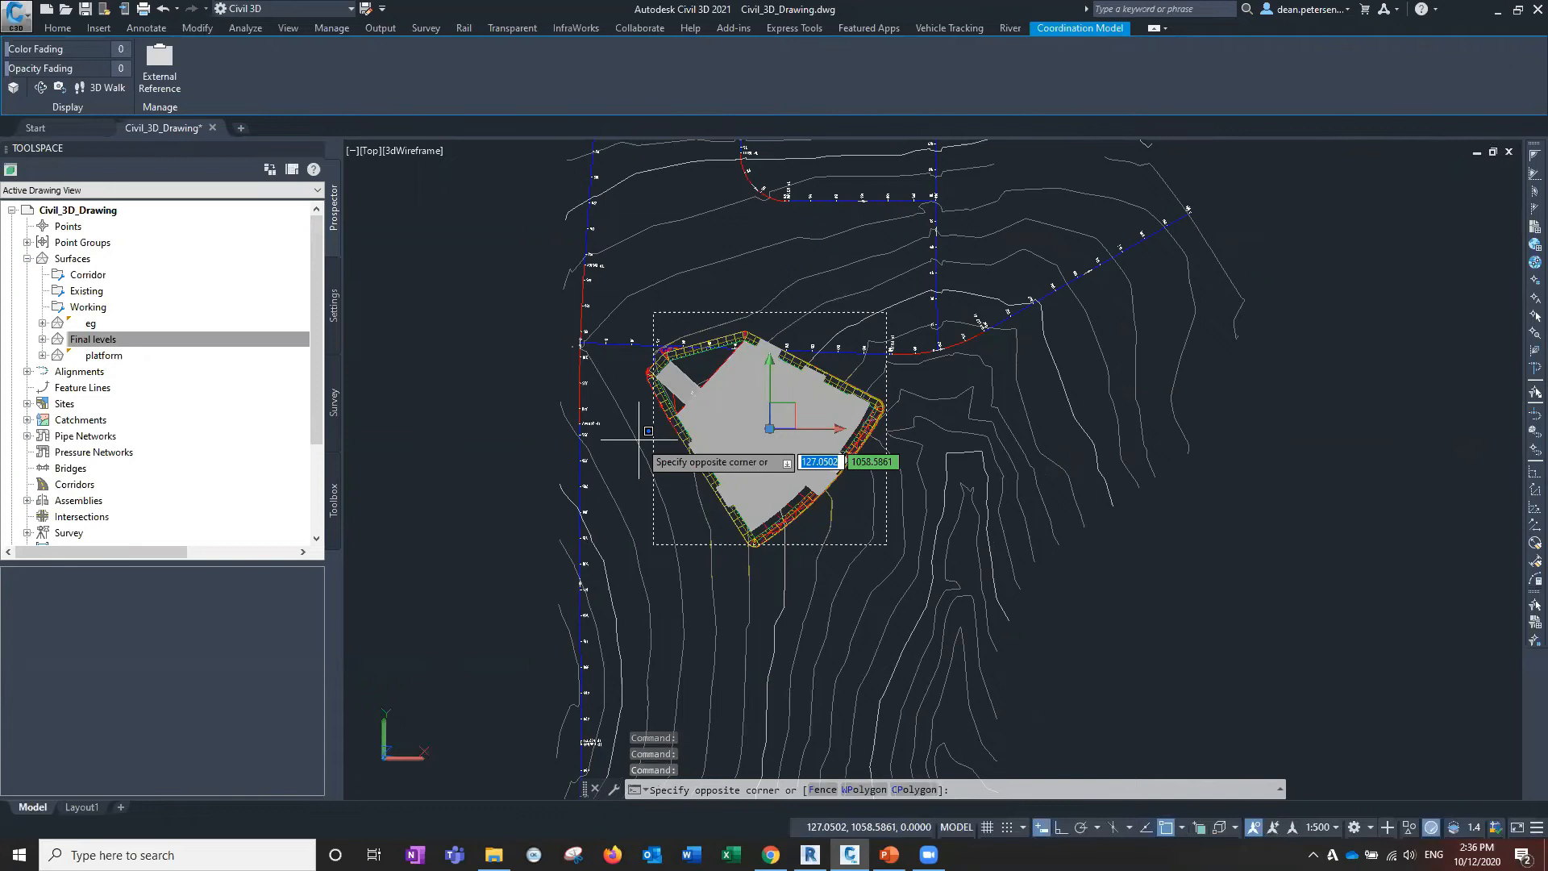
click(634, 429)
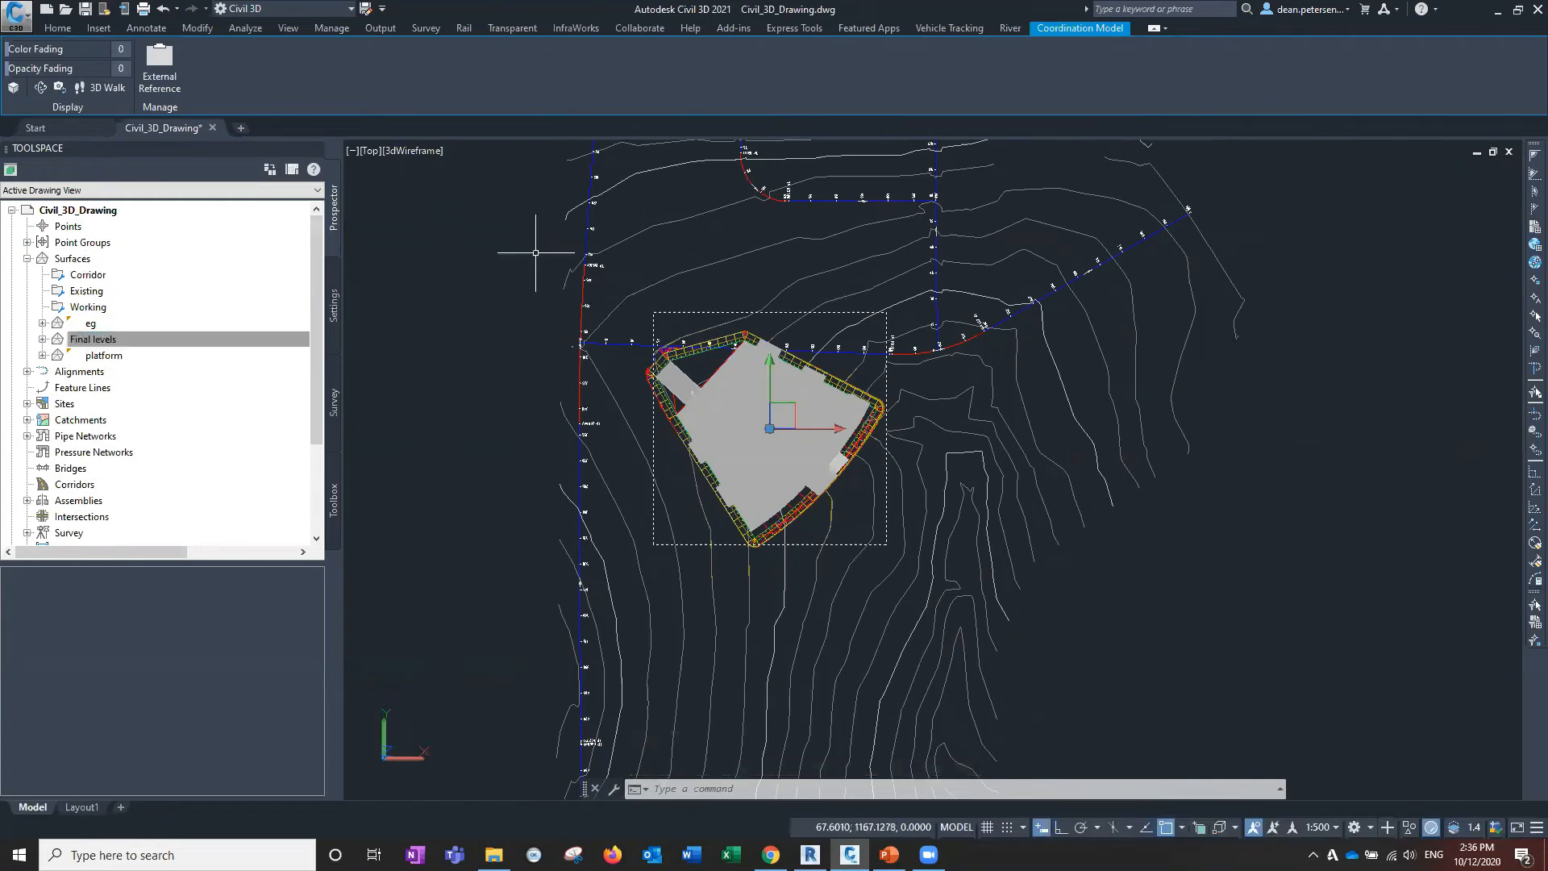
mouse_move(477, 219)
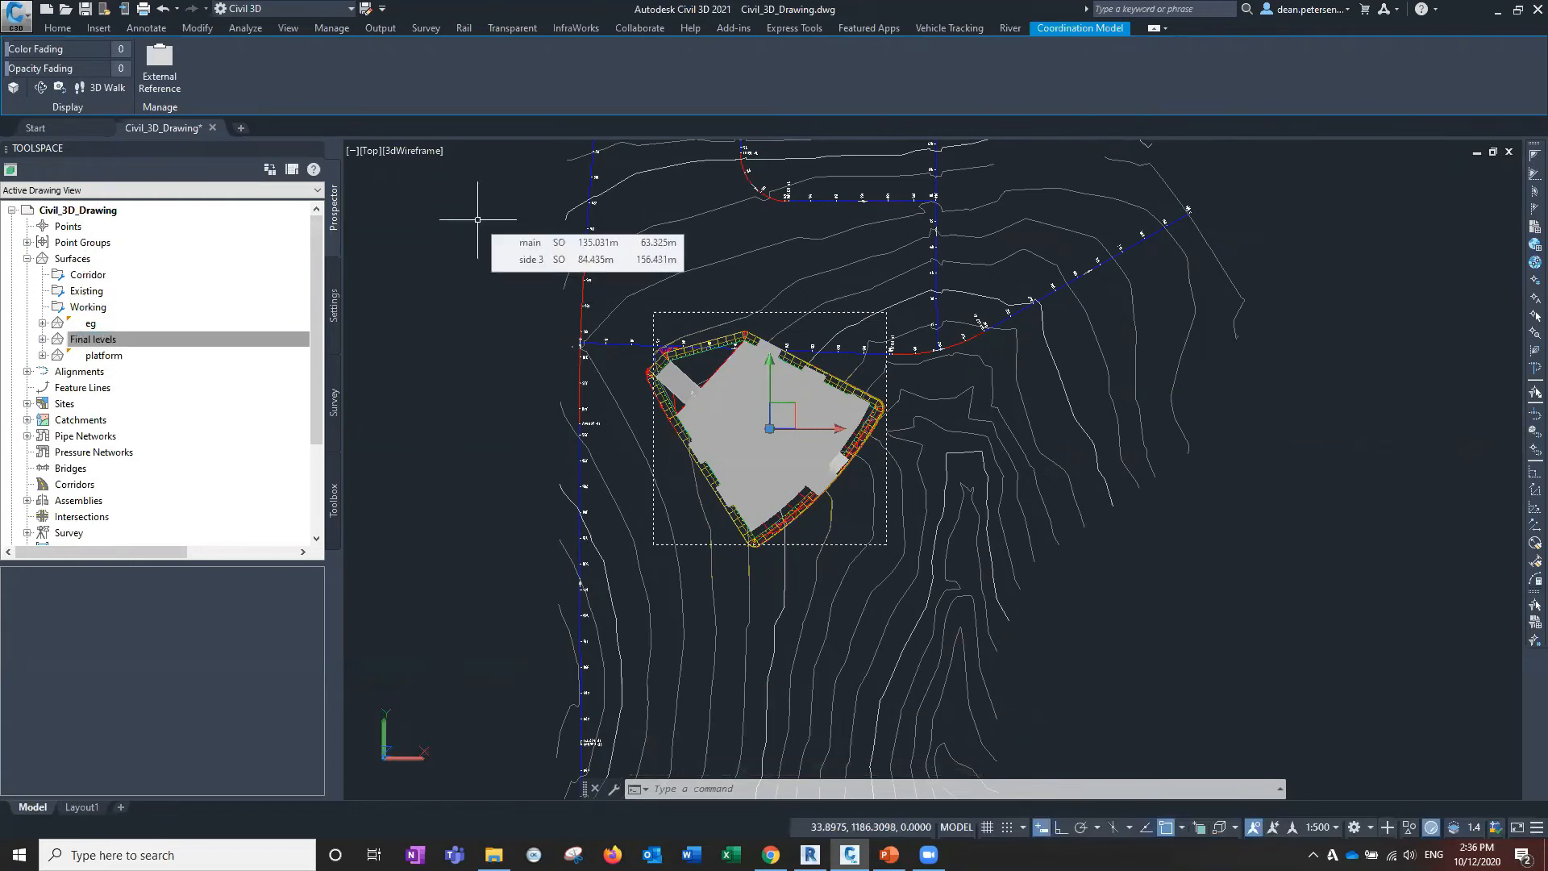
click(631, 297)
click(635, 295)
click(680, 276)
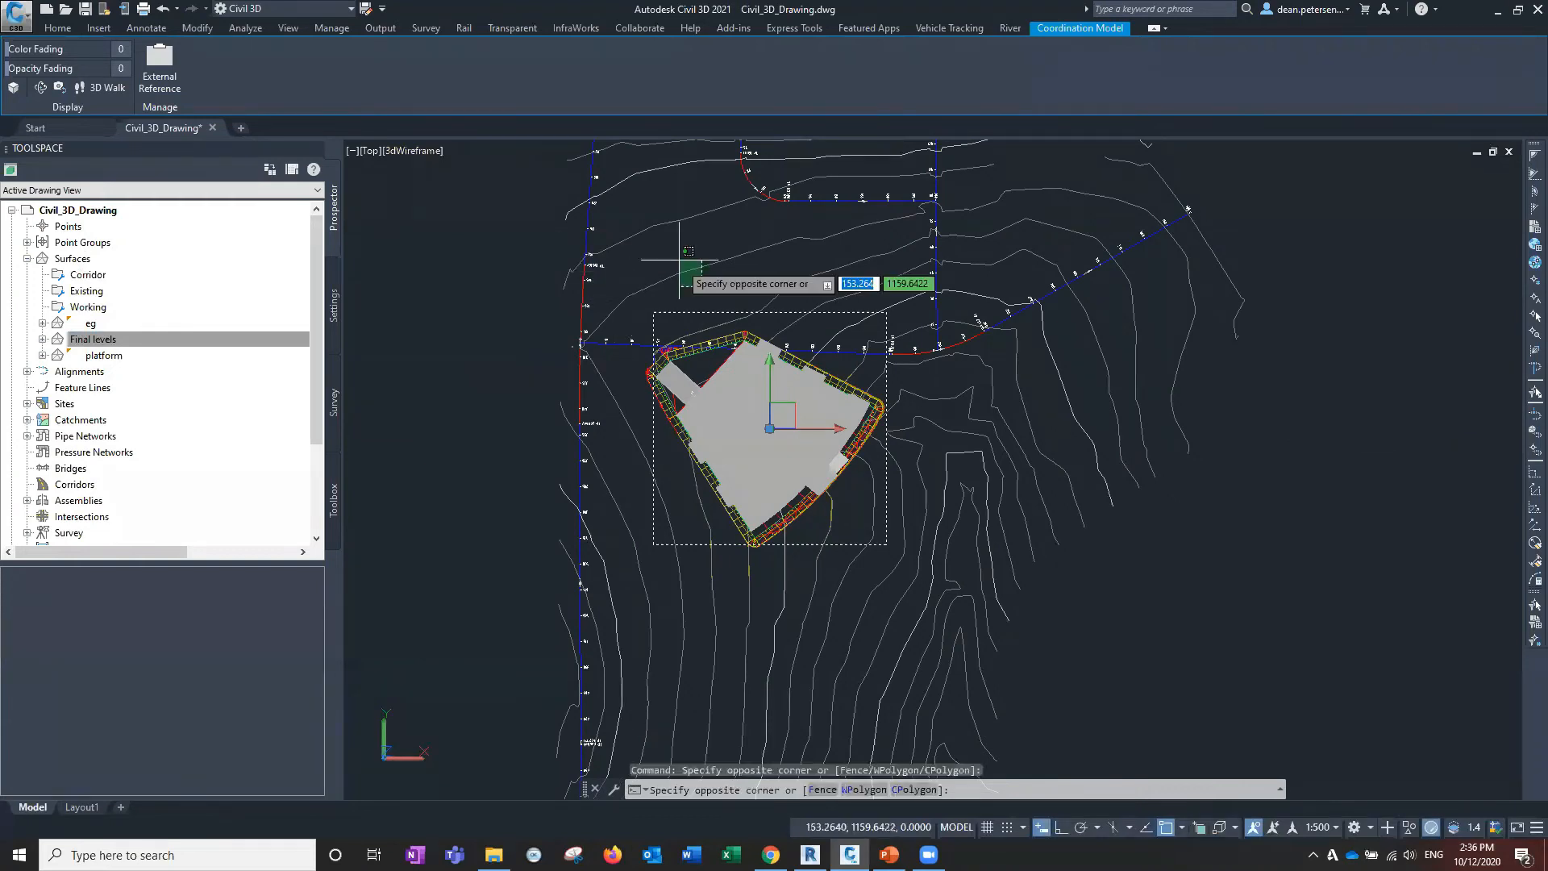
click(676, 257)
click(651, 238)
click(634, 216)
Crossing-select on the right, pick the alignment, clear it, and reselect the building model.
click(1226, 504)
click(1111, 405)
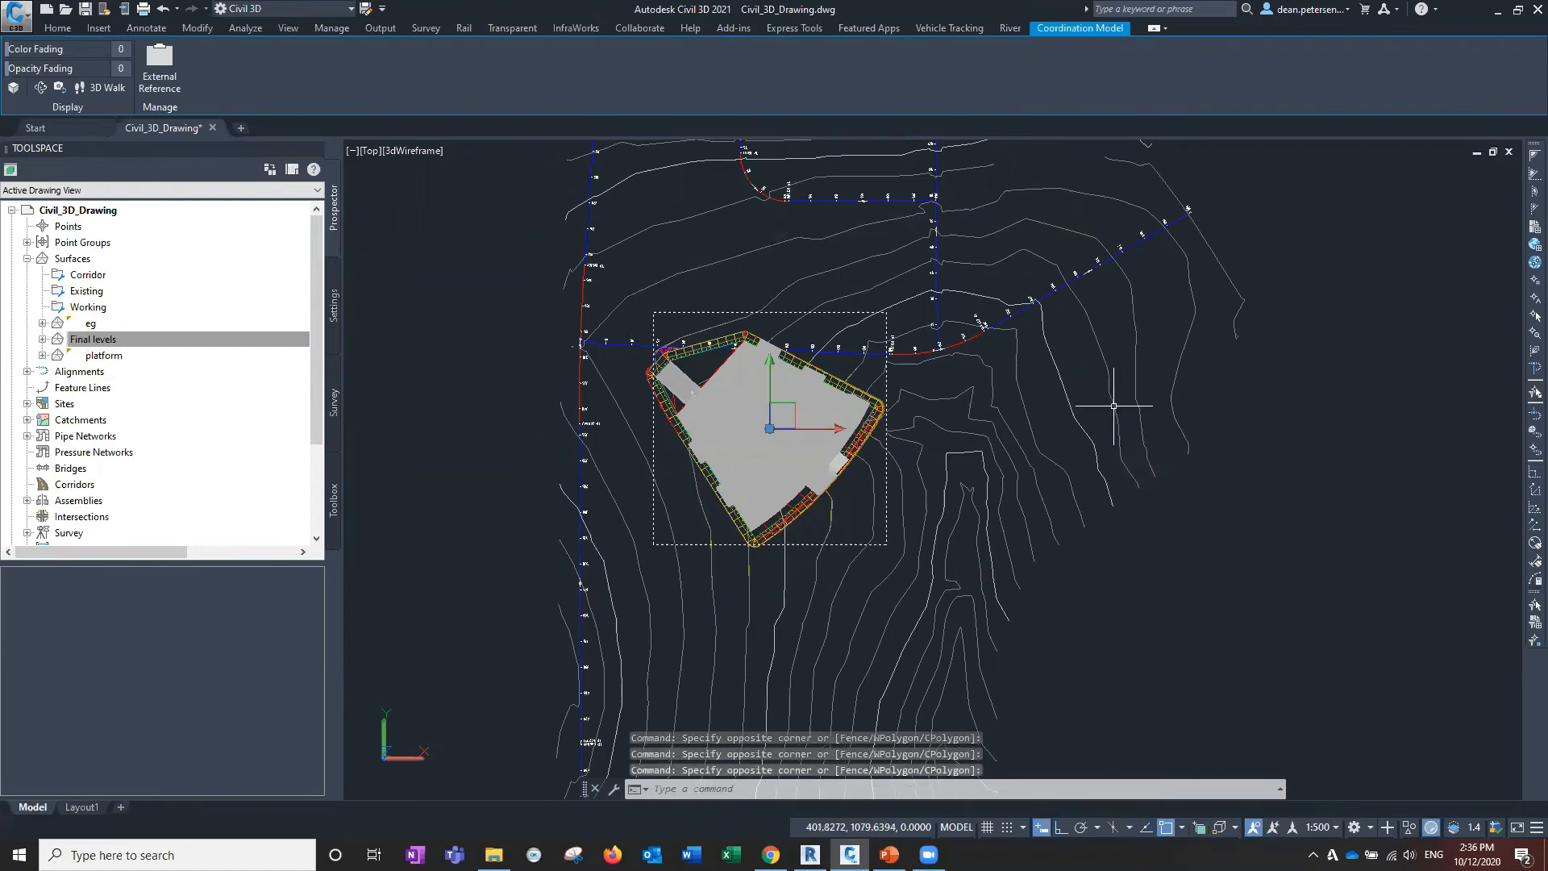
click(1038, 301)
key(Escape)
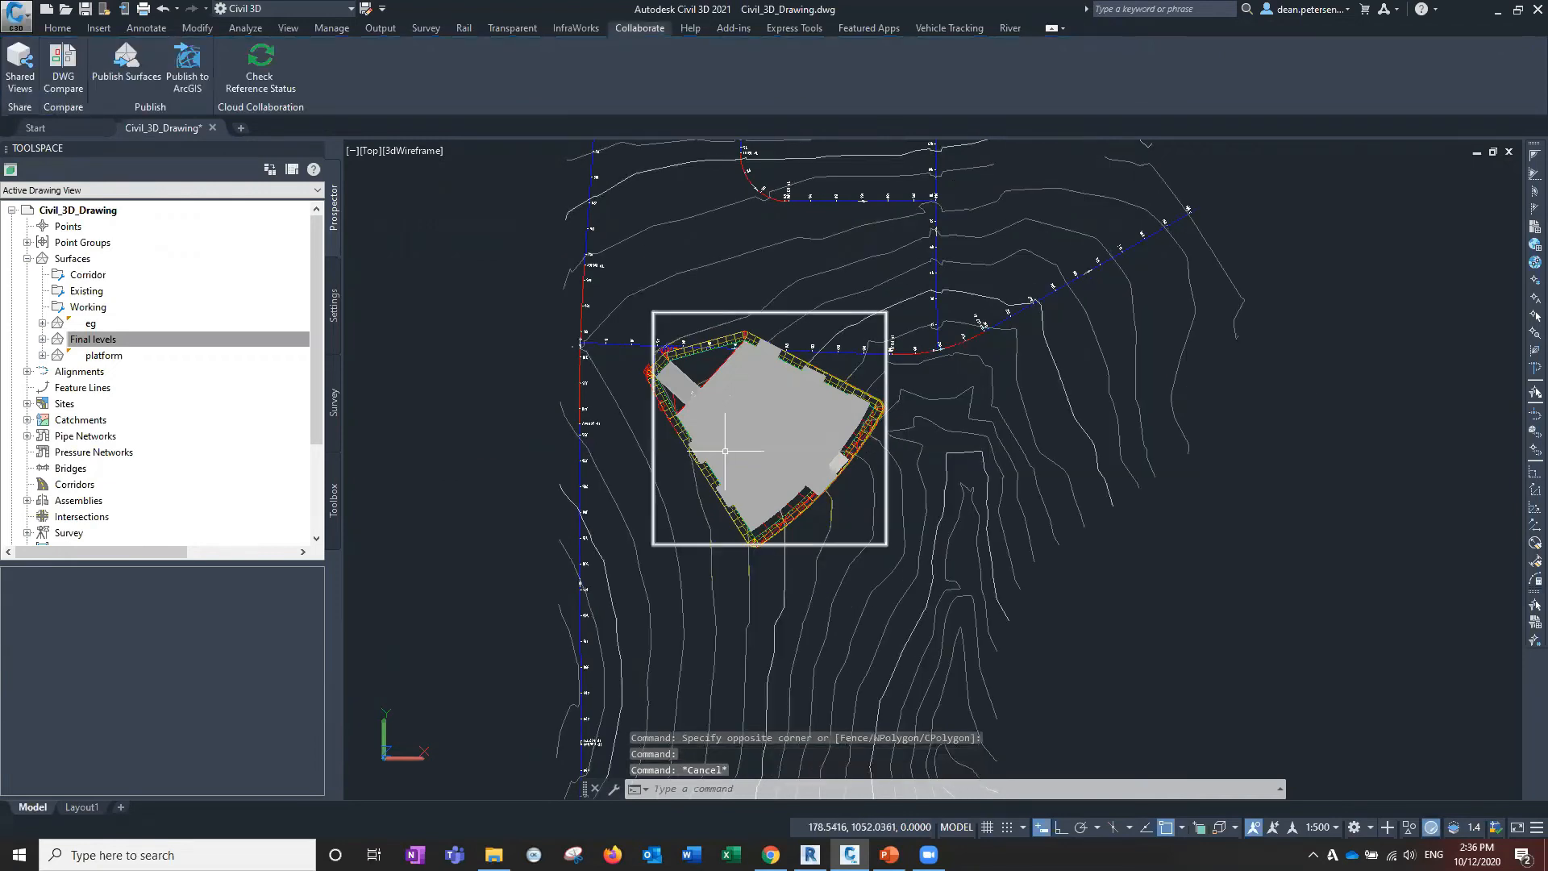
click(712, 409)
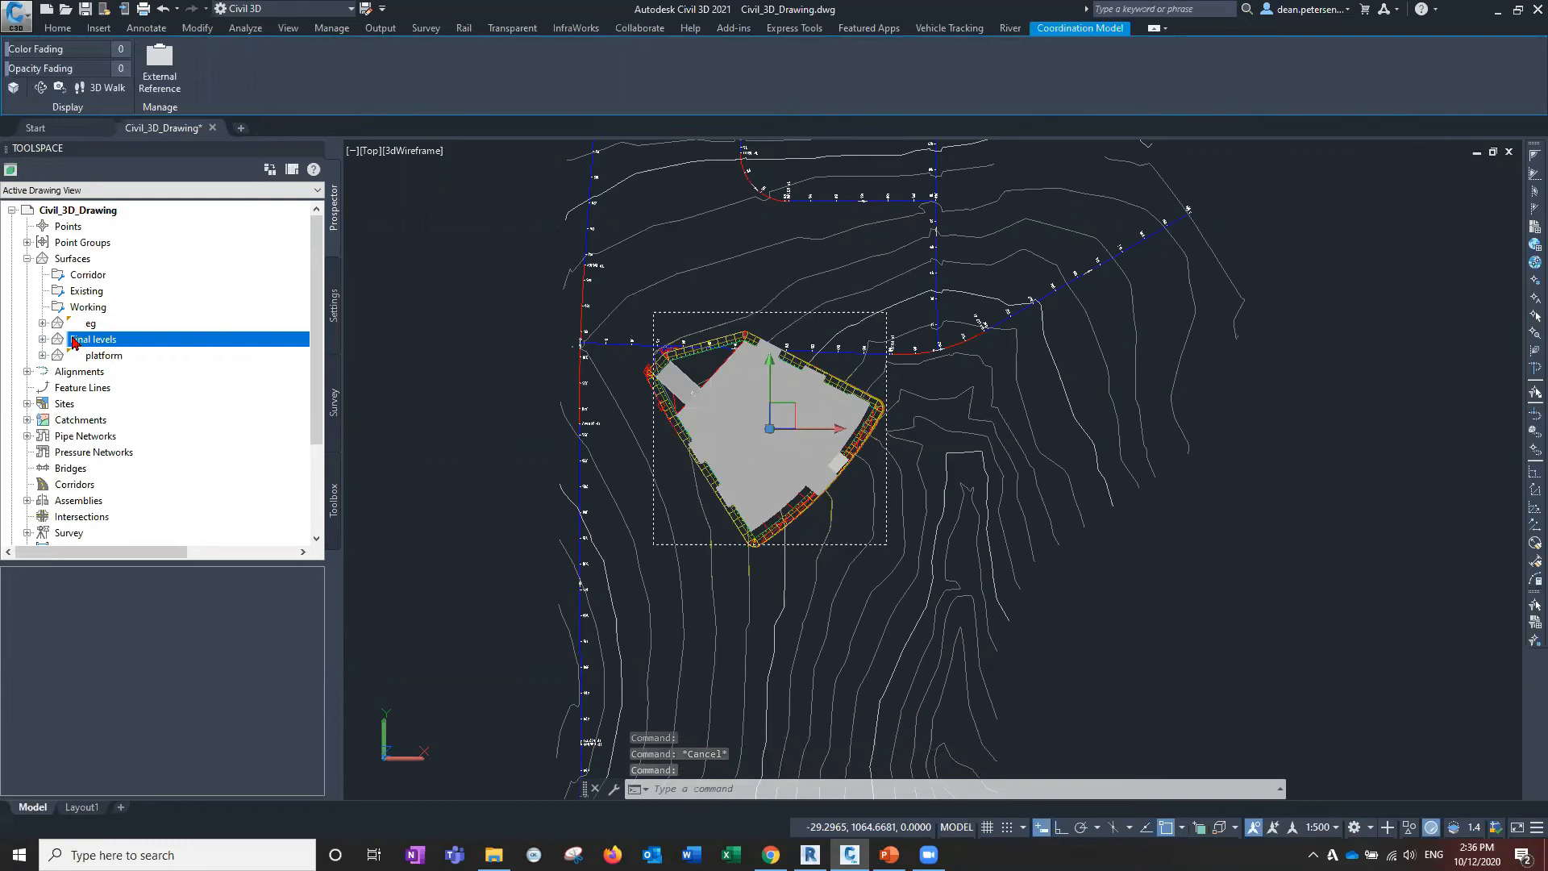
Select the Final levels surface from Prospector and isolate it together with the building model.
right_click(77, 341)
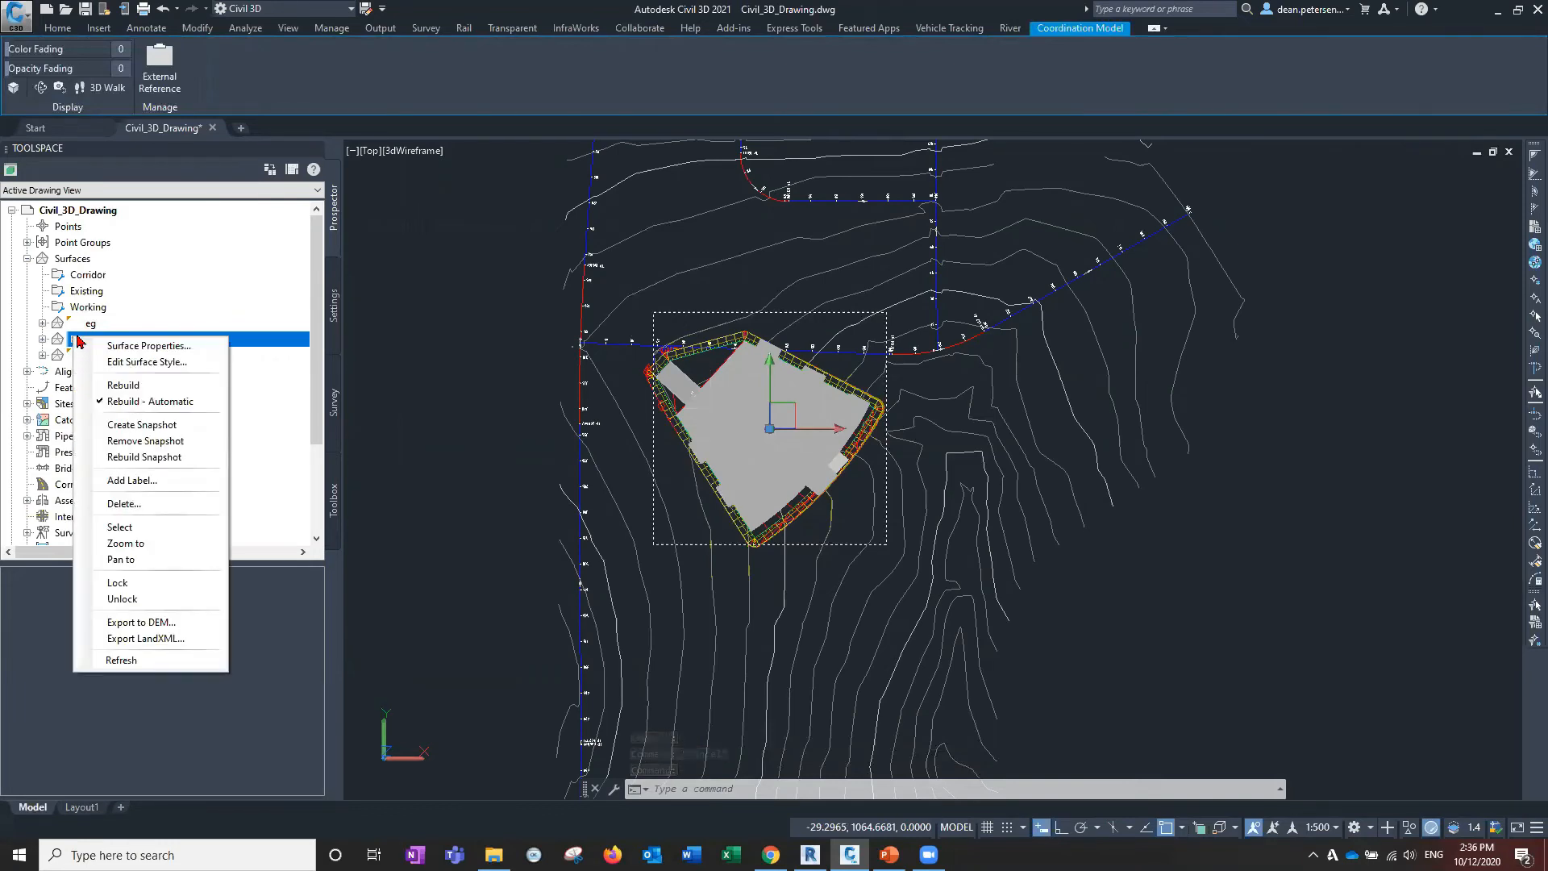
key(Return)
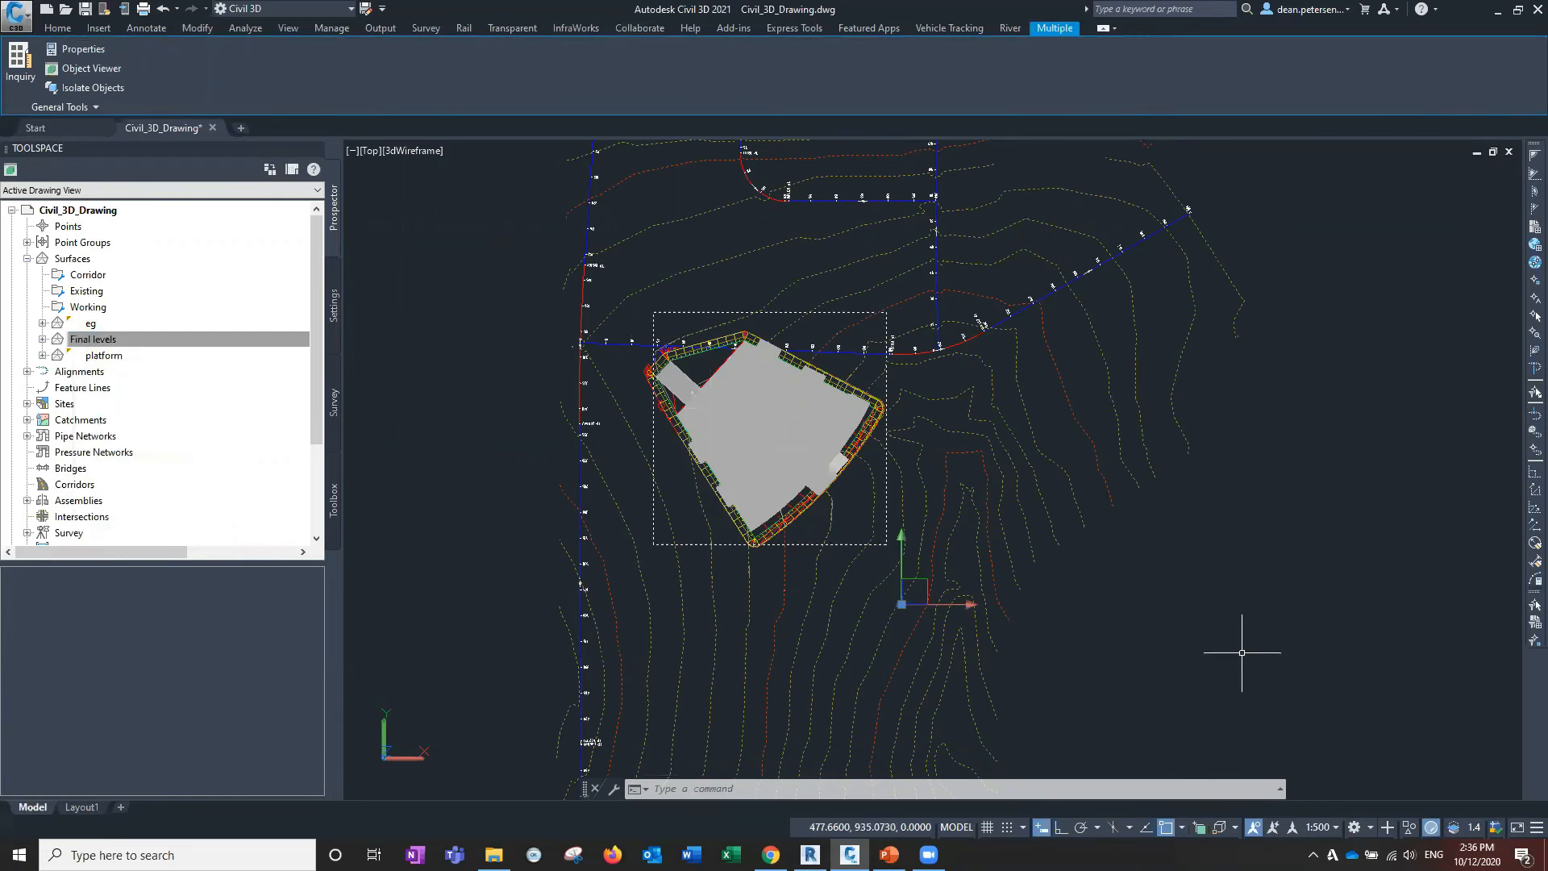
click(1408, 829)
click(1443, 794)
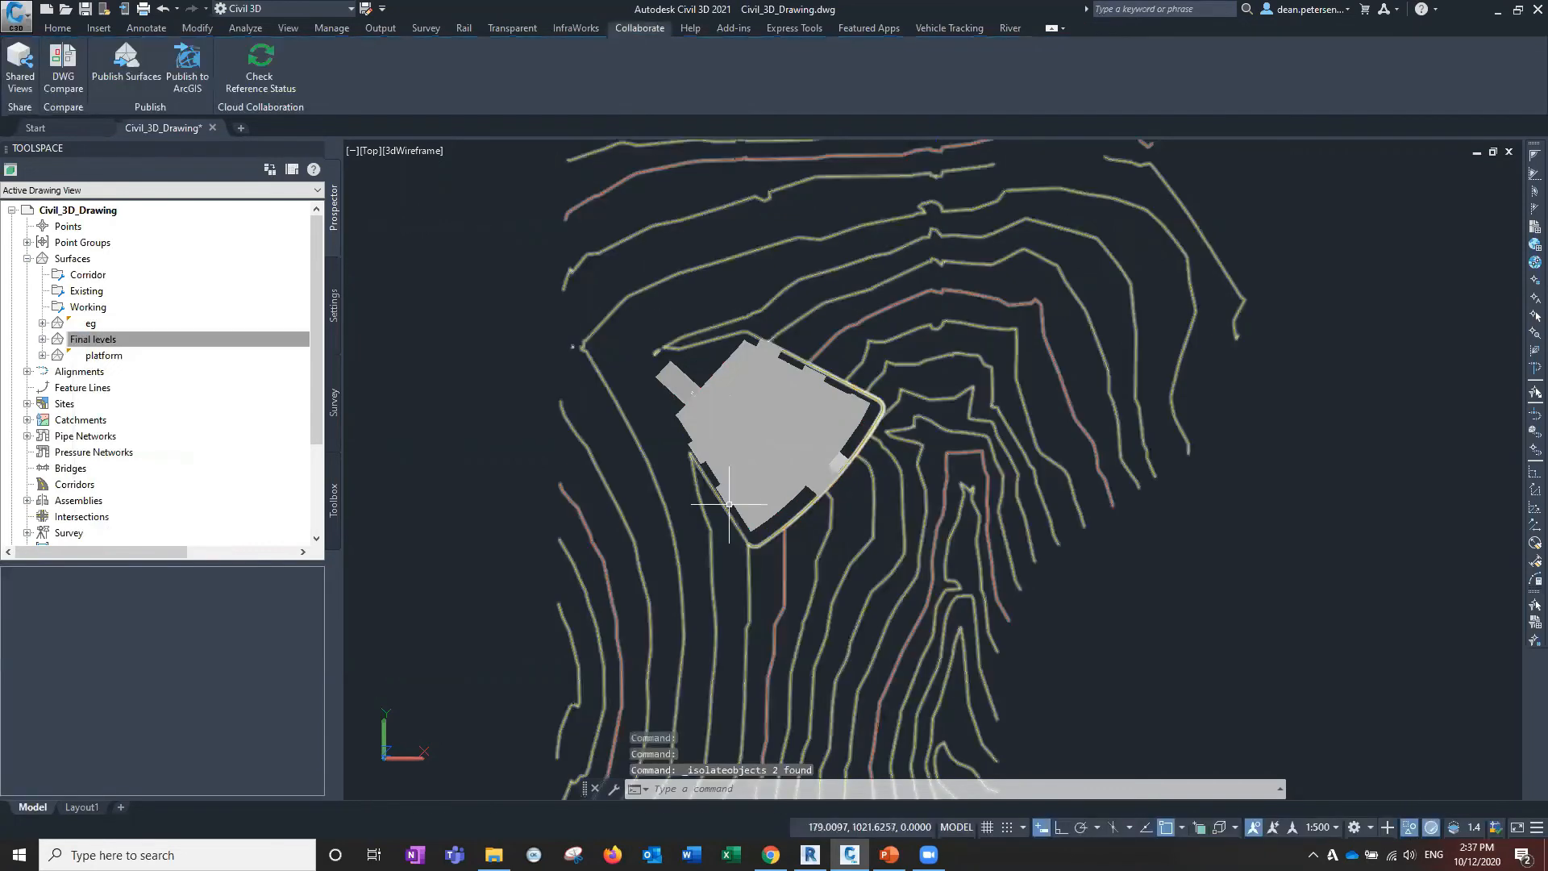
text(3do)
key(Return)
Orbit to a low side view of the piles above the contours and enable 3D Object Snap.
drag(829, 539, 702, 586)
scroll(702, 583, up, 5)
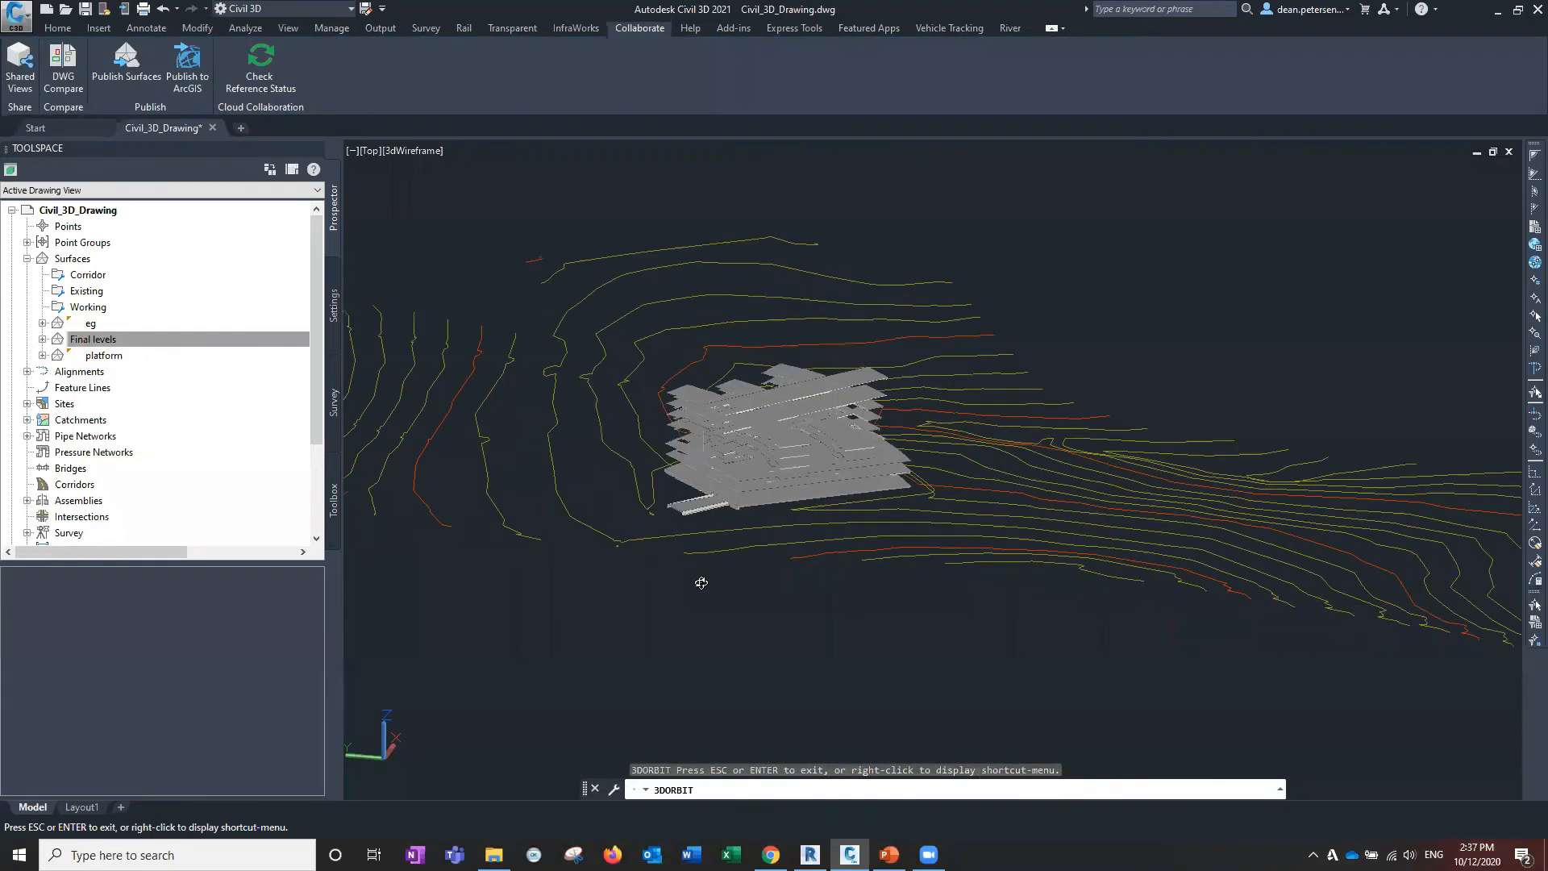
scroll(669, 533, up, 3)
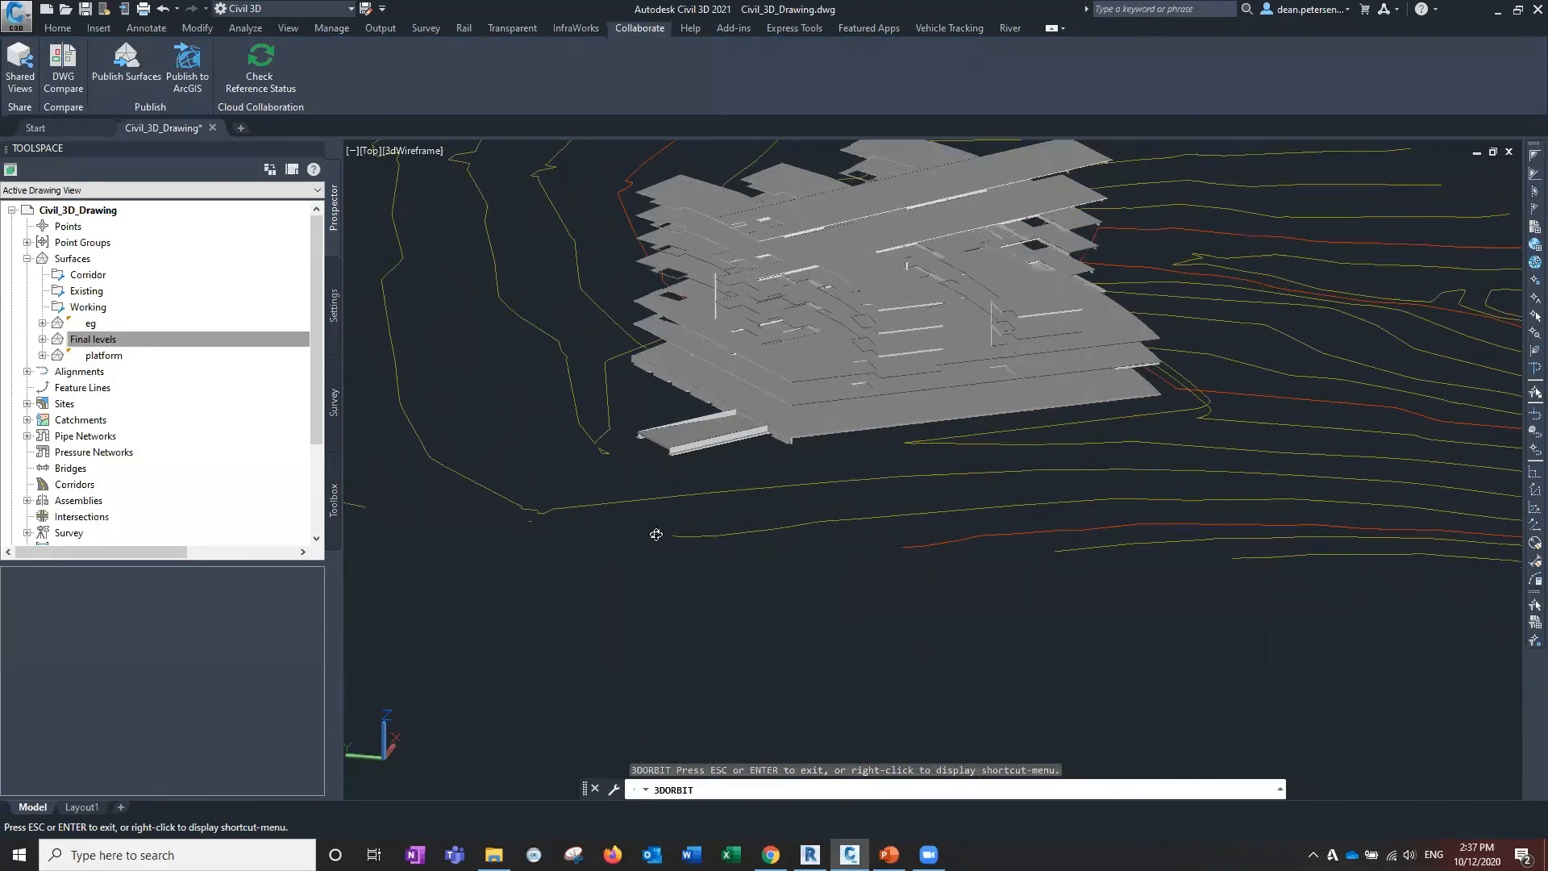
drag(807, 534, 819, 433)
scroll(817, 436, up, 4)
scroll(818, 440, up, 2)
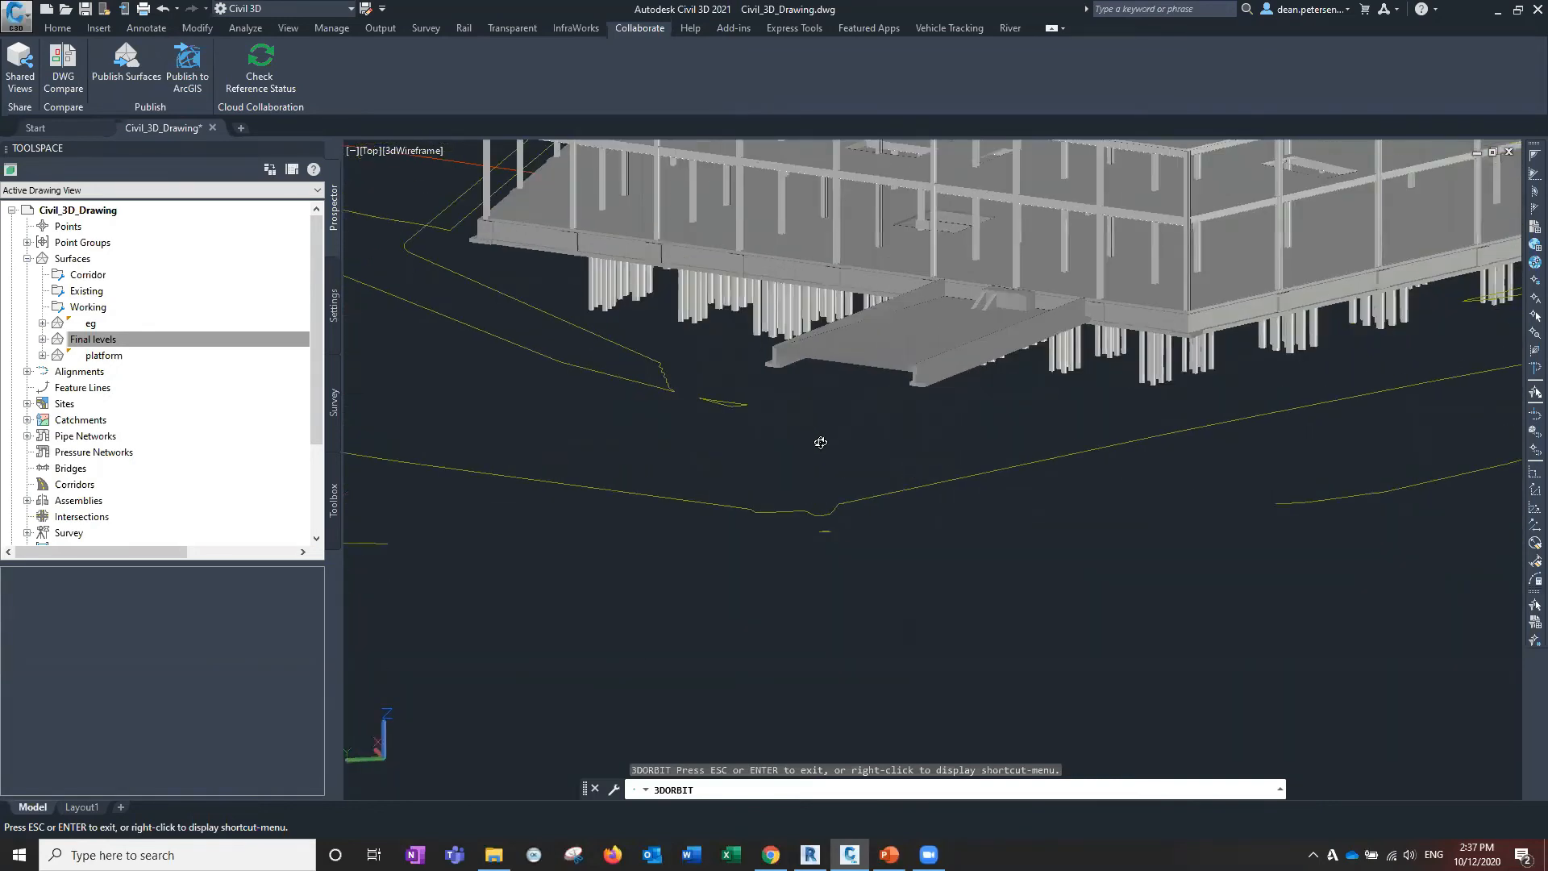
scroll(823, 448, up, 1)
scroll(825, 448, down, 2)
drag(850, 442, 1043, 586)
middle_drag(1043, 586, 932, 449)
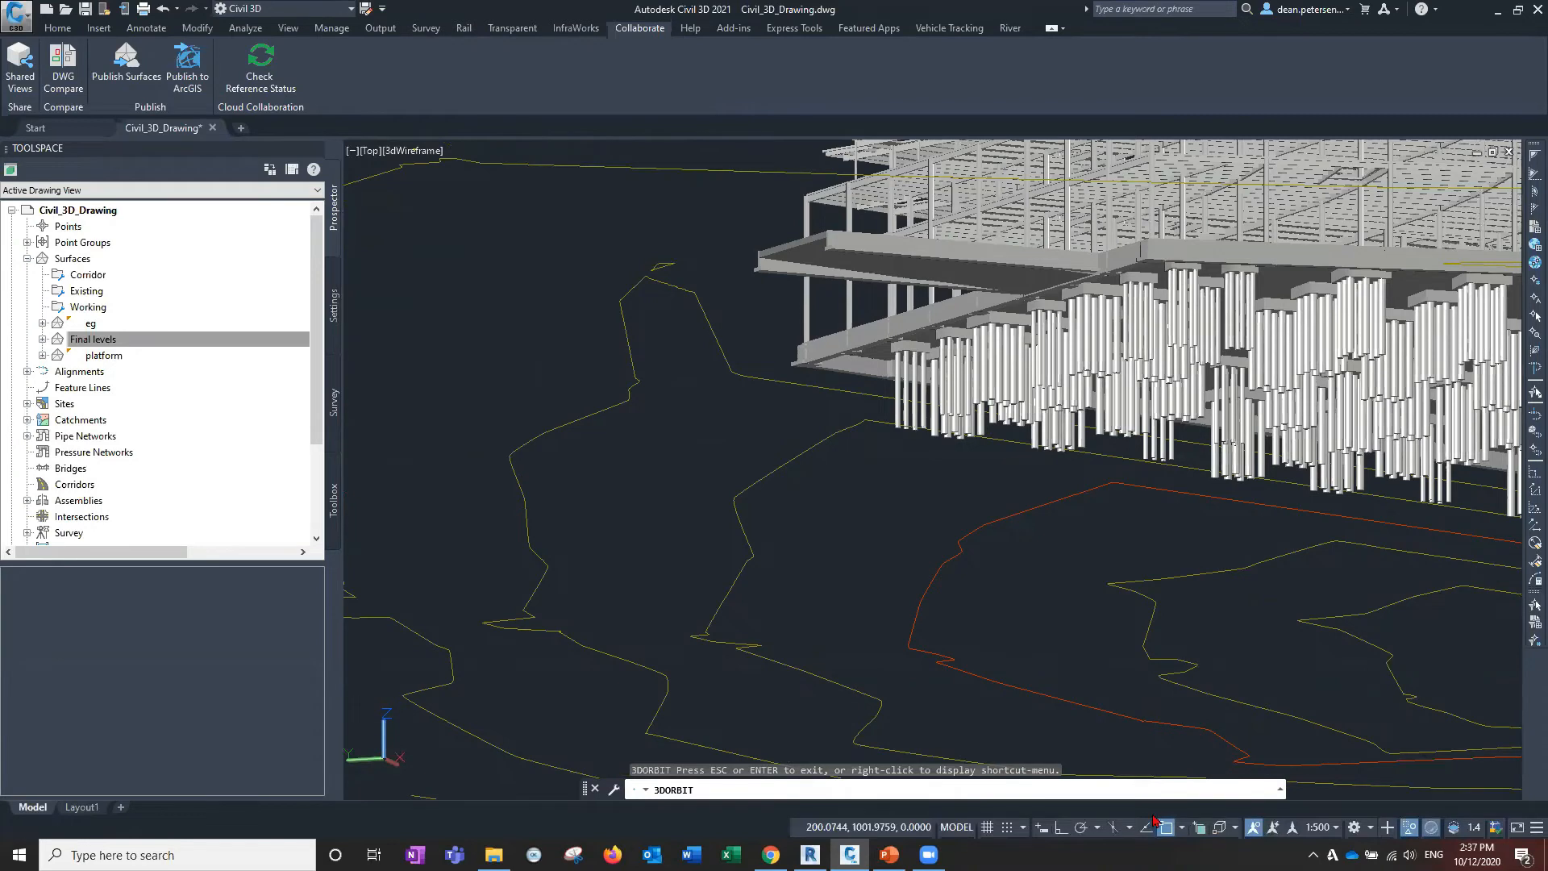
click(1219, 831)
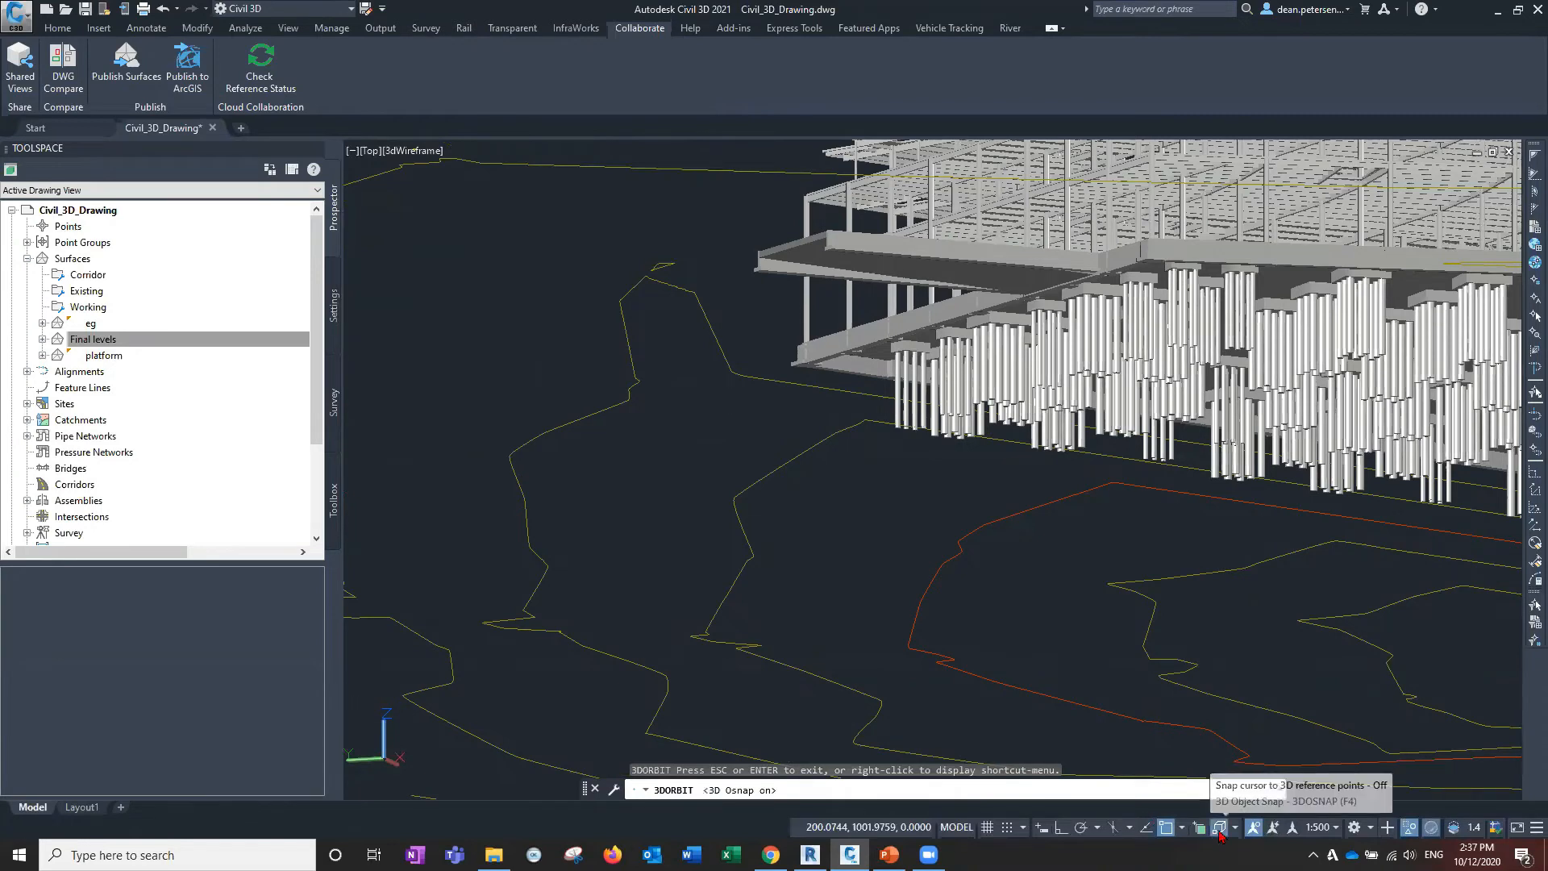
Enable the Midpoint on edge 3D snap, disable Node of point cloud, and exit 3DORBIT.
click(1235, 828)
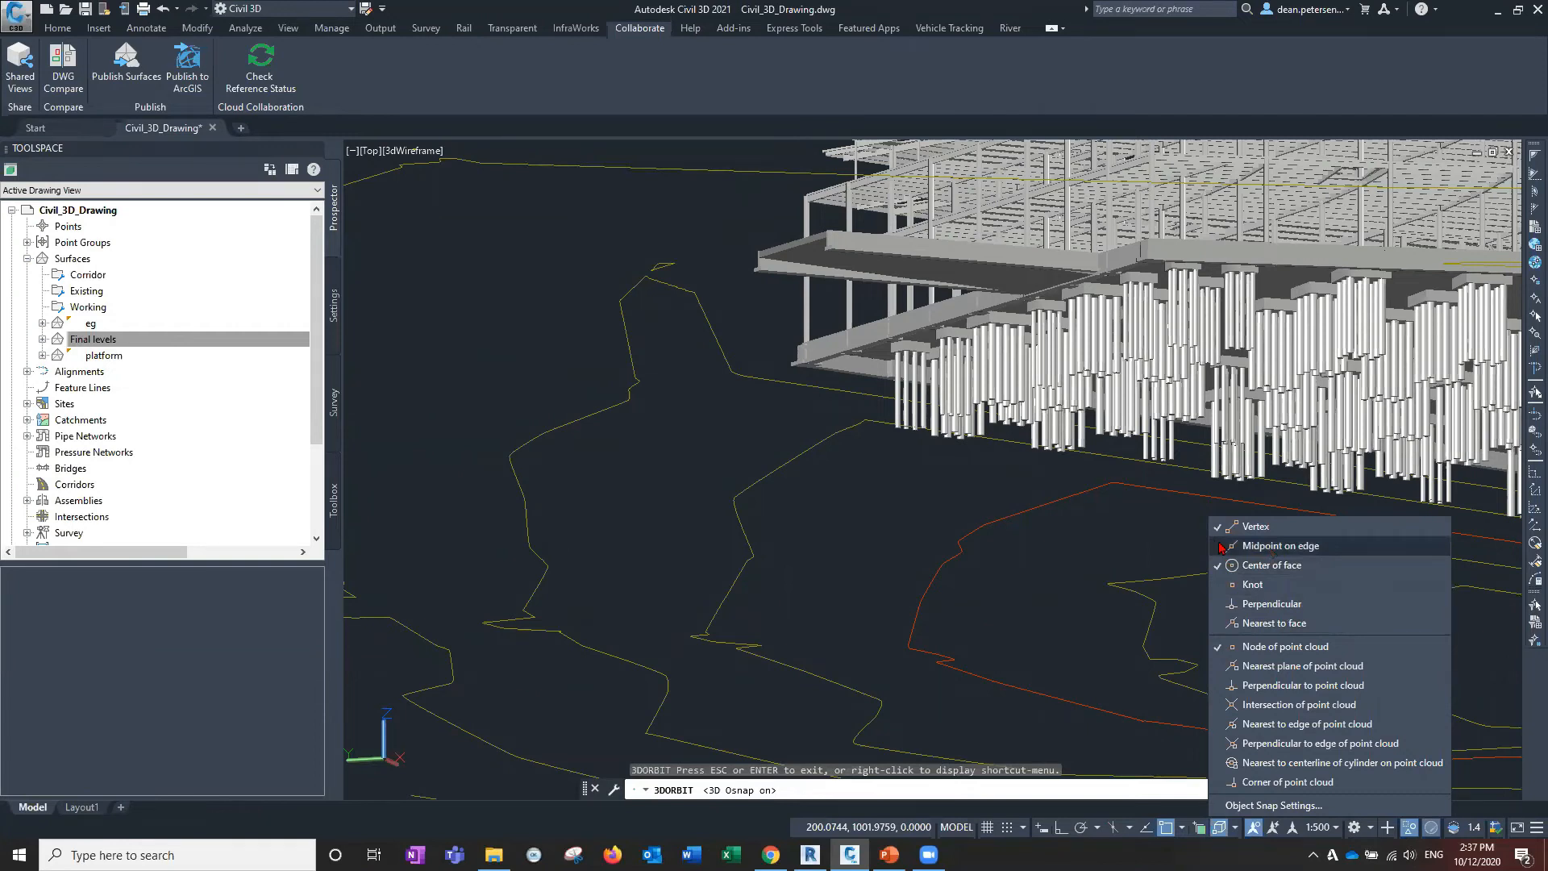
click(1222, 547)
click(1222, 648)
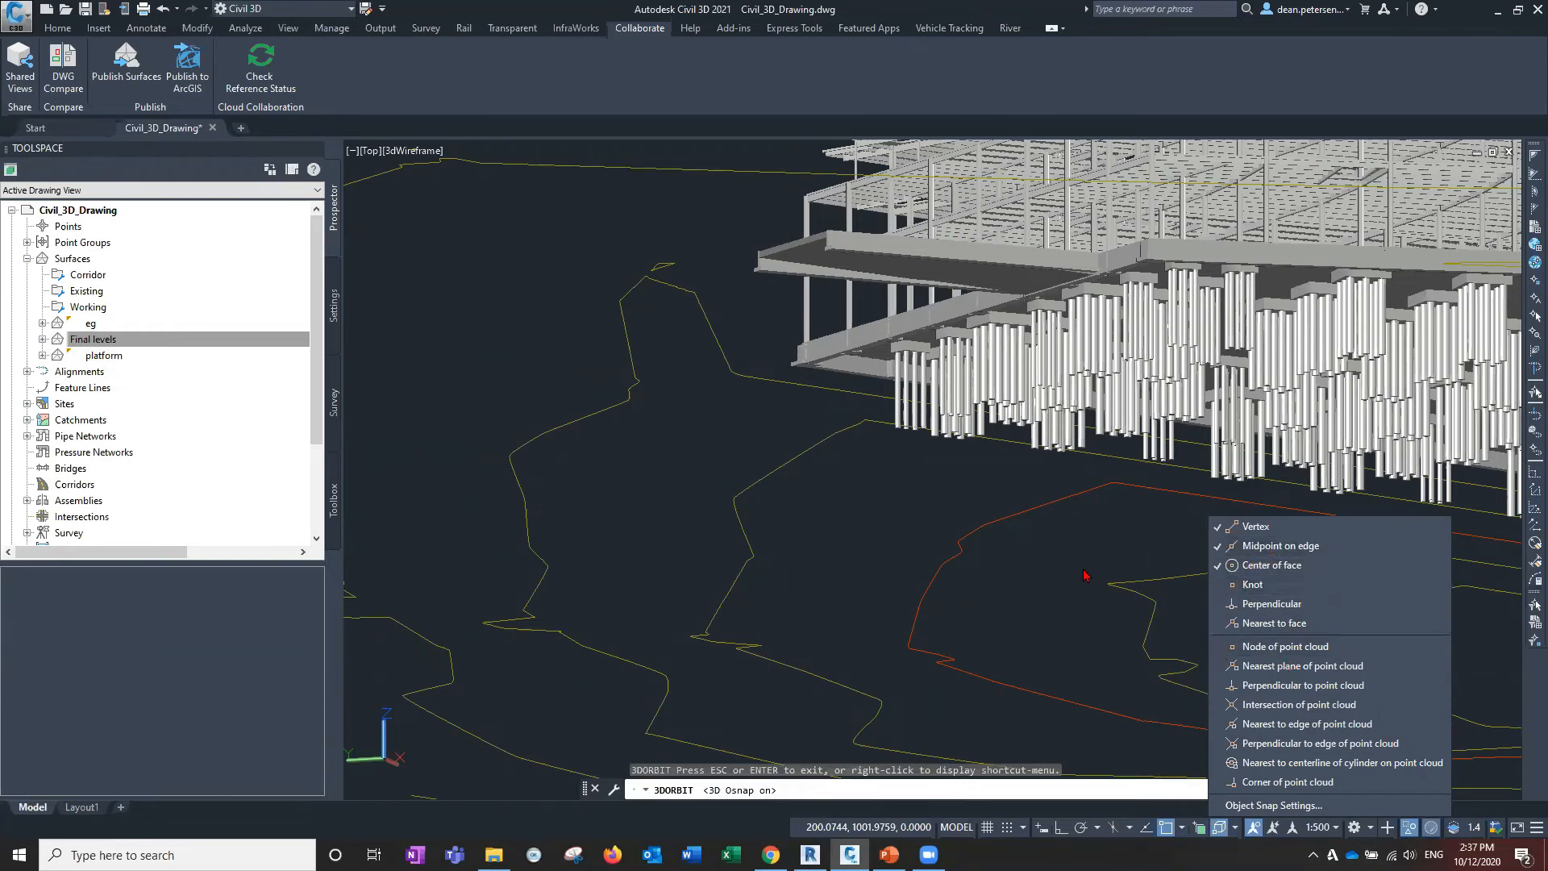
click(1045, 586)
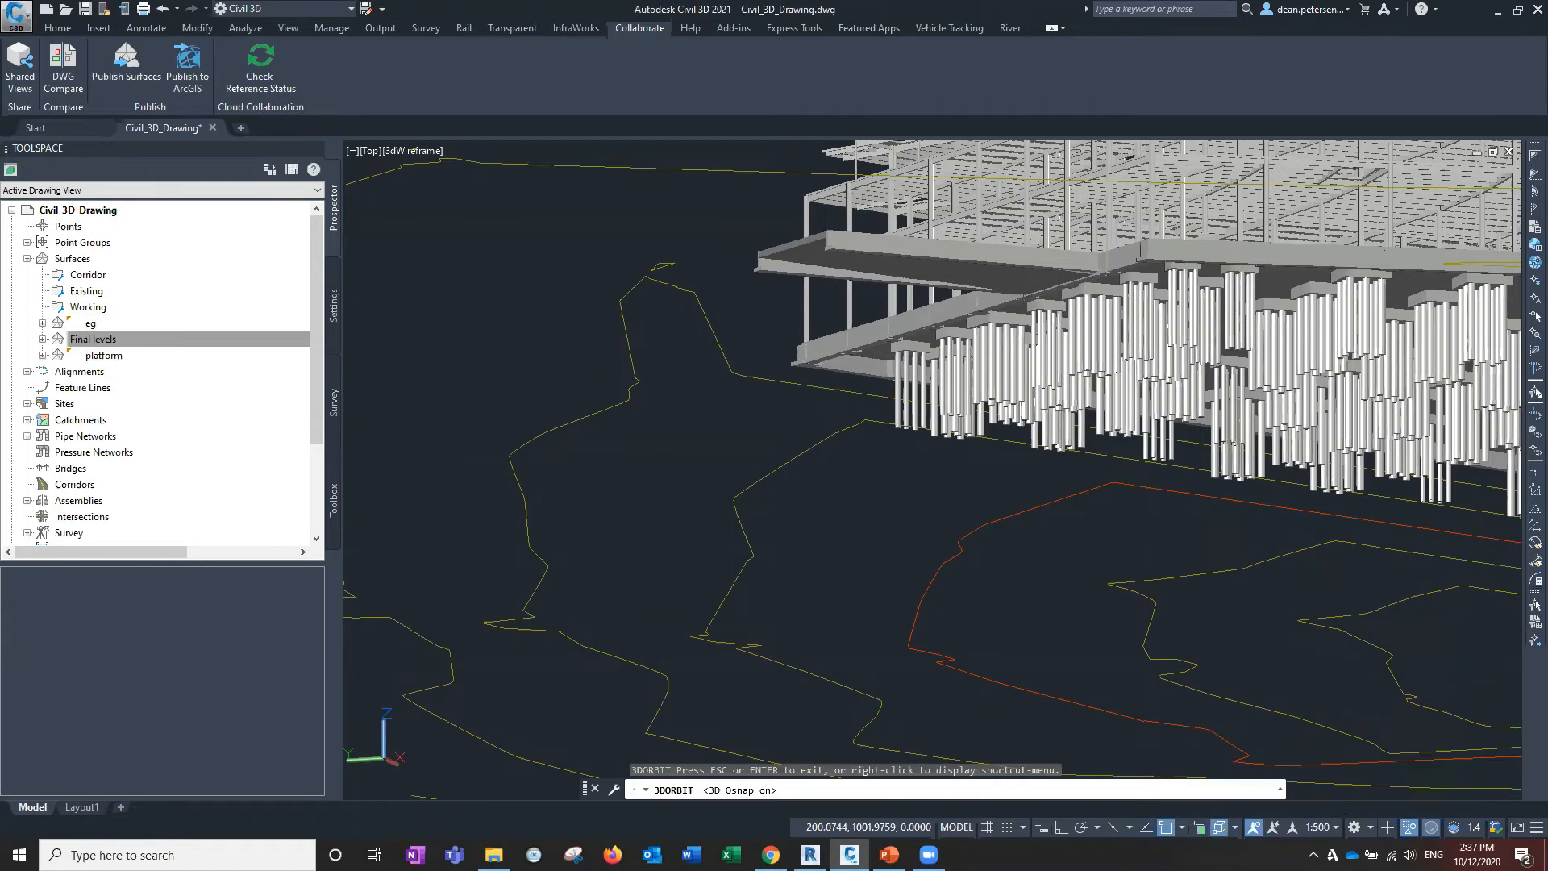
key(Escape)
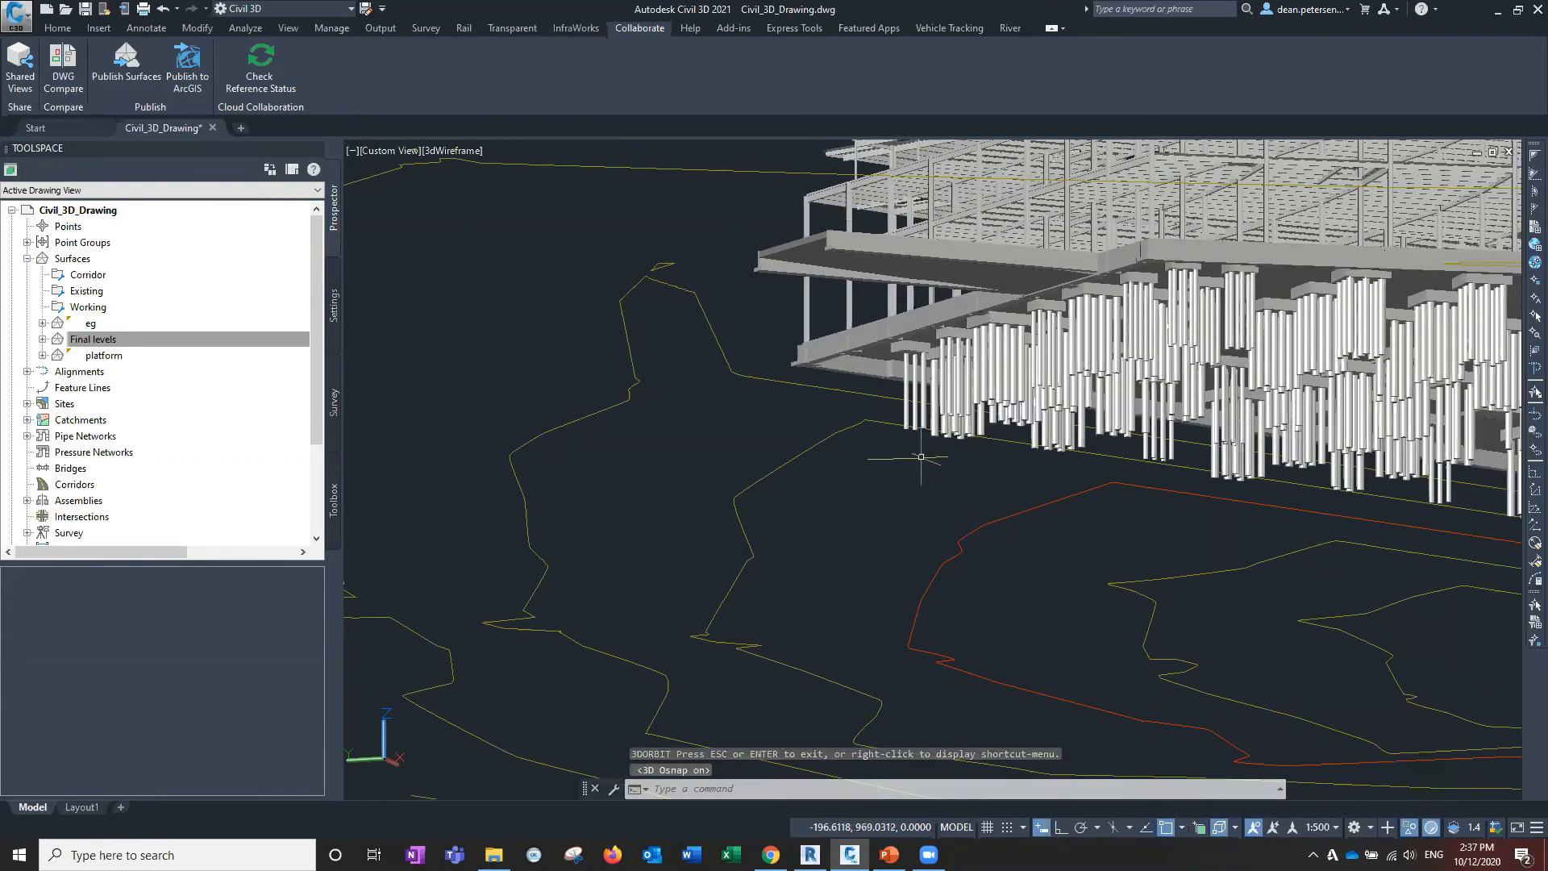
scroll(921, 456, up, 10)
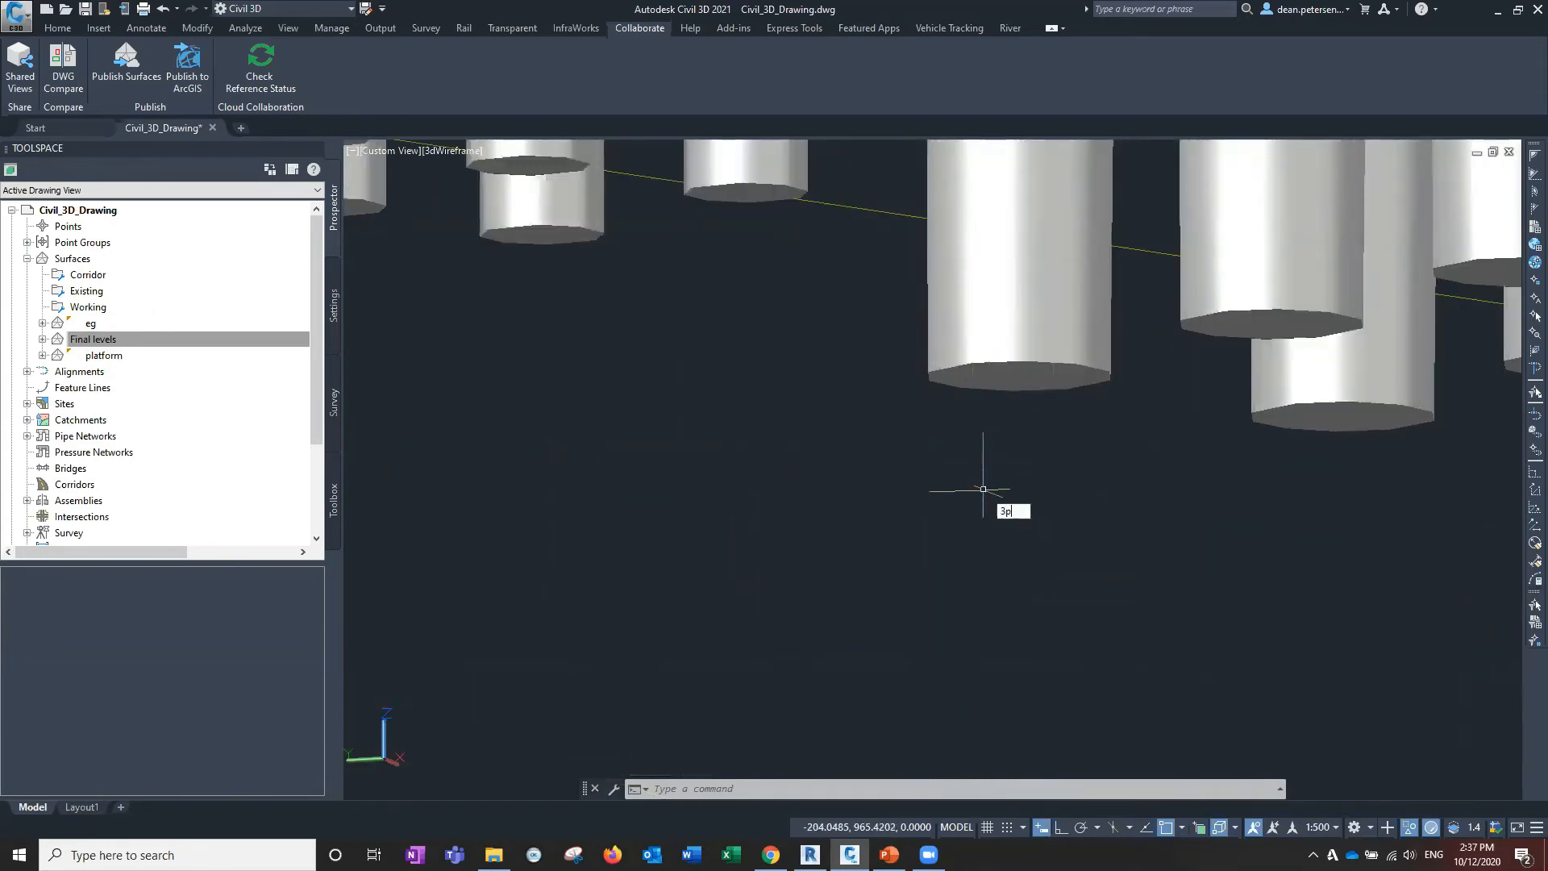
key(Return)
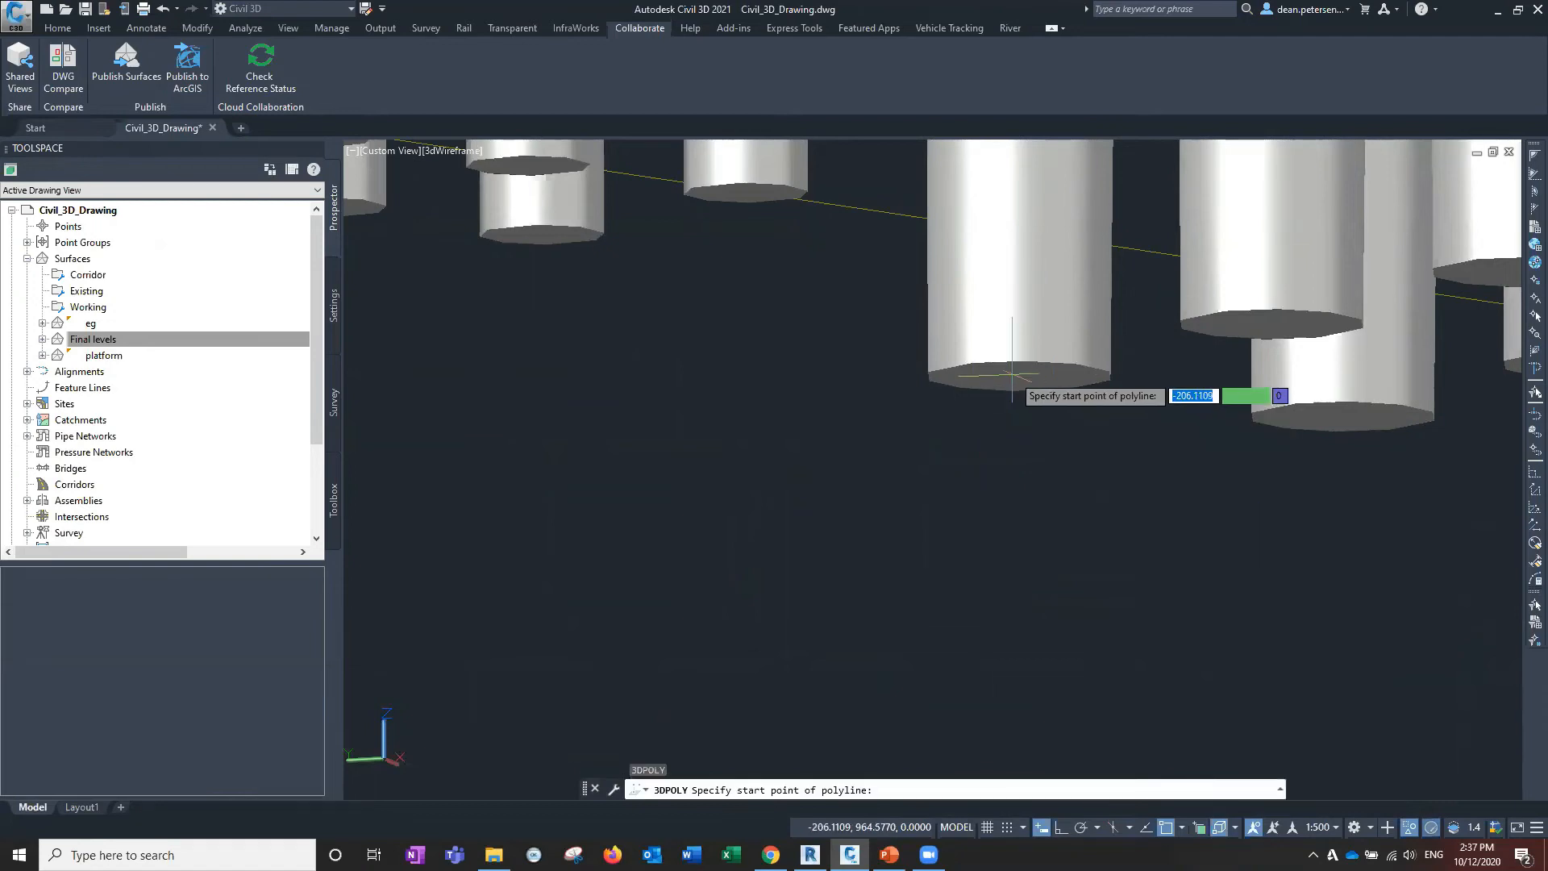
scroll(1004, 367, down, 3)
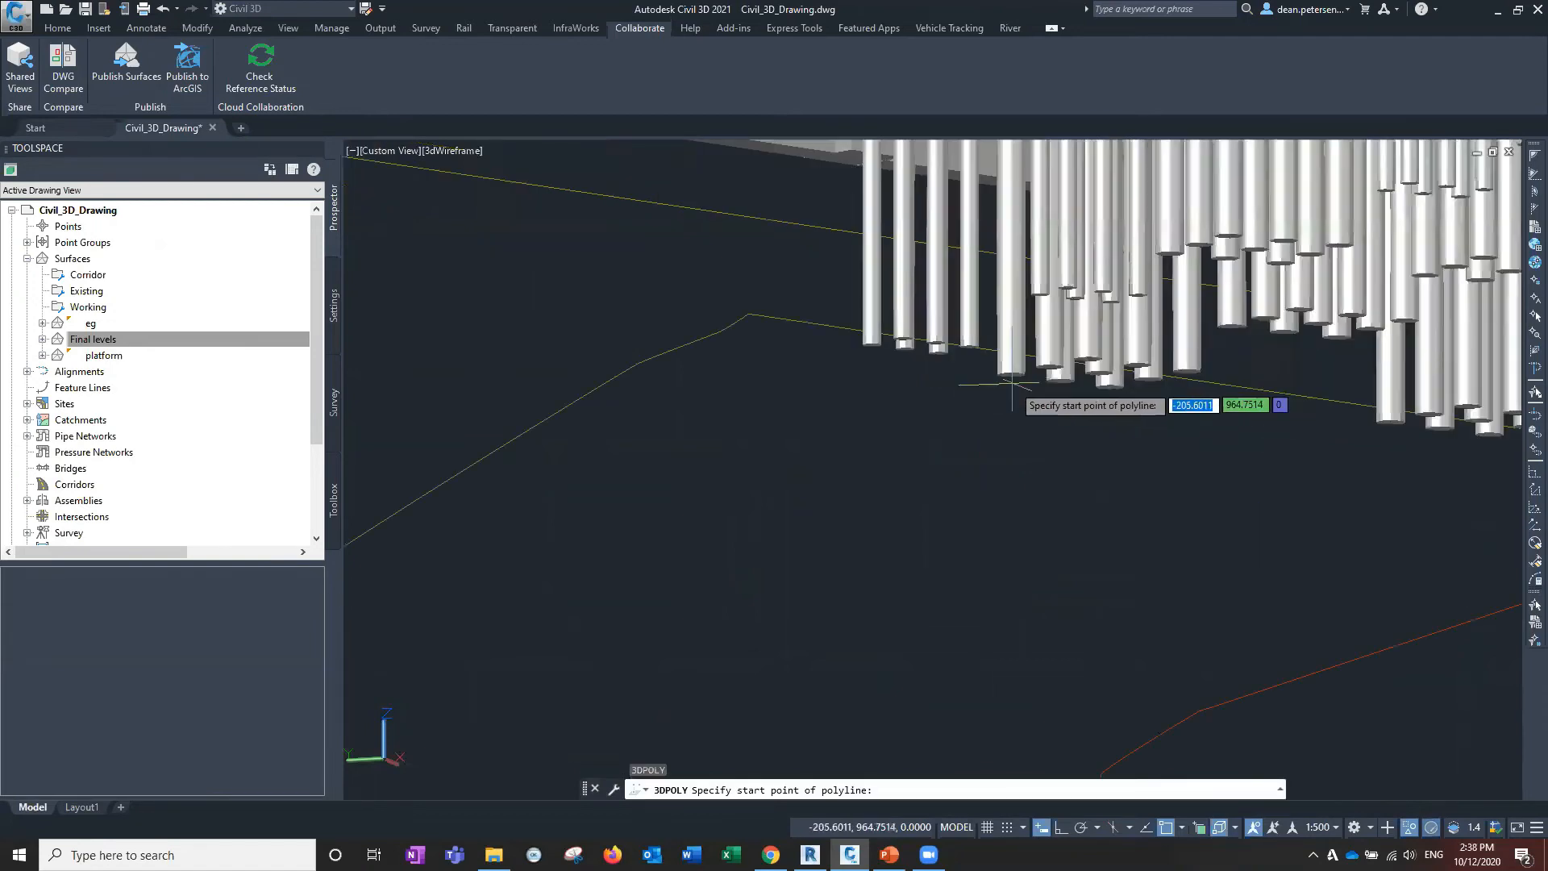
middle_drag(1004, 373, 968, 449)
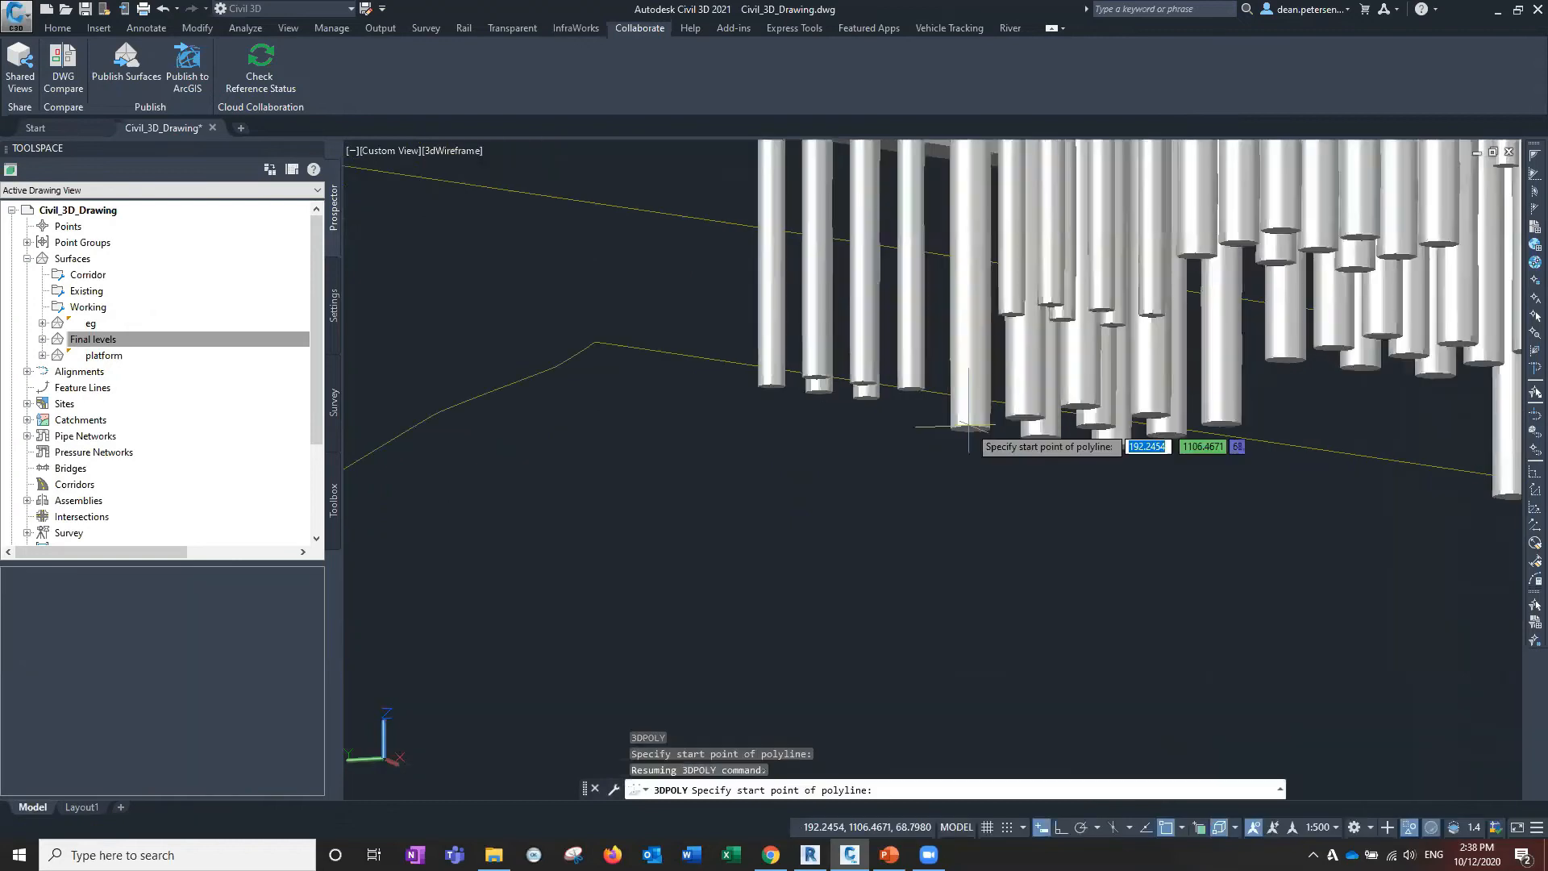
scroll(969, 449, up, 4)
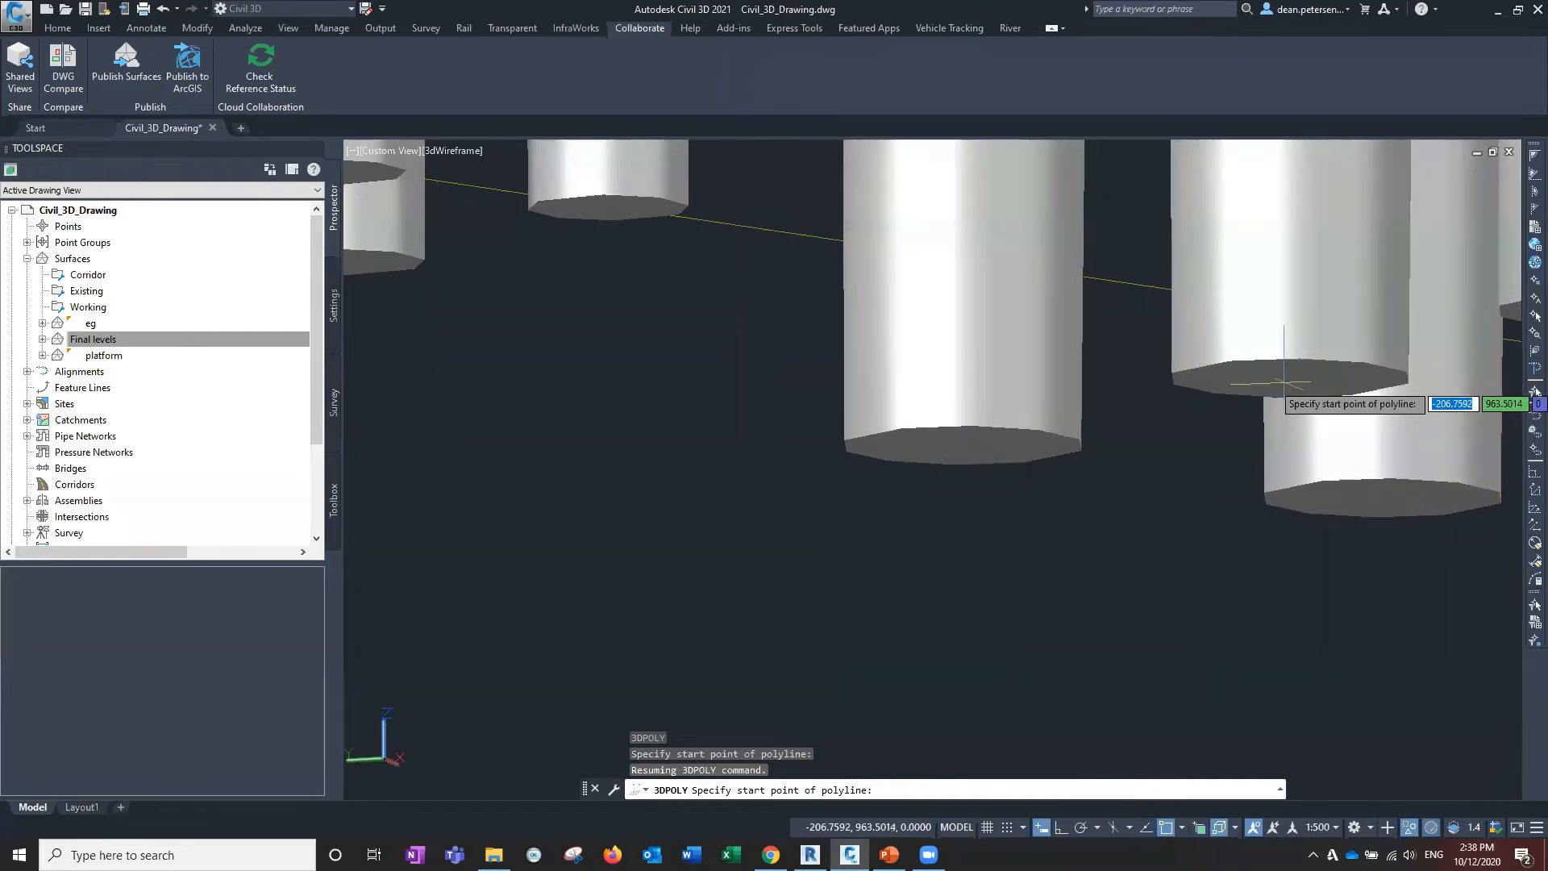
scroll(1210, 379, down, 3)
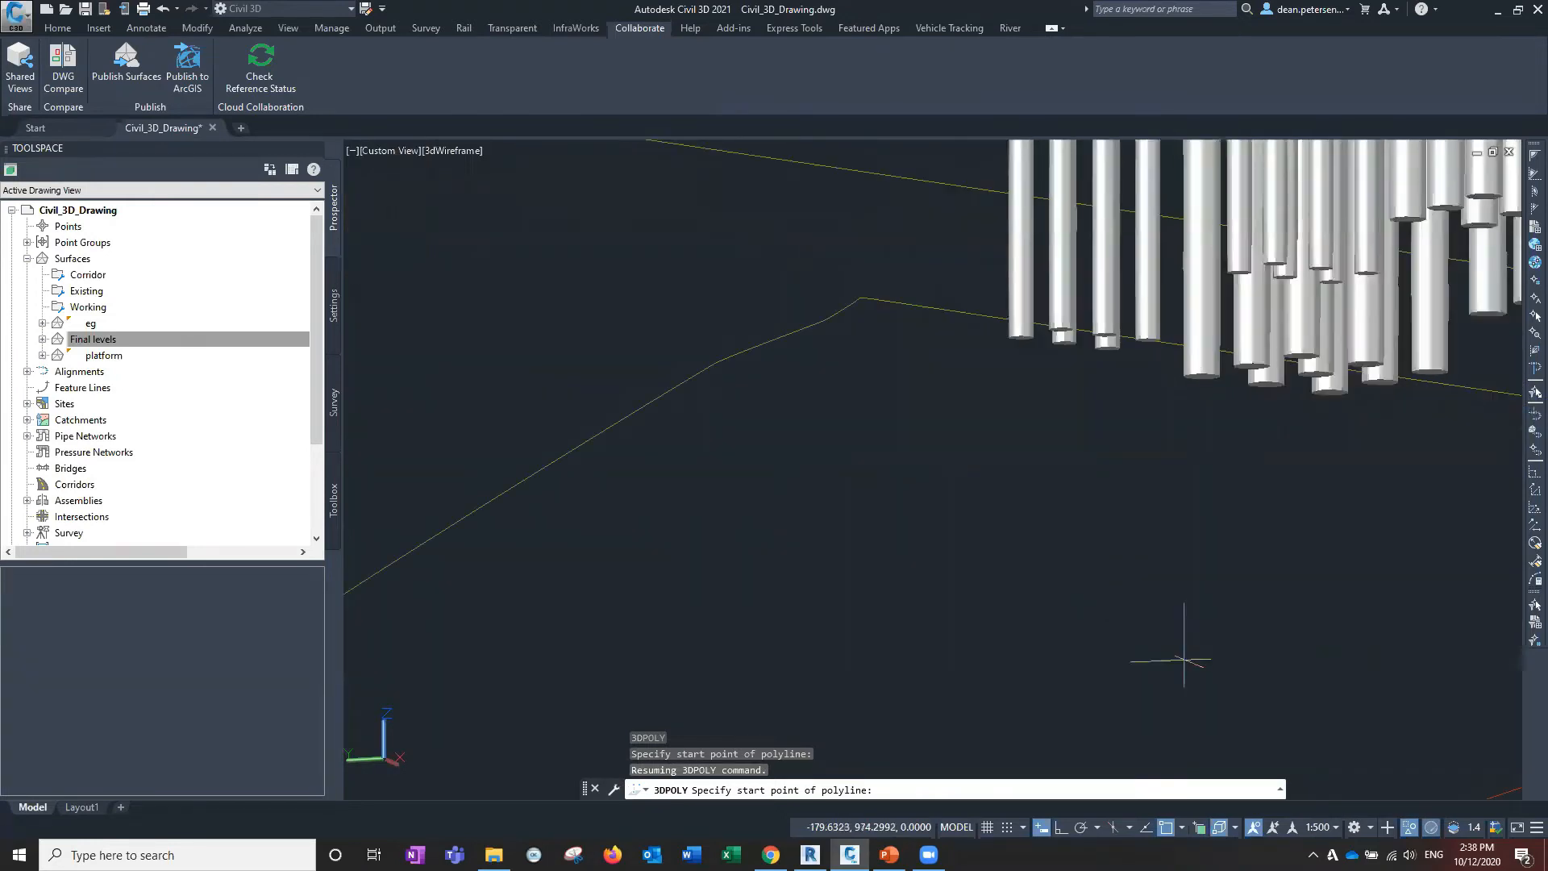
Turn off Object Snap (F3) while keeping 3D Object Snap switched on.
click(1220, 828)
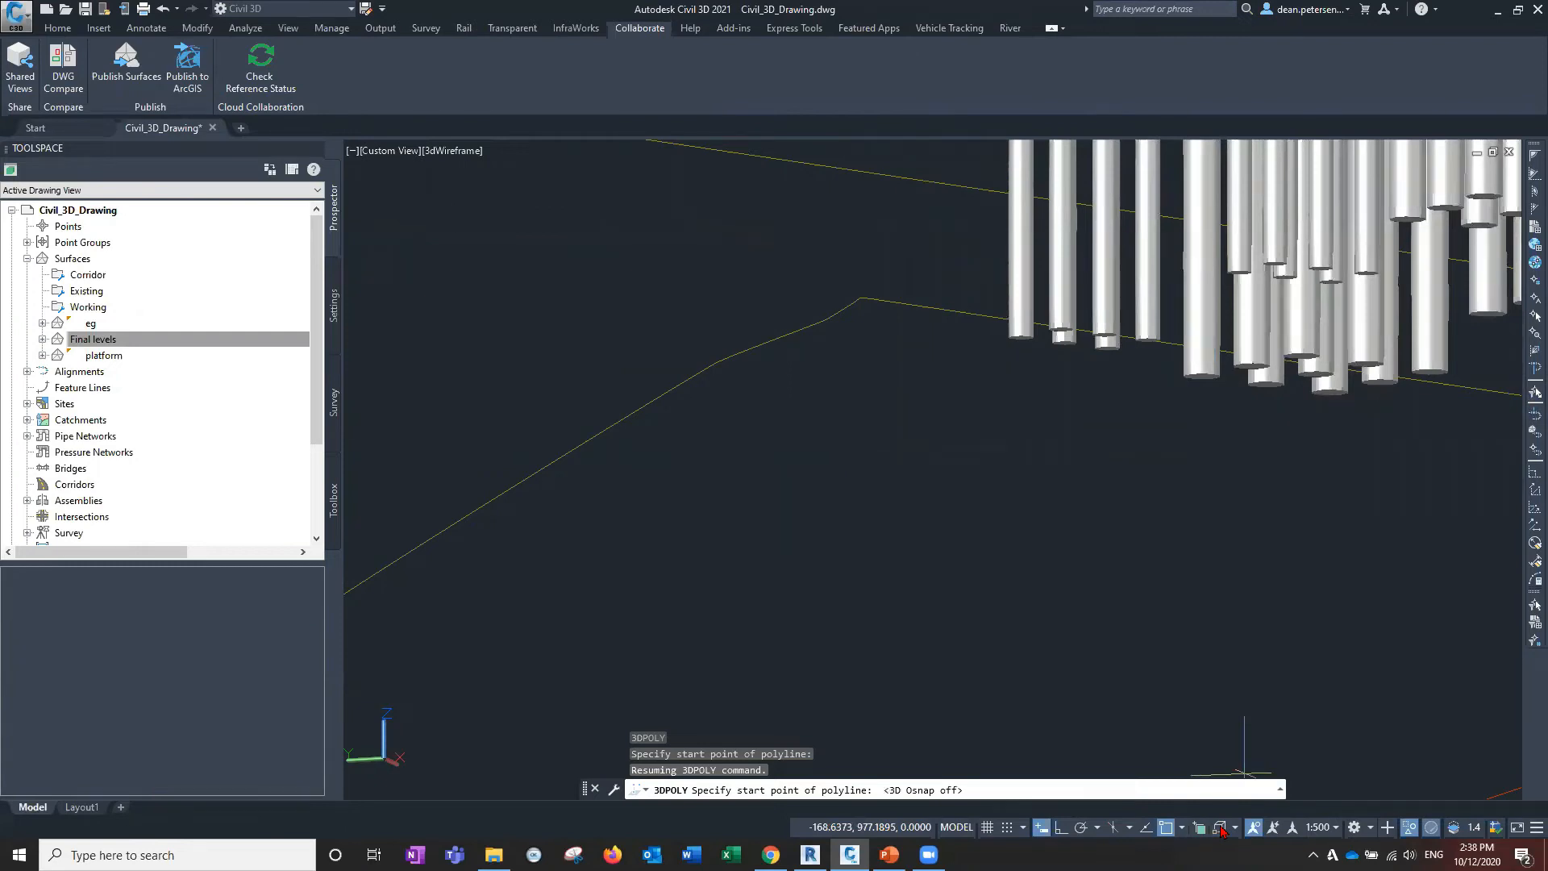
click(1236, 828)
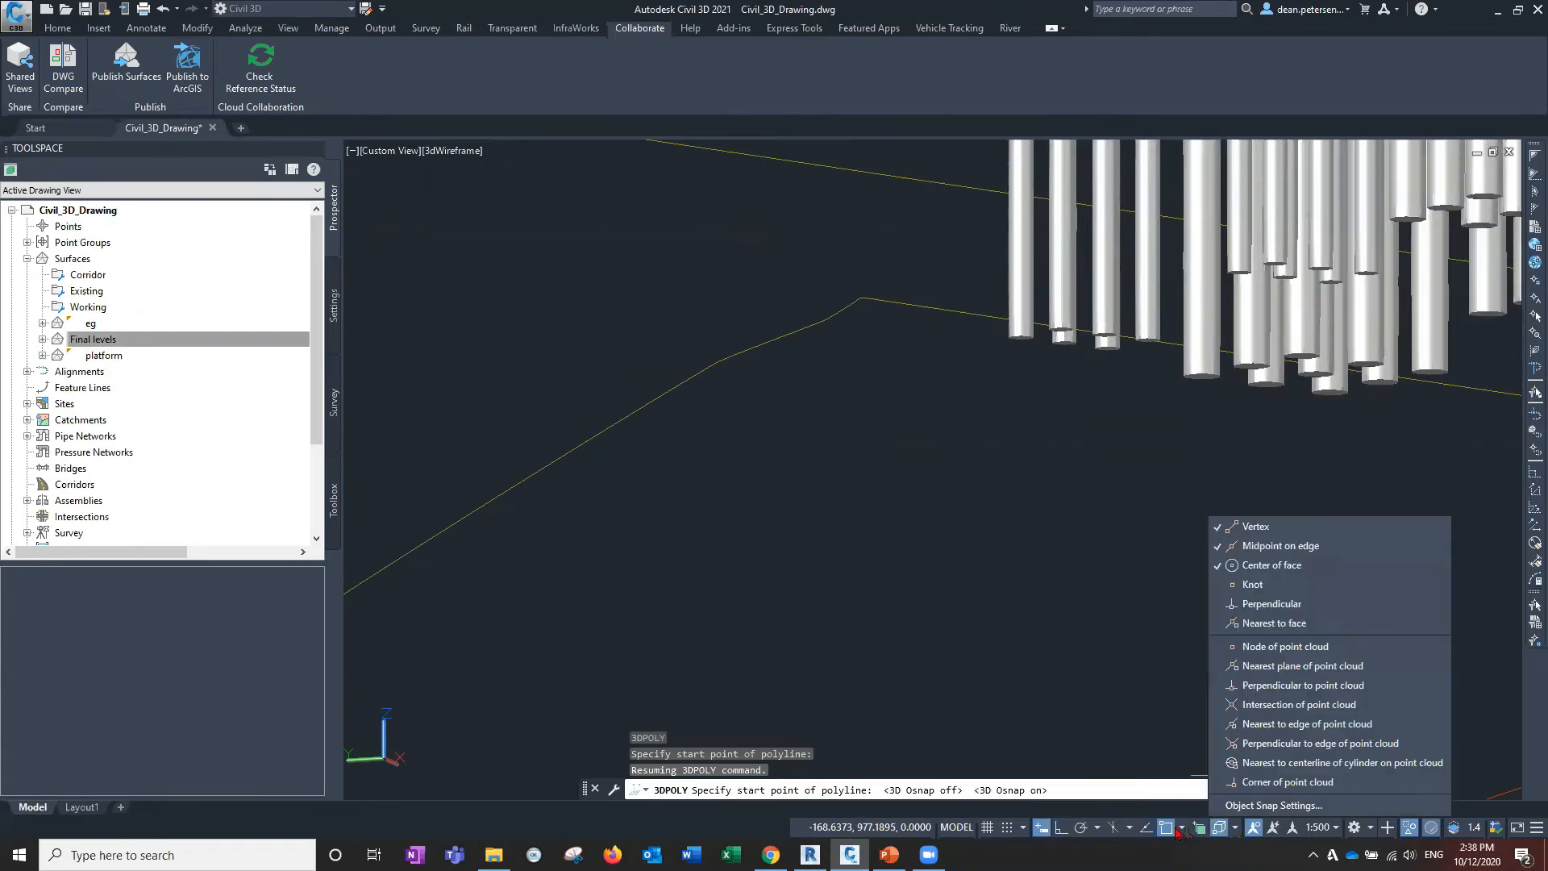
click(1165, 828)
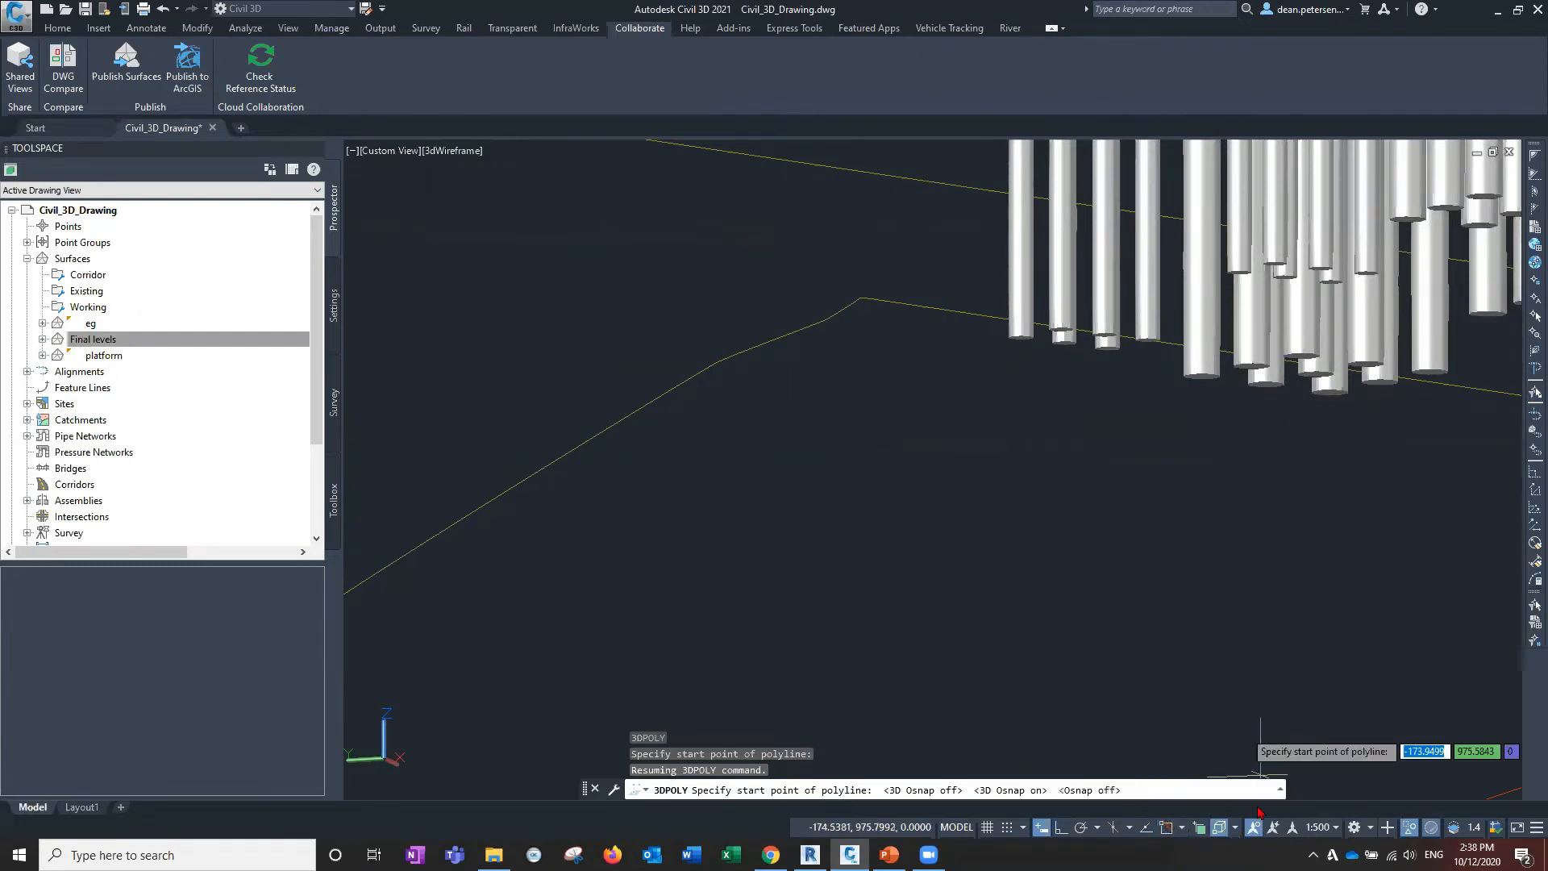
click(1220, 828)
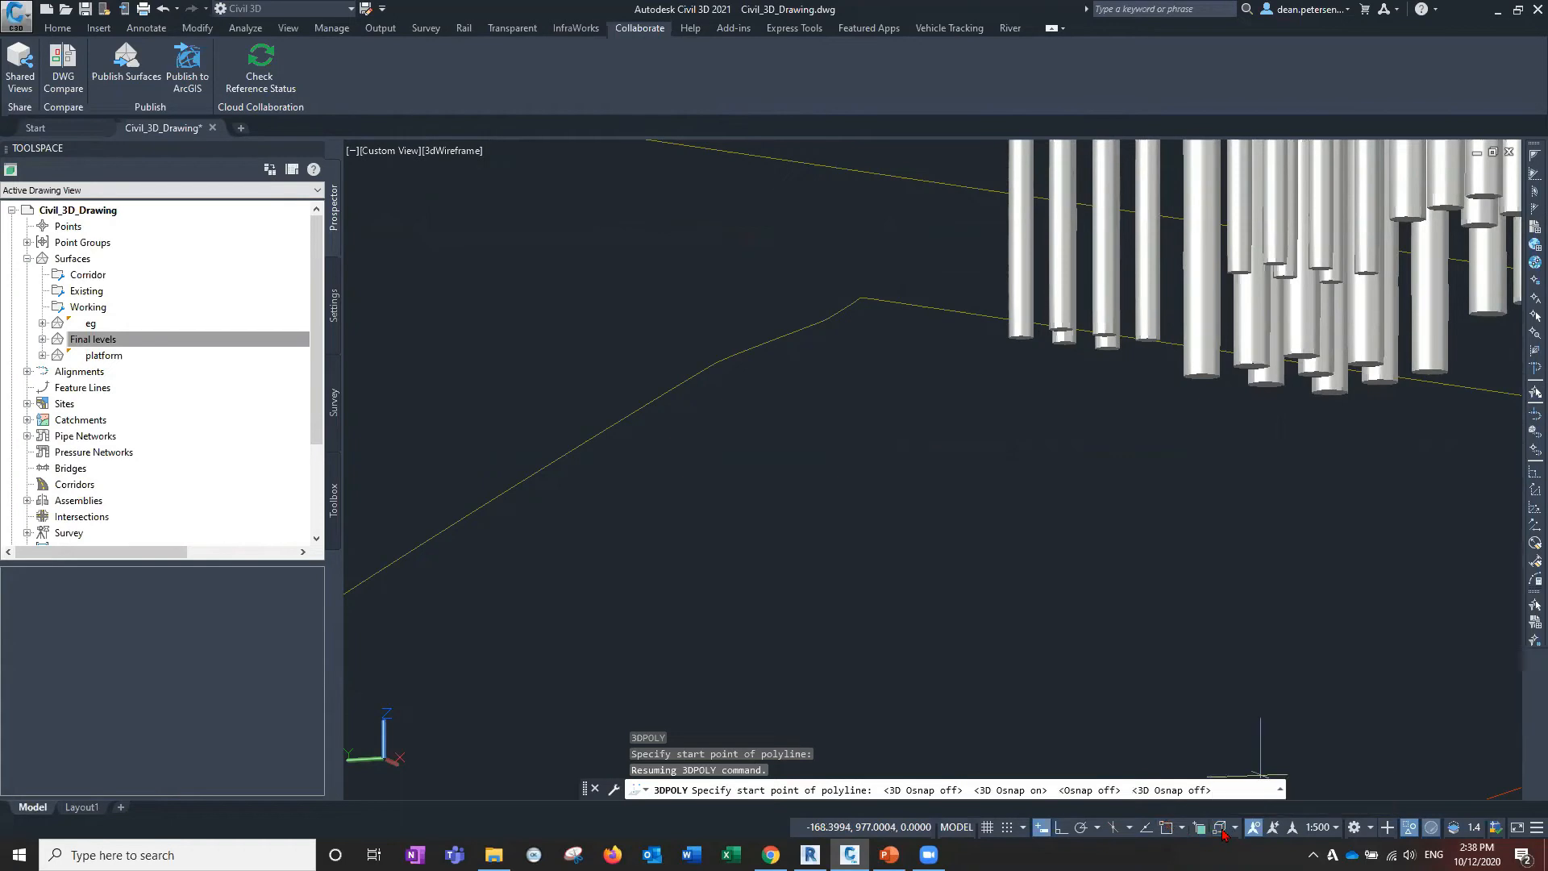
click(1220, 828)
click(1235, 828)
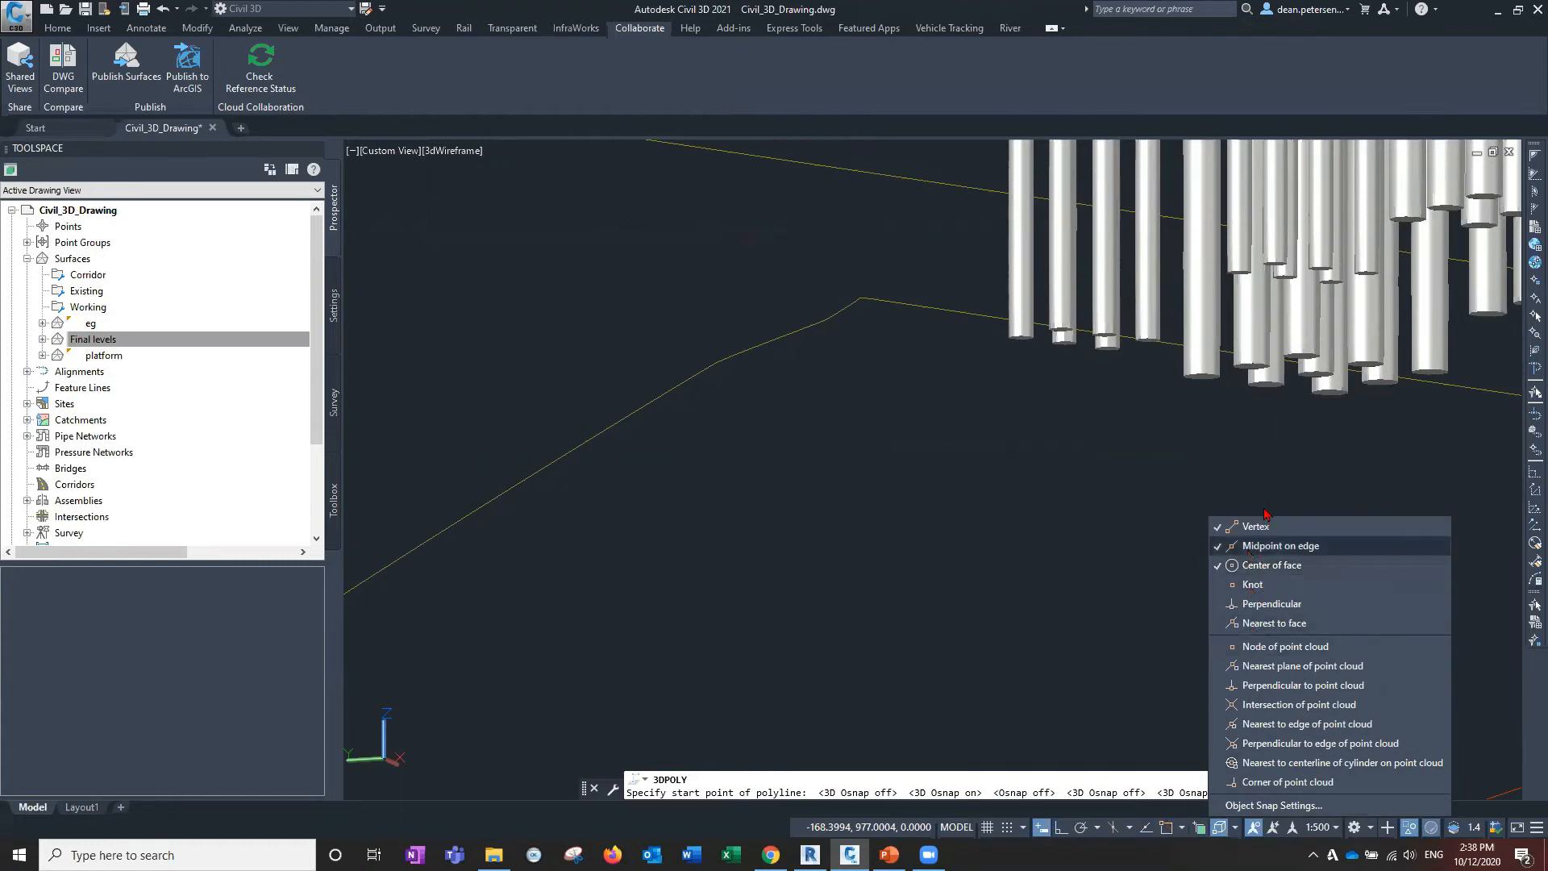
scroll(1198, 377, up, 5)
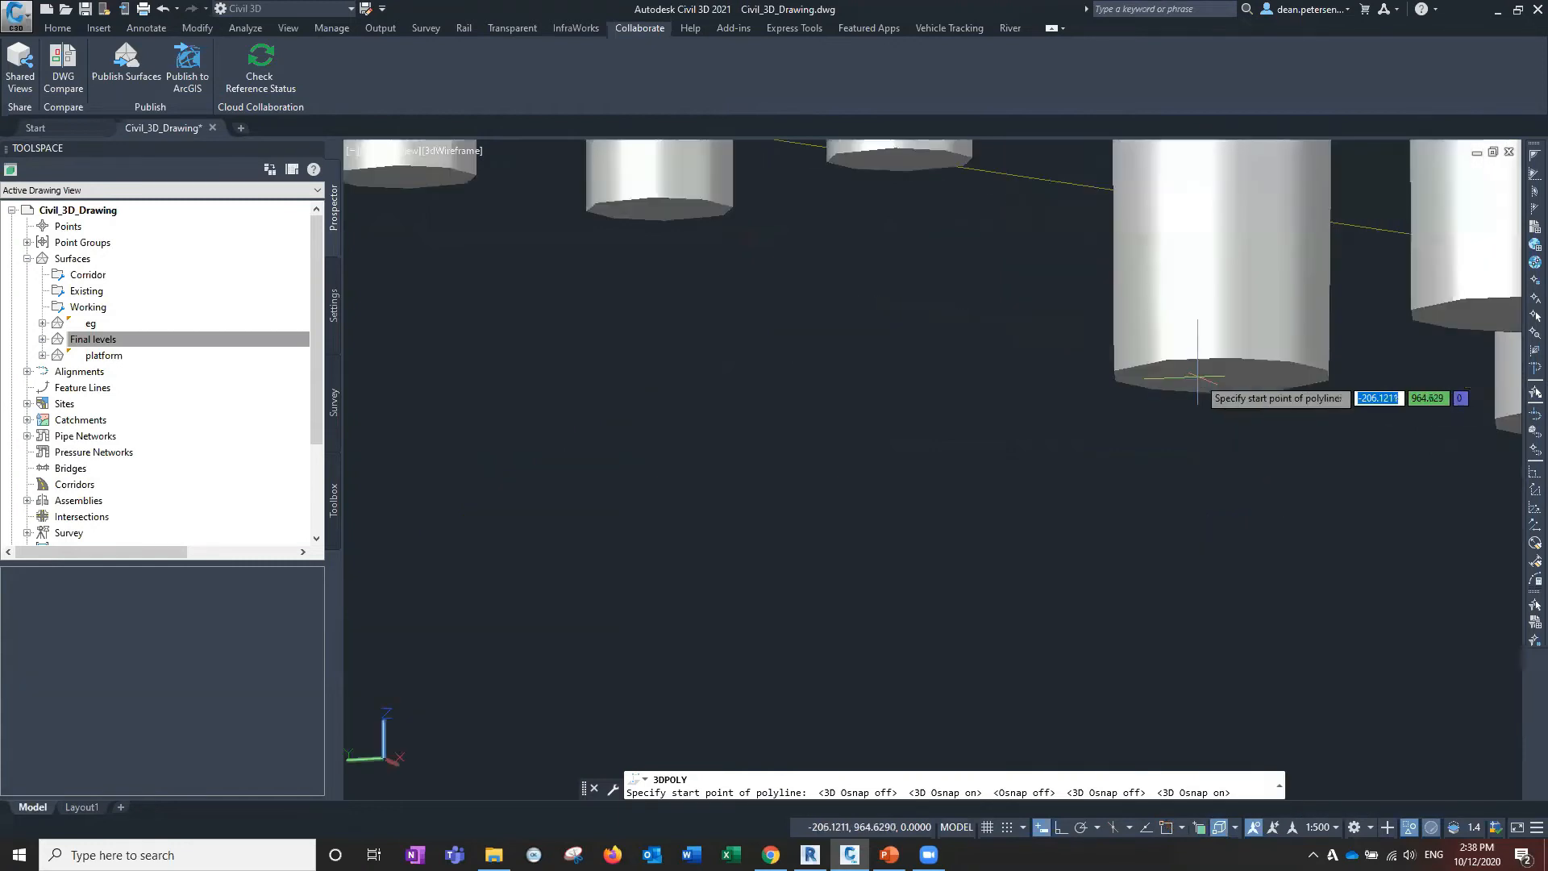
scroll(1194, 367, up, 3)
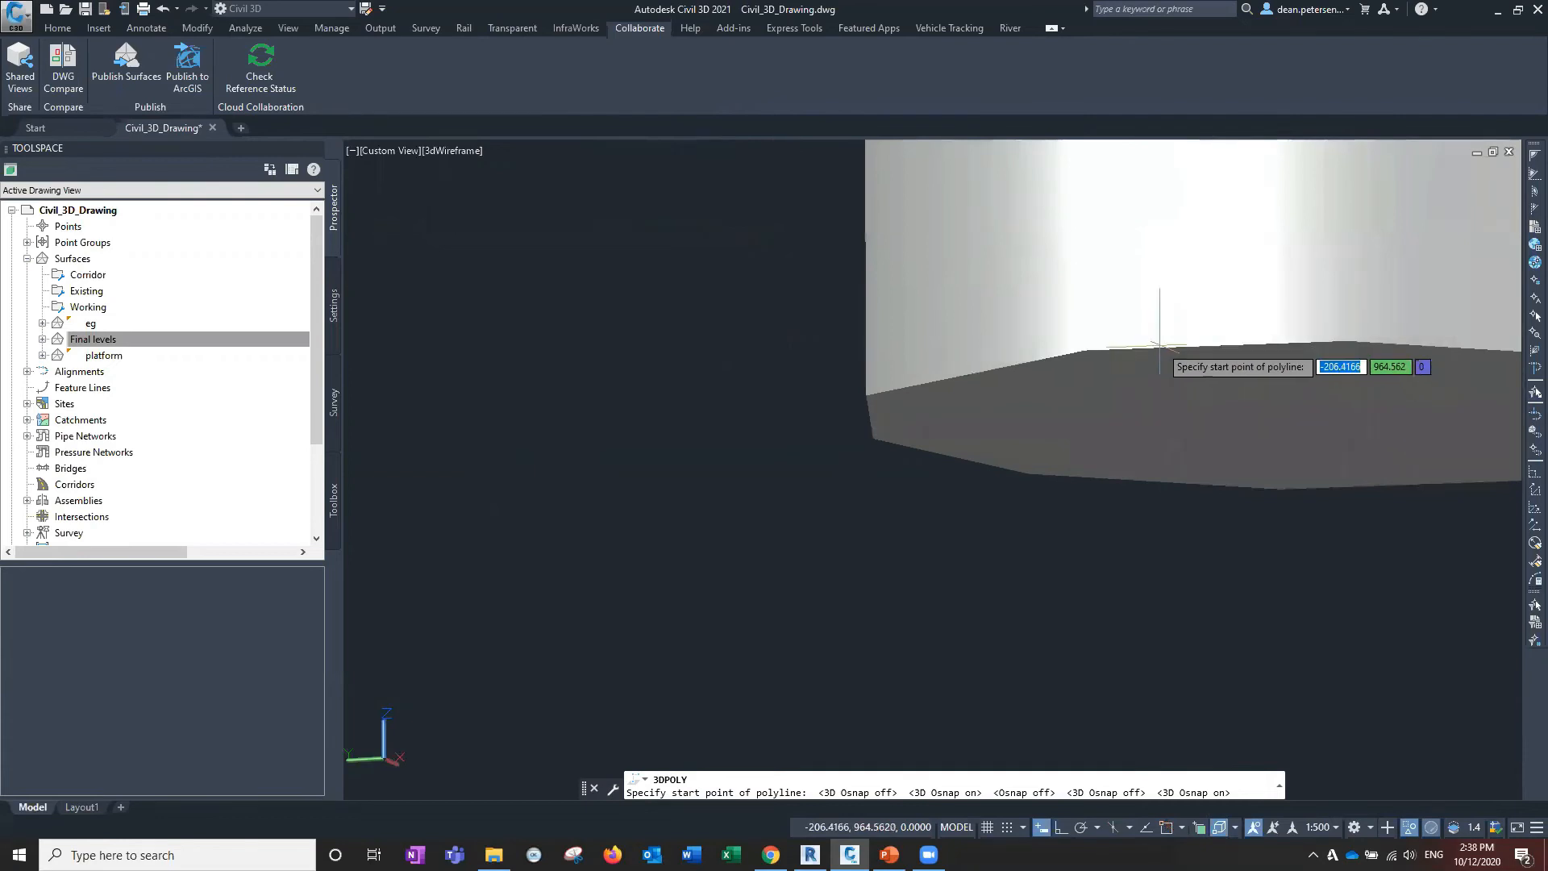
scroll(1121, 482, down, 5)
middle_drag(1170, 488, 1005, 476)
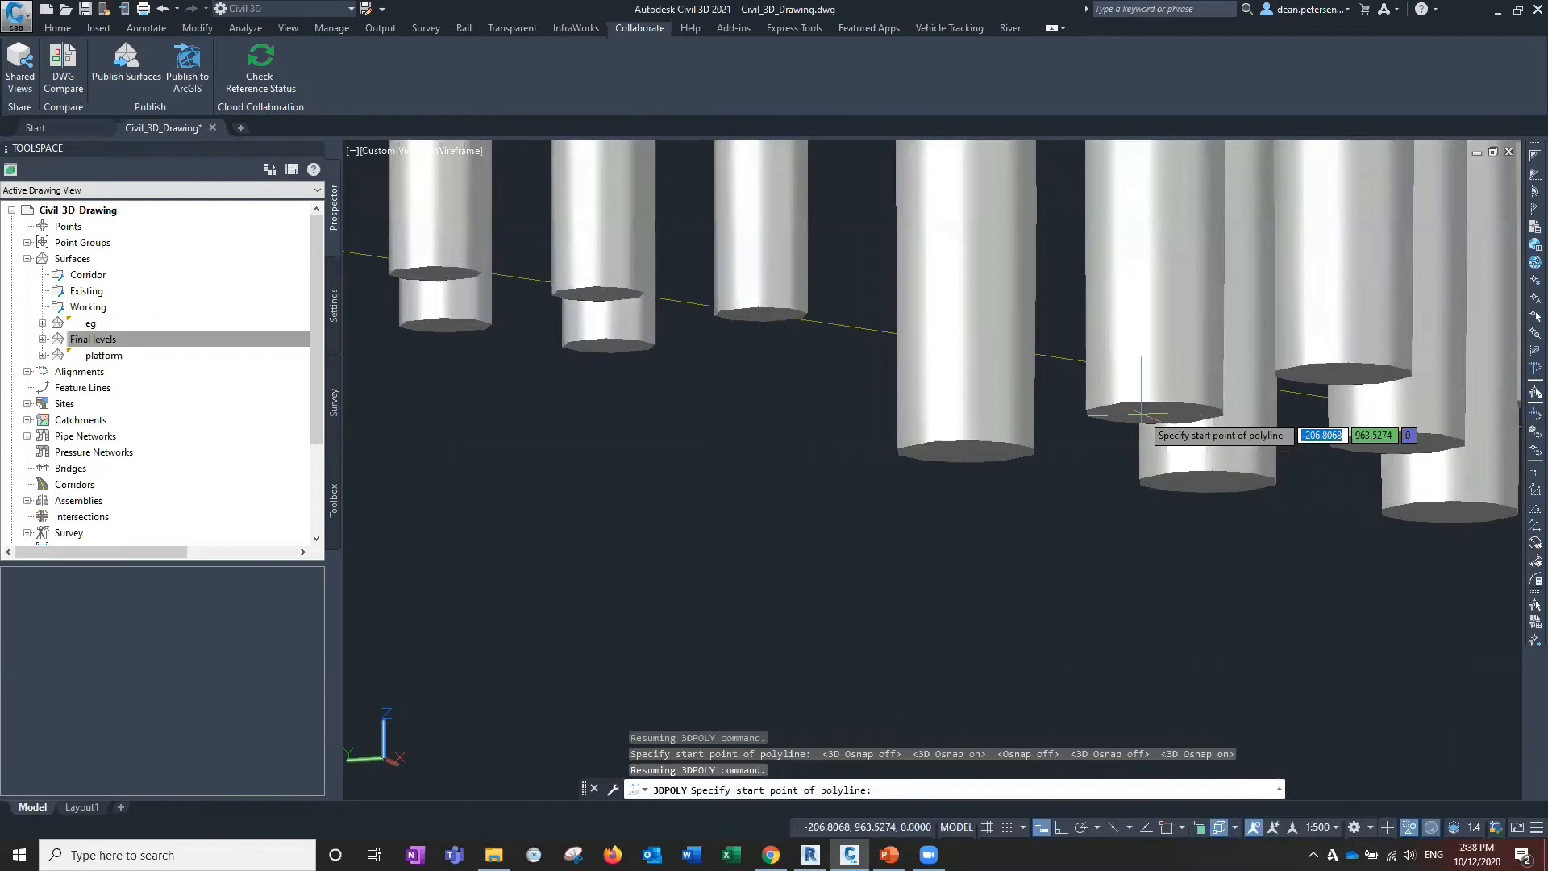
scroll(1173, 415, down, 4)
scroll(971, 387, down, 5)
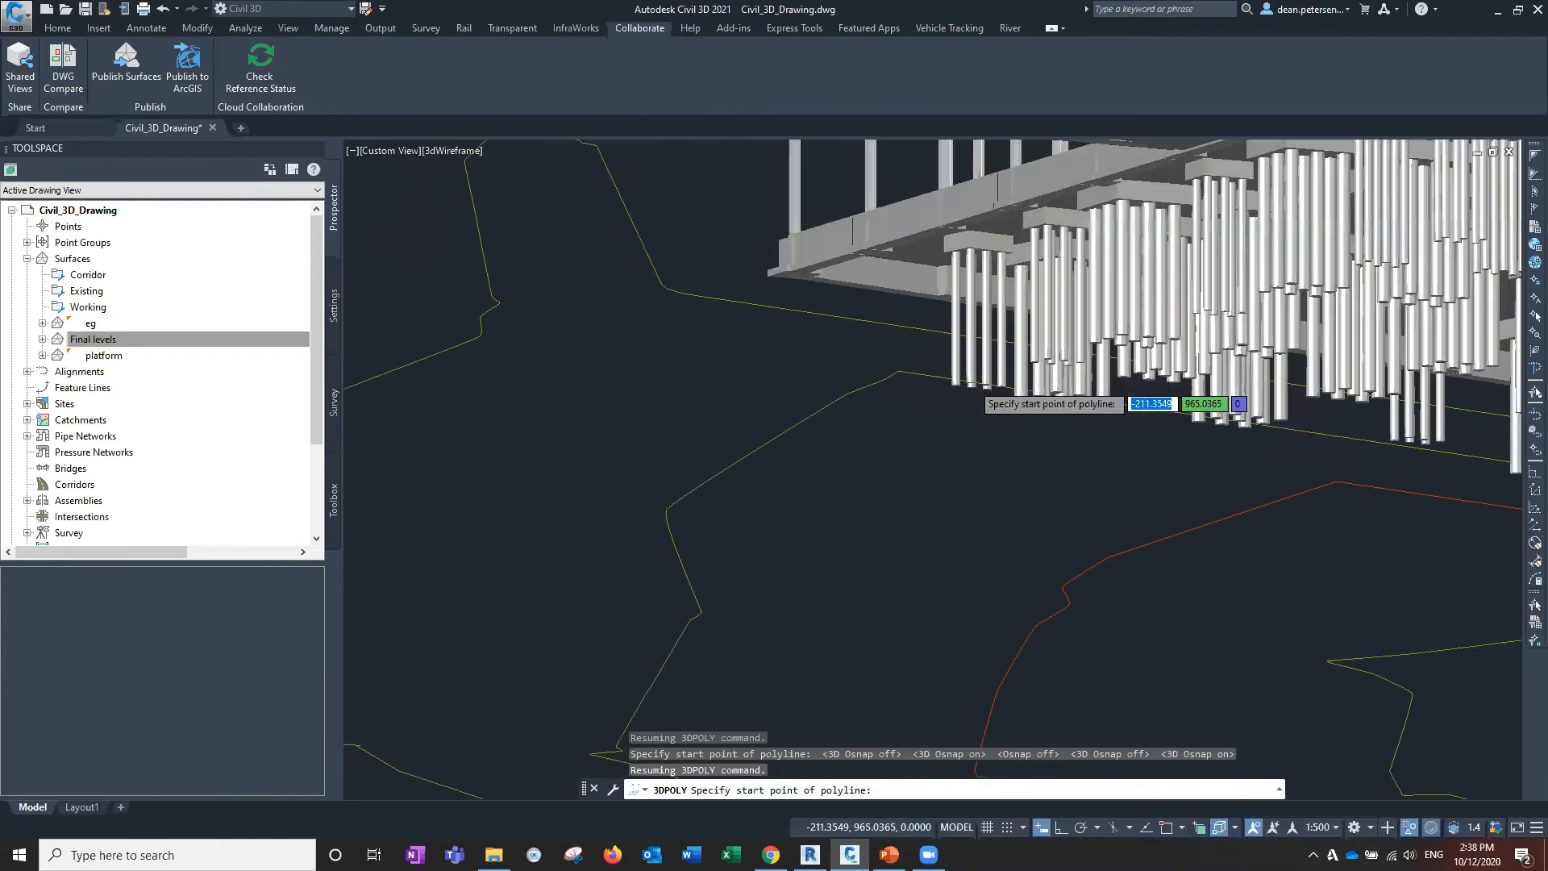
scroll(976, 439, up, 4)
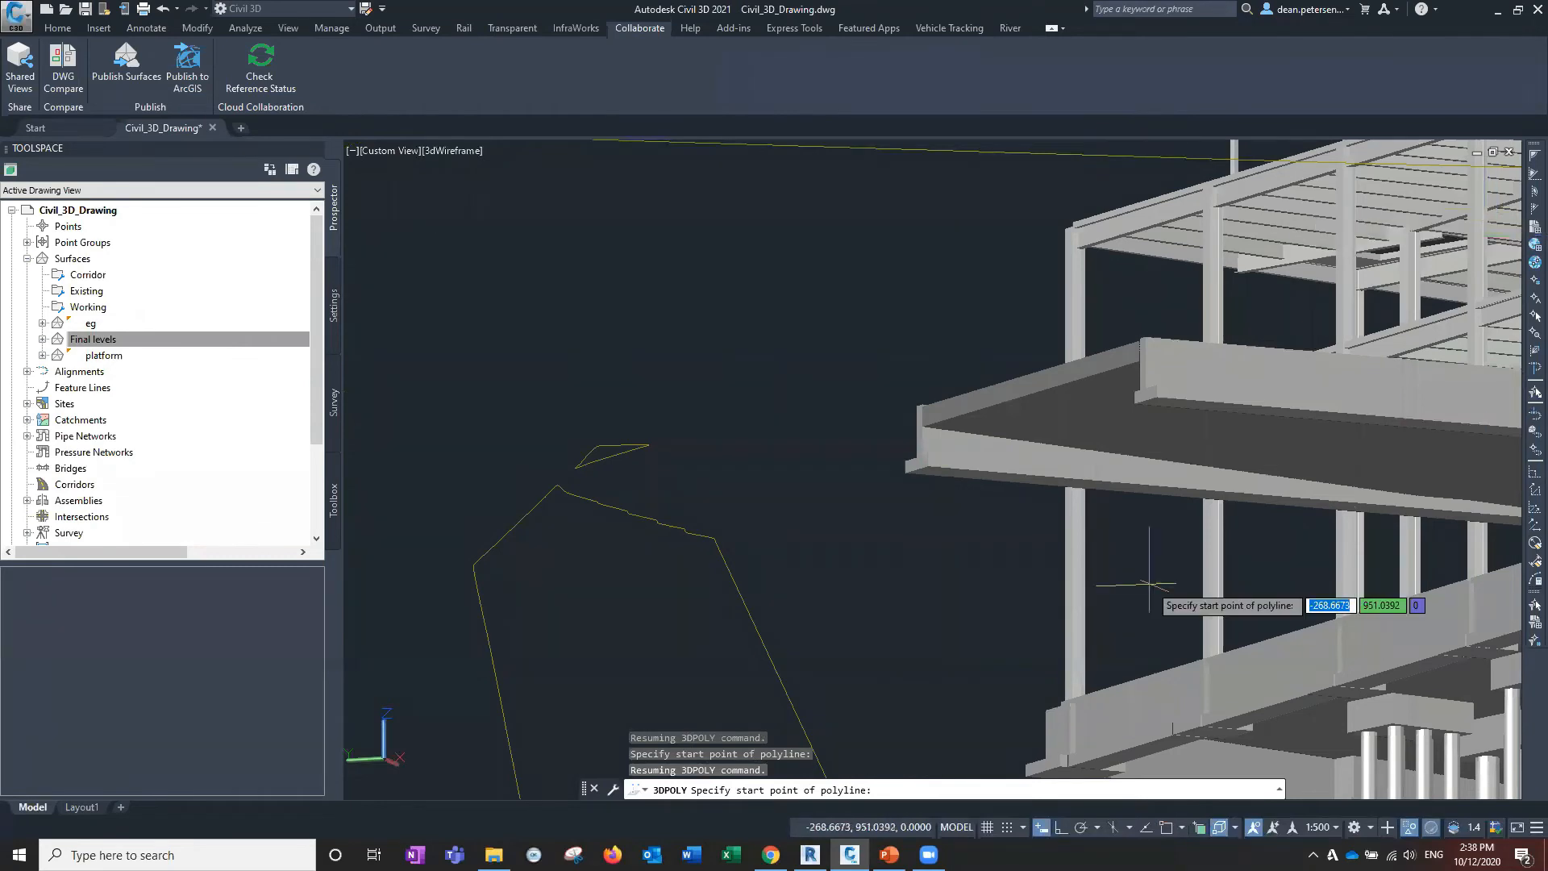
scroll(906, 461, up, 4)
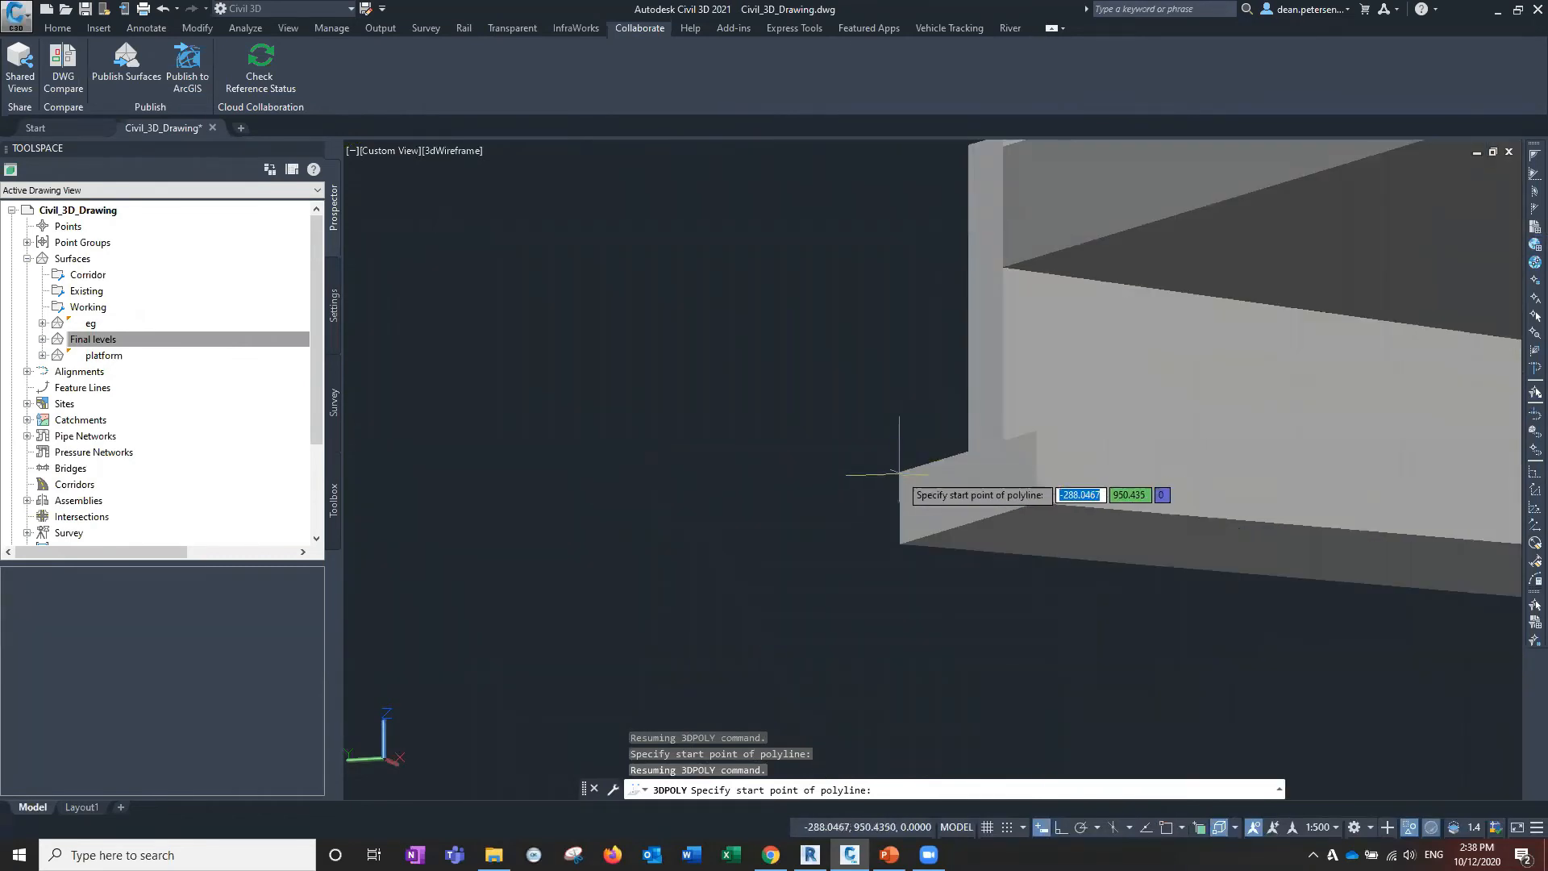
click(1220, 829)
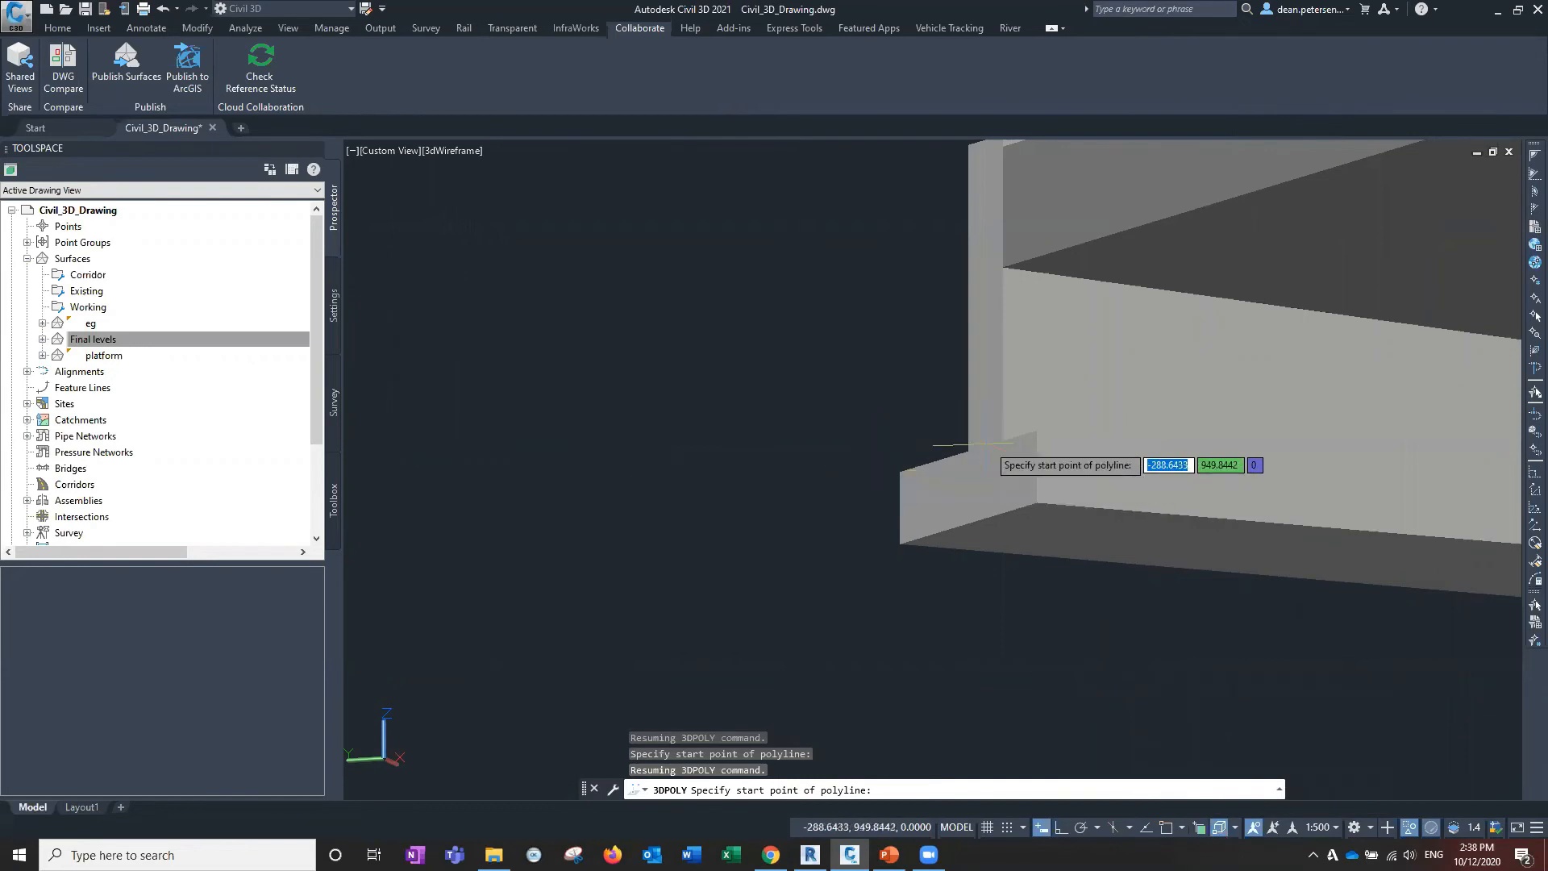
scroll(967, 439, down, 1)
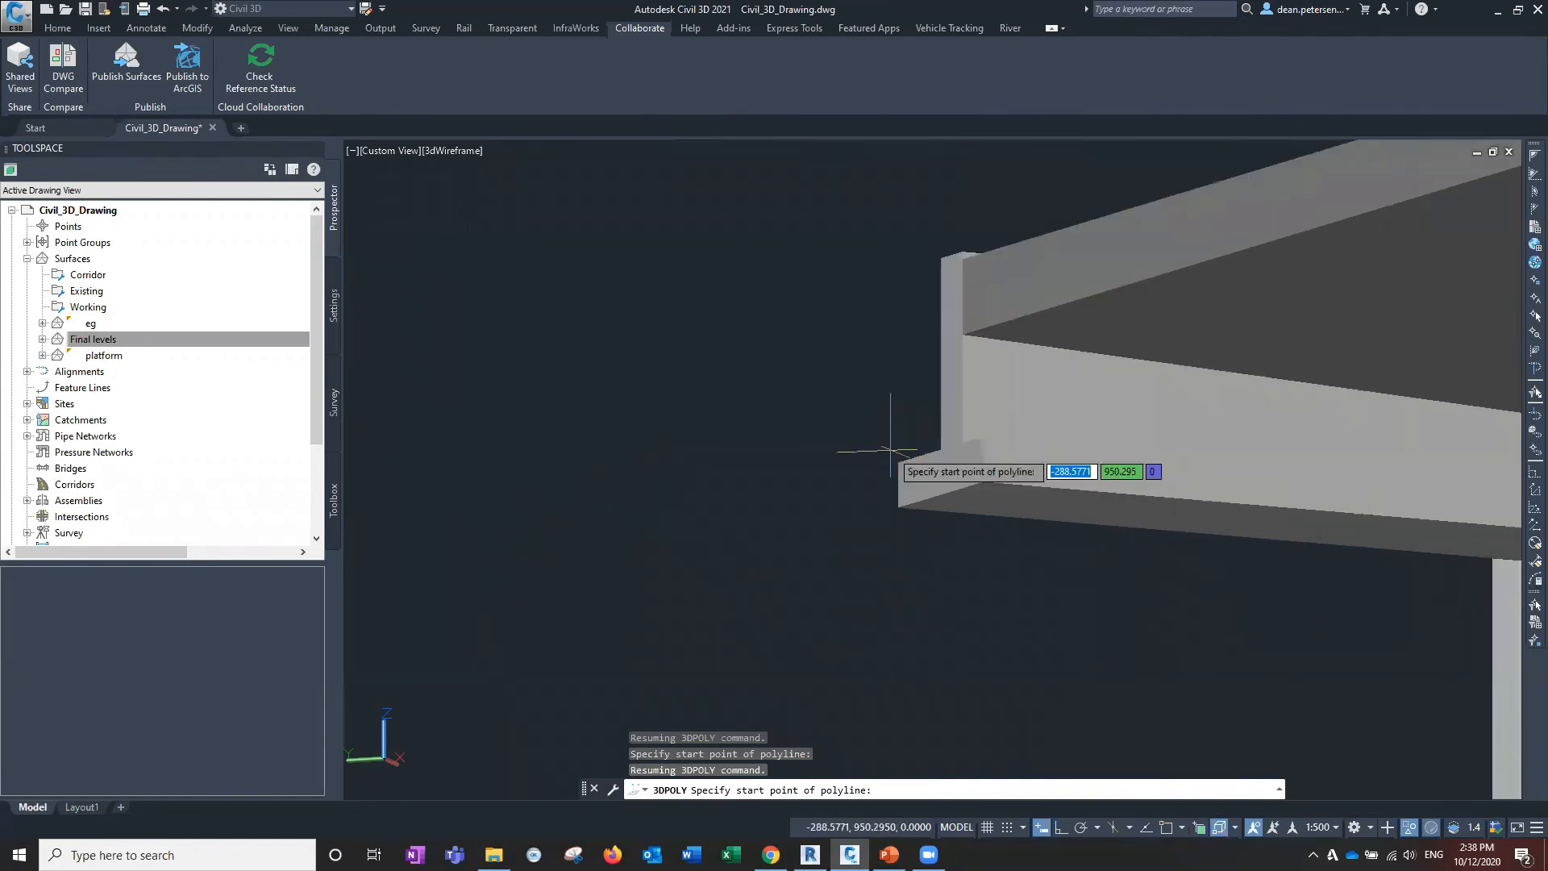
scroll(852, 467, down, 1)
scroll(852, 468, down, 3)
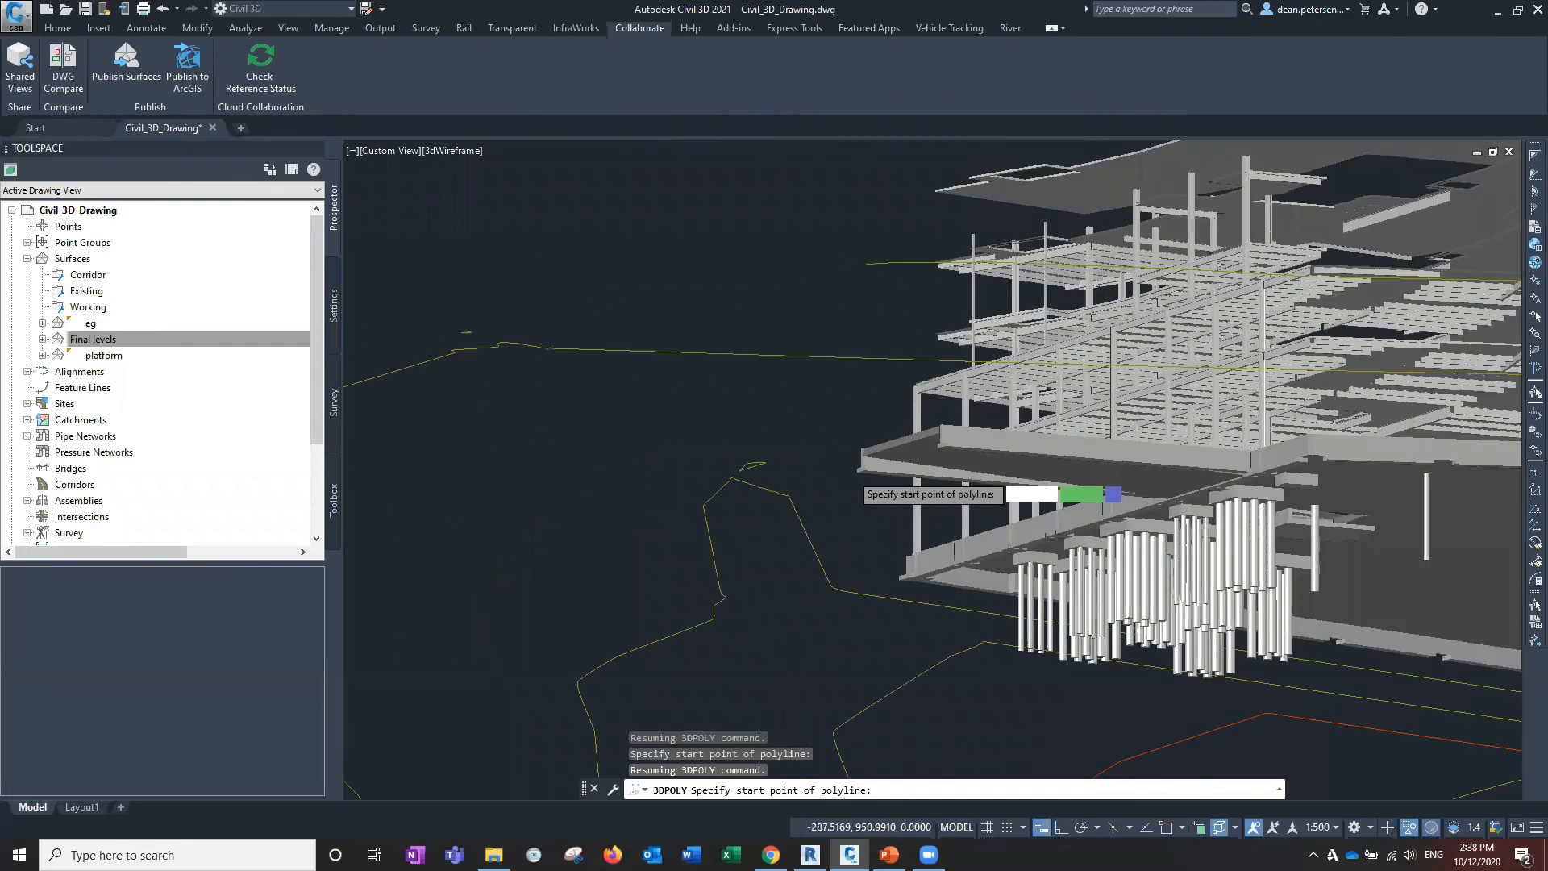
middle_drag(854, 560, 805, 468)
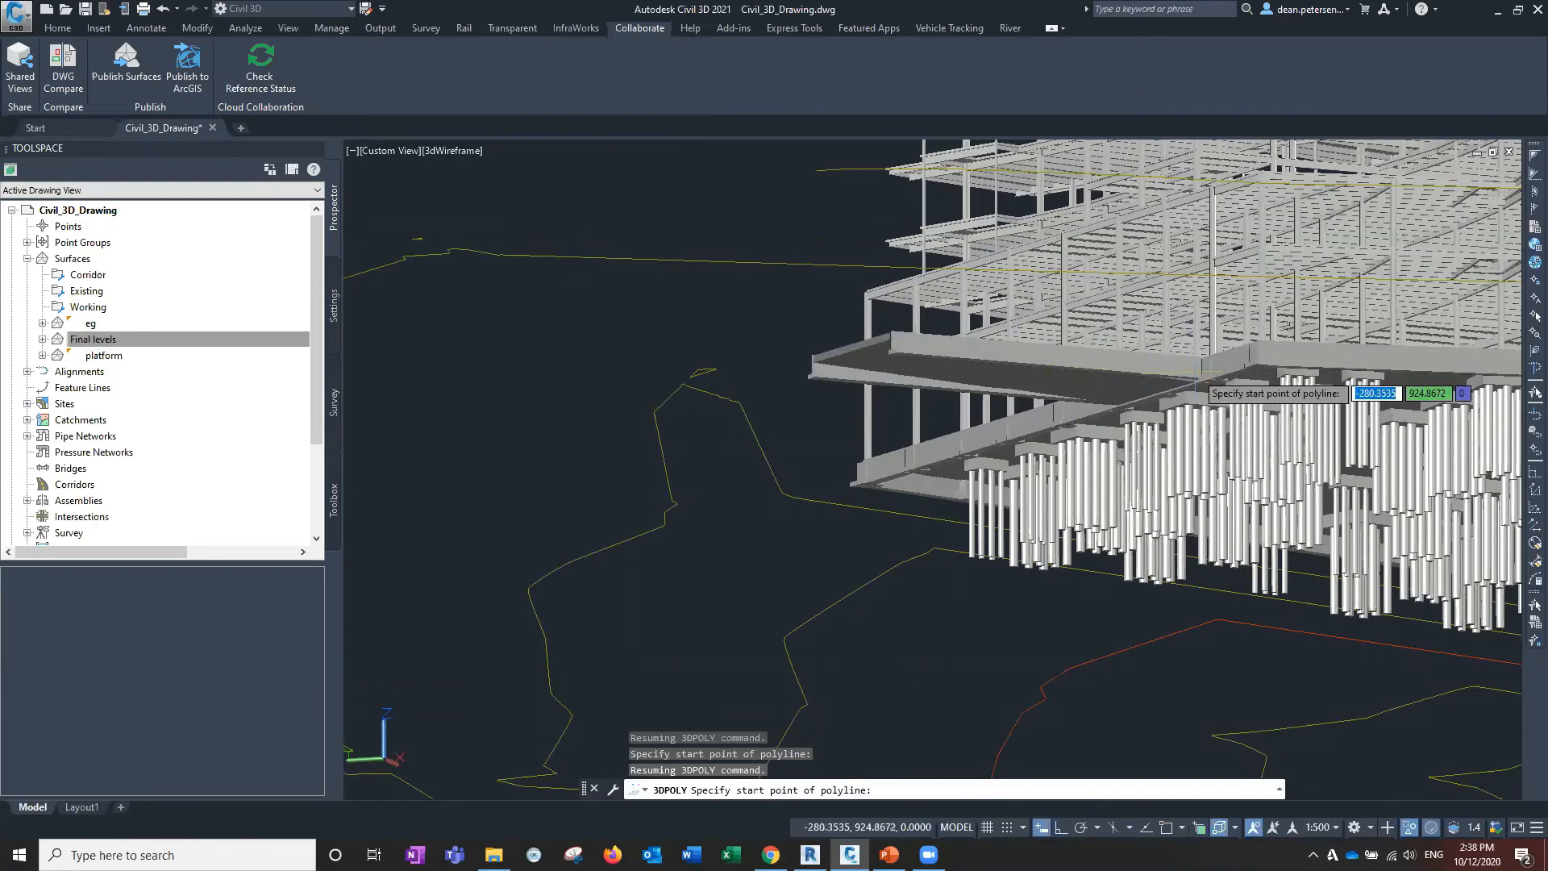
Turn Object Snap back on and start the 3D polyline at the slab's corner.
click(1167, 831)
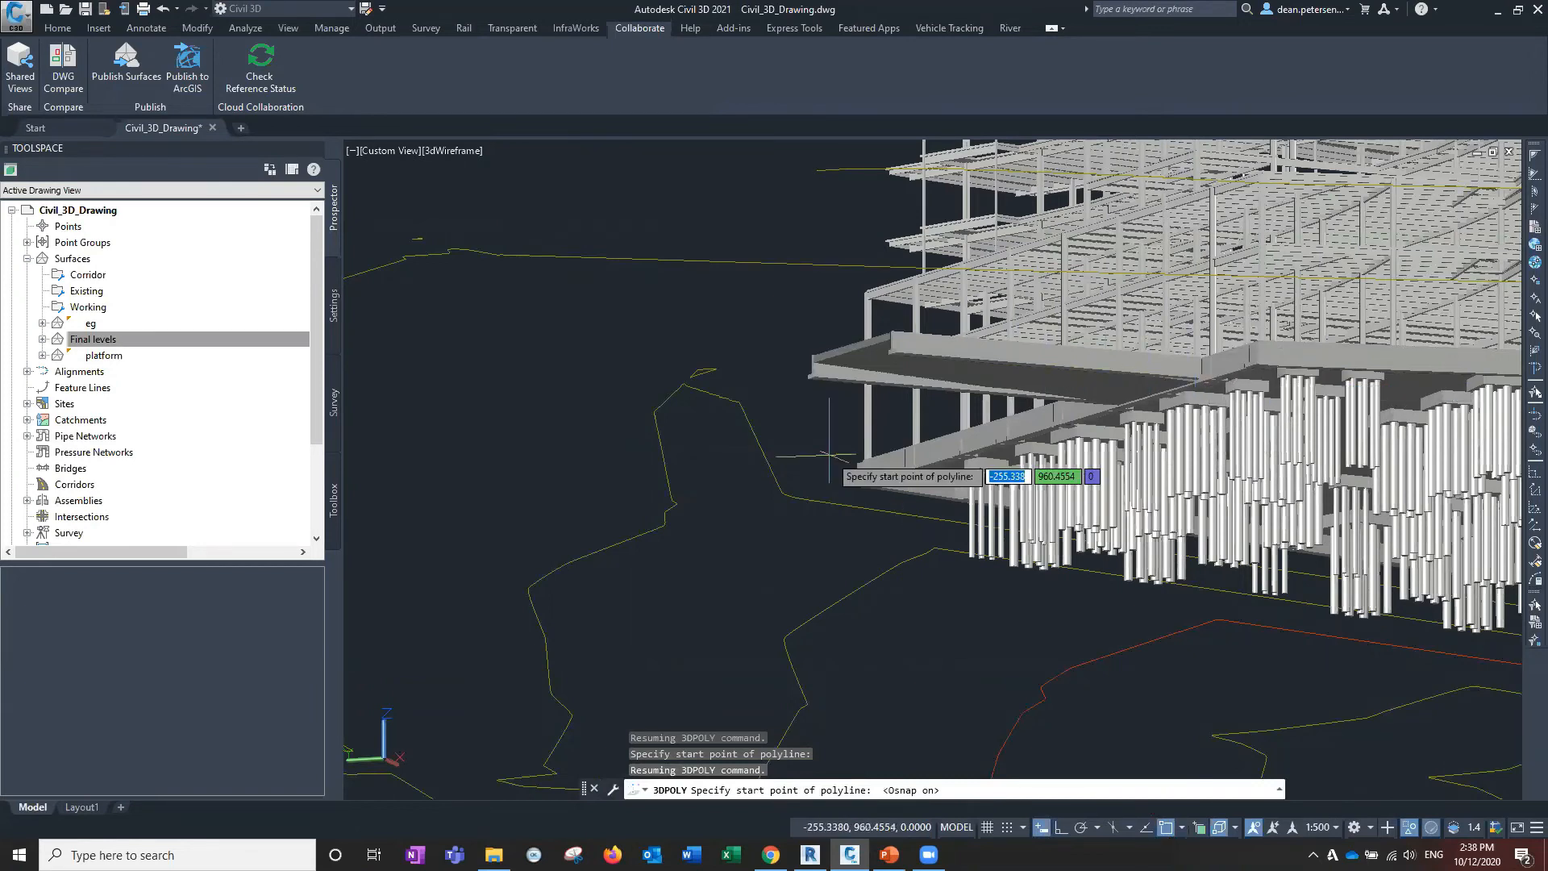
scroll(809, 376, up, 5)
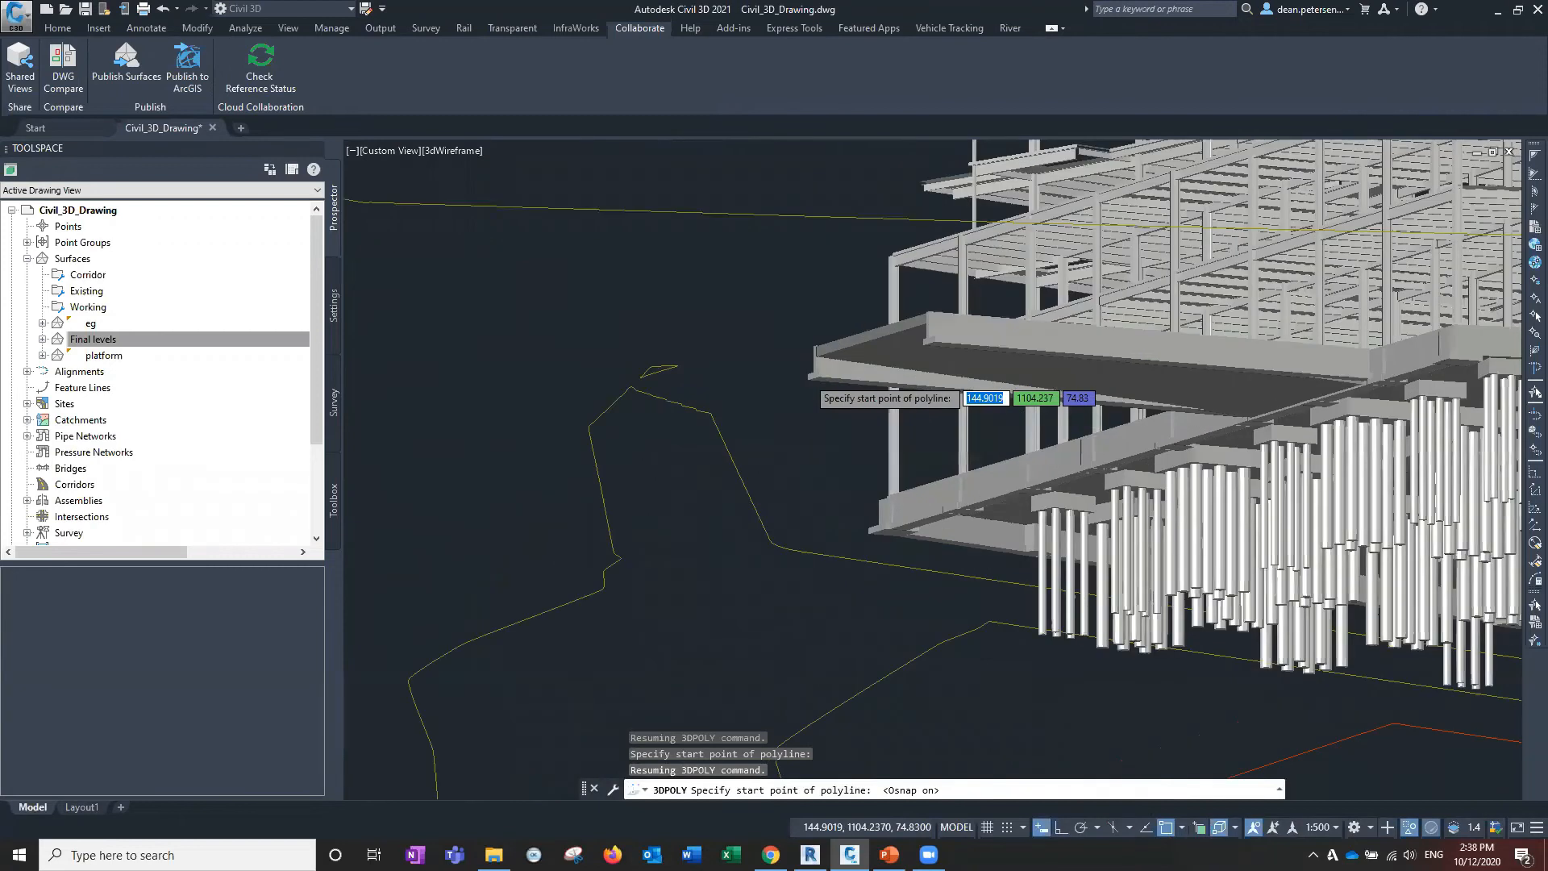
scroll(807, 372, up, 1)
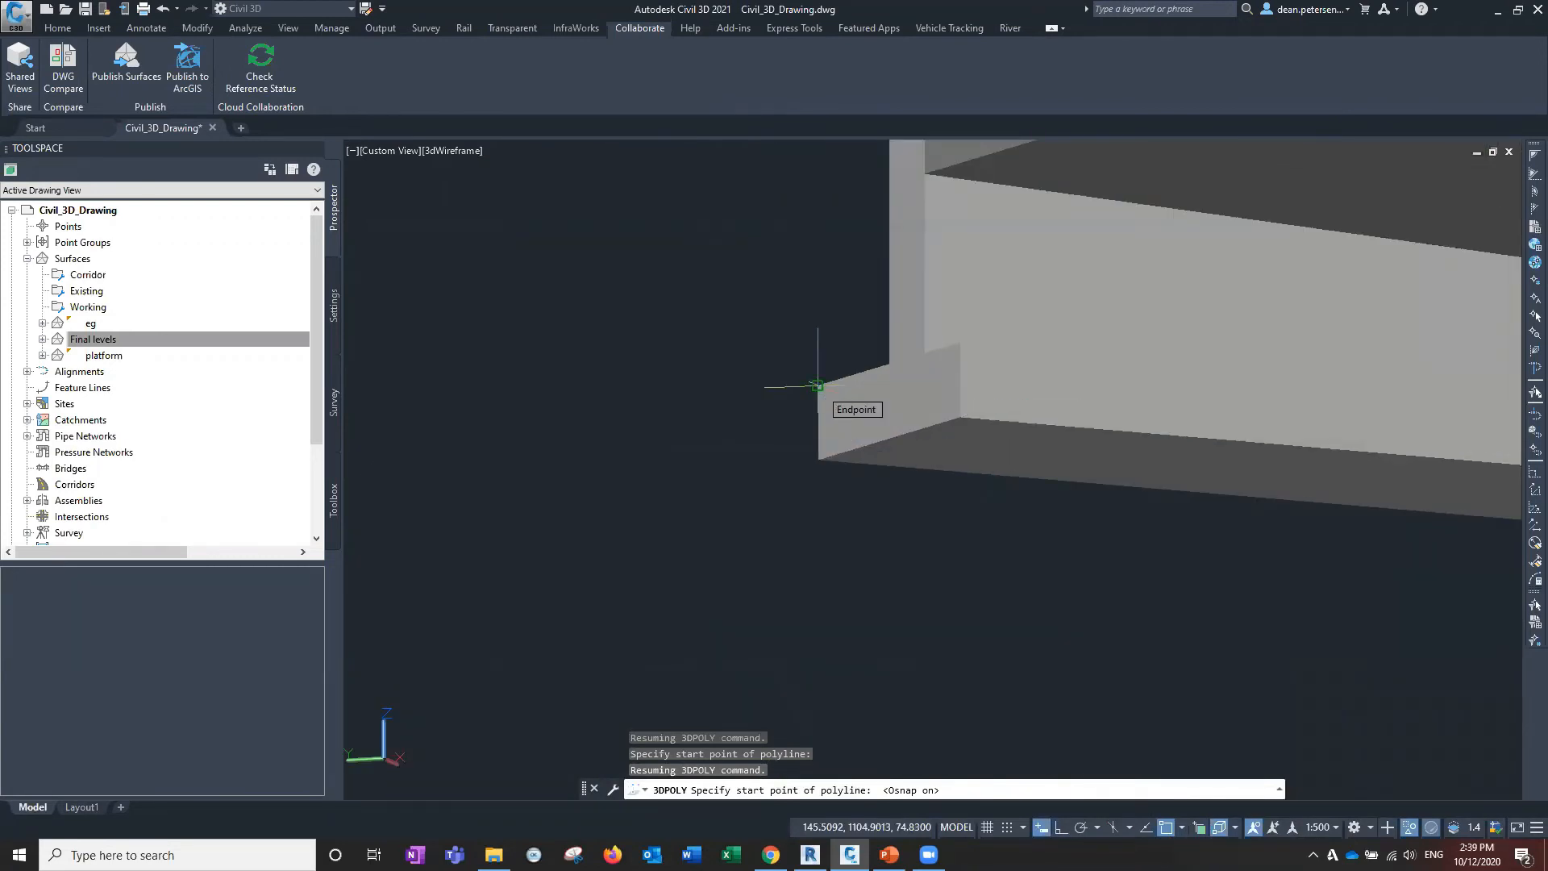
click(817, 386)
Add vertices at the slab's far and top corners along its edge, then finish the polyline.
middle_drag(839, 282, 774, 584)
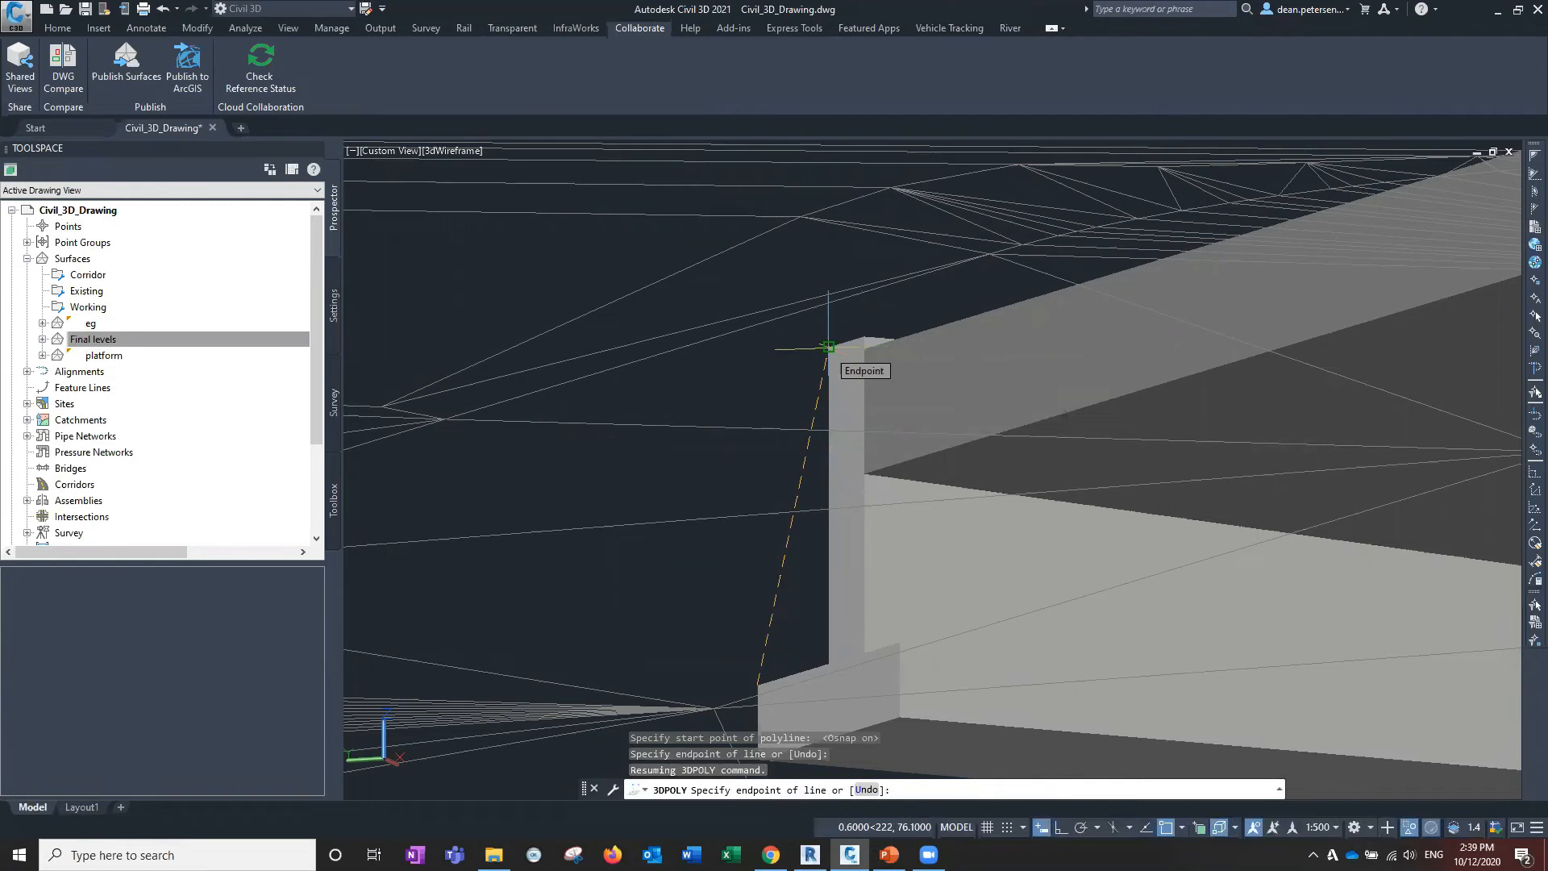
scroll(866, 476, down, 5)
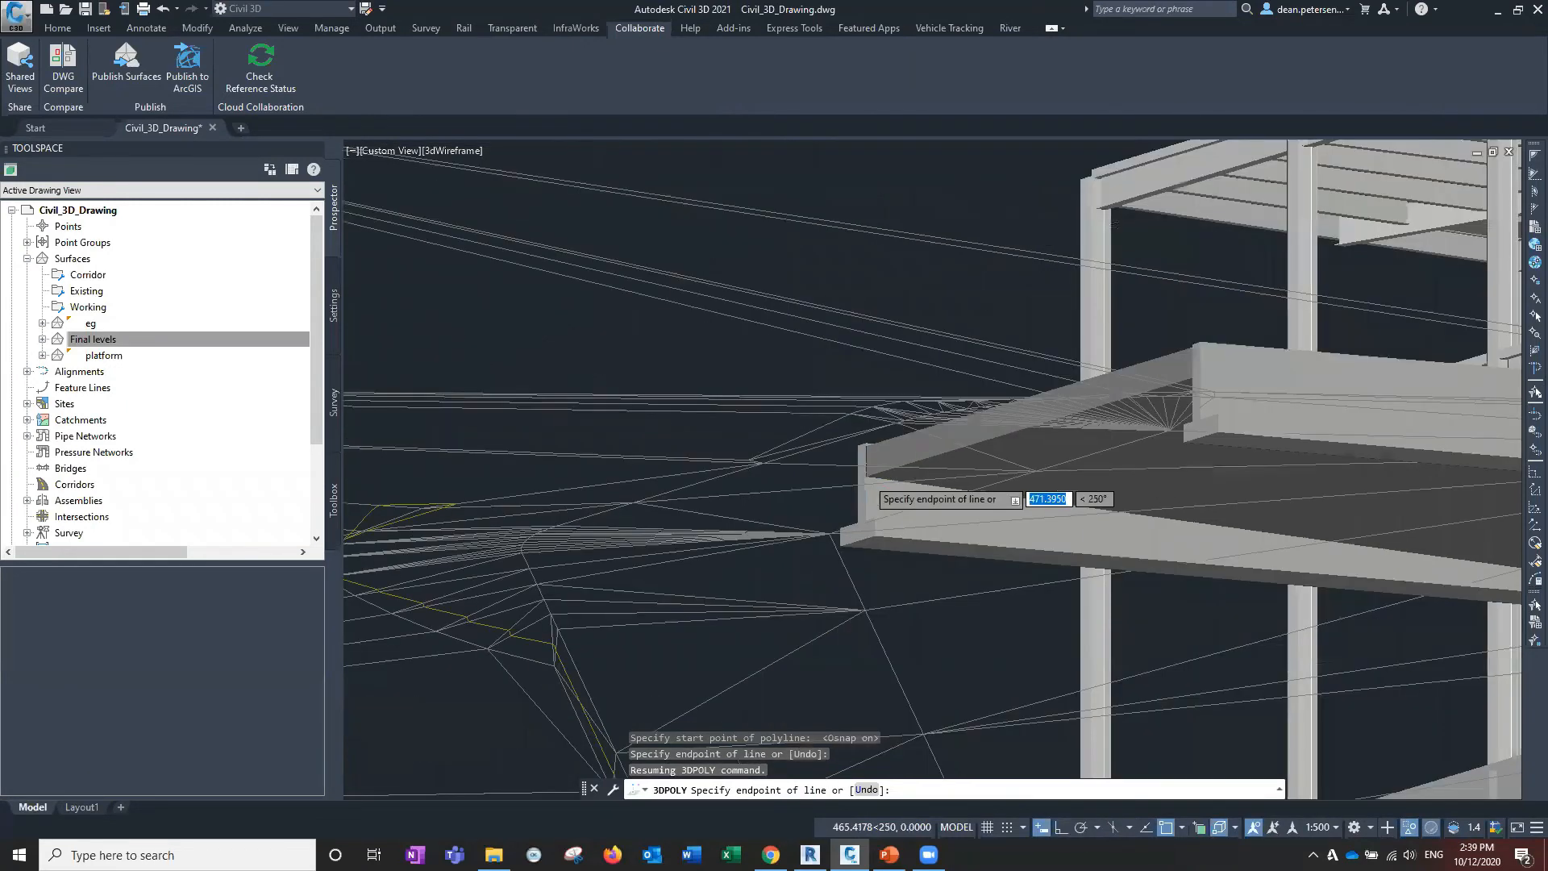
scroll(866, 486, down, 5)
scroll(997, 449, up, 5)
middle_drag(744, 494, 1037, 435)
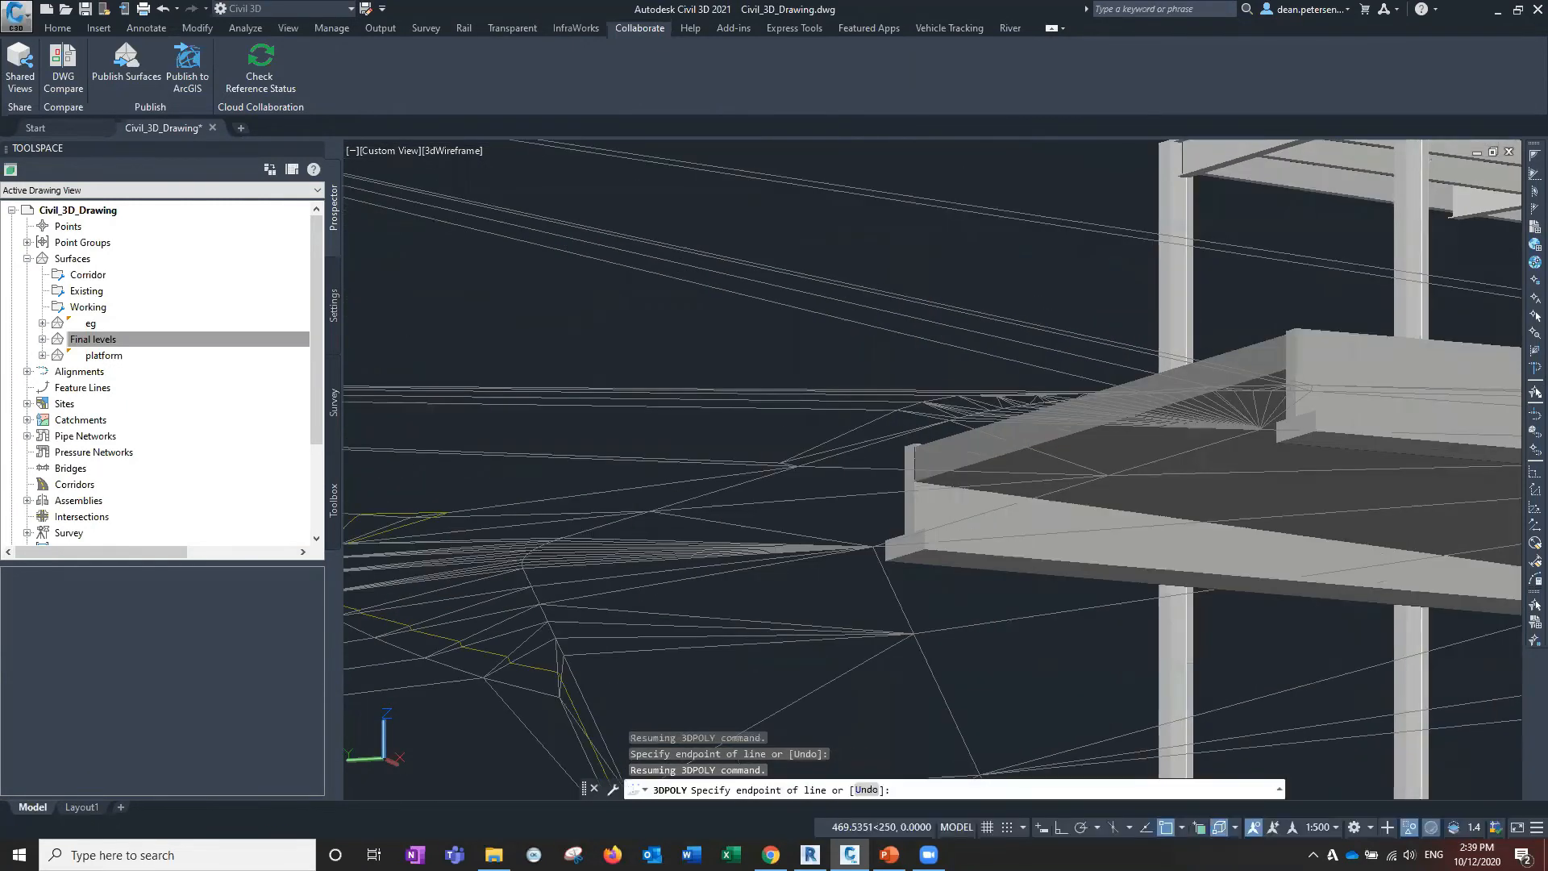
click(905, 446)
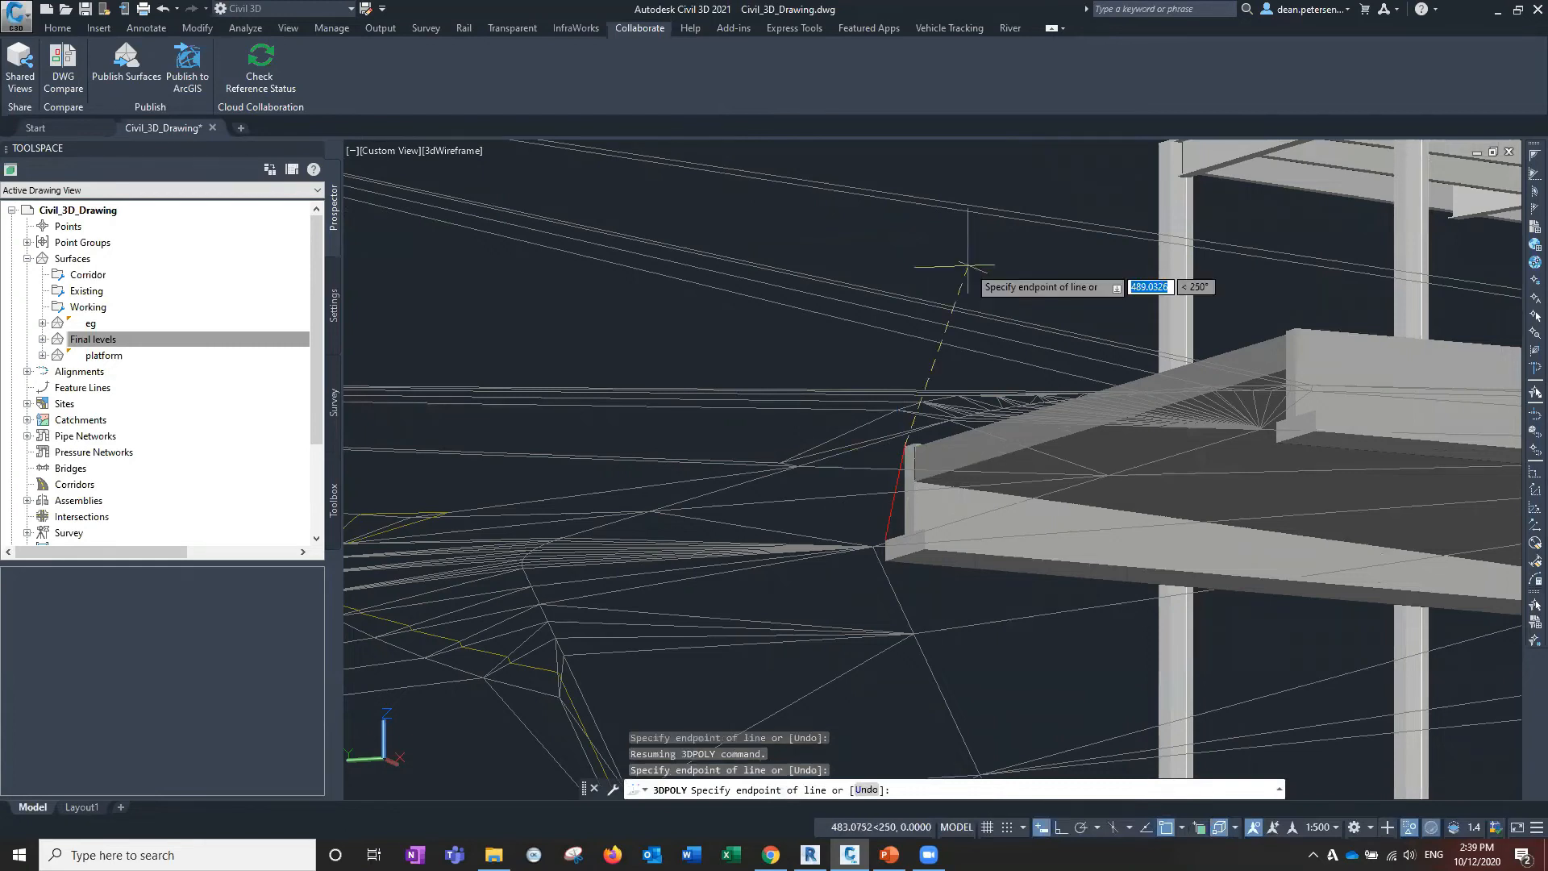
click(1295, 328)
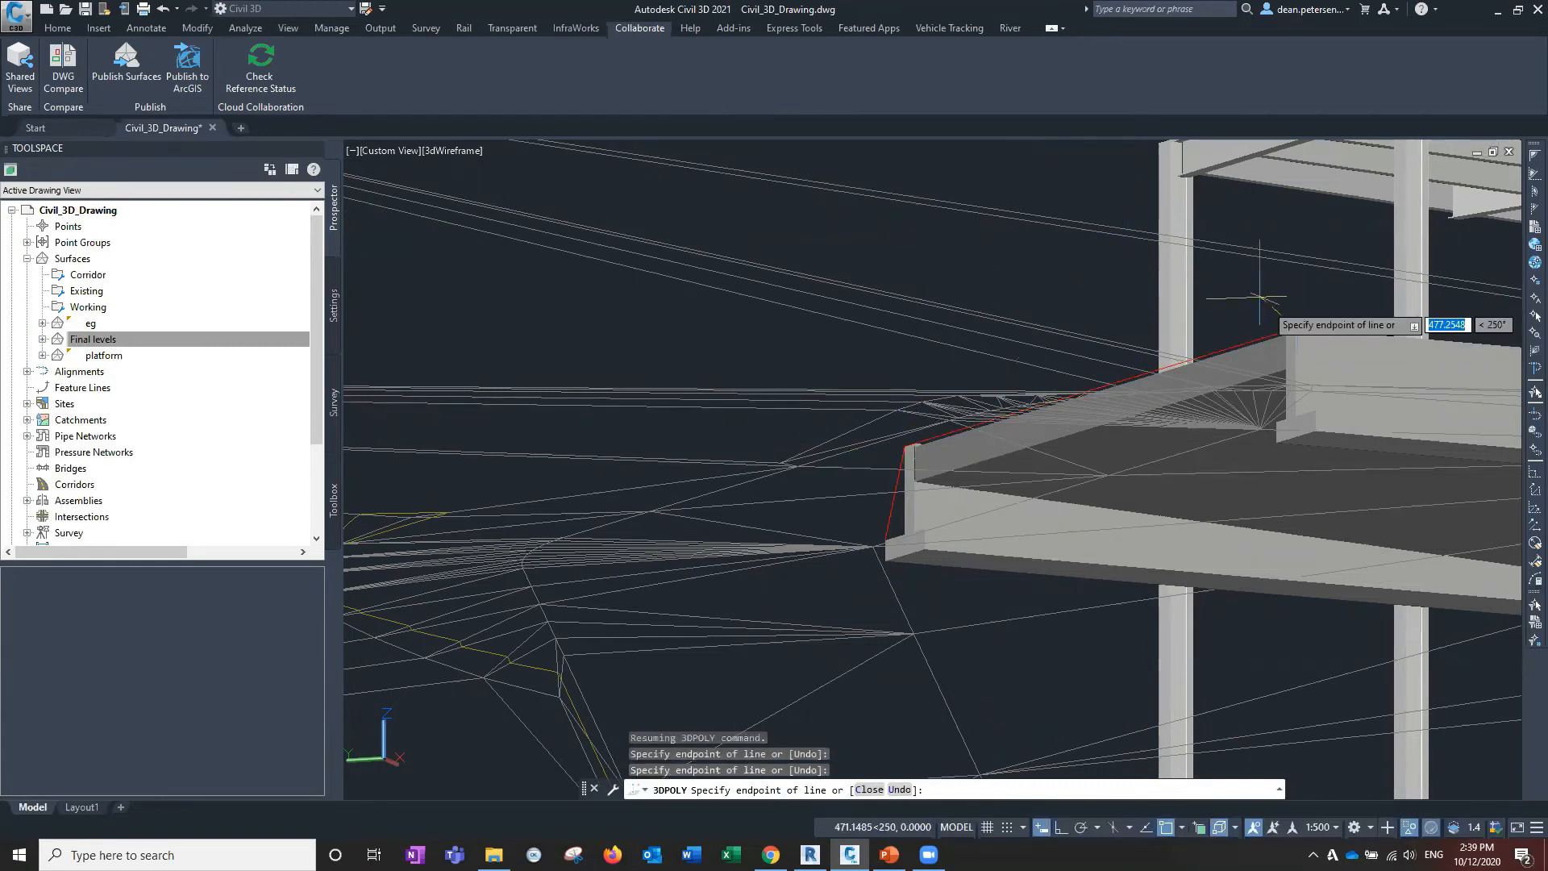
click(1315, 410)
key(Return)
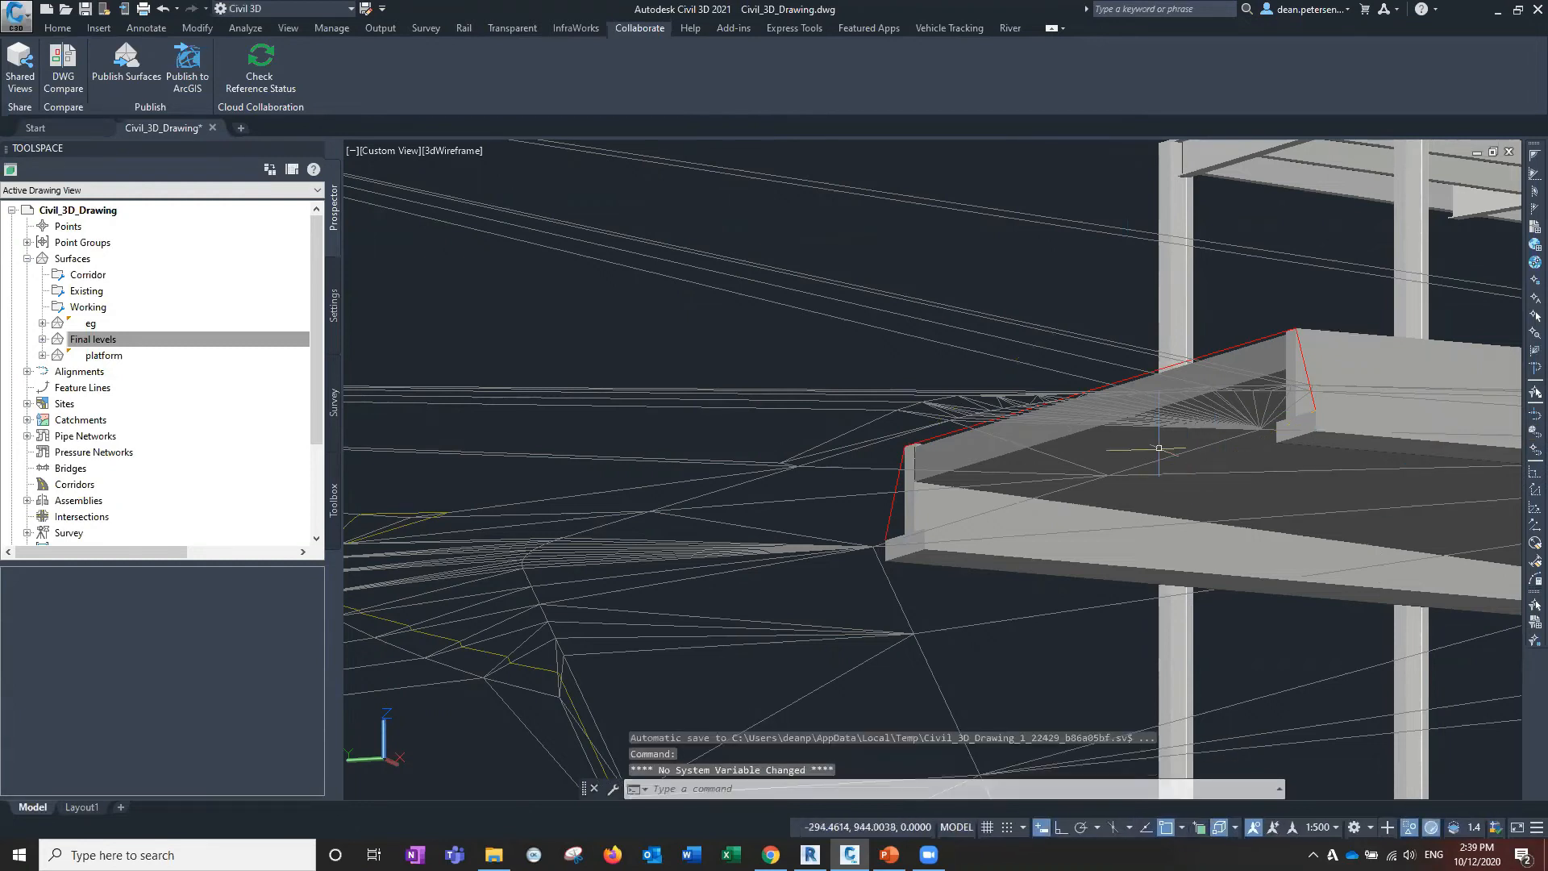
Add Center to the active object snap modes, then start a new 3D polyline with 3P.
scroll(1069, 448, down, 8)
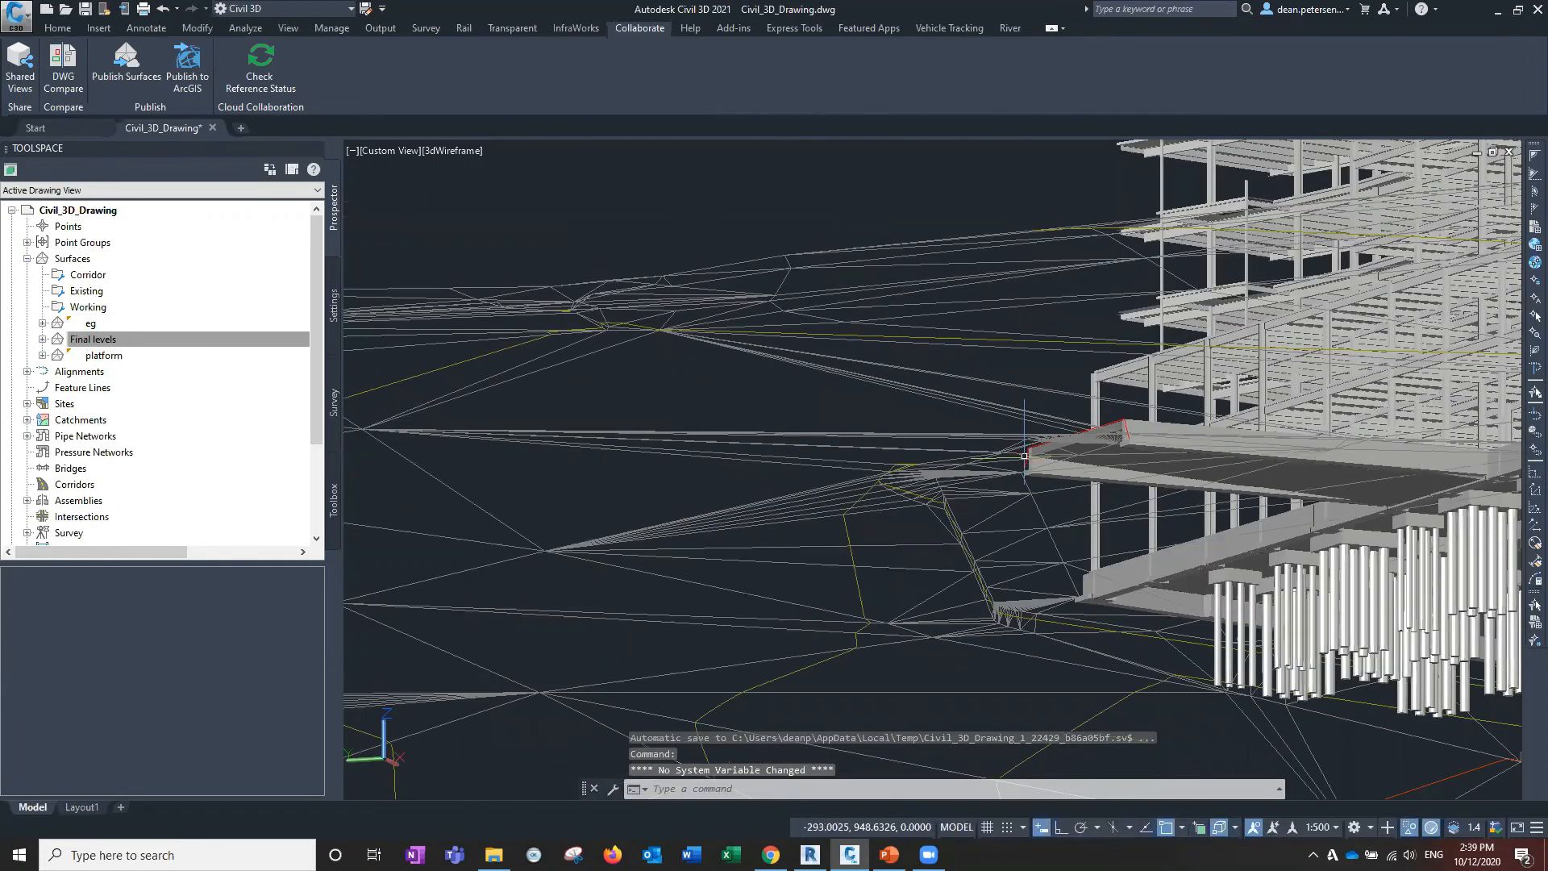
middle_drag(1020, 465, 971, 328)
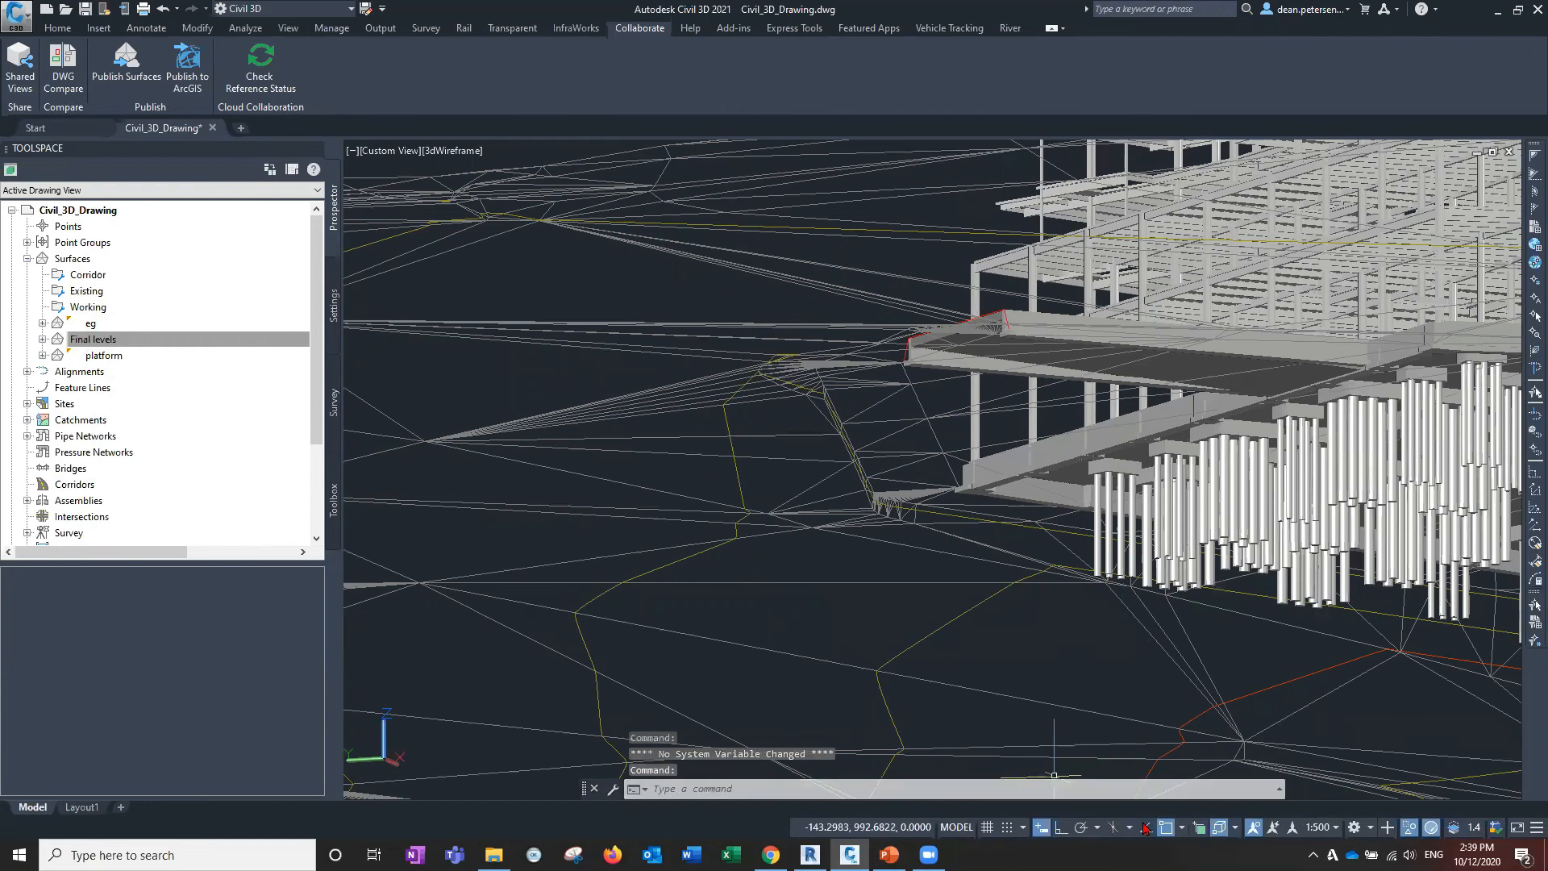
click(1235, 828)
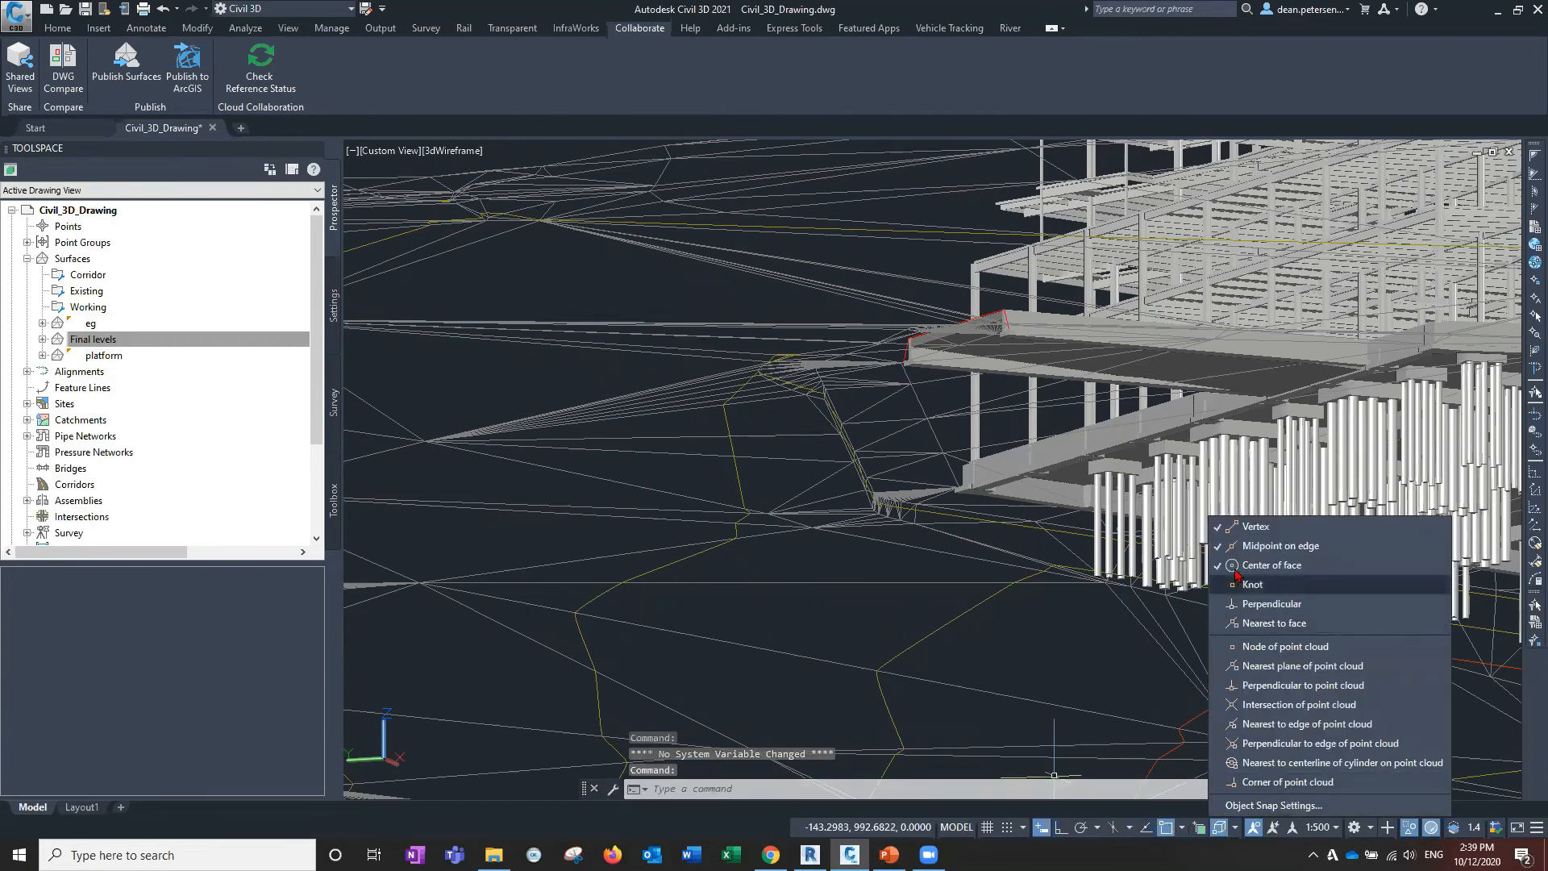
click(1218, 829)
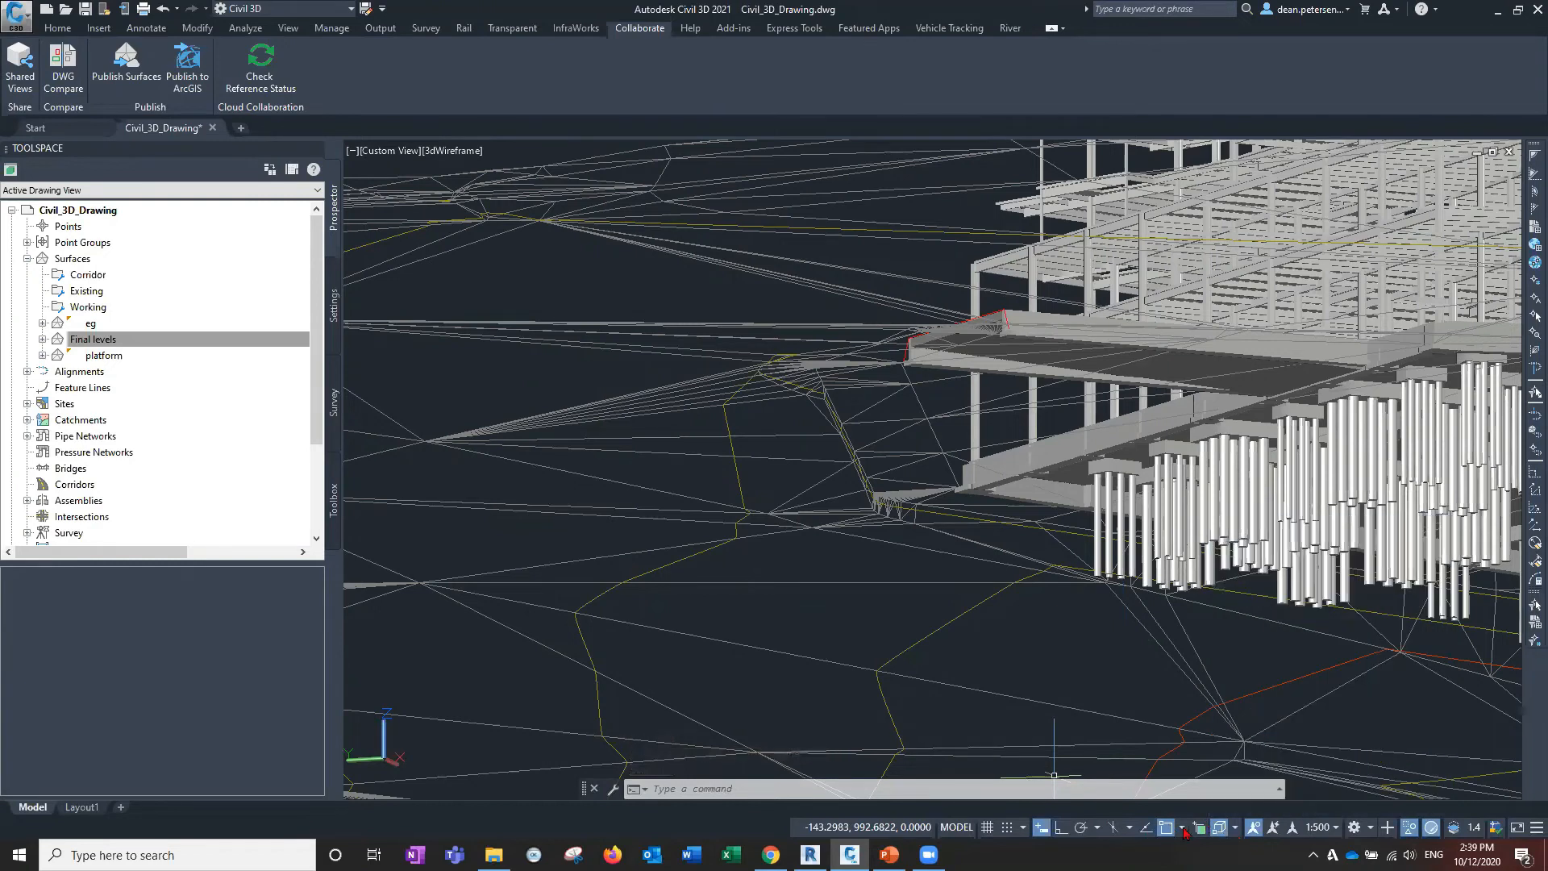
click(1183, 829)
click(1204, 570)
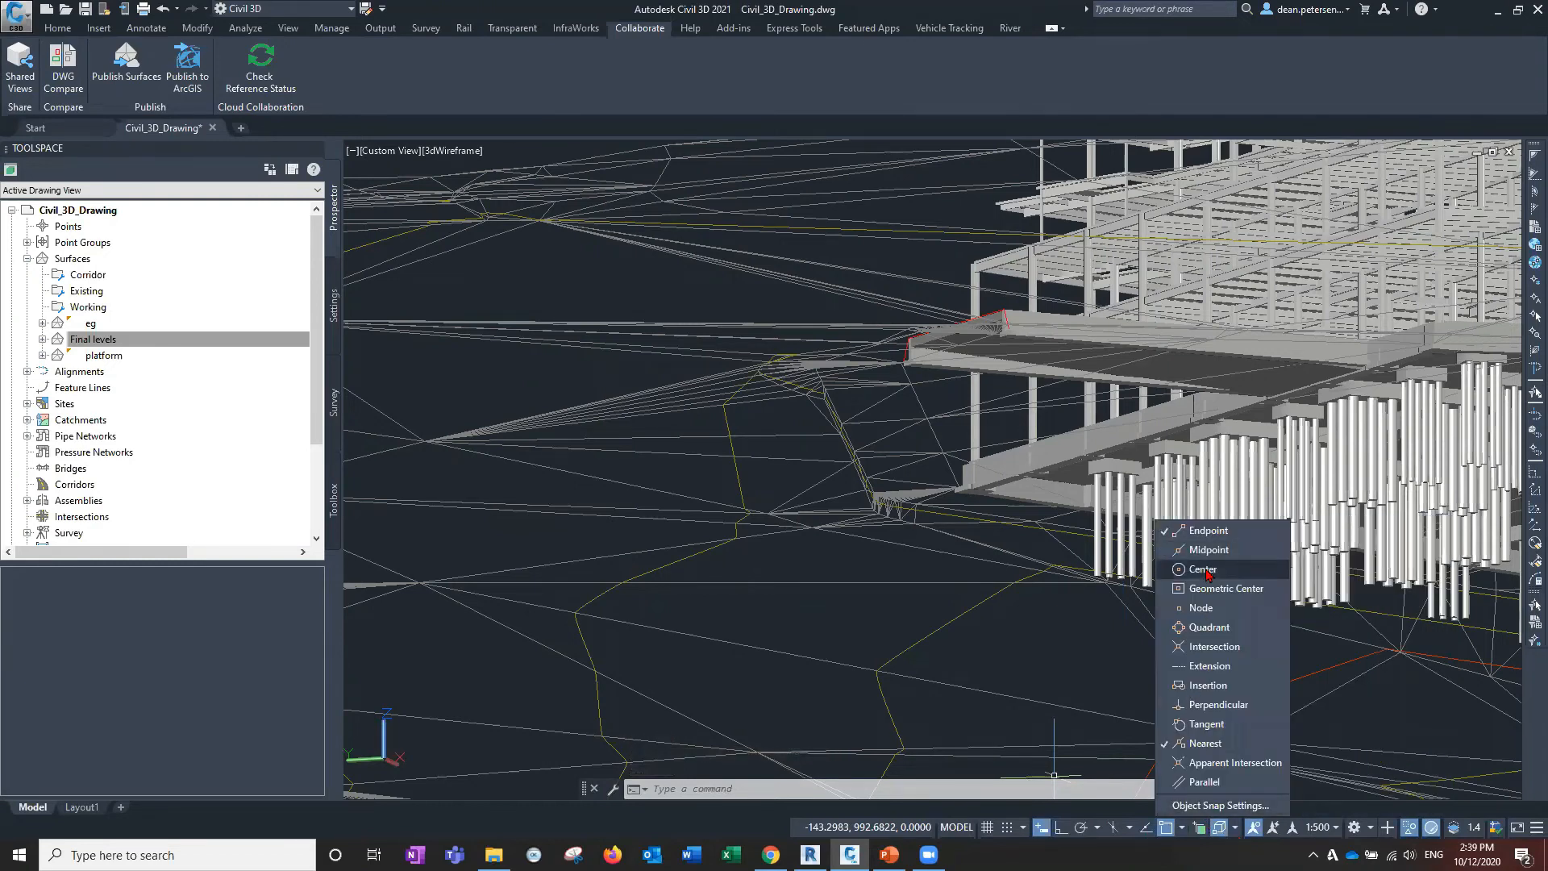
click(1054, 775)
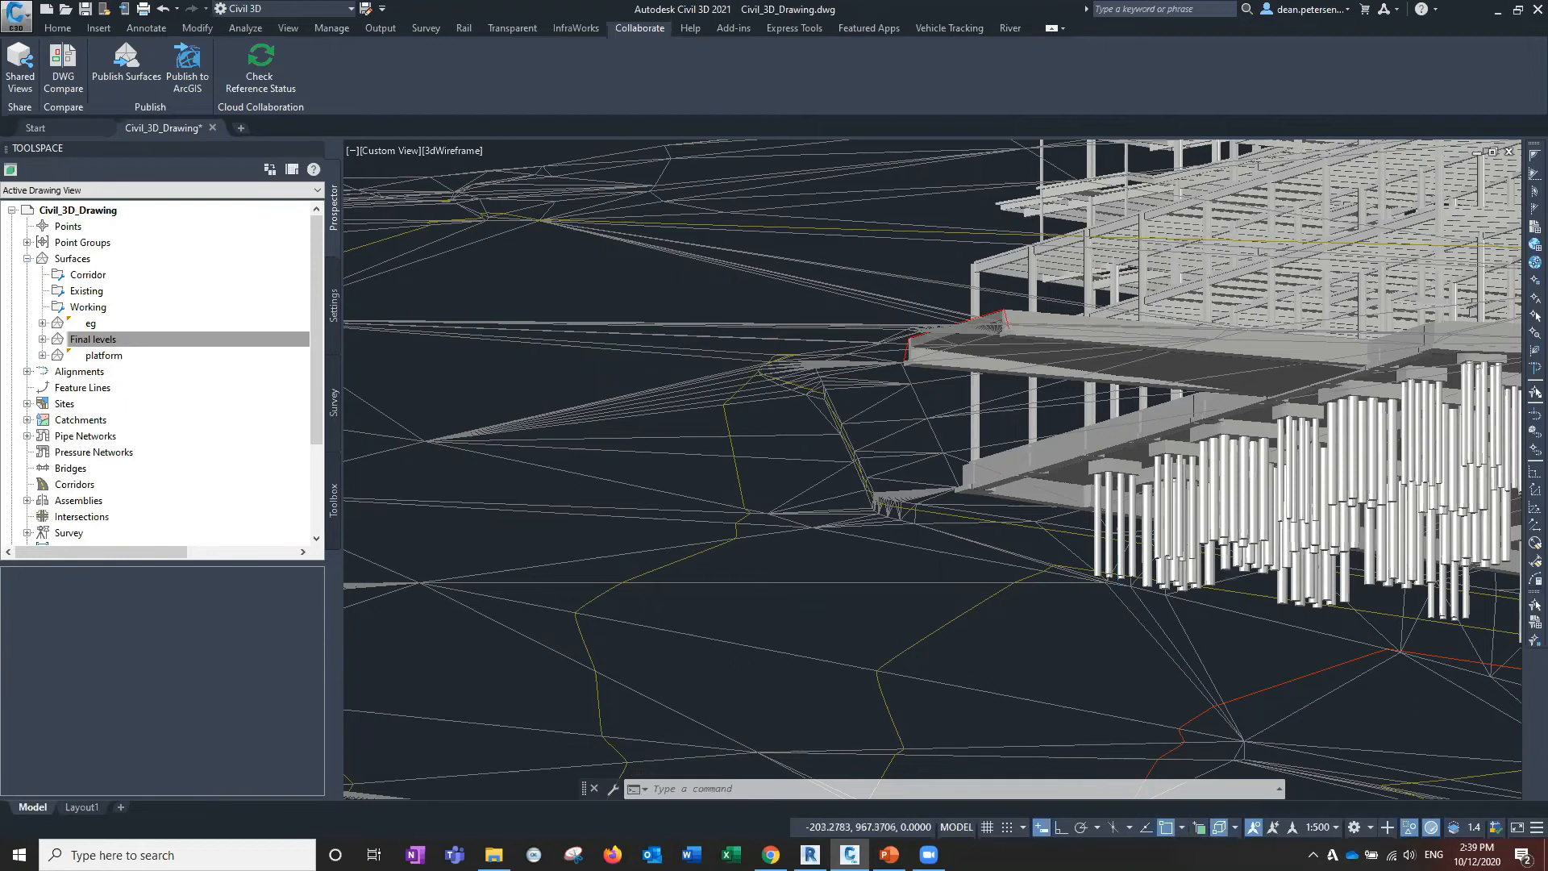
scroll(1067, 619, up, 4)
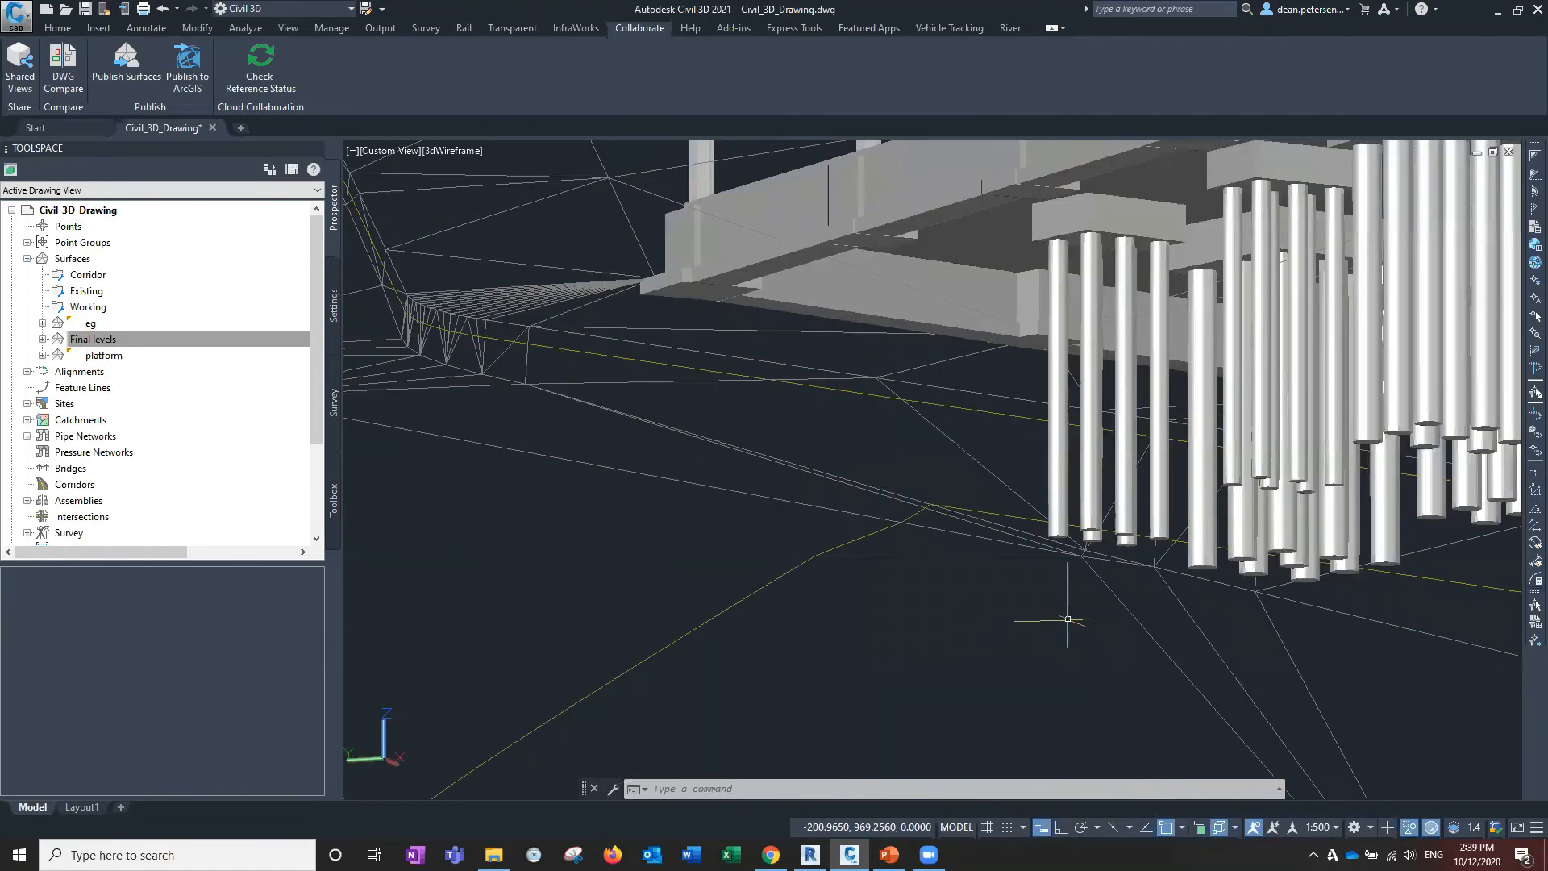
text(3p)
key(Return)
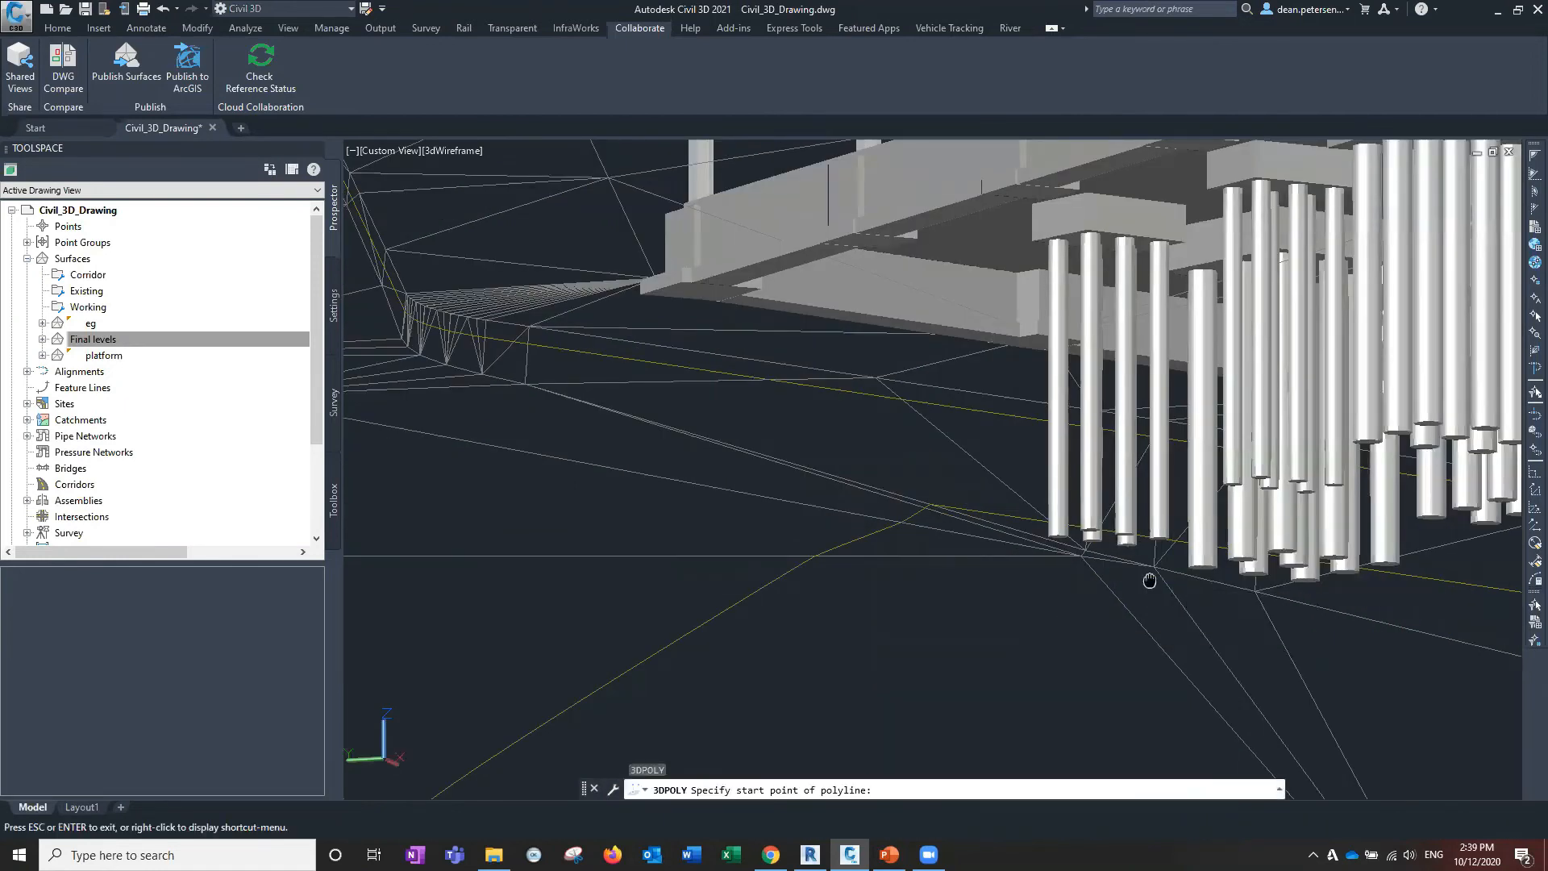
Bring the pile field into view and start the outline on a pile top.
middle_drag(1150, 581, 760, 512)
scroll(1234, 556, up, 3)
scroll(1234, 556, down, 6)
middle_drag(1258, 539, 1013, 550)
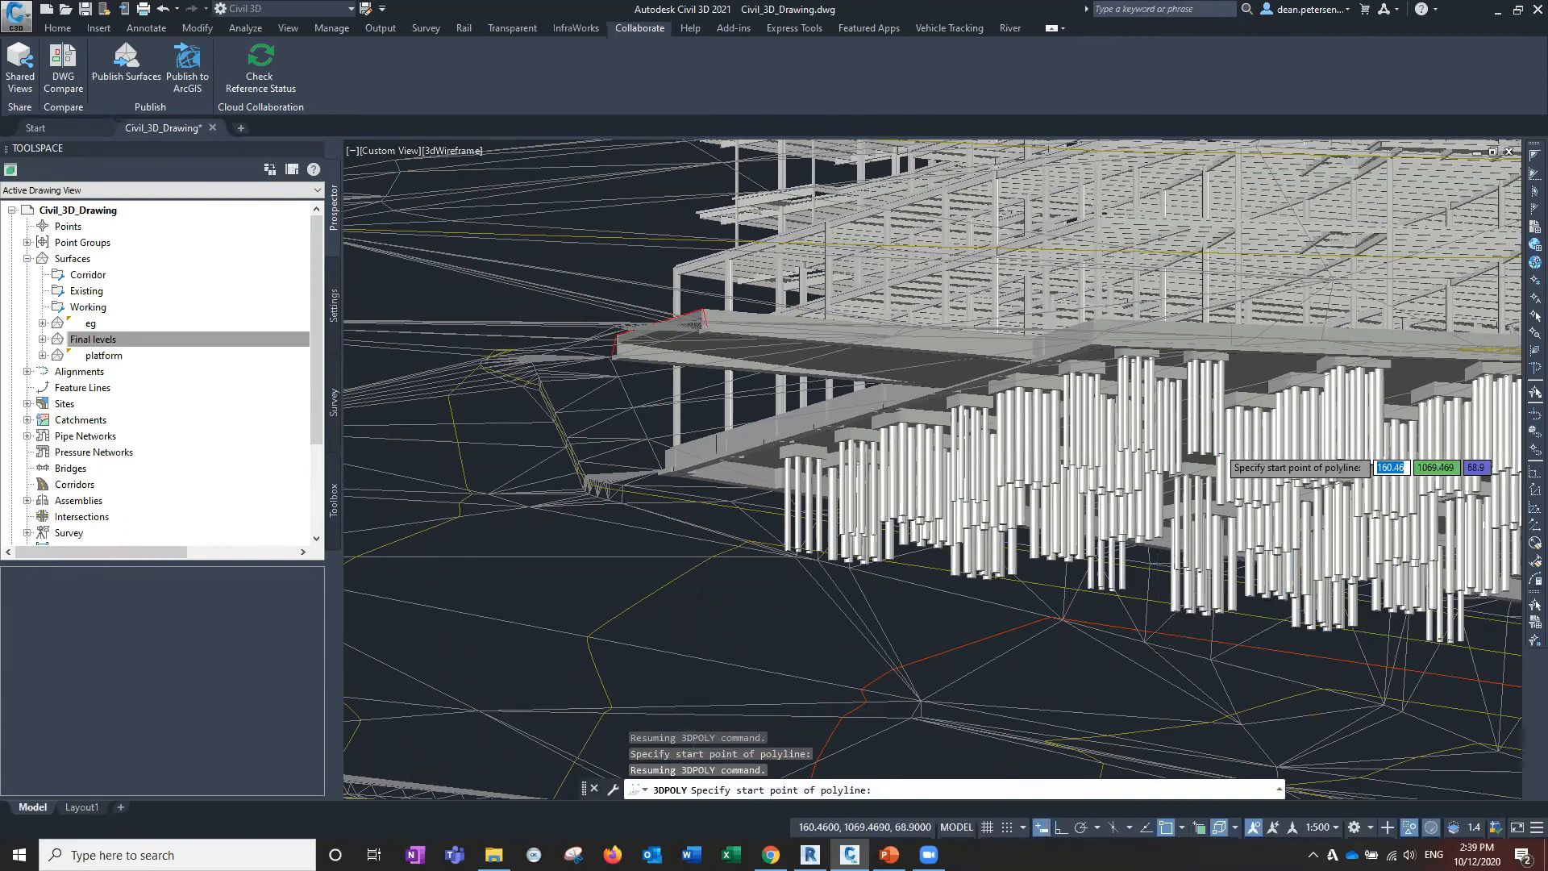
scroll(1216, 446, up, 4)
scroll(1197, 445, up, 4)
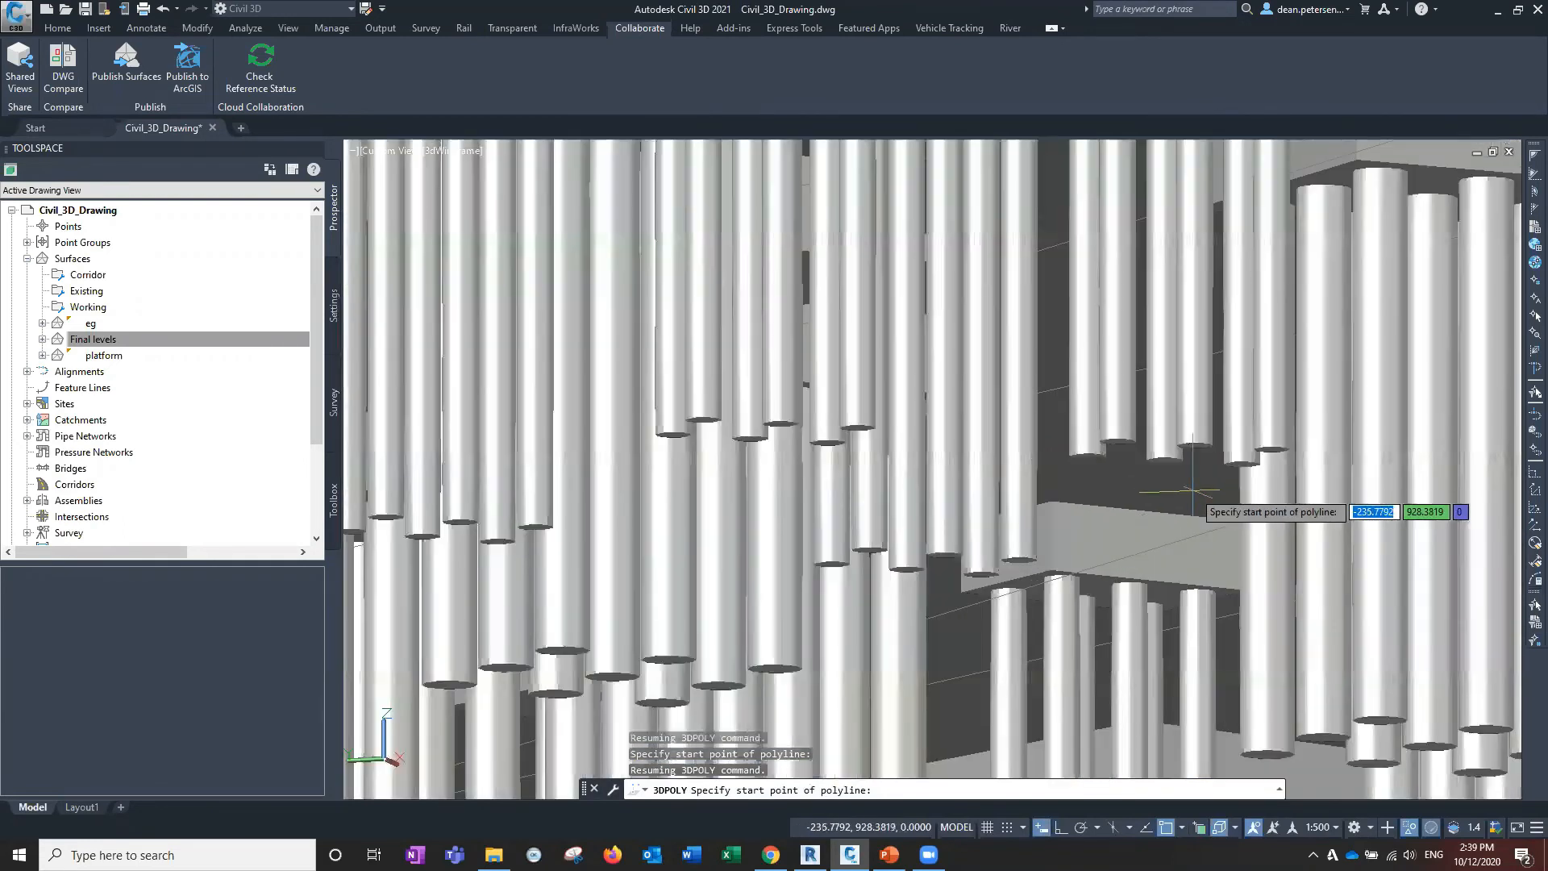
click(1194, 444)
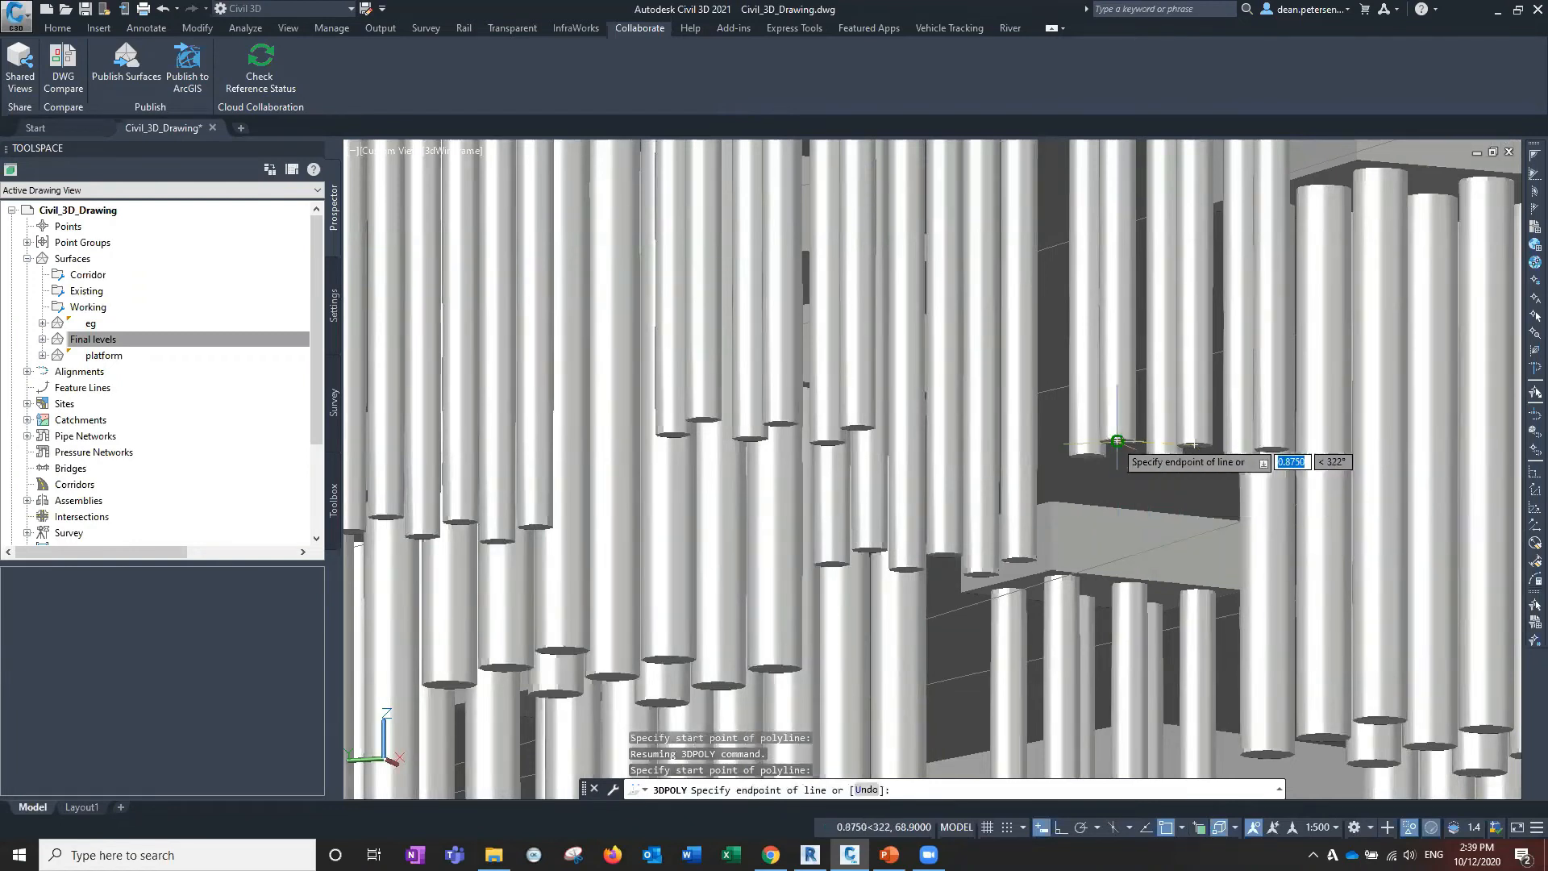
Add five more pile-top vertices and close the 3D polyline with C.
click(1115, 442)
click(1088, 455)
click(1165, 461)
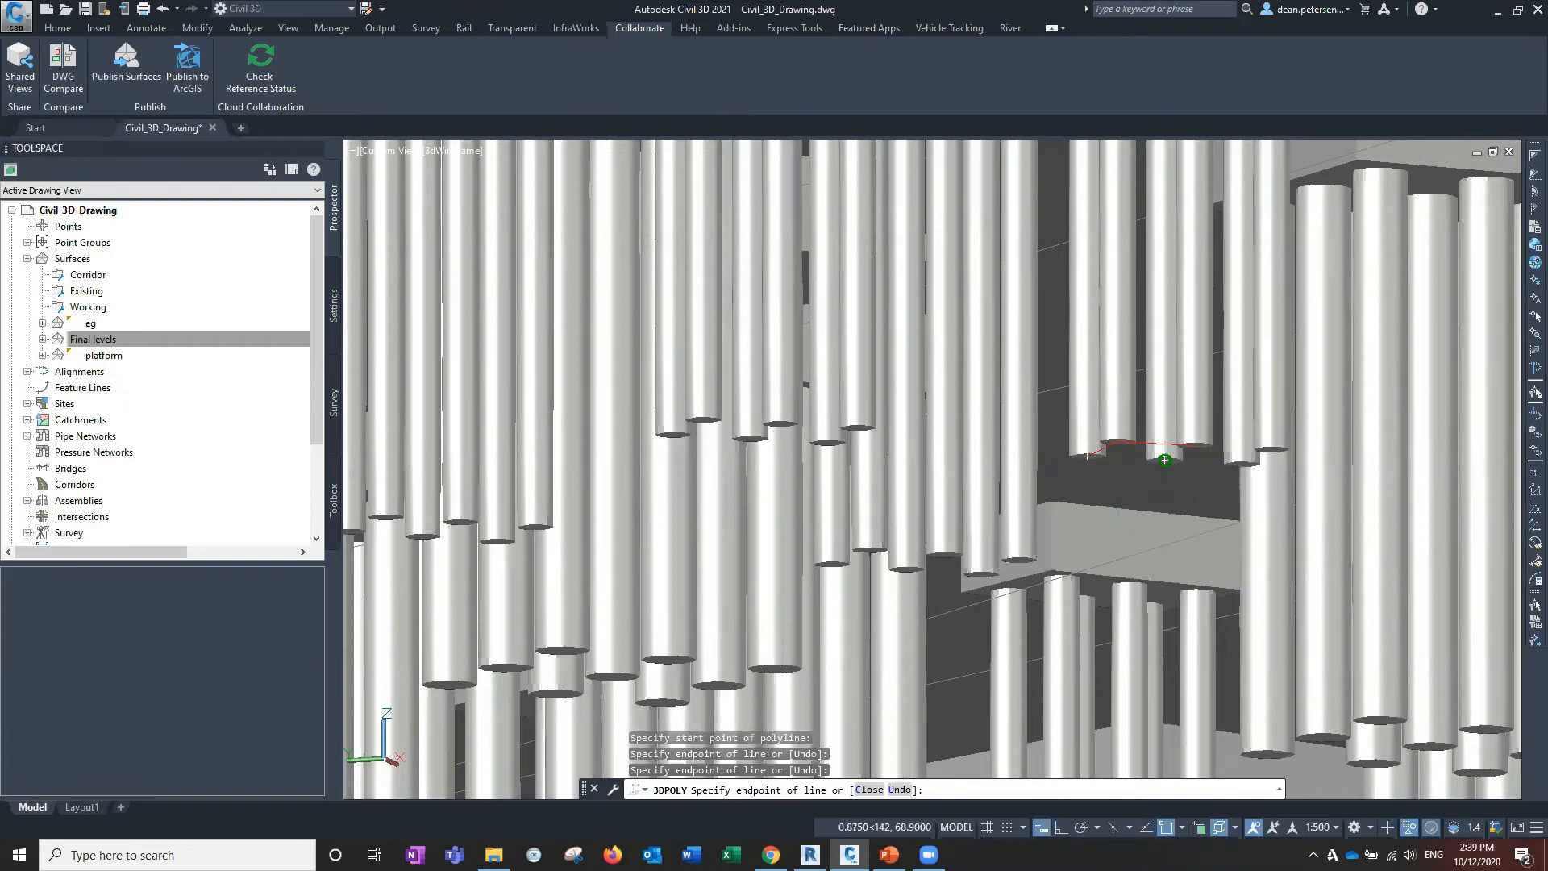
click(1241, 468)
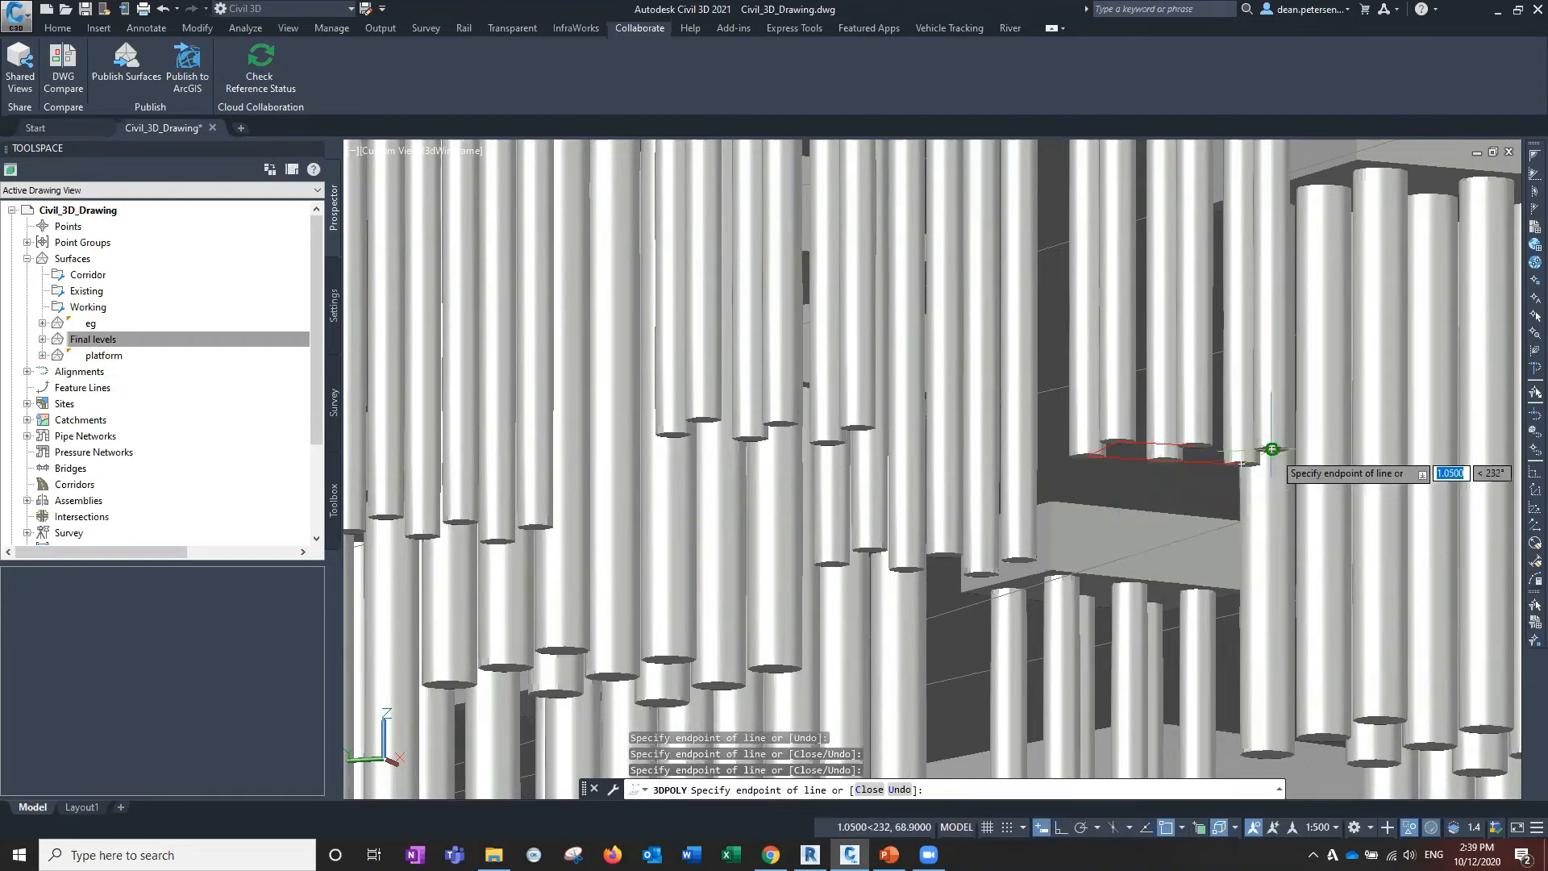
click(1271, 449)
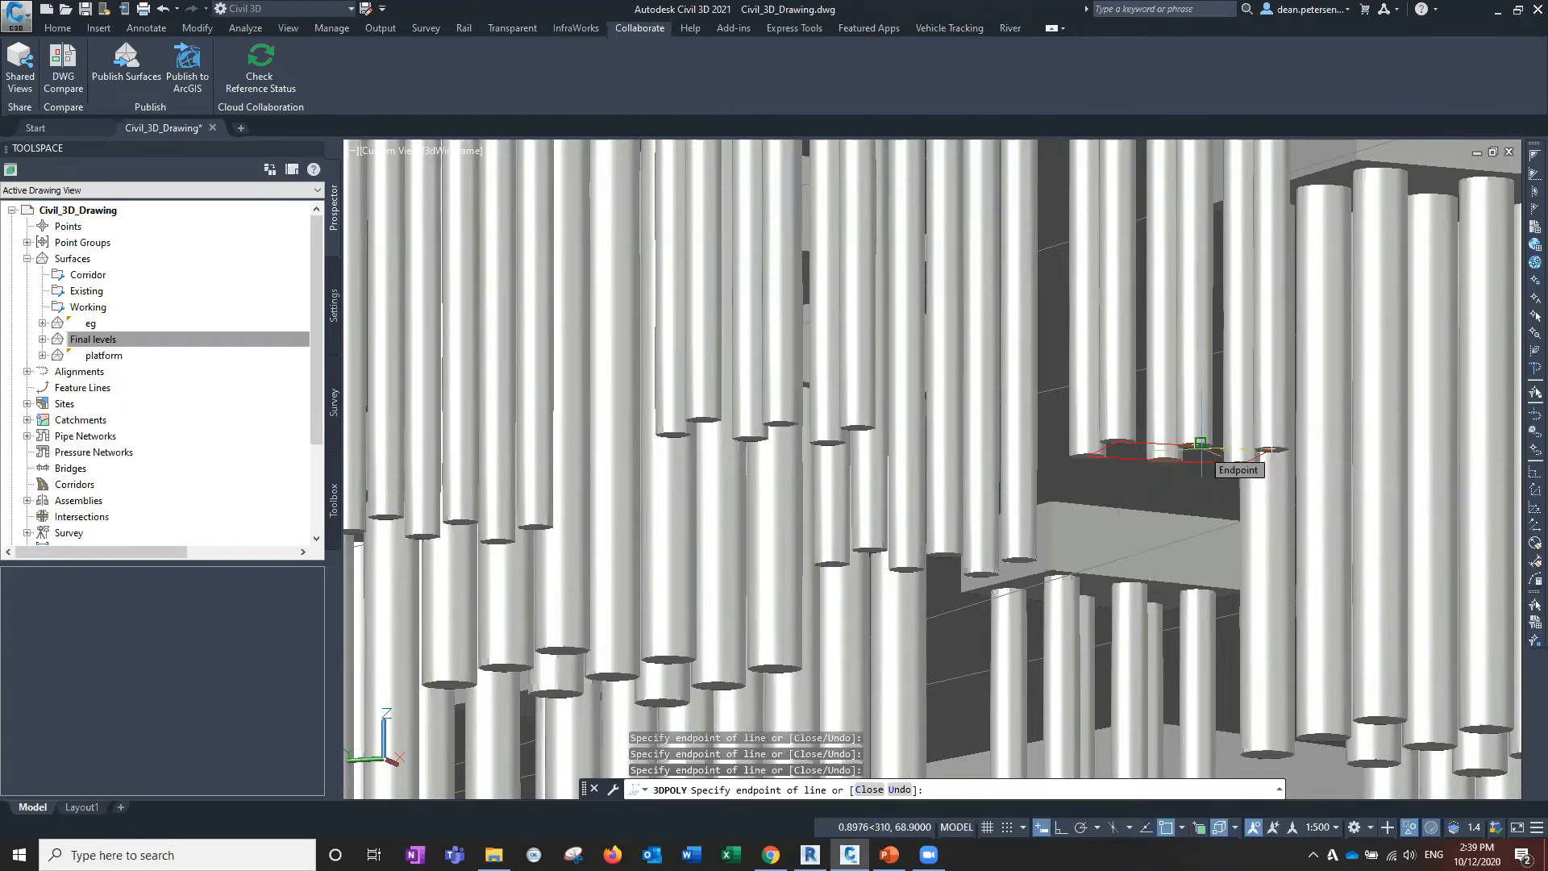
text(c)
key(Return)
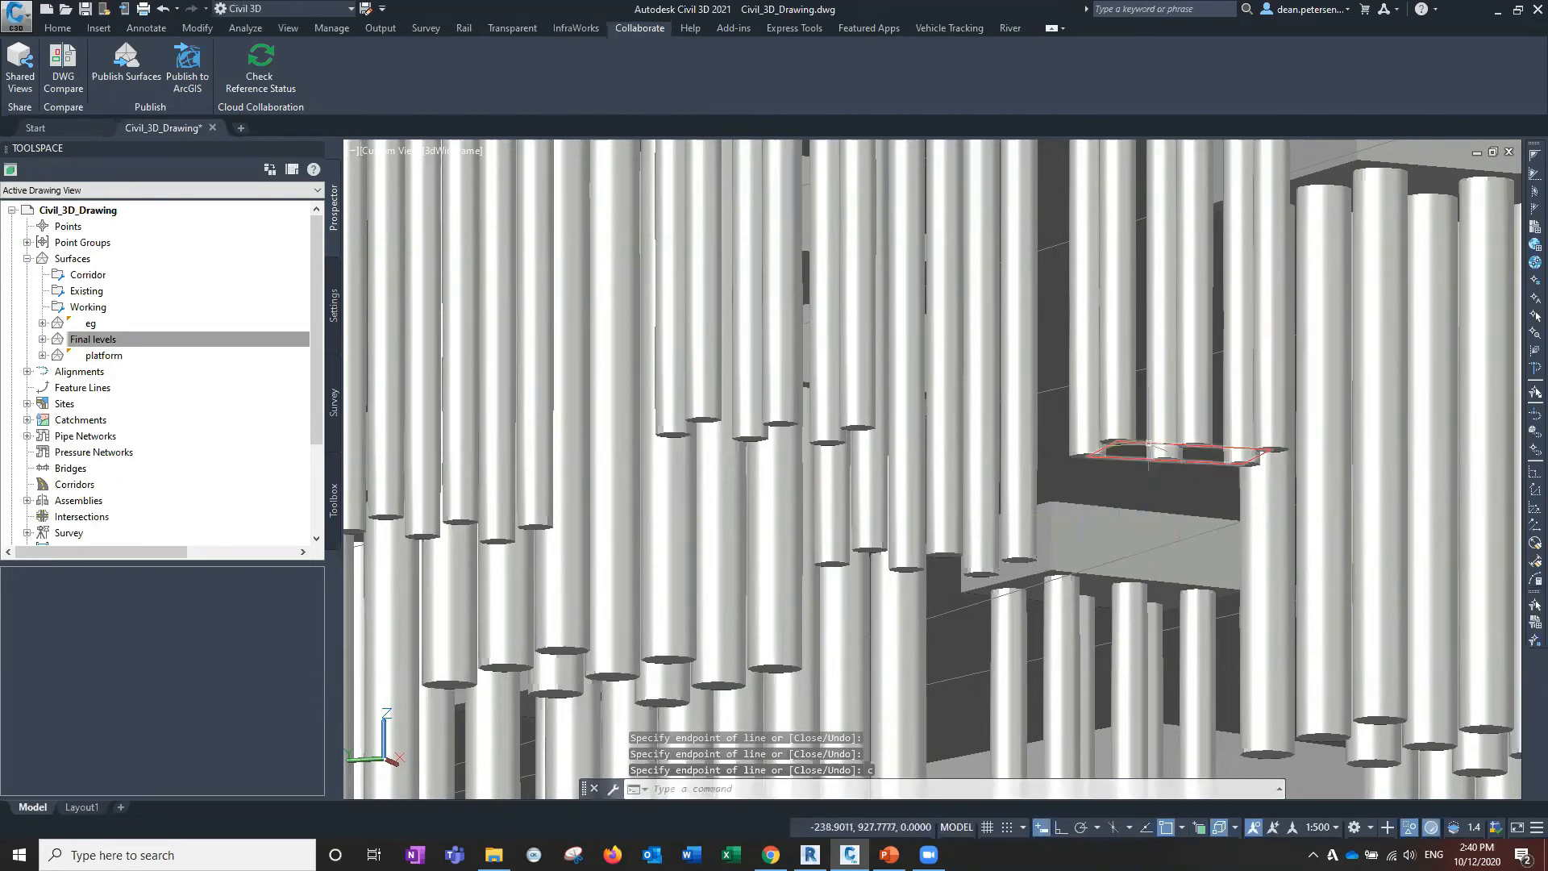
Orbit around the model to inspect the building, ramp and piles against the surface.
scroll(1149, 443, down, 6)
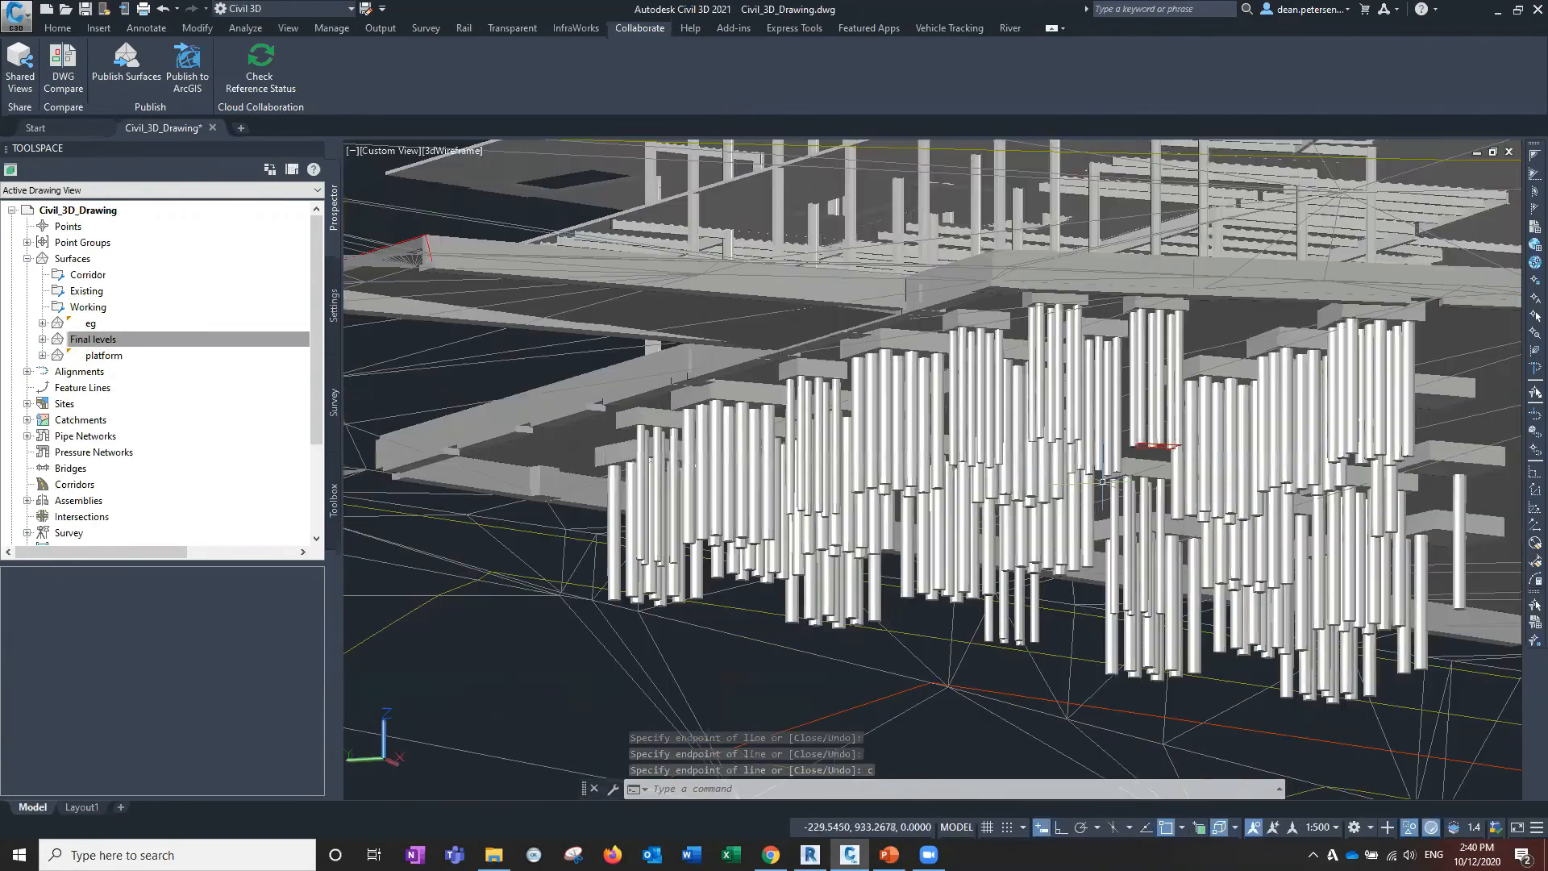
scroll(1137, 318, up, 2)
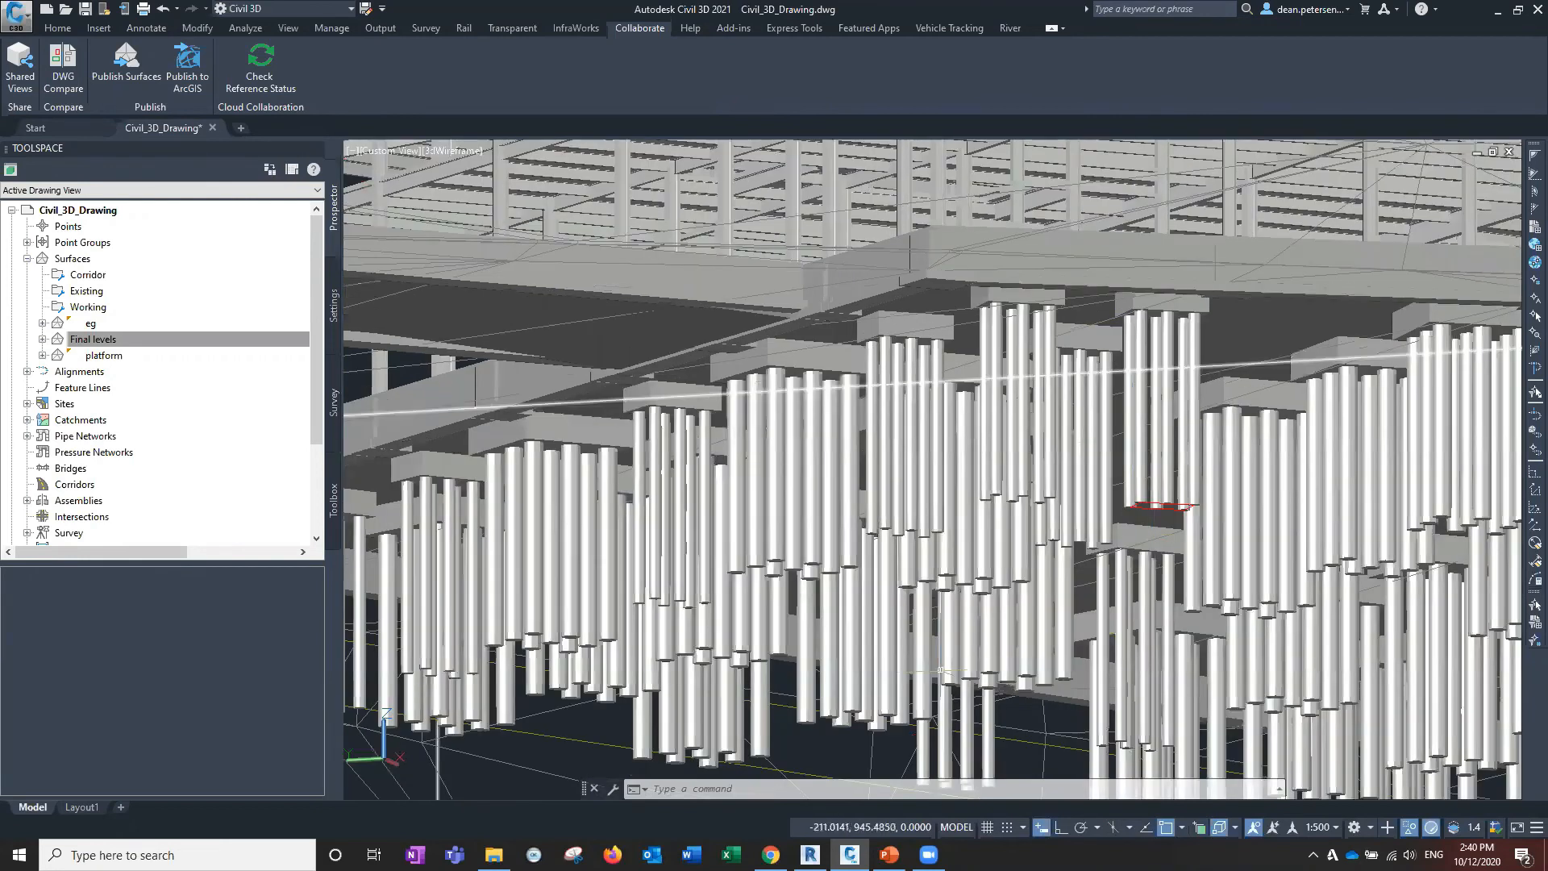
scroll(971, 639, down, 4)
middle_drag(982, 641, 1017, 450)
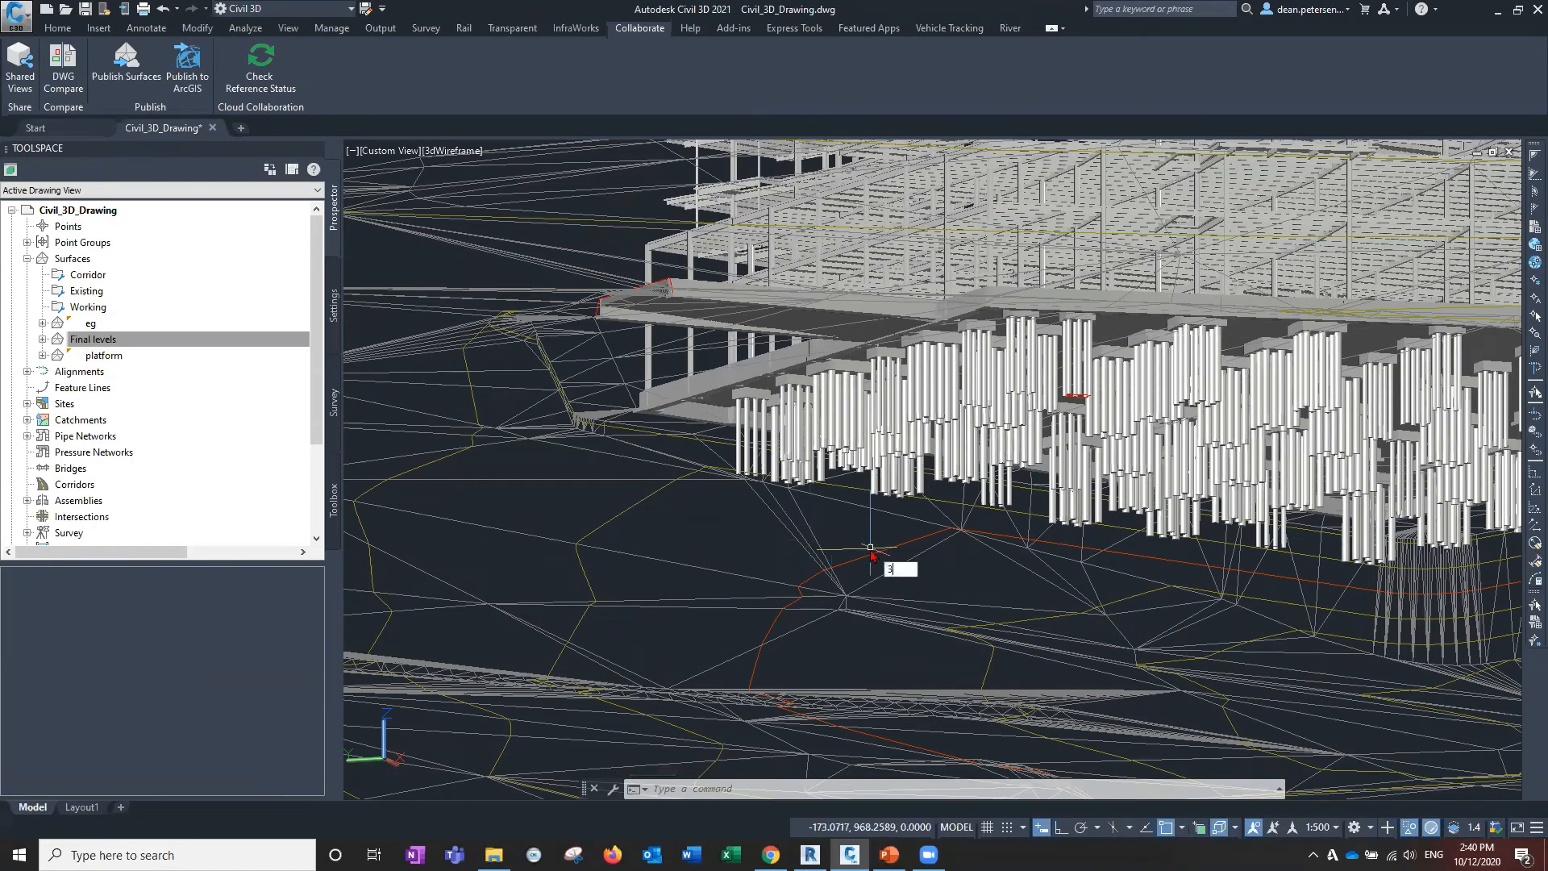
key(Return)
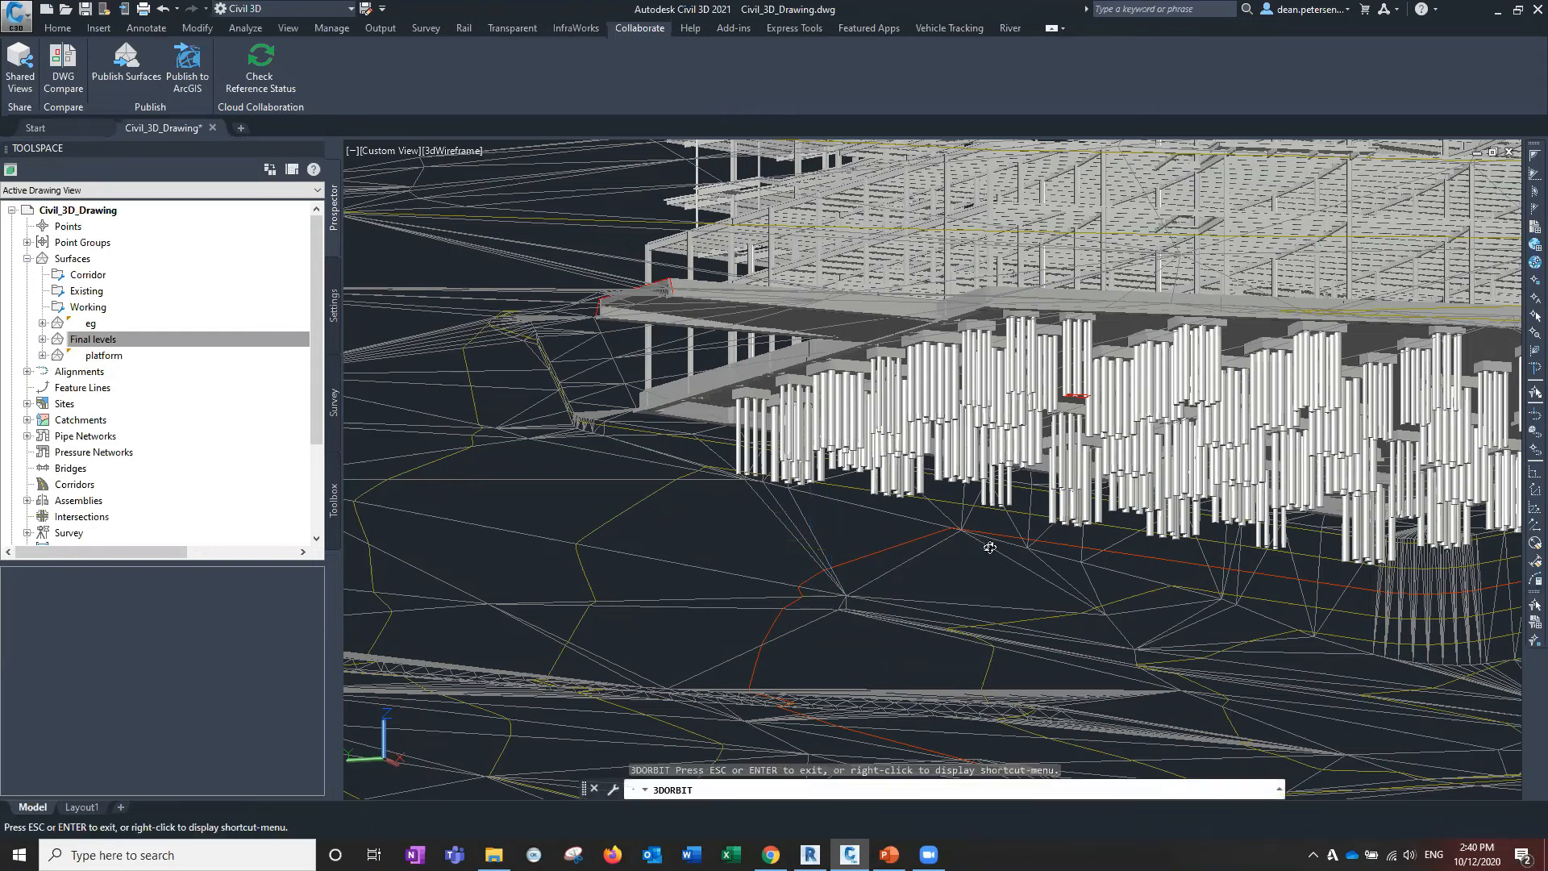
drag(977, 563, 750, 306)
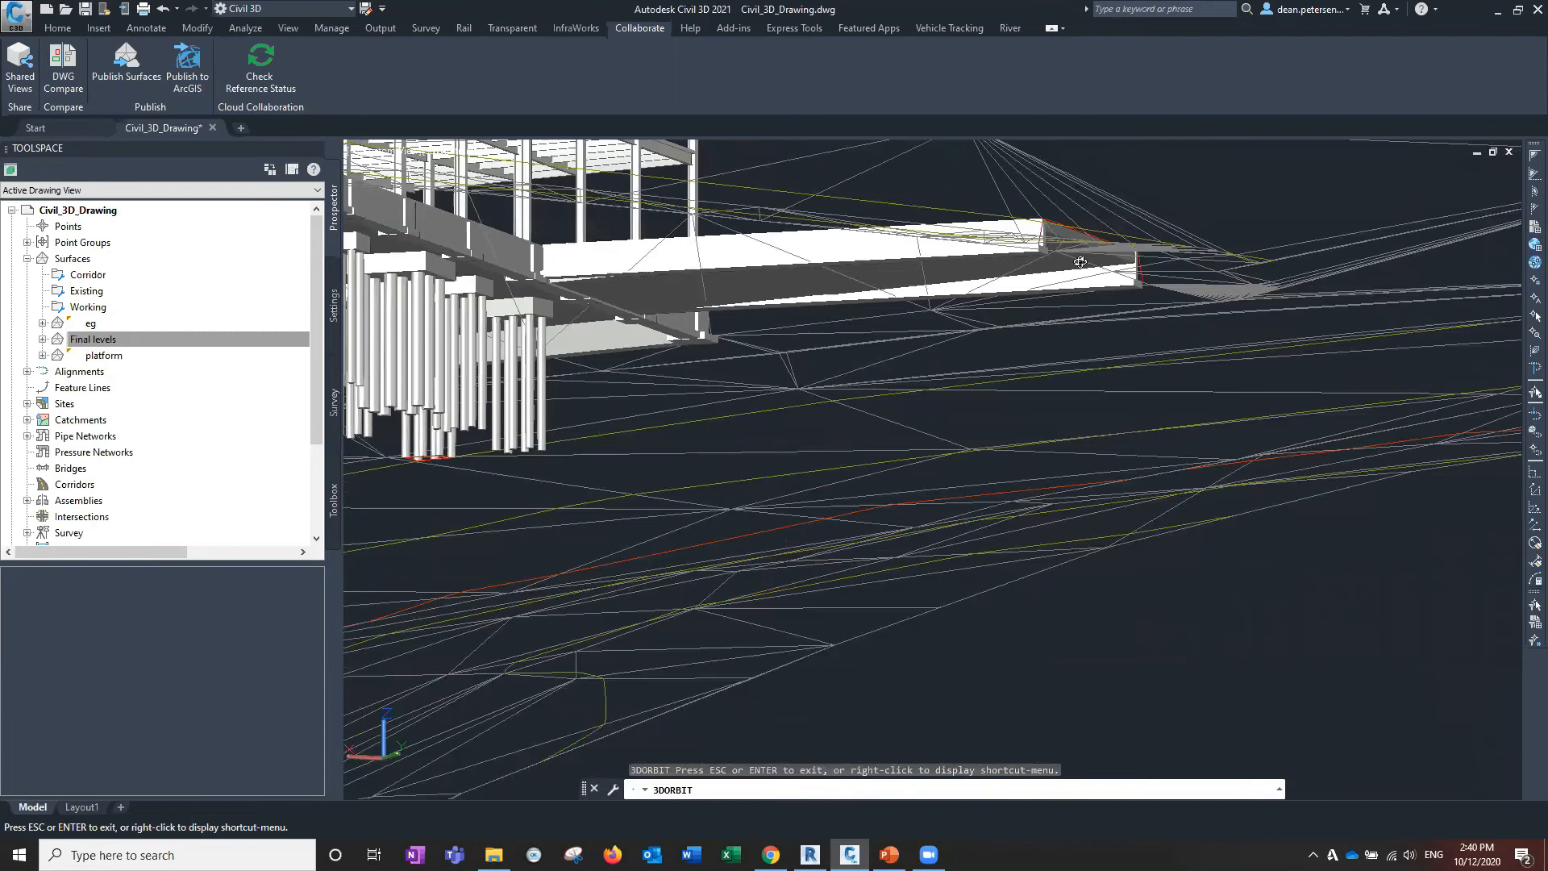
drag(1032, 235, 458, 428)
middle_drag(459, 429, 801, 436)
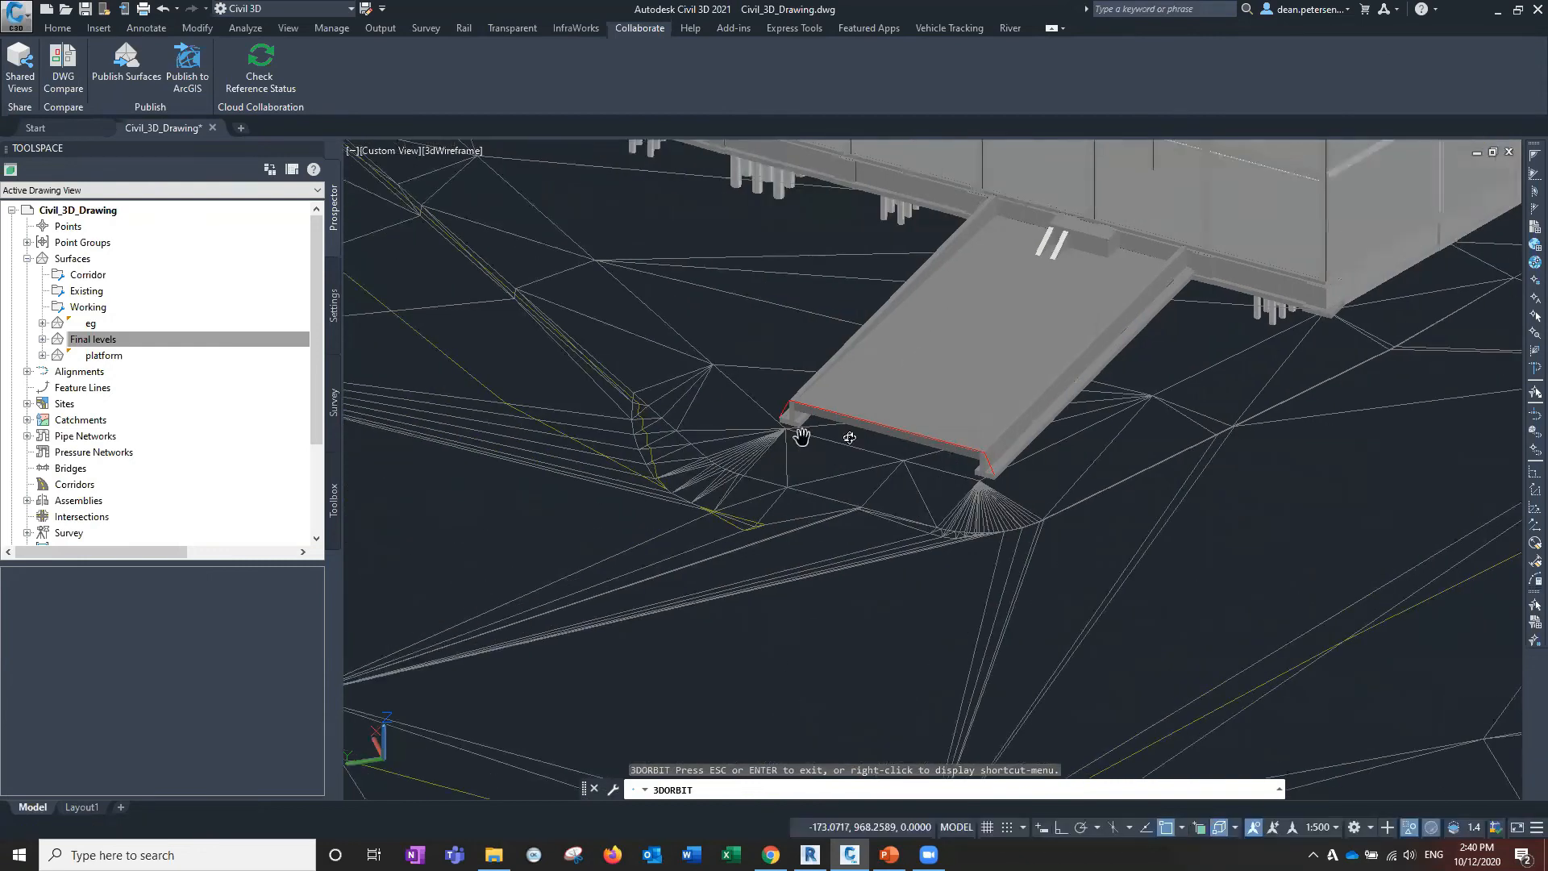
drag(914, 508, 914, 544)
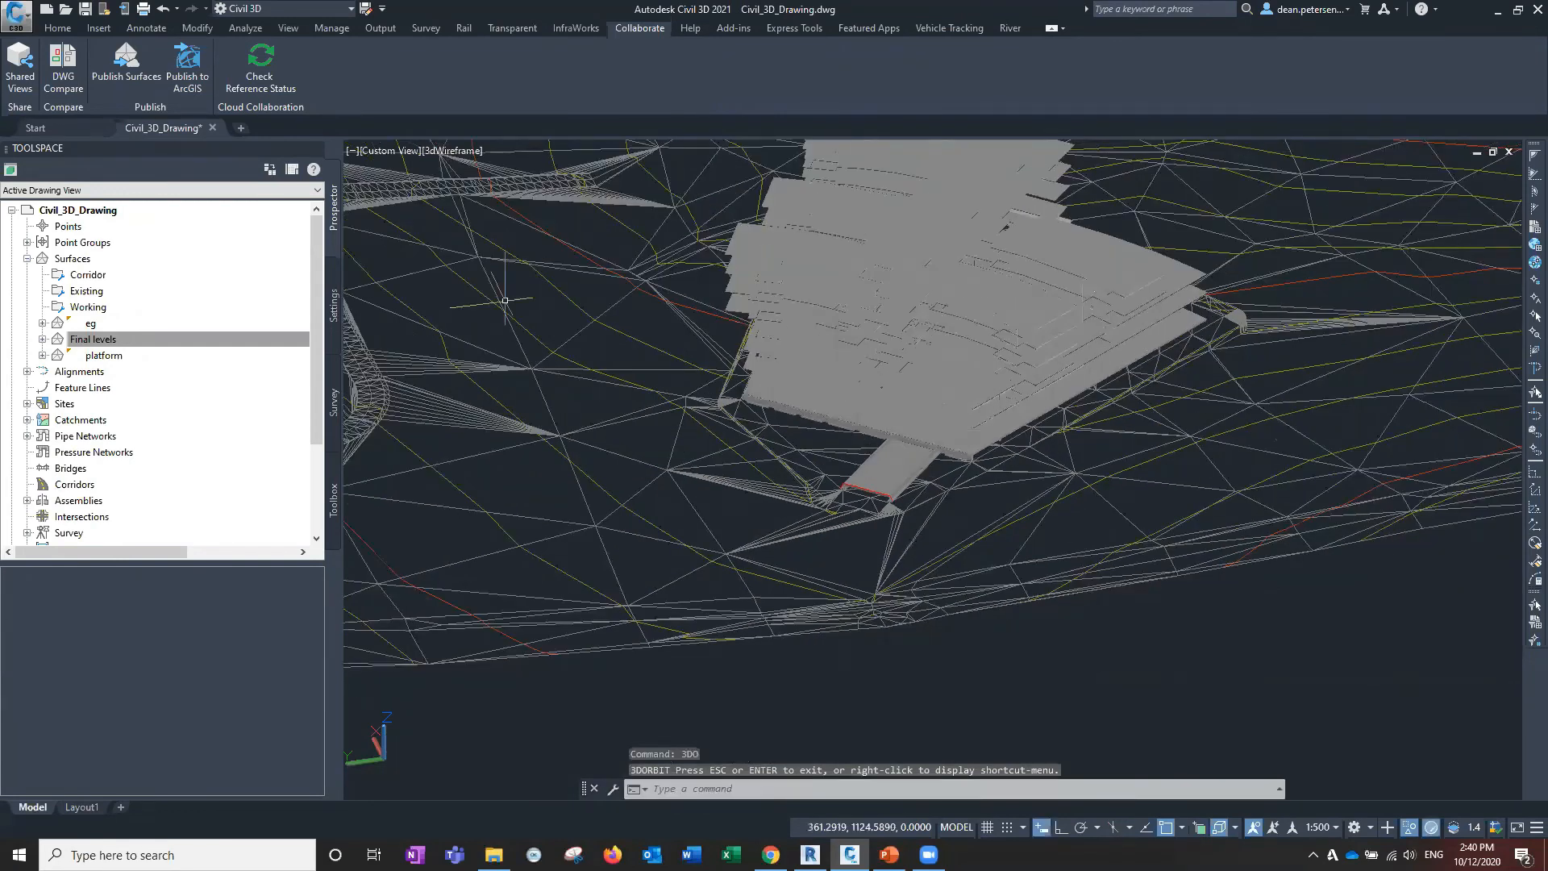
Switch the viewport to the Top view with the 2D Wireframe visual style.
click(390, 153)
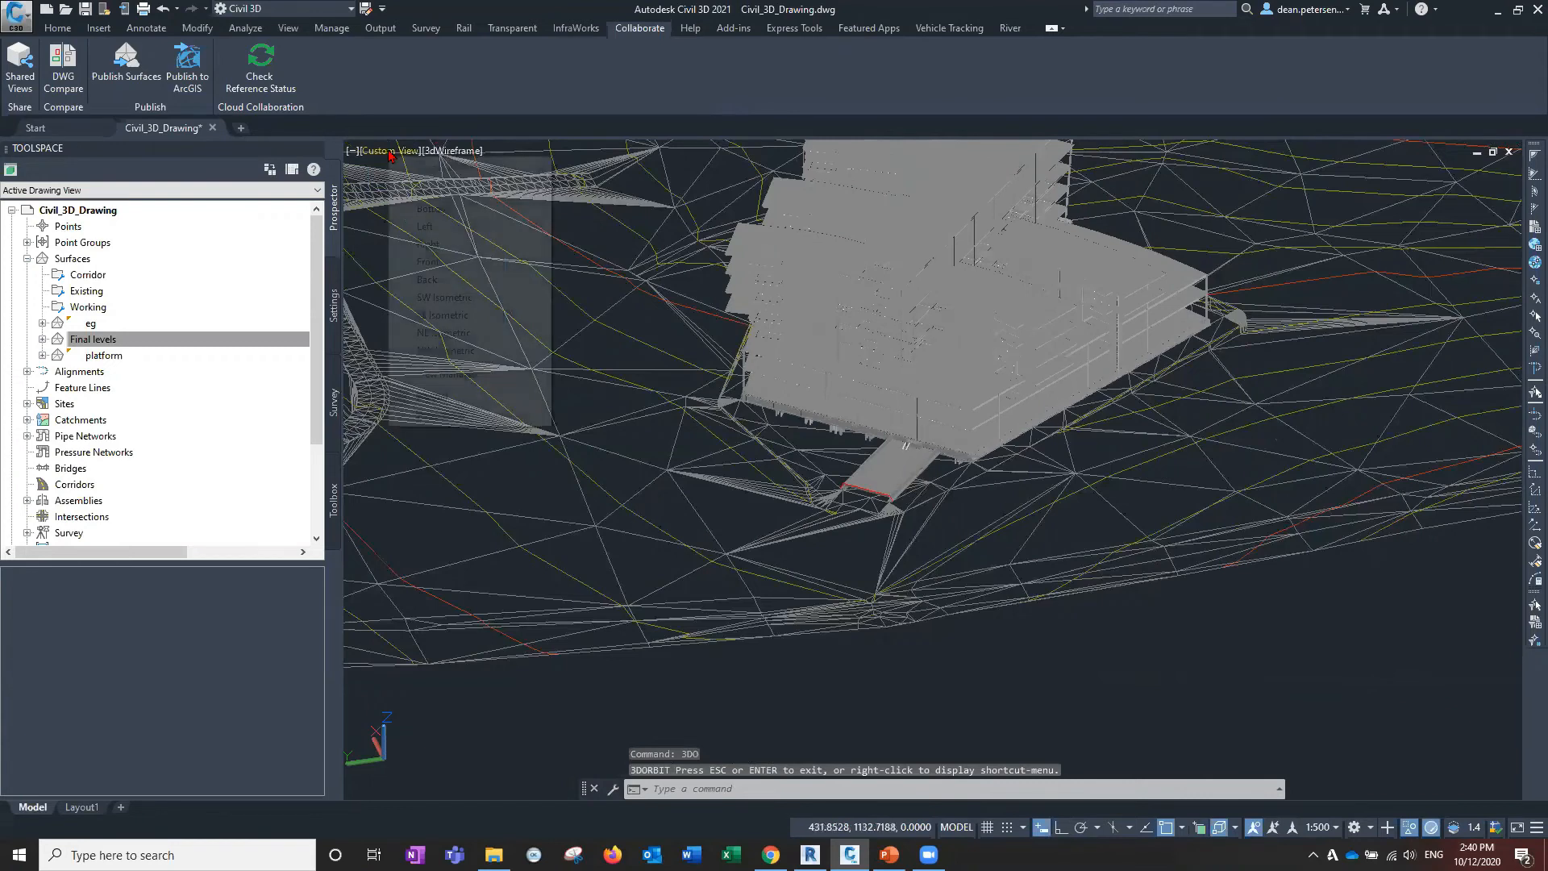
click(435, 191)
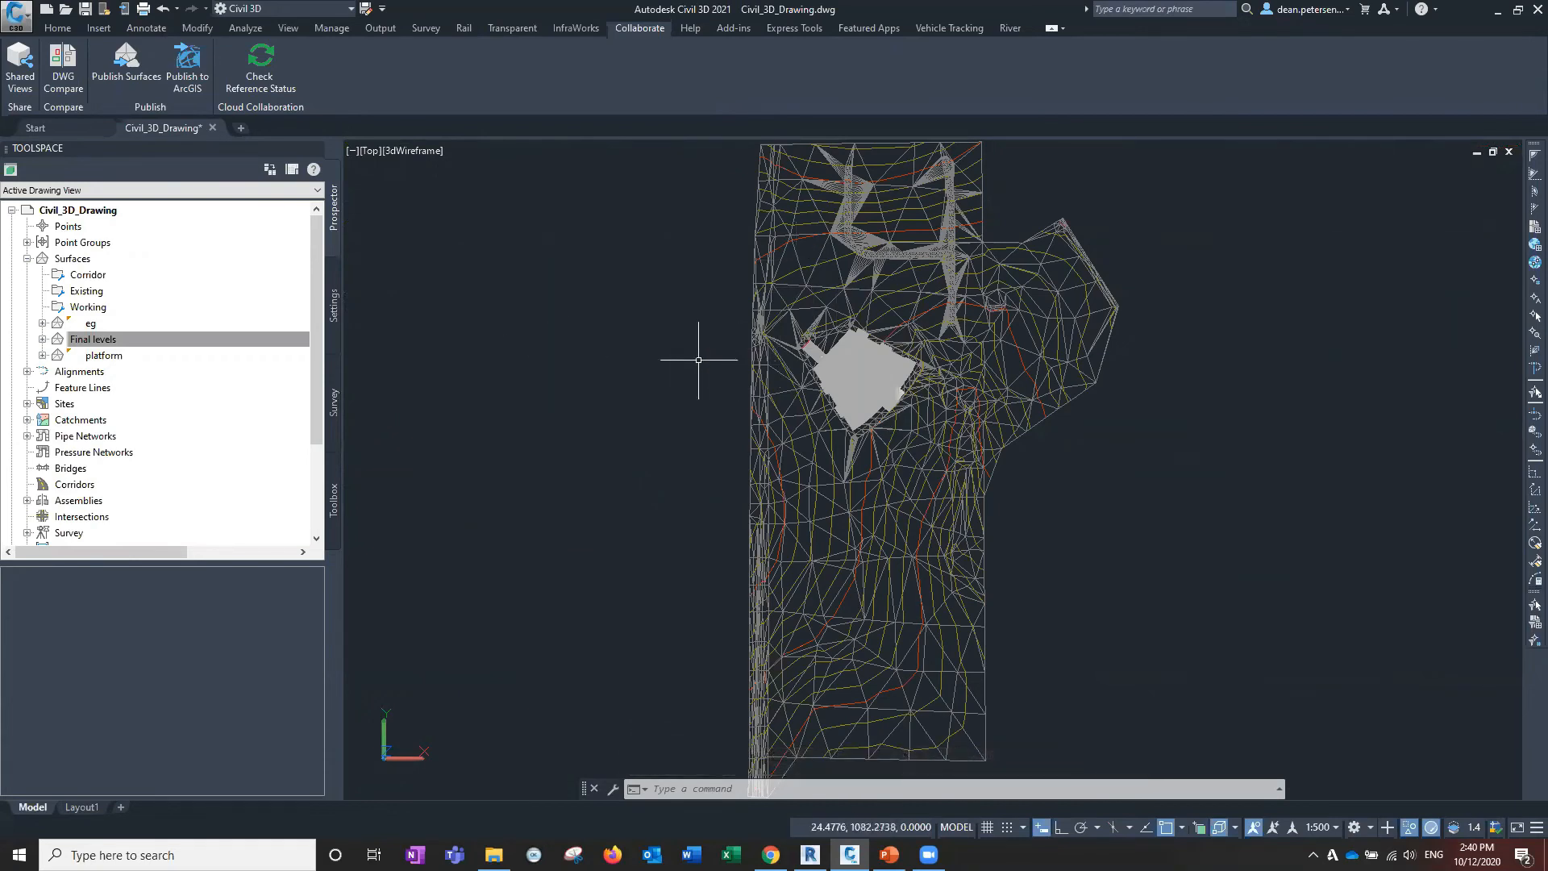
click(420, 153)
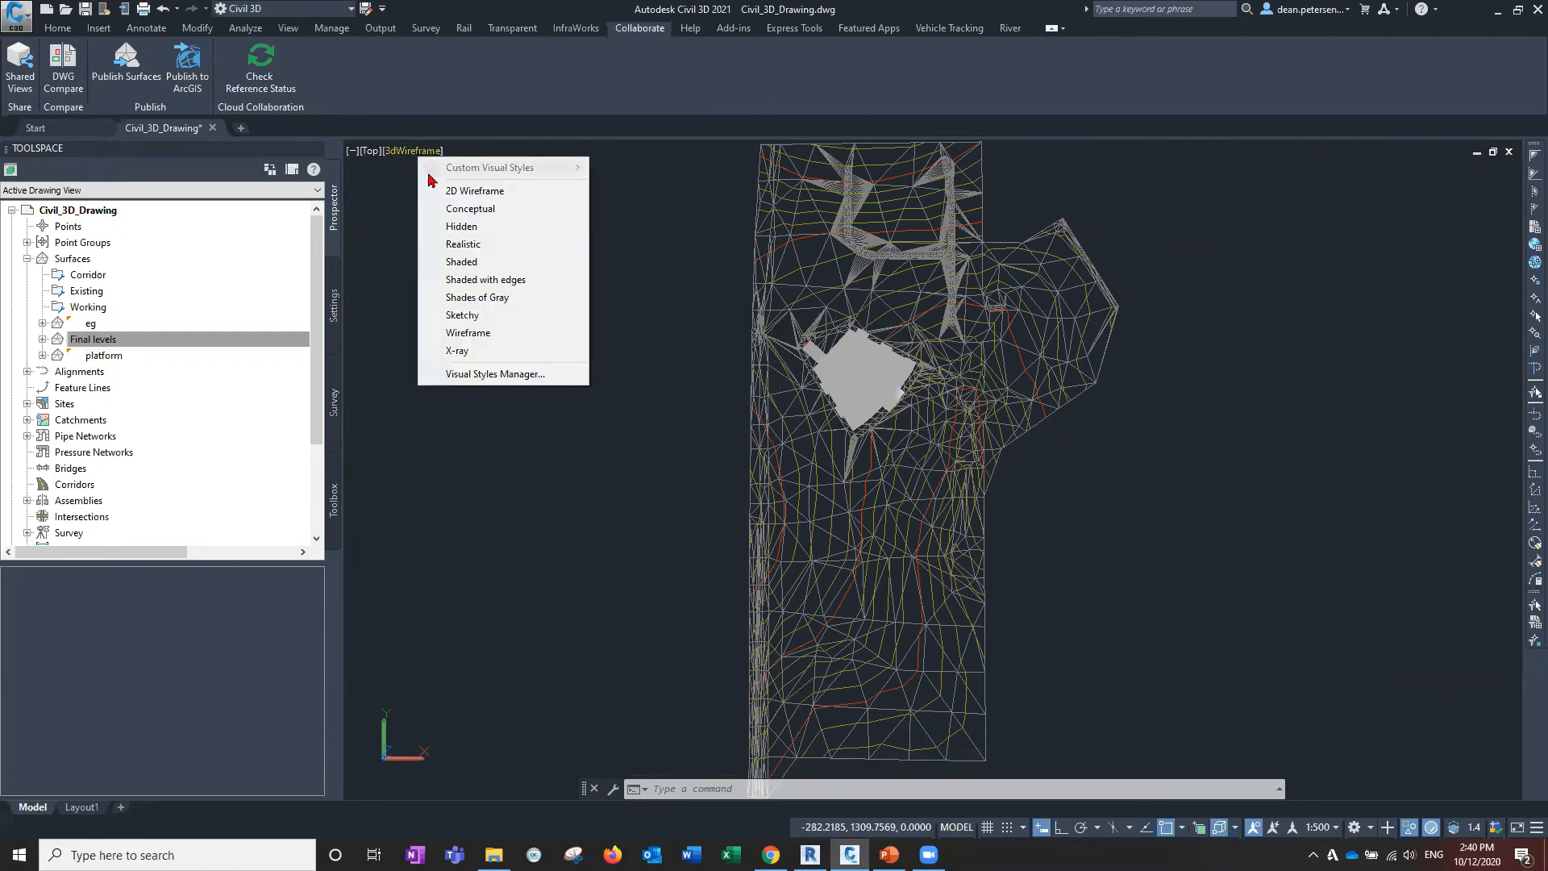
click(458, 326)
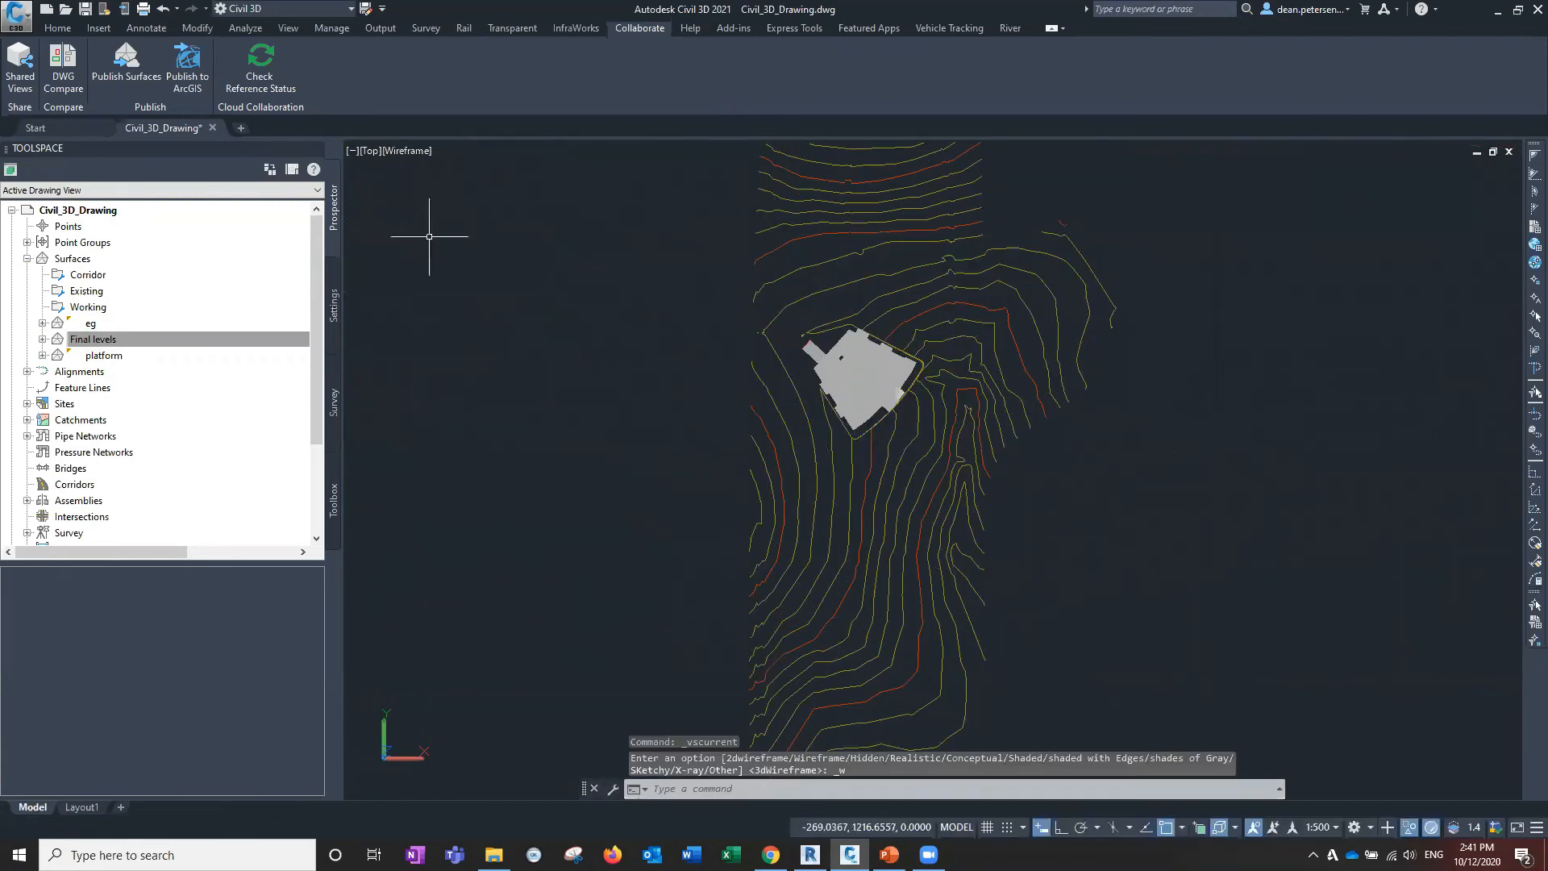
click(418, 153)
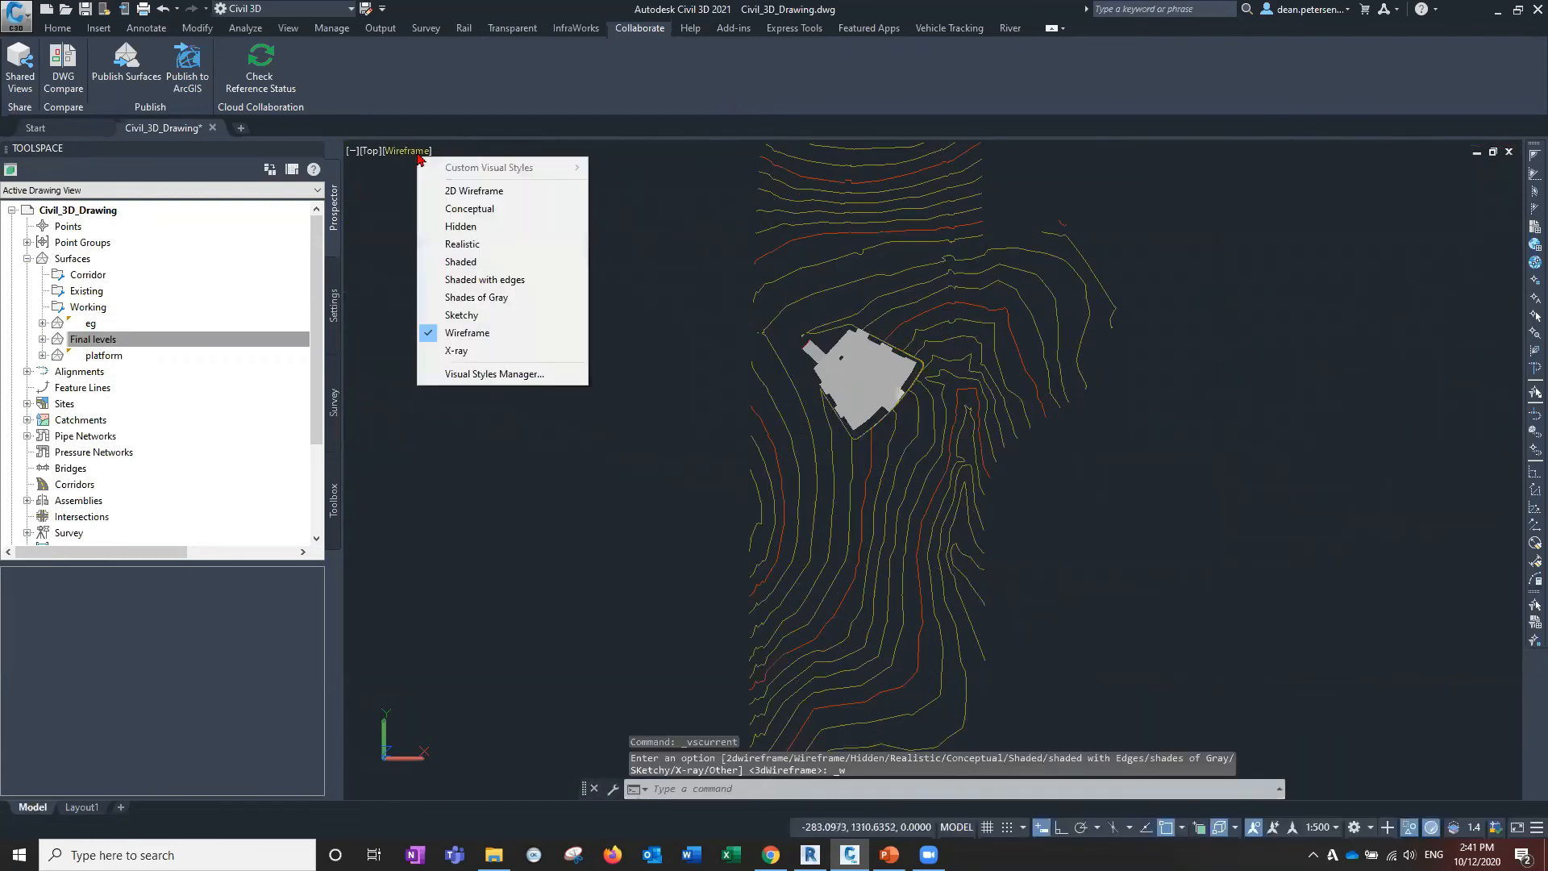
click(474, 191)
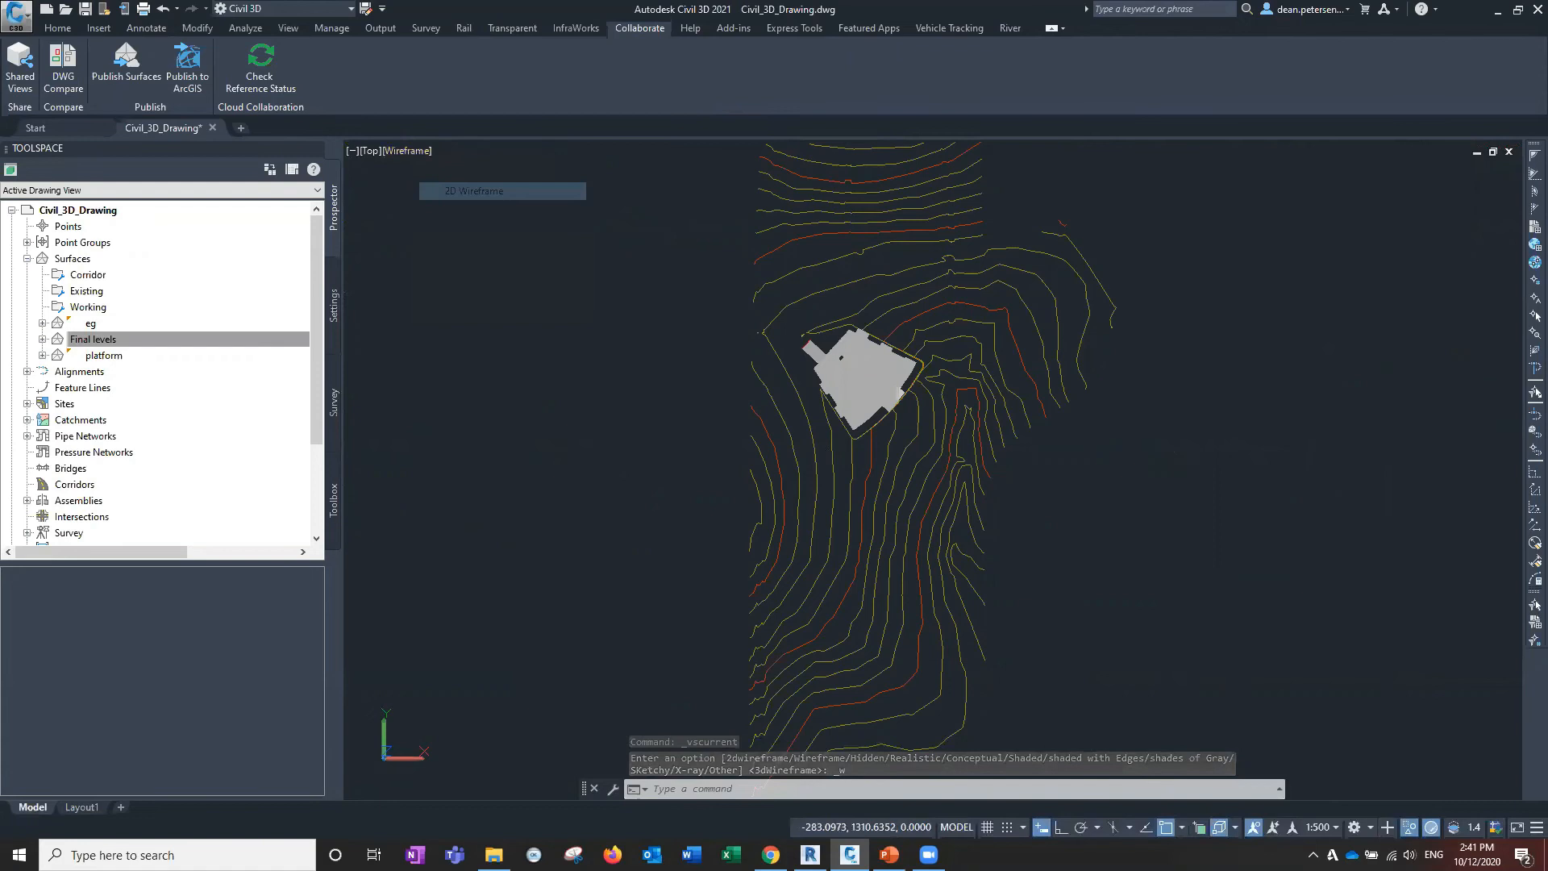
scroll(840, 386, up, 6)
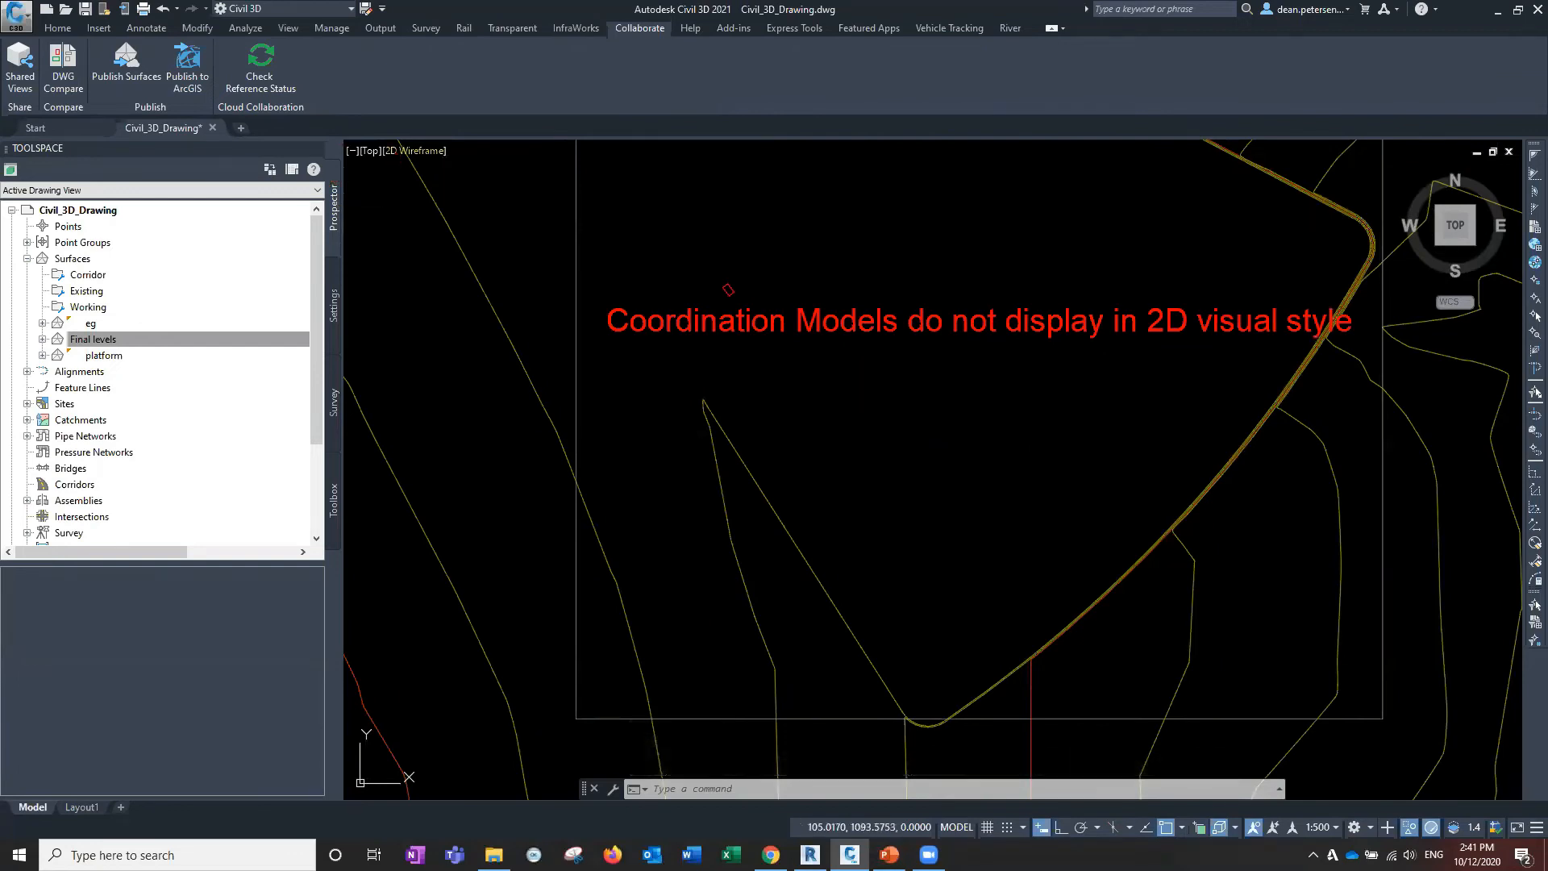
End Object Isolation so the 38 hidden objects, including corridor and alignments, reappear.
scroll(800, 480, down, 5)
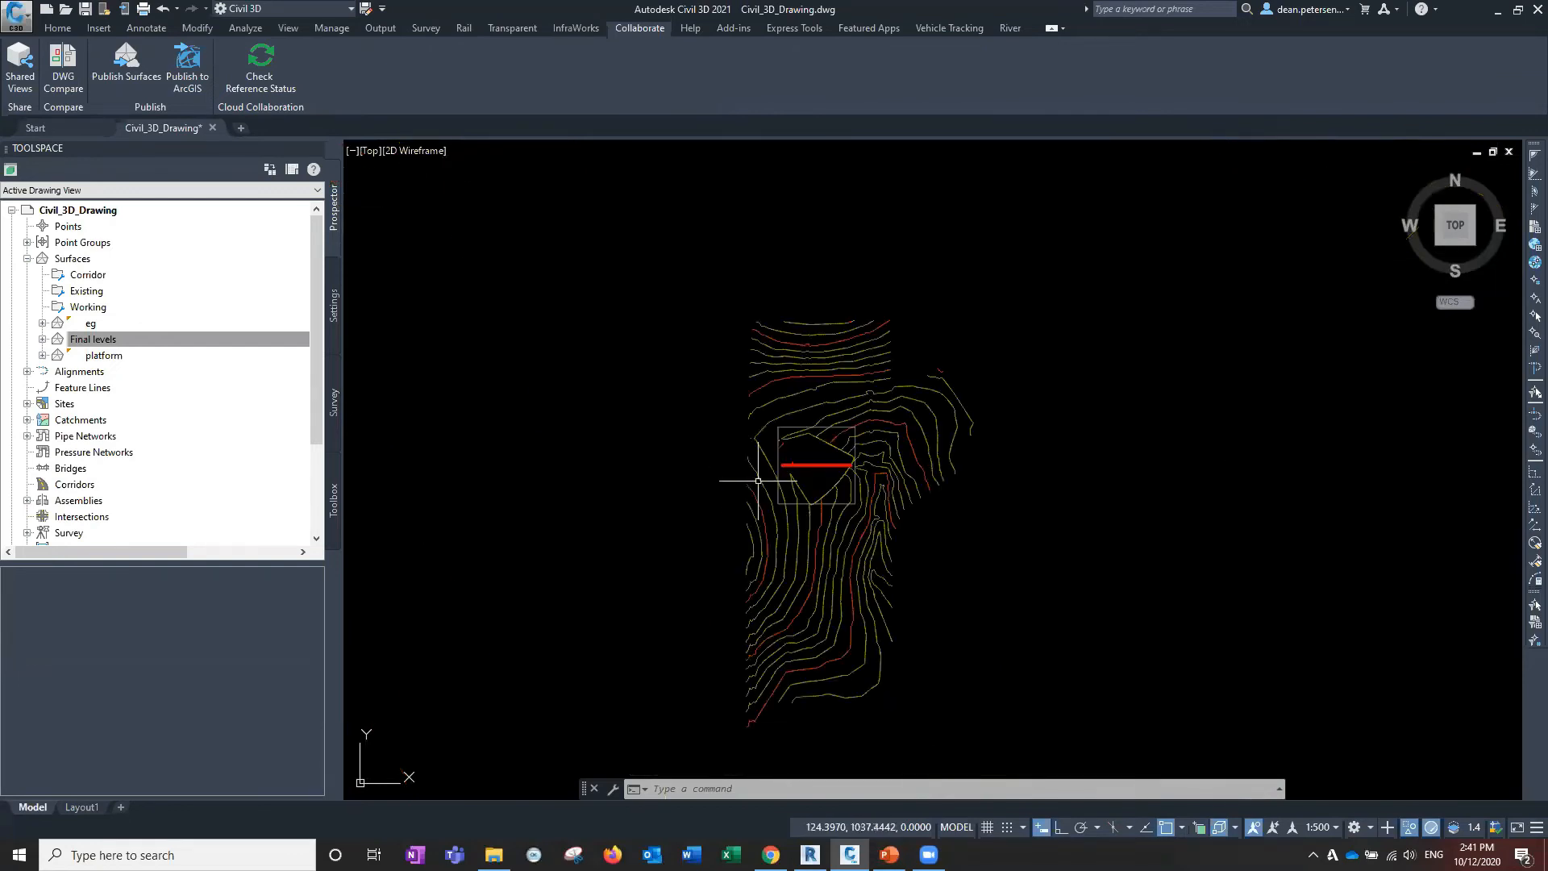
middle_drag(743, 481, 673, 446)
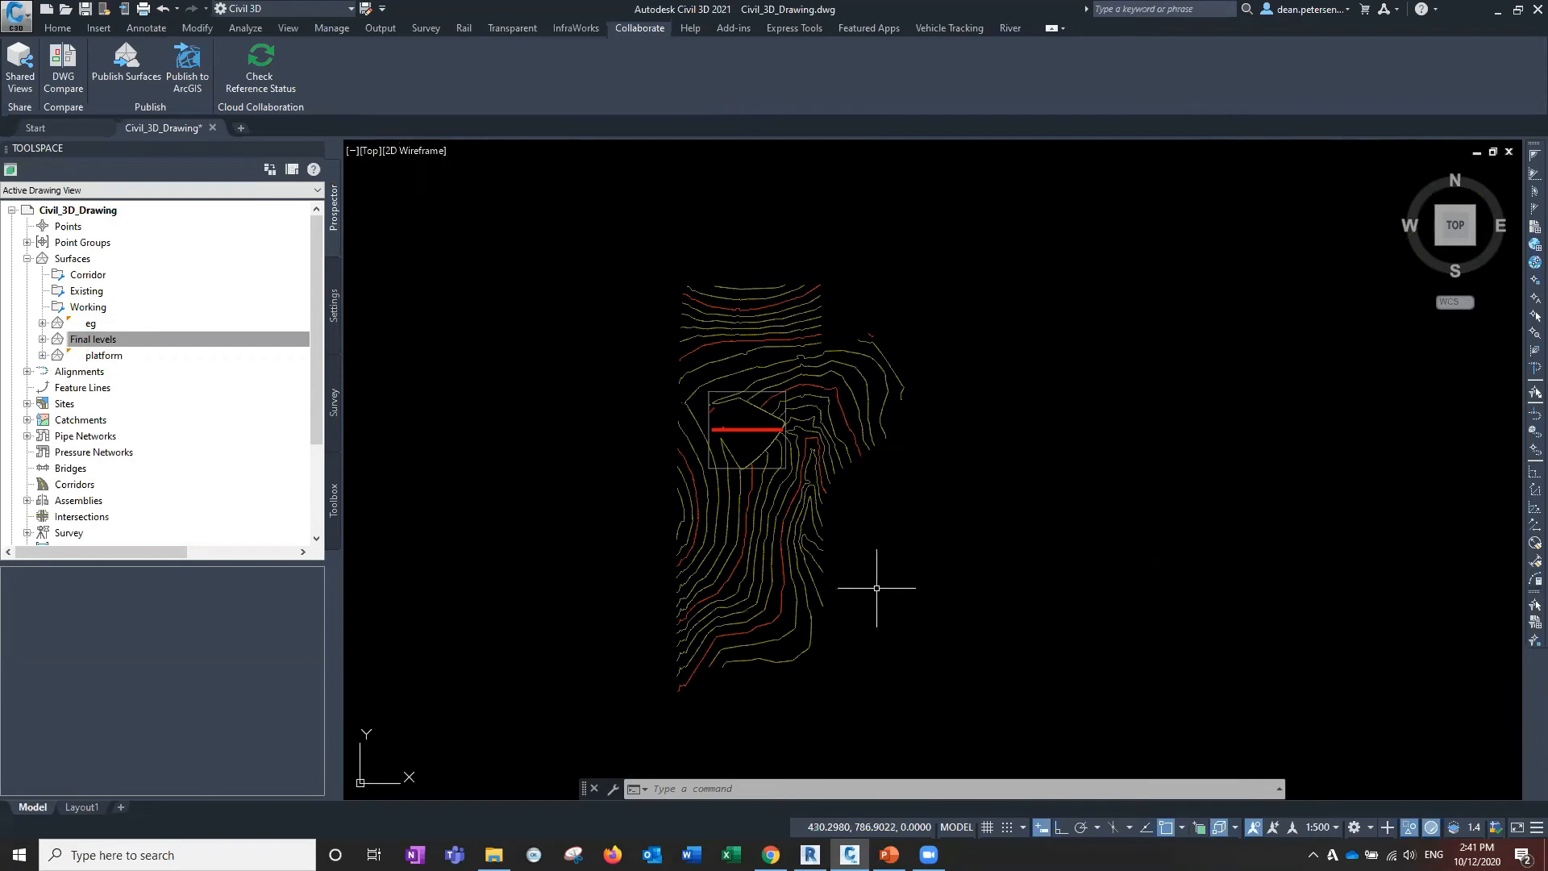
click(1409, 828)
click(1434, 820)
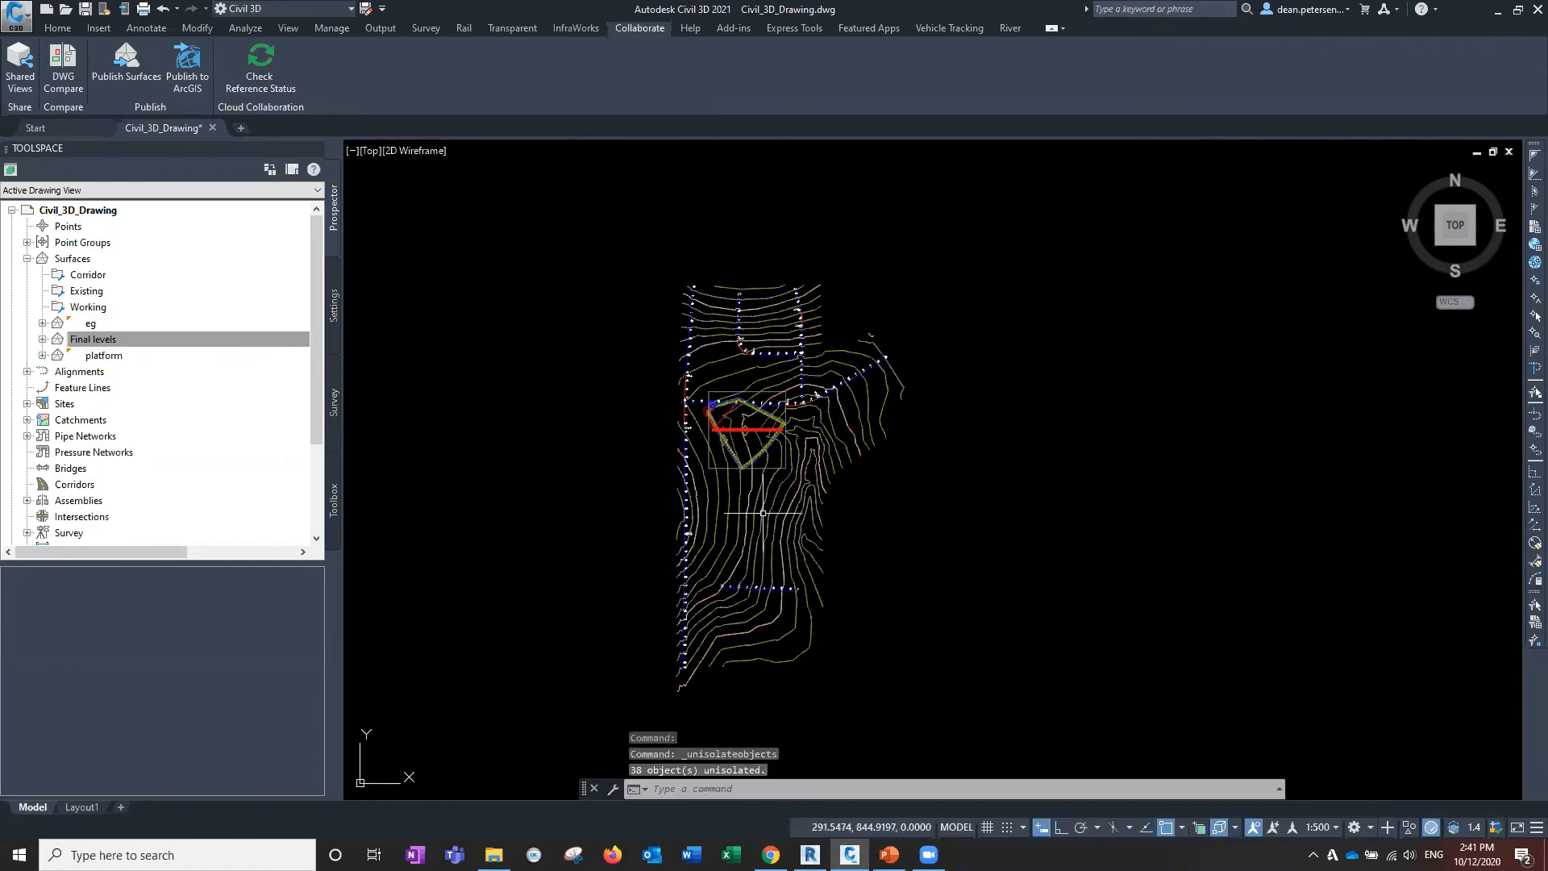
Zoom in on the platform edge and select the red platform line.
scroll(761, 432, up, 5)
scroll(854, 508, up, 2)
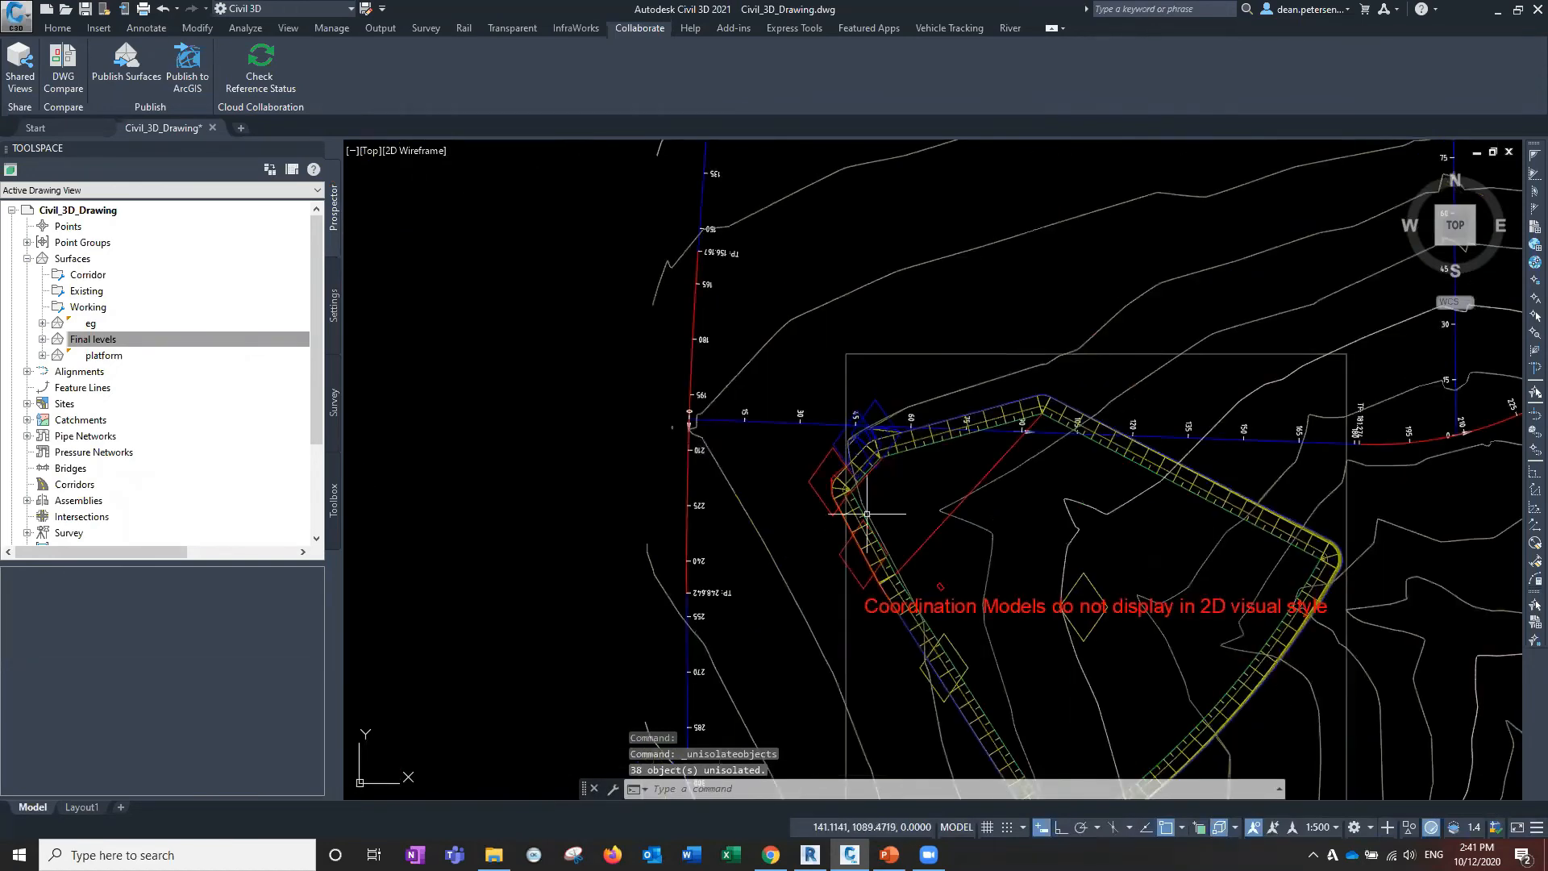
scroll(880, 534, up, 2)
scroll(869, 498, down, 4)
middle_drag(870, 495, 926, 580)
scroll(906, 516, up, 4)
scroll(887, 475, up, 6)
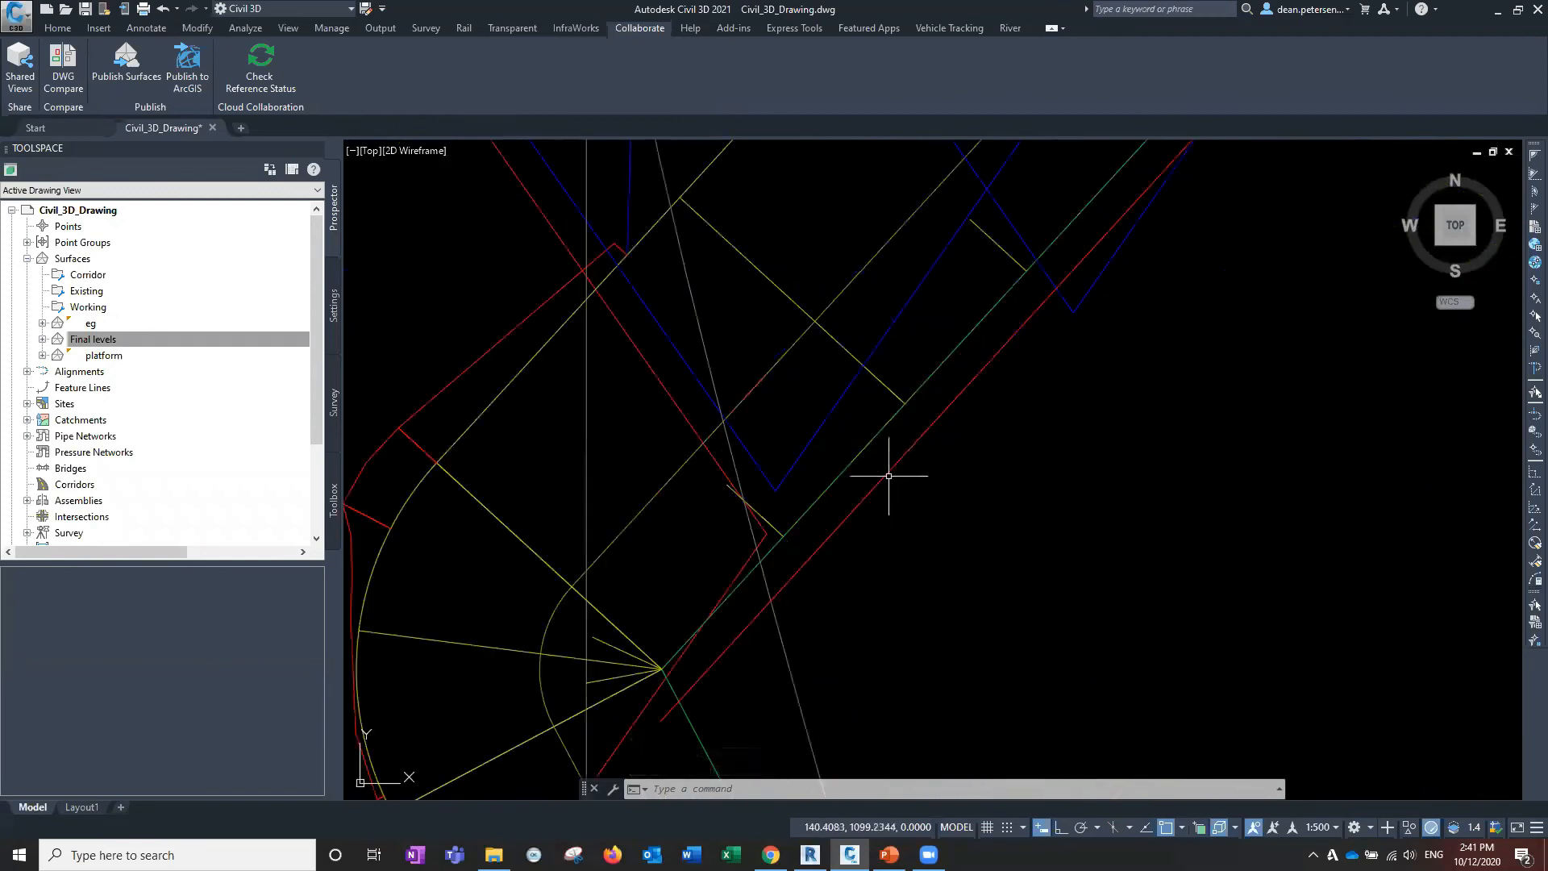
click(887, 473)
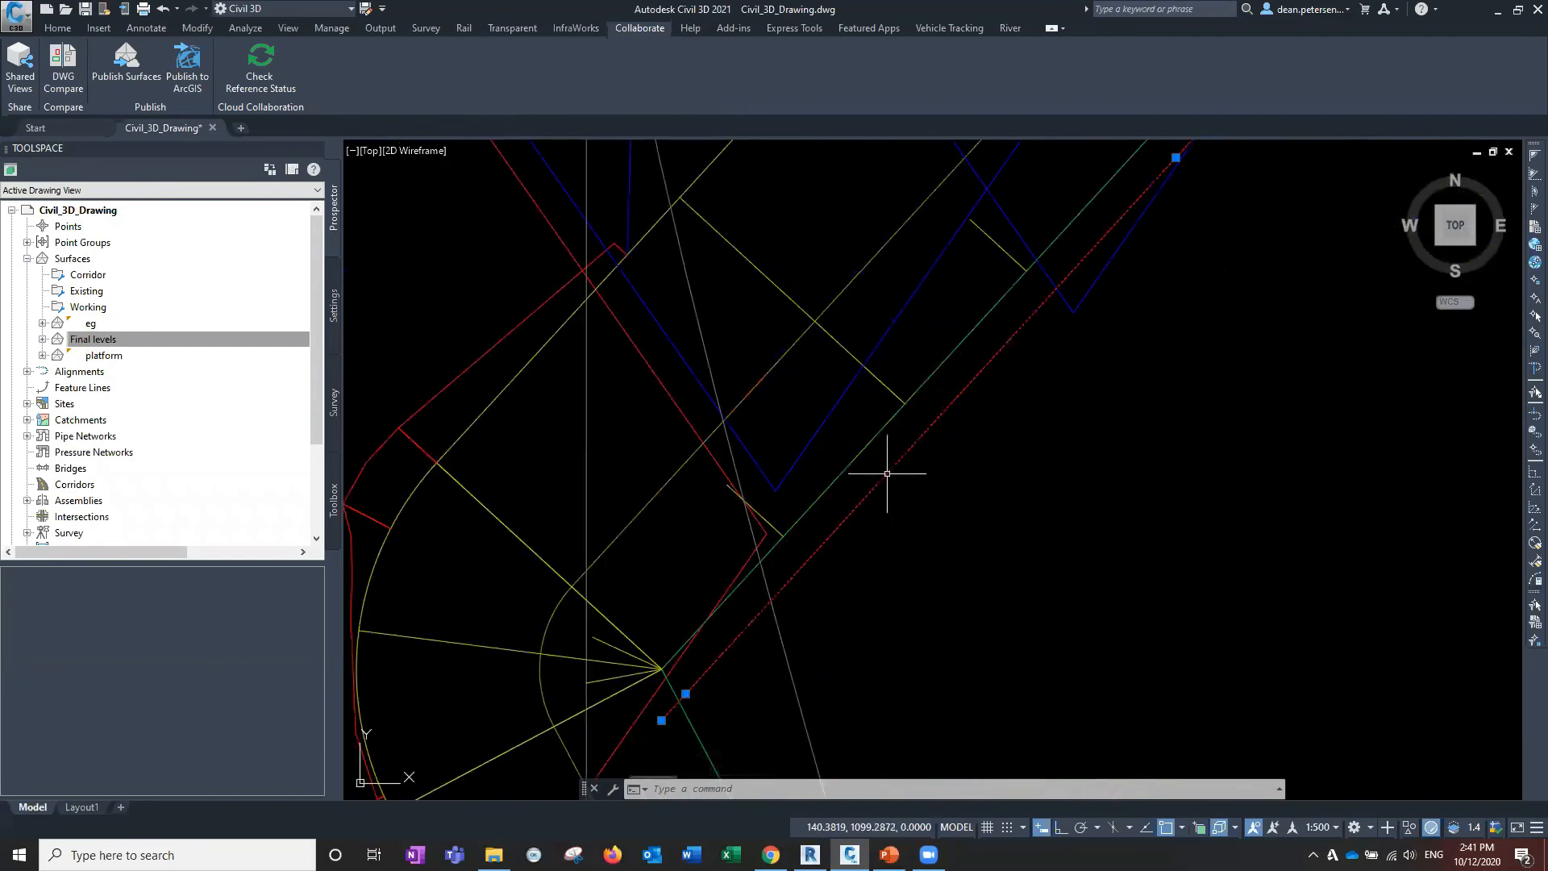
scroll(949, 556, down, 4)
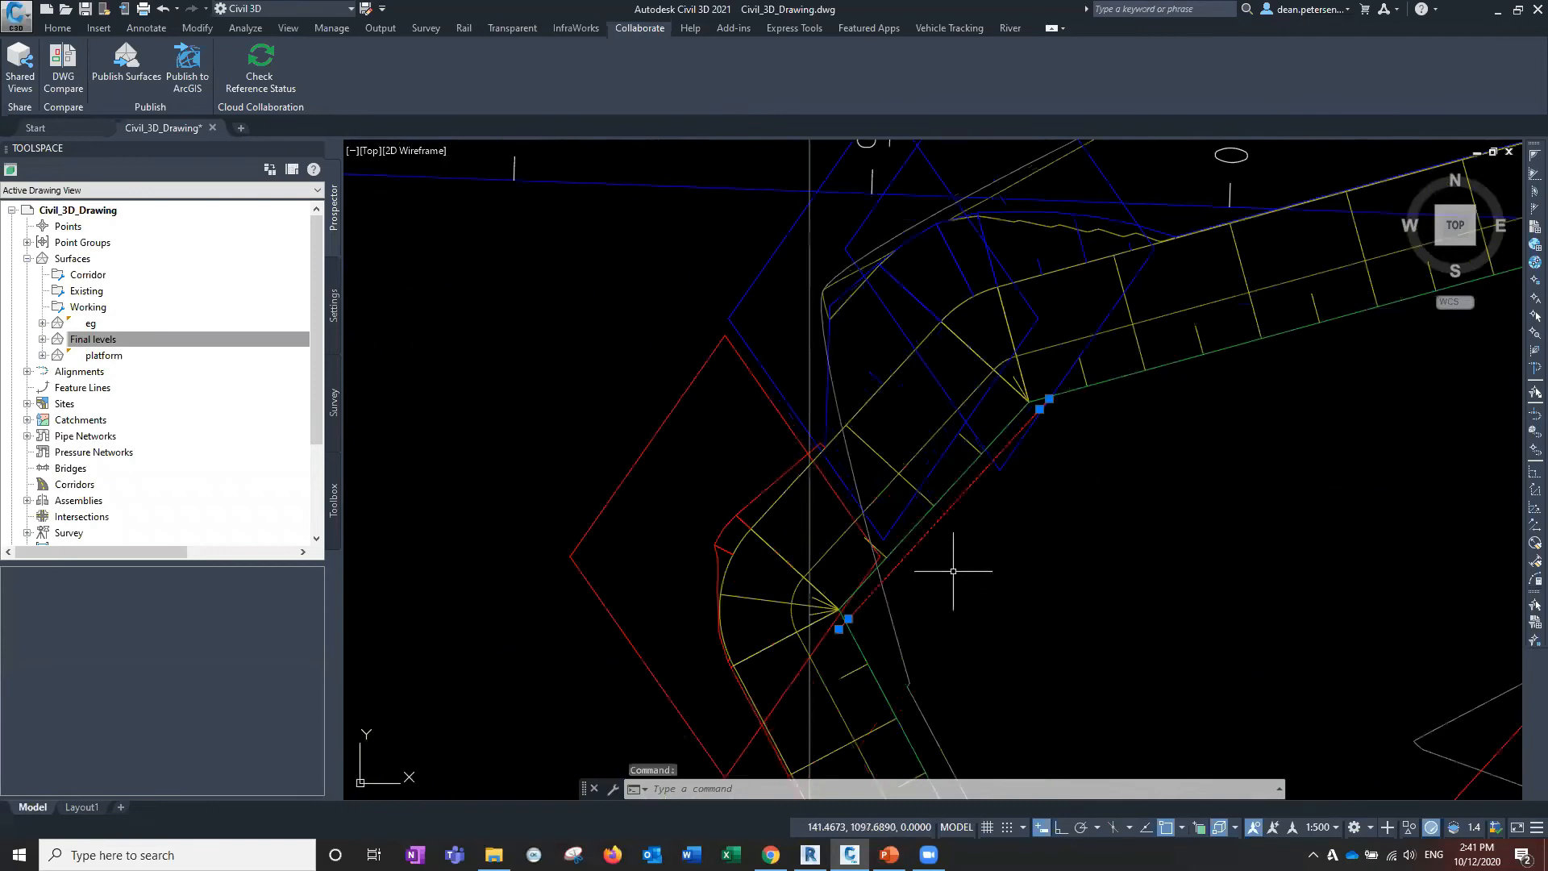
scroll(959, 577, down, 6)
middle_drag(980, 592, 791, 501)
click(569, 521)
right_click(607, 518)
click(649, 681)
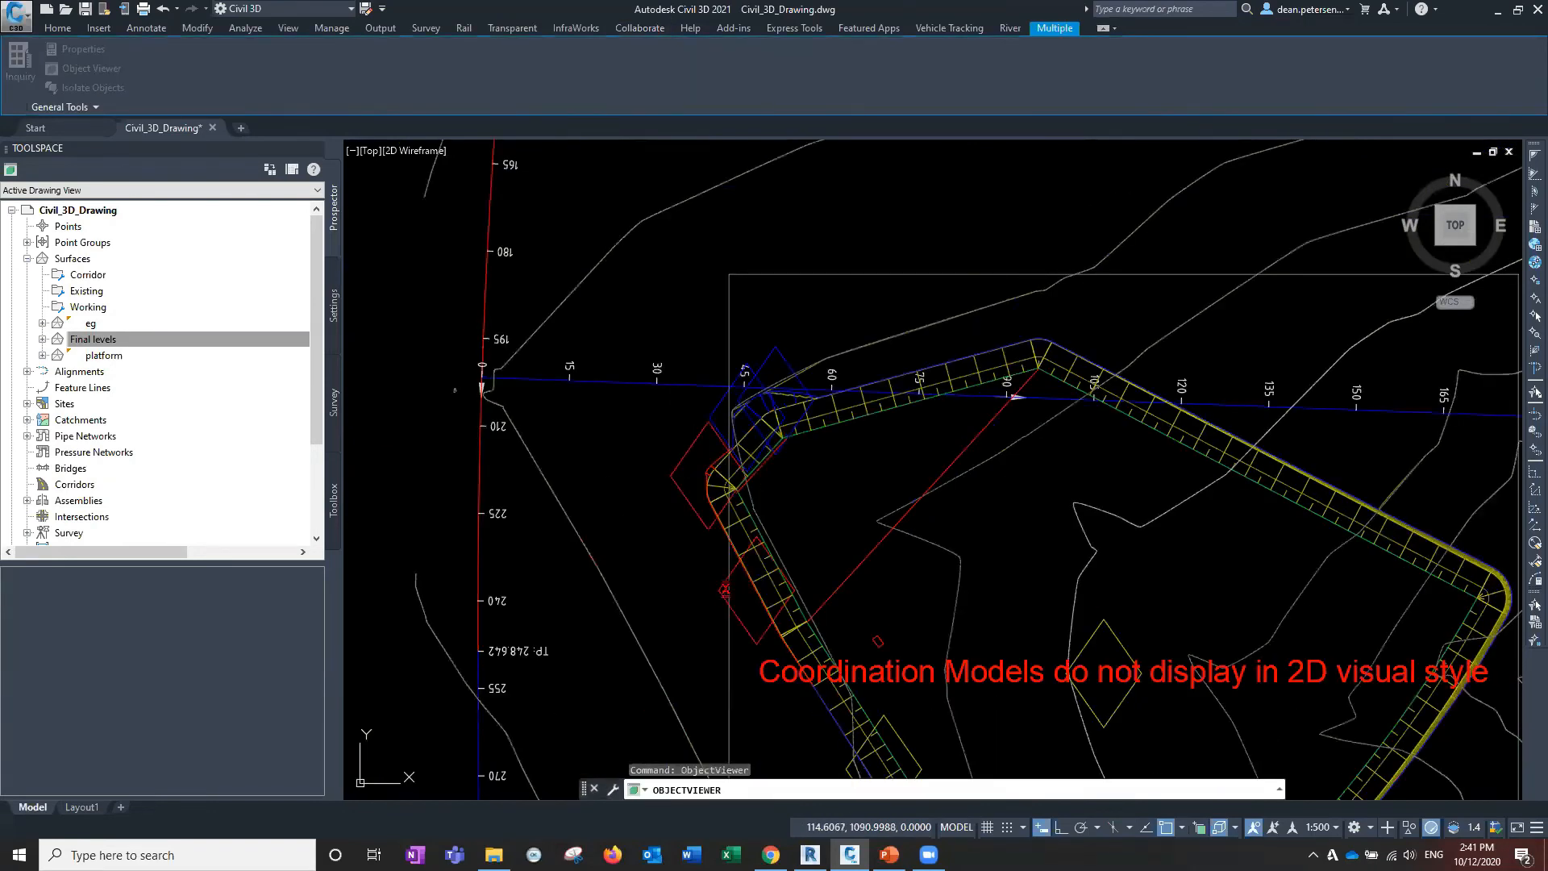
drag(674, 618, 601, 570)
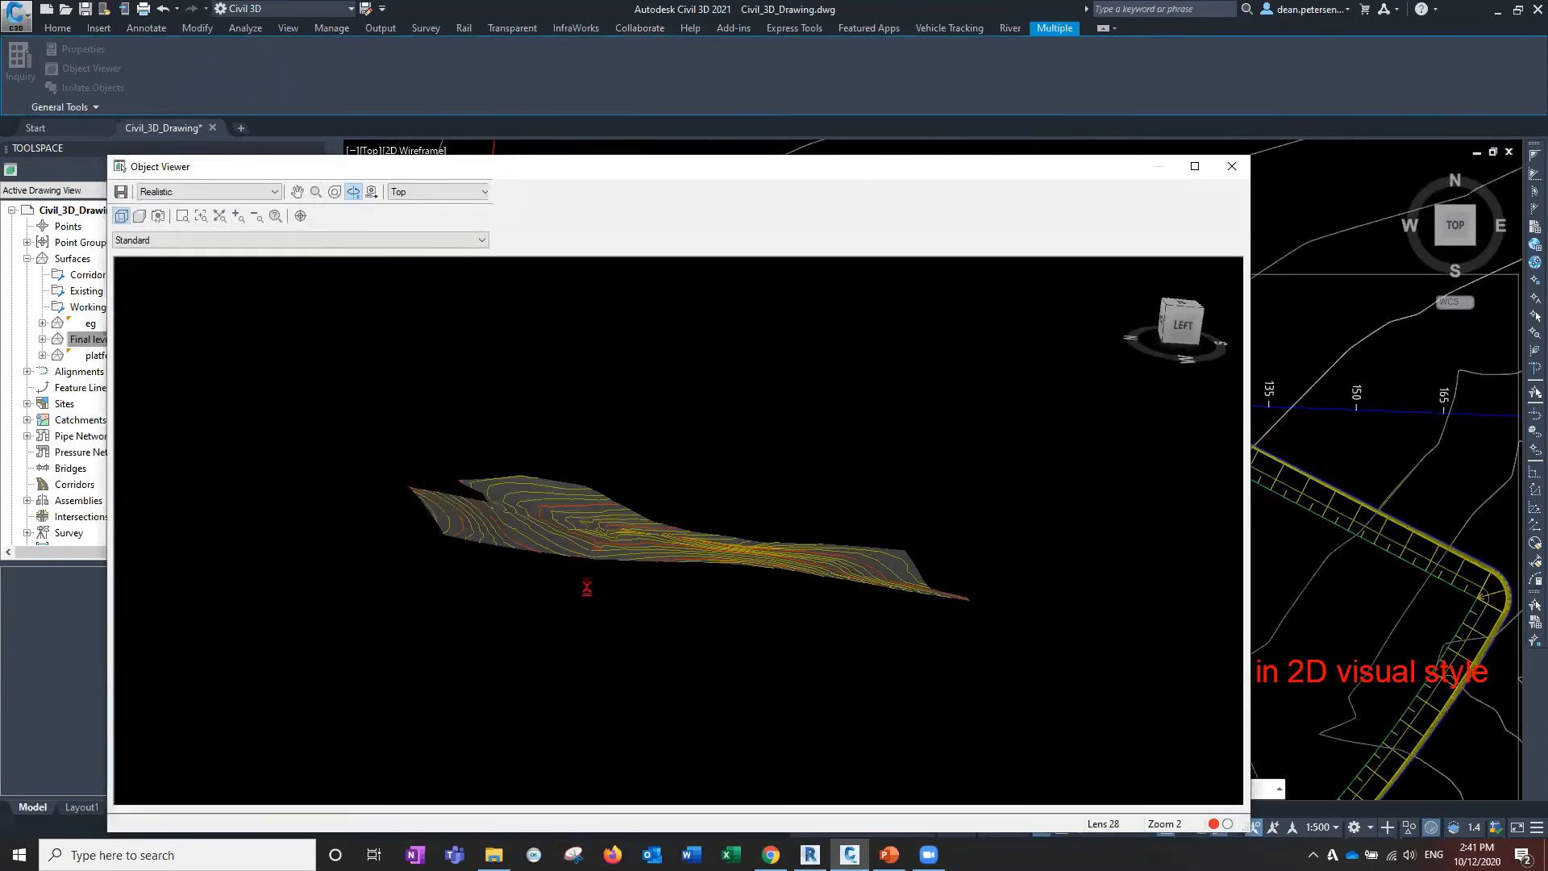
scroll(587, 587, up, 6)
drag(593, 516, 546, 452)
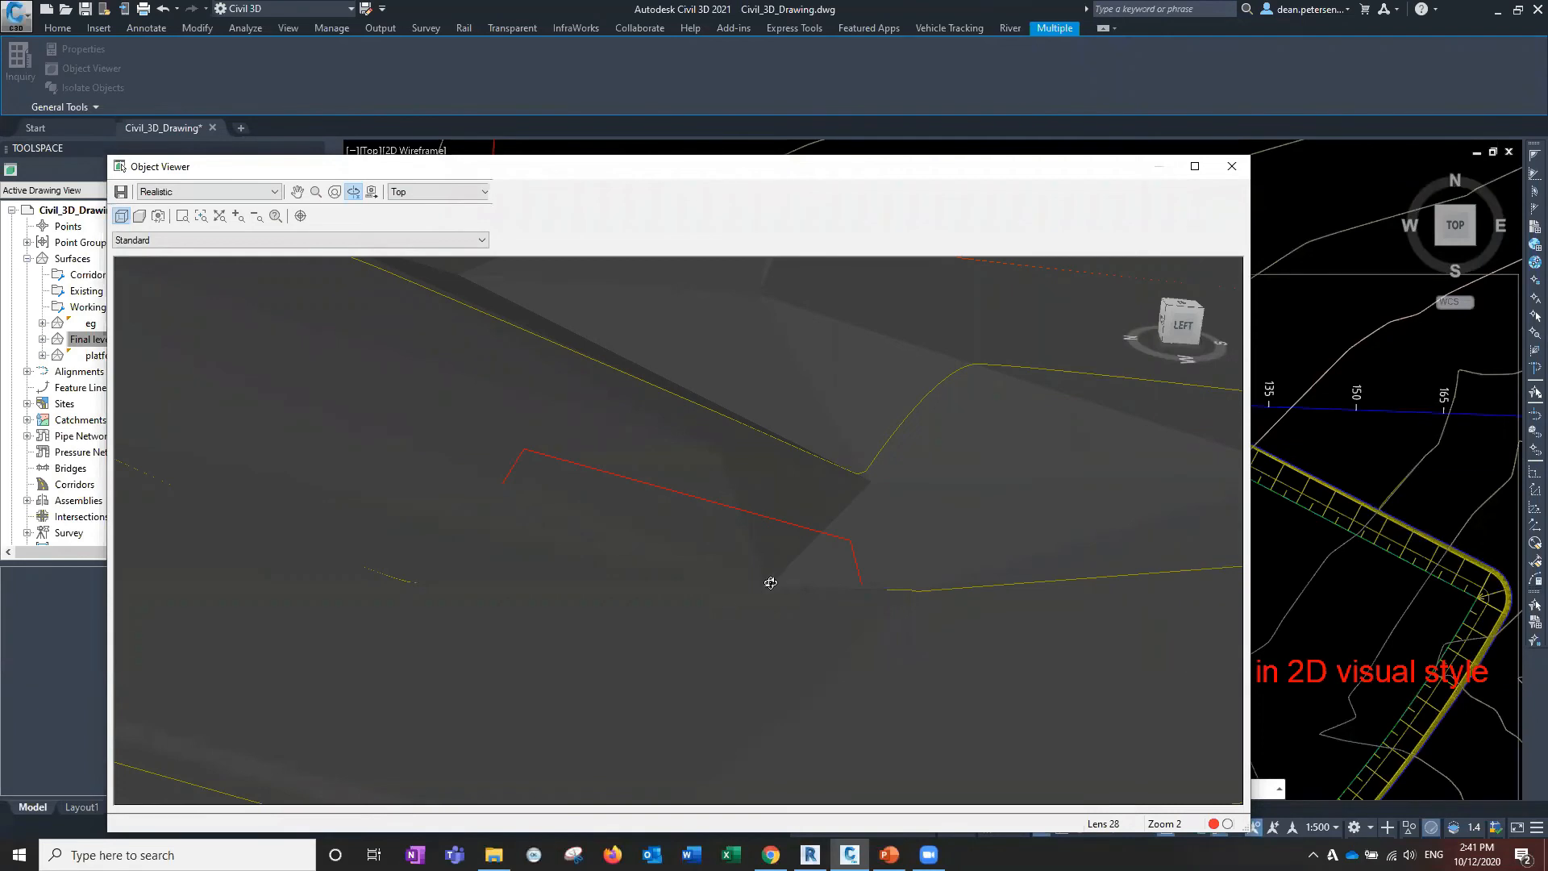
scroll(766, 584, down, 5)
middle_drag(694, 629, 676, 658)
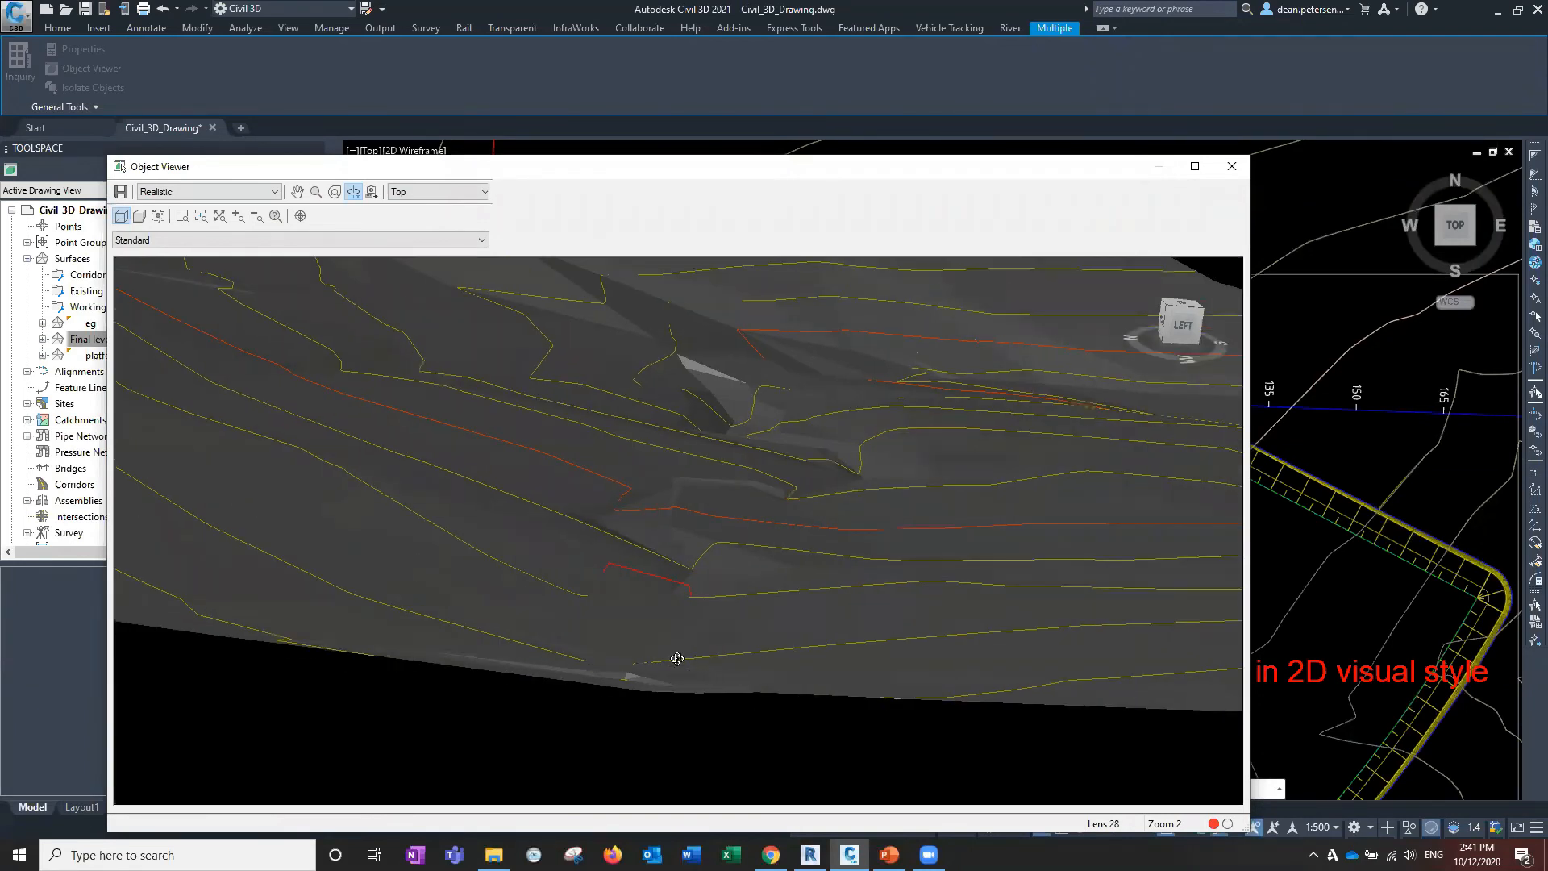
scroll(676, 629, down, 5)
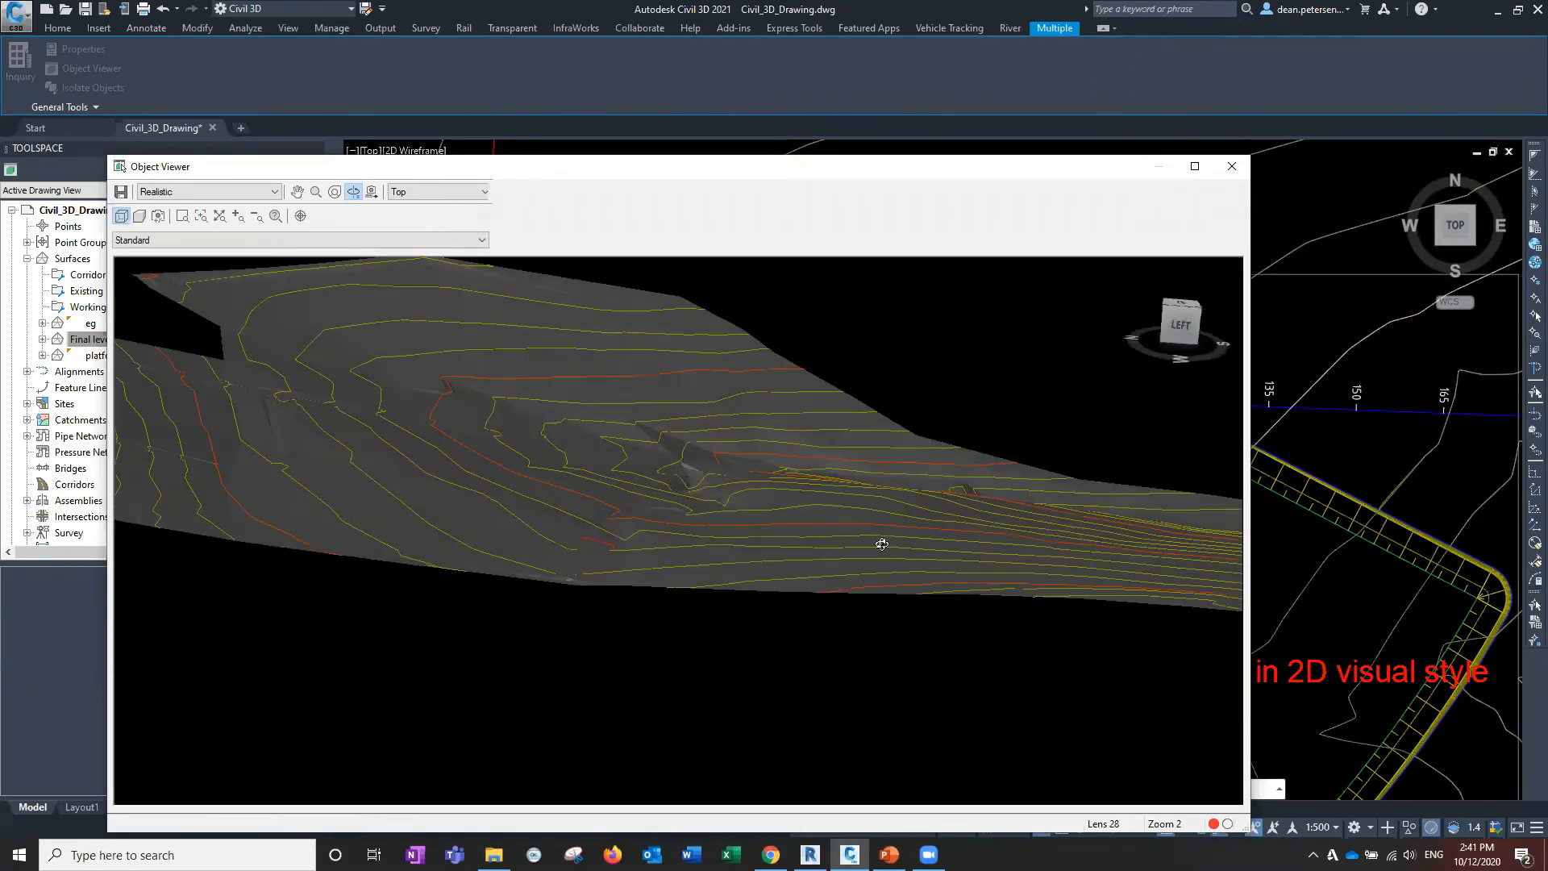
drag(882, 544, 835, 535)
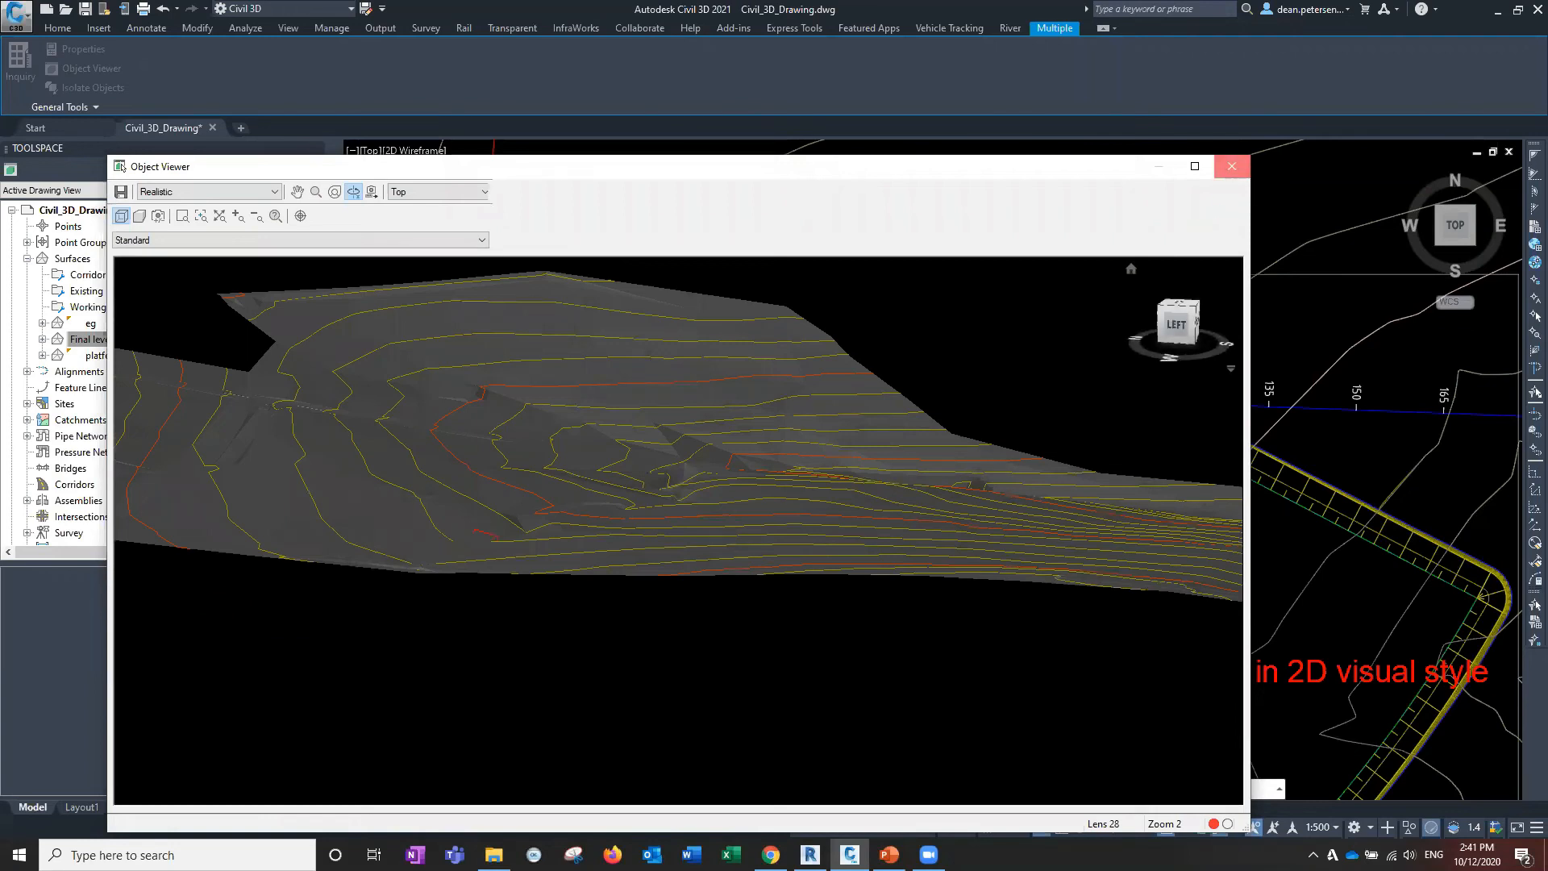
click(1231, 166)
scroll(882, 629, down, 4)
middle_drag(882, 629, 698, 433)
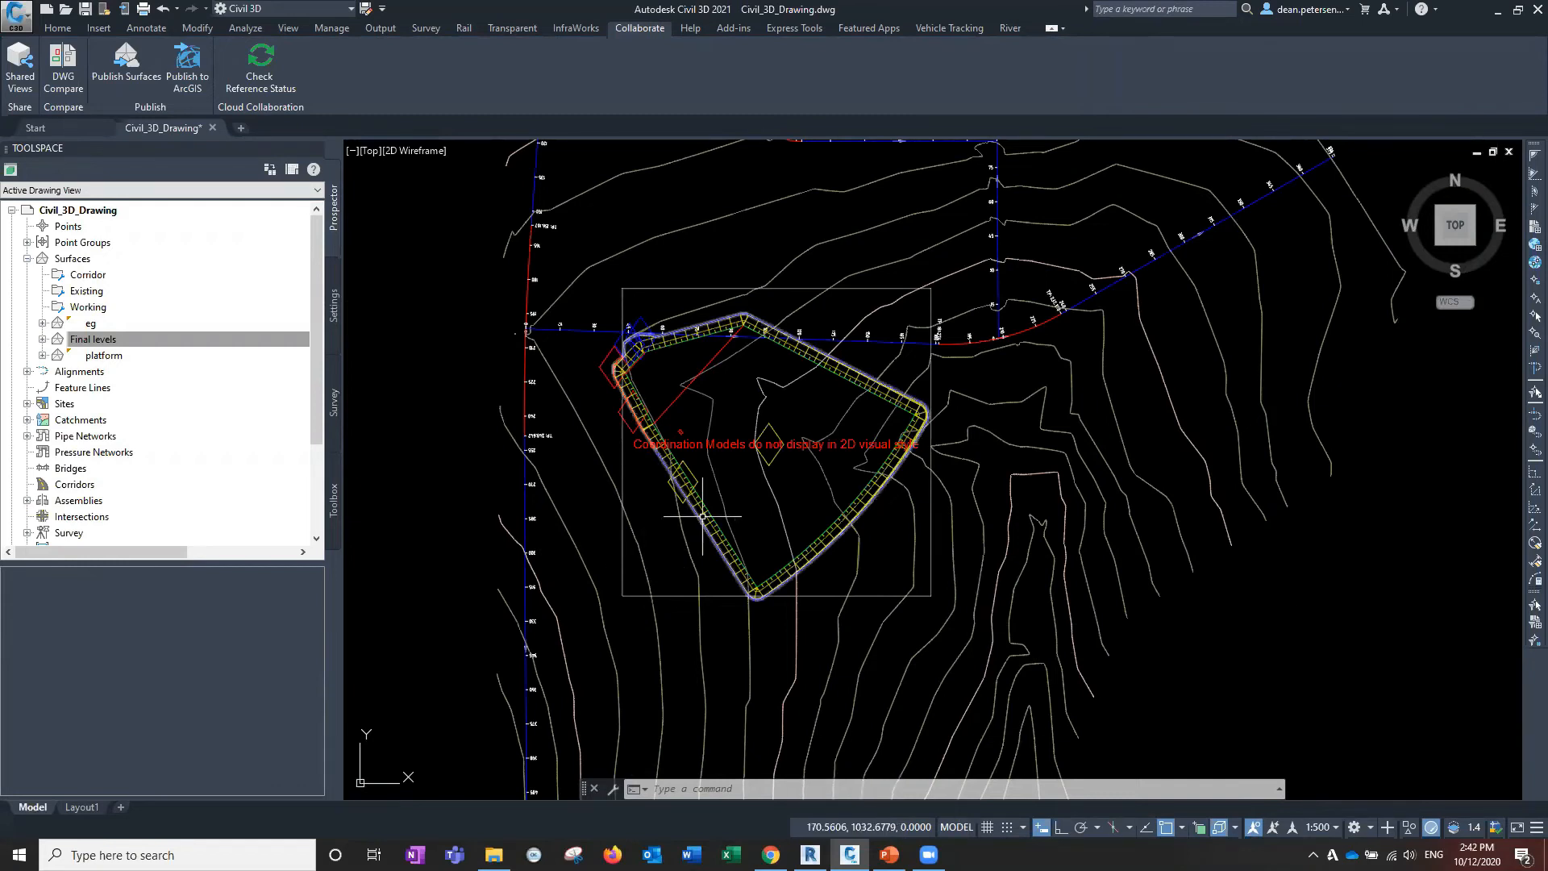
middle_drag(702, 516, 836, 532)
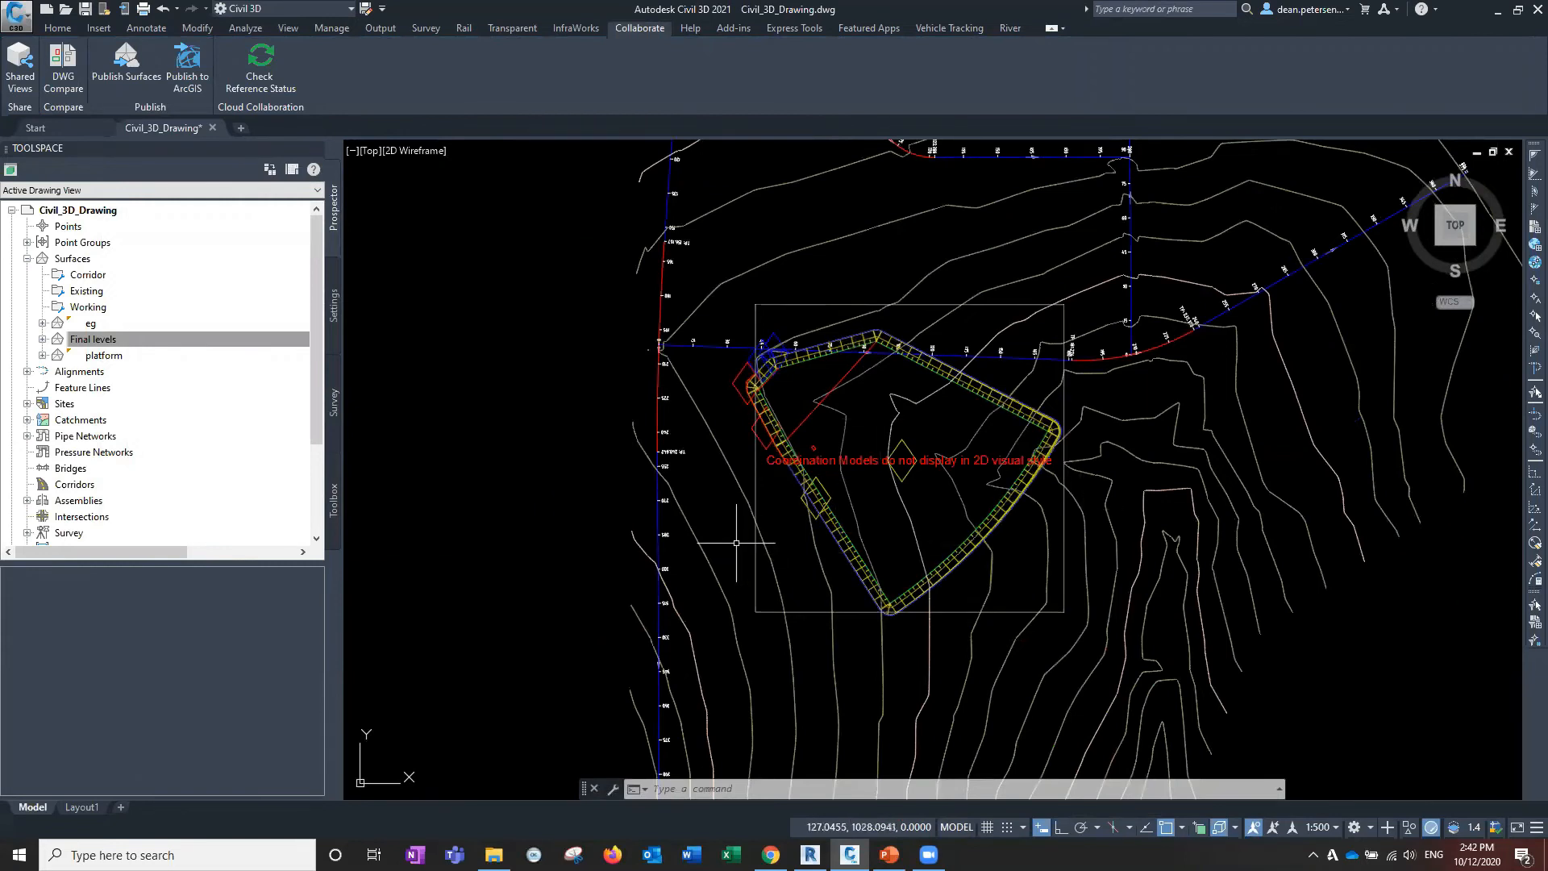
middle_drag(710, 530, 697, 605)
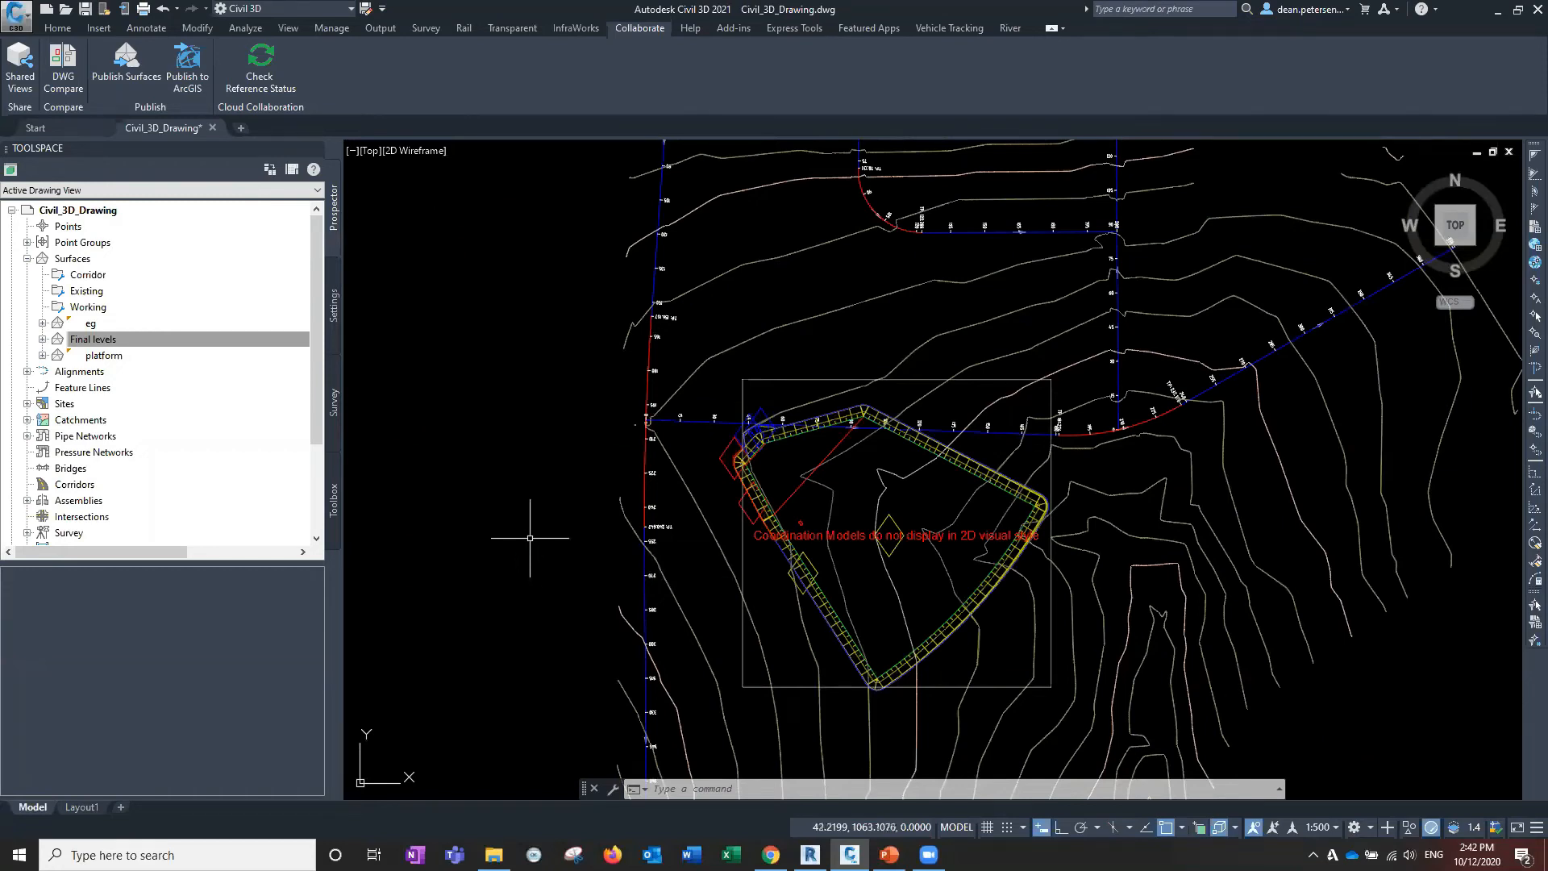
Set the viewport to Wireframe to show the building model on the platform, then go to Revit.
click(423, 151)
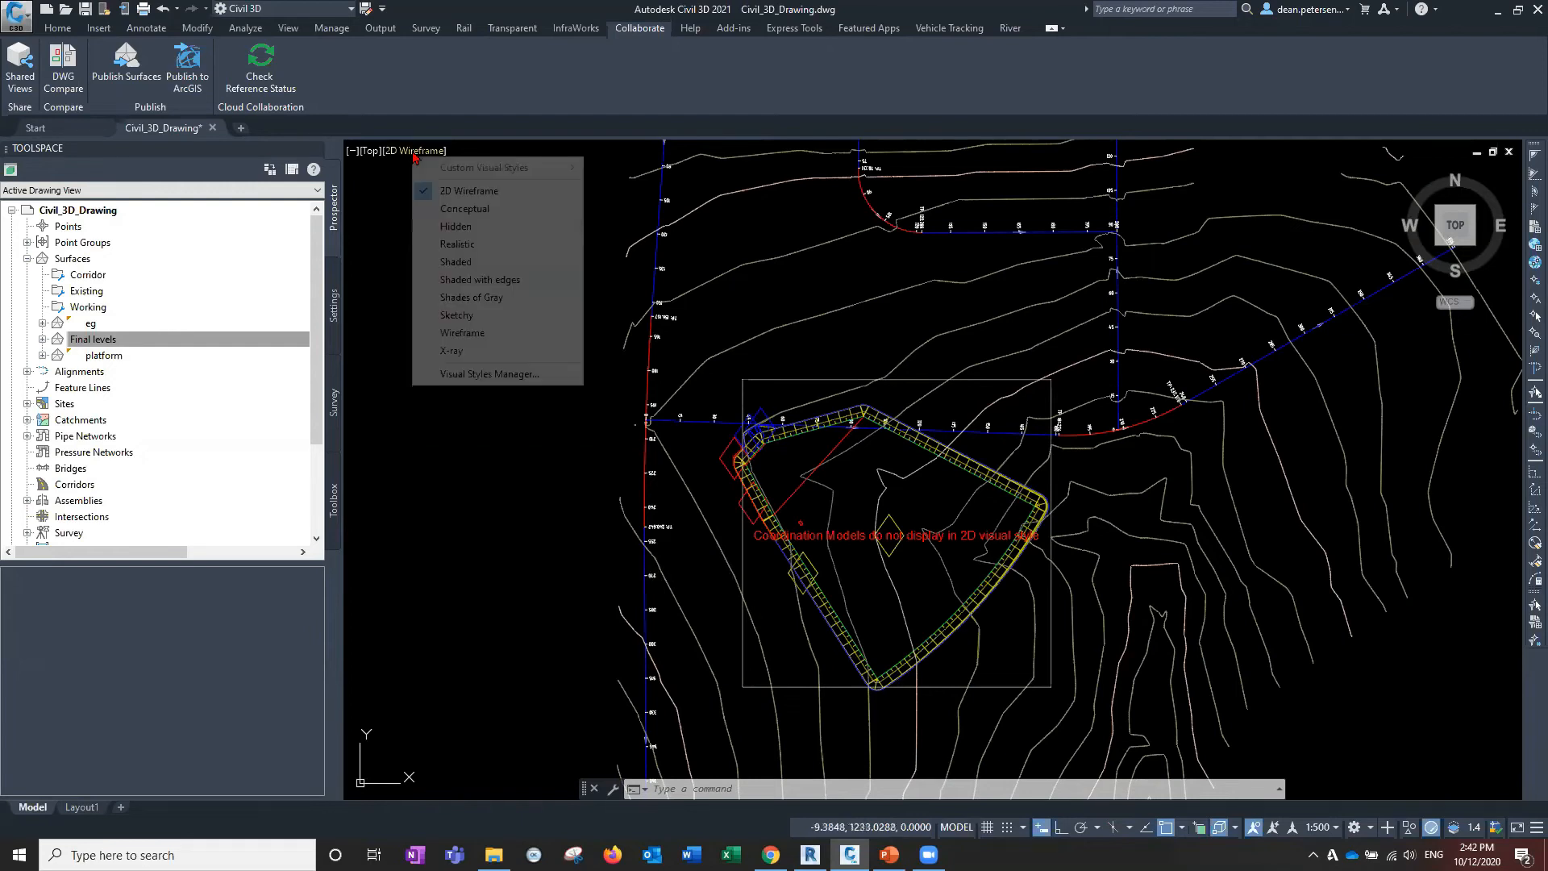
click(459, 334)
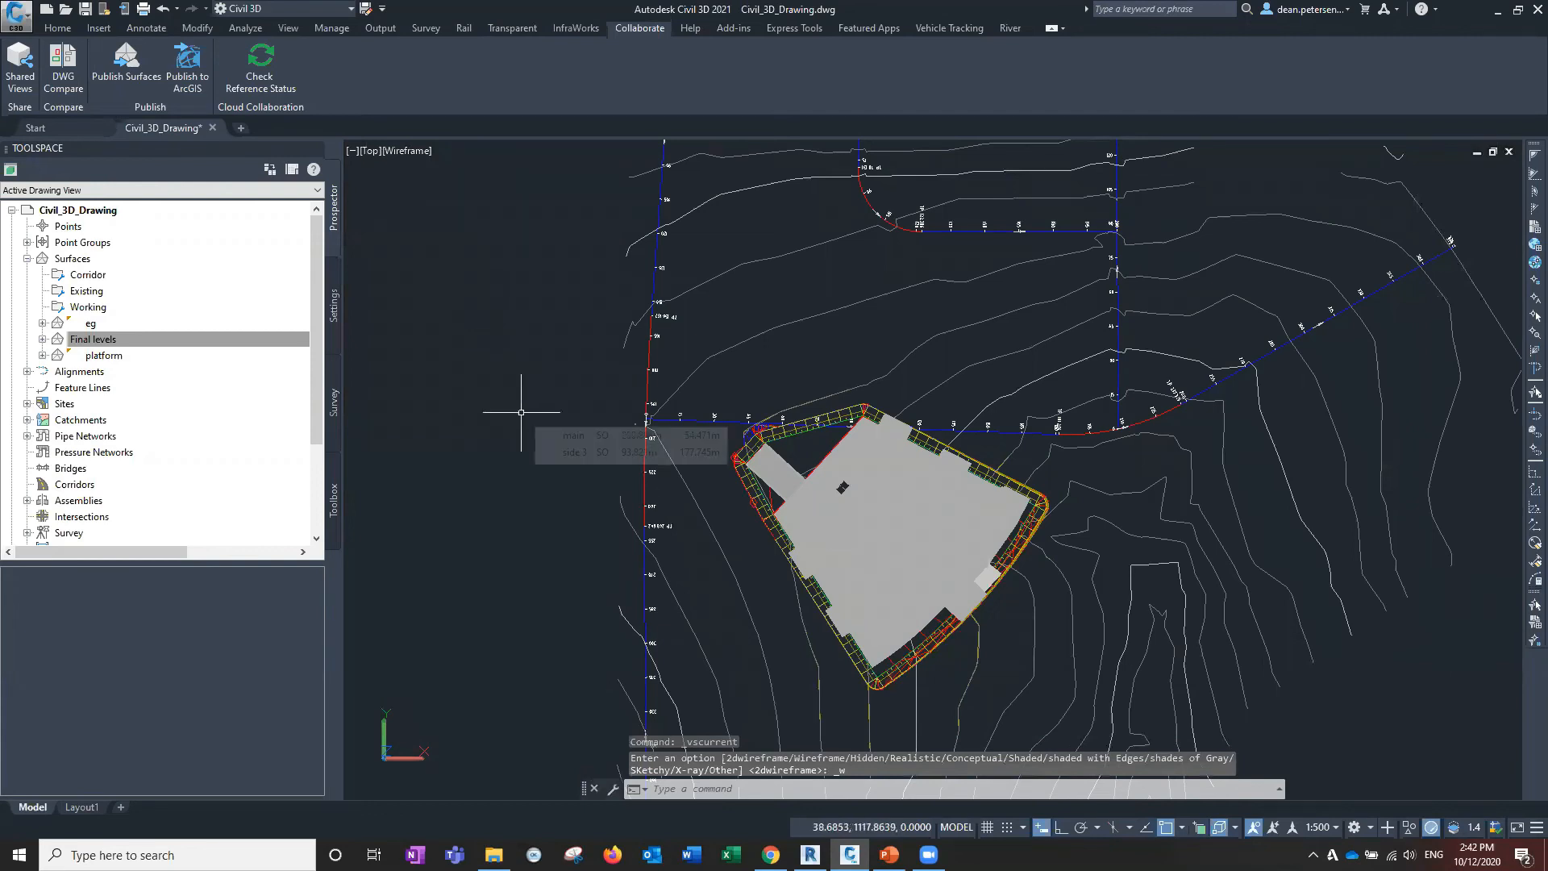
scroll(777, 514, up, 3)
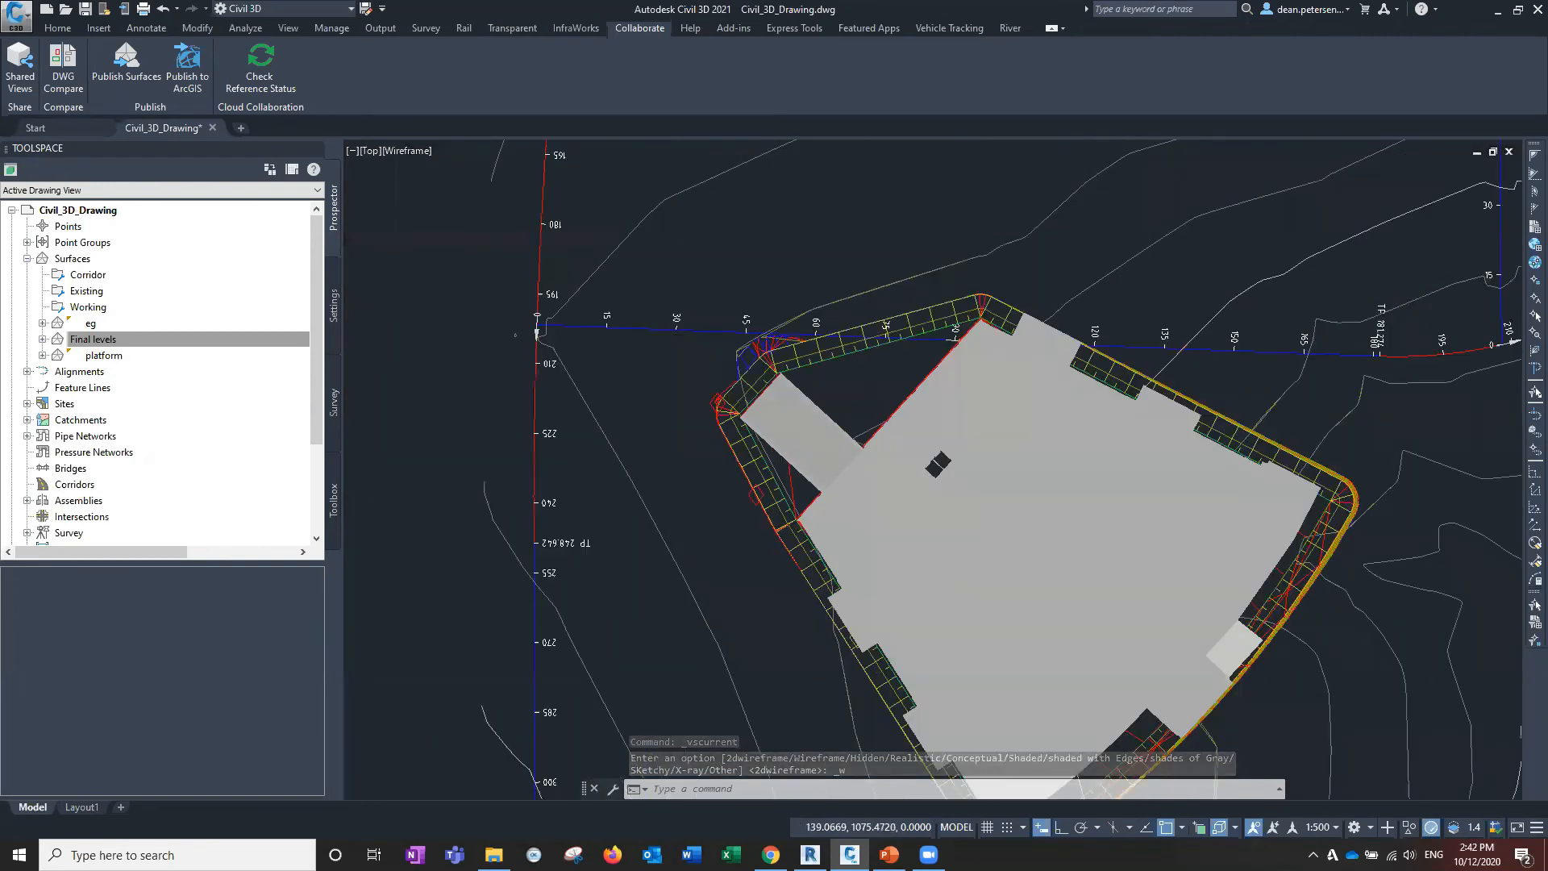
drag(705, 518, 640, 373)
key(Escape)
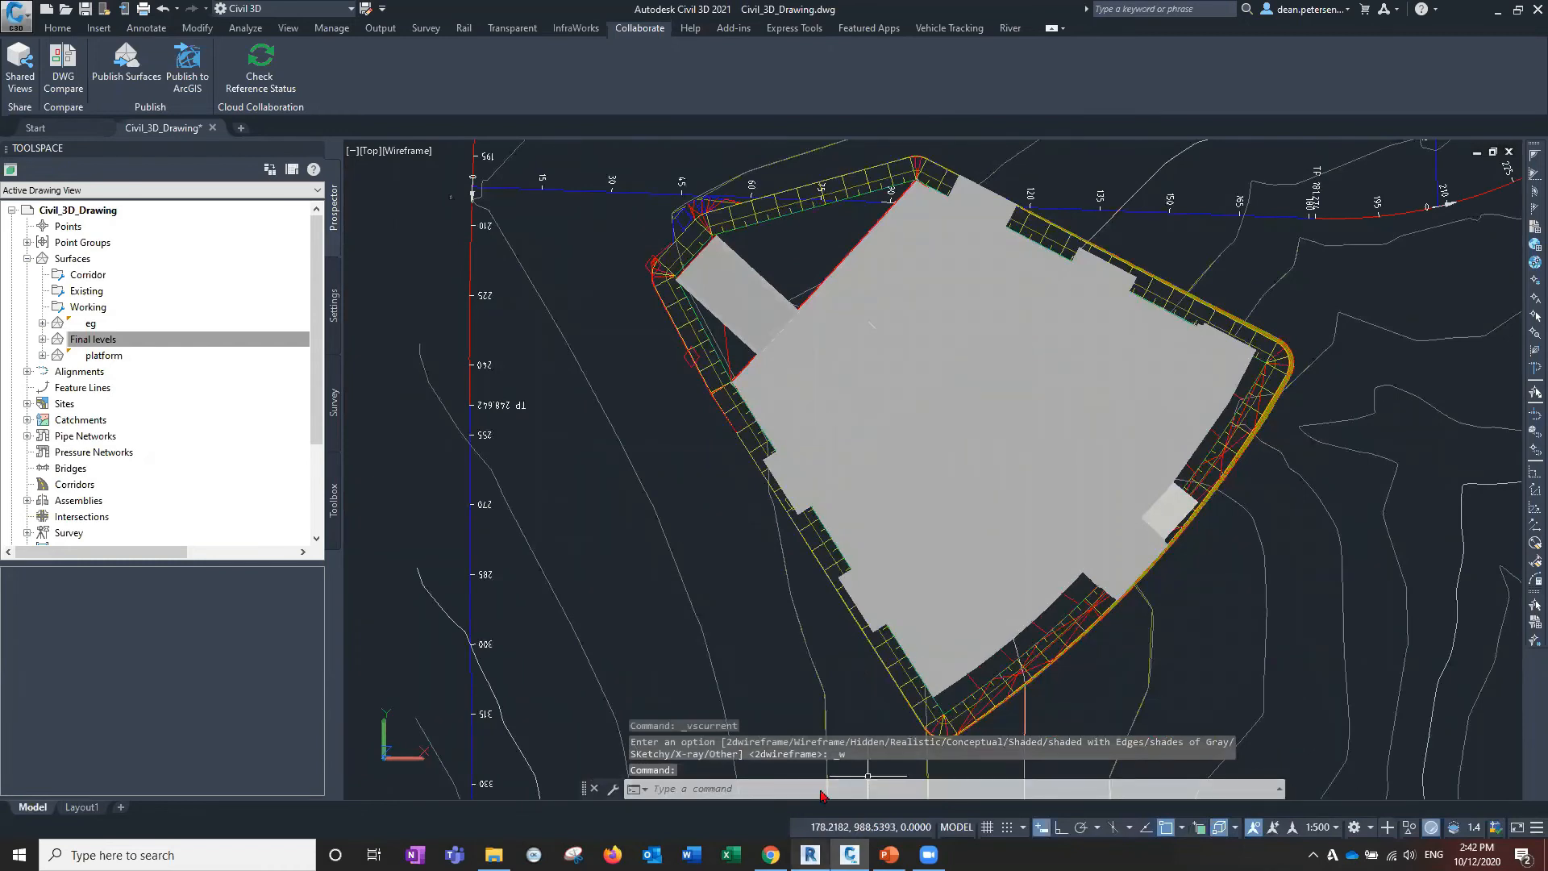
click(810, 855)
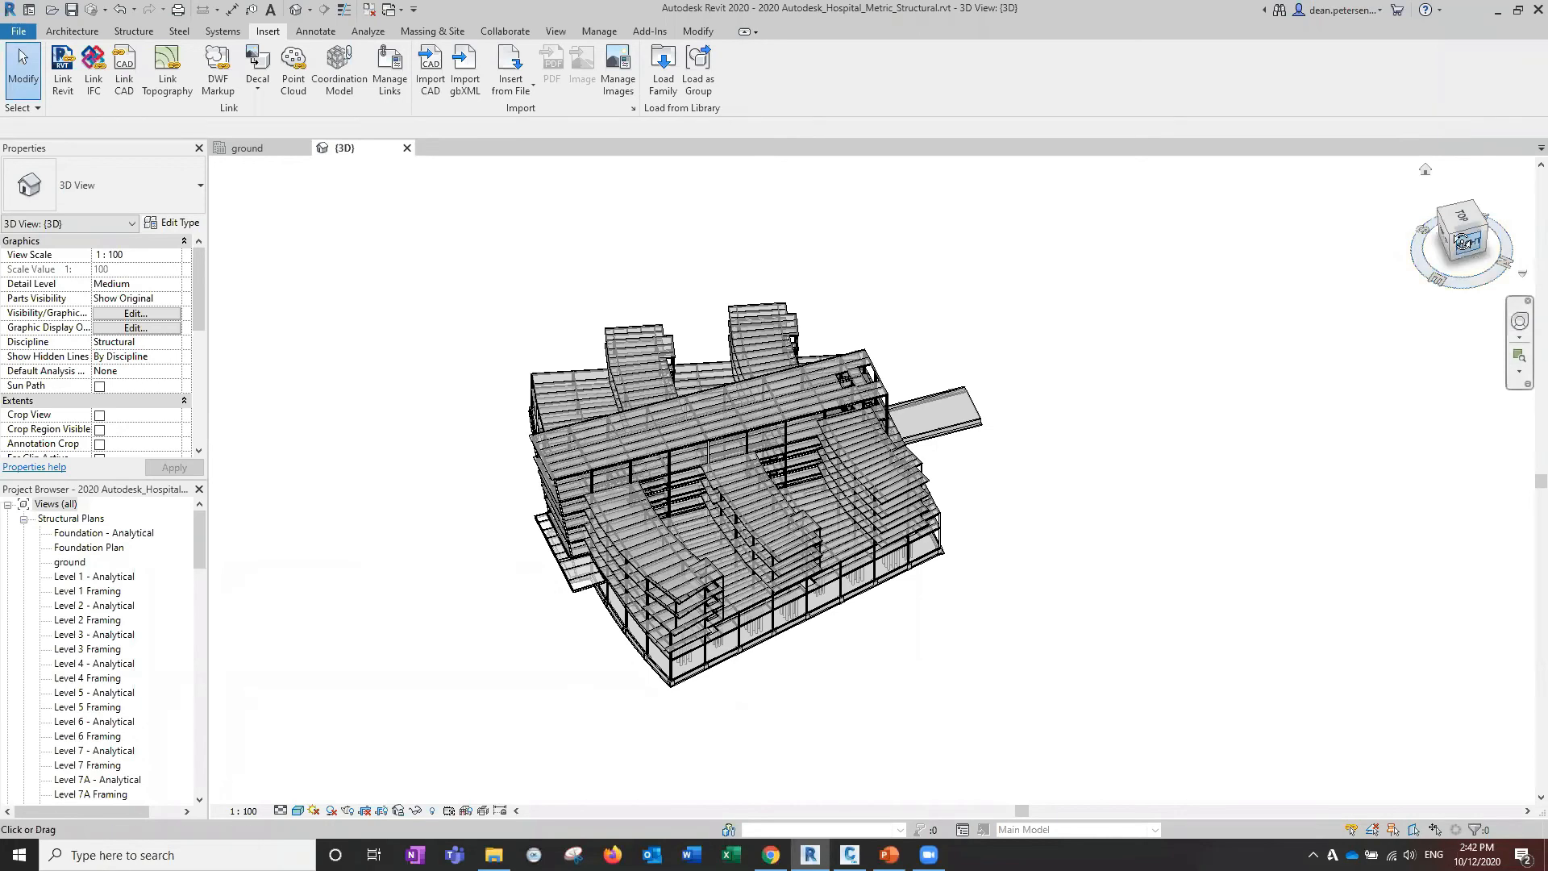
Delete the ramp projecting from the hospital model's side, viewed from the right.
drag(1462, 241, 1437, 242)
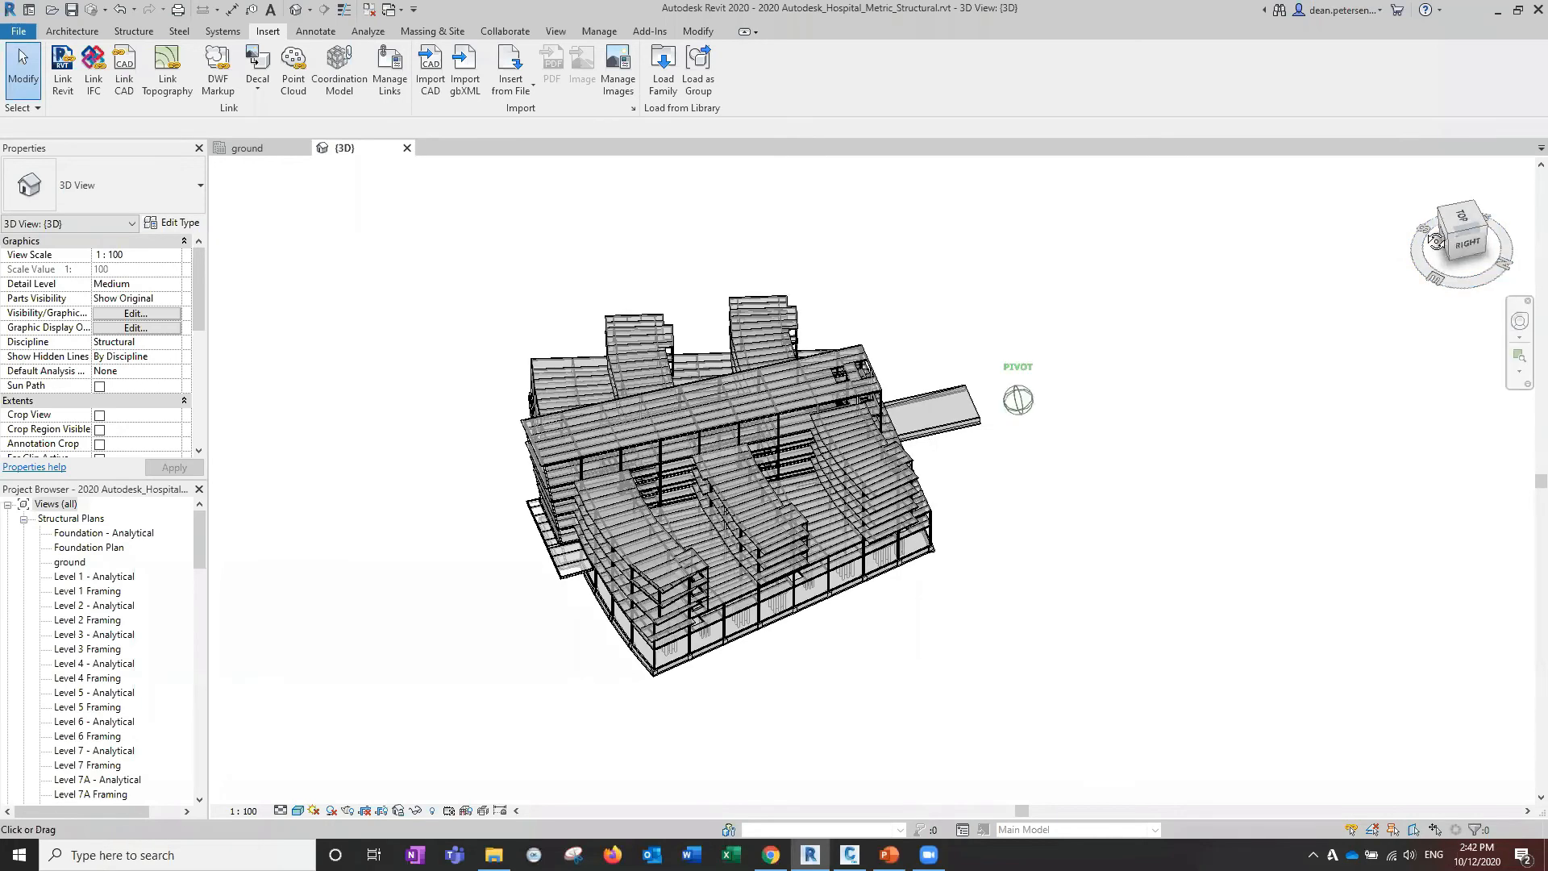
drag(1029, 464, 950, 331)
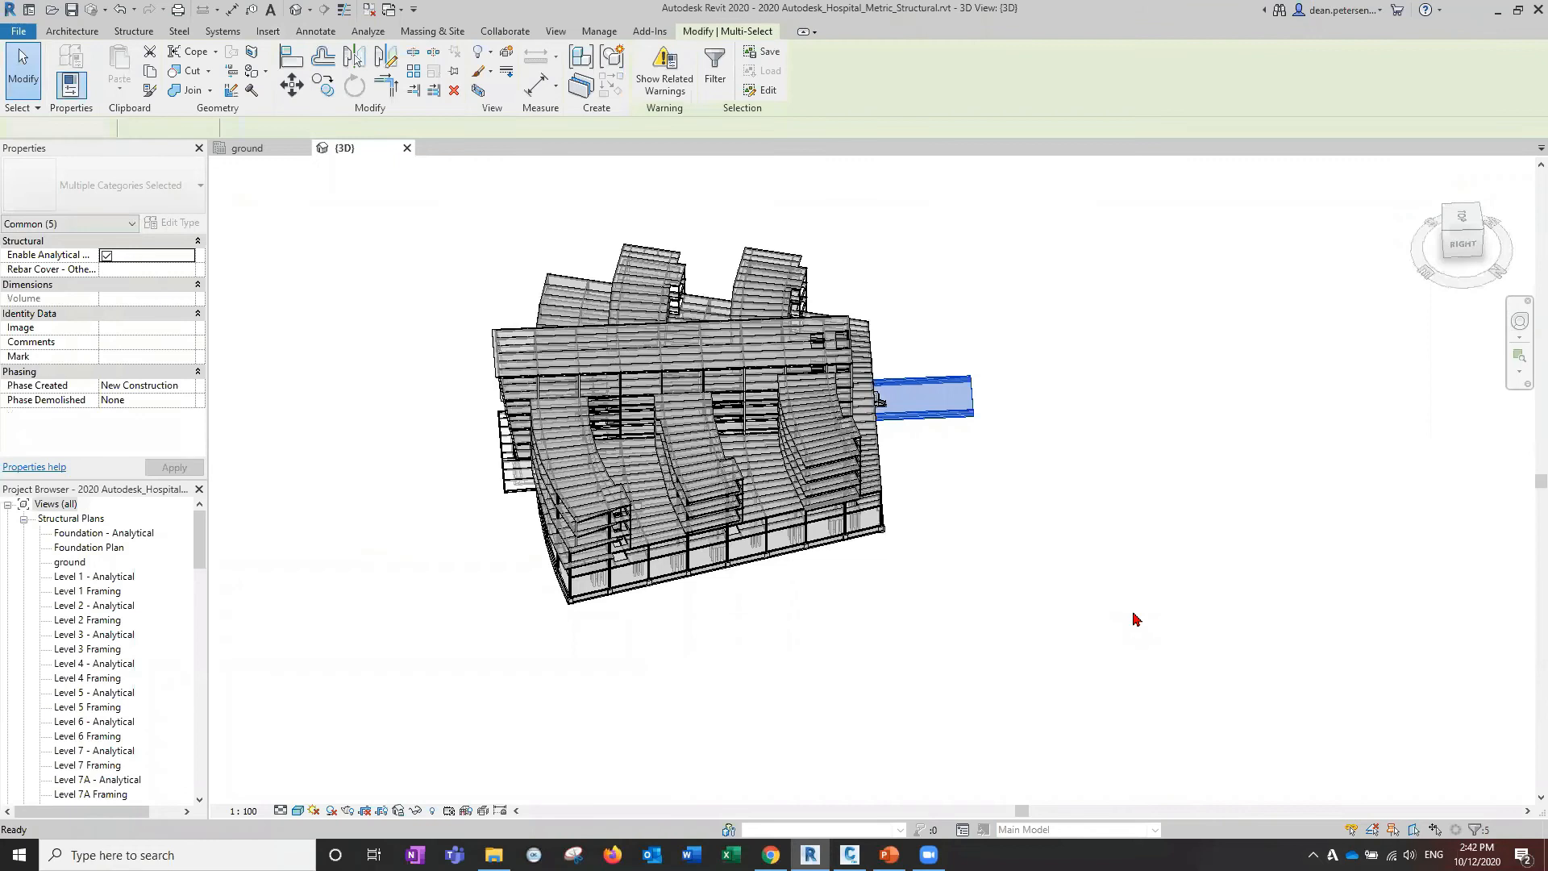
key(Delete)
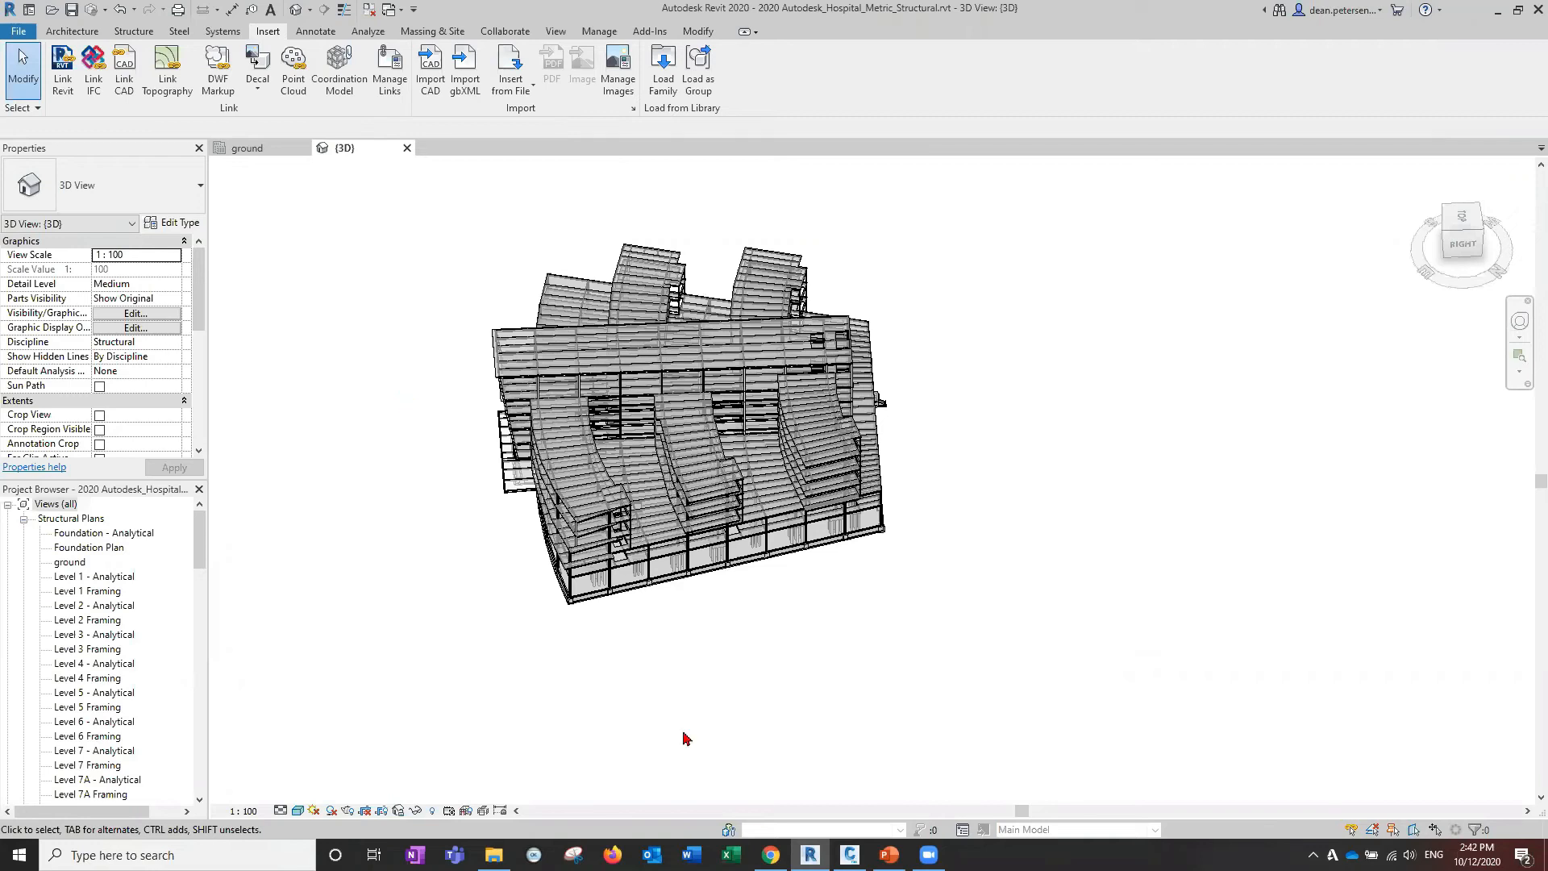
click(849, 854)
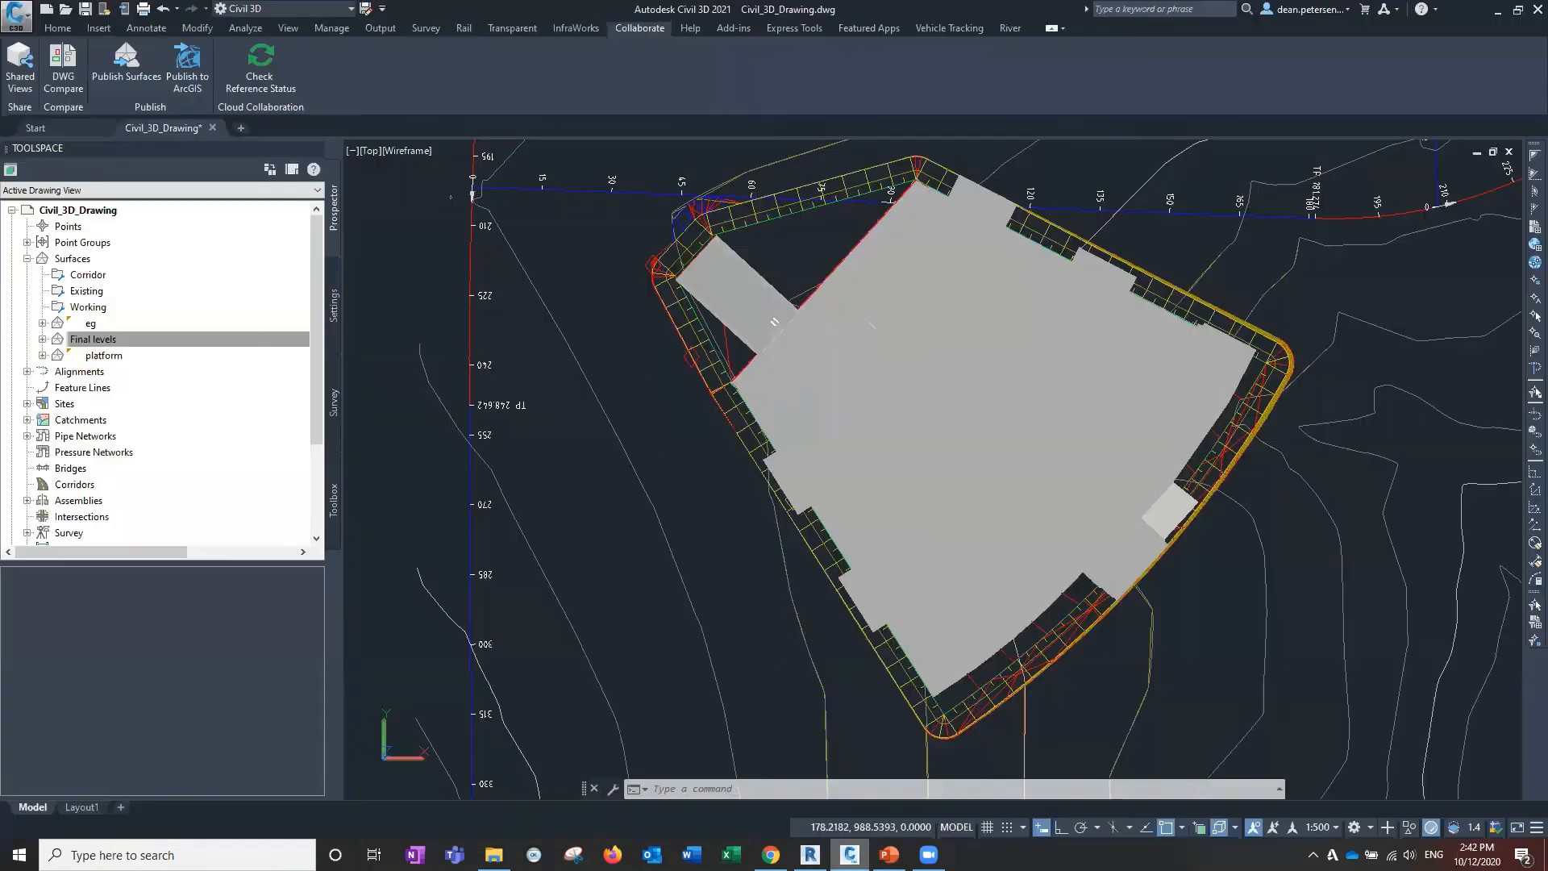
scroll(883, 375, down, 5)
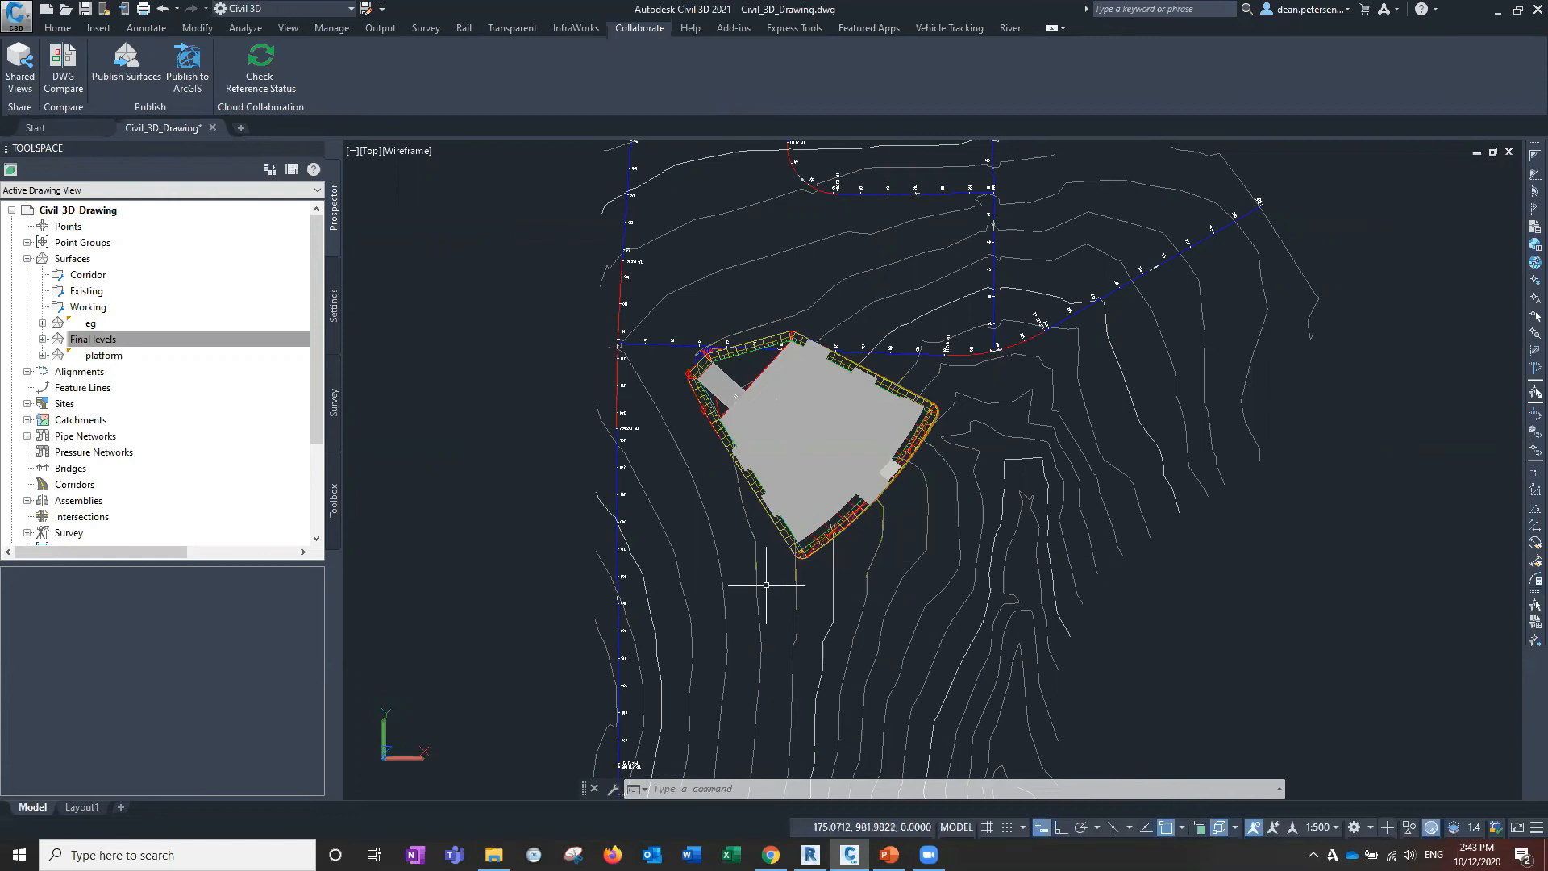
mouse_move(766, 585)
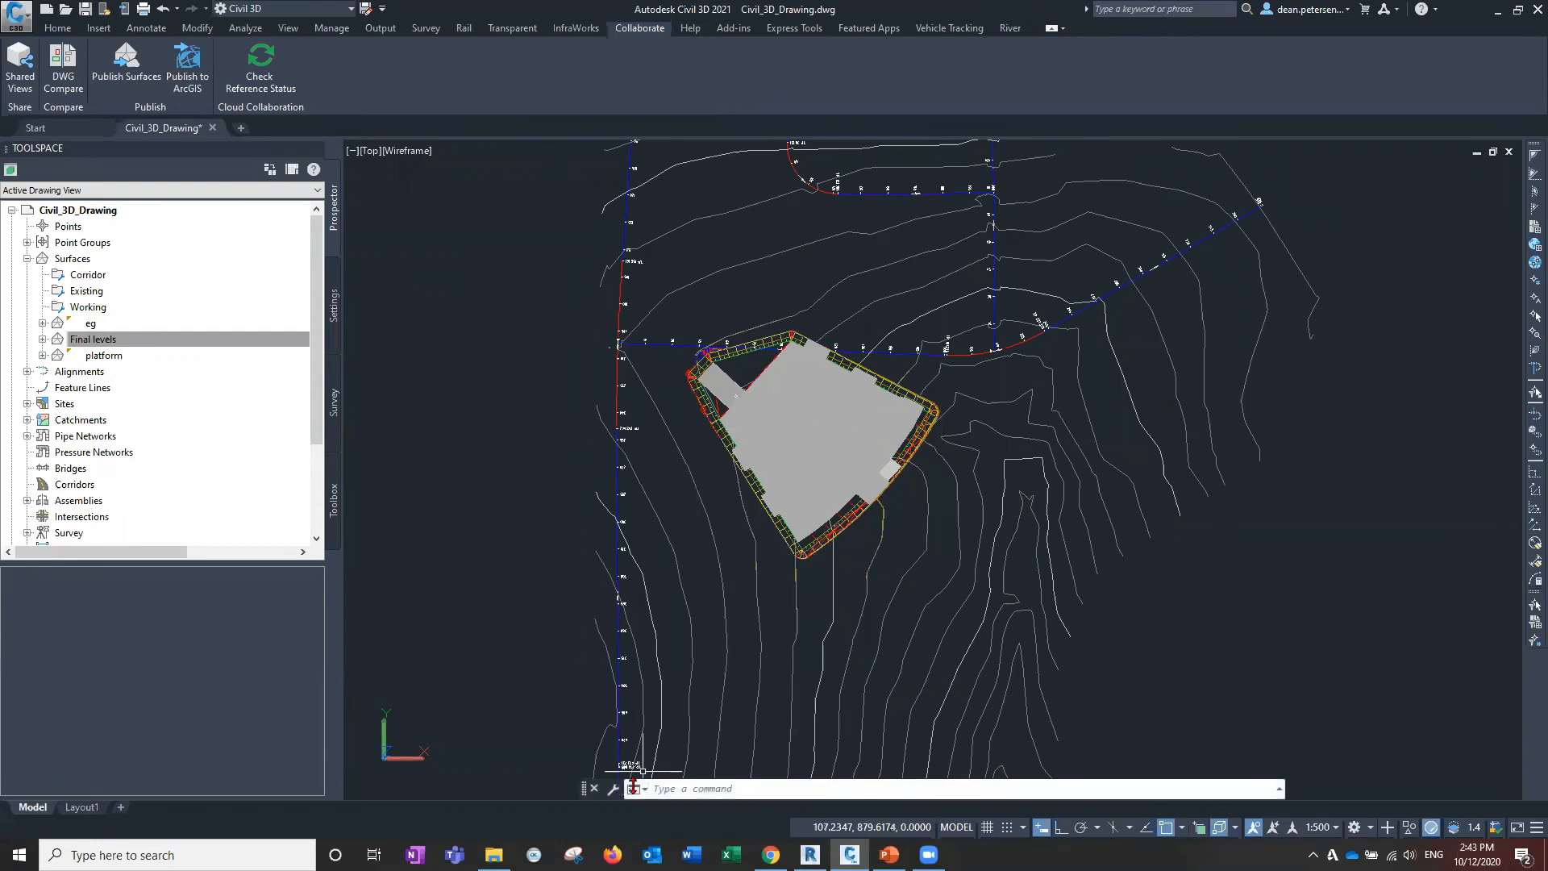
mouse_move(810, 854)
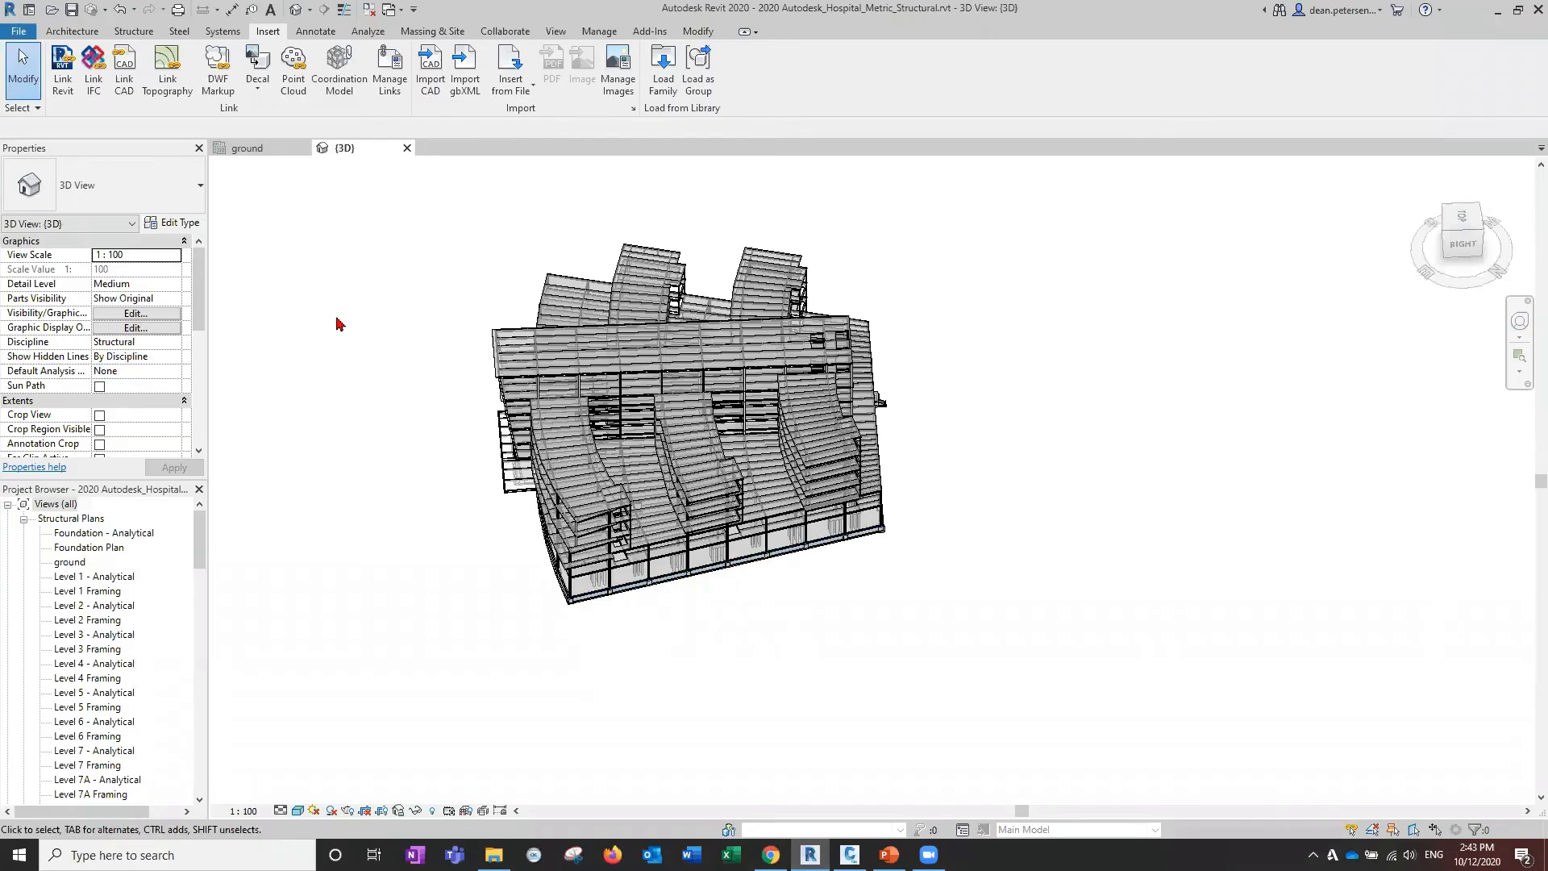
Export the hospital 3D view to NWC, overwriting the existing hospital .nwc file.
click(25, 31)
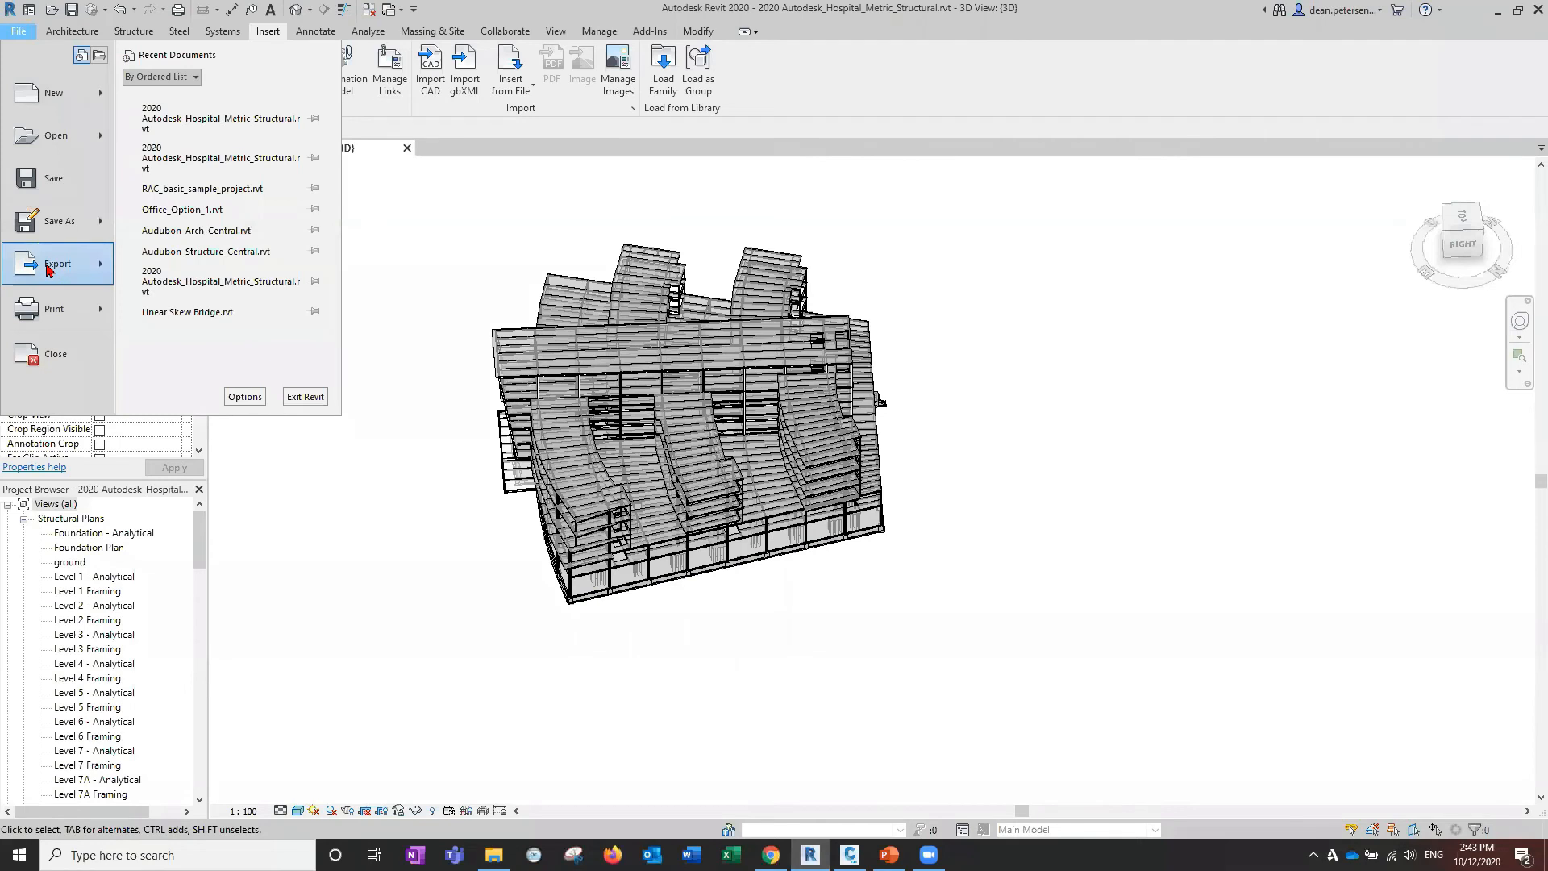
mouse_move(48, 269)
click(266, 303)
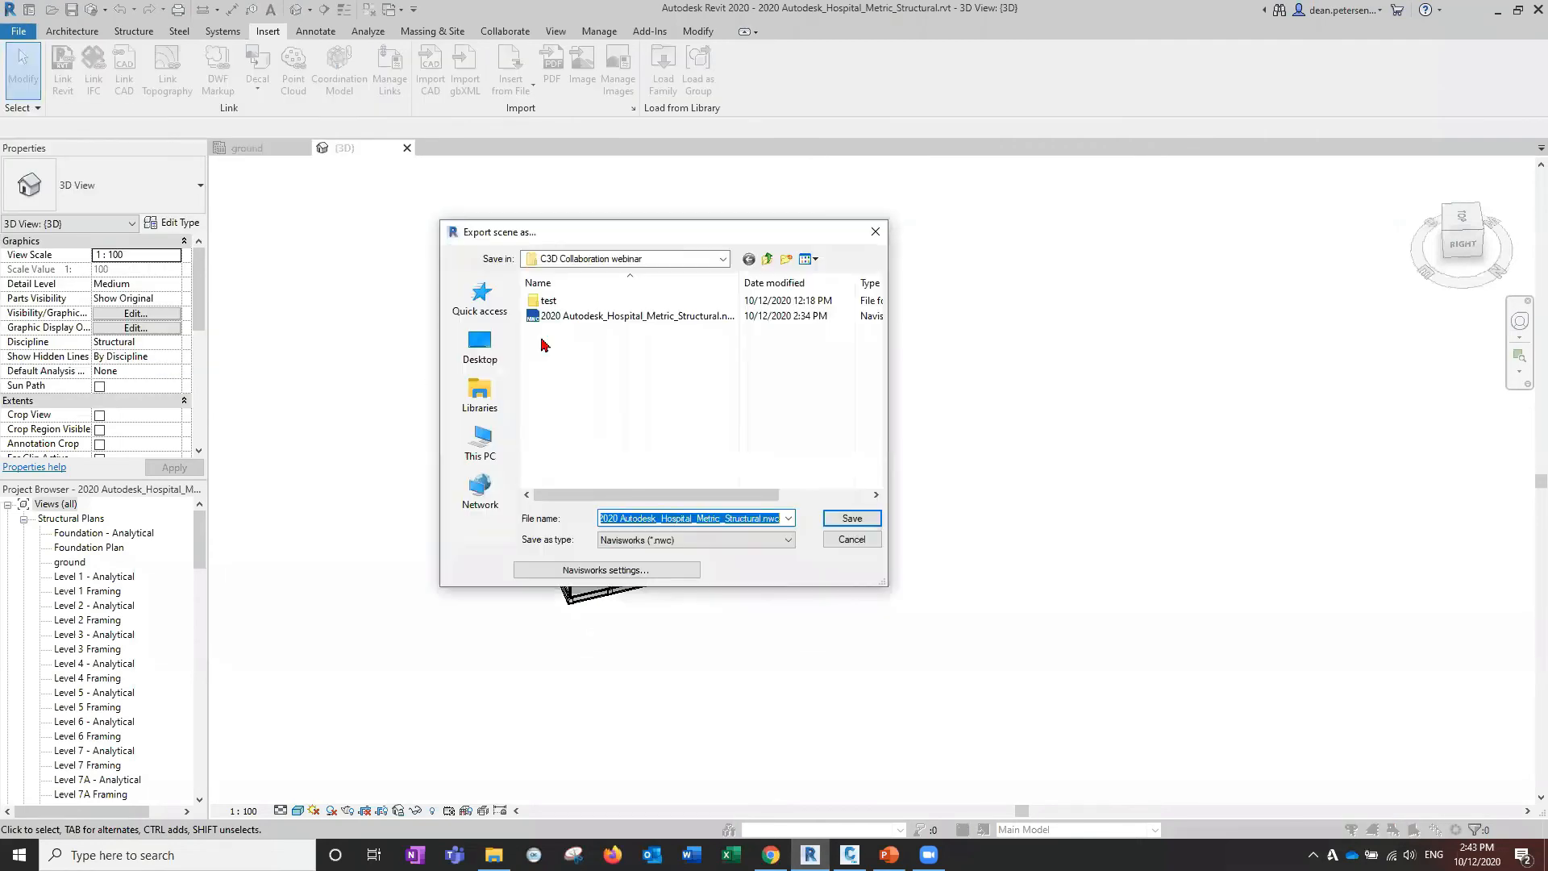
click(566, 321)
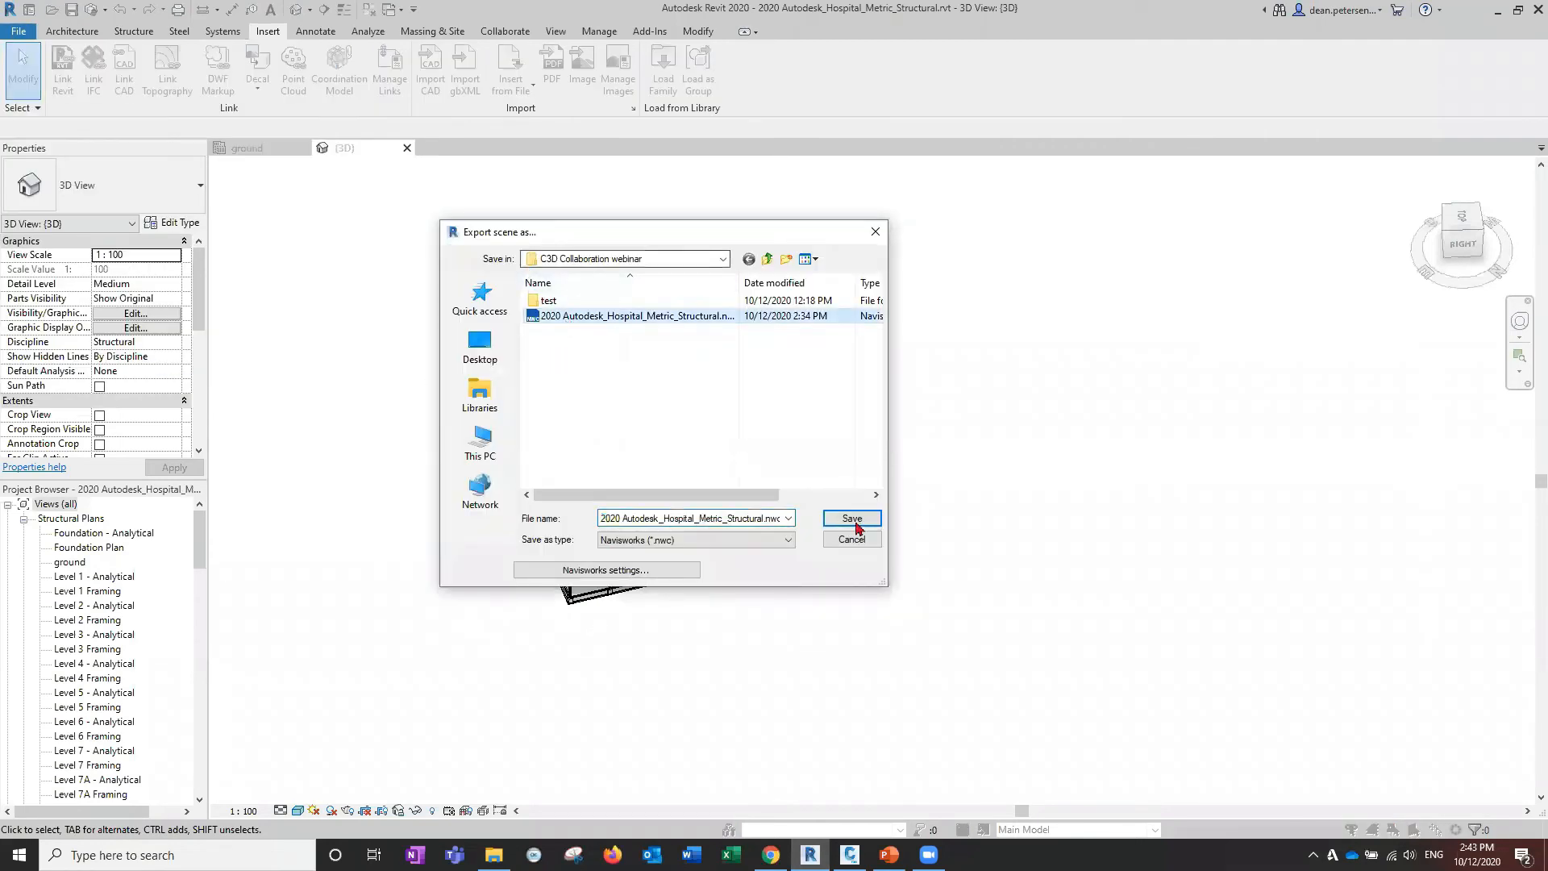
click(853, 520)
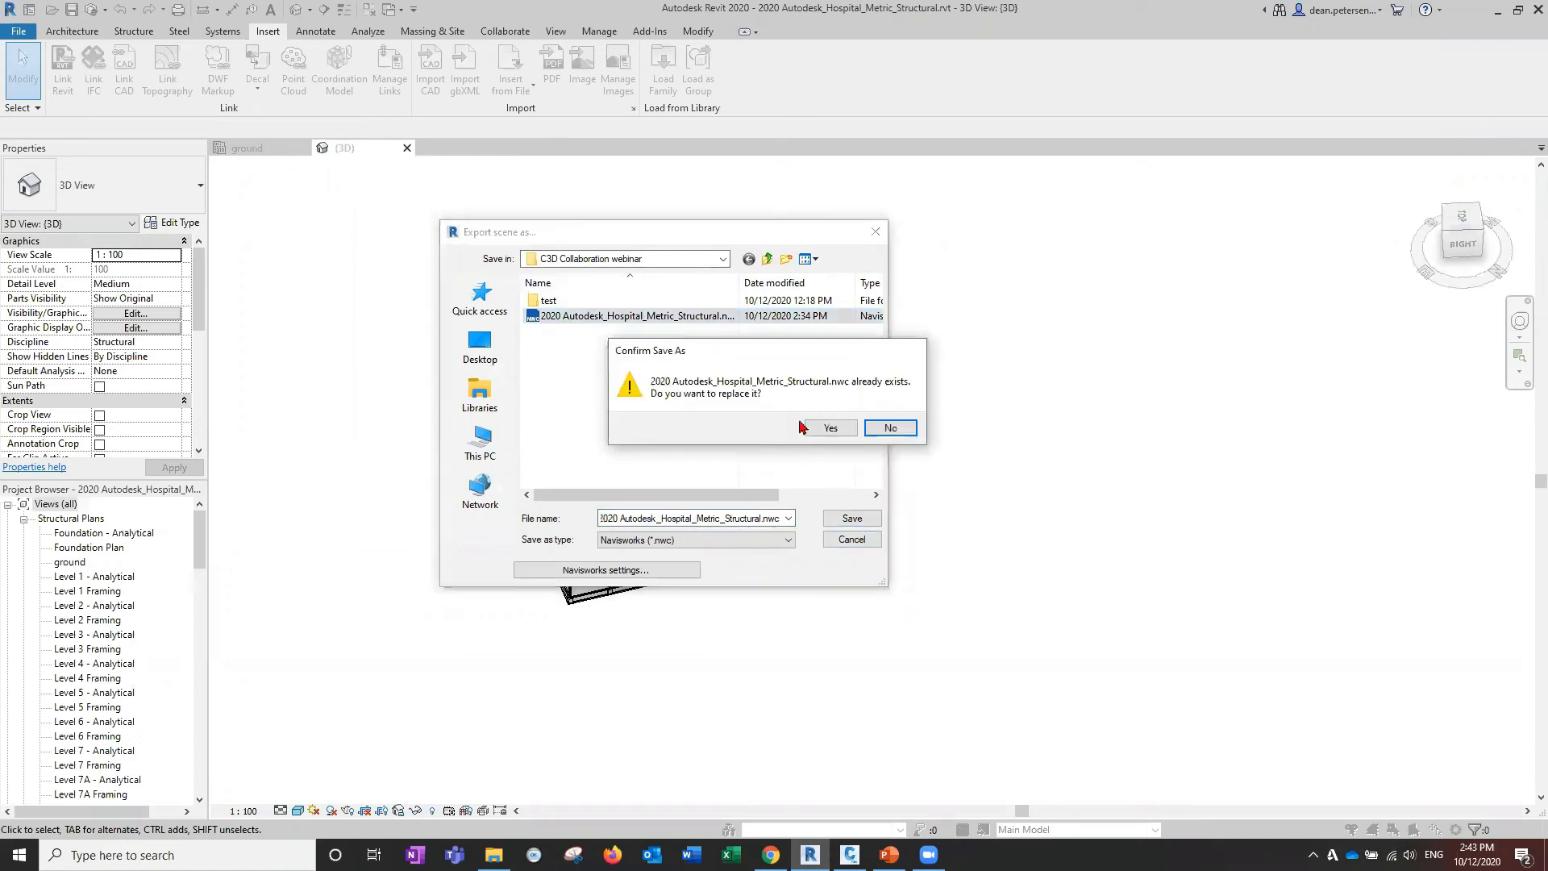
click(831, 428)
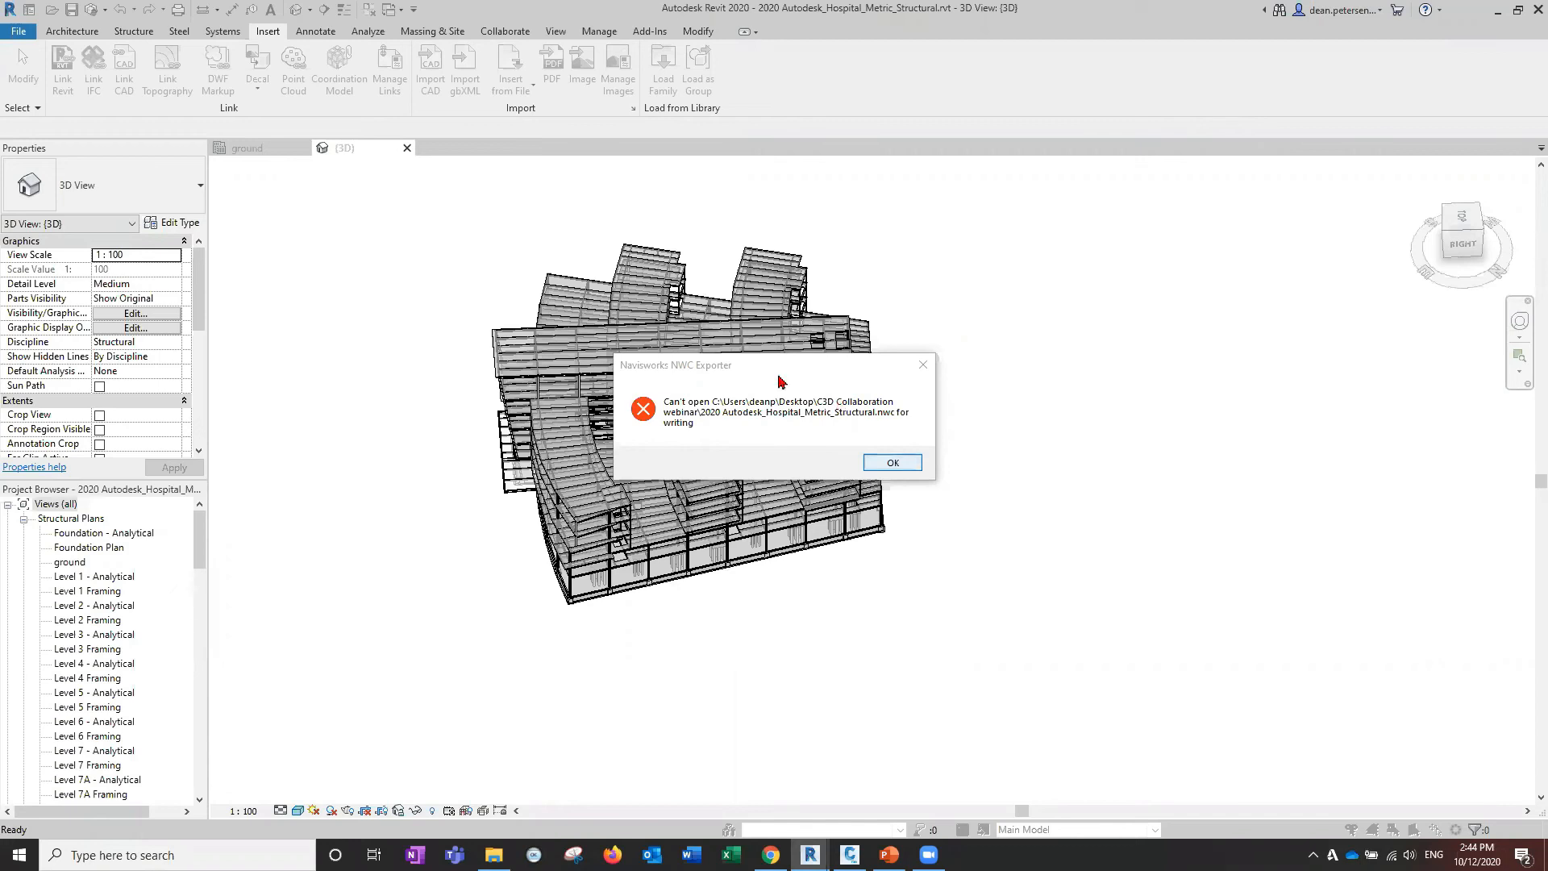
Dismiss the 'Can't open for writing' error and decline saving the project.
drag(778, 375, 1108, 362)
click(1254, 352)
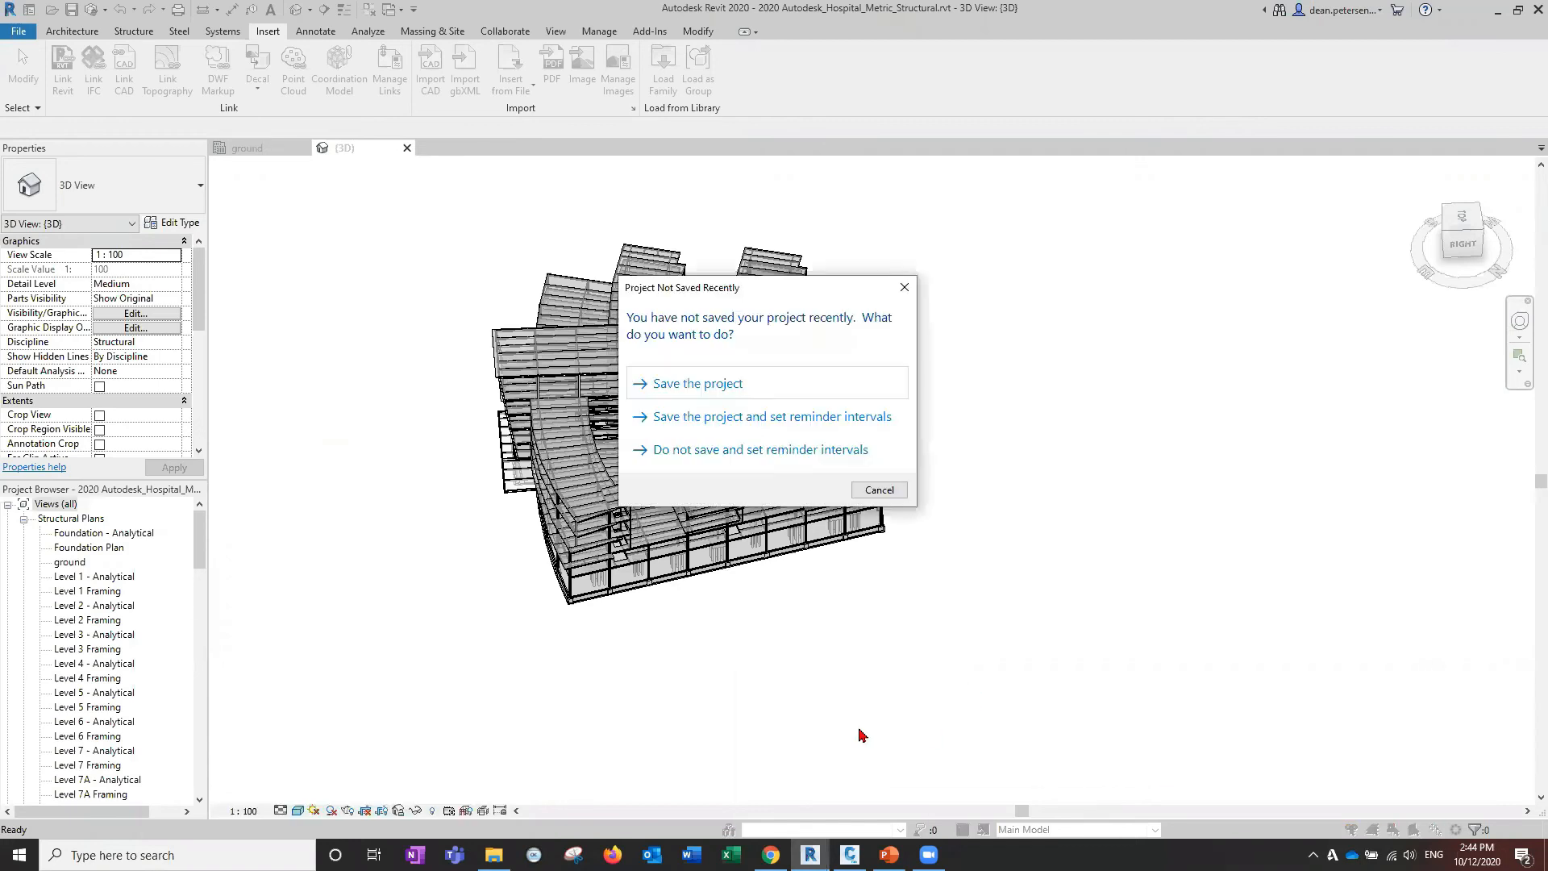
click(879, 489)
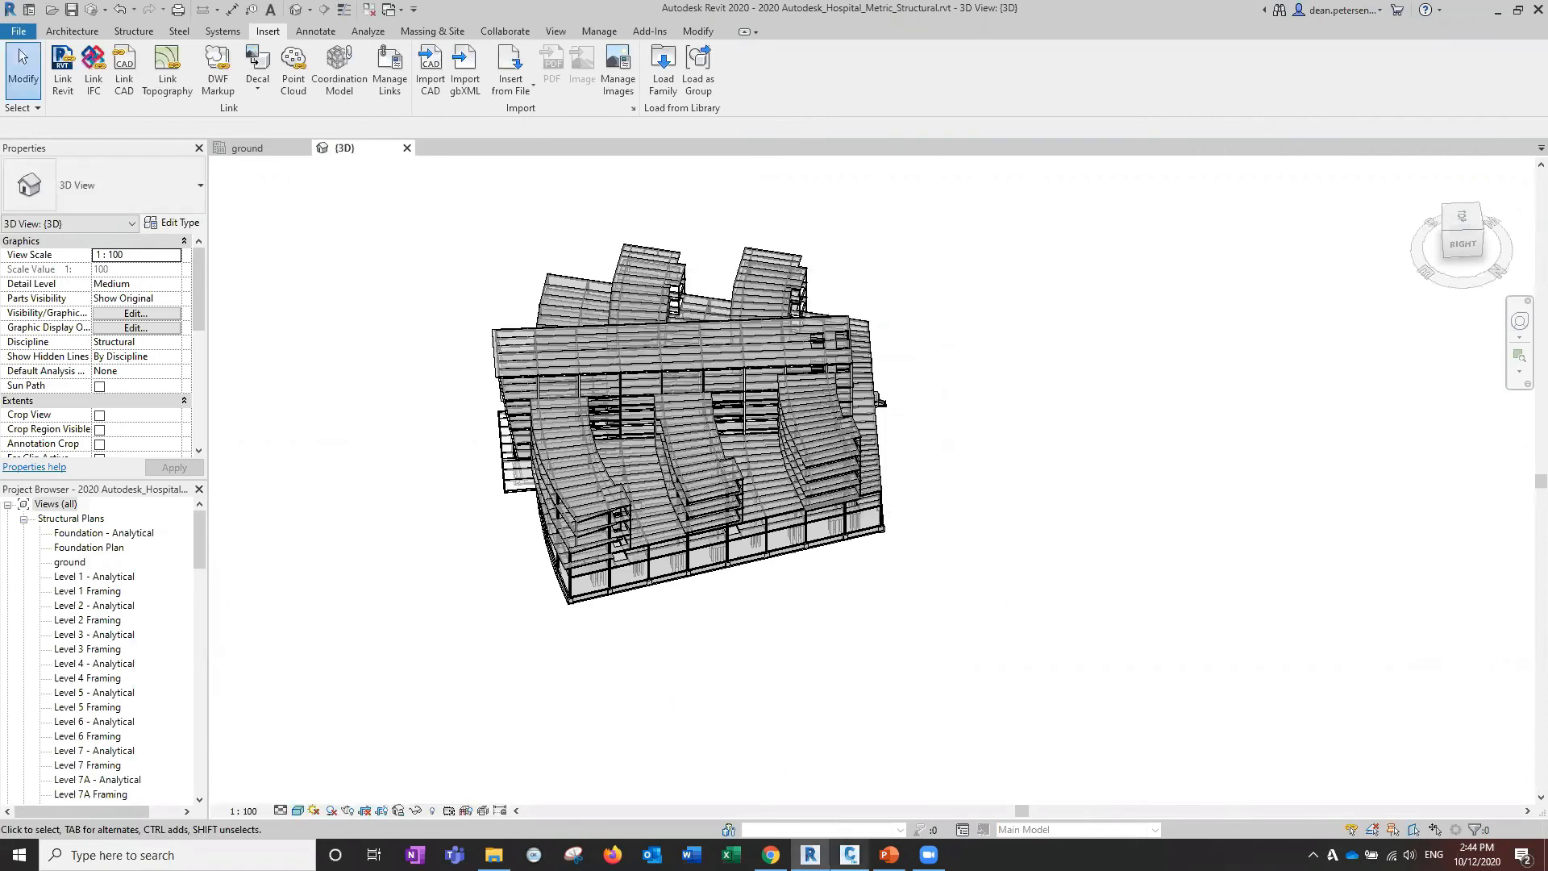
In Civil 3D, unload the 2020 Autodesk_Hospital_Metric_Structural reference via XR.
click(850, 855)
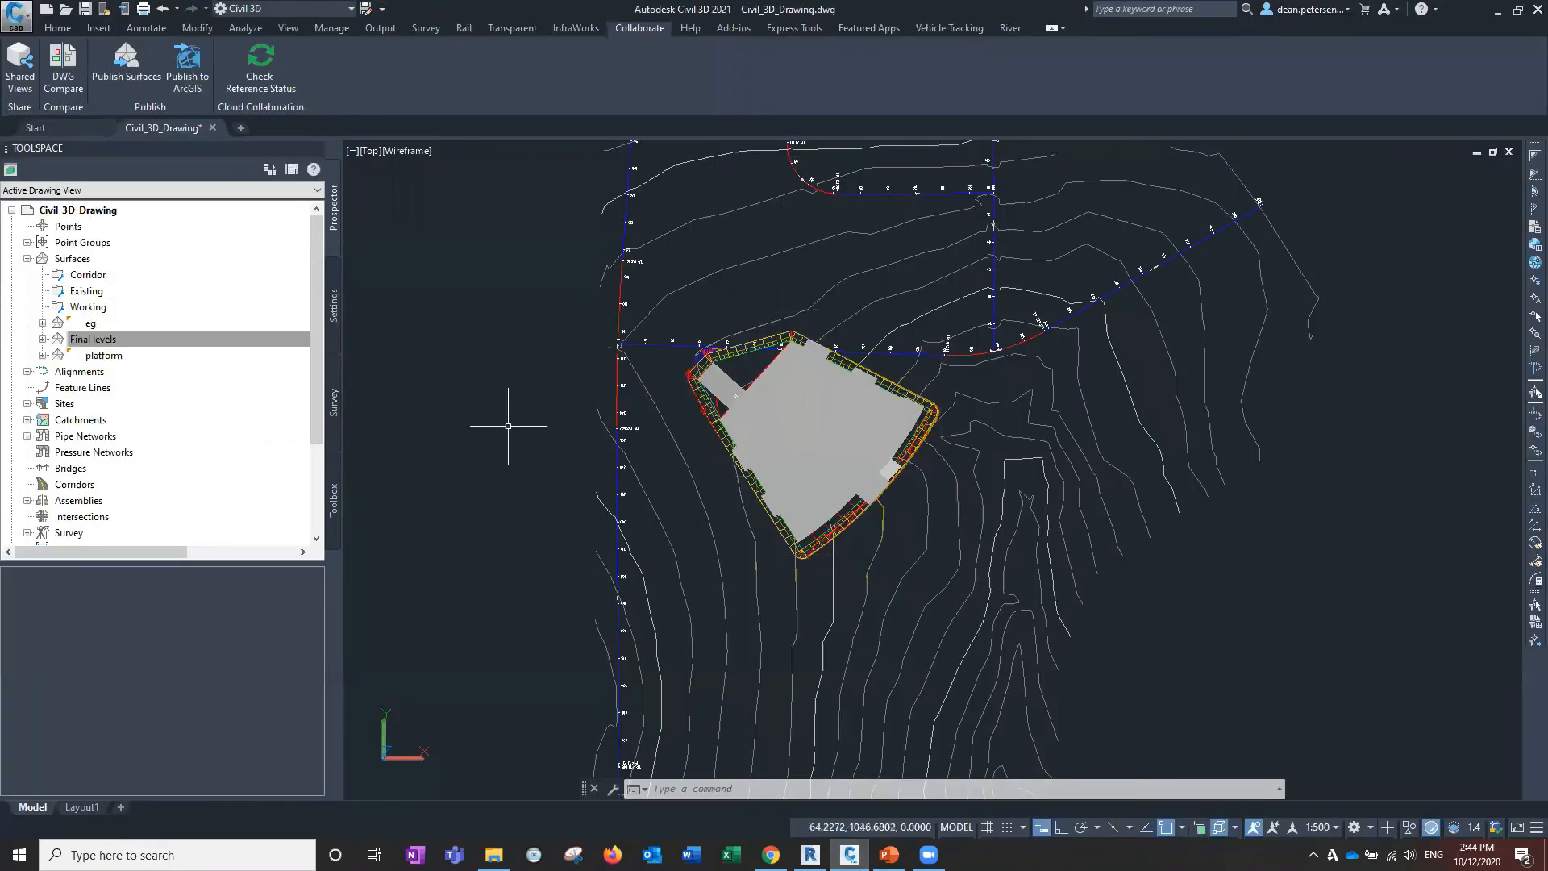
text(xr)
key(Return)
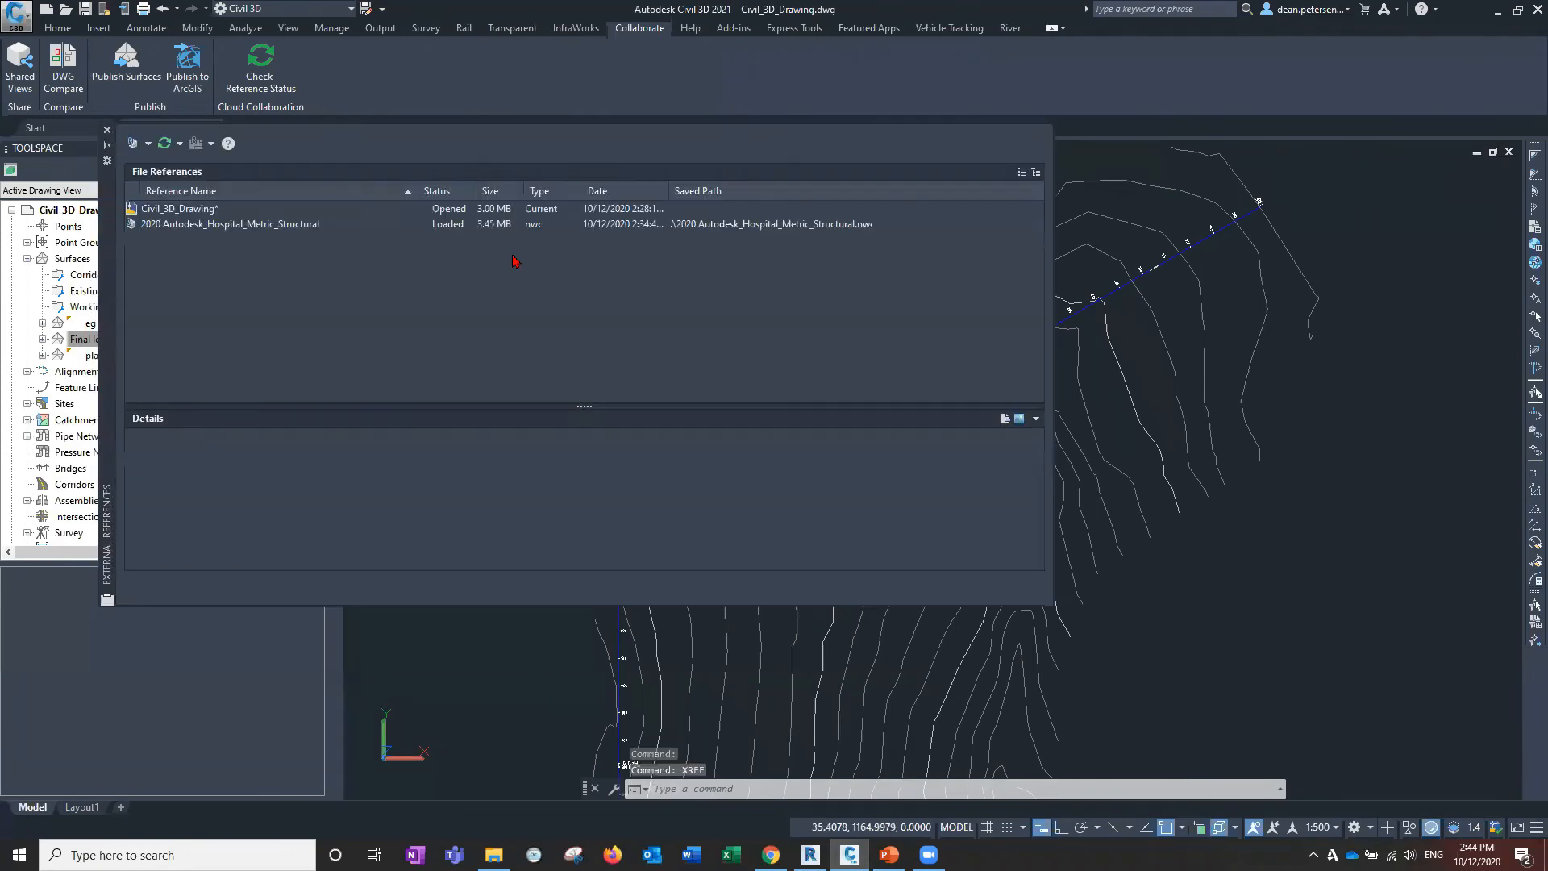
click(261, 225)
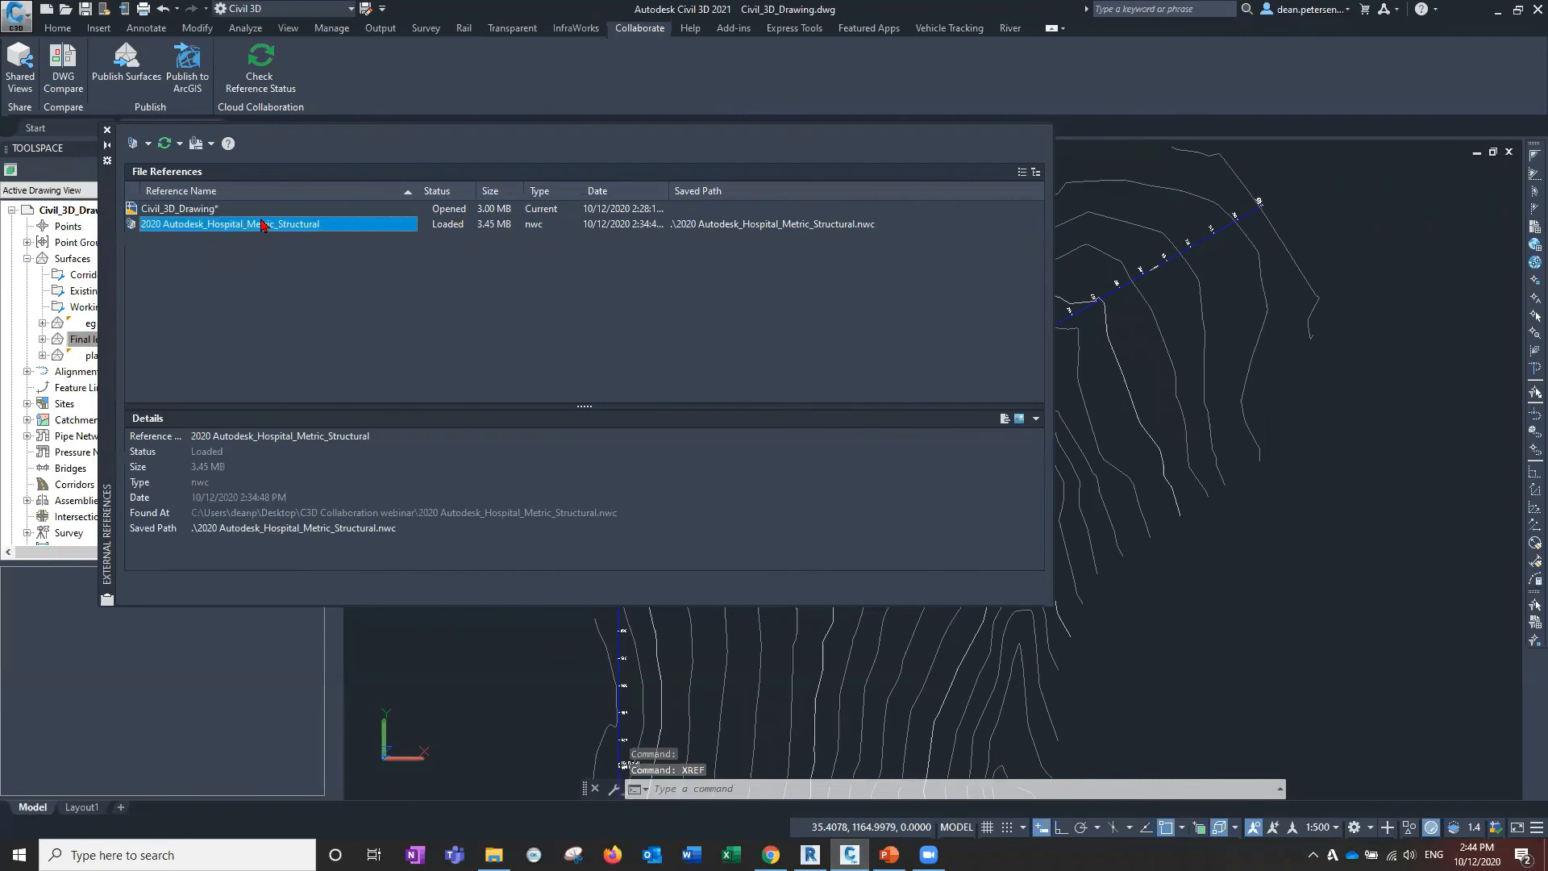
right_click(260, 226)
click(296, 254)
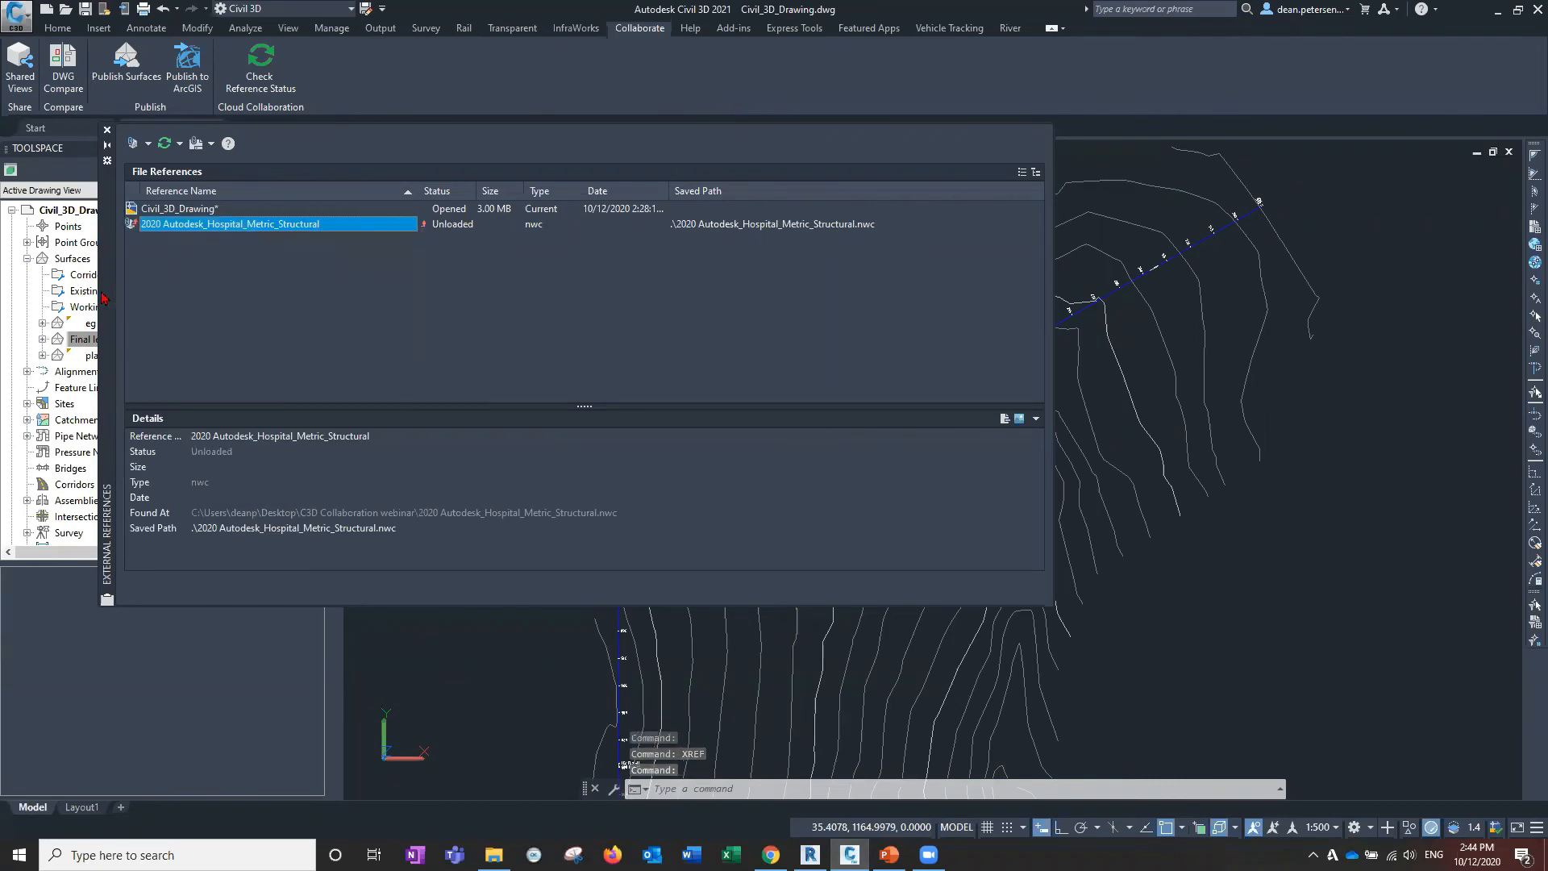
Move the External References palette off the grading area.
drag(139, 553, 144, 835)
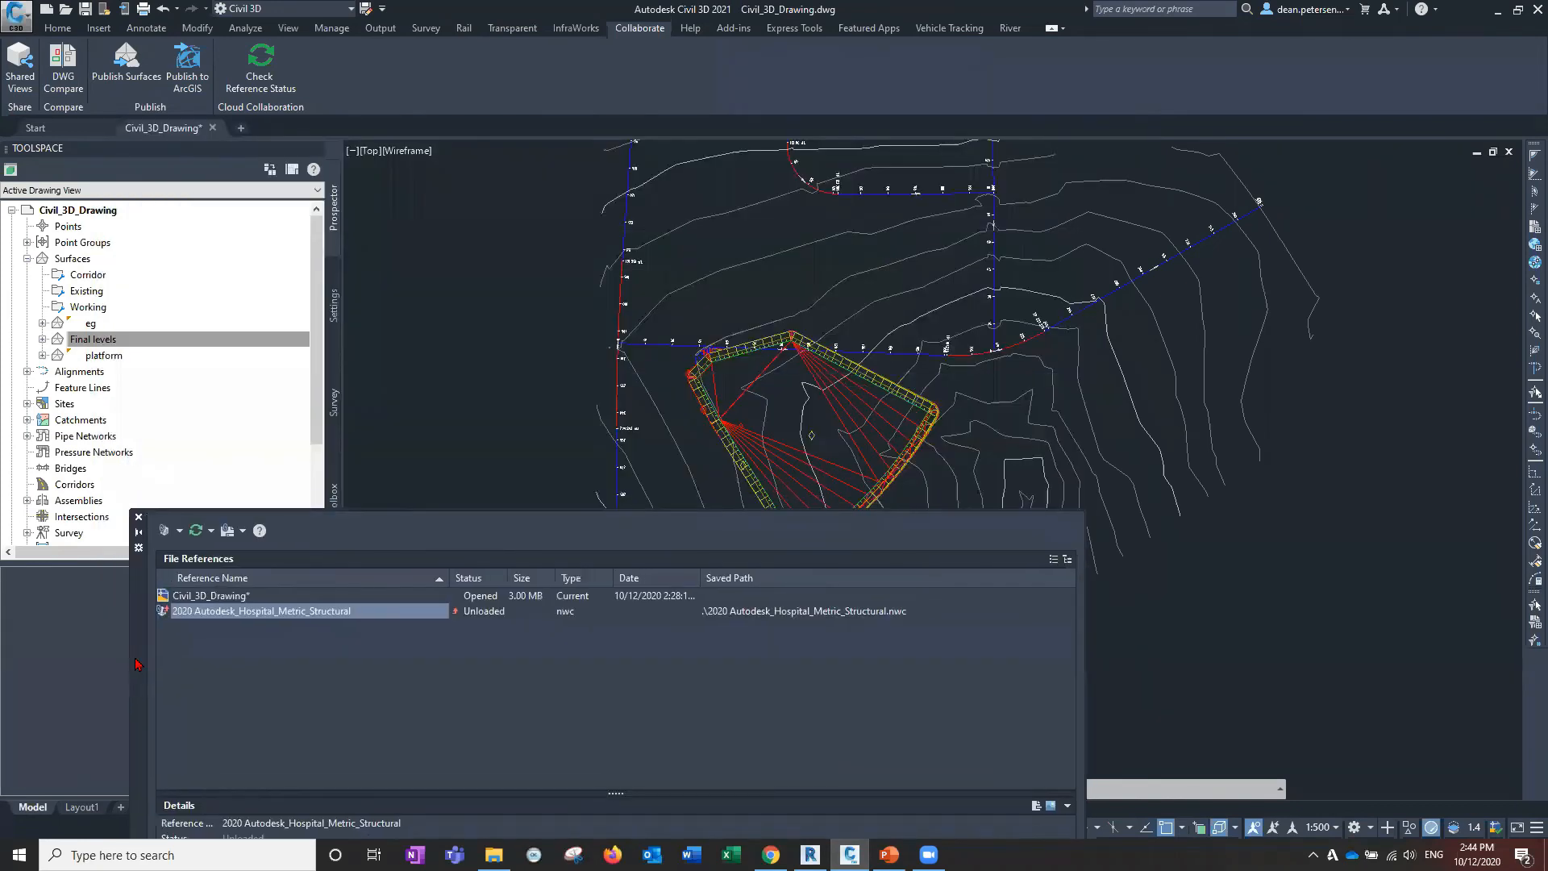
mouse_move(137, 556)
mouse_down()
mouse_move(123, 288)
mouse_move(903, 355)
mouse_up()
click(565, 171)
click(512, 172)
mouse_move(656, 704)
mouse_down()
mouse_move(505, 767)
mouse_move(479, 749)
mouse_move(211, 427)
mouse_move(209, 229)
mouse_up()
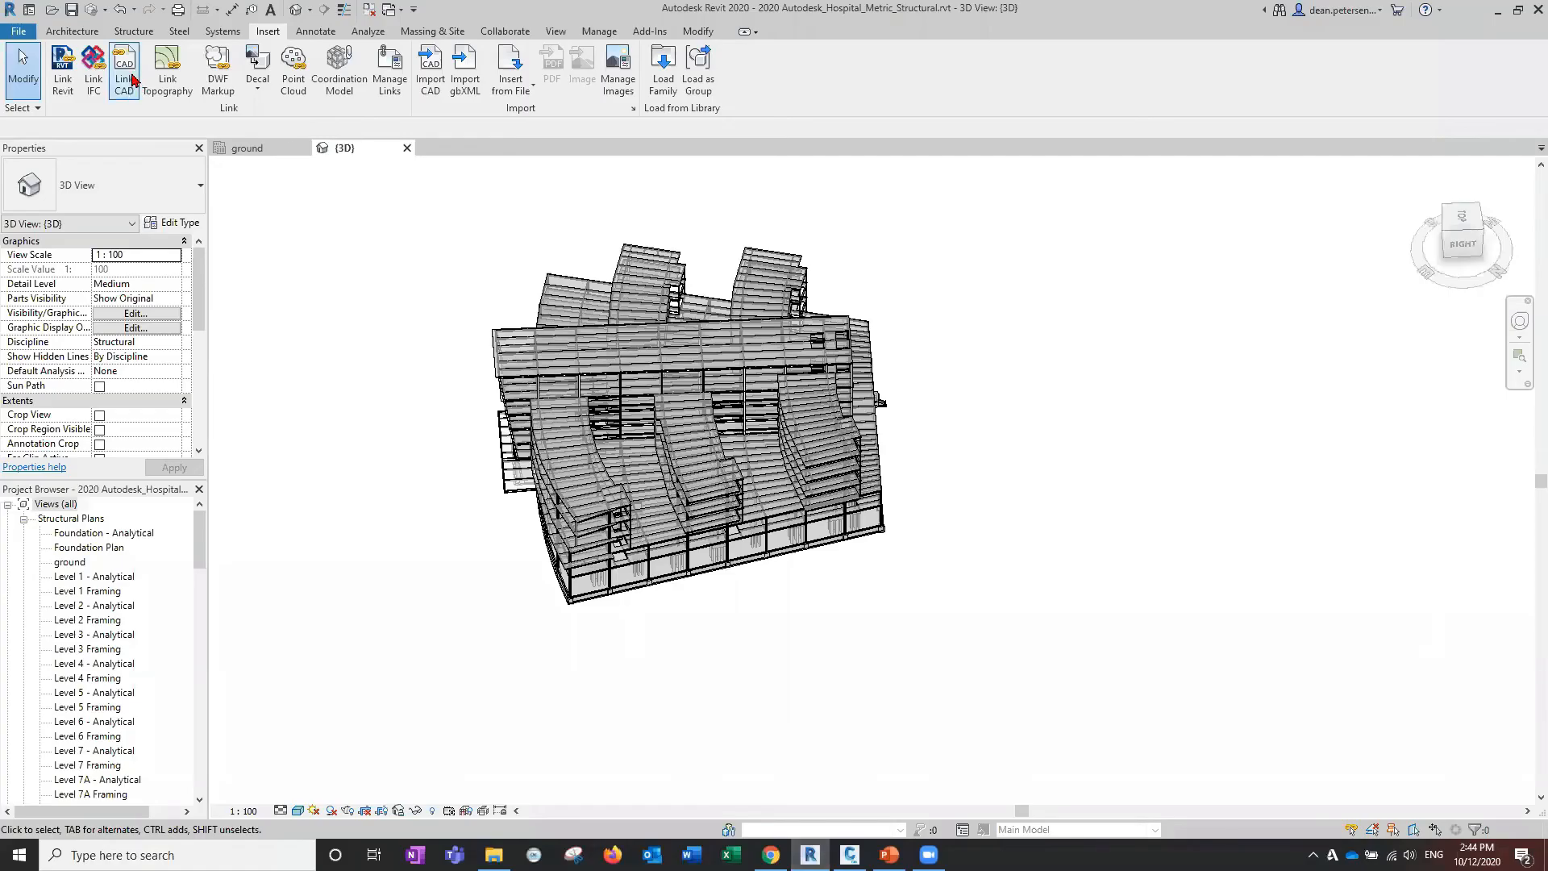
Export the hospital model to NWC, replacing 2020 Autodesk_Hospital_Metric_Structural.nwc.
click(17, 30)
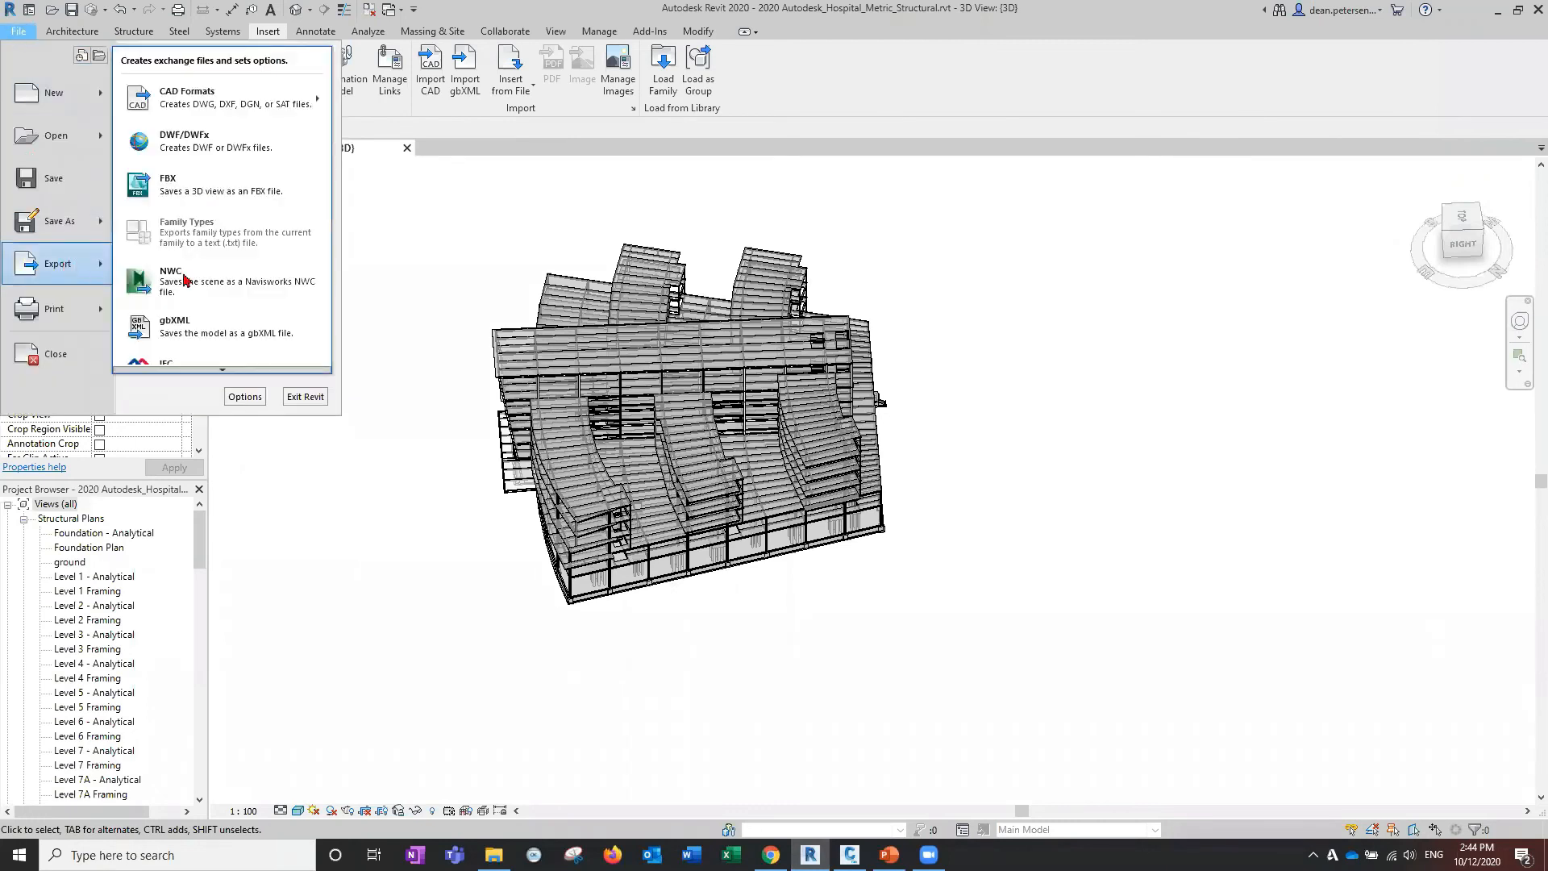
click(347, 303)
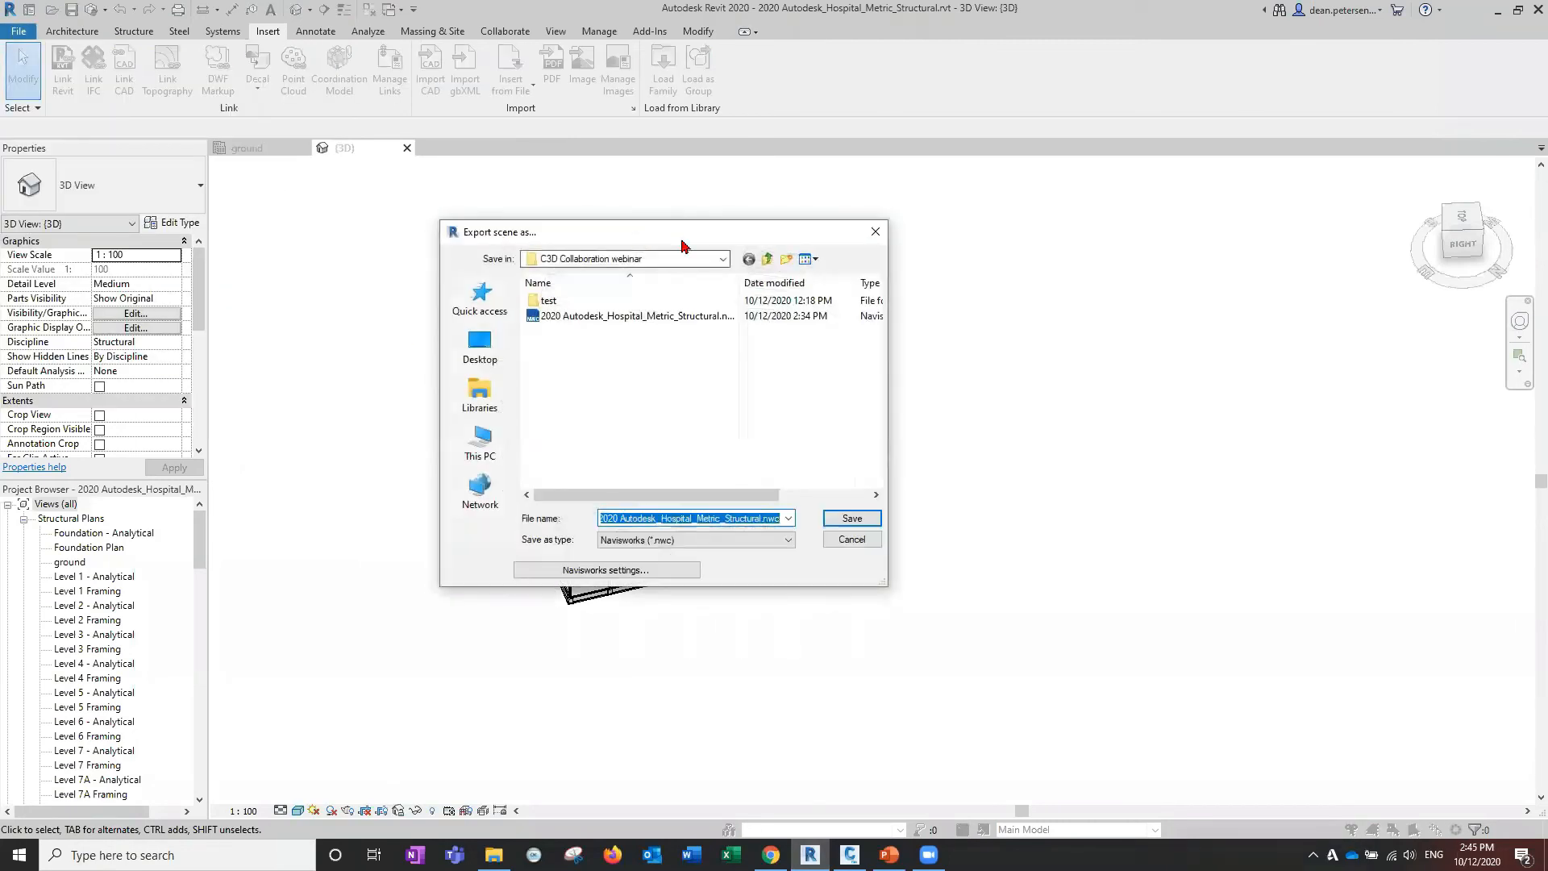
drag(682, 240, 441, 279)
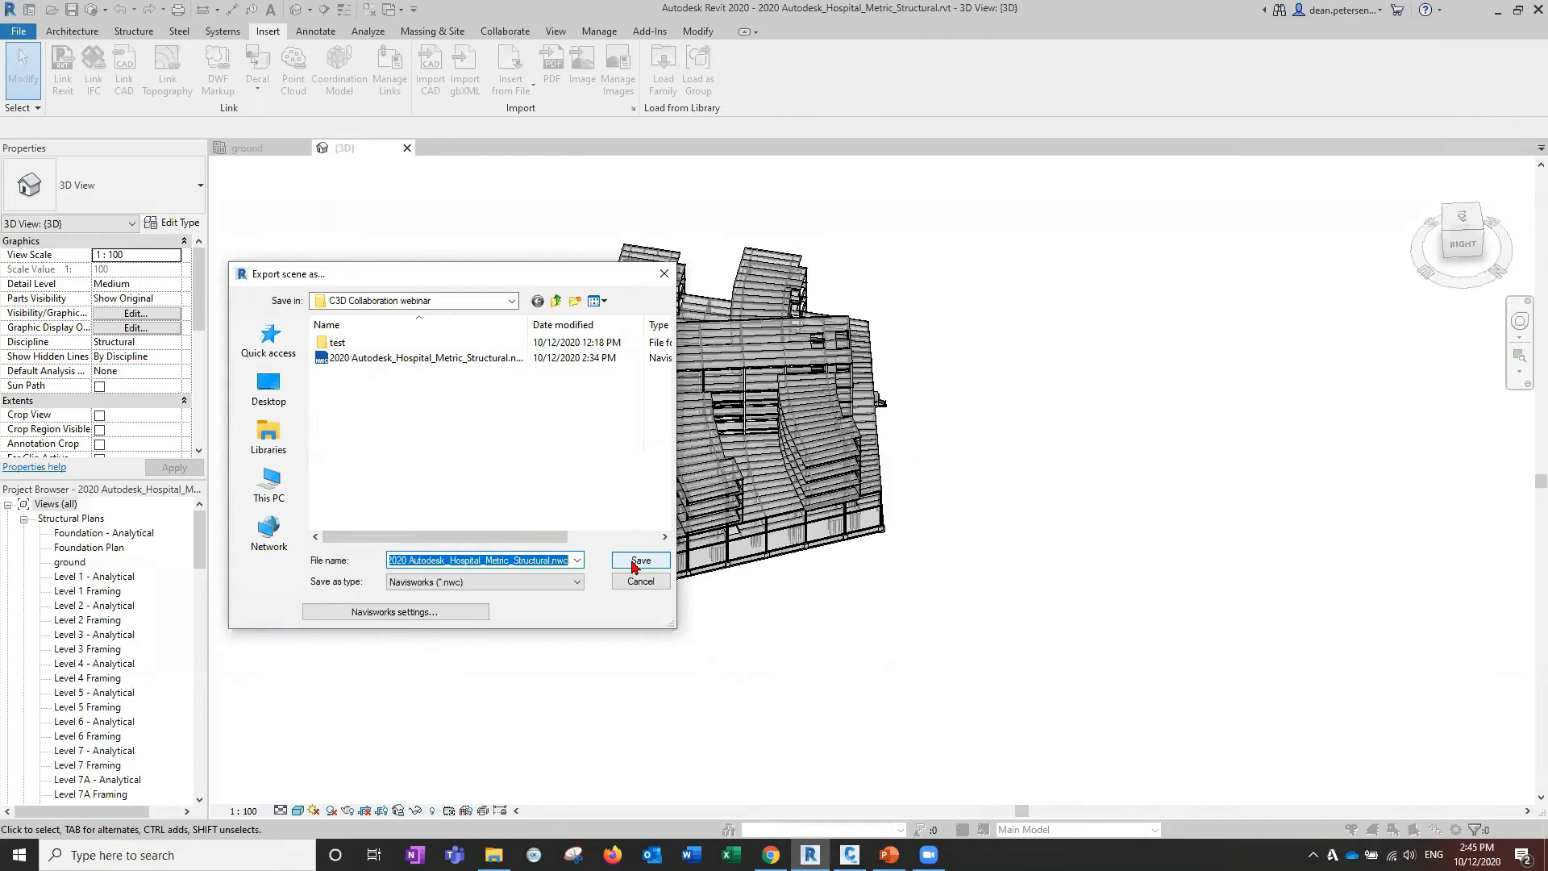
click(362, 358)
click(640, 562)
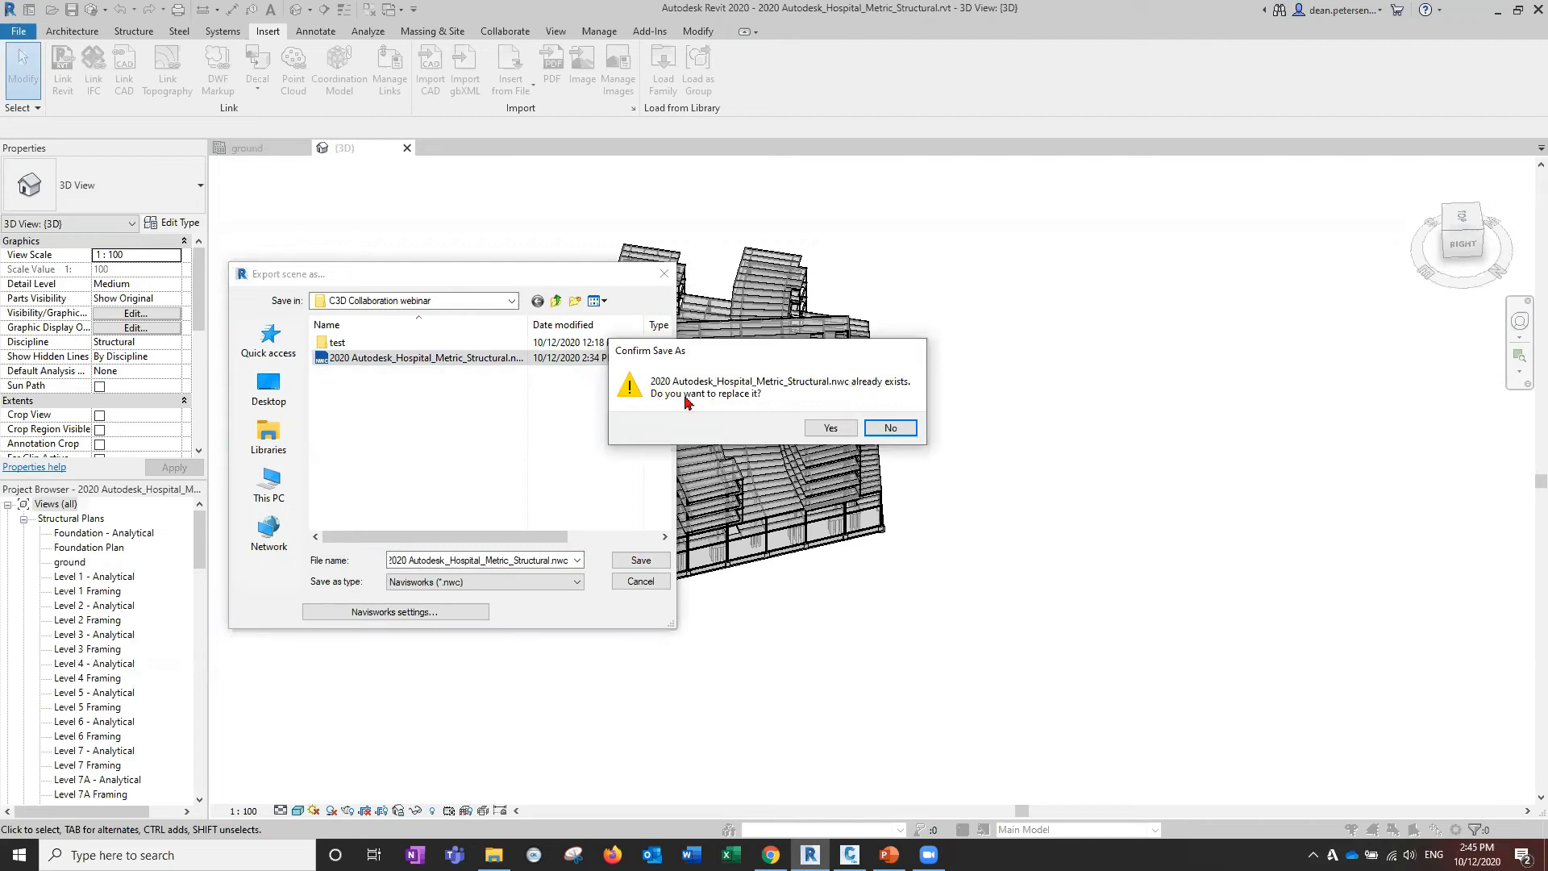
click(831, 428)
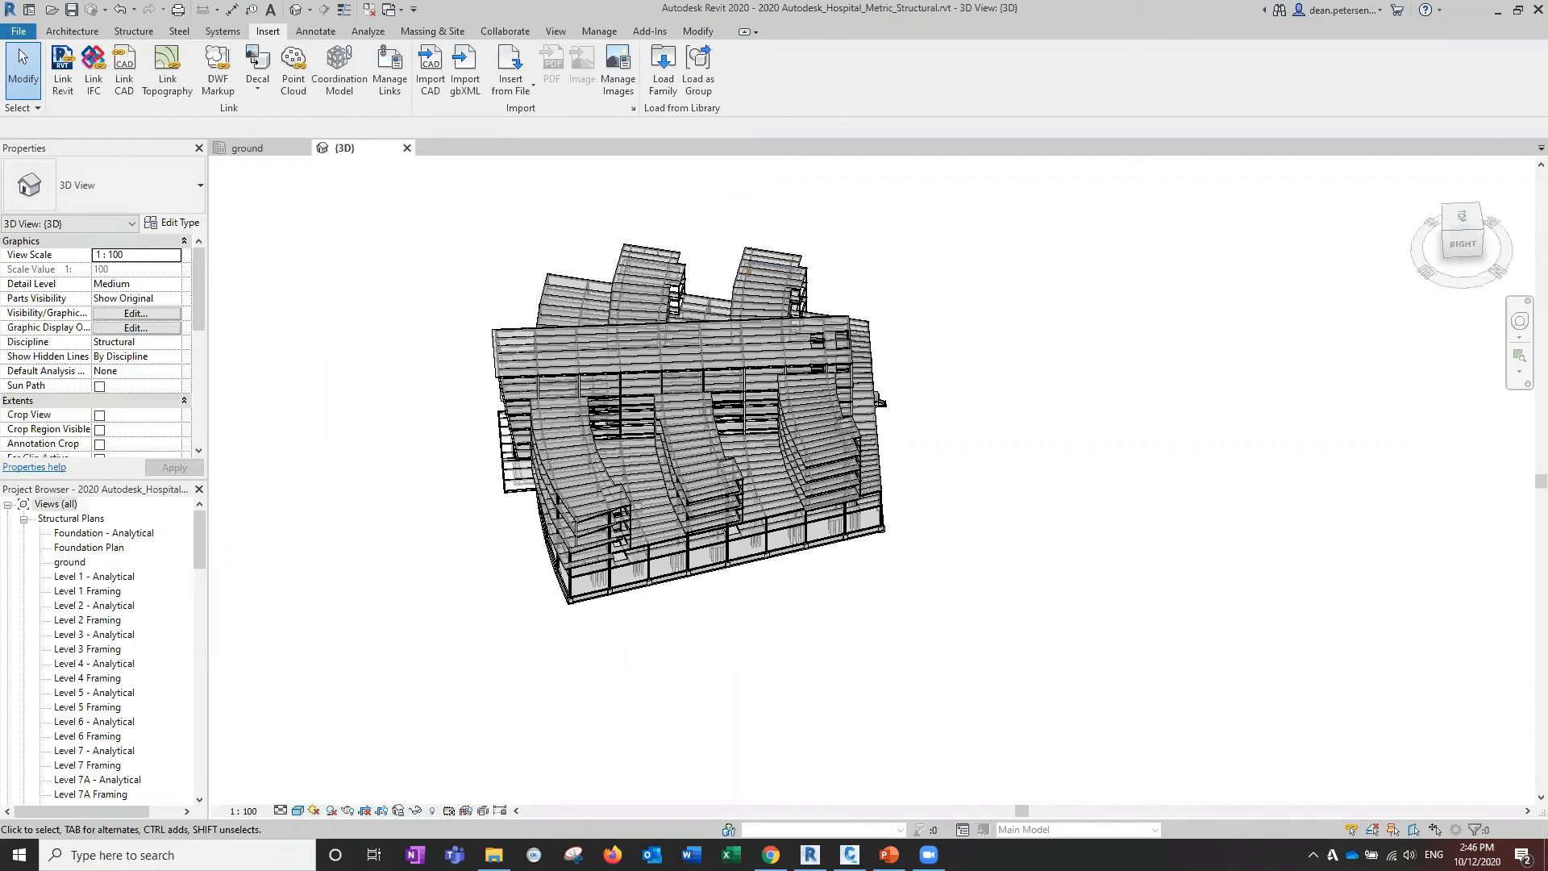
Back in Civil 3D, reload the updated hospital NWC reference.
key(alt+Tab)
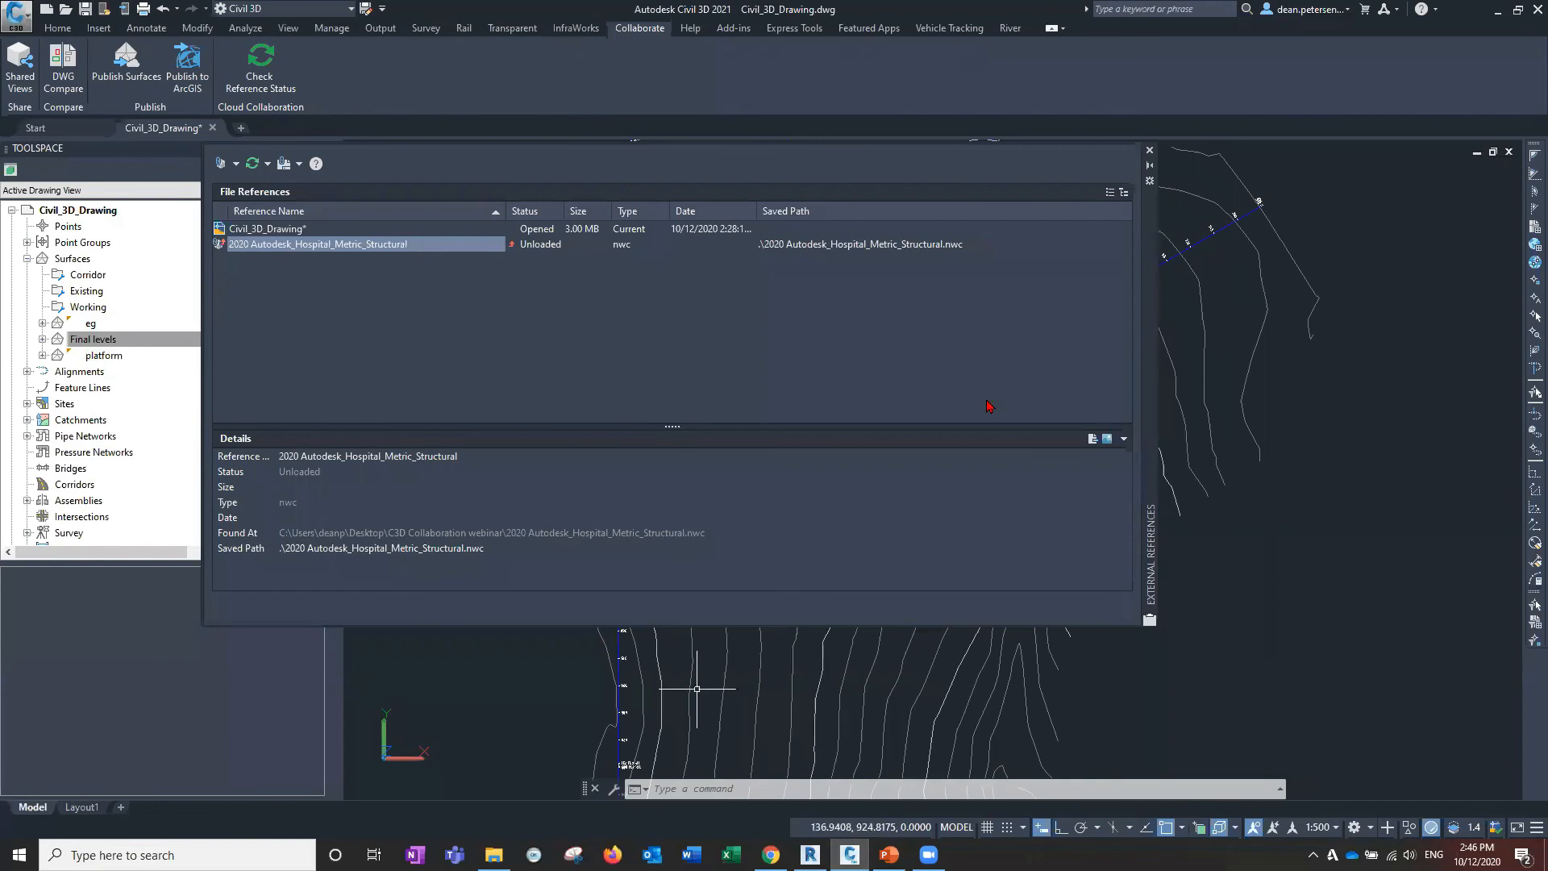
drag(1148, 300, 1039, 619)
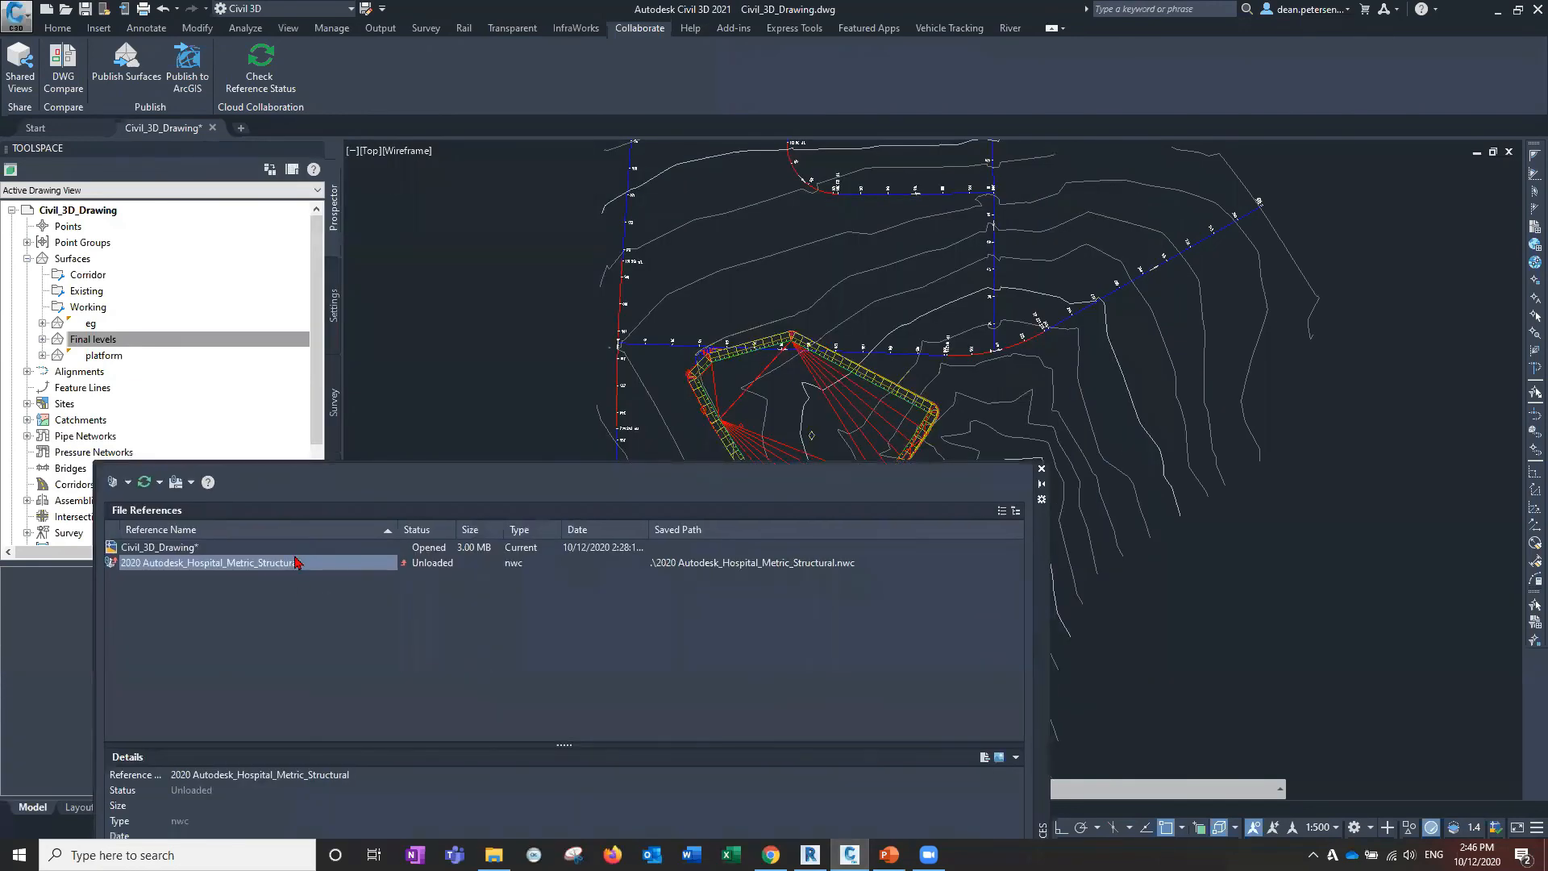
right_click(297, 562)
click(396, 608)
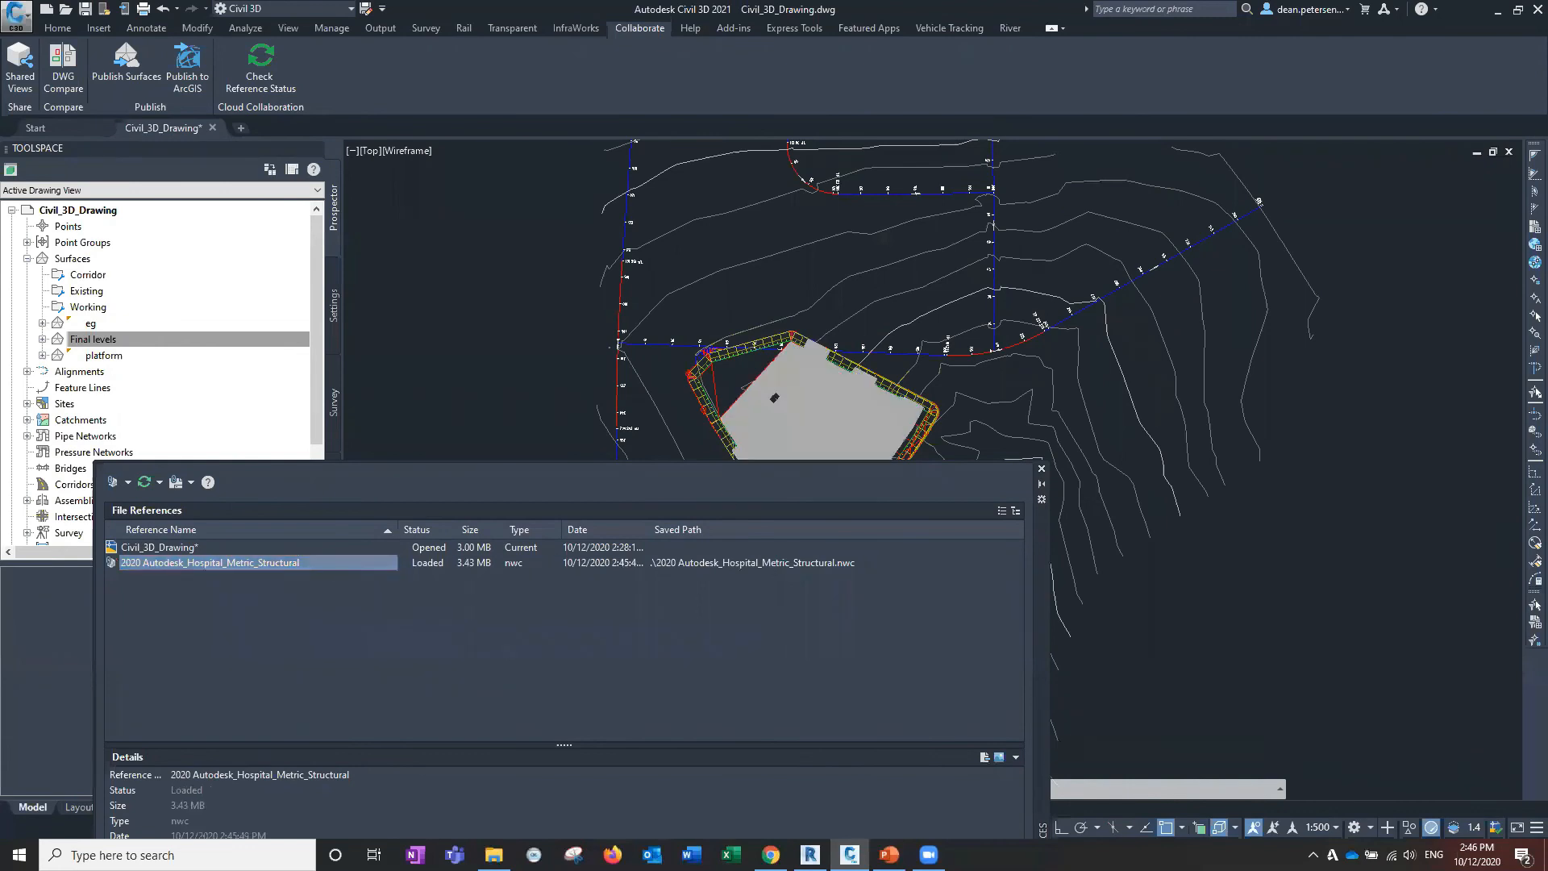
Reposition the External References palette and collapse it to reveal the site.
mouse_move(1039, 643)
mouse_down()
mouse_move(487, 360)
mouse_move(387, 372)
mouse_up()
mouse_move(1288, 793)
mouse_down()
mouse_move(1022, 455)
mouse_move(1057, 390)
mouse_up()
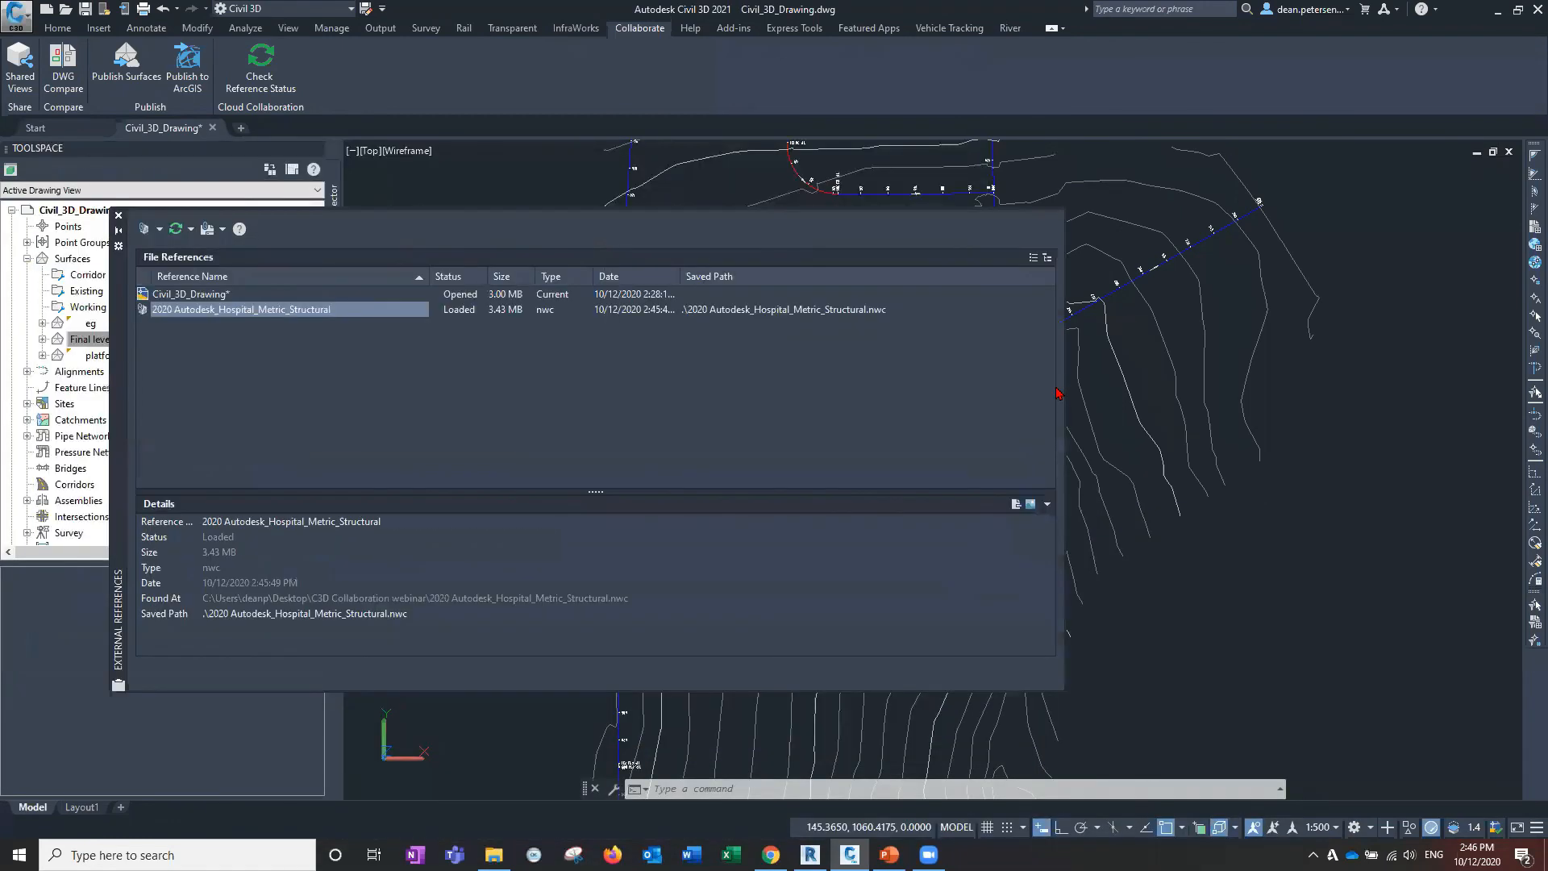
drag(119, 337, 519, 591)
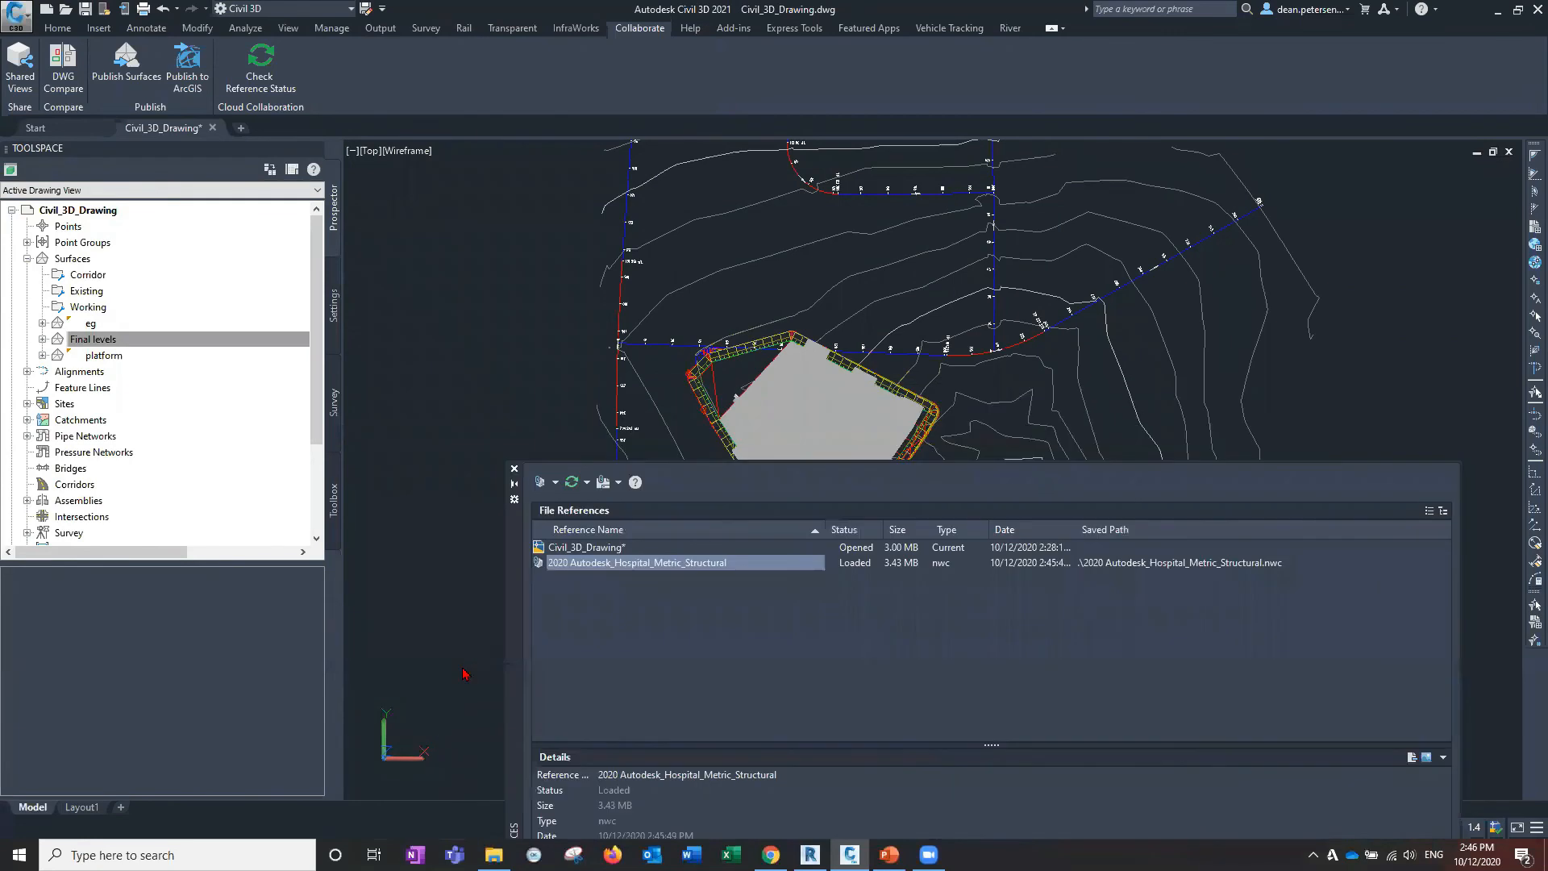
drag(465, 673, 465, 675)
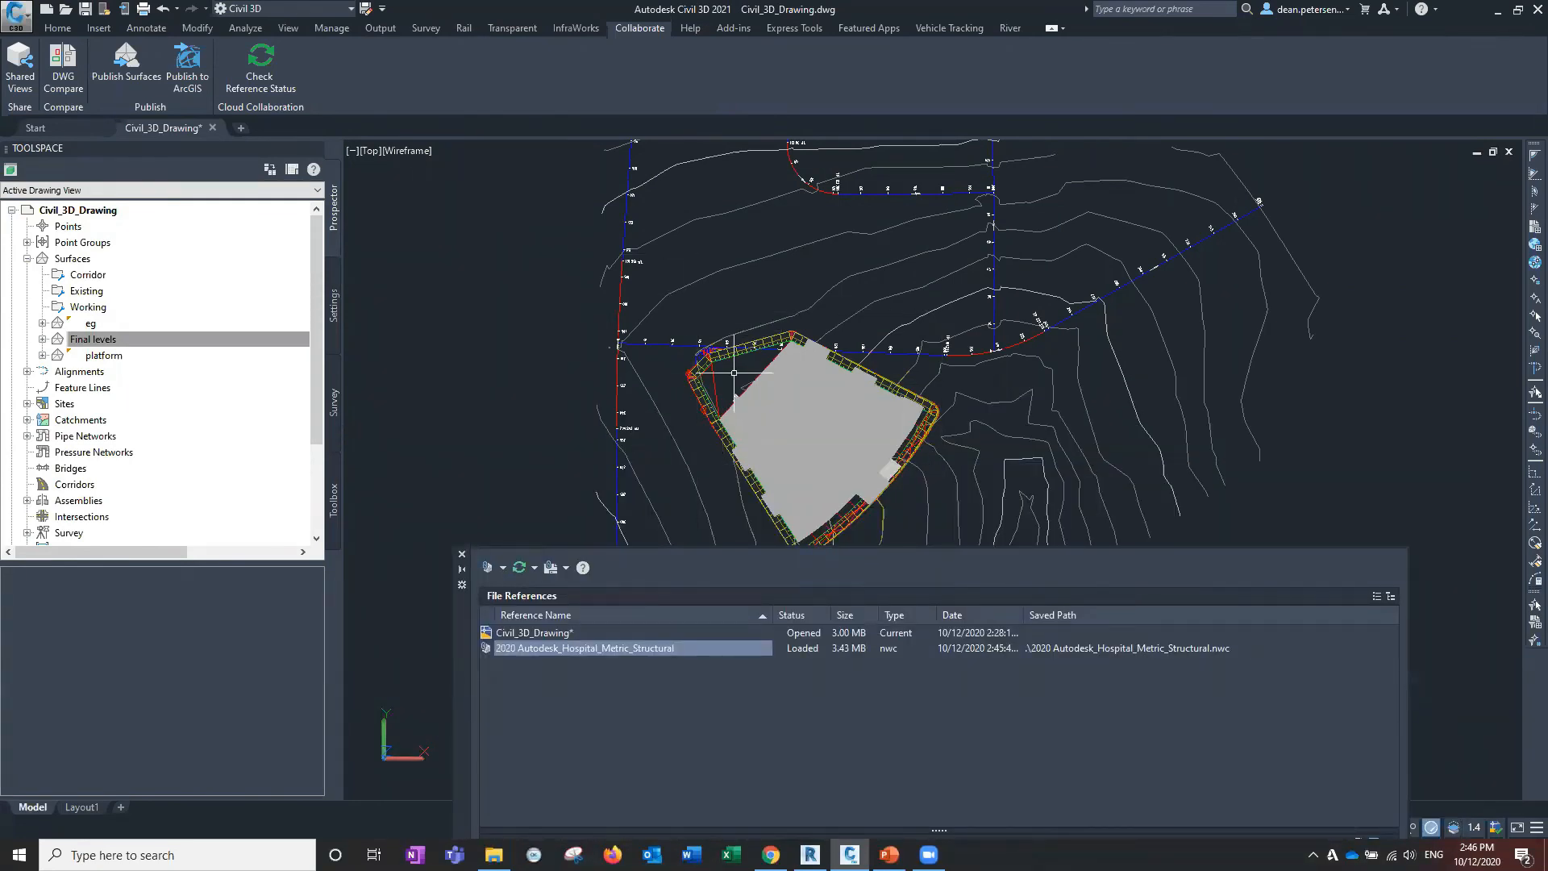
double_click(464, 651)
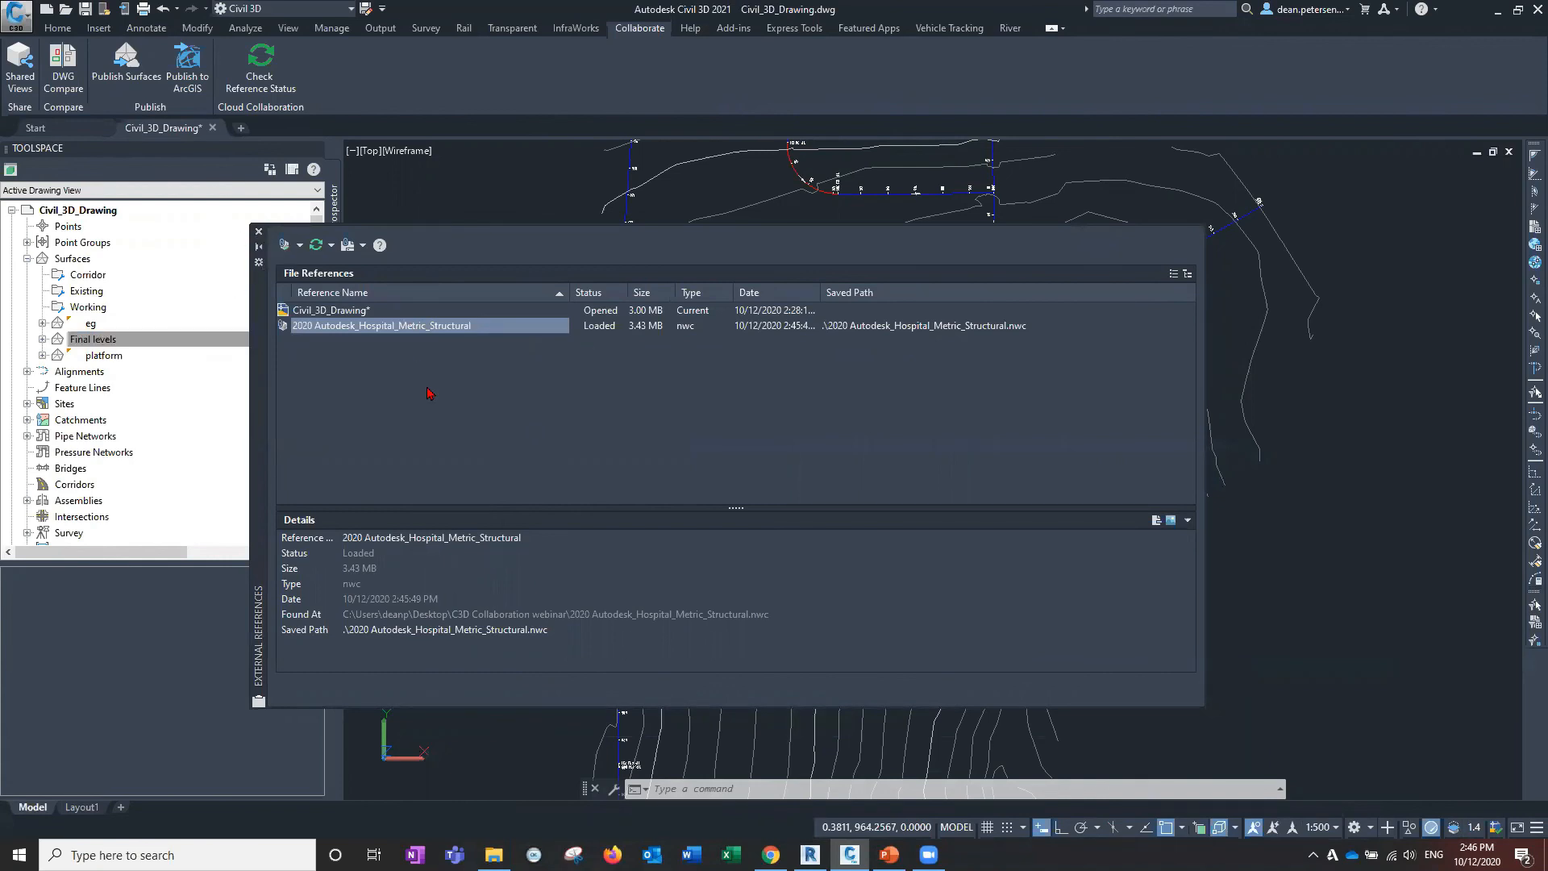
click(260, 246)
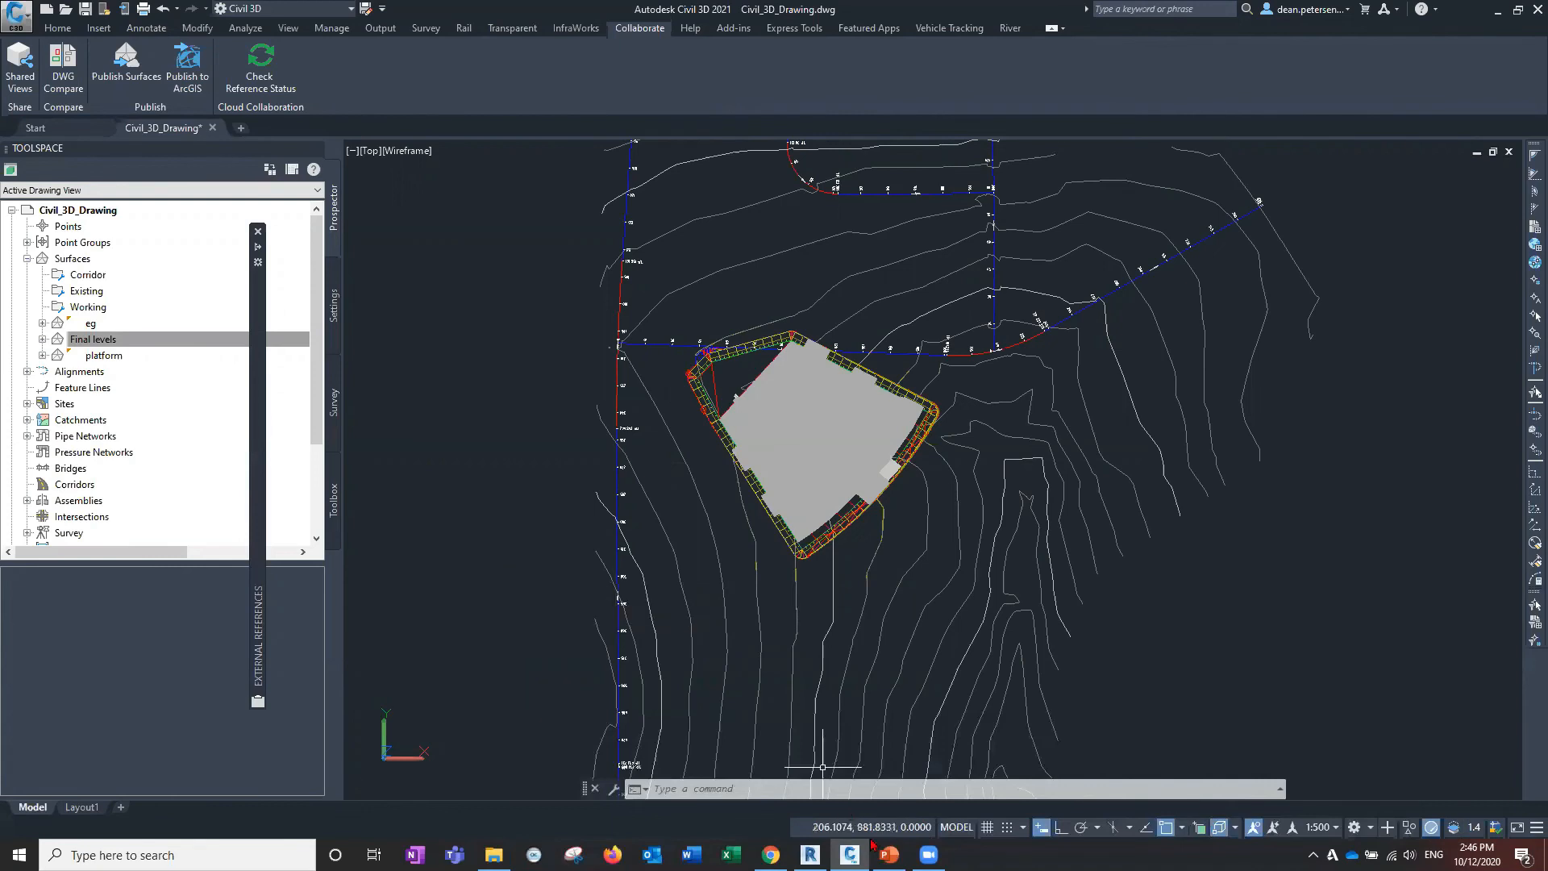
Return to the PowerPoint slideshow and advance to the Questions slide.
key(alt+Tab)
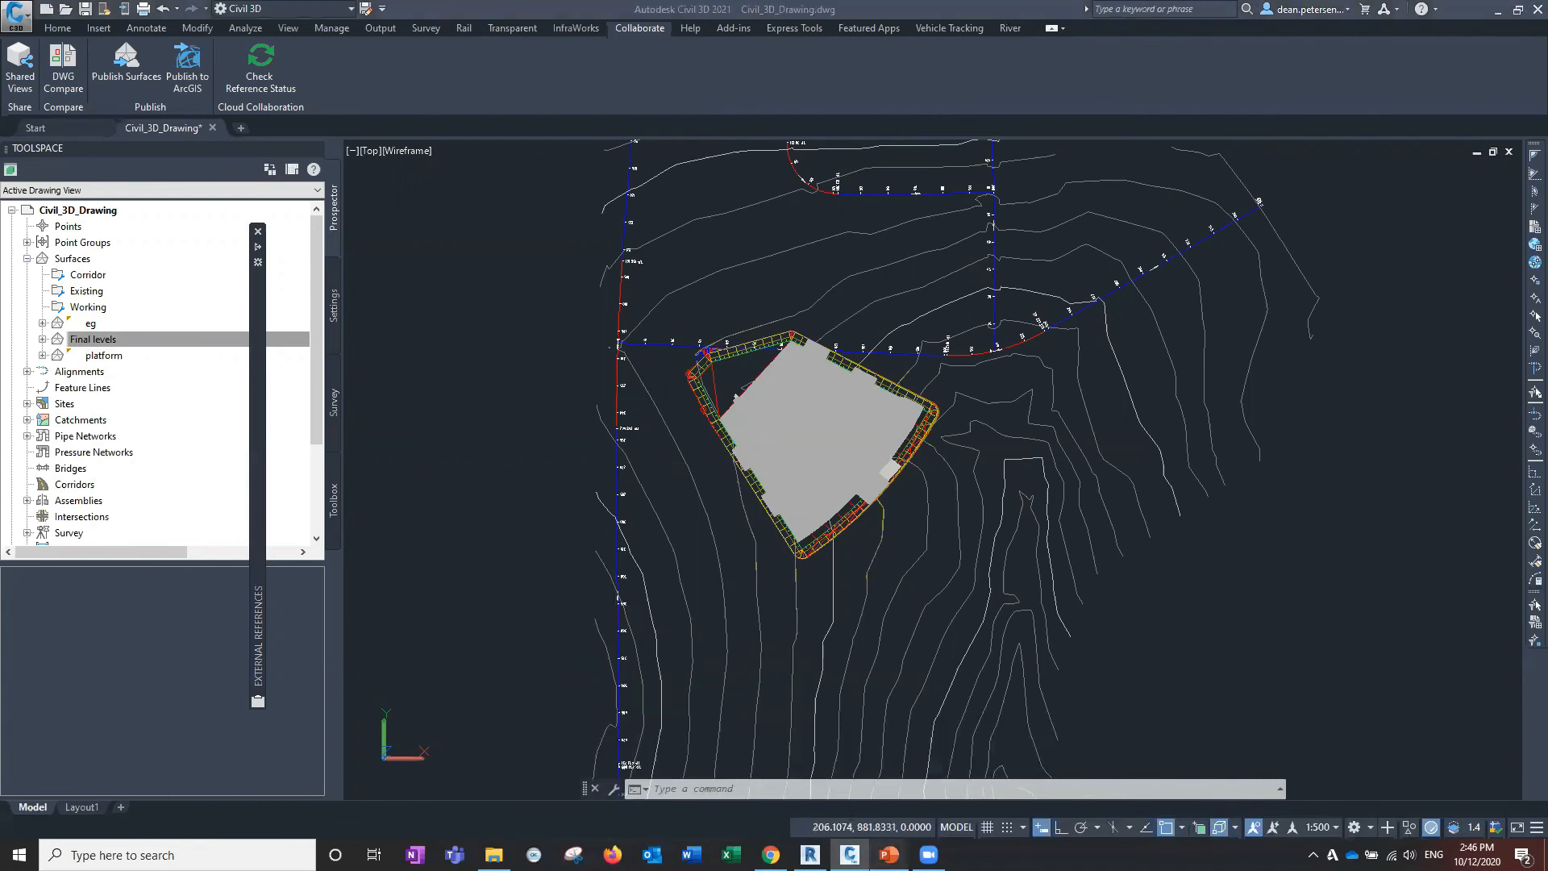
click(889, 855)
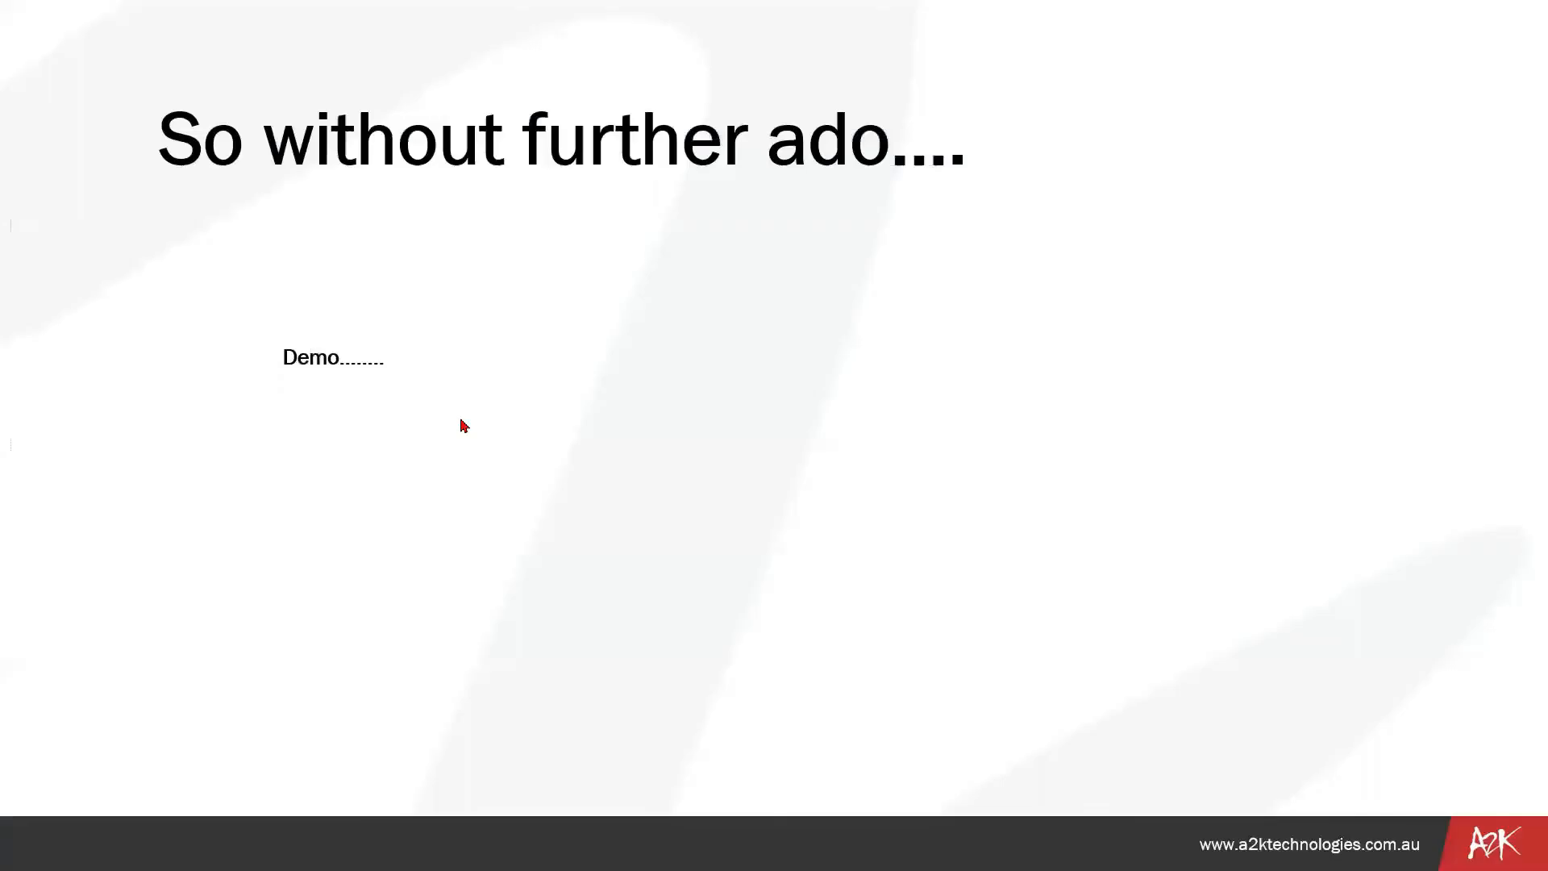
click(486, 466)
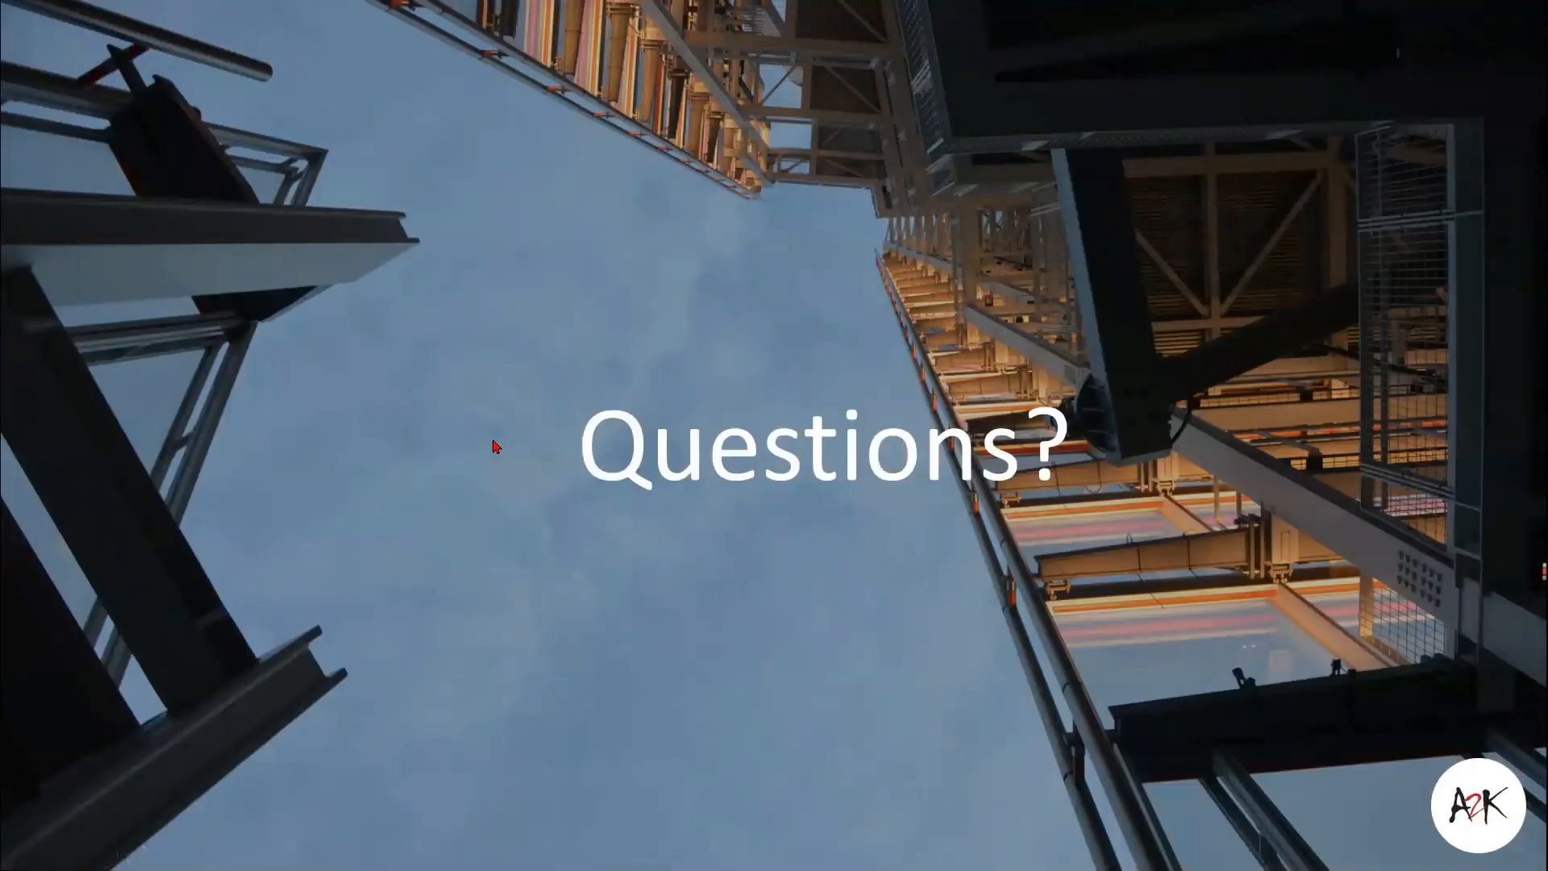